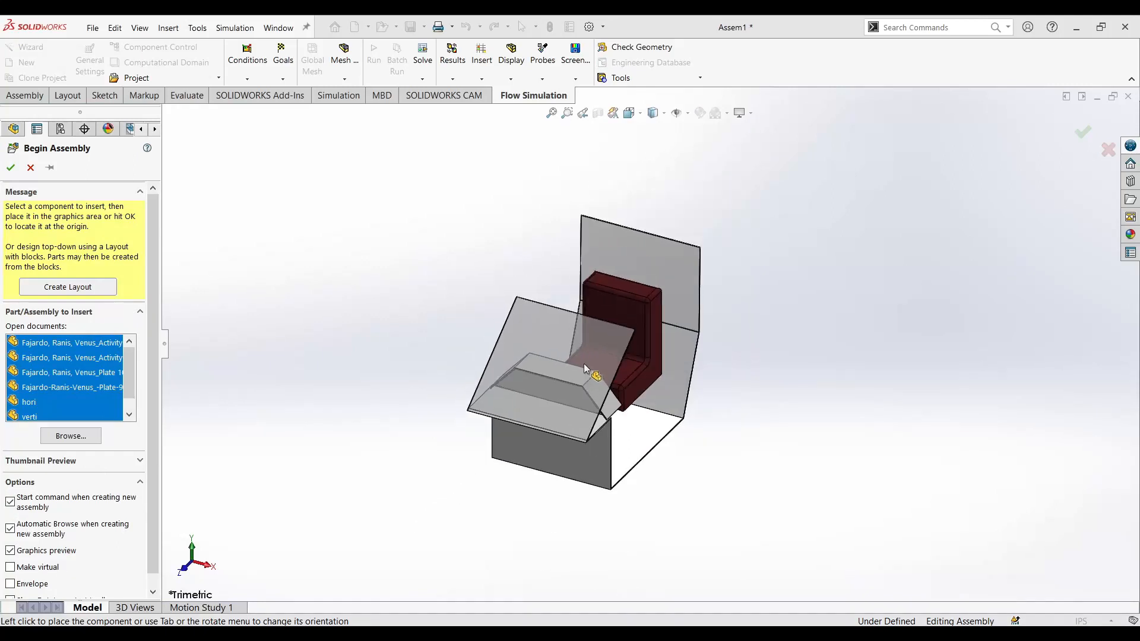
- Switch to the Right view and place the cockpit part as the assembly's first component
left_click(639, 113)
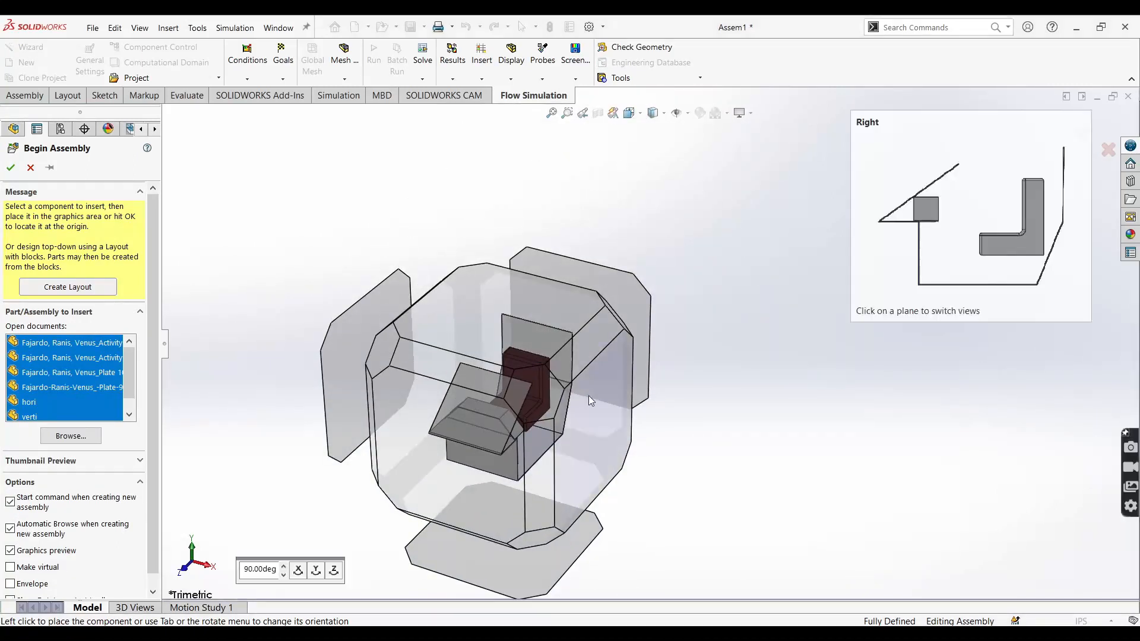
left_click(589, 397)
left_click(593, 369)
scroll(580, 377, "up", 7)
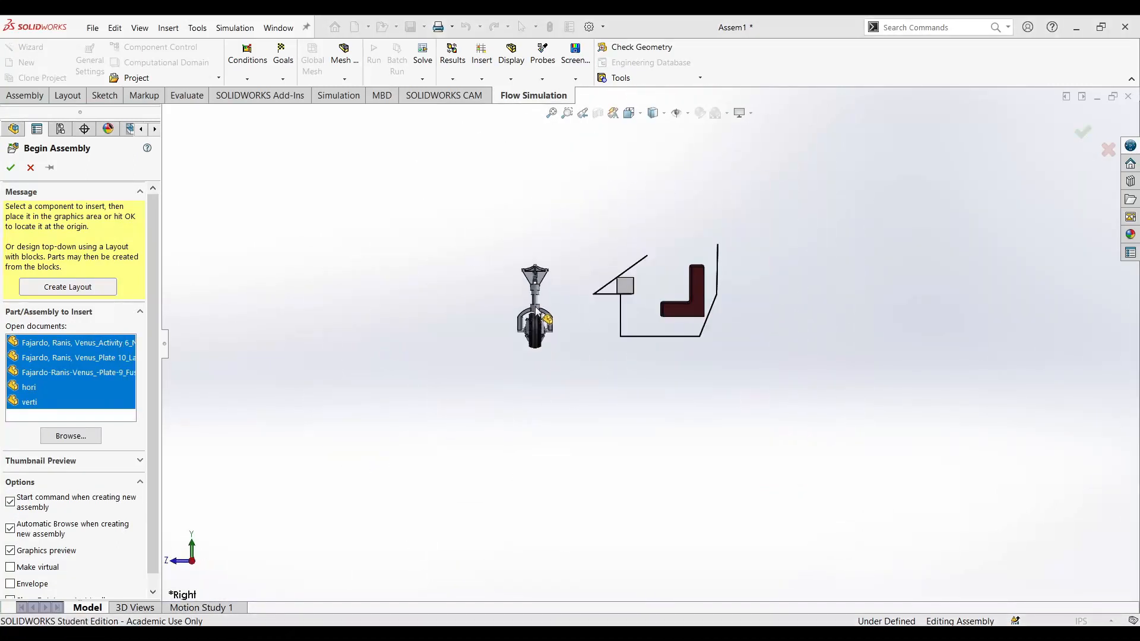
- Place the nose landing gear, Plate 10 landing gear, Plate-9 fuselage, hori and verti parts around the cockpit
left_click(591, 406)
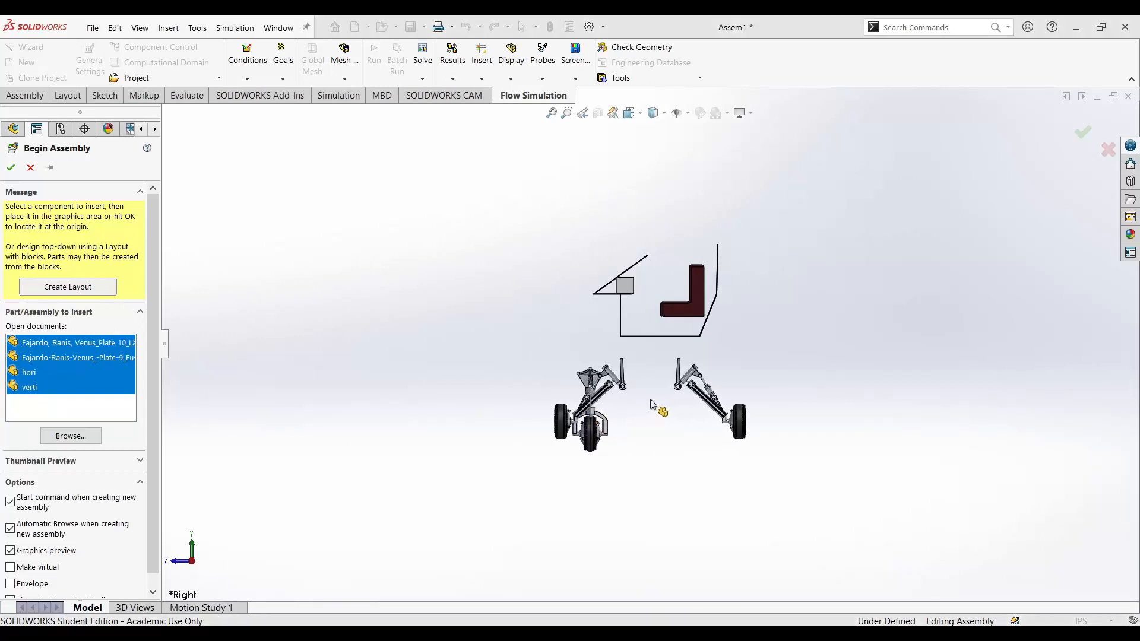
left_click(946, 407)
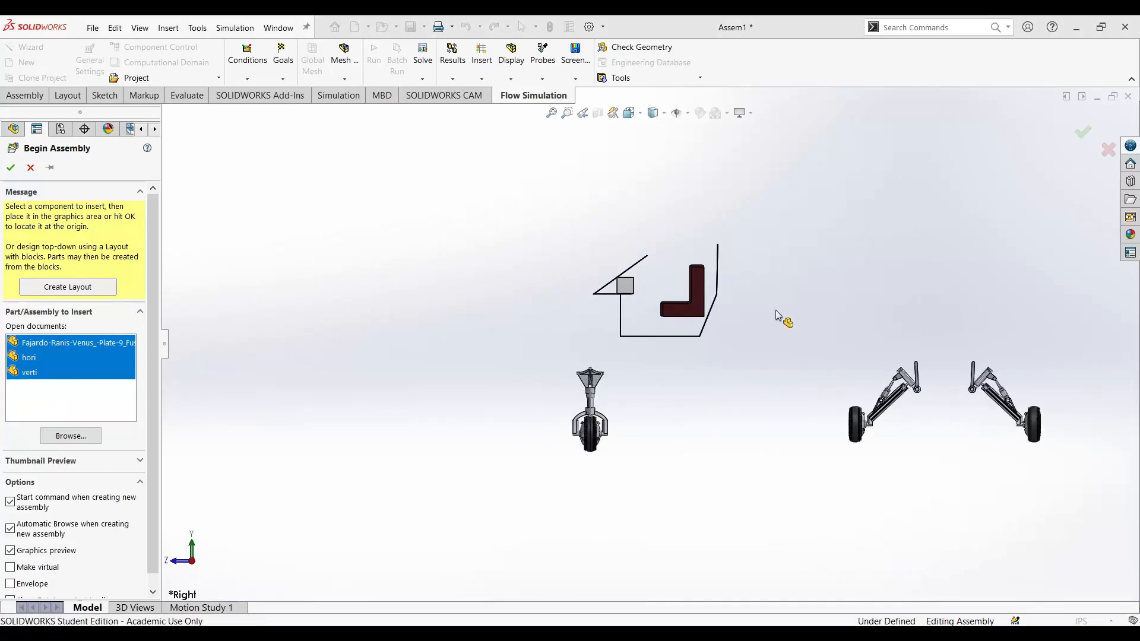
left_click(807, 304)
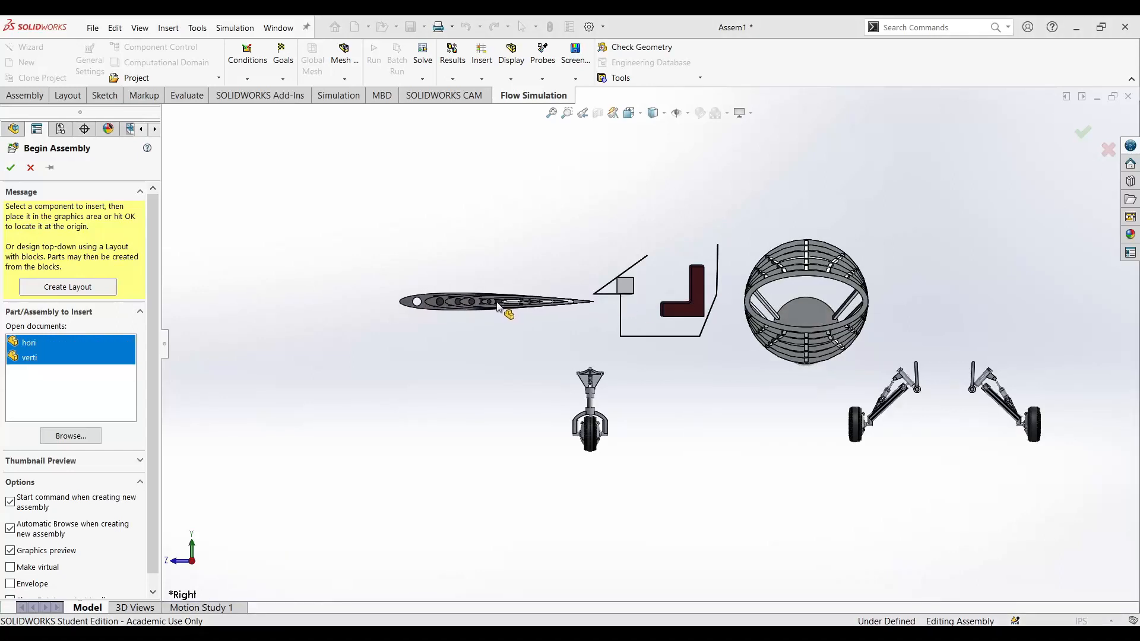
left_click(497, 302)
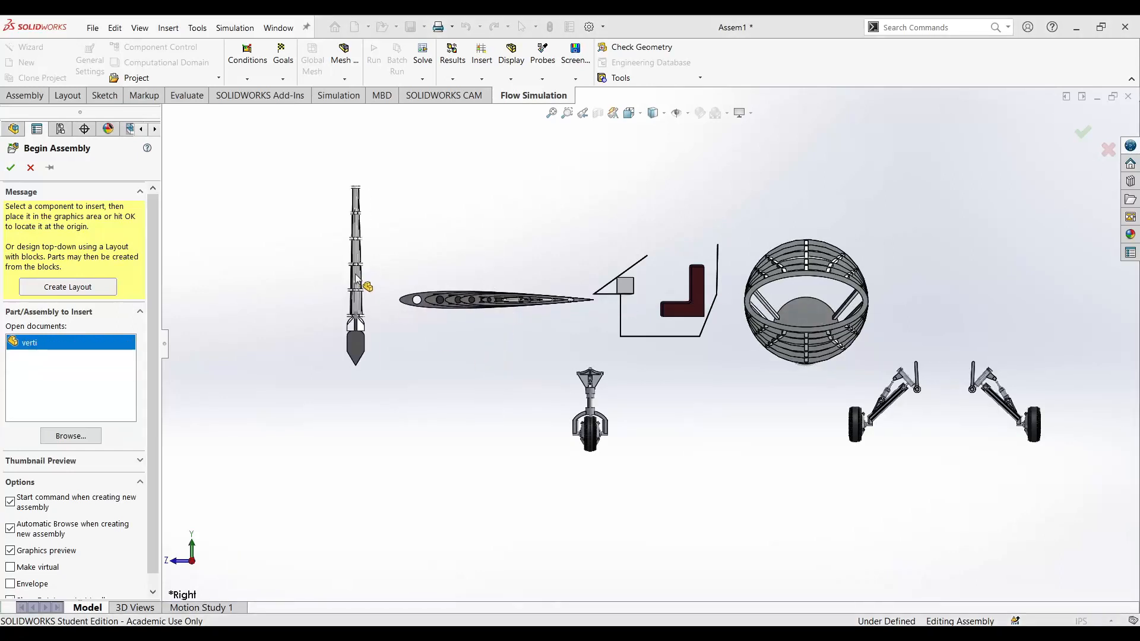
left_click(481, 205)
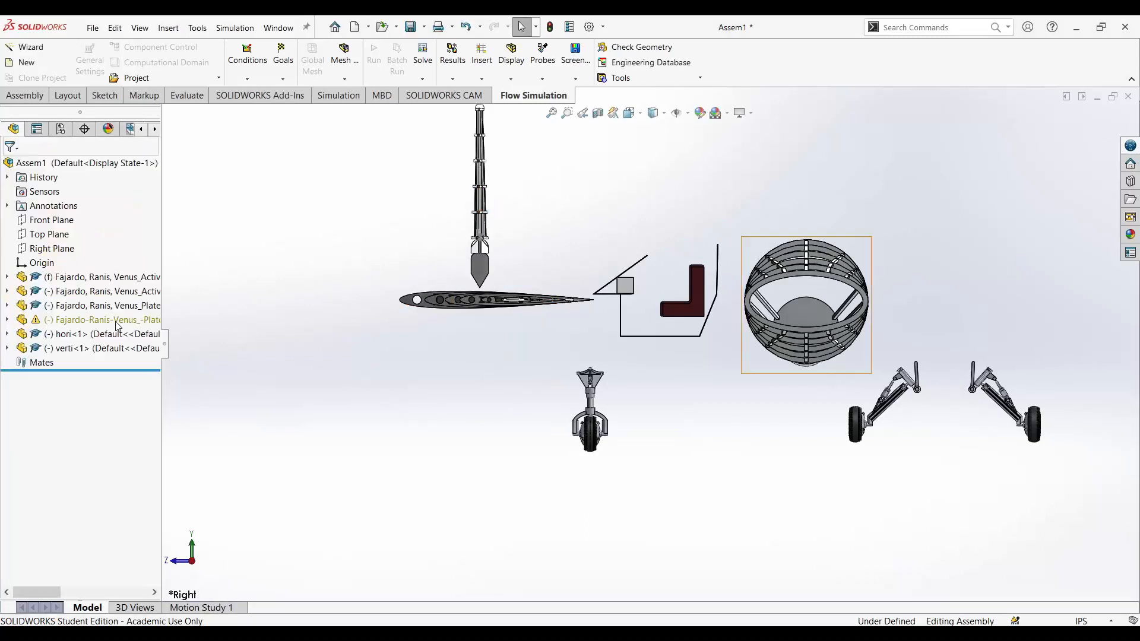
- Delete the Plate-9 Fuselage-Design-Copy component from the assembly
left_click(88, 321)
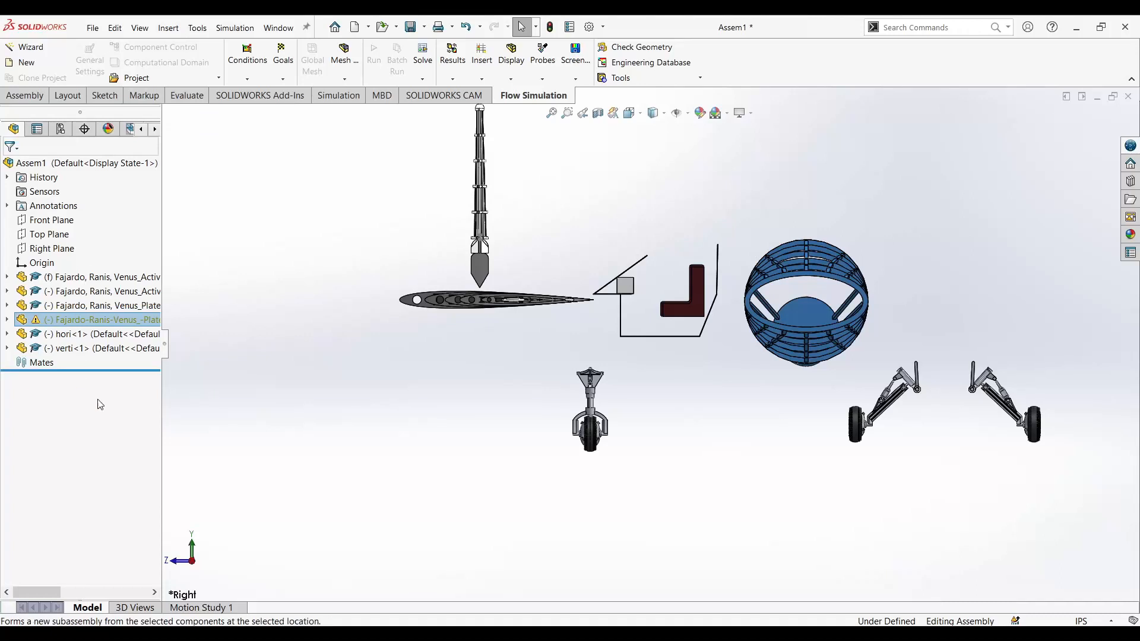
left_click(8, 319)
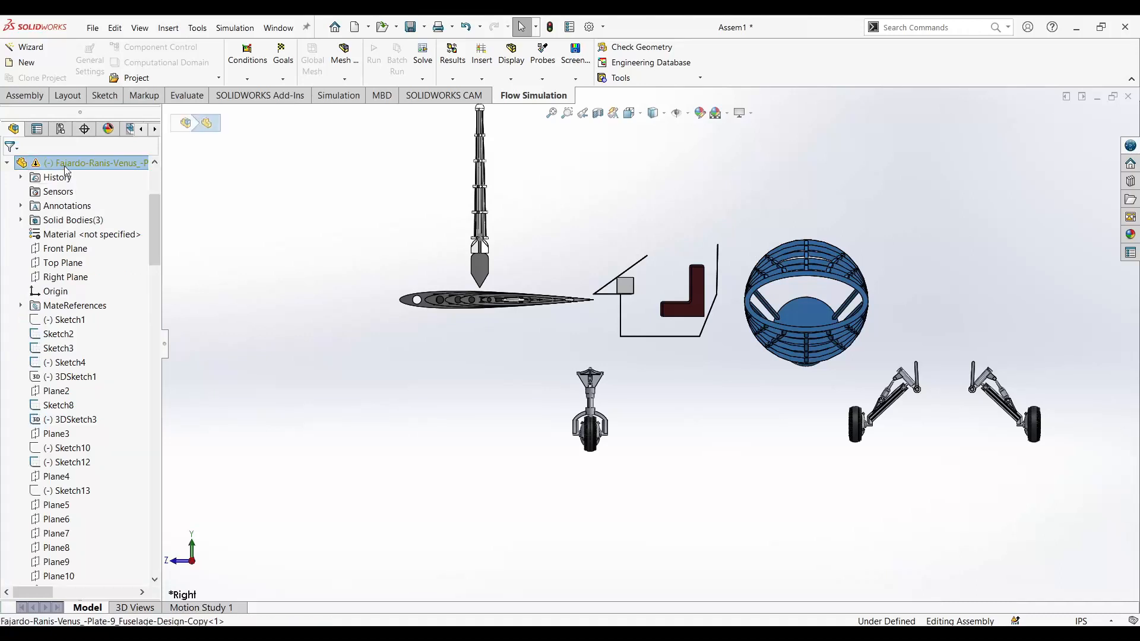
left_click(9, 162)
left_click(94, 163)
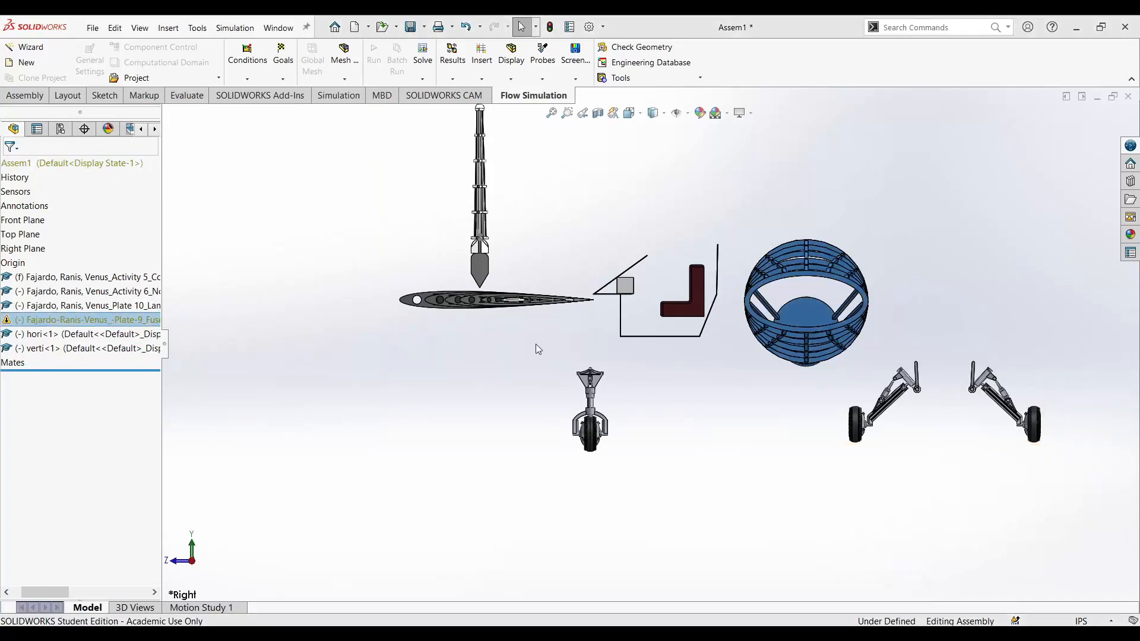
key("Delete")
- Insert the Plate-9 Fuselage-Design-Copy part again beside the cockpit, above the rear landing gear
left_click(24, 95)
left_click(89, 56)
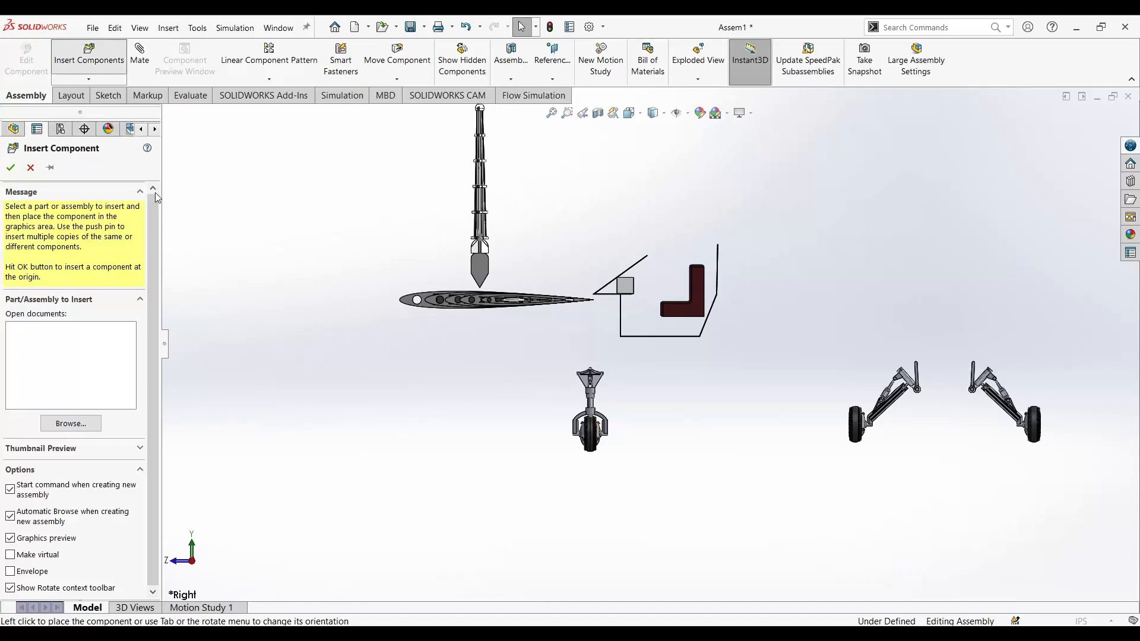
left_click(810, 280)
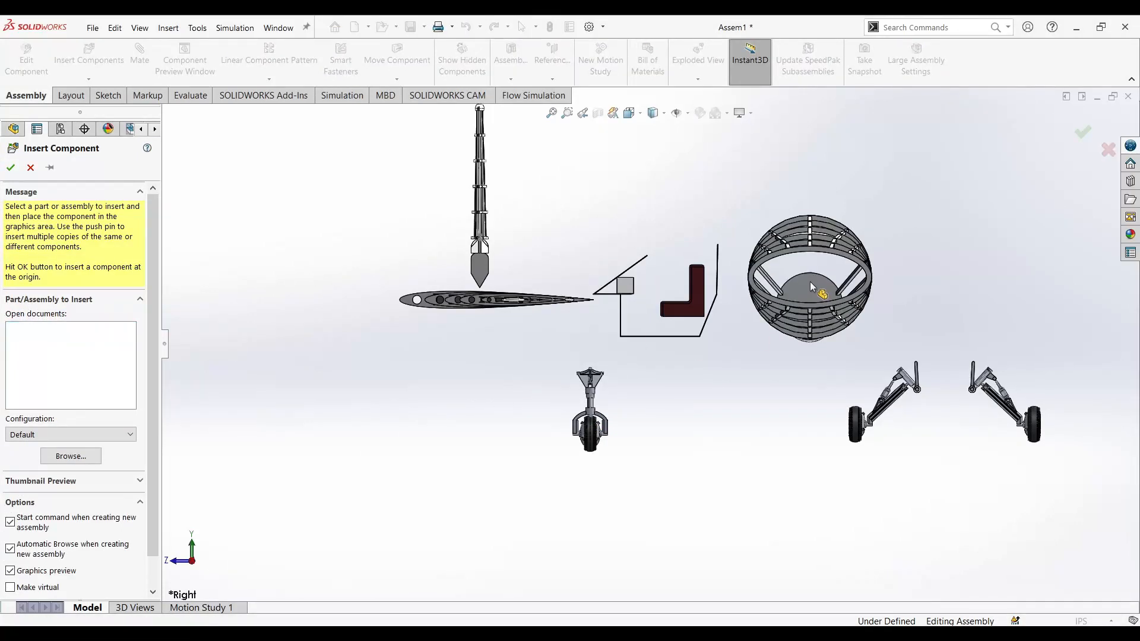
- Examine the flagged Plane12 in the reinserted fuselage's feature tree
double_click(121, 347)
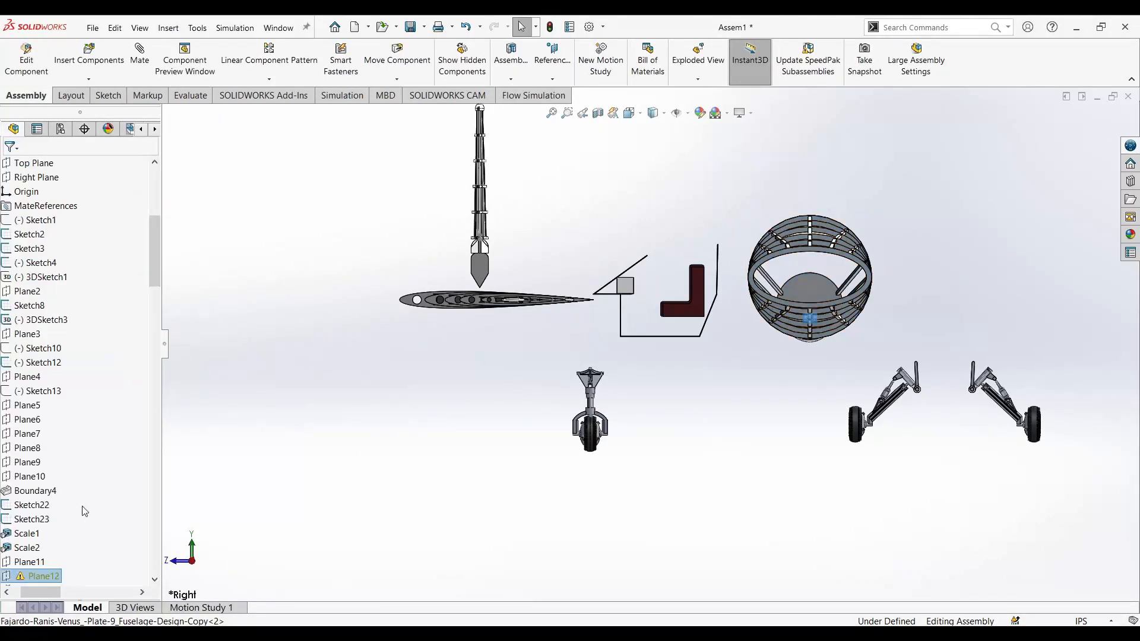
left_click(42, 580)
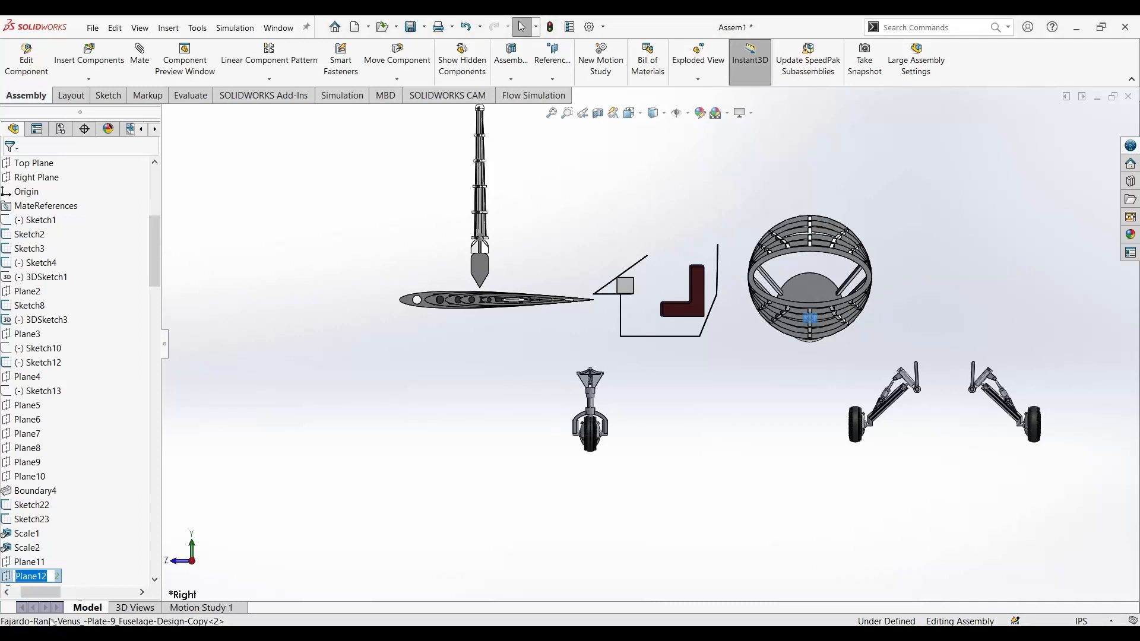
left_click(71, 579)
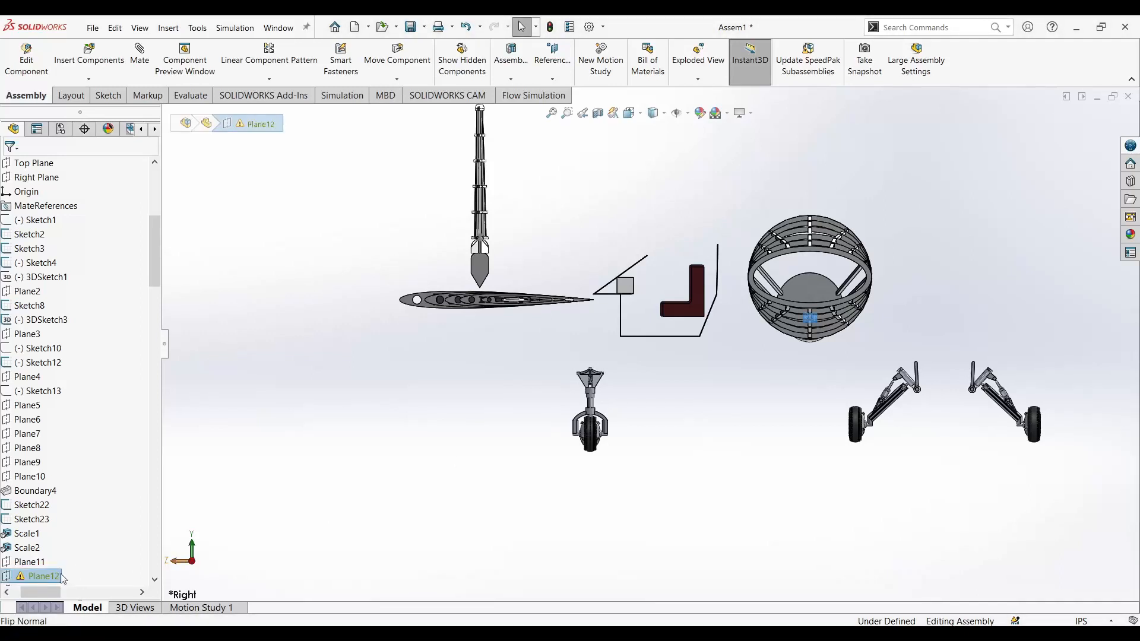
- Delete the reinserted Plate-9 Fuselage-Design-Copy component from the assembly
middle_click_drag(748, 400, 825, 398)
scroll(694, 282, "down", 7)
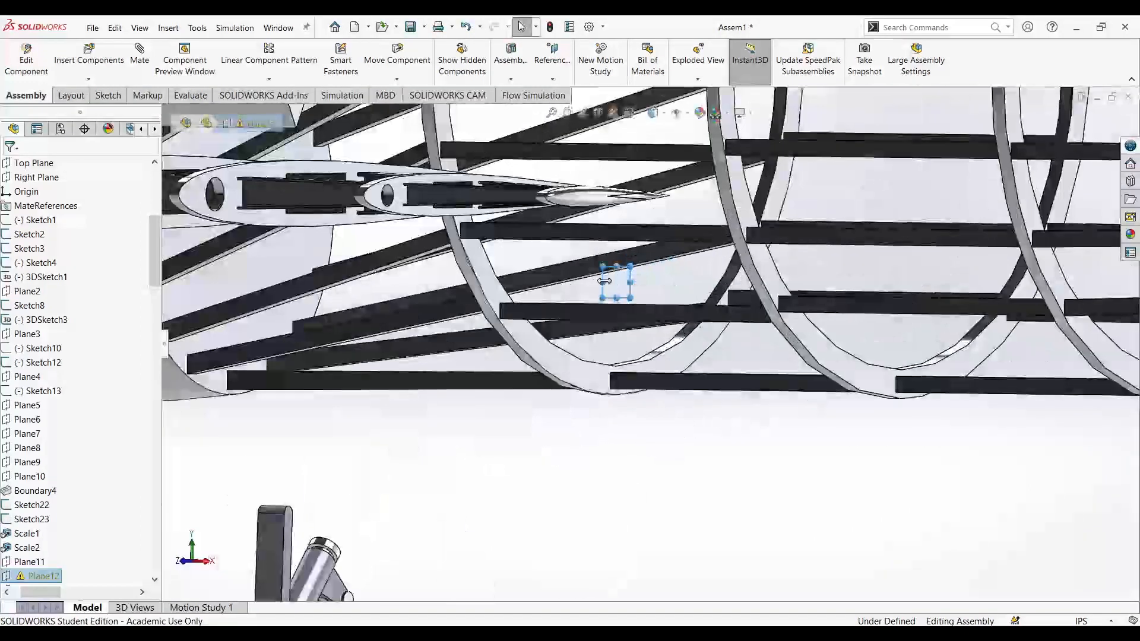
right_click(604, 280)
left_click(648, 478)
left_click(658, 261)
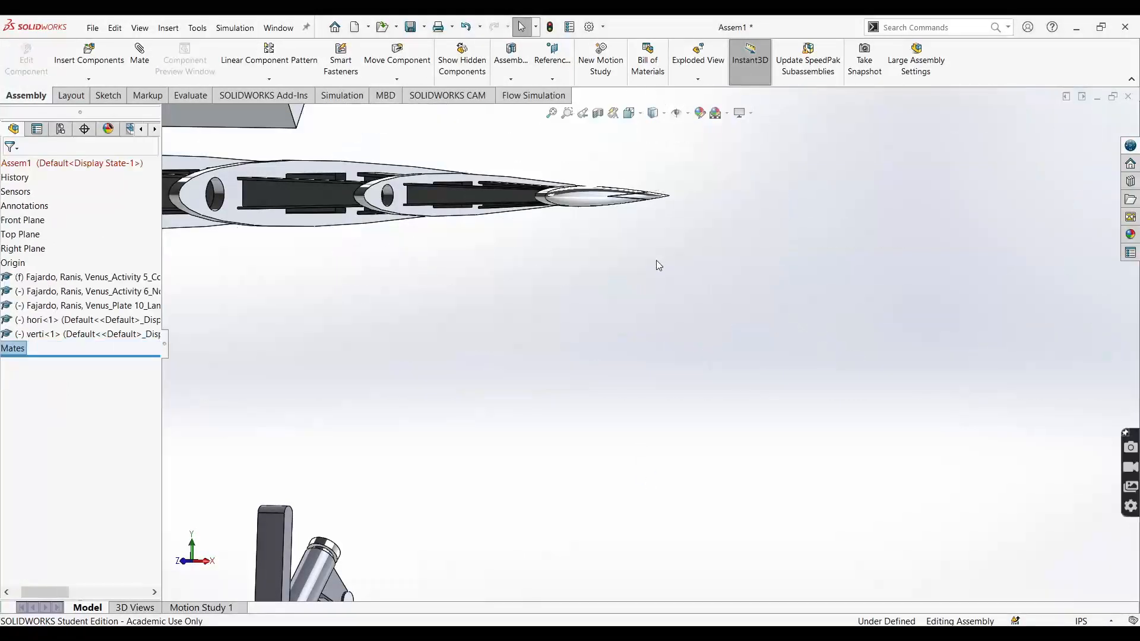
- Restore the Right view and insert the Plate 9_Fuselage Design - Copy final part behind the cockpit
scroll(657, 261, "up", 7)
middle_click_drag(731, 315, 685, 351)
key("ctrl+4")
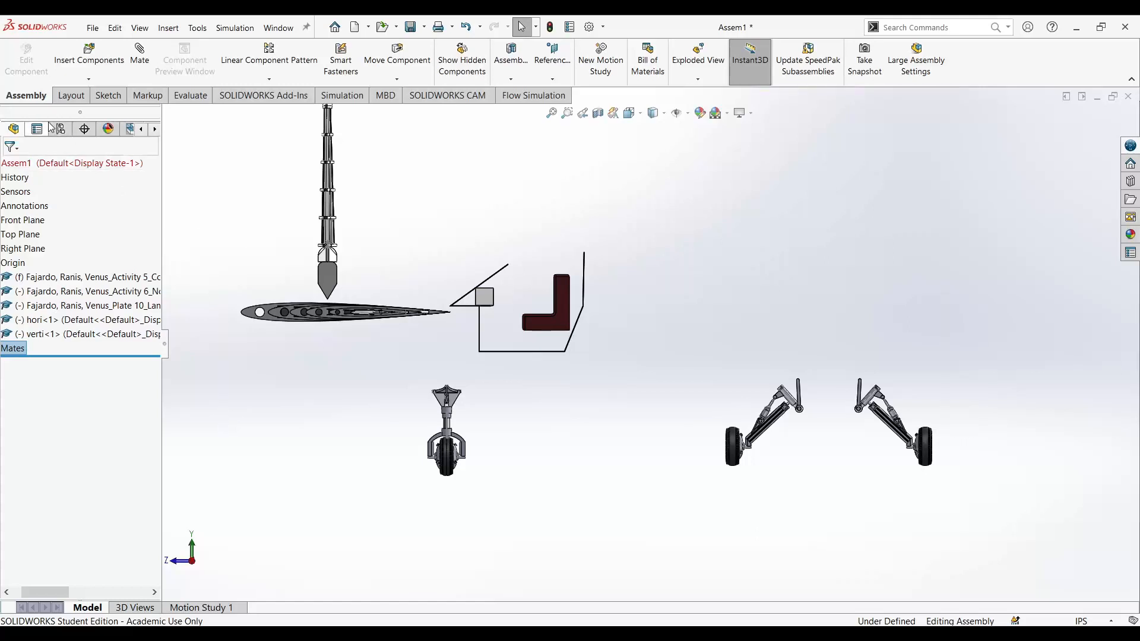
key("ctrl+z")
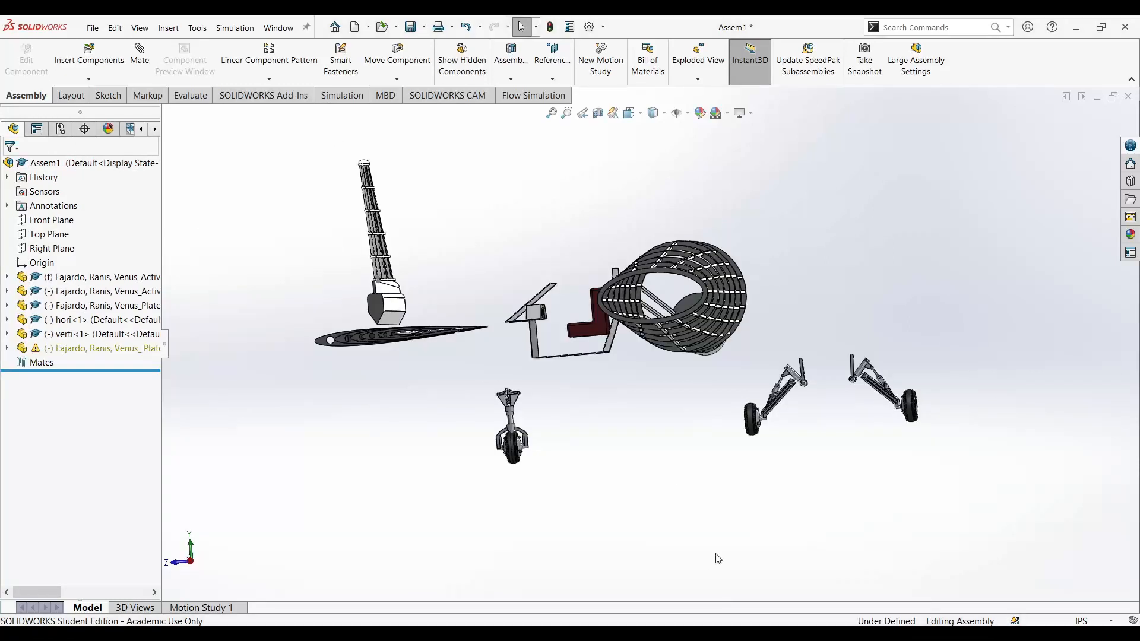
- Highlight the new Plate 9 fuselage component and widen the feature tree to read the full component names
left_click(84, 350)
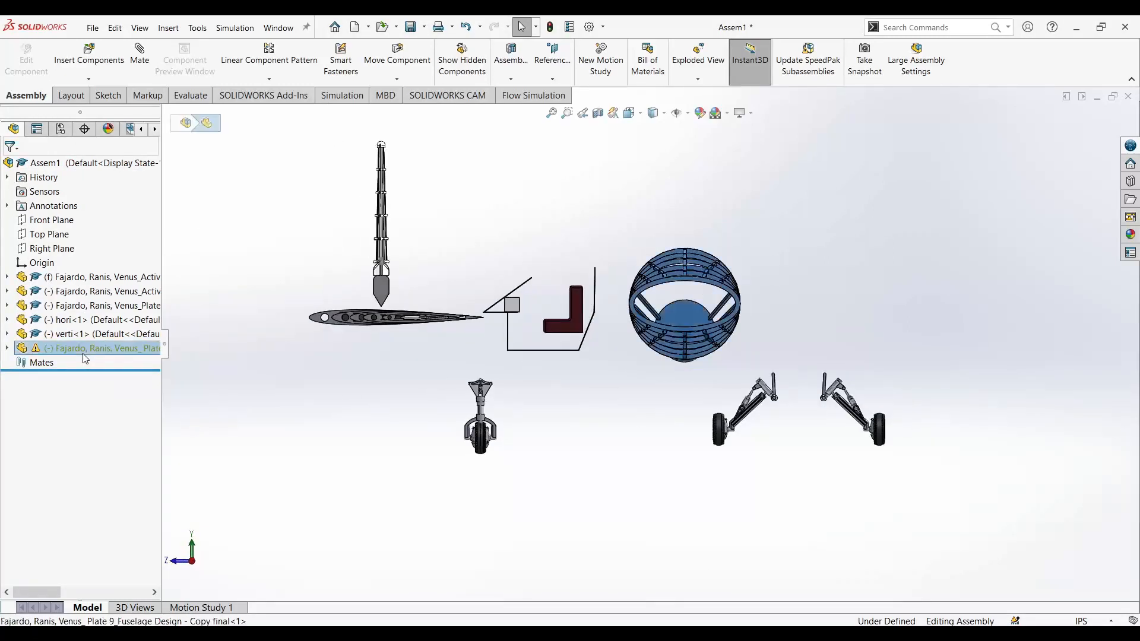
left_click(307, 402)
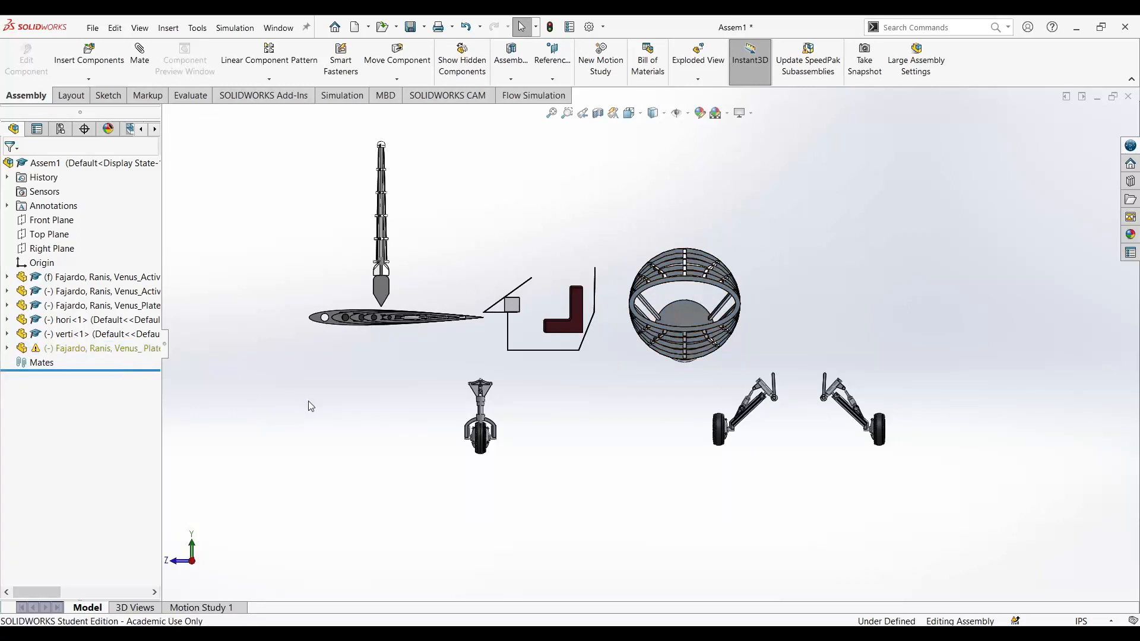
left_click_drag(162, 359, 249, 355)
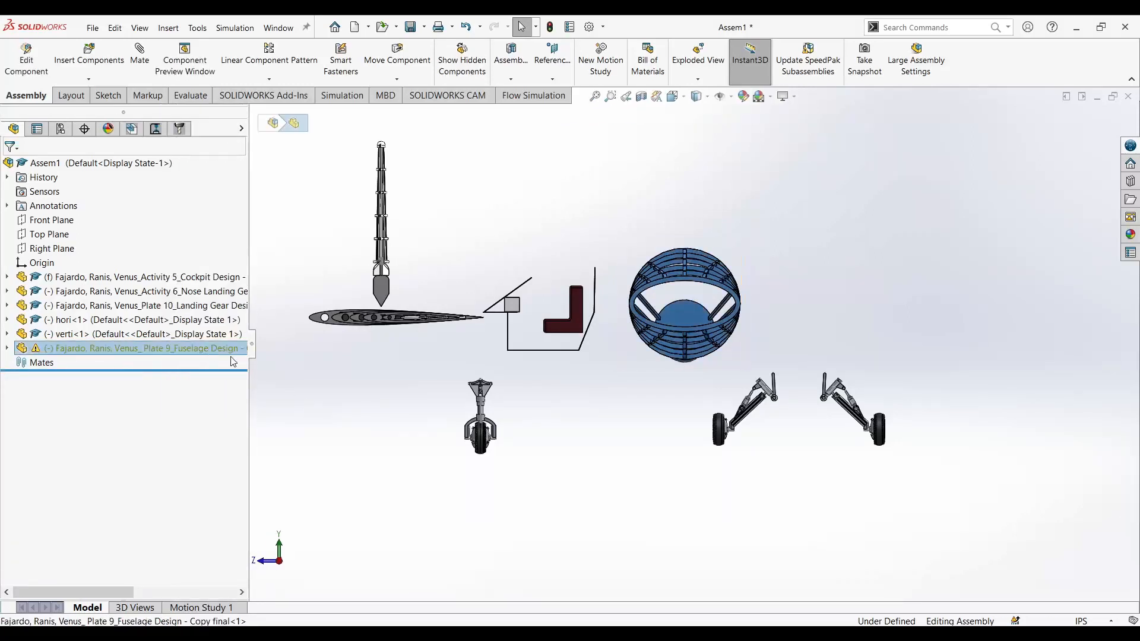
- Start a 3D sketch on the fuselage's flagged Plane12
left_click(551, 349)
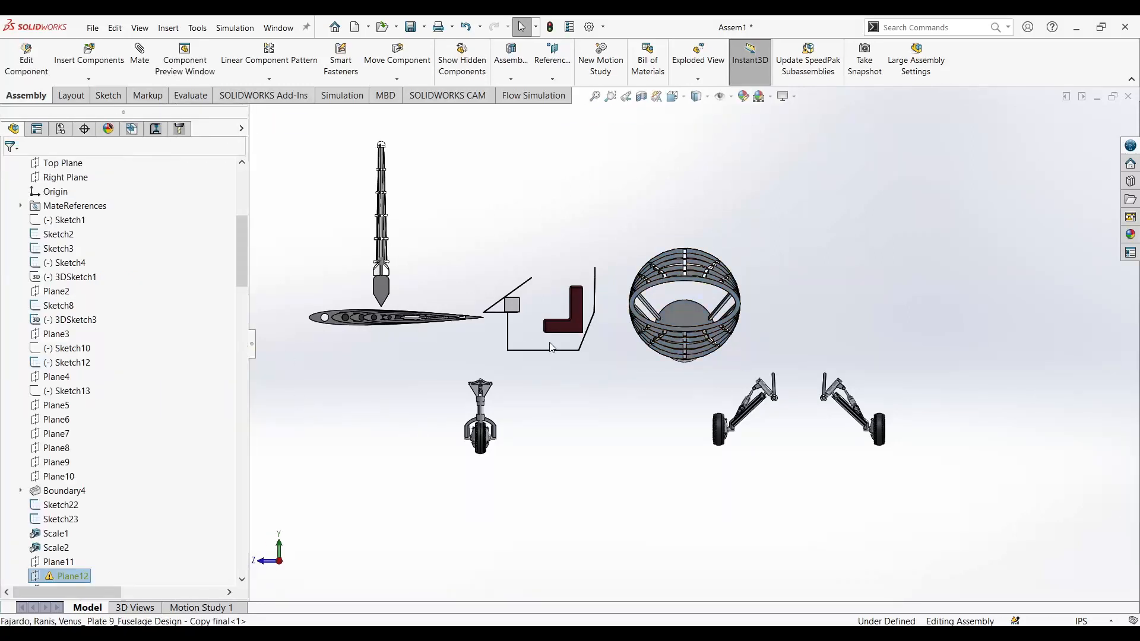
left_click(175, 467)
scroll(696, 333, "down", 18)
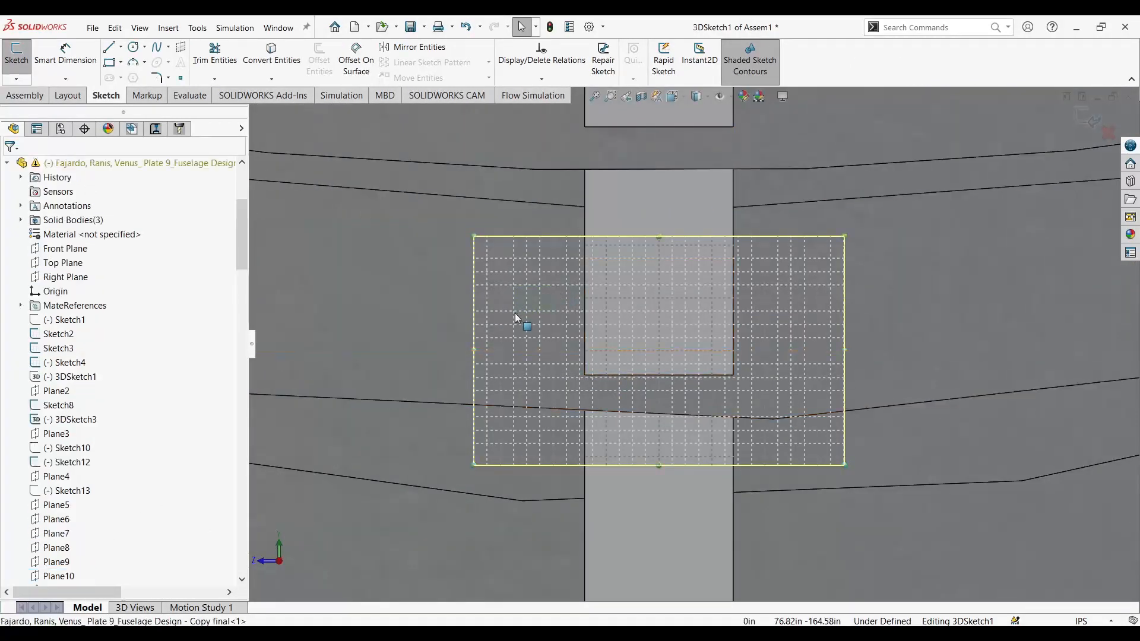
scroll(518, 322, "up", 10)
key("f")
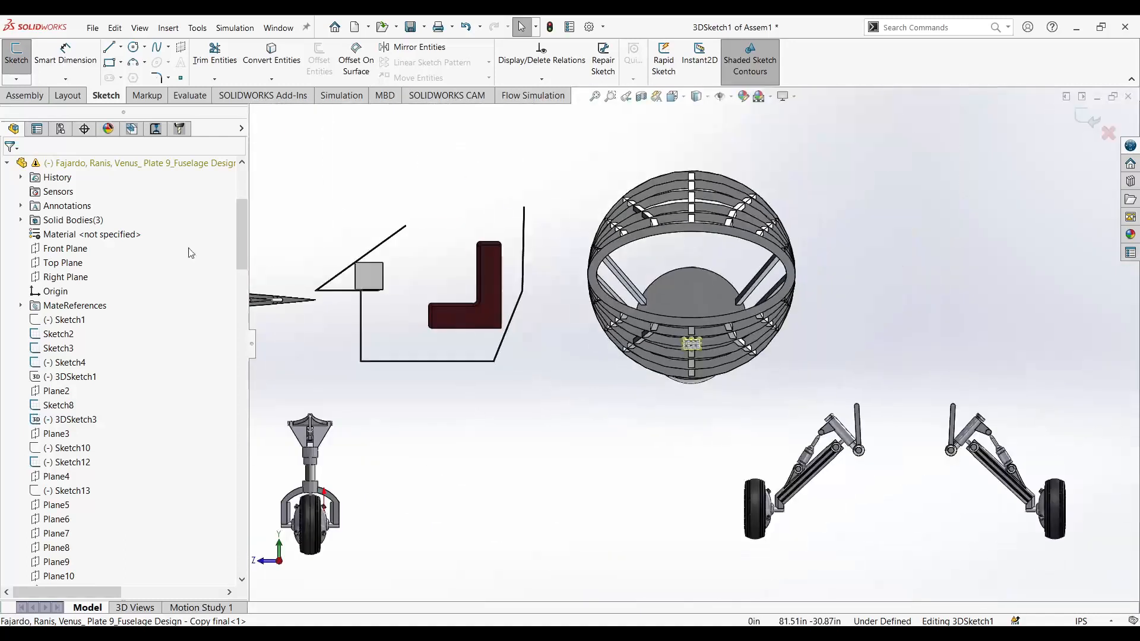
- Open the Plate 9 fuselage component for part editing and return to the assembly's 3D sketch
left_click(81, 162)
left_click(509, 503)
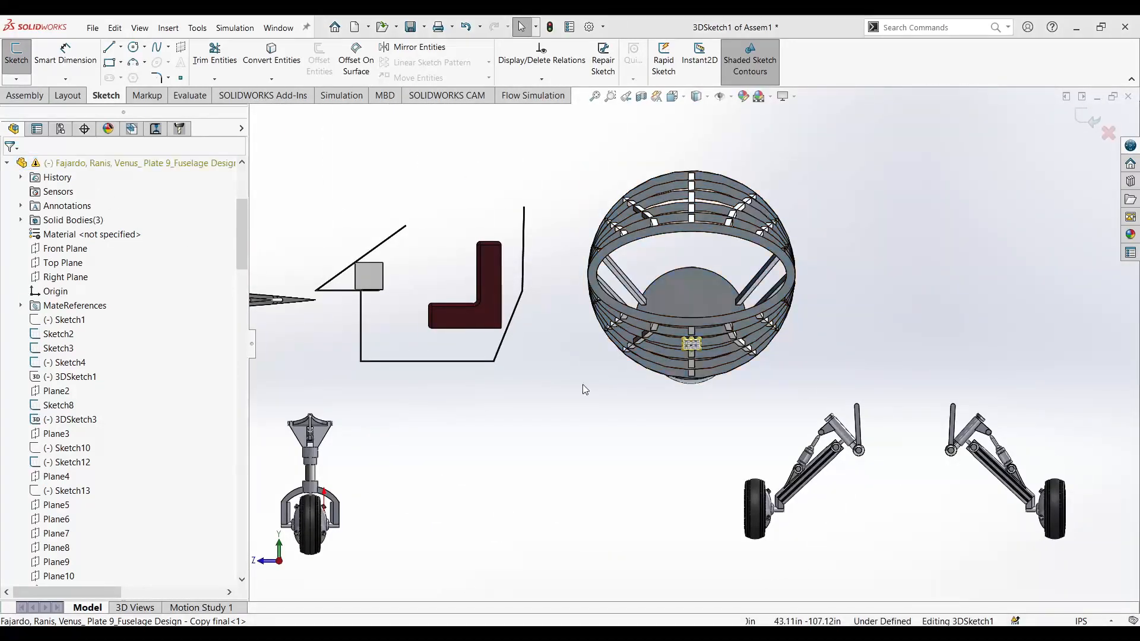
left_click(81, 162)
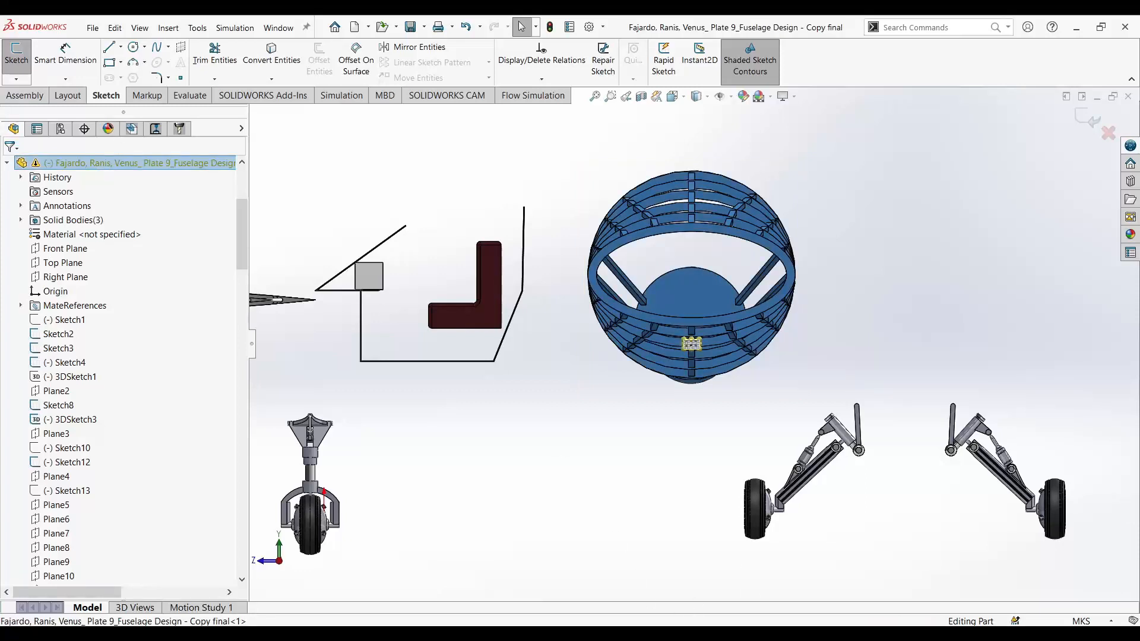
left_click(509, 502)
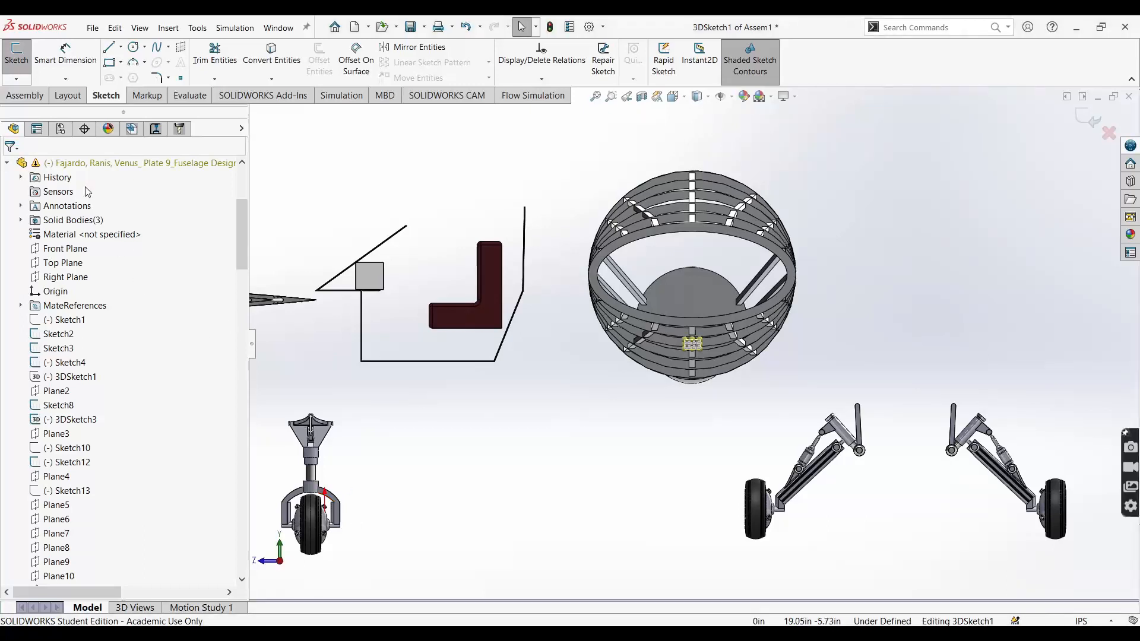
scroll(225, 354, "up", 3)
left_click(252, 351)
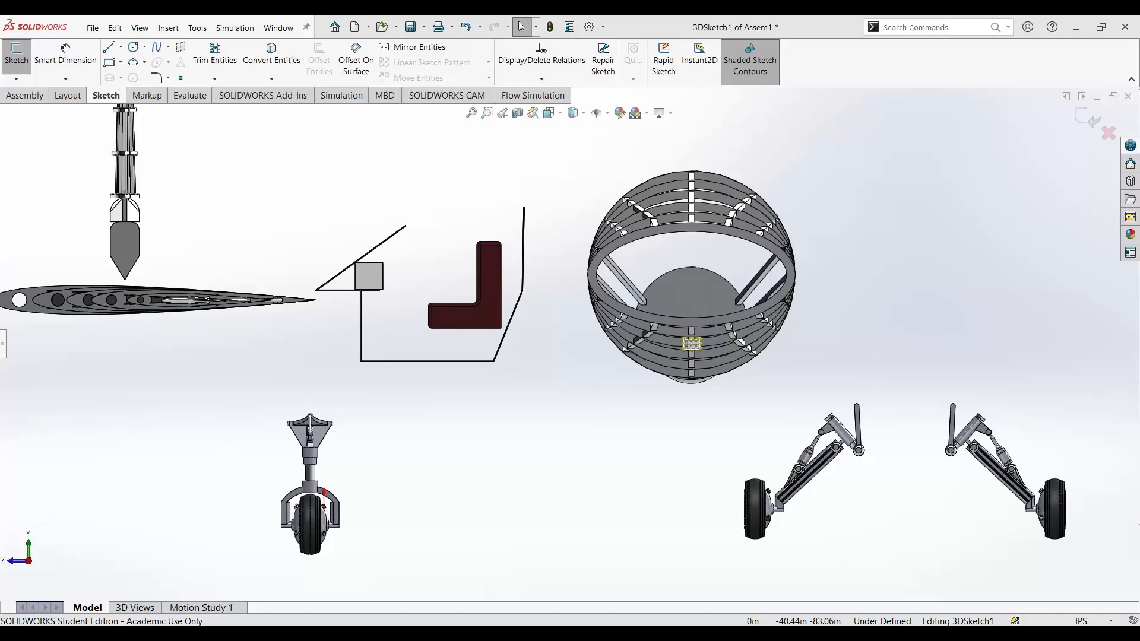
scroll(475, 410, "up", 5)
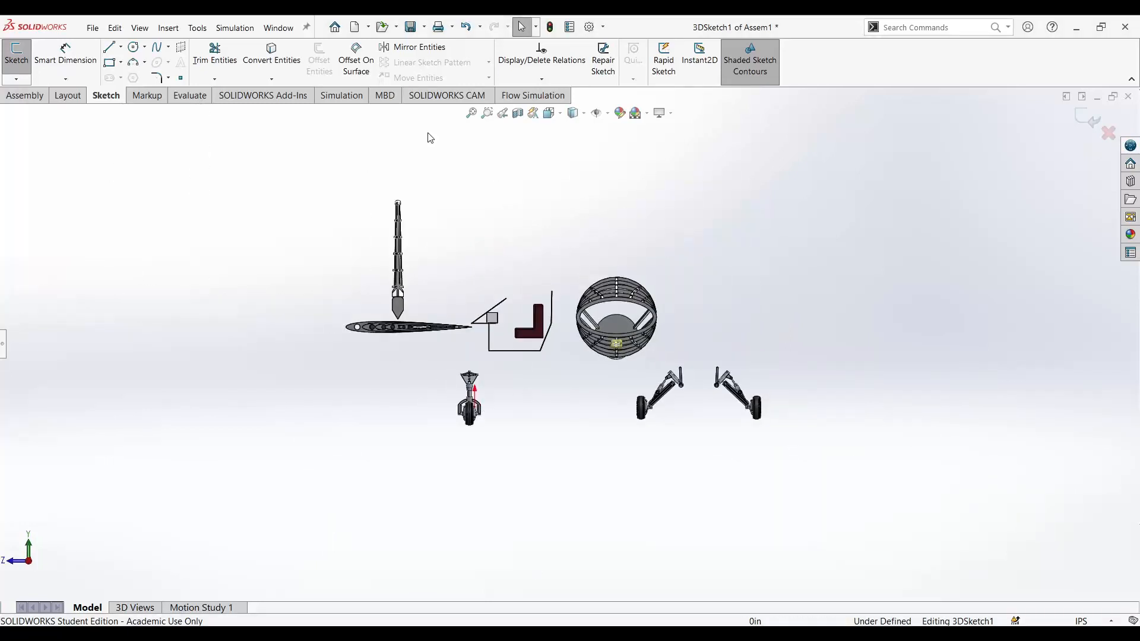
left_click(42, 97)
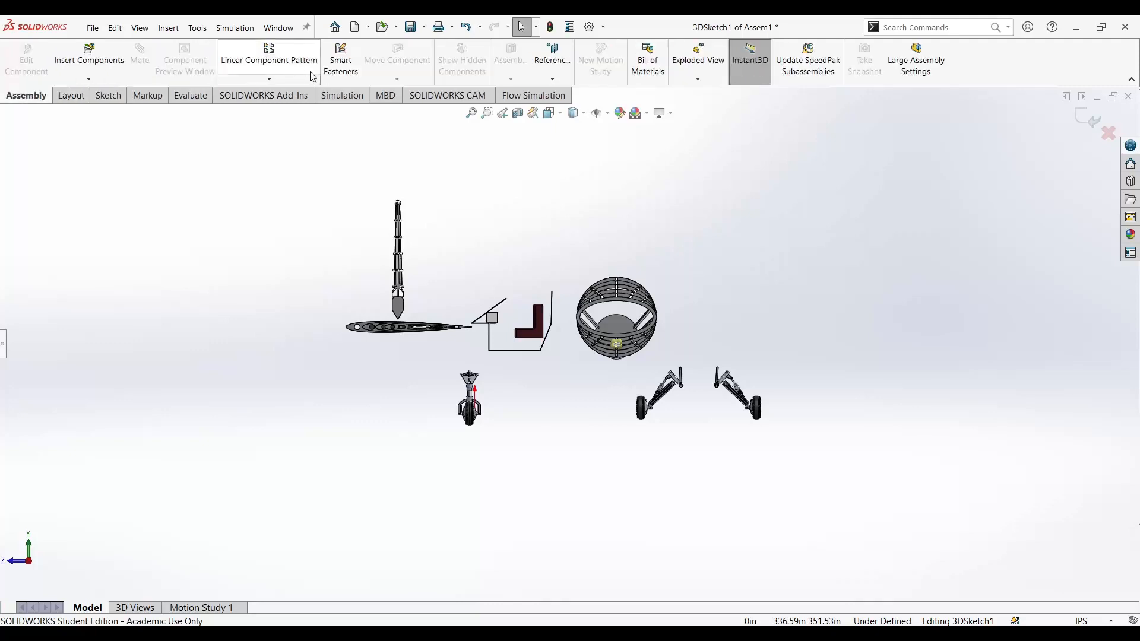
left_click(73, 98)
left_click(106, 97)
left_click(3, 345)
left_click(253, 344)
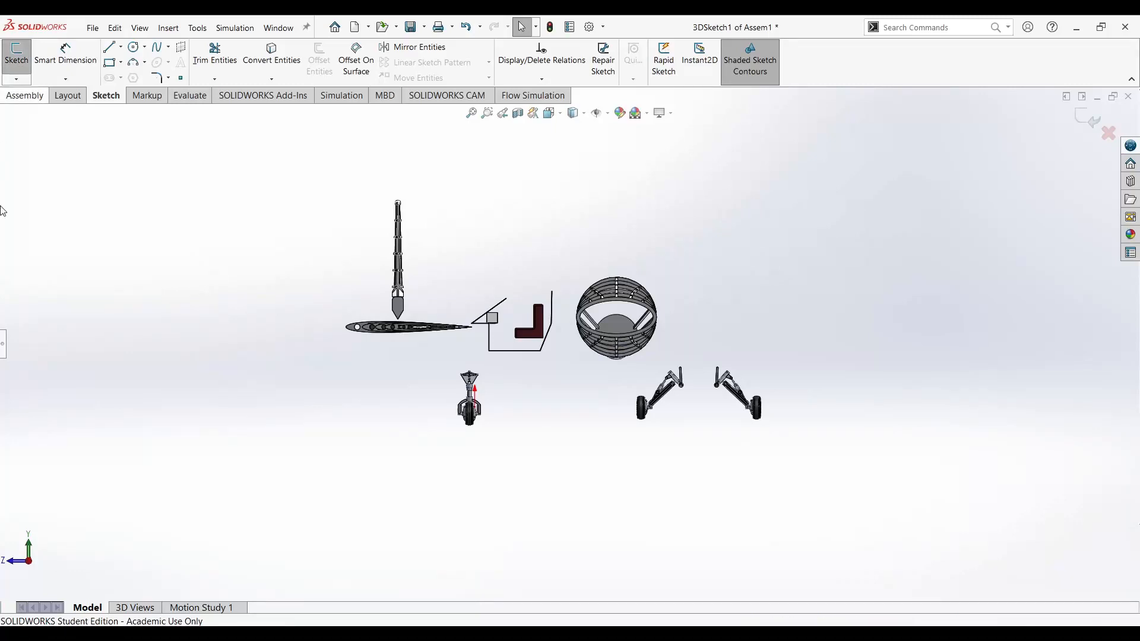
left_click(3, 345)
left_click(53, 234)
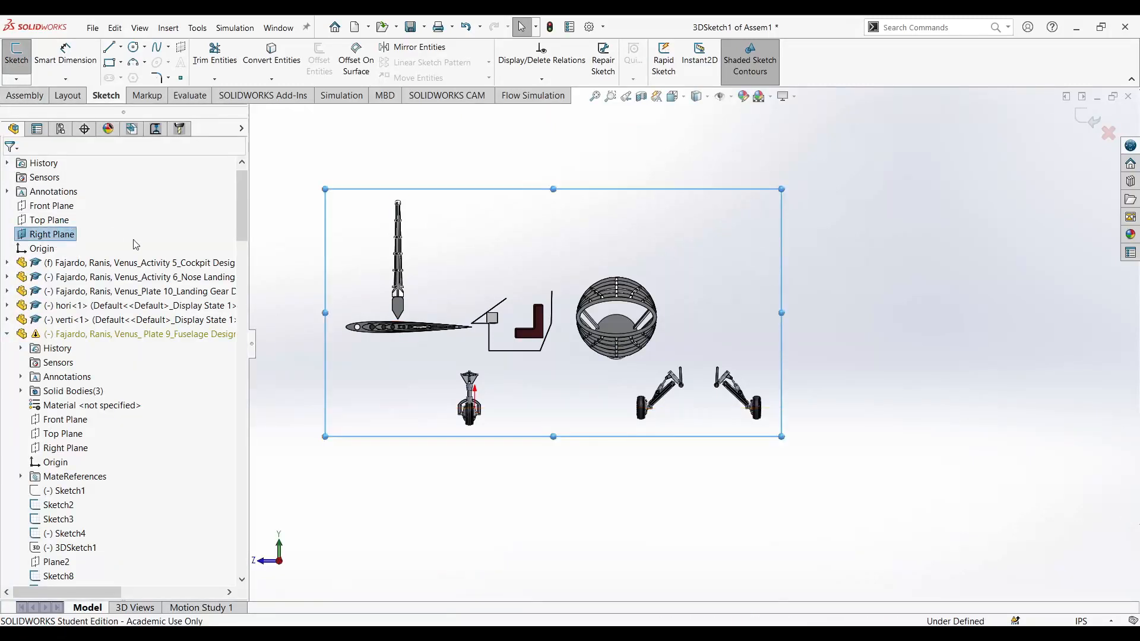
left_click(551, 376)
- Insert the cowling, Activity 4 - Copy, Plate 7 - Copy and Plate 8_Aircraft Powerplant Design parts around the fuselage
left_click(25, 98)
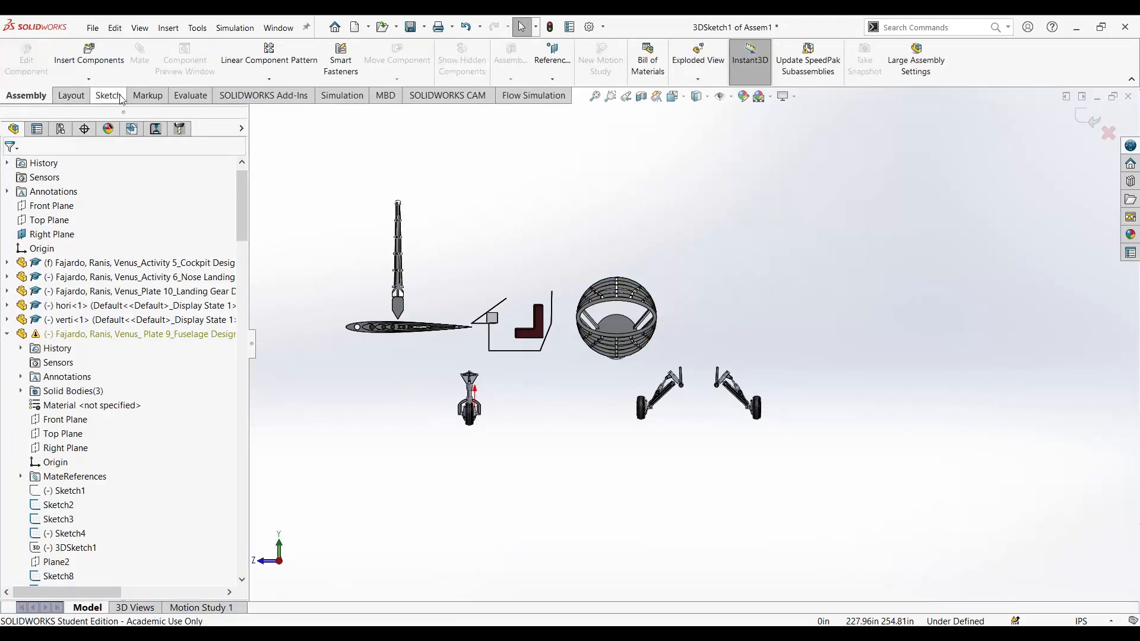
left_click(89, 55)
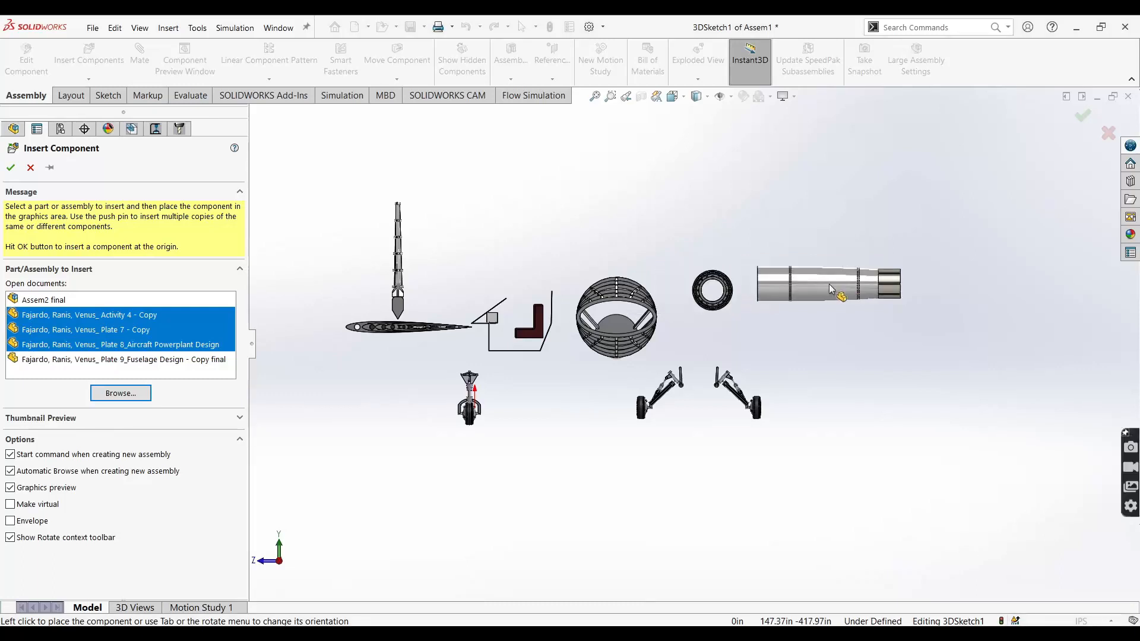
left_click(831, 288)
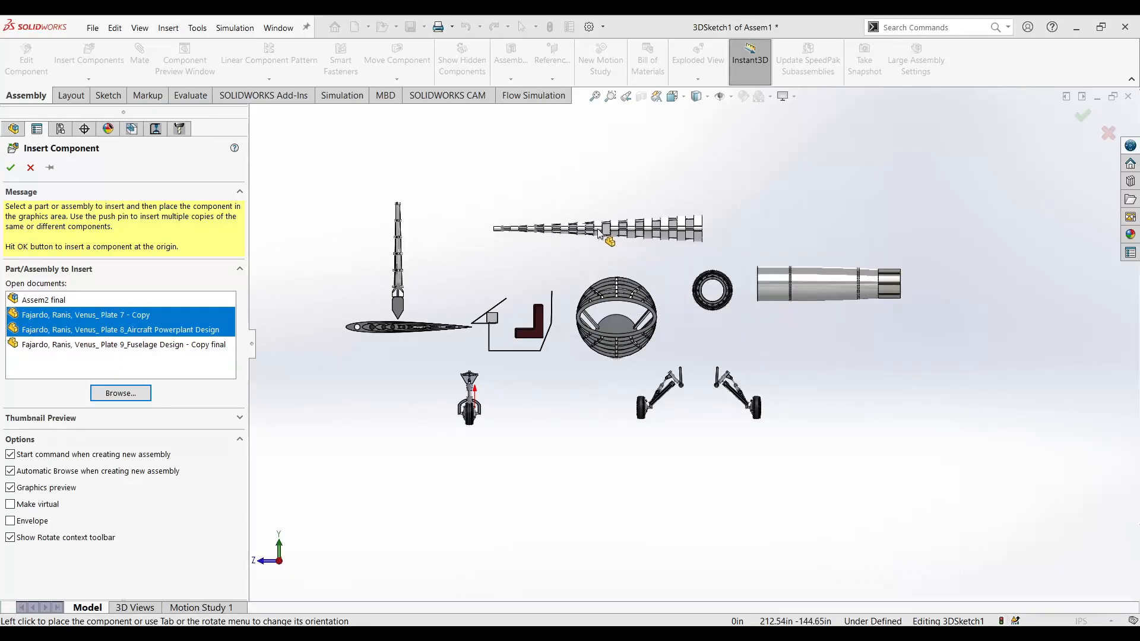
left_click(563, 223)
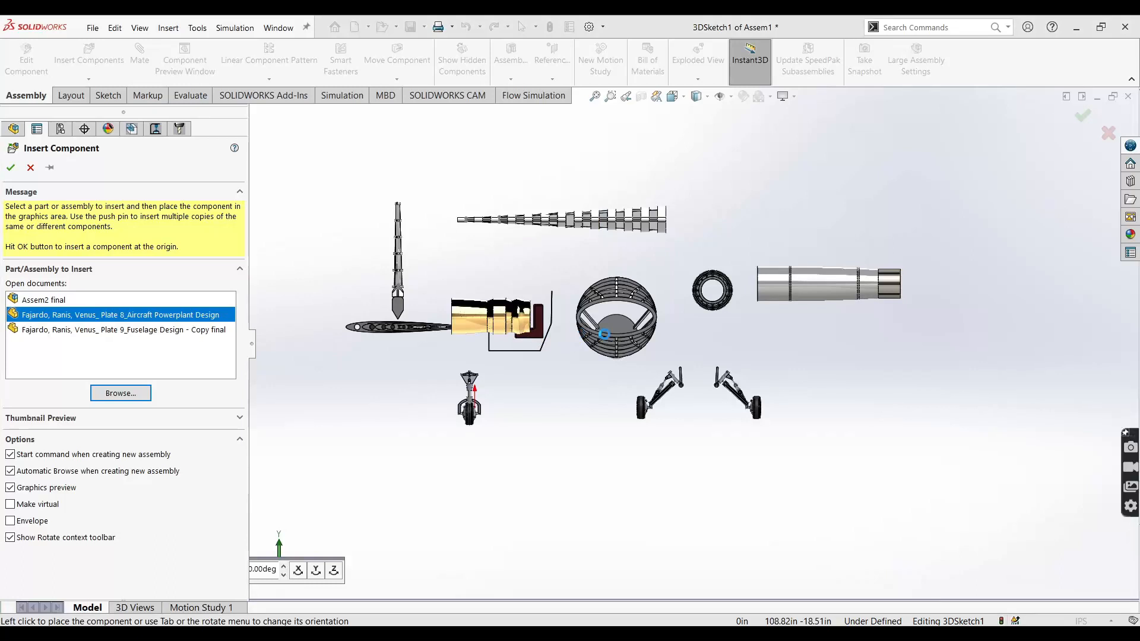
left_click(747, 339)
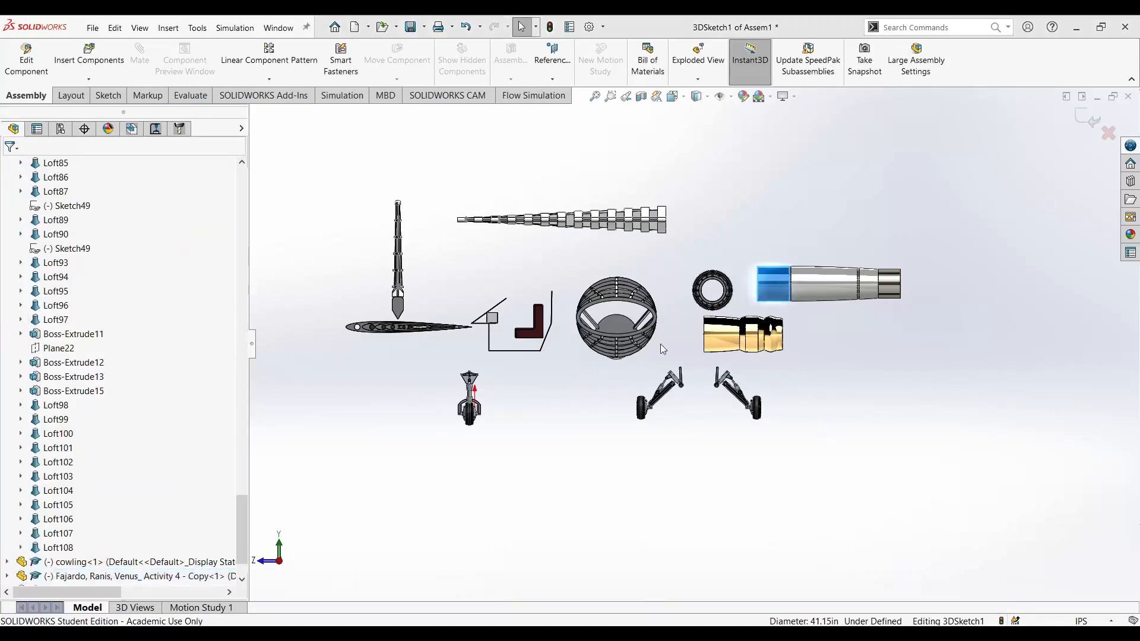
- Delete the Activity 4 - Copy component behind the cowling and exit the assembly's 3D sketch
left_click(828, 284)
key("Delete")
left_click(425, 150)
middle_click_drag(598, 390, 652, 389)
scroll(652, 388, "down", 2)
key("ctrl+4")
left_click(656, 309)
left_click(619, 358)
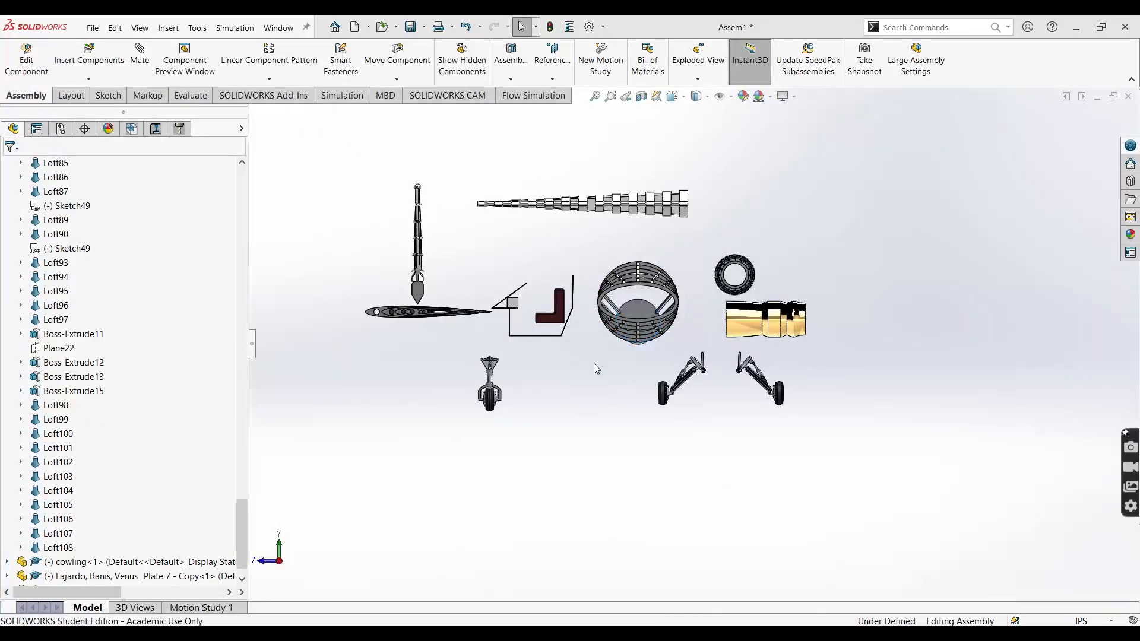
scroll(685, 283, "down", 2)
scroll(685, 283, "down", 2)
middle_click_drag(719, 300, 686, 326)
middle_click_drag(884, 326, 723, 385)
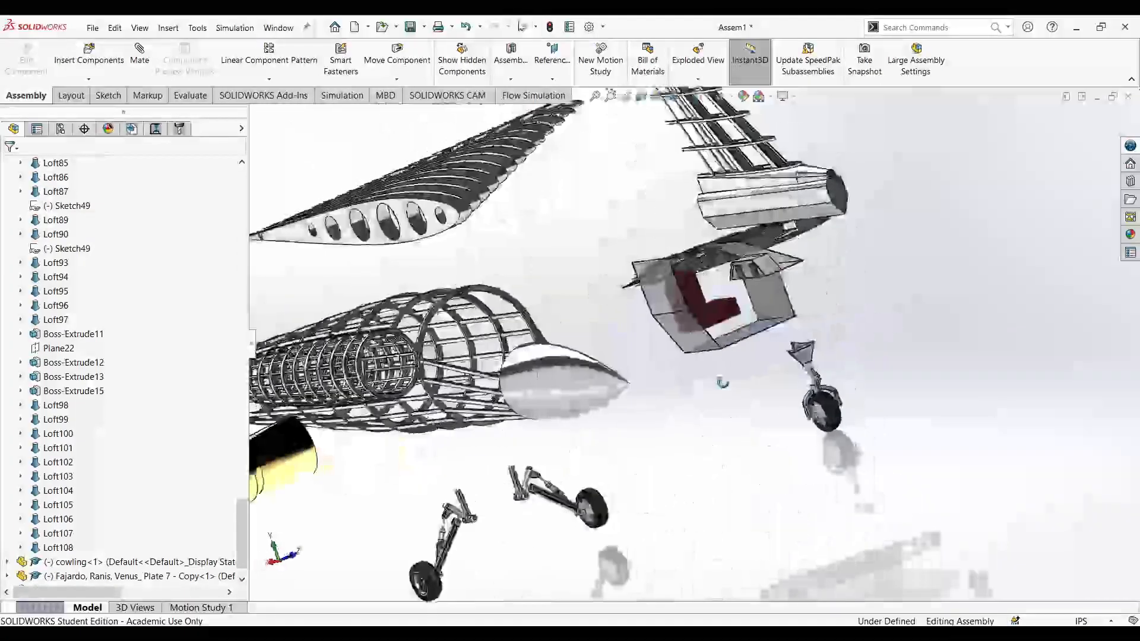
middle_click_drag(459, 500, 512, 500)
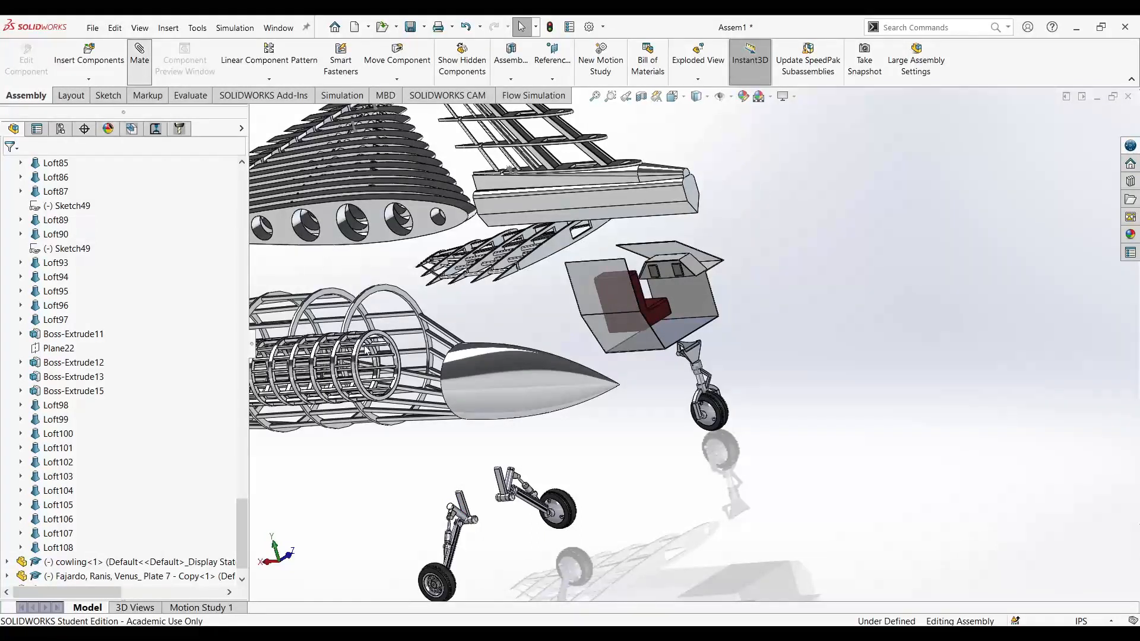
scroll(368, 356, "down", 5)
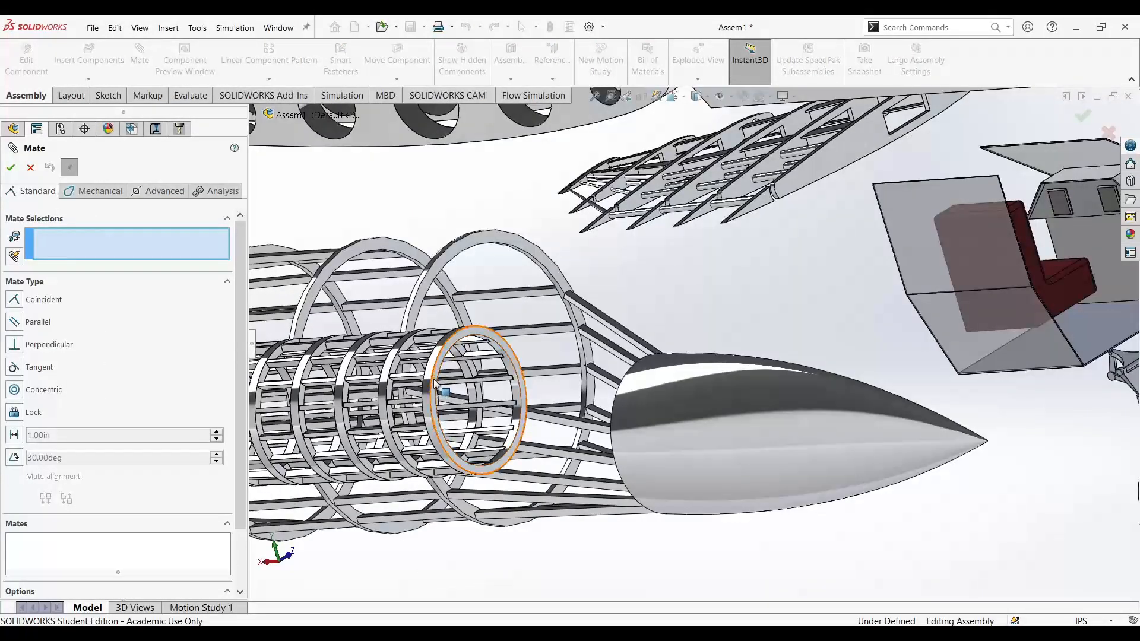
scroll(435, 383, "down", 3)
left_click(363, 337)
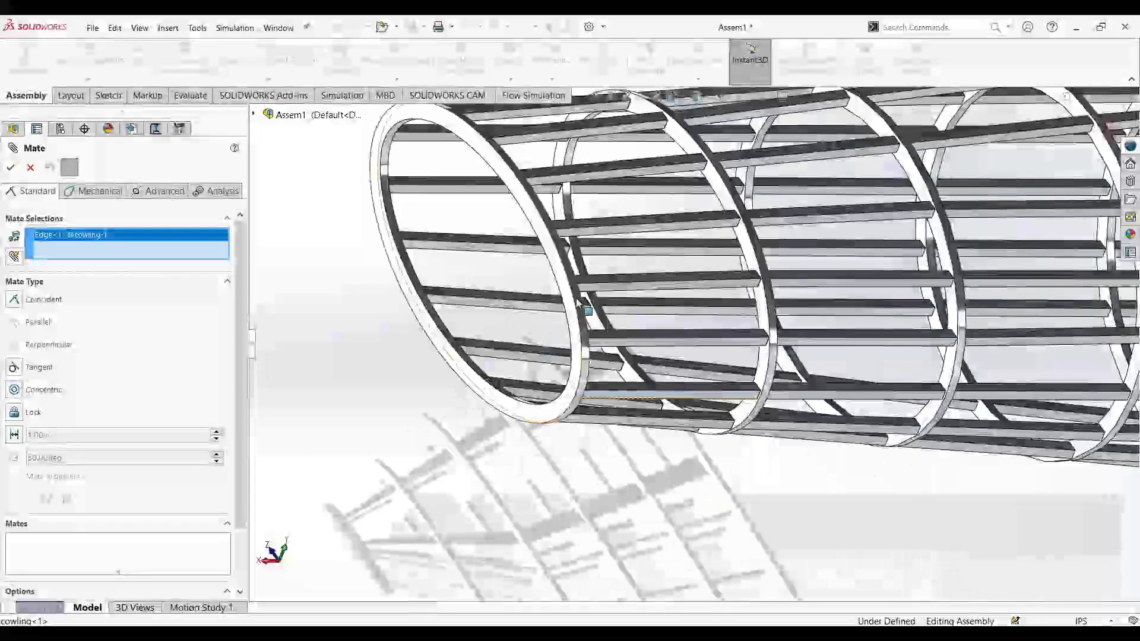
left_click(562, 396)
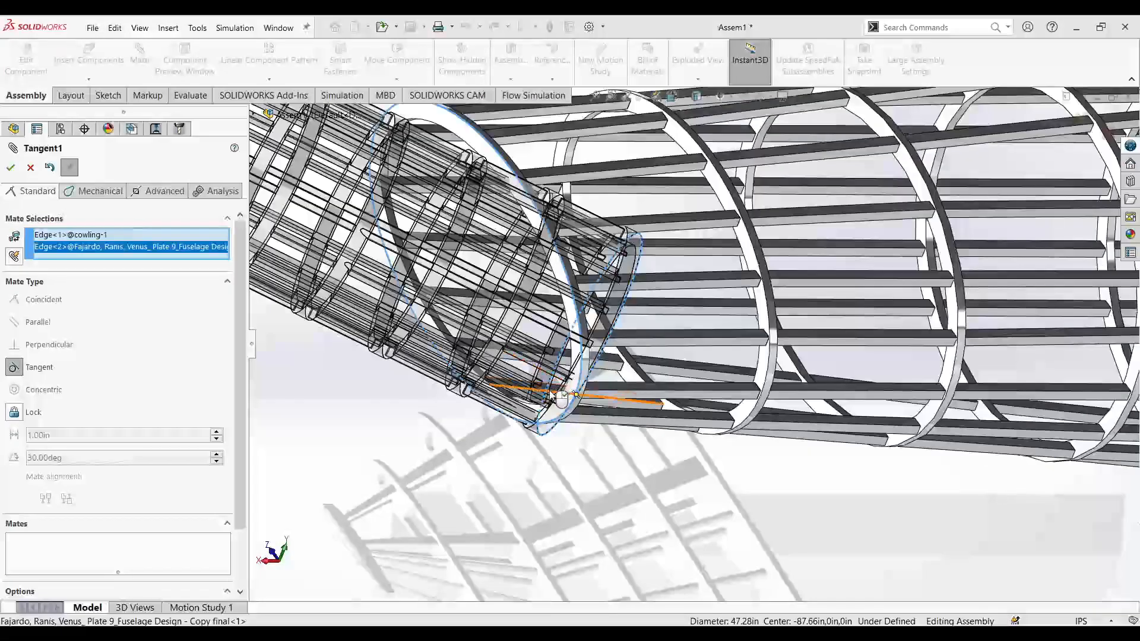
key("Escape")
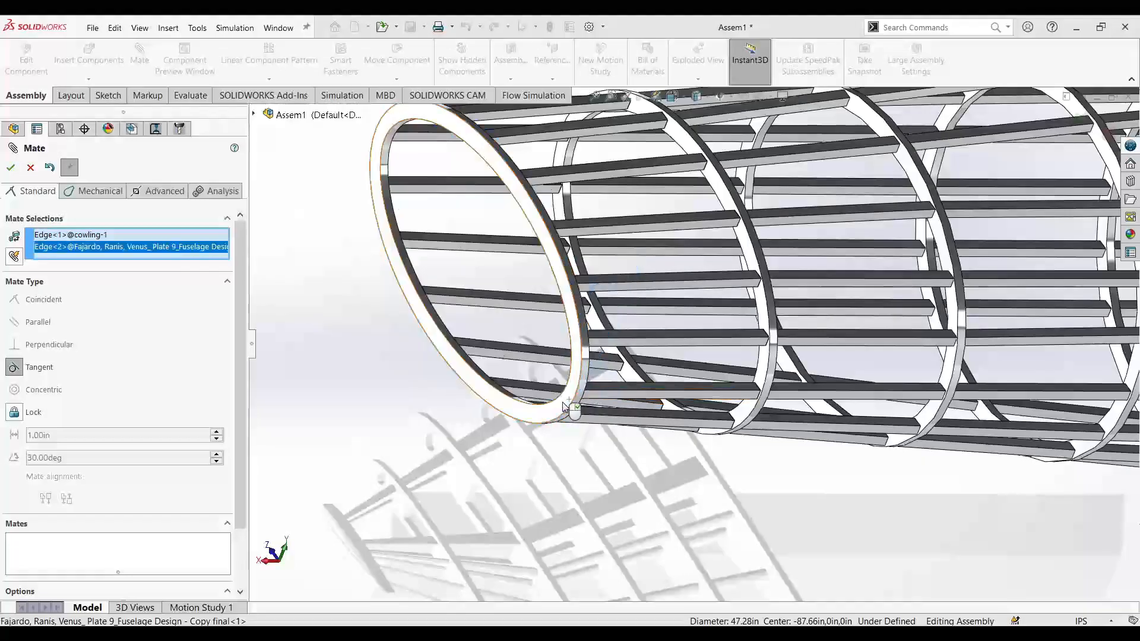
- Add a Coincident mate between the fuselage's open end ring face and the cowling's end ring face
scroll(582, 383, "up", 3)
left_click(622, 304)
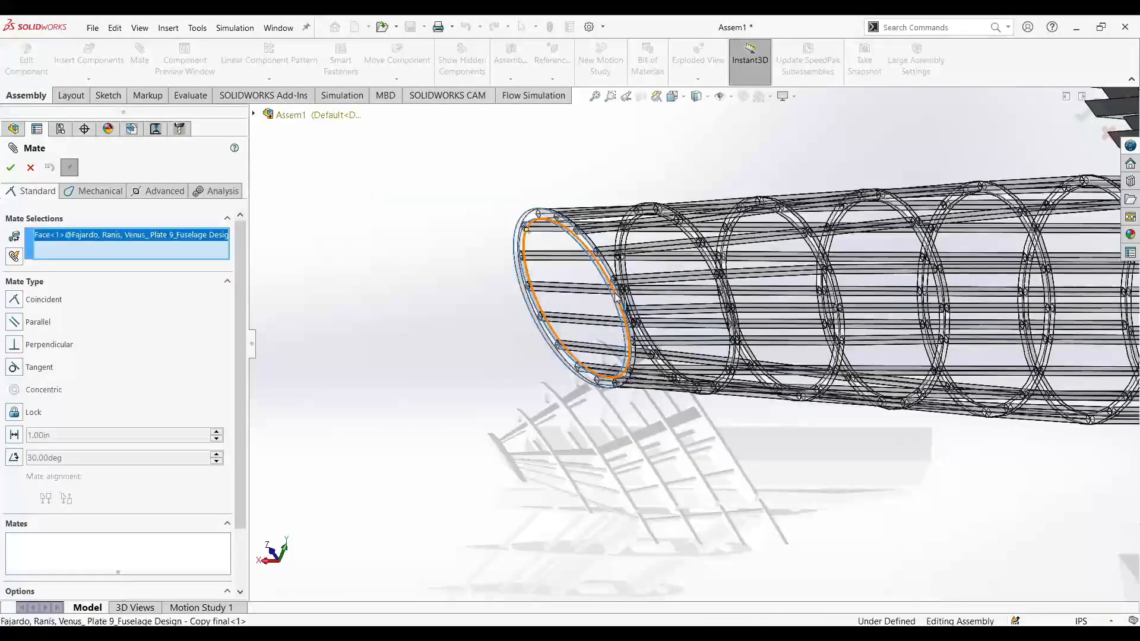
scroll(607, 407, "up", 1)
scroll(610, 411, "up", 3)
middle_click_drag(610, 412, 506, 380)
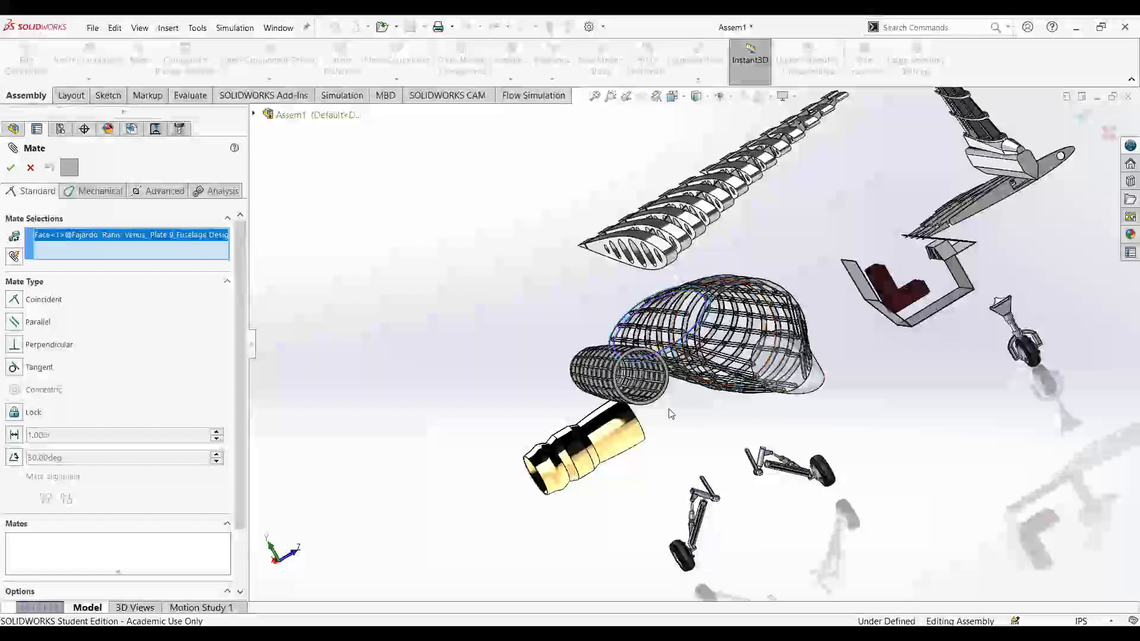
scroll(639, 401, "down", 7)
left_click(638, 396)
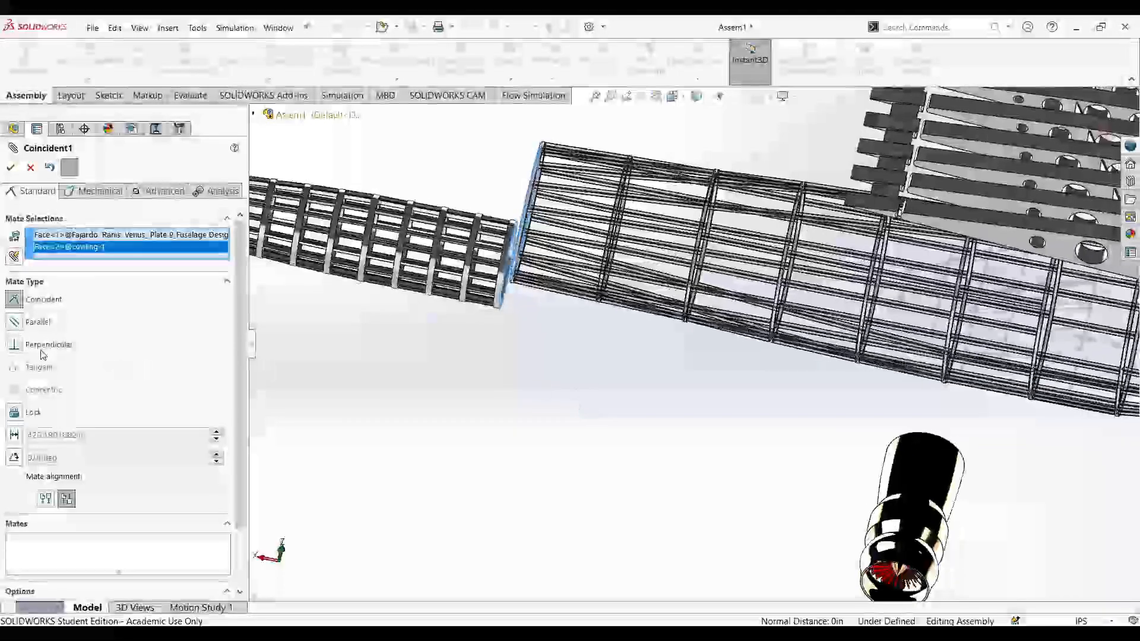
scroll(484, 288, "down", 1)
middle_click_drag(526, 357, 537, 420)
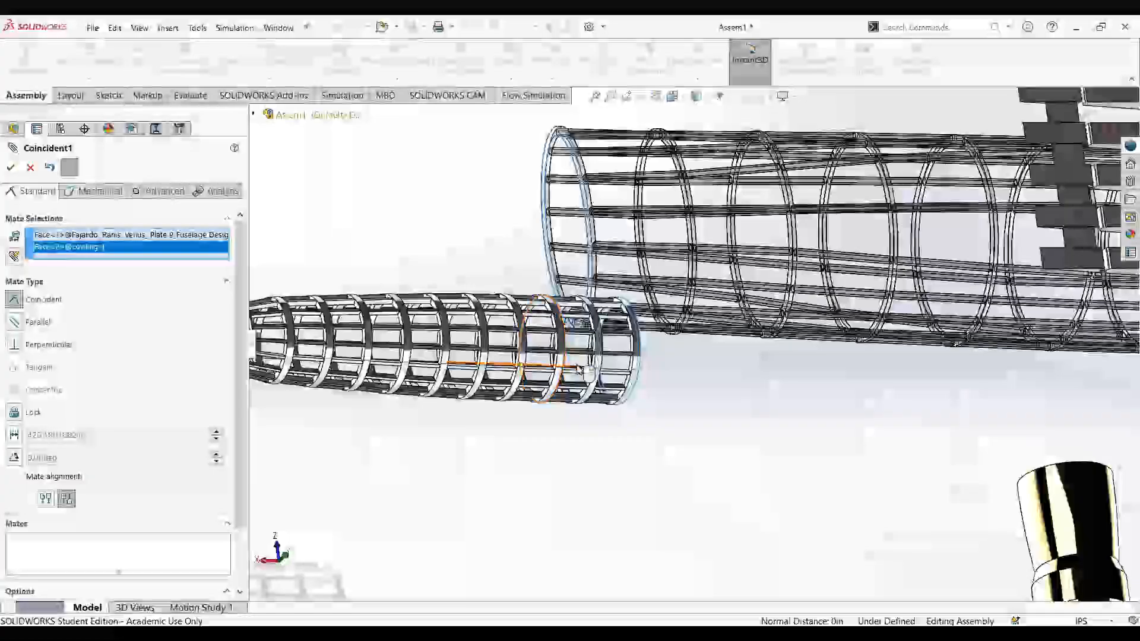
left_click(10, 168)
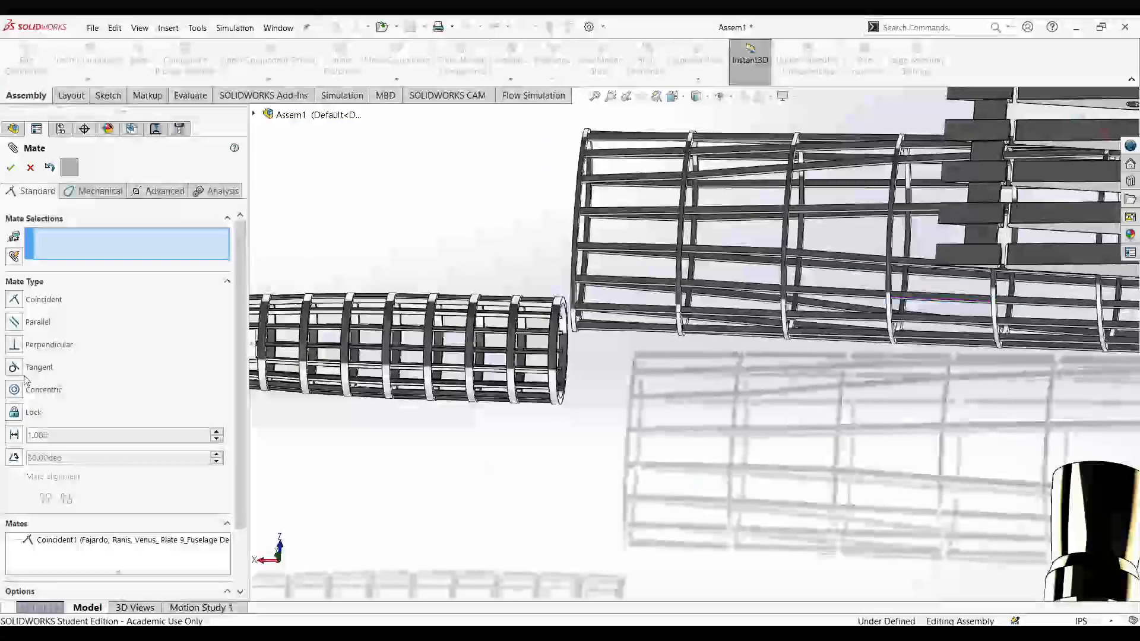
- Add a Tangent mate between the cowling's outer end edge and the fuselage's end ring edge, and finish mating
scroll(529, 410, "down", 5)
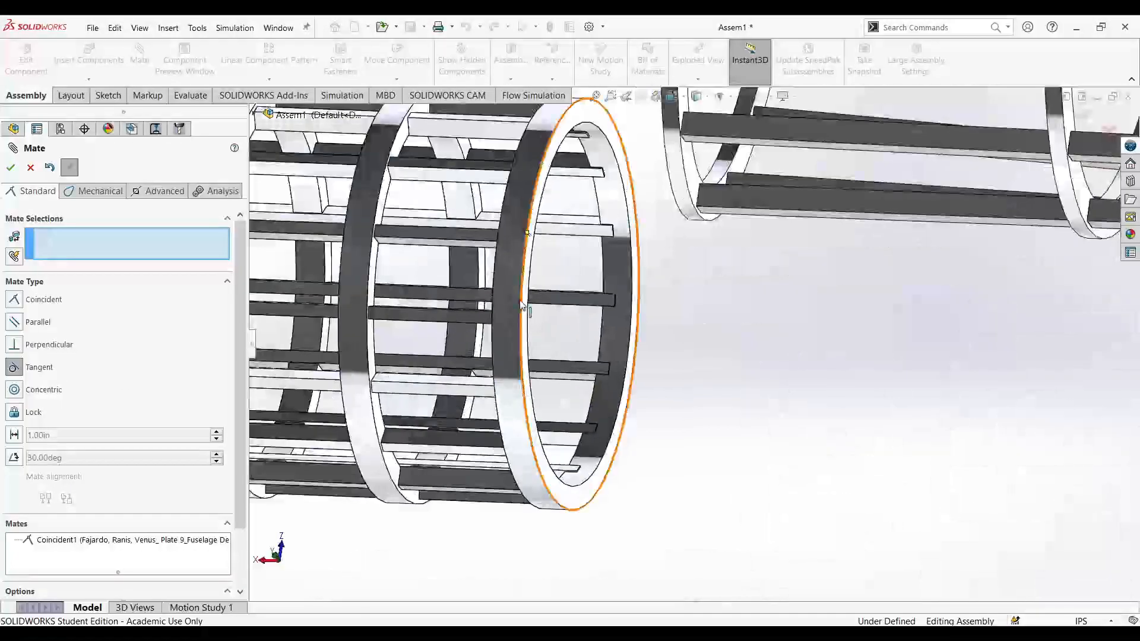
left_click(522, 306)
scroll(692, 208, "down", 5)
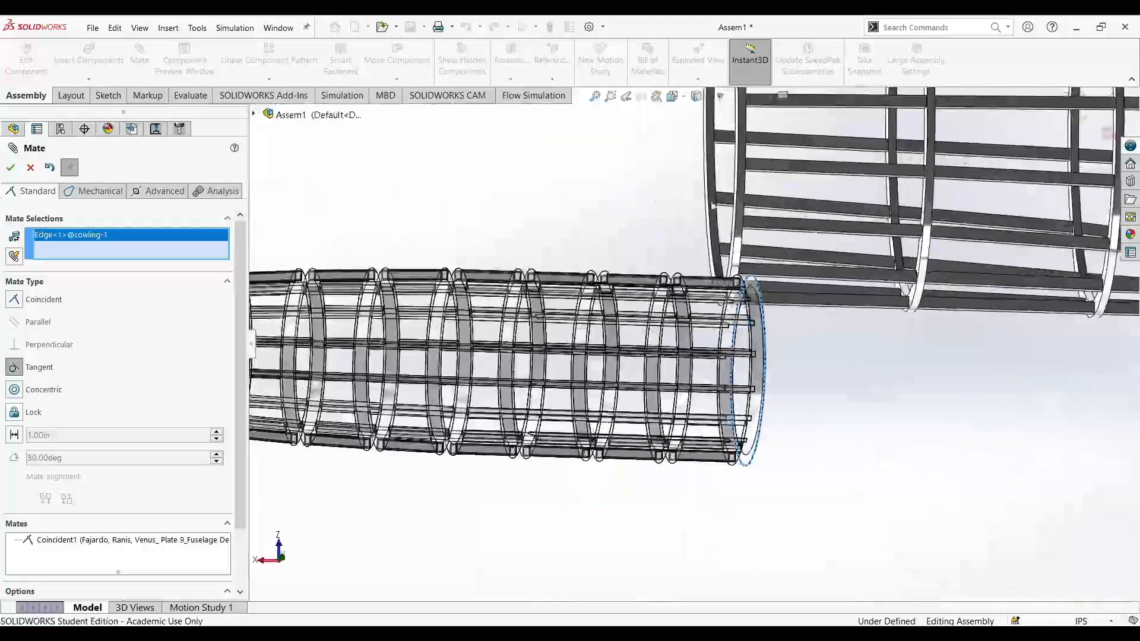
left_click(764, 216)
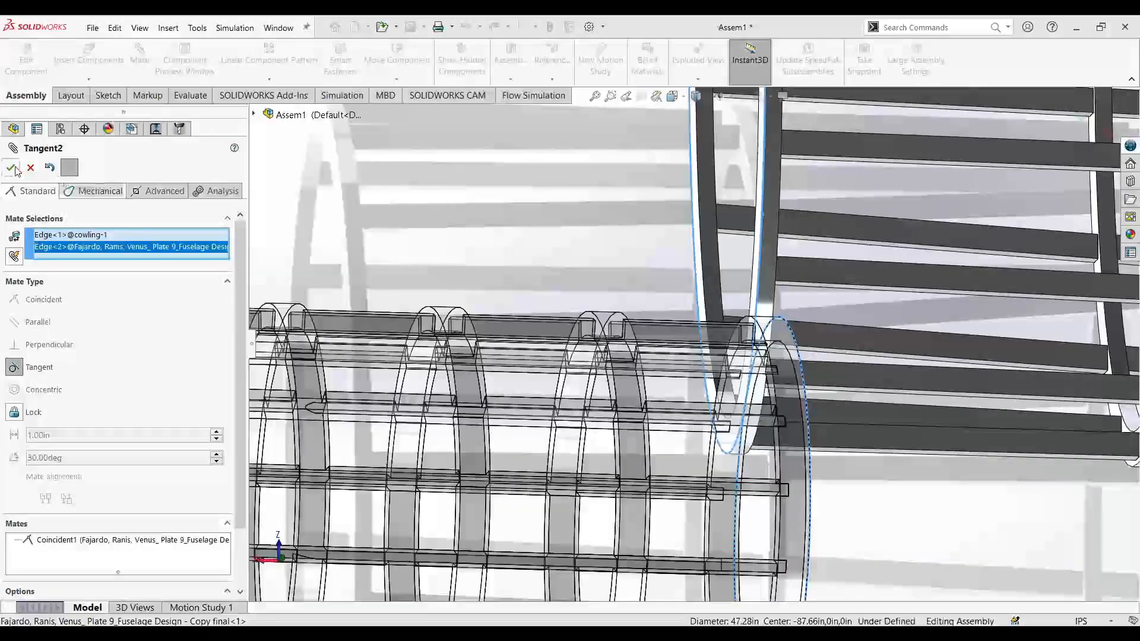
key("Return")
scroll(521, 291, "up", 5)
middle_click_drag(521, 291, 594, 304)
left_click(29, 168)
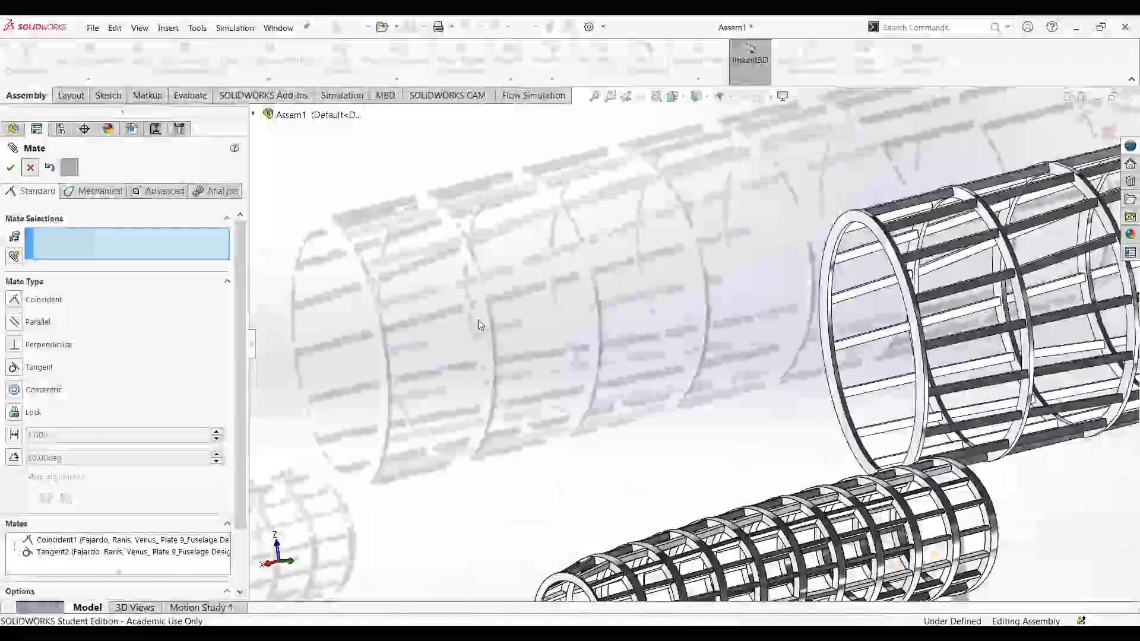
- Drag the mated cowling around the fuselage's open end toward the cockpit side
key("f")
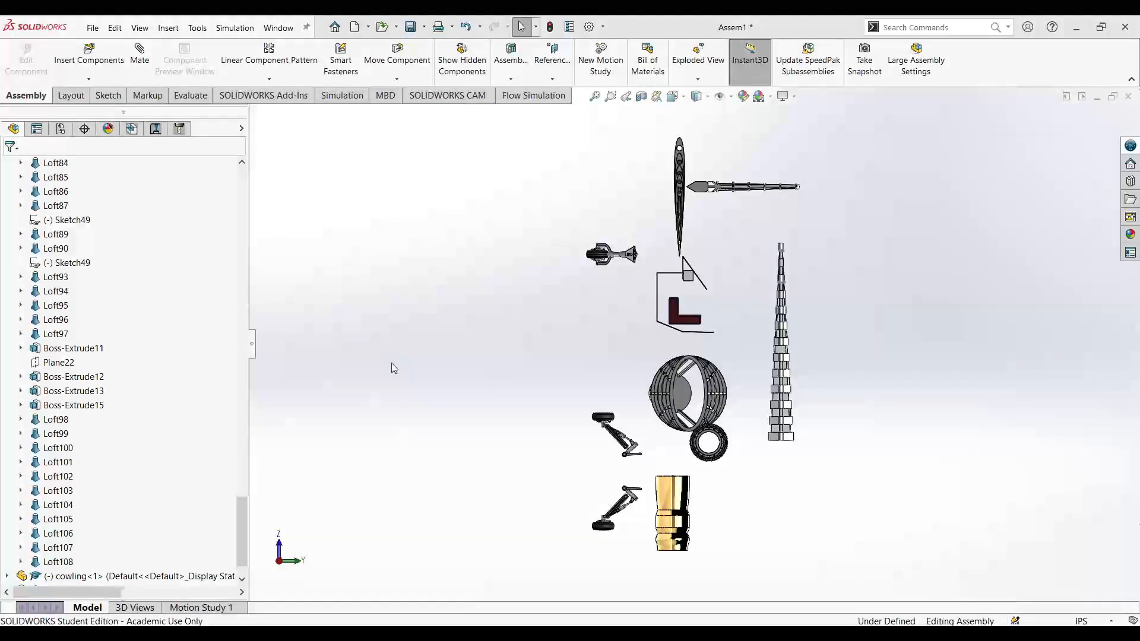
left_click(675, 97)
middle_click_drag(629, 339, 793, 184)
left_click(485, 466)
middle_click_drag(662, 333, 961, 554)
key("ctrl+4")
scroll(862, 249, "down", 2)
left_click_drag(836, 316, 710, 359)
scroll(705, 349, "down", 5)
left_click_drag(677, 325, 546, 297)
left_click_drag(502, 420, 416, 451)
scroll(504, 438, "up", 3)
middle_click_drag(504, 438, 644, 442)
scroll(653, 446, "up", 3)
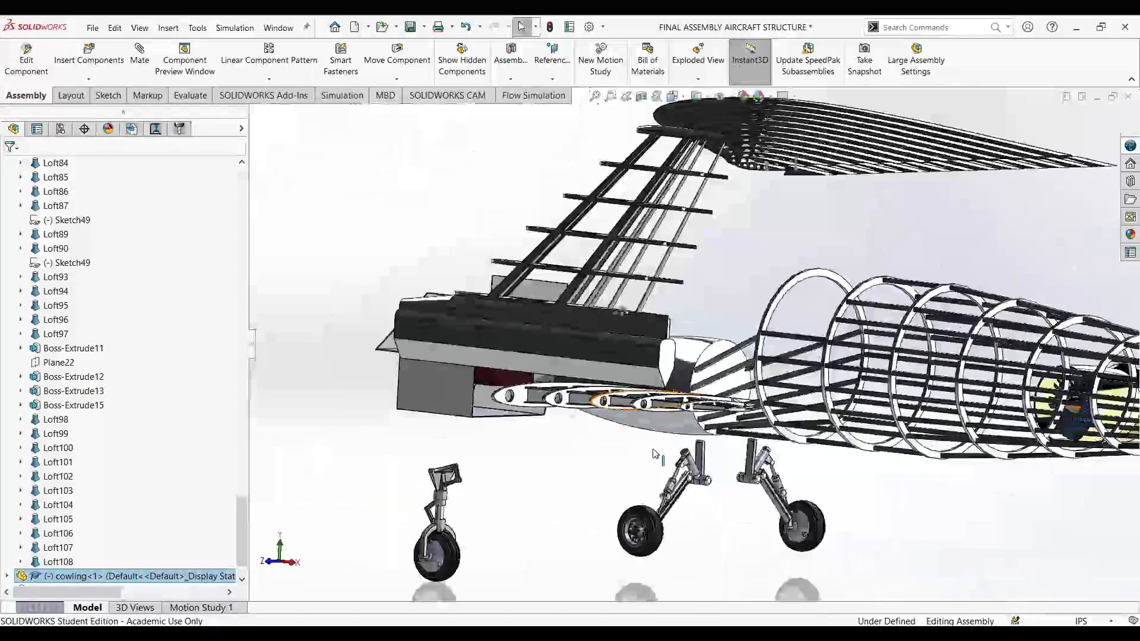
- Shift the cowling slightly at the fuselage's open end with Move Component, grabbing it by its rings
scroll(654, 454, "up", 3)
middle_click_drag(919, 463, 954, 441)
scroll(994, 395, "down", 5)
middle_click_drag(922, 532, 945, 530)
middle_click_drag(856, 474, 759, 501)
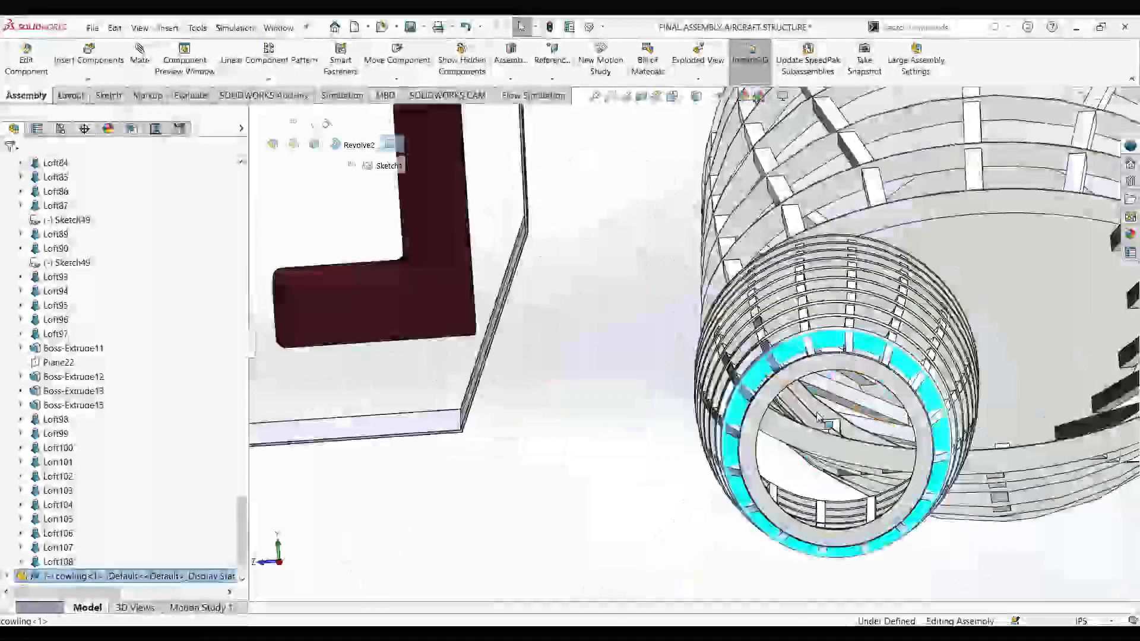
left_click(397, 60)
left_click(863, 357)
left_click(906, 363)
left_click(744, 388)
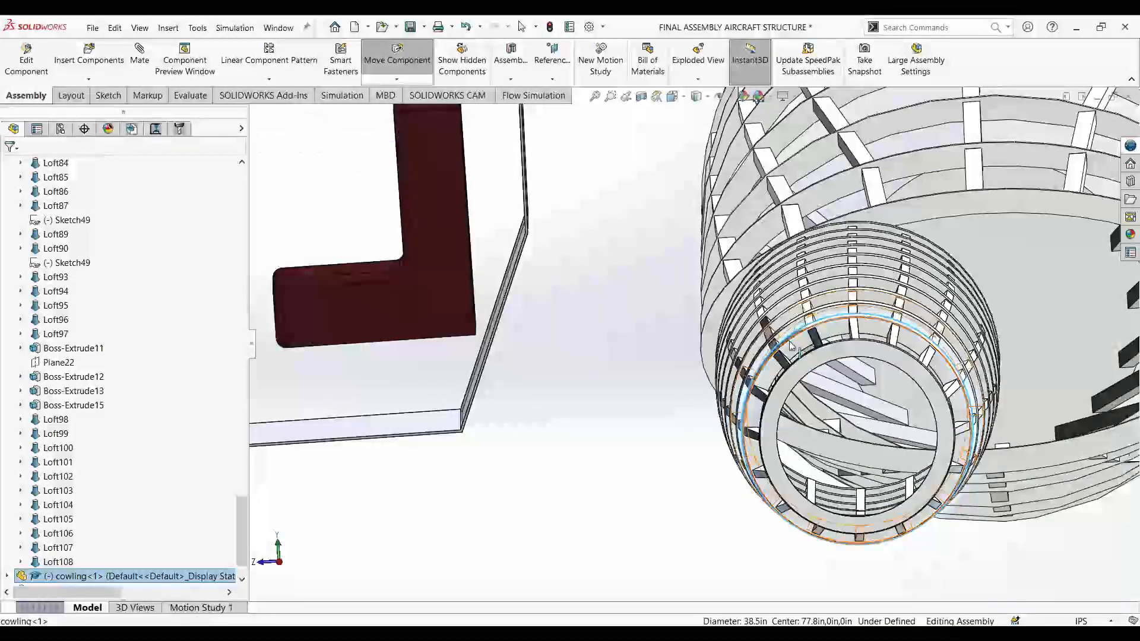
left_click(755, 415)
left_click_drag(755, 417, 781, 405)
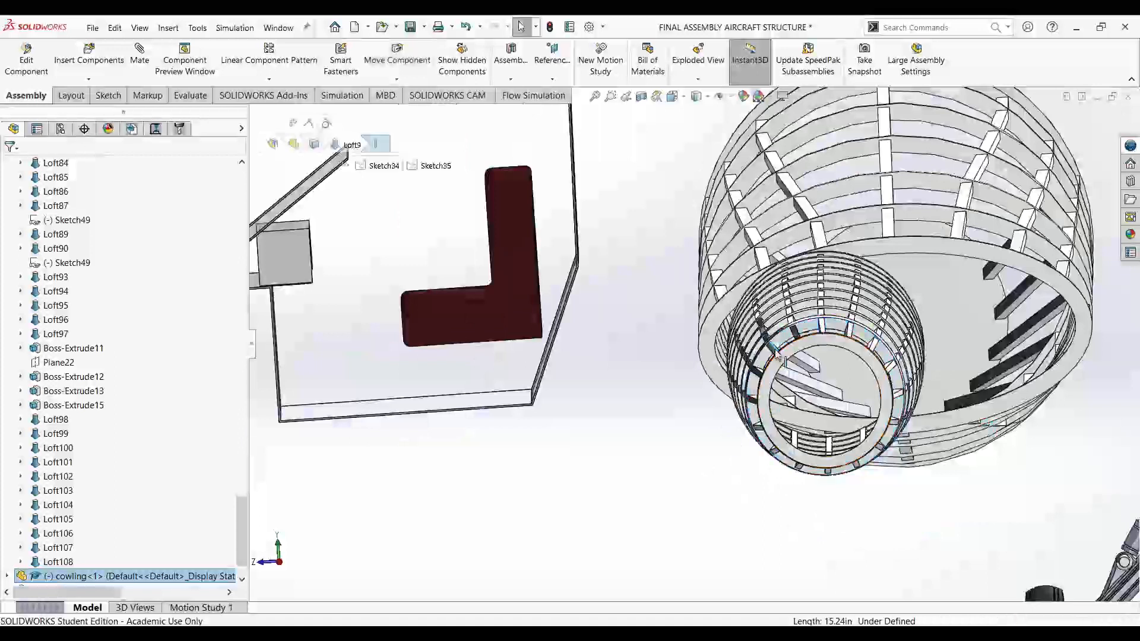
left_click(777, 355)
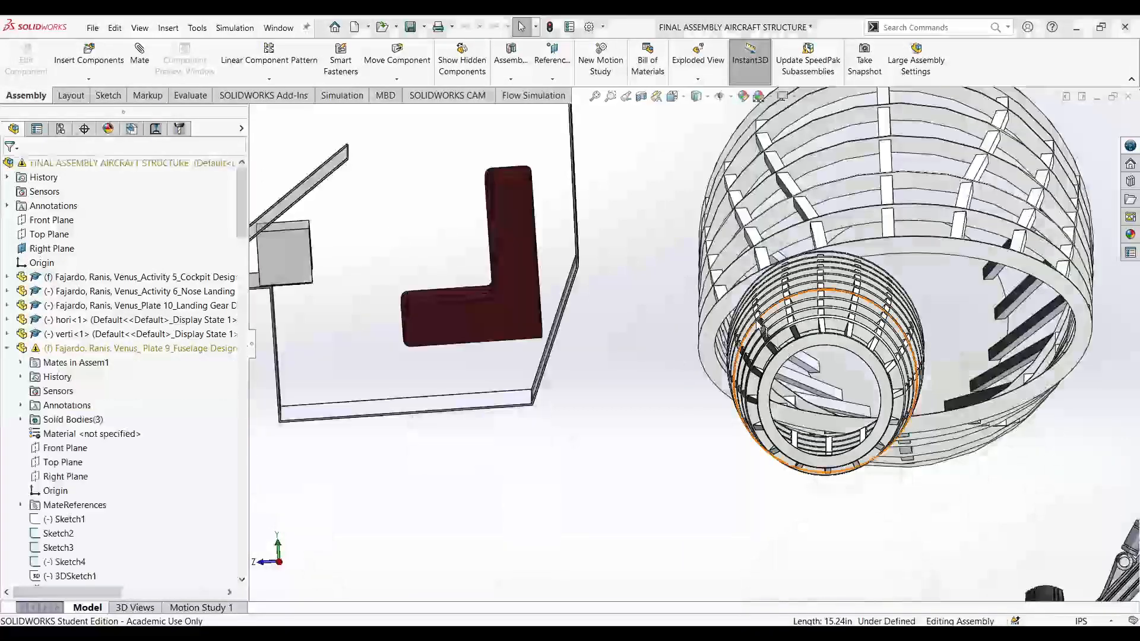
- Delete the Coincident and Tangent mates between the cowling and the fuselage
scroll(138, 414, "down", 20)
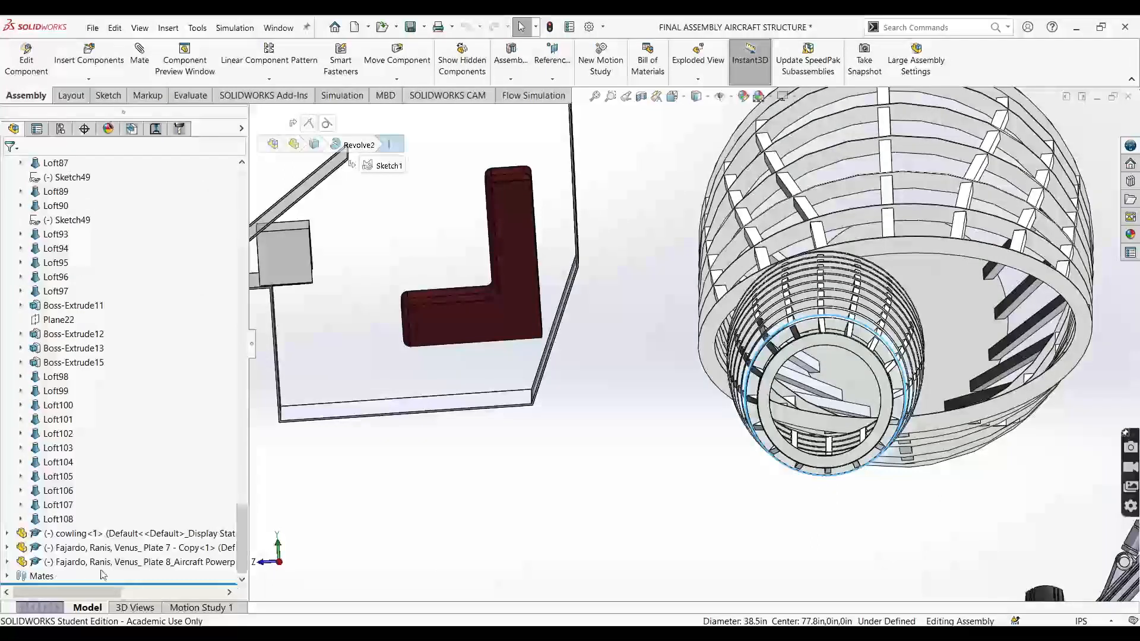
left_click(31, 577)
left_click(7, 576)
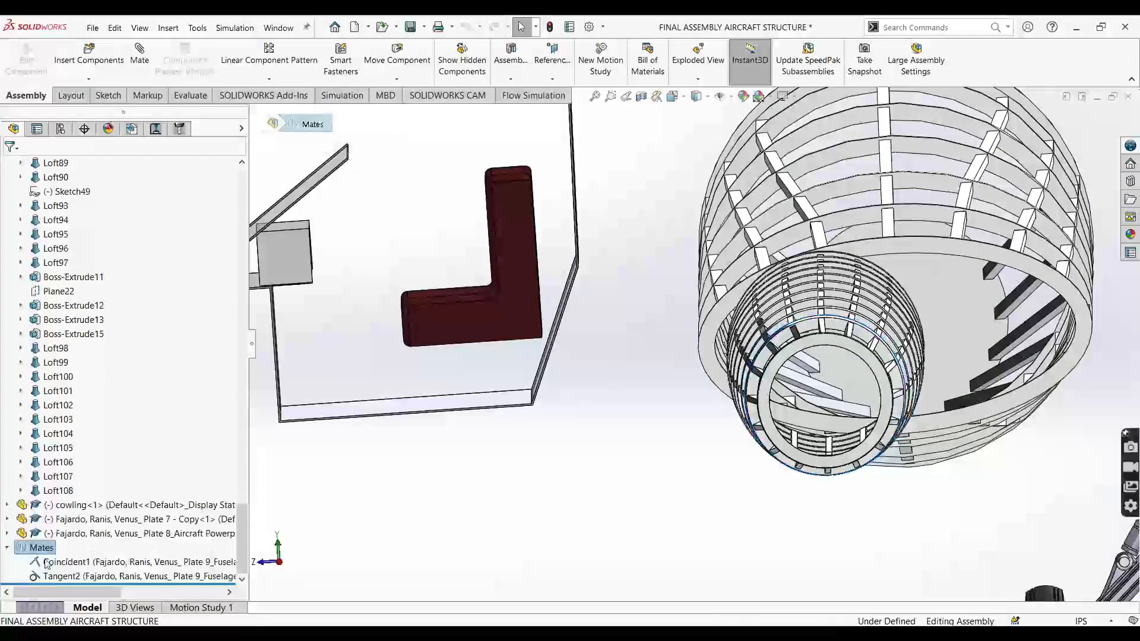
left_click(49, 563)
key("Delete")
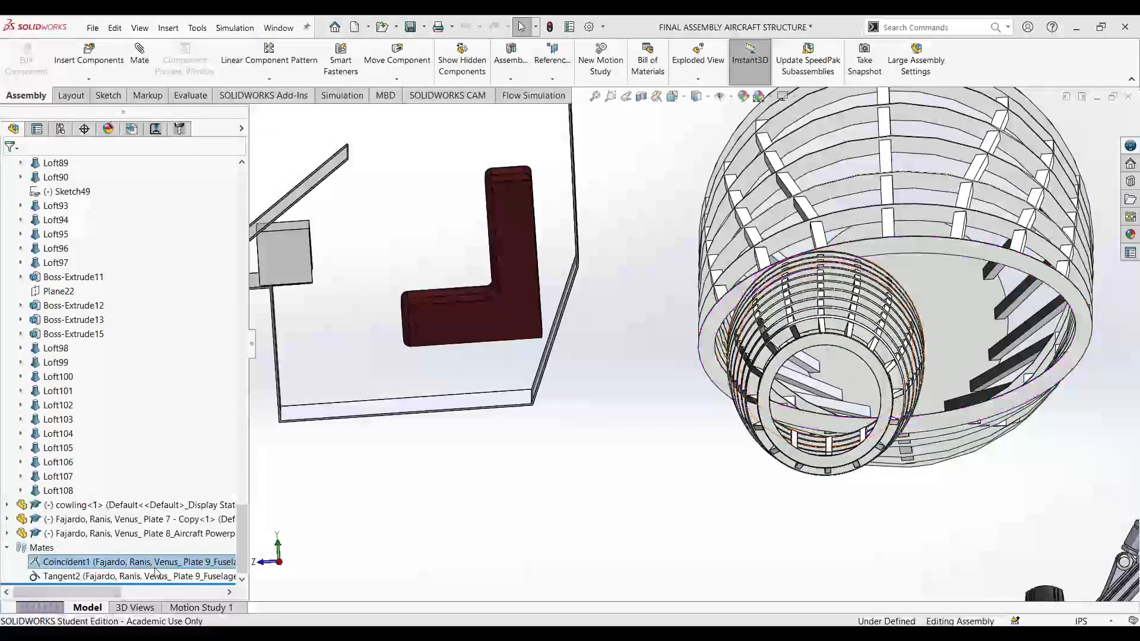
left_click(99, 577)
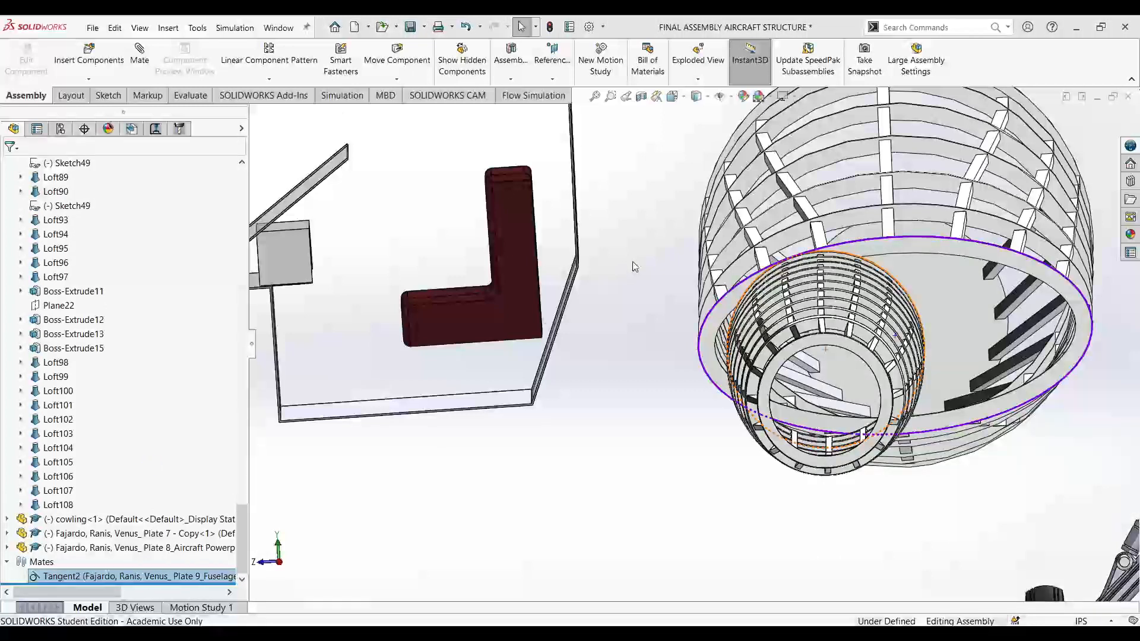
- Move the cowling by Free Drag in the Right view toward the cockpit side of the fuselage opening
left_click(396, 57)
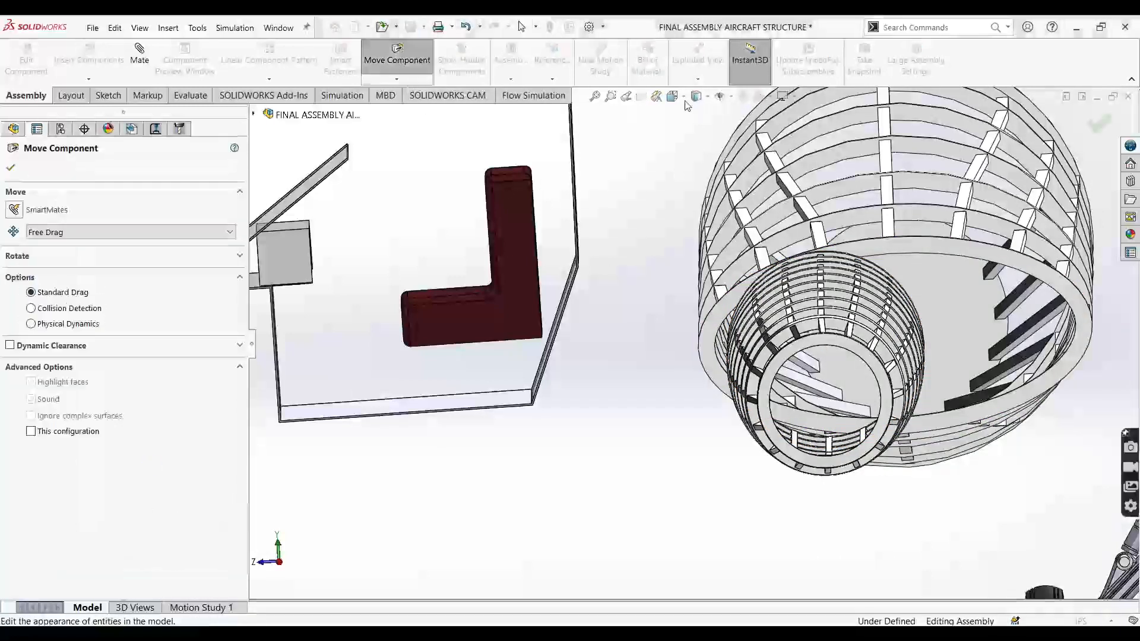
key("f")
left_click(609, 360)
scroll(731, 344, "down", 8)
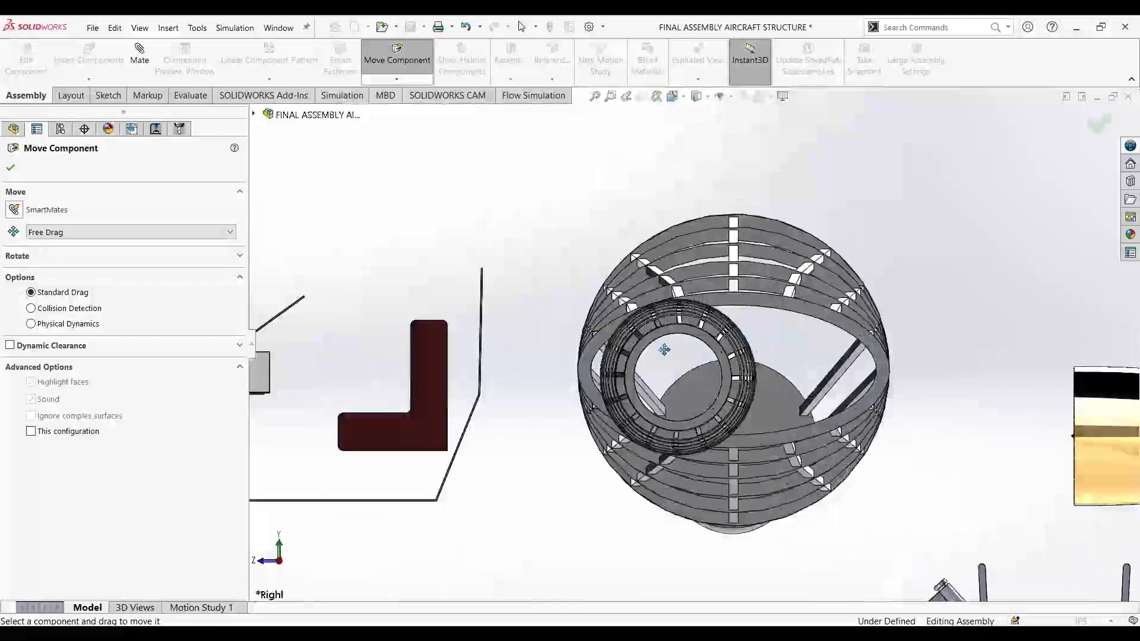
left_click_drag(634, 346, 577, 353)
scroll(672, 420, "up", 3)
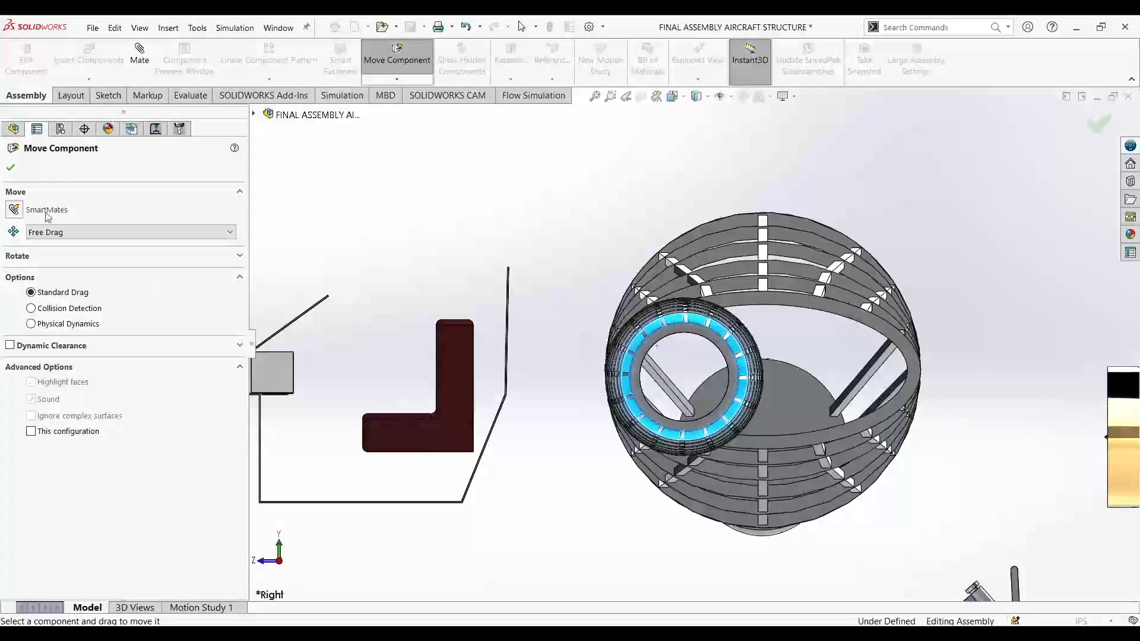
left_click(9, 169)
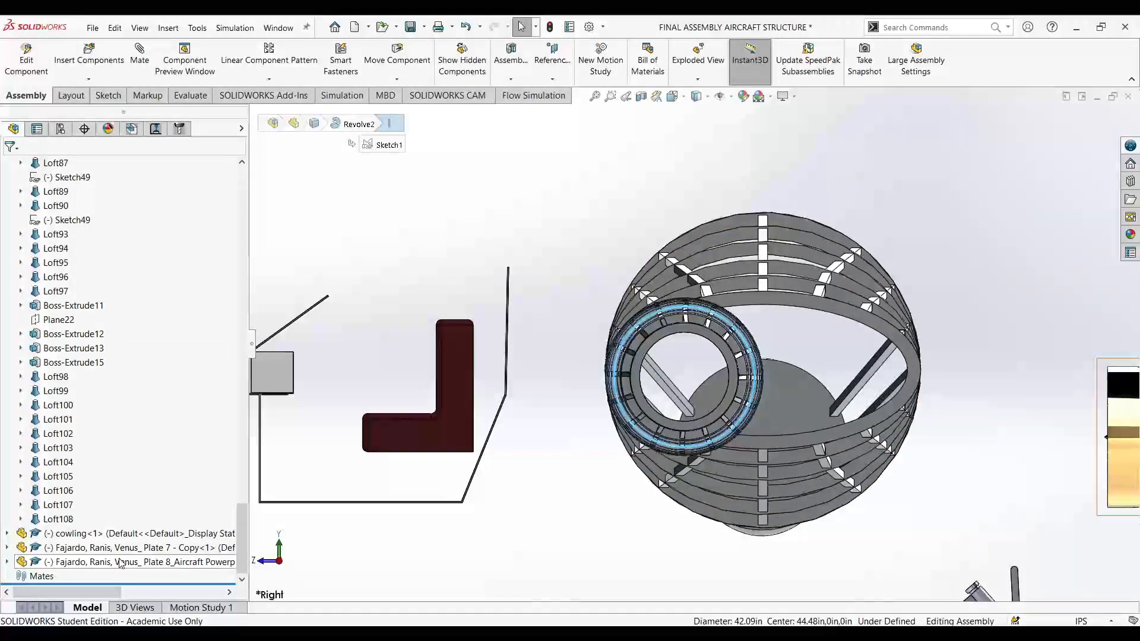
- Add a second copy of the cowling and place it beside the first one across the fuselage's open end
left_click(102, 547)
left_click(74, 540)
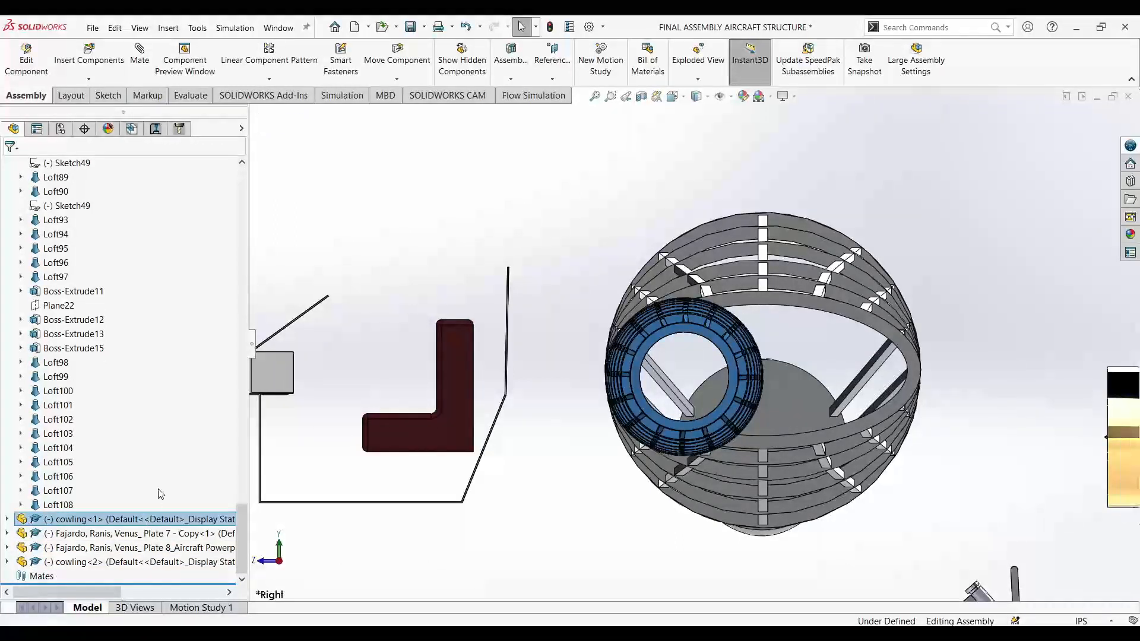
left_click(566, 452)
left_click_drag(651, 344, 808, 336)
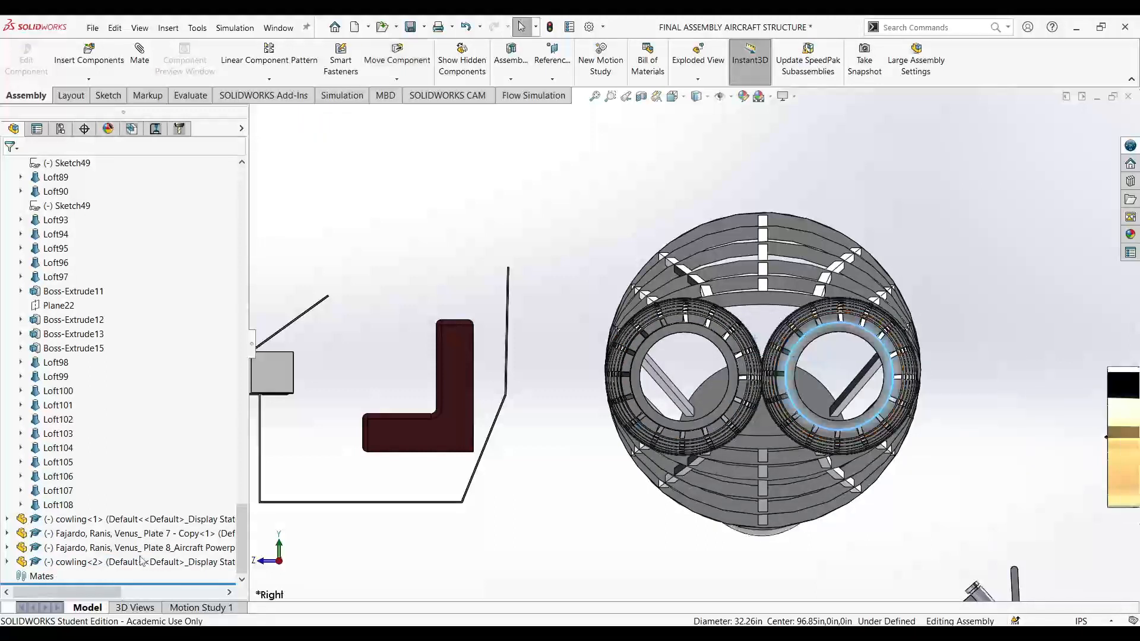
- Nudge the cowling in the Right view so the outer rings of the two cowlings sit side by side
left_click(106, 520)
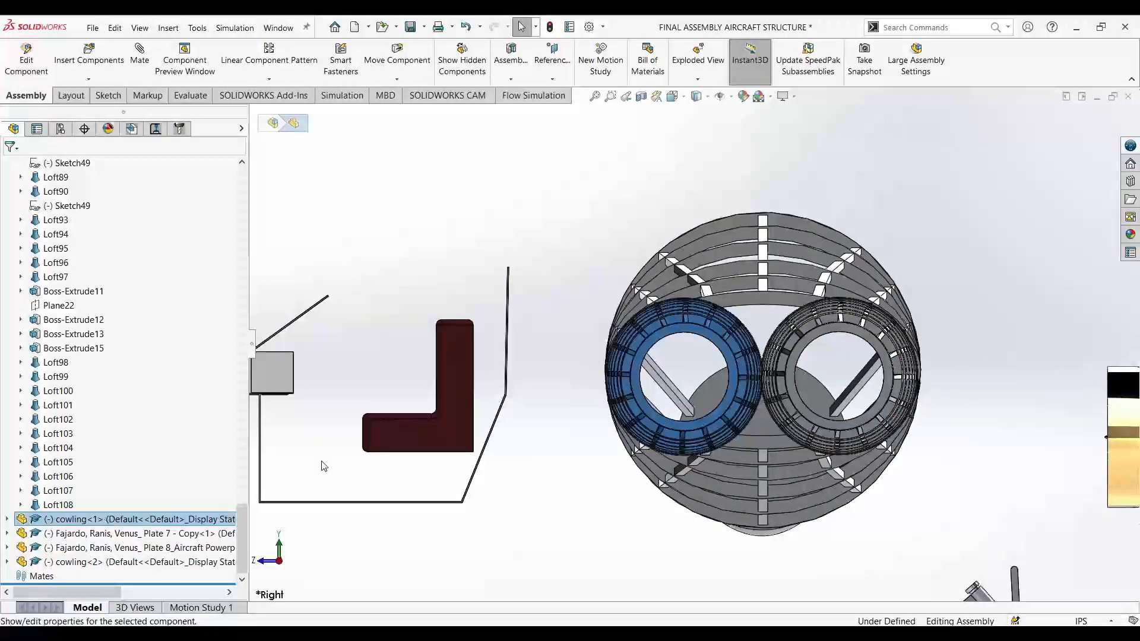
scroll(666, 447, "down", 3)
scroll(771, 361, "up", 1)
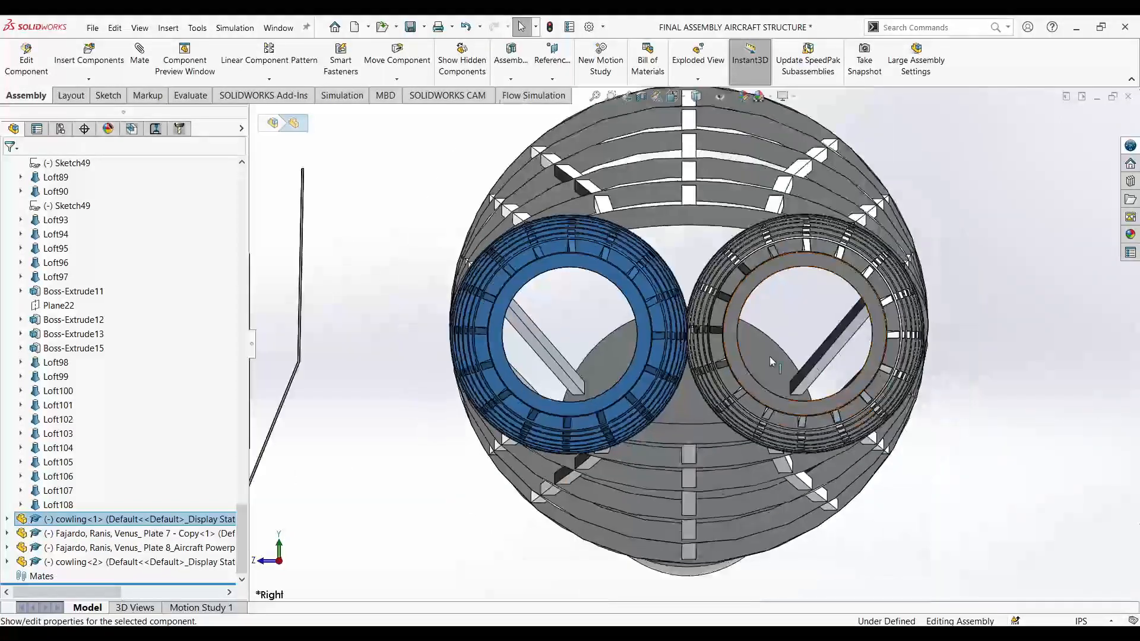
left_click(712, 341)
scroll(709, 350, "down", 5)
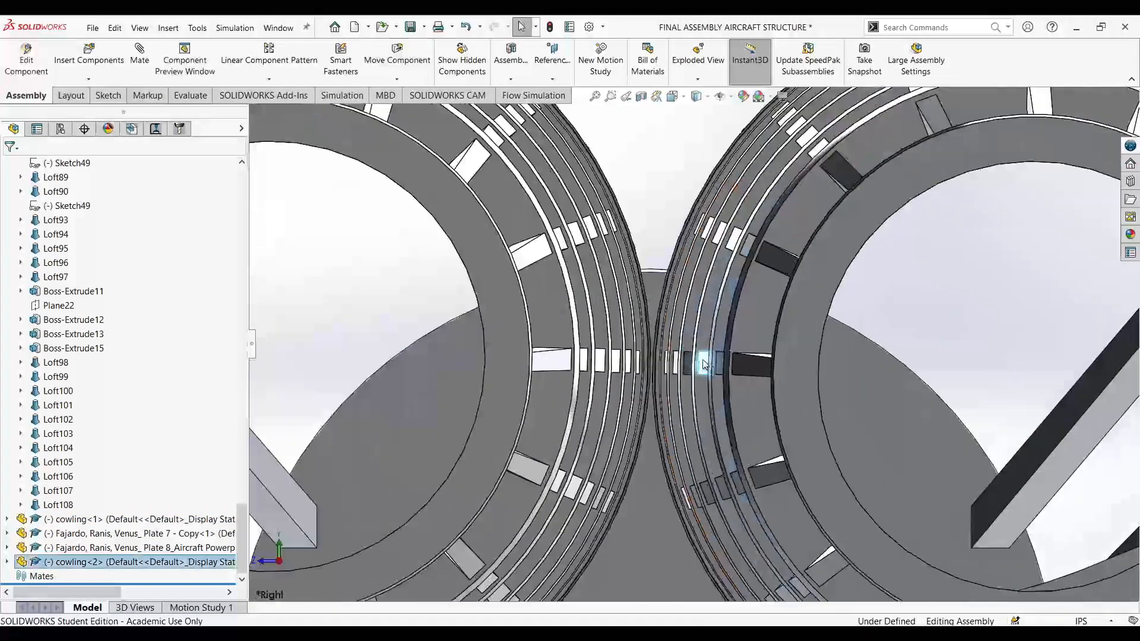
scroll(703, 360, "down", 3)
mouse_move(639, 368)
left_mouse_down()
mouse_move(627, 369)
mouse_move(637, 365)
left_mouse_up()
scroll(637, 365, "up", 8)
left_click(865, 382)
- Free Drag the copied cowling in the Back view to line its end ring up with the fuselage's end ring
middle_click_drag(920, 377, 737, 351)
scroll(736, 348, "up", 4)
scroll(972, 351, "down", 7)
middle_click_drag(994, 487, 1006, 559)
key("ctrl+2")
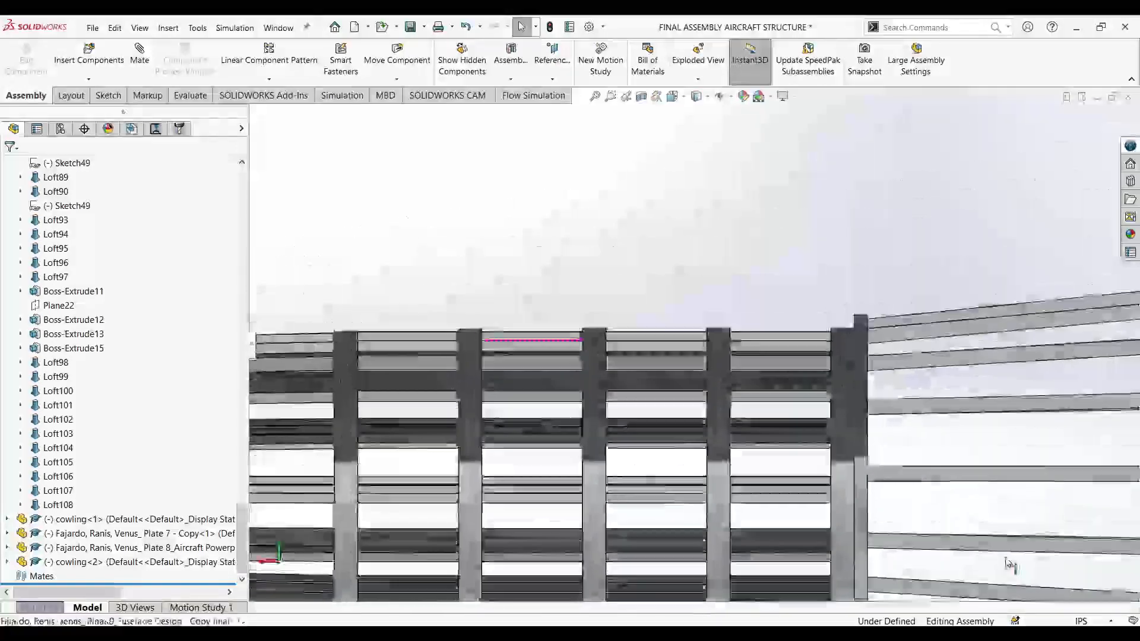
scroll(962, 465, "up", 8)
scroll(629, 368, "down", 7)
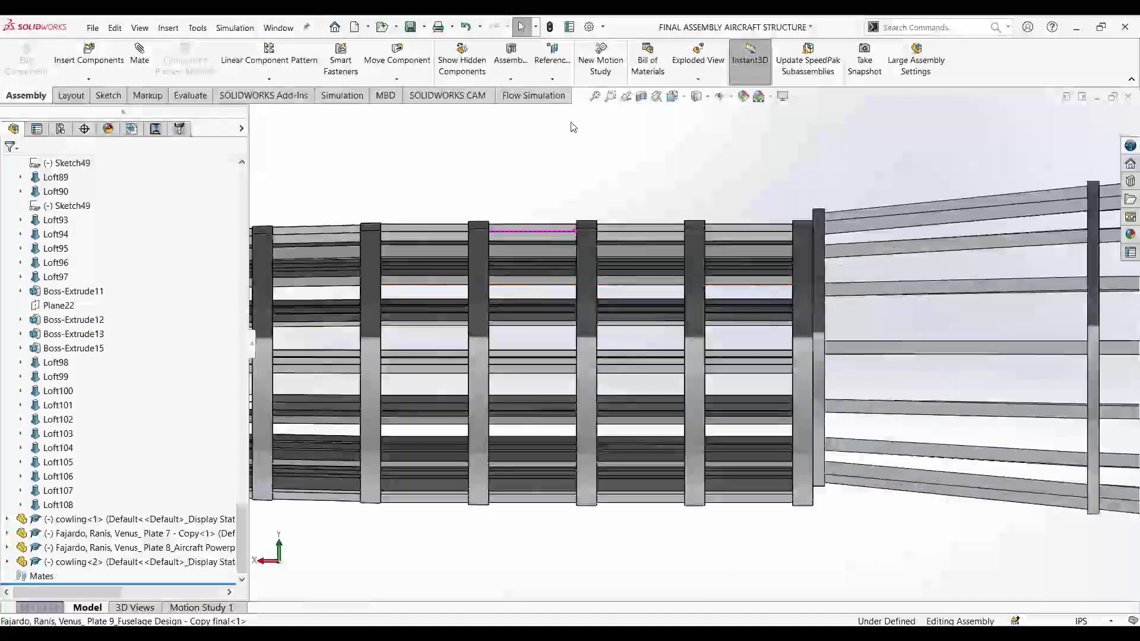
left_click(402, 64)
left_click_drag(795, 308, 794, 294)
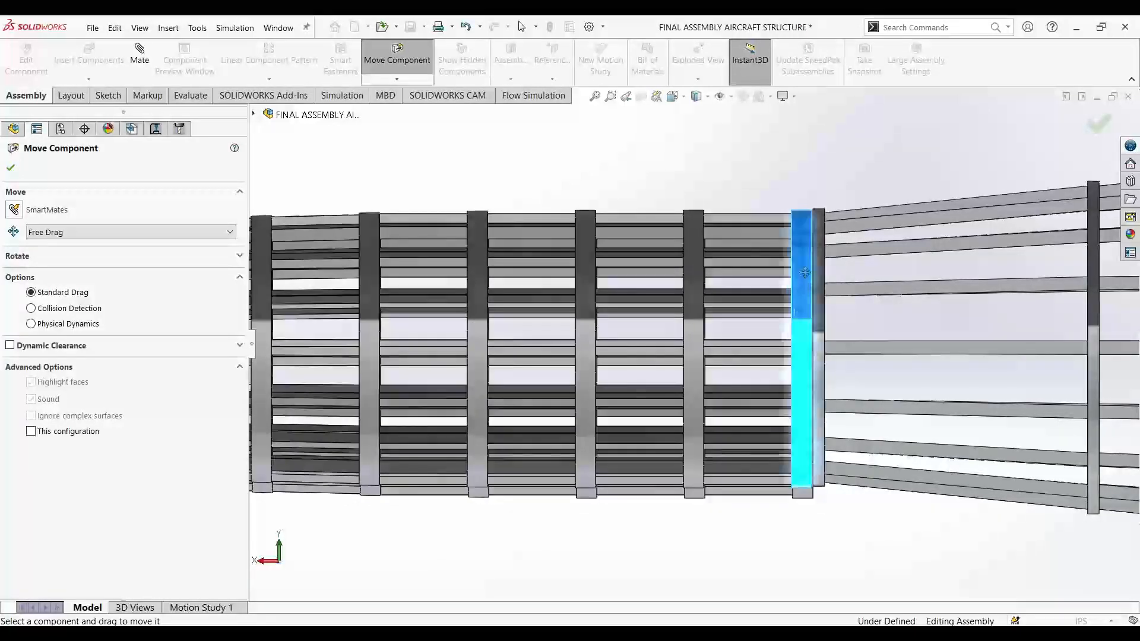
scroll(805, 273, "down", 3)
left_click_drag(780, 295, 779, 295)
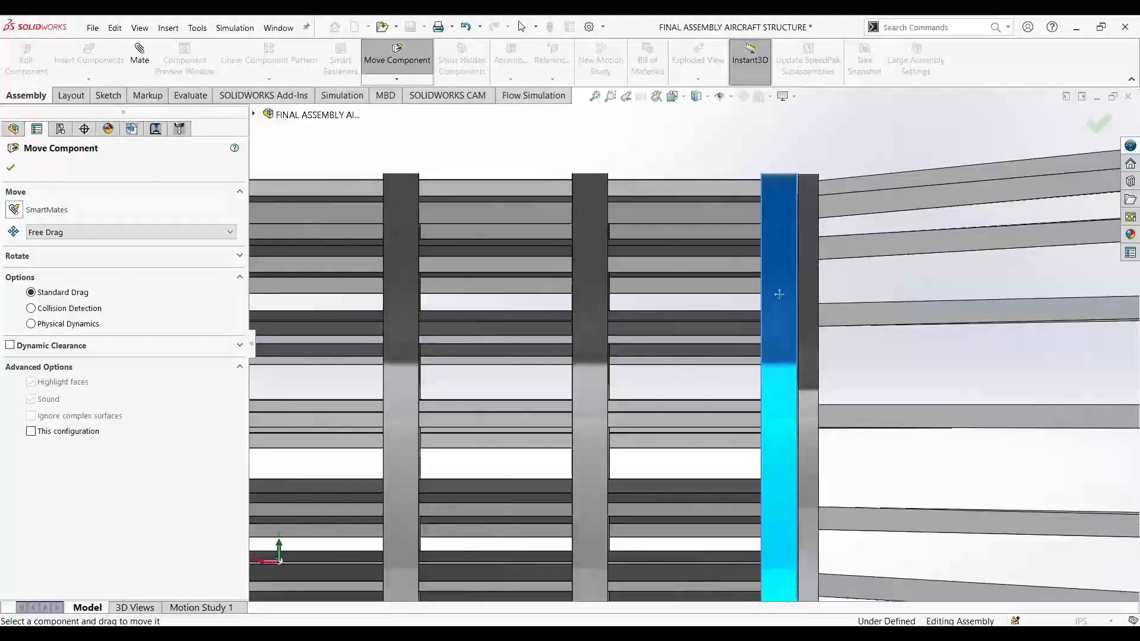
- Free Drag the original cowling in the Front view so its end ring lines up against the fuselage's end ring
scroll(779, 294, "up", 5)
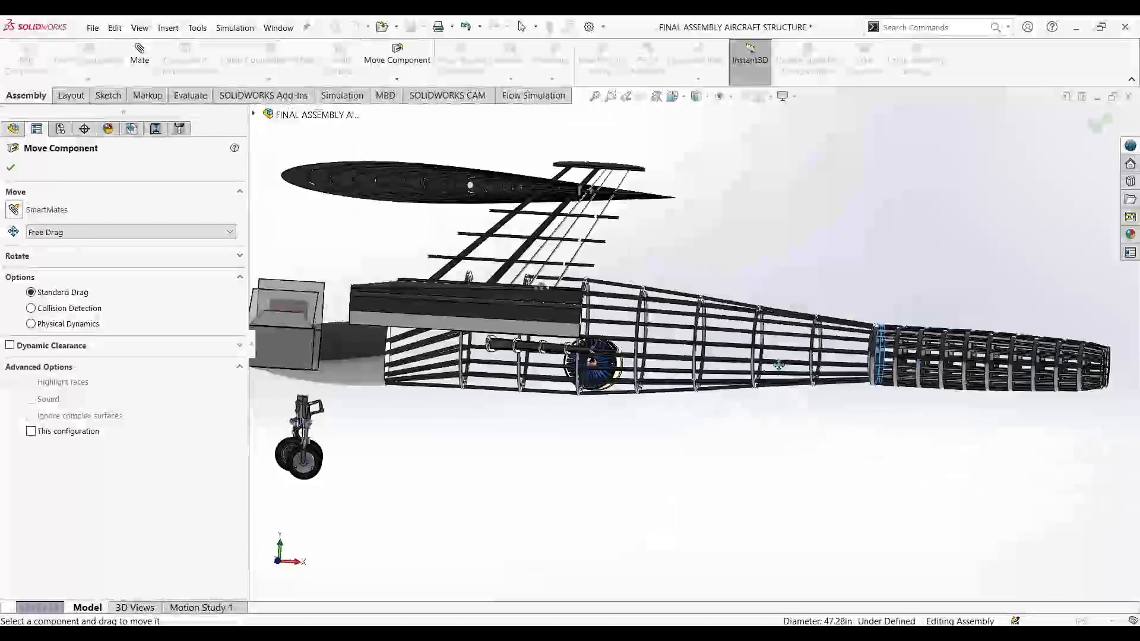
scroll(736, 284, "down", 5)
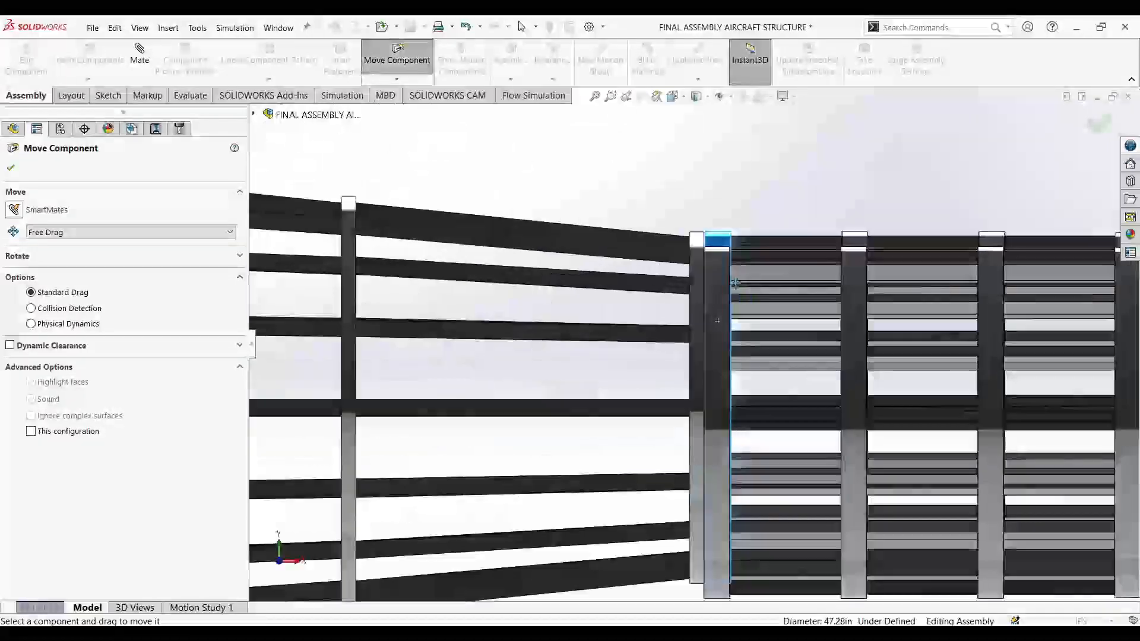
scroll(735, 284, "down", 3)
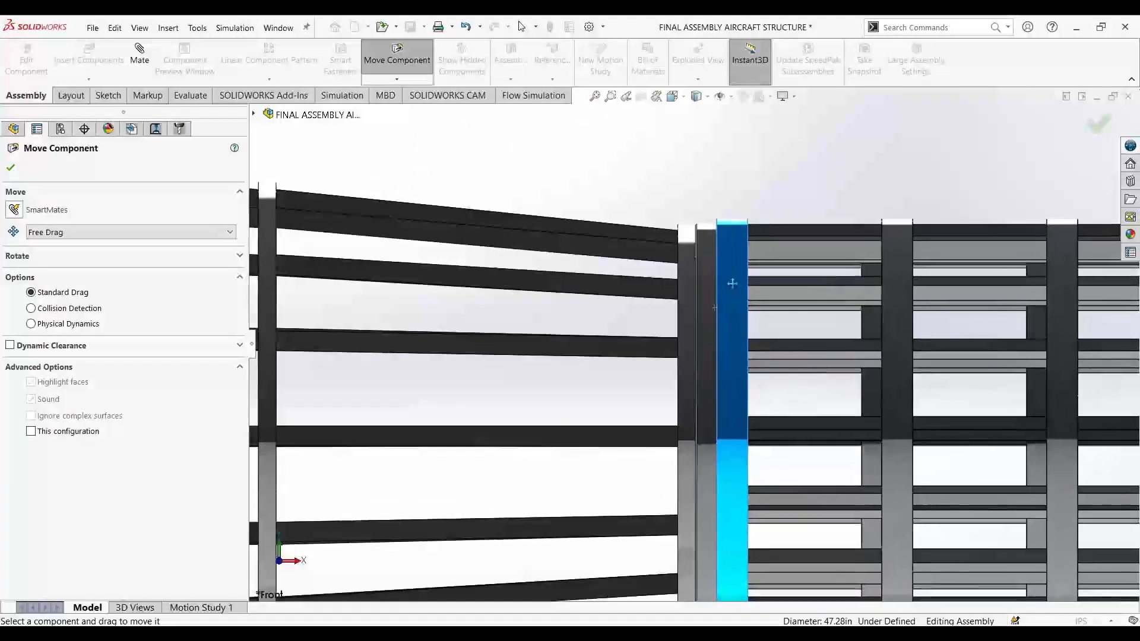
scroll(703, 469, "up", 3)
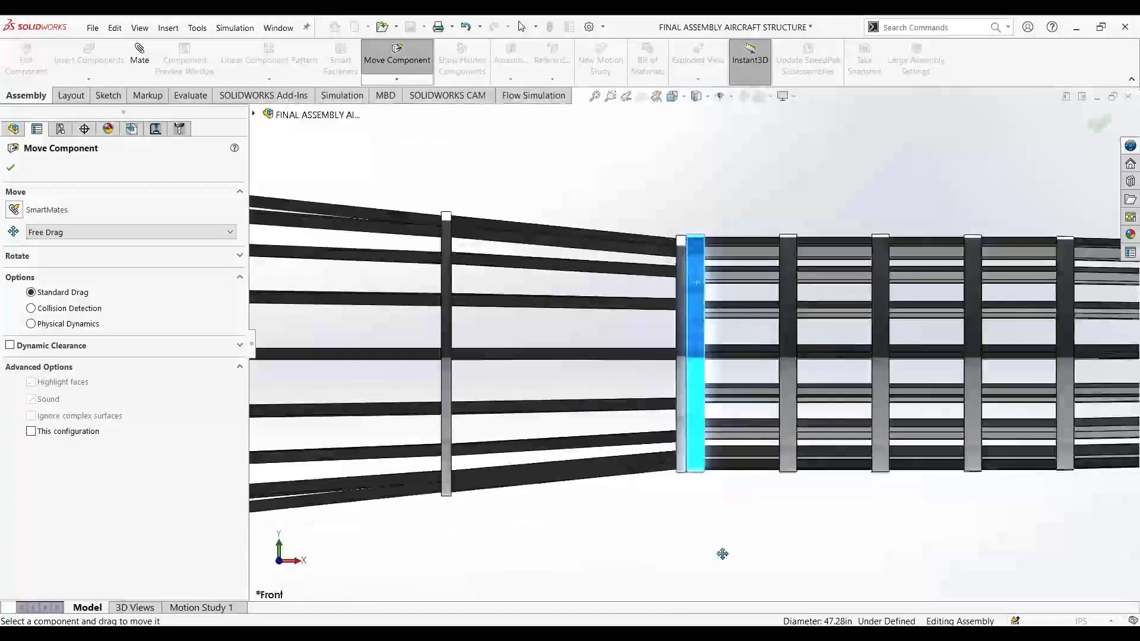
scroll(706, 513, "down", 8)
left_click_drag(670, 327, 675, 332)
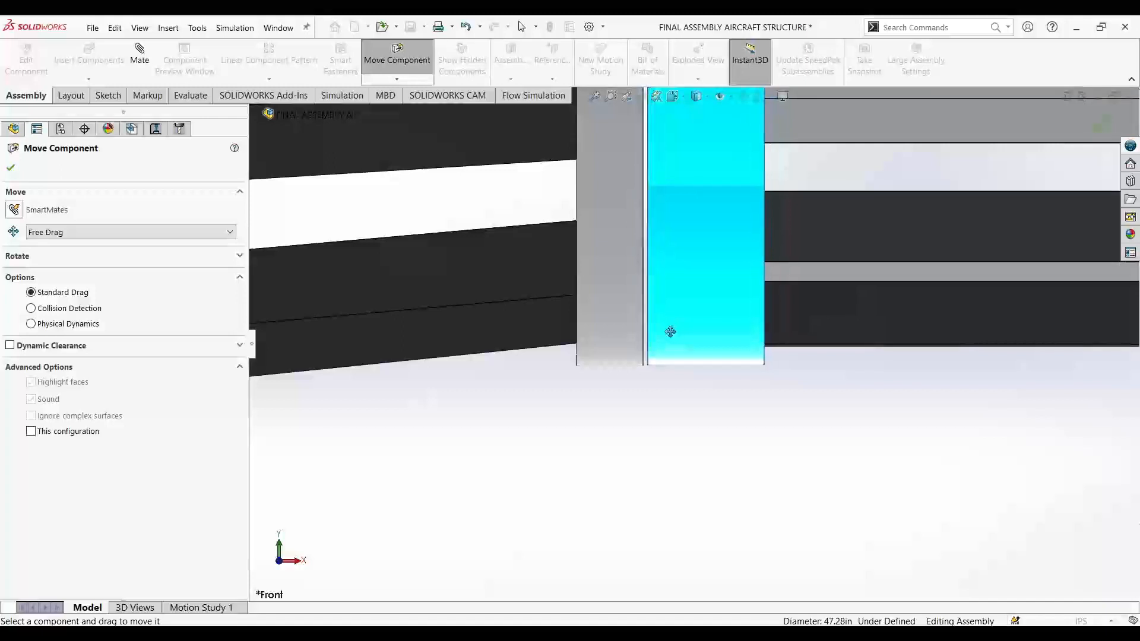
scroll(677, 357, "up", 5)
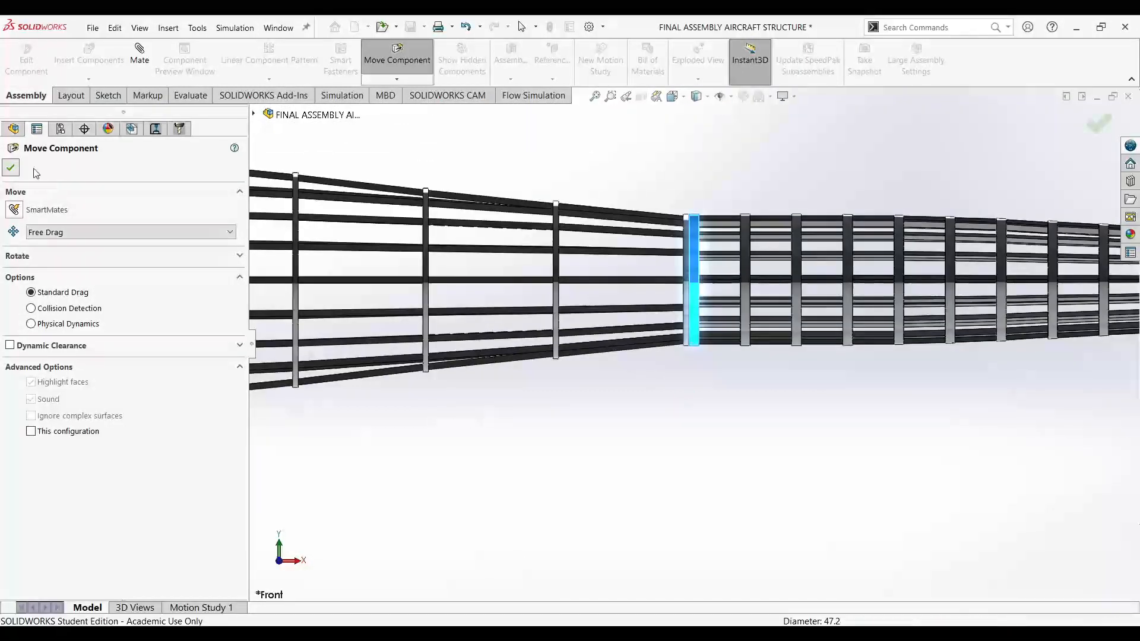
left_click(11, 169)
- Fix both cowlings in place at the fuselage end and save the assembly
middle_click_drag(796, 403, 736, 428)
key("ctrl+4")
scroll(730, 376, "up", 4)
scroll(609, 205, "down", 5)
left_click(689, 358)
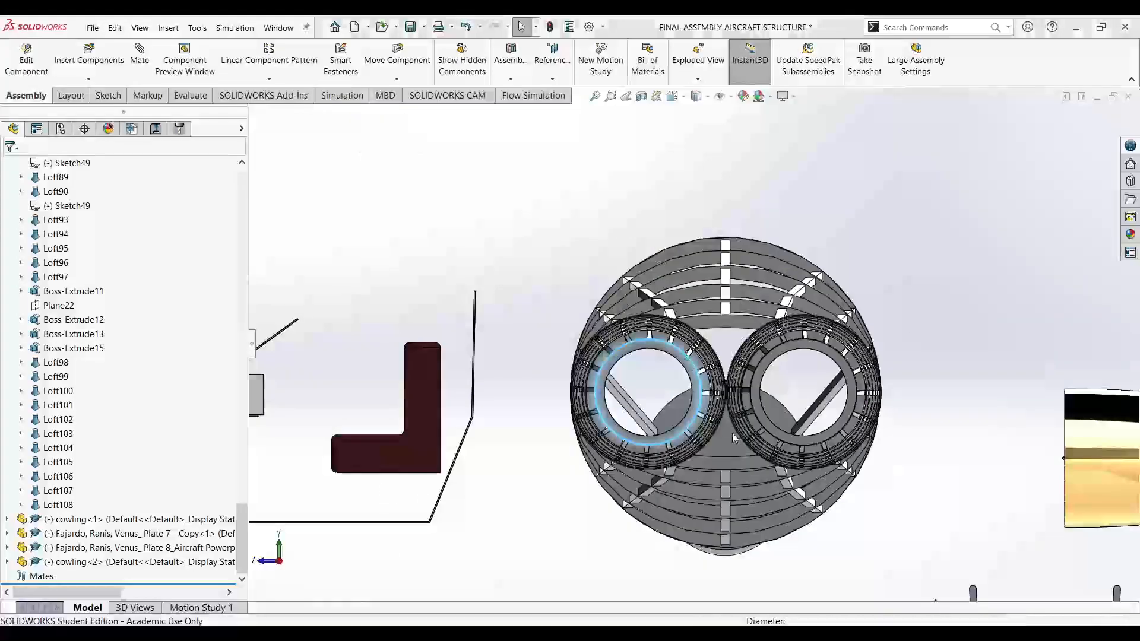
left_click(780, 437)
left_click(780, 434)
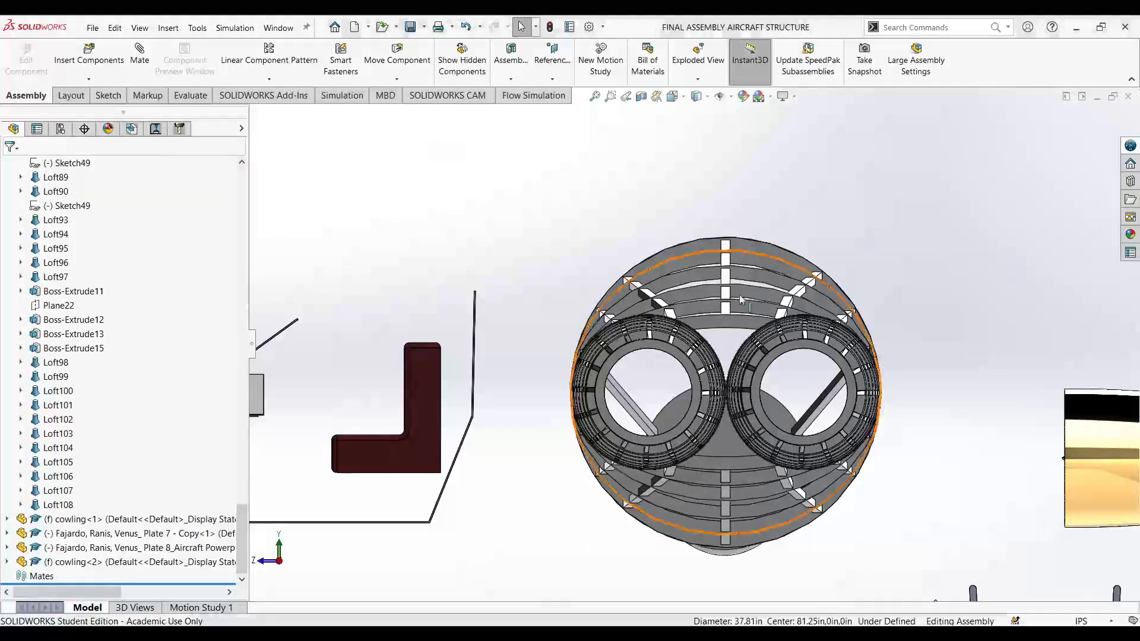
- Show Plane12 from the fuselage part's features
scroll(739, 294, "up", 3)
scroll(742, 303, "down", 5)
scroll(748, 326, "up", 5)
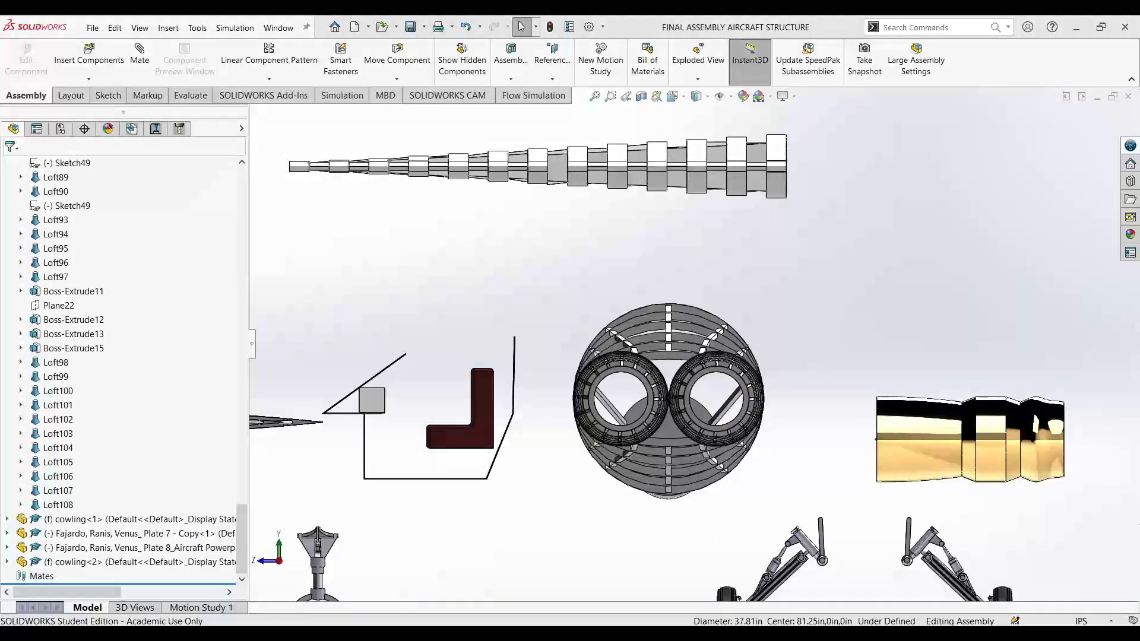
scroll(77, 416, "up", 10)
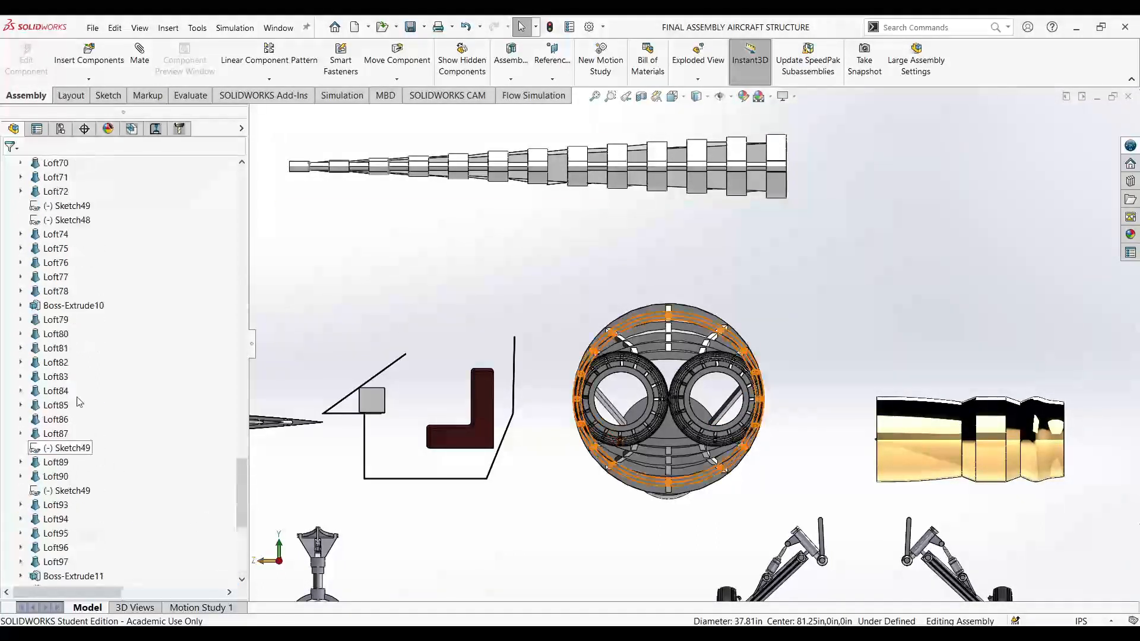
scroll(79, 402, "up", 10)
left_click(67, 221)
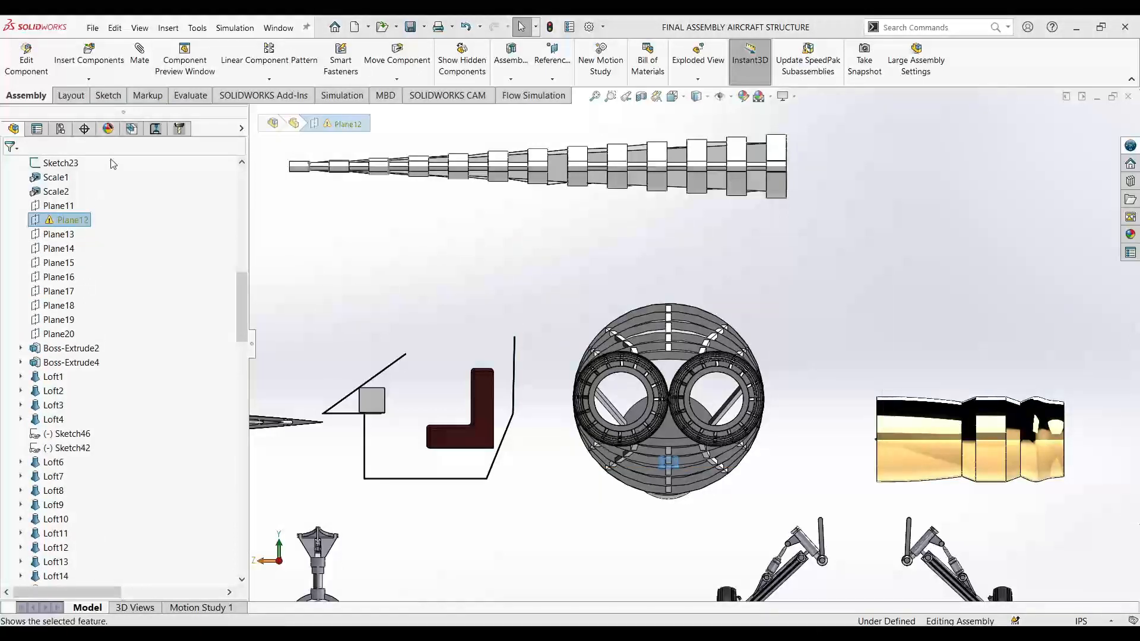
left_click(542, 410)
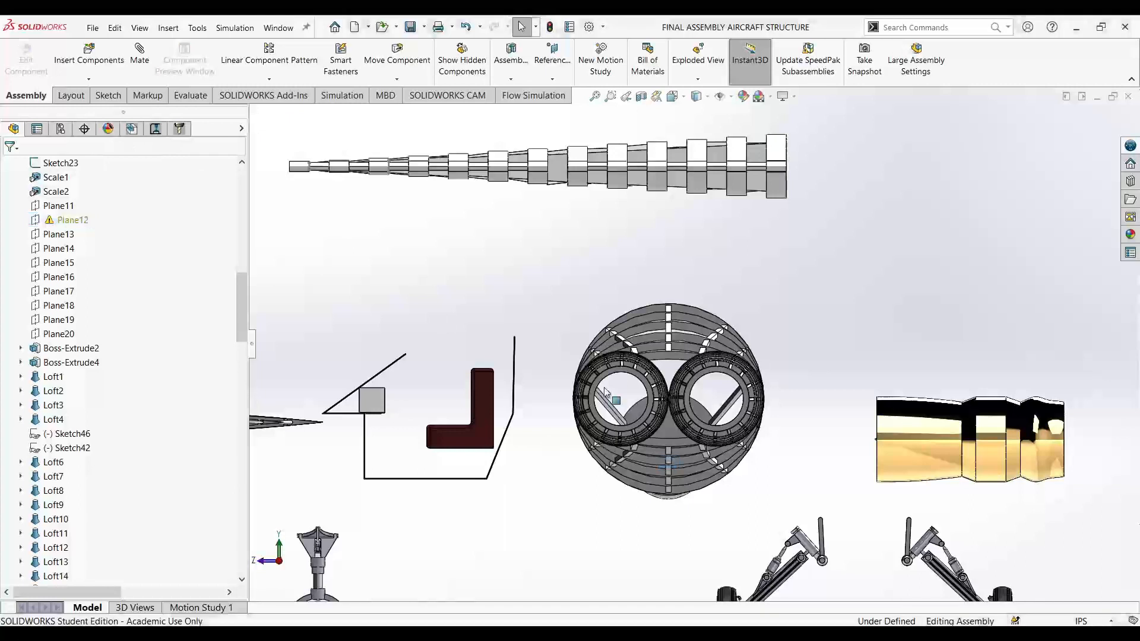
- Try a Concentric mate between the powerplant's rim around the red fan blades and the second cowling's inner end ring edge
scroll(644, 475, "up", 2)
scroll(661, 440, "down", 2)
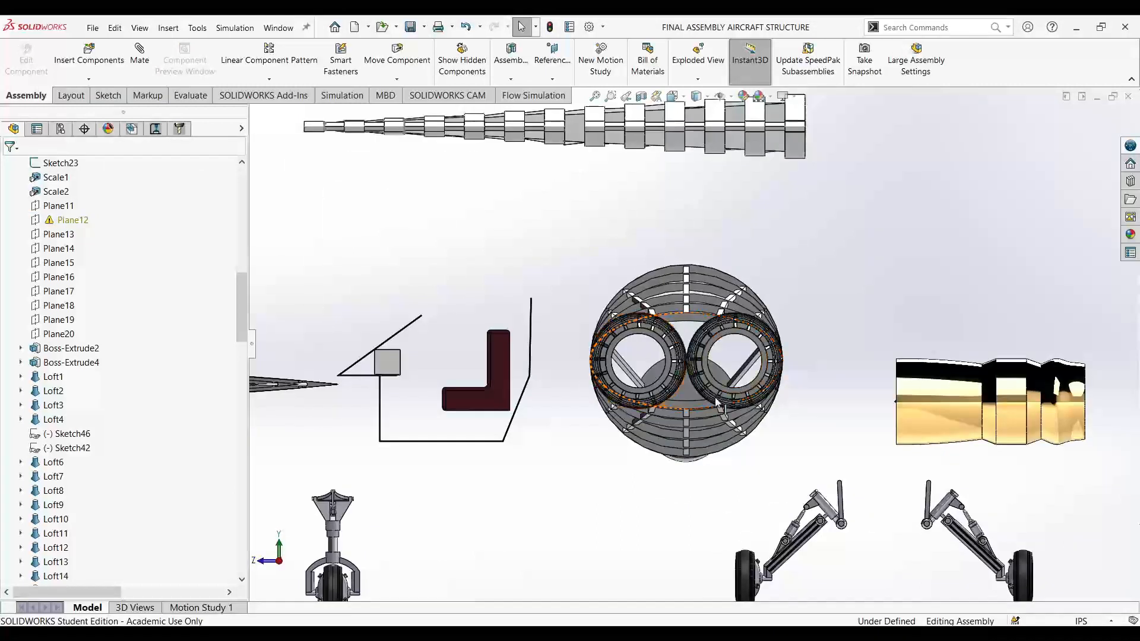
scroll(717, 403, "up", 1)
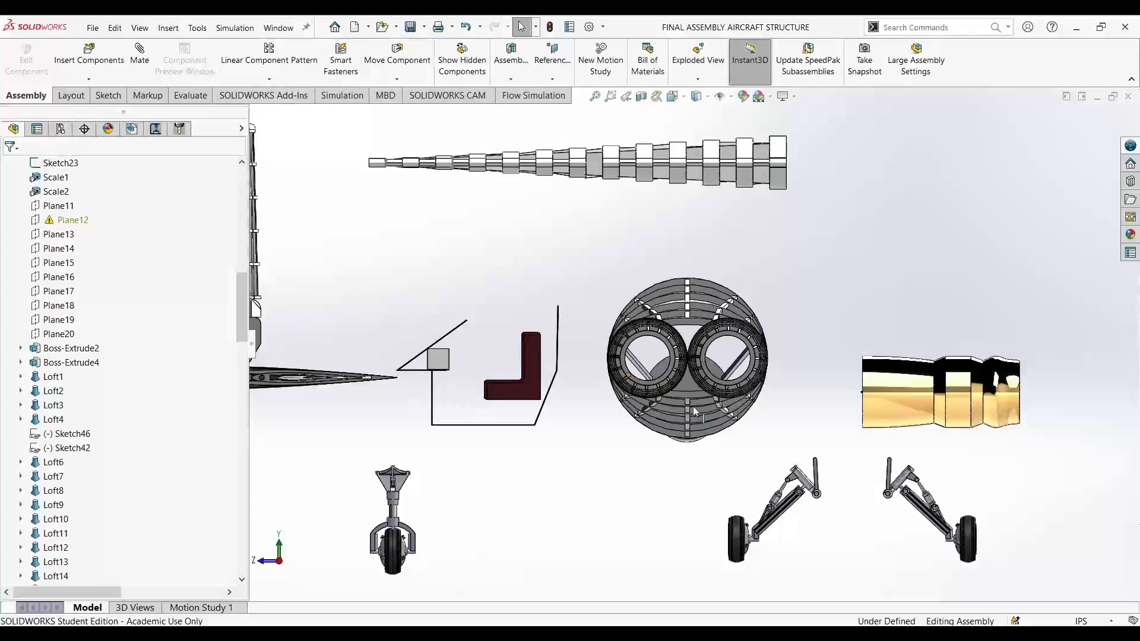
middle_click_drag(787, 432, 753, 455)
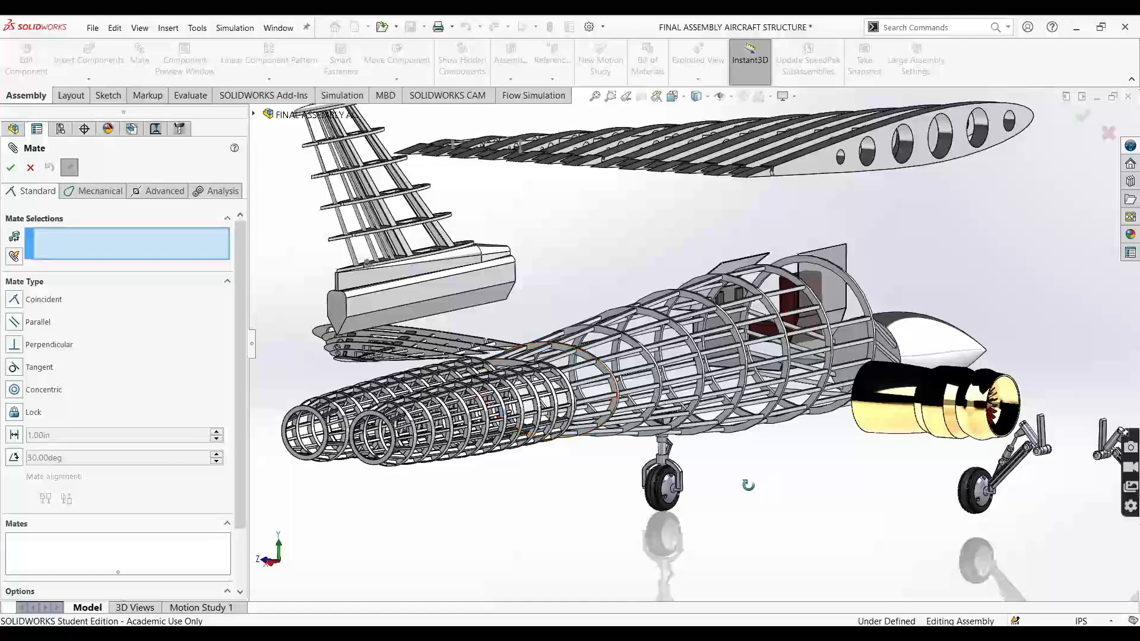
middle_click_drag(748, 485, 652, 469)
scroll(653, 409, "down", 9)
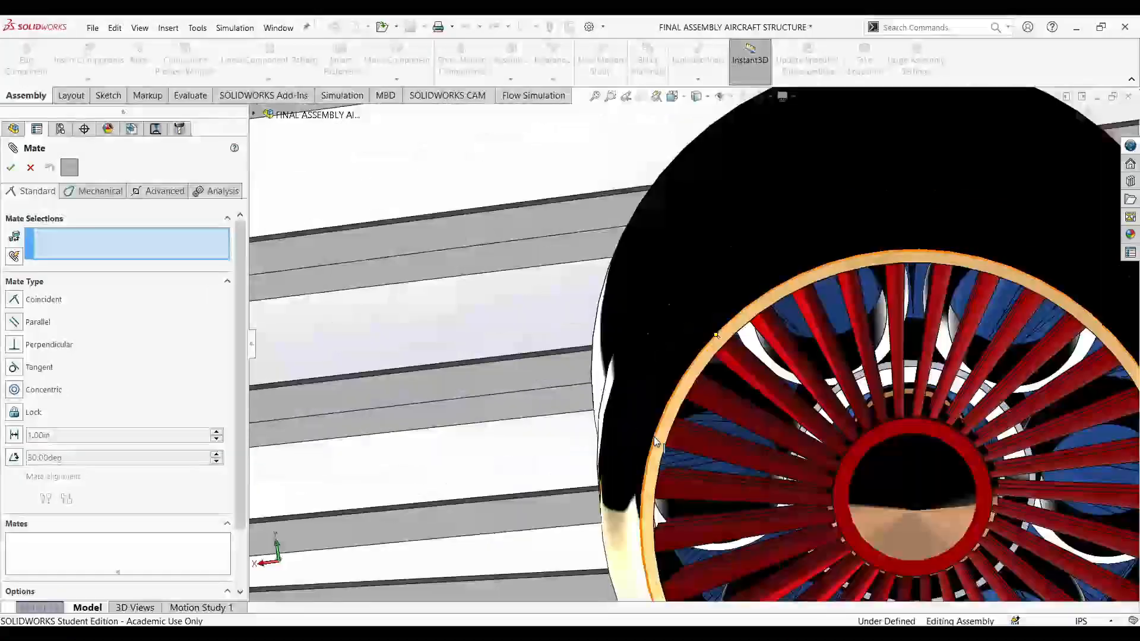
left_click(654, 436)
scroll(654, 437, "up", 10)
middle_click_drag(657, 438, 610, 466)
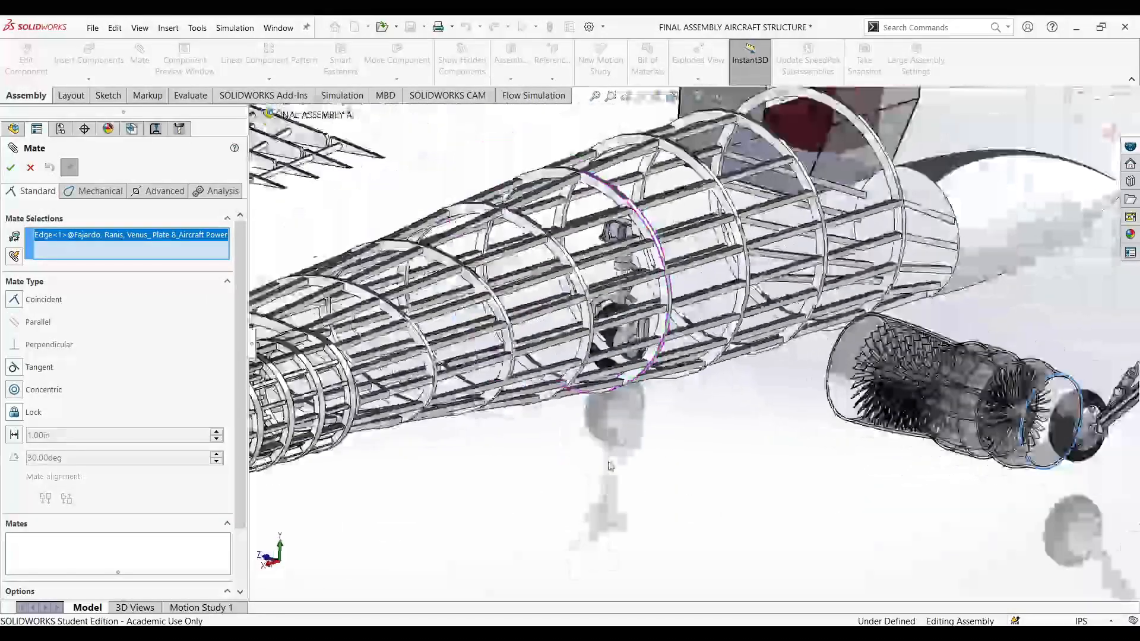
scroll(481, 386, "down", 8)
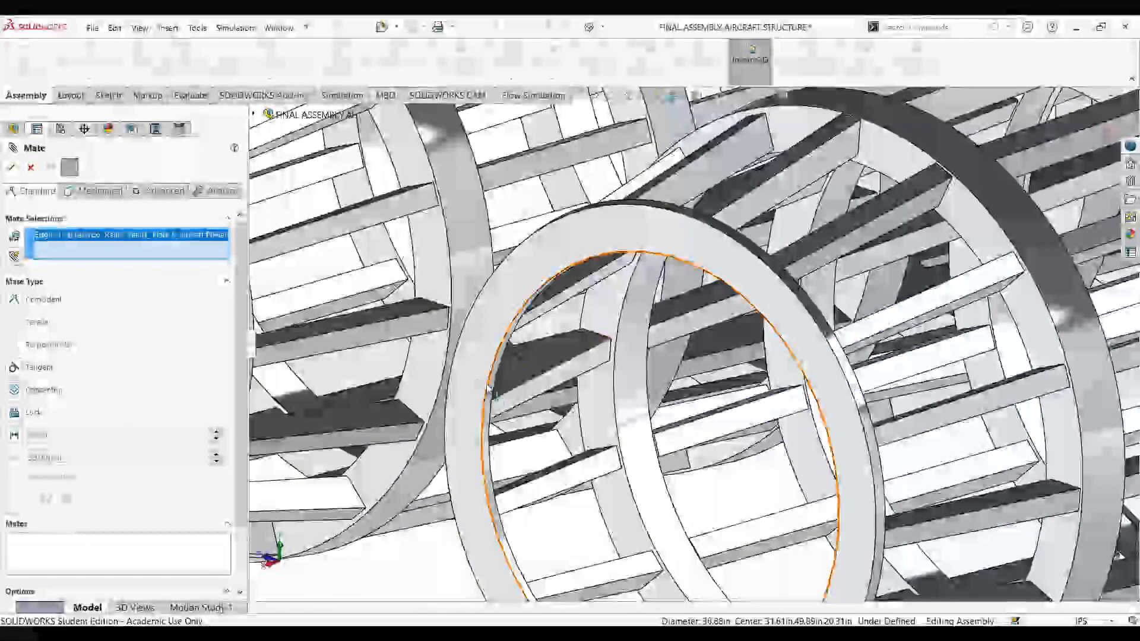
left_click(484, 386)
scroll(558, 399, "up", 10)
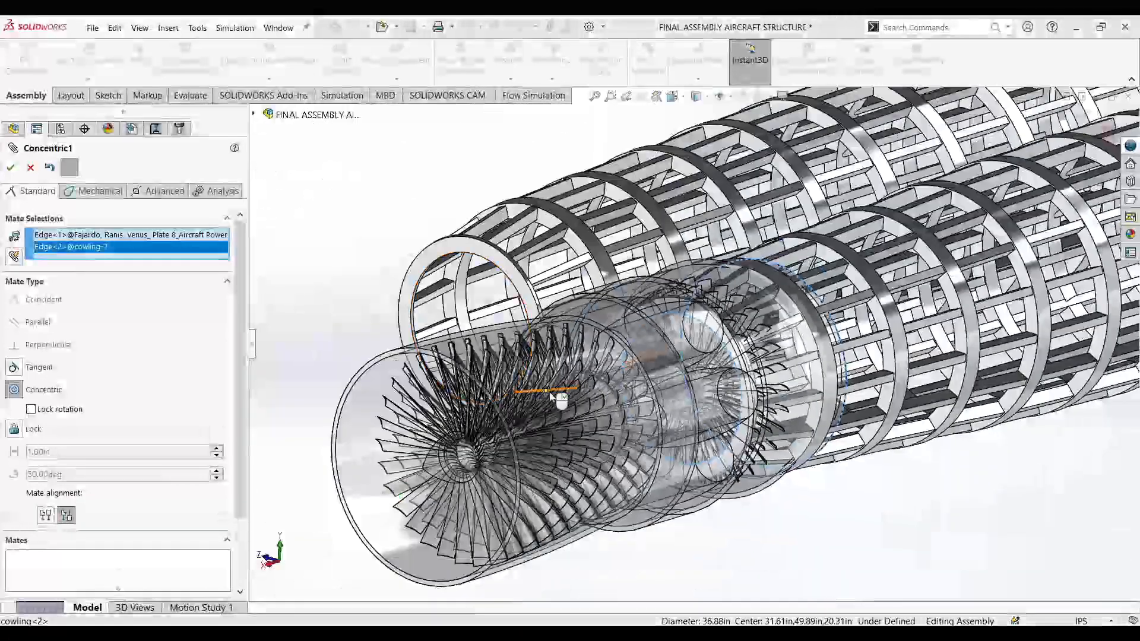
left_click(32, 168)
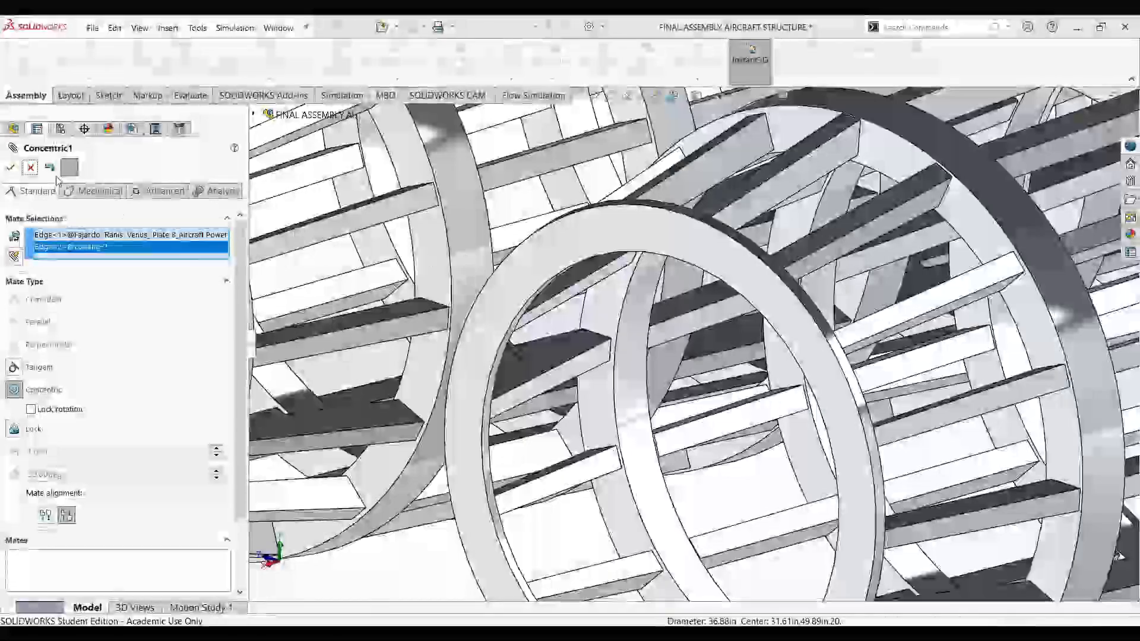
- Try a Concentric mate between the powerplant's rim around the blue blades and the first cowling's outer end ring edge
scroll(707, 361, "up", 12)
mouse_move(969, 347)
middle_mouse_down()
mouse_move(985, 384)
mouse_move(985, 358)
middle_mouse_up()
scroll(917, 302, "down", 8)
left_click(138, 59)
scroll(700, 337, "down", 5)
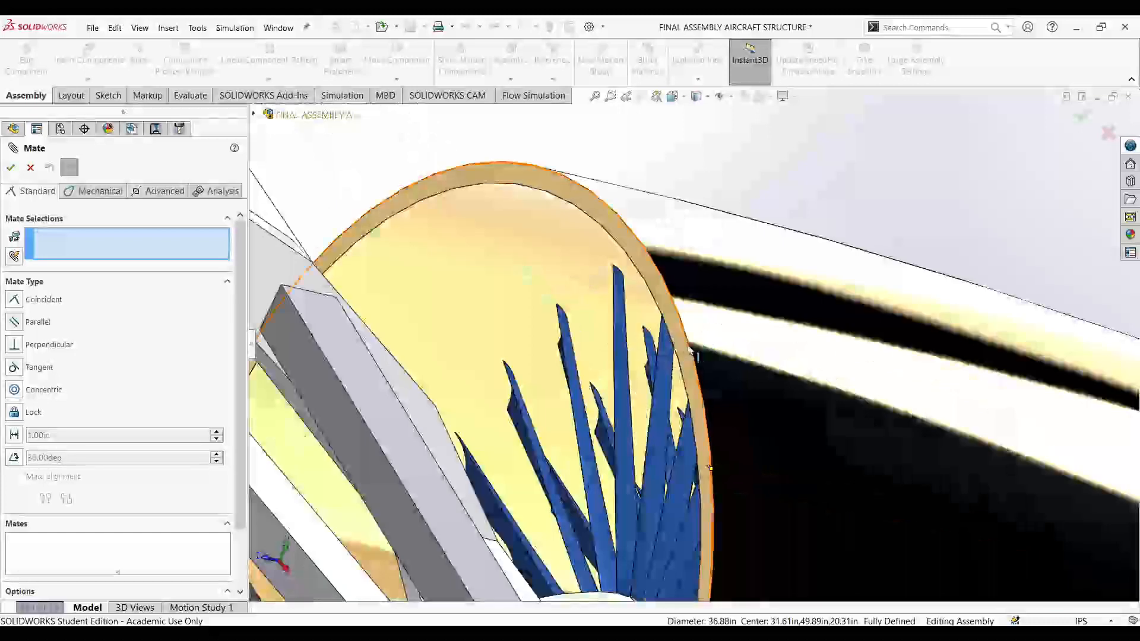
left_click(690, 354)
scroll(690, 354, "up", 10)
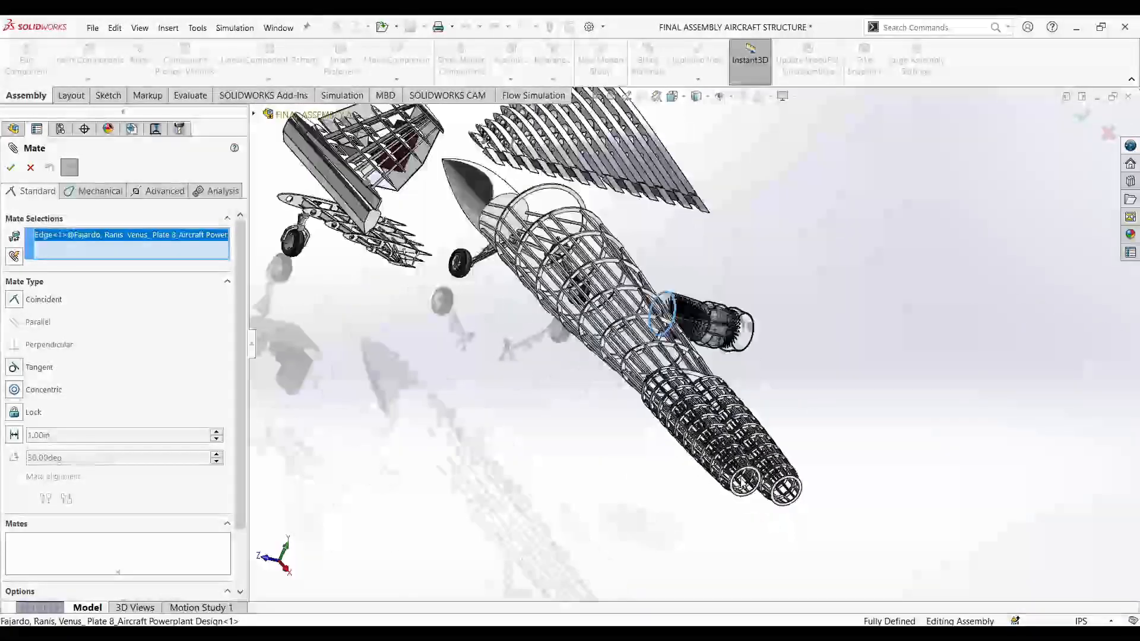
scroll(743, 482, "down", 12)
left_click(651, 393)
scroll(651, 394, "up", 10)
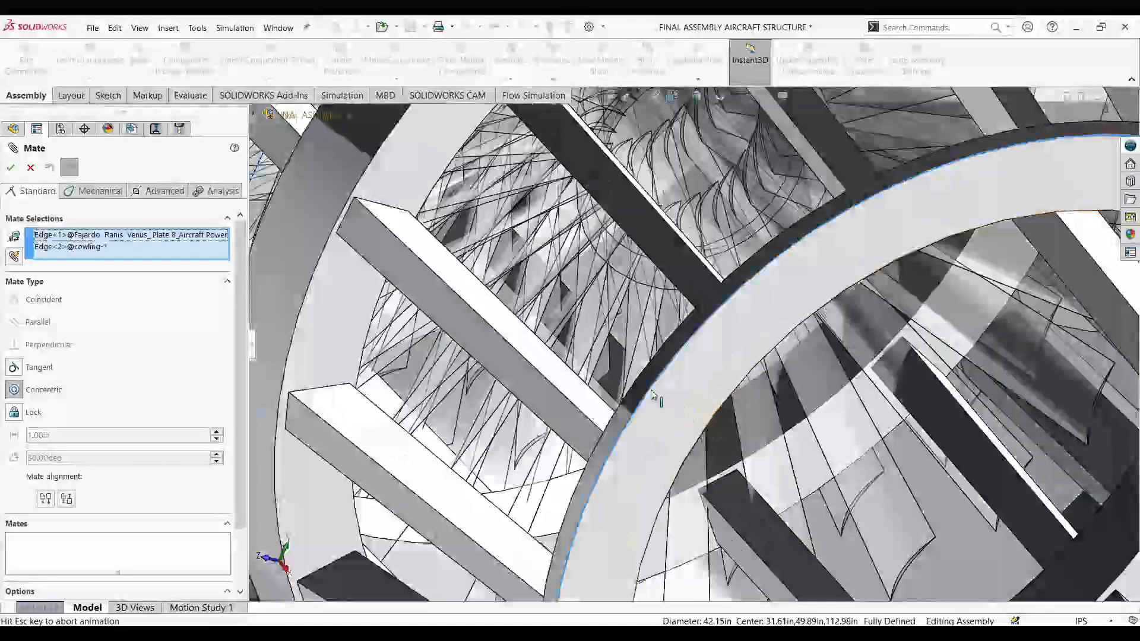
scroll(825, 383, "up", 3)
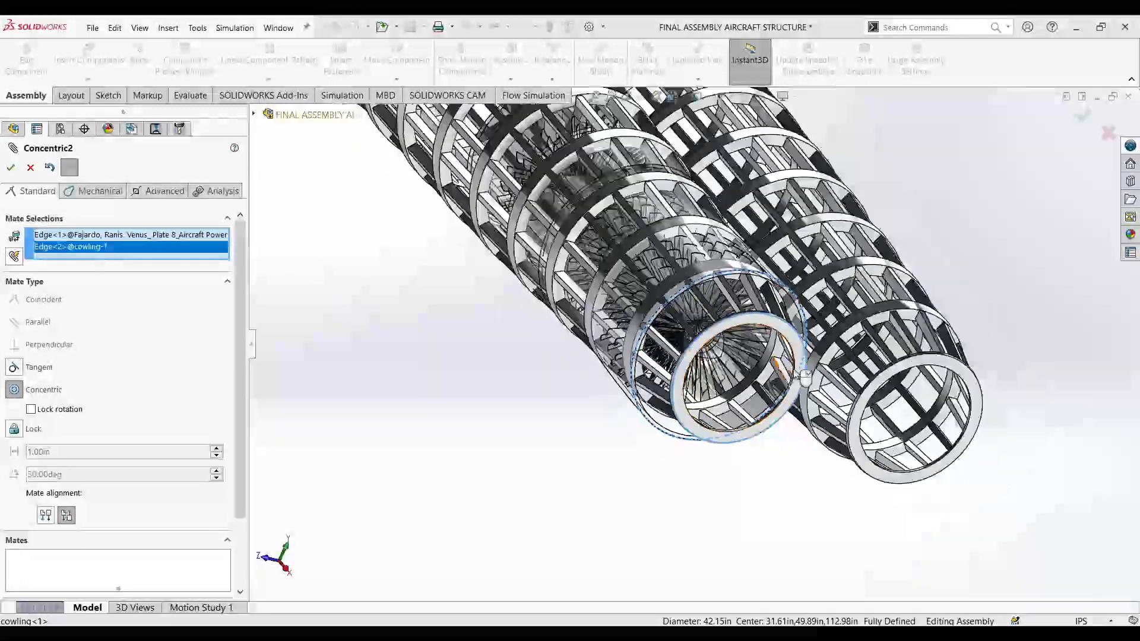
left_click(11, 169)
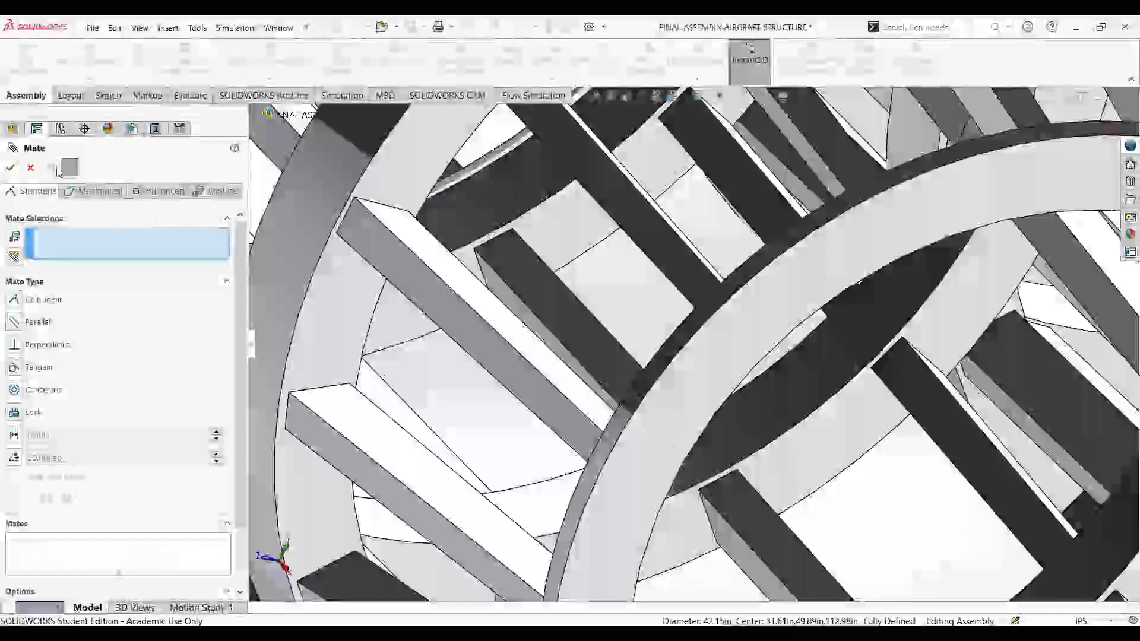
key("Escape")
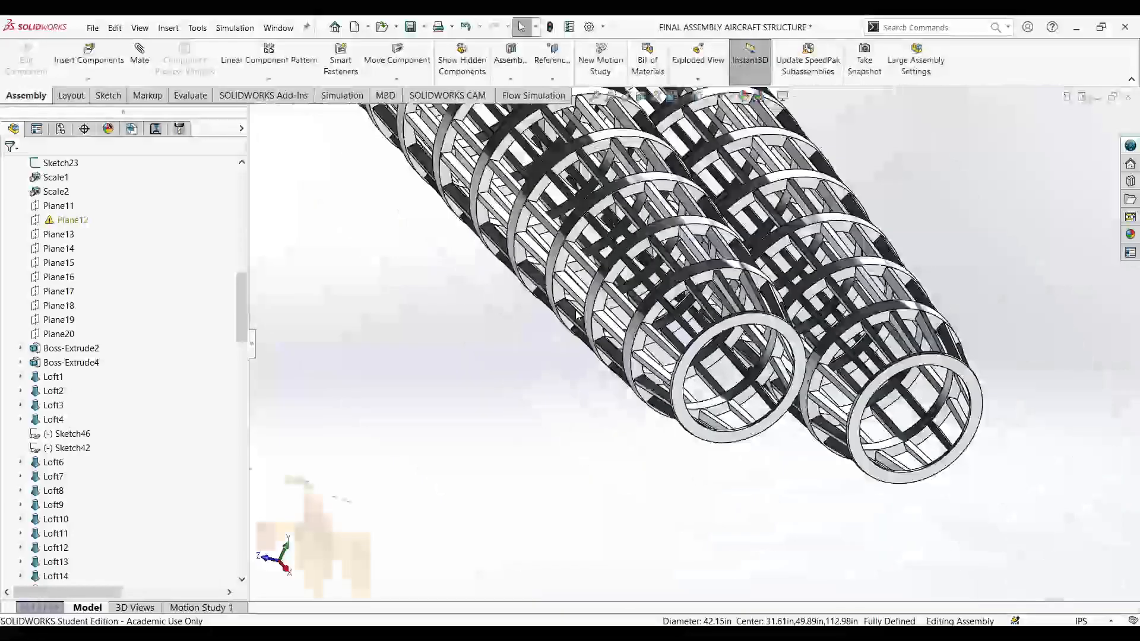
- Rotate the unmated powerplant 180° about the Y axis by Delta XYZ
scroll(597, 333, "up", 6)
middle_click_drag(616, 351, 619, 418)
key("ctrl+4")
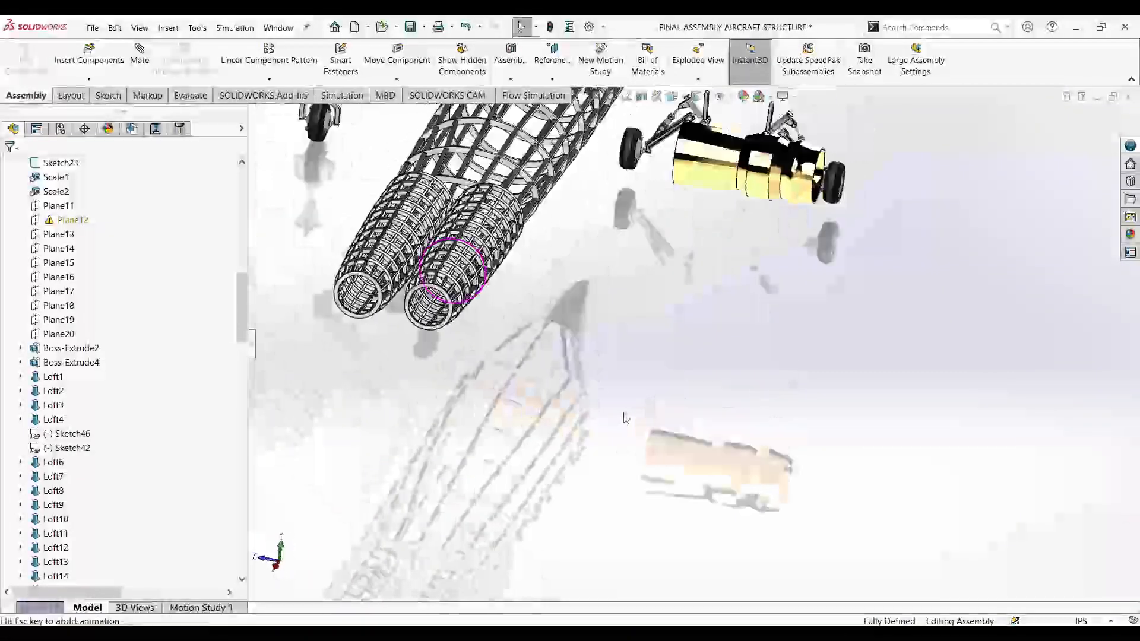
scroll(663, 288, "down", 3)
left_click(554, 287)
left_click(396, 79)
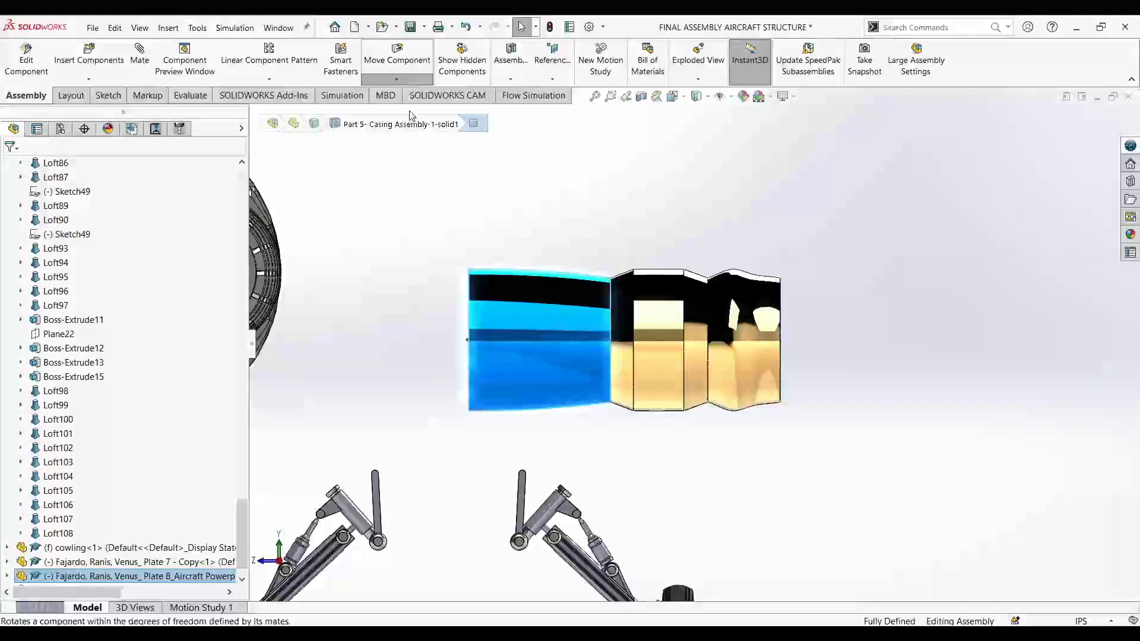
left_click(411, 112)
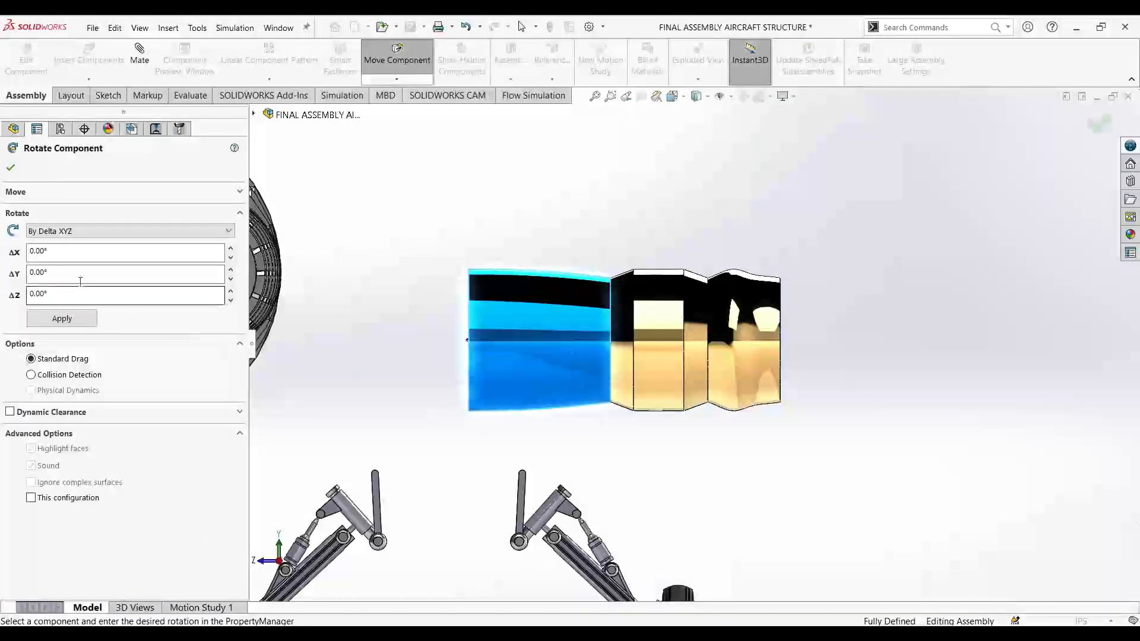
left_click(62, 320)
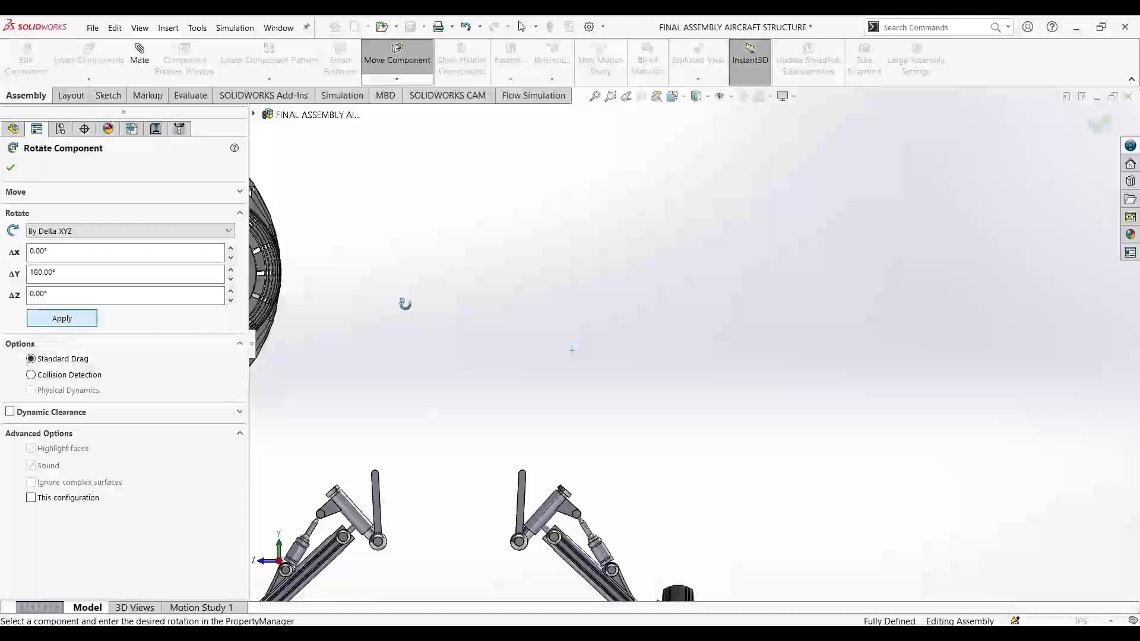
scroll(405, 304, "up", 5)
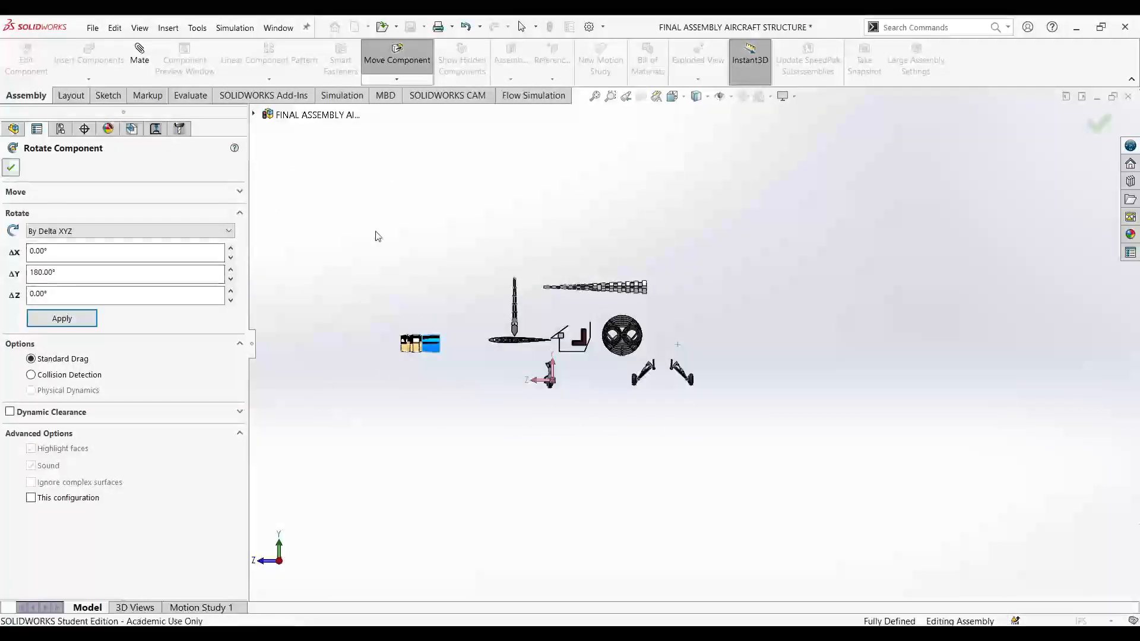
key("Escape")
- Add a Concentric mate between the rim edge at the powerplant's narrow end and the end ring edge of one cowling
scroll(351, 266, "down", 2)
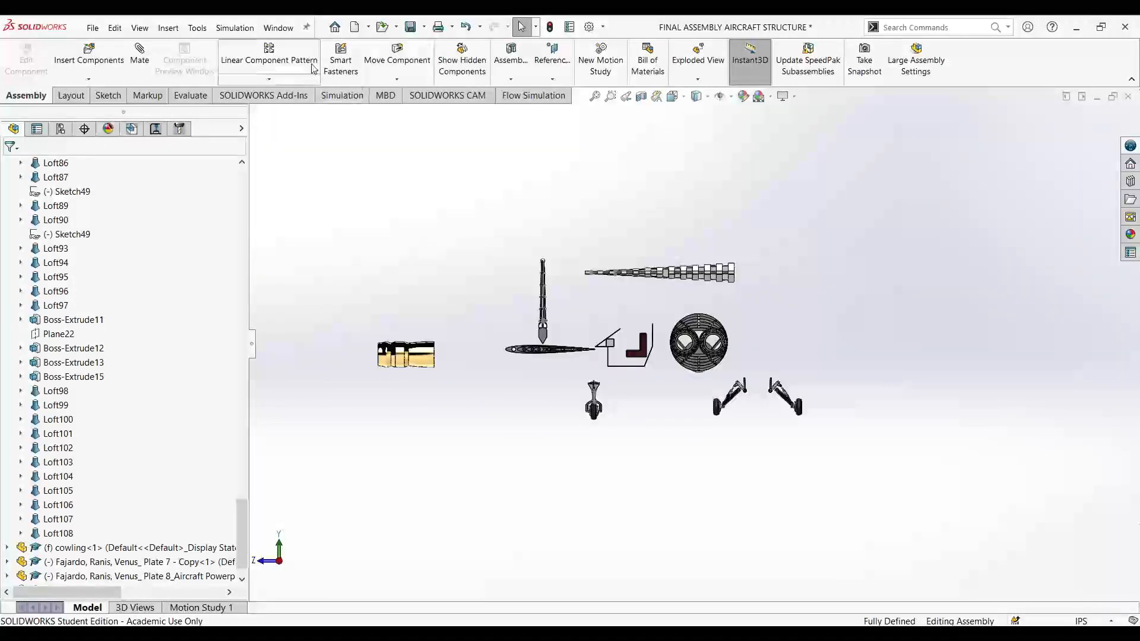
scroll(431, 363, "down", 10)
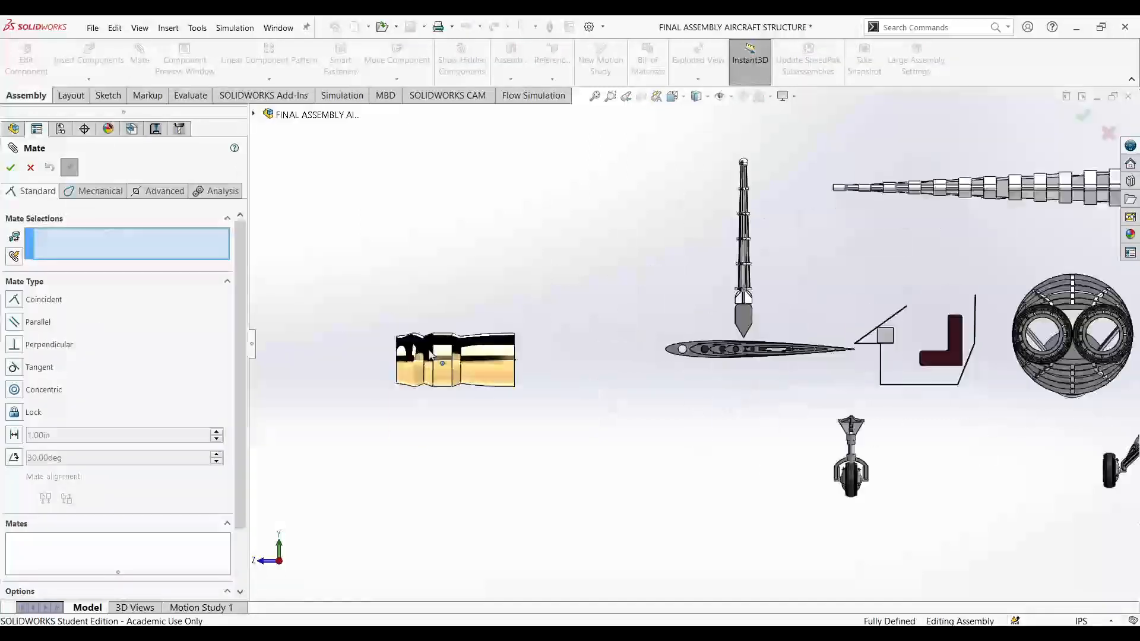
scroll(321, 377, "down", 8)
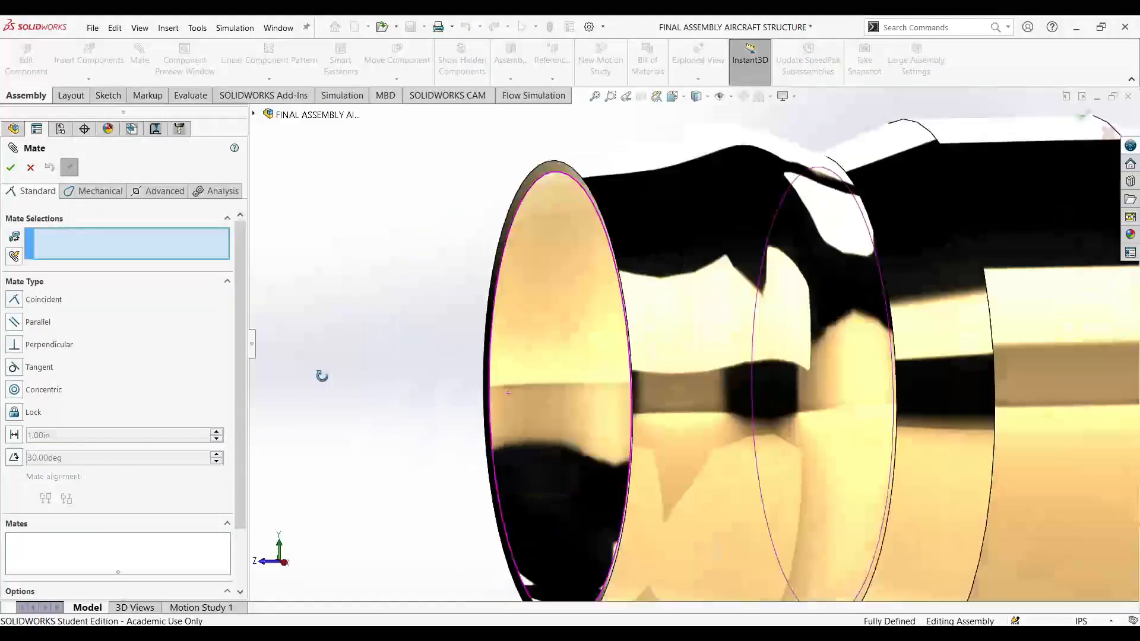
left_click(692, 378)
scroll(692, 377, "up", 15)
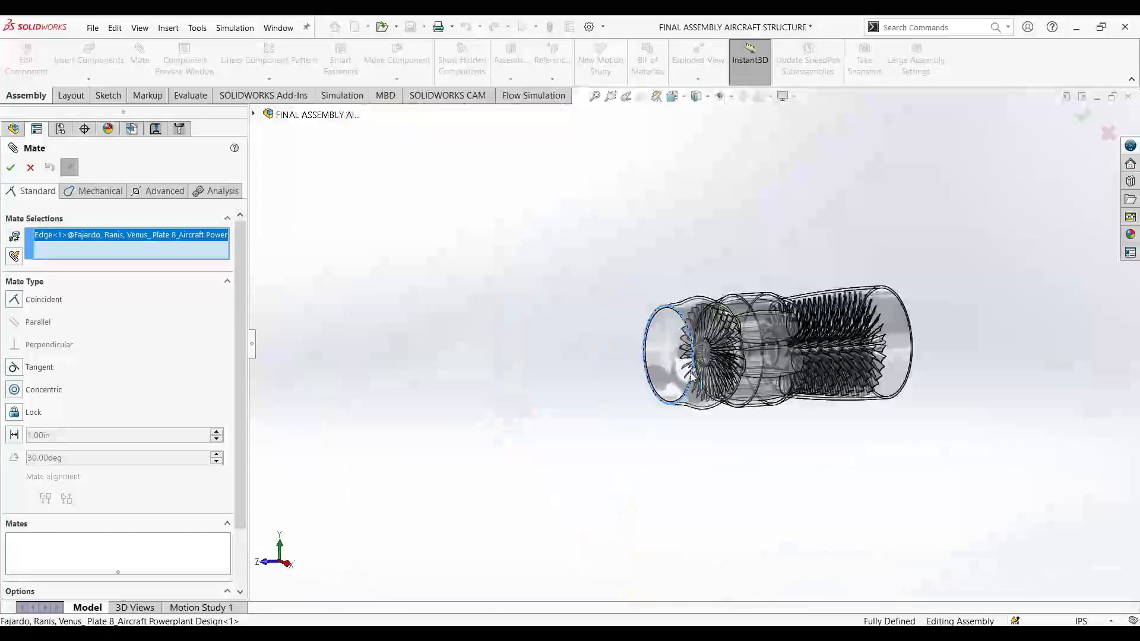
scroll(950, 356, "down", 4)
scroll(882, 359, "down", 10)
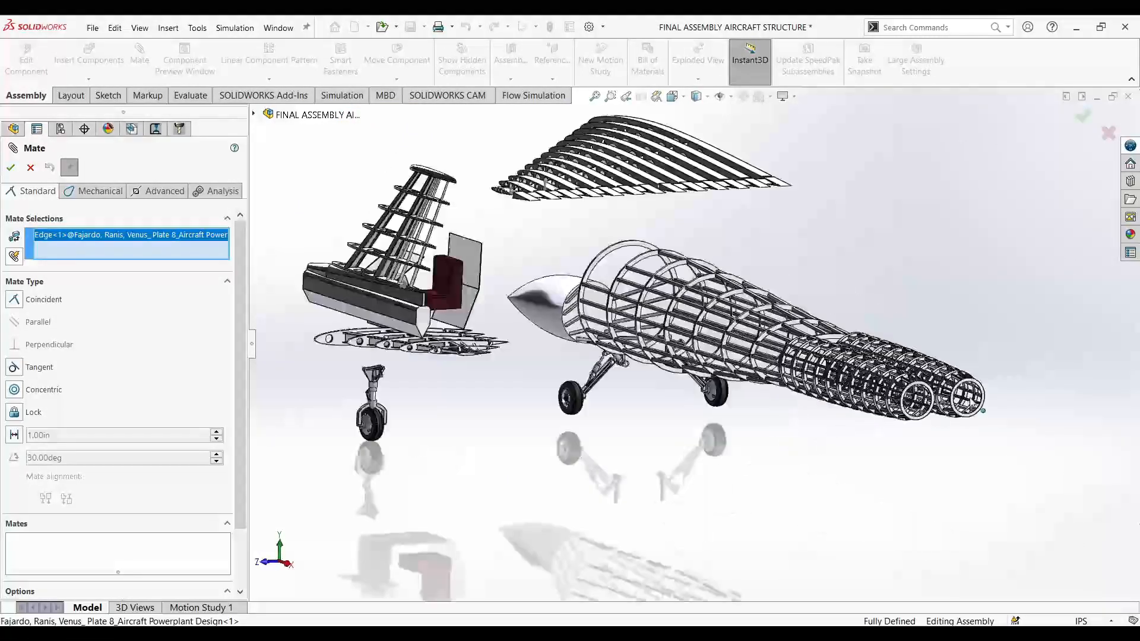
left_click(729, 363)
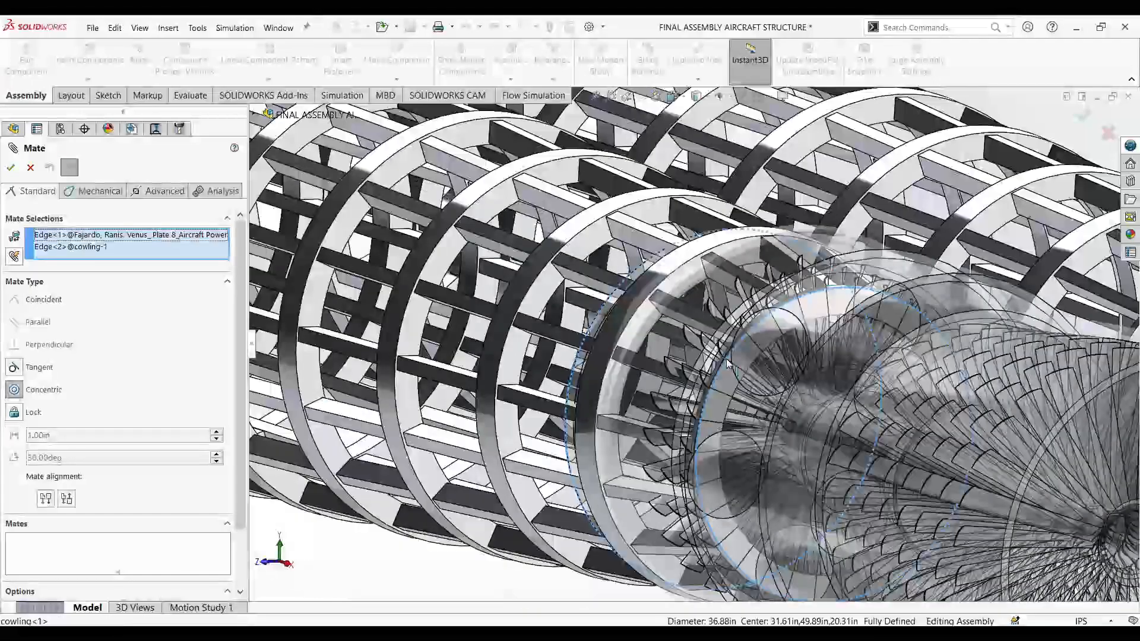
scroll(778, 341, "up", 2)
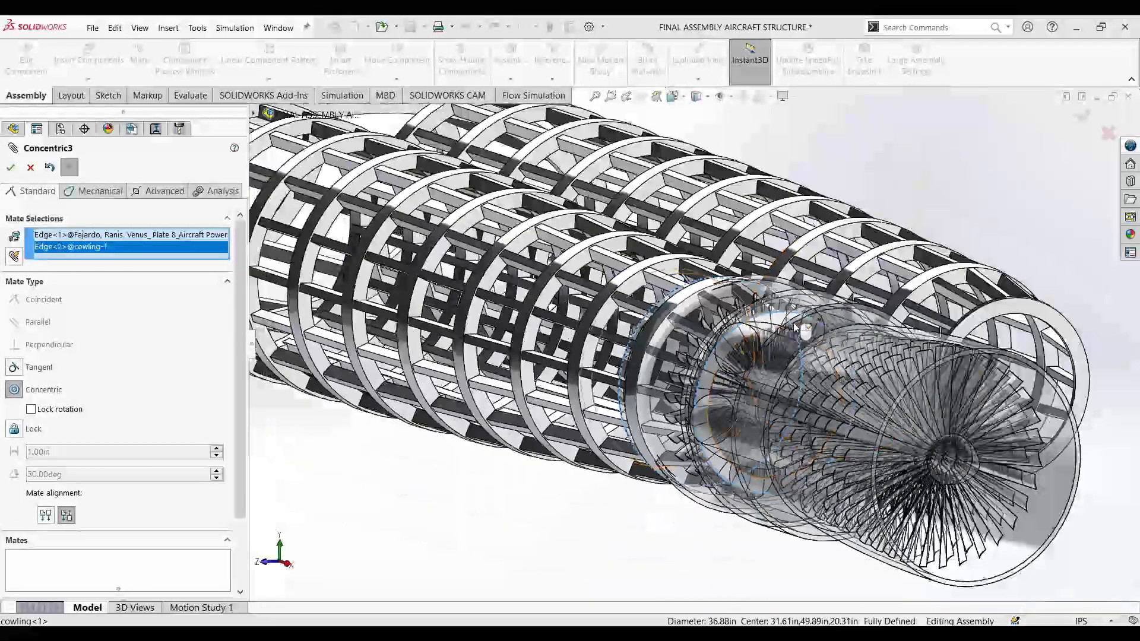
right_click(787, 334)
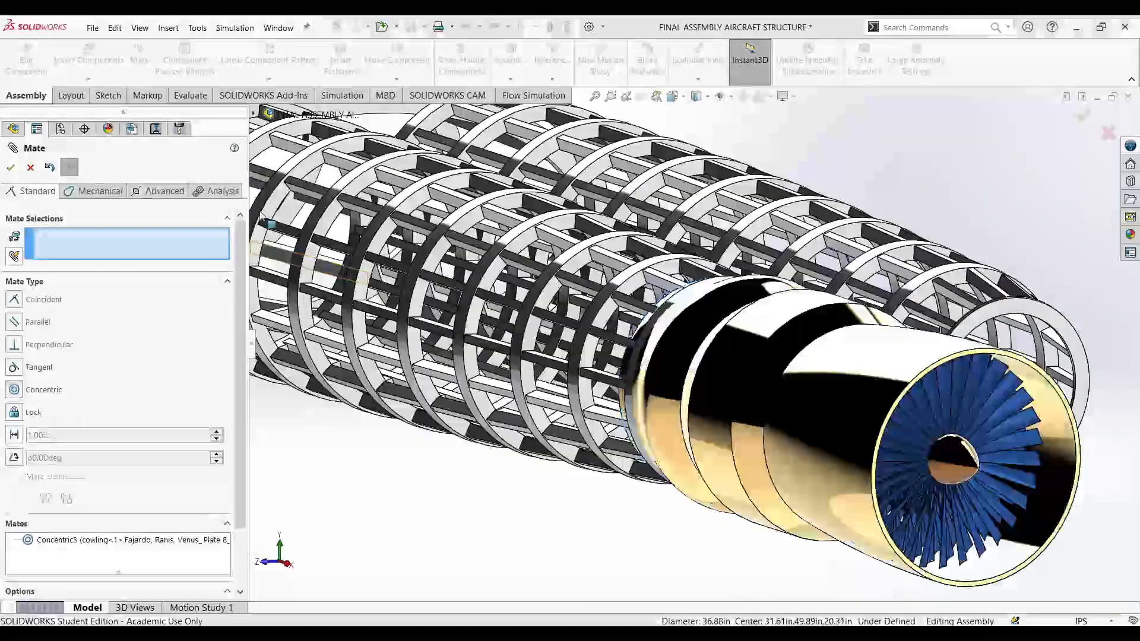
left_click(29, 168)
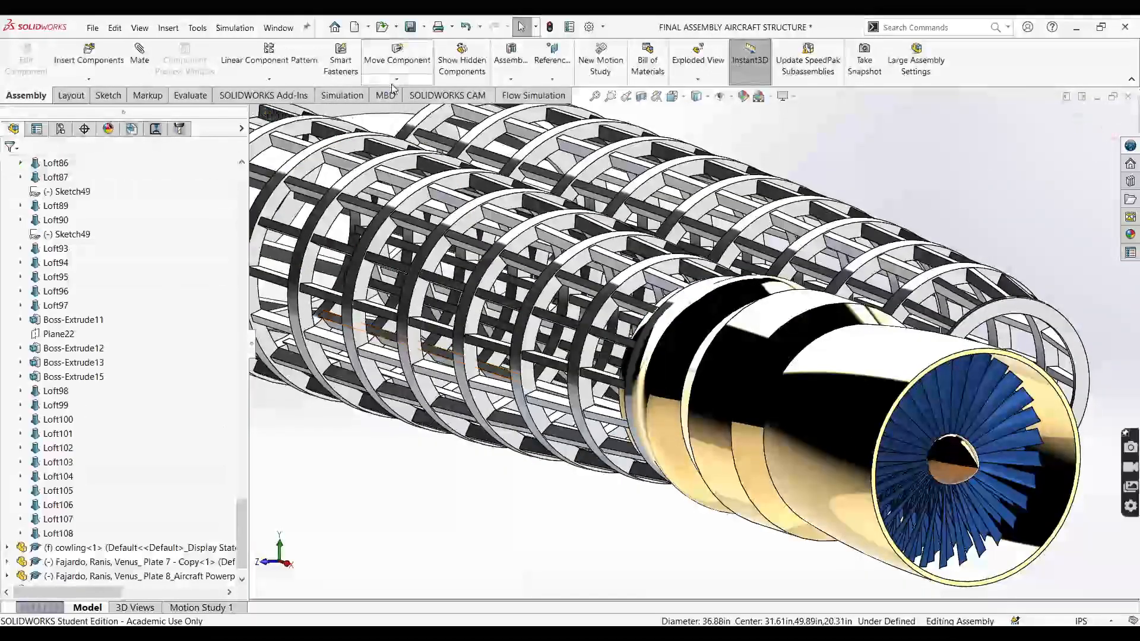
- Try to turn the mated powerplant around with Rotate Component, by Delta XYZ, entering 180° about Y
left_click(398, 69)
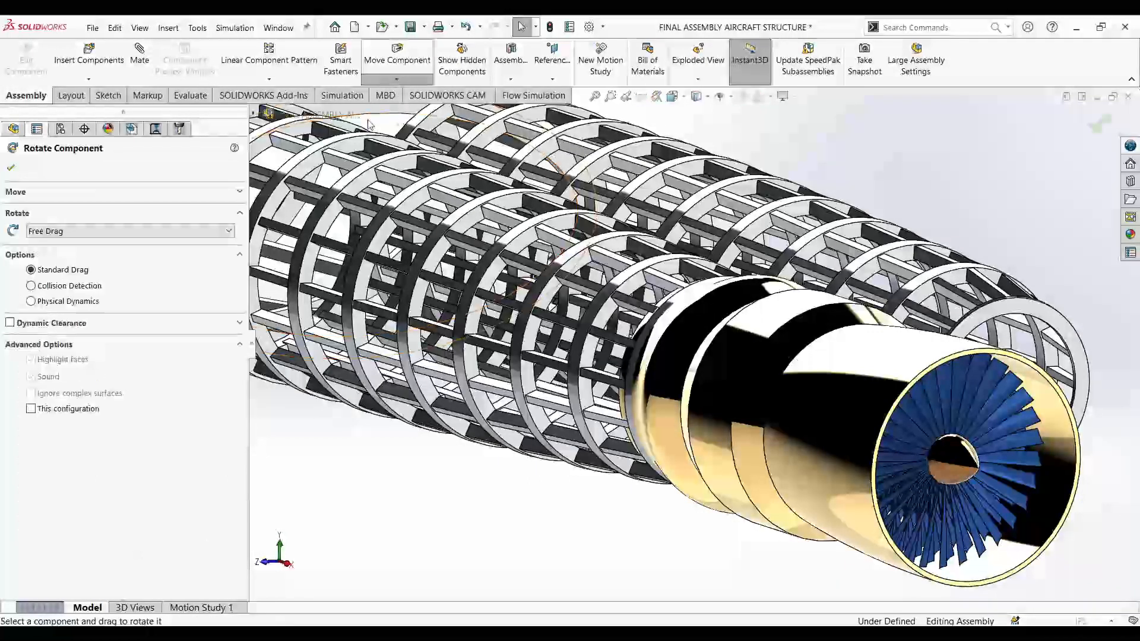
left_click(720, 442)
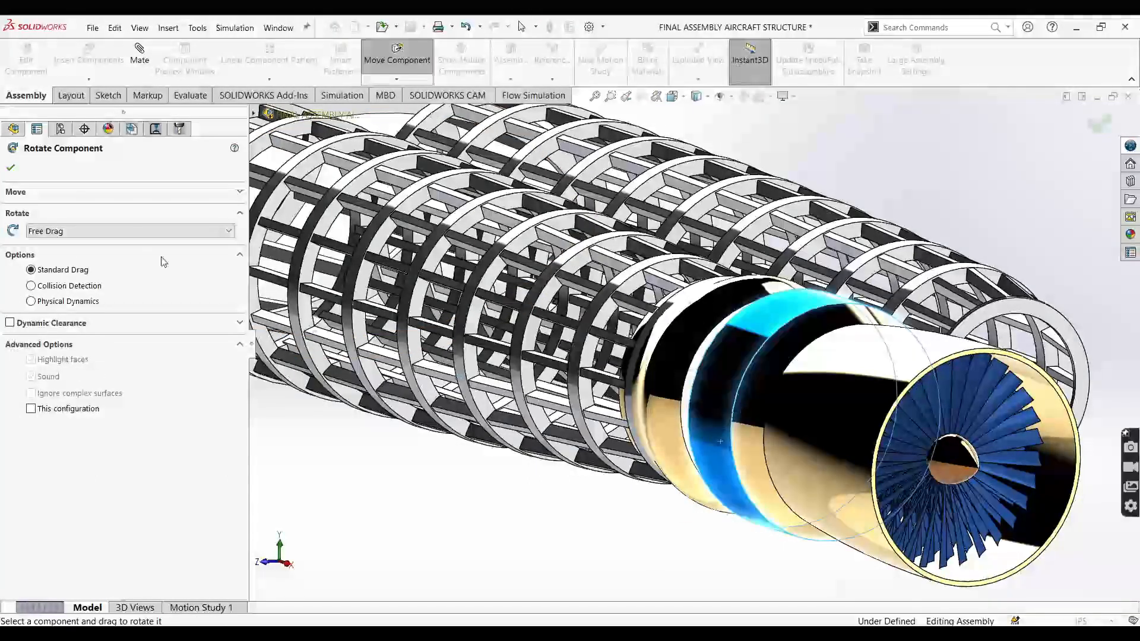
left_click(125, 265)
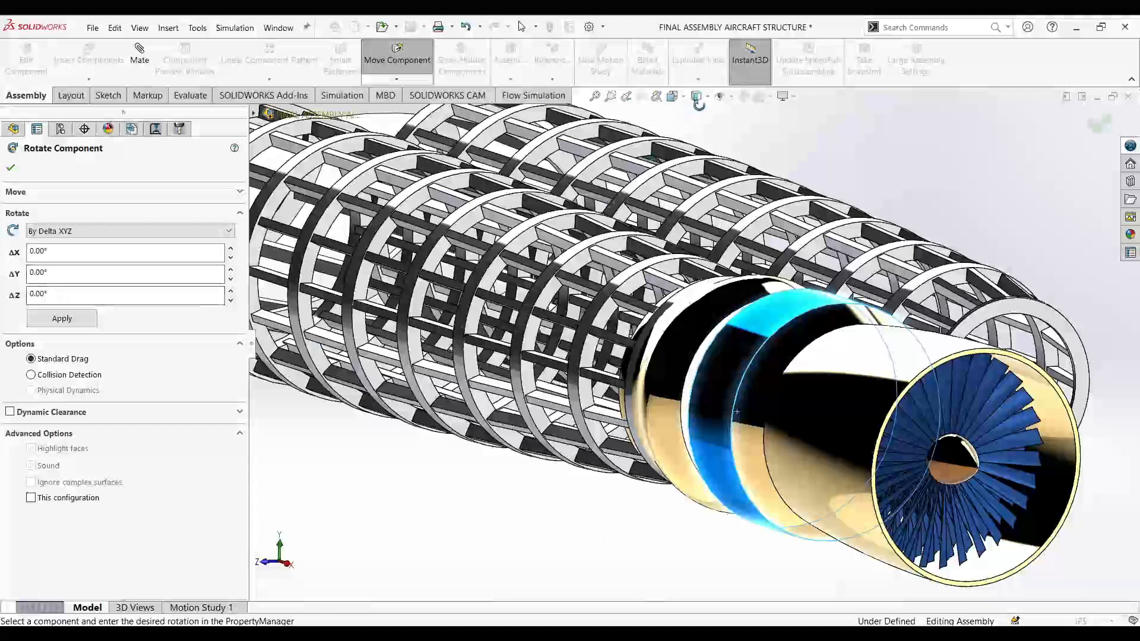
left_click(674, 97)
left_click(447, 369)
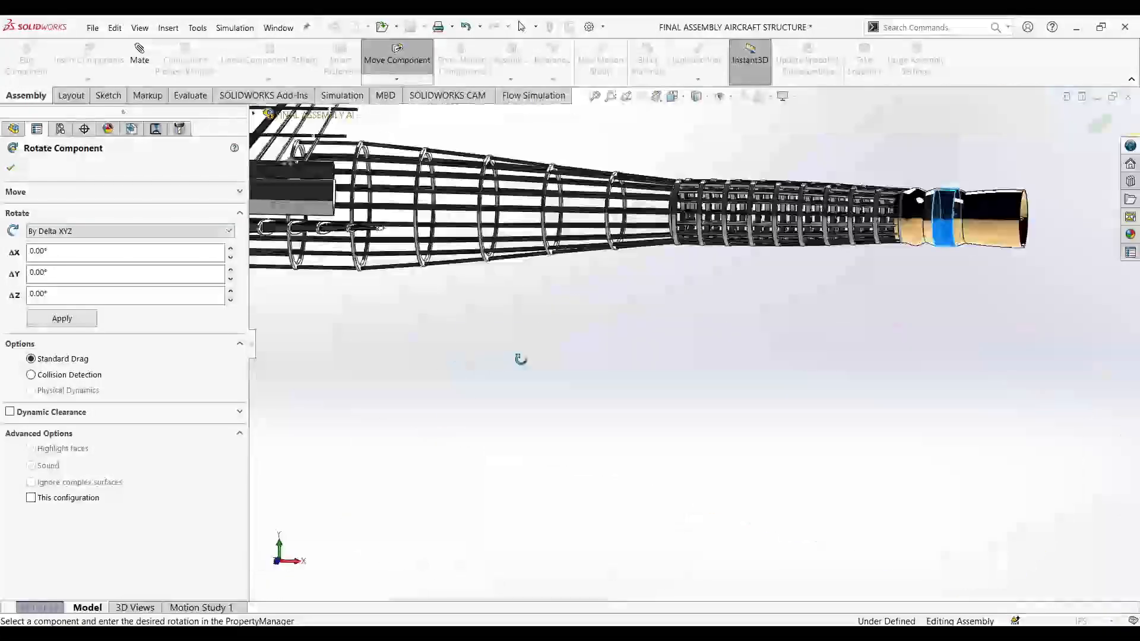
scroll(949, 328, "down", 3)
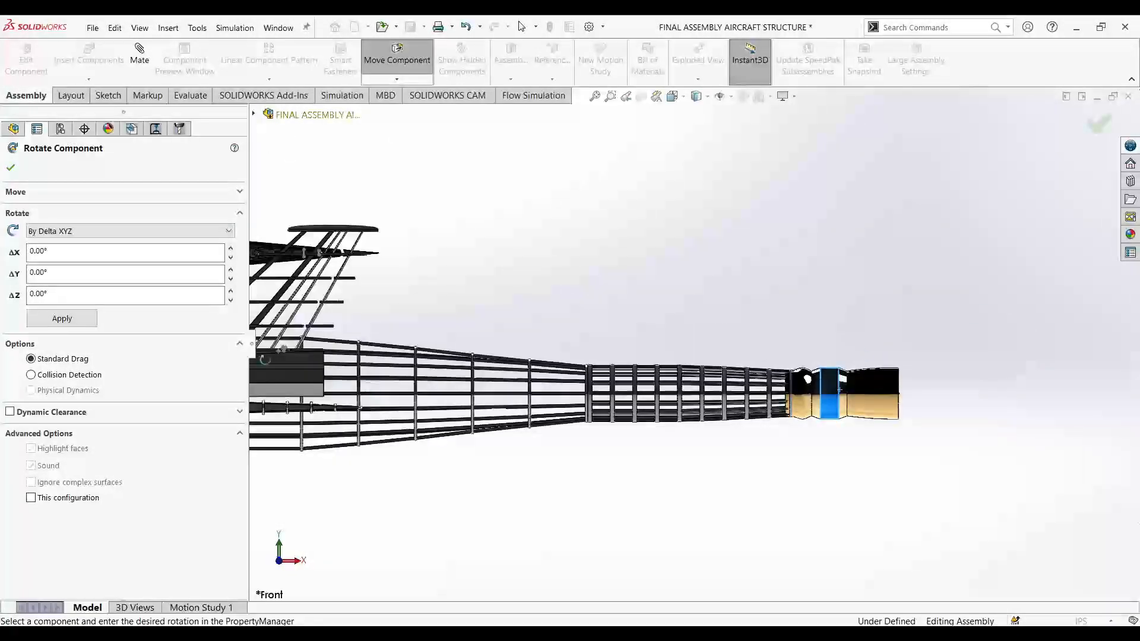
left_click(76, 316)
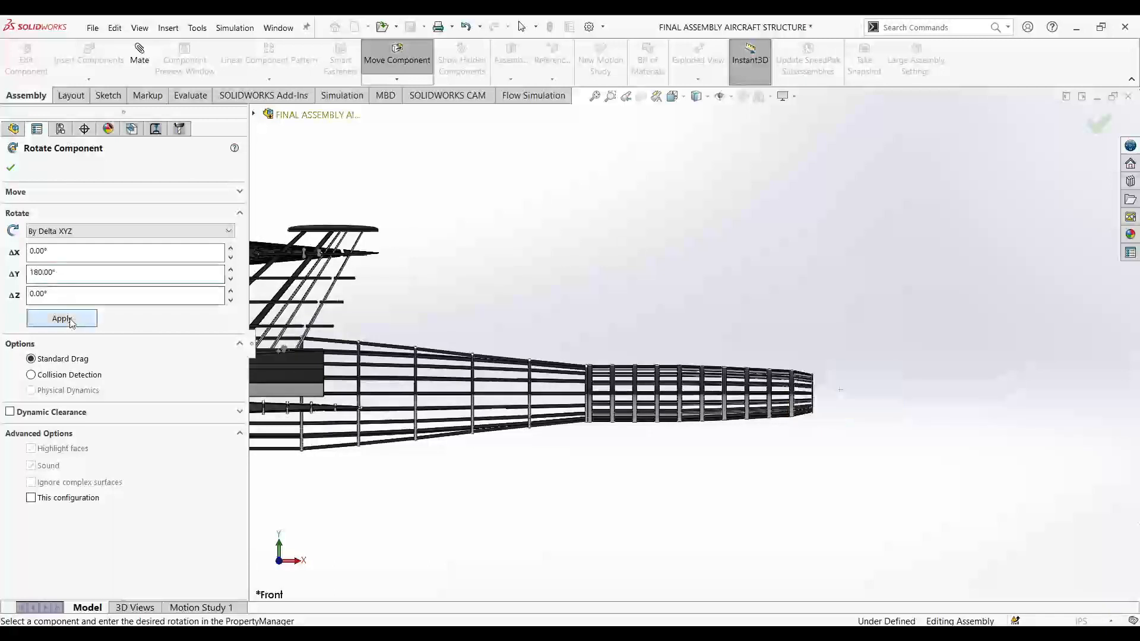
scroll(515, 335, "up", 5)
scroll(331, 352, "down", 10)
middle_click_drag(415, 443, 420, 466)
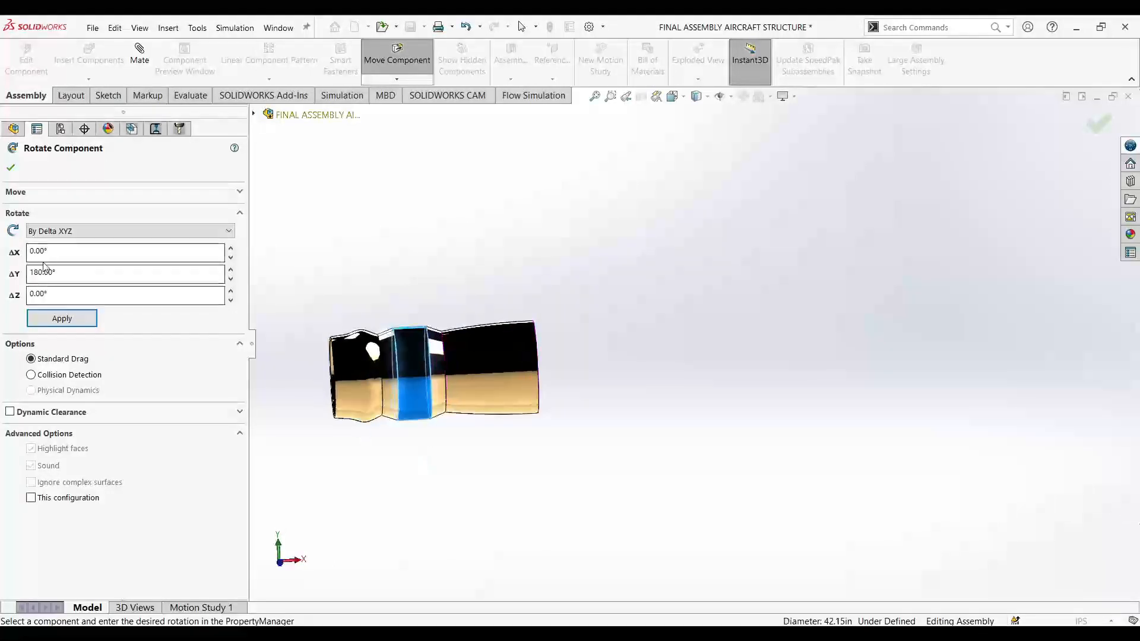
- Reapply the Y rotation to the mated powerplant, change it to -180°, apply that and finish rotating
left_click(54, 321)
scroll(319, 328, "up", 5)
scroll(416, 366, "down", 8)
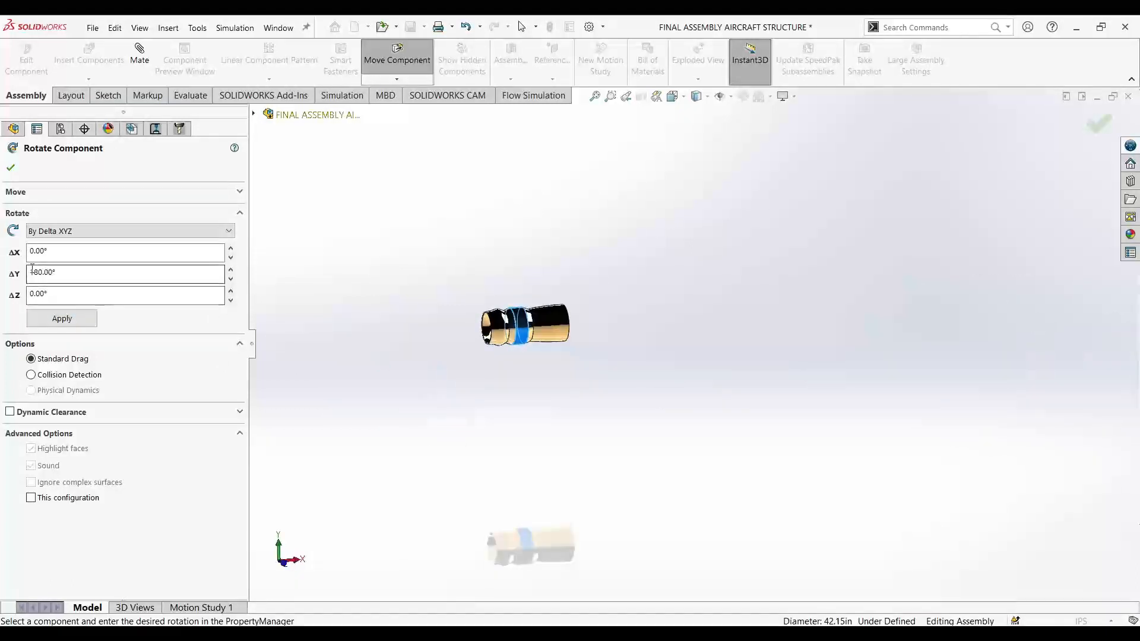
left_click(78, 319)
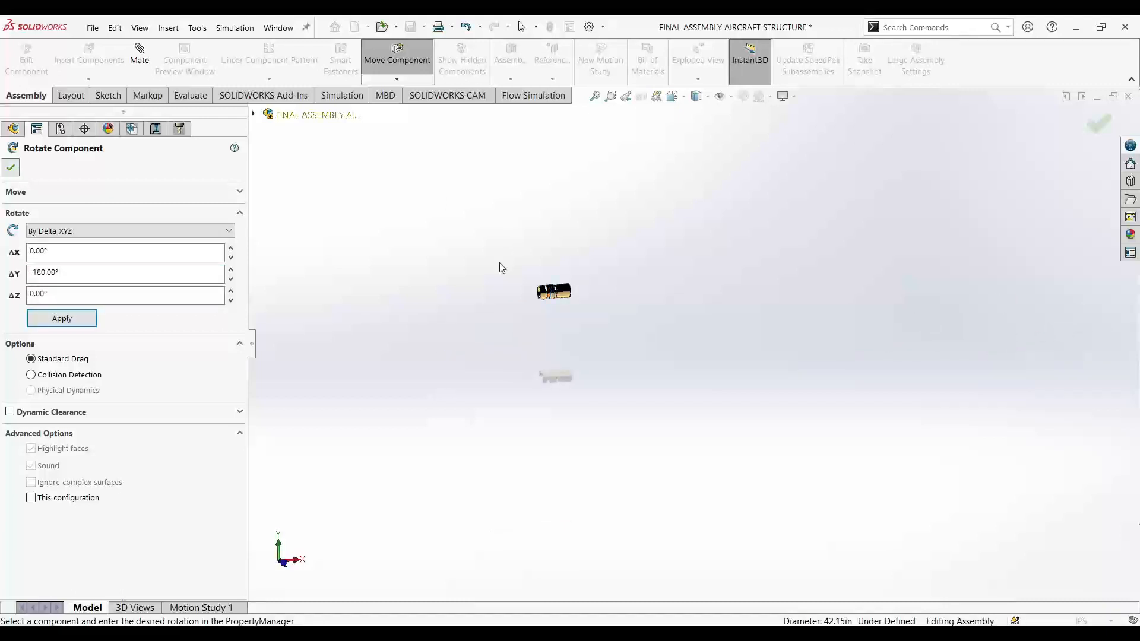
left_click(11, 168)
key("ctrl+1")
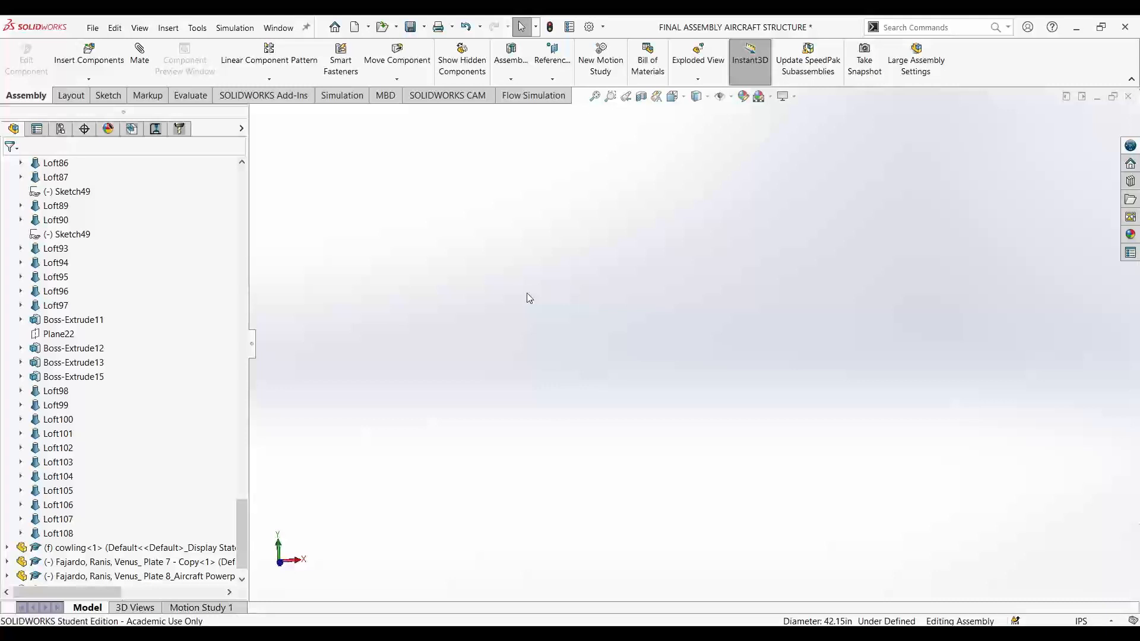
- Undo the powerplant's rotations and its Concentric mate with the cowling
scroll(897, 342, "down", 5)
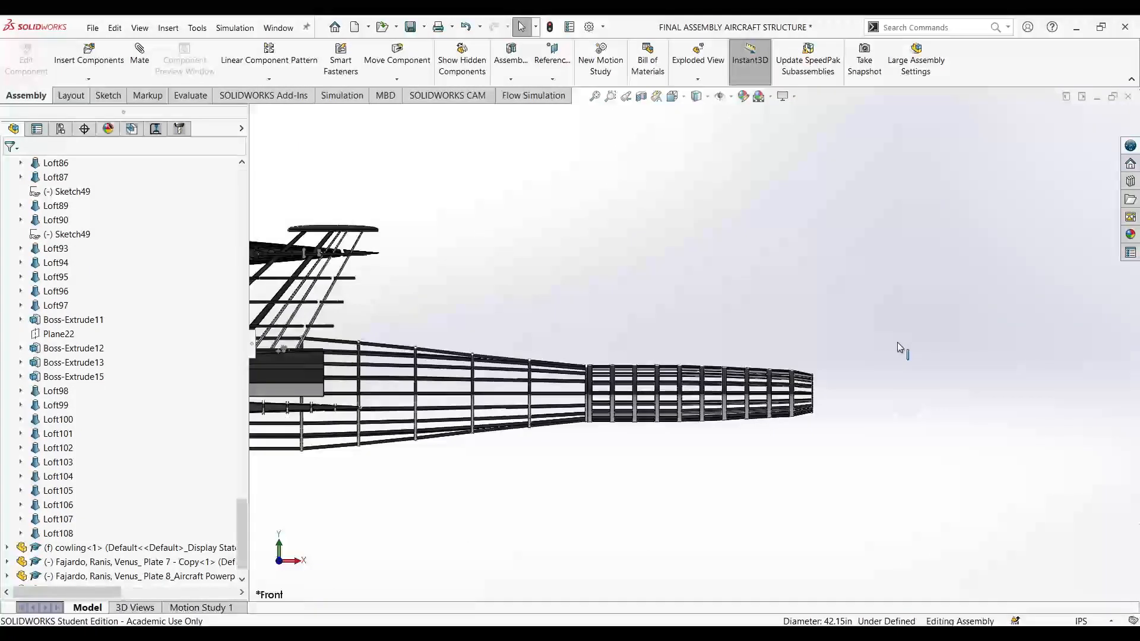
scroll(897, 342, "up", 3)
scroll(736, 377, "up", 3)
scroll(838, 355, "down", 6)
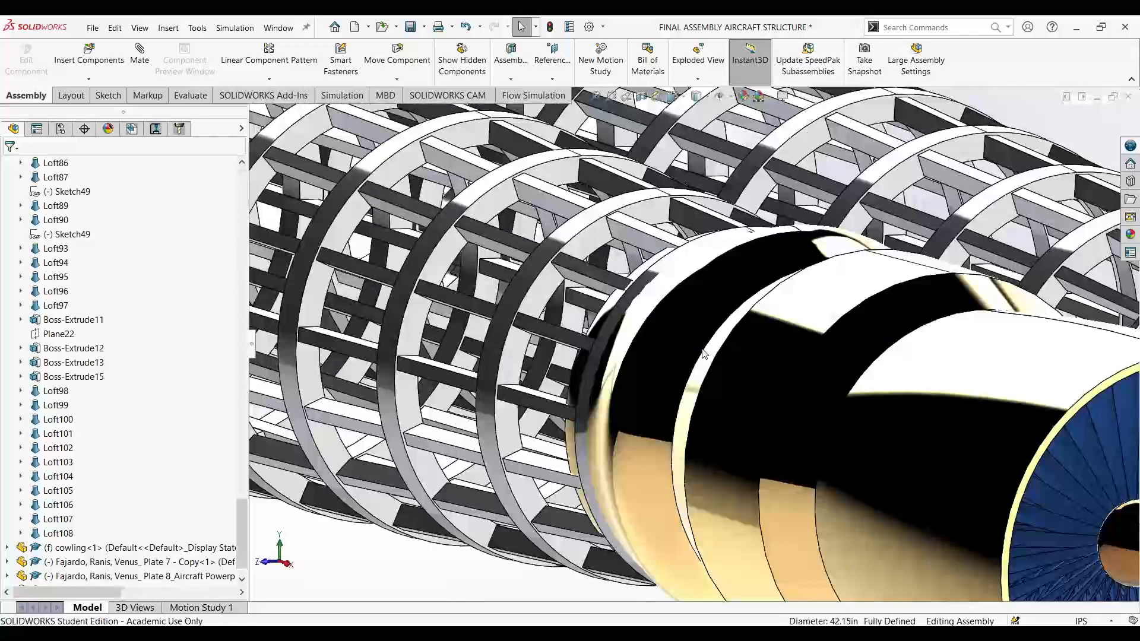
key("ctrl+4")
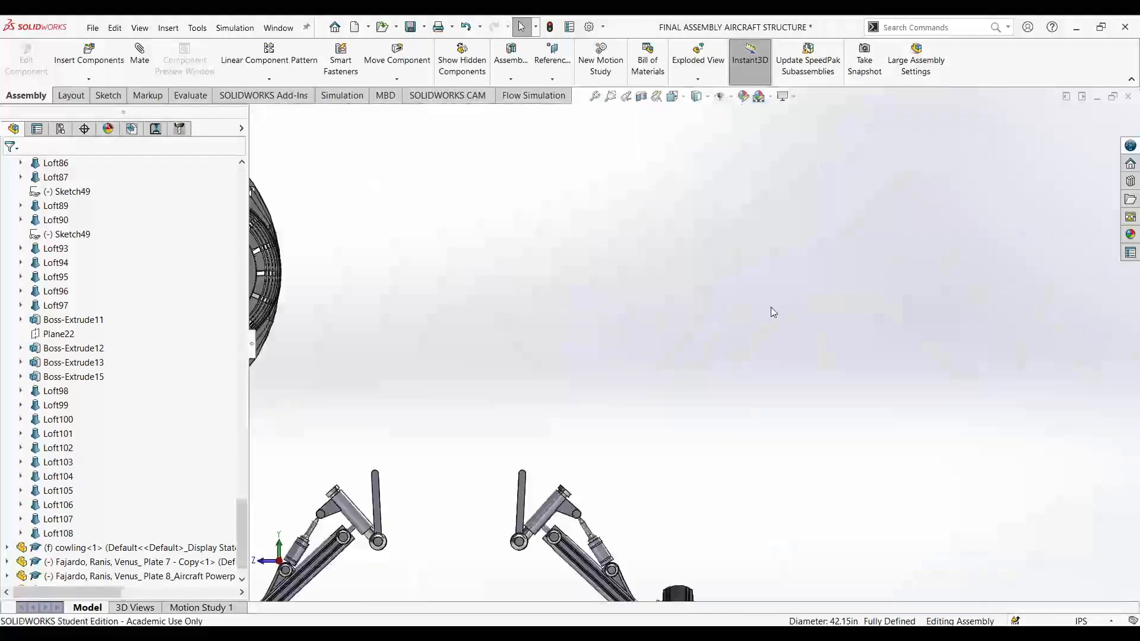
scroll(660, 353, "up", 3)
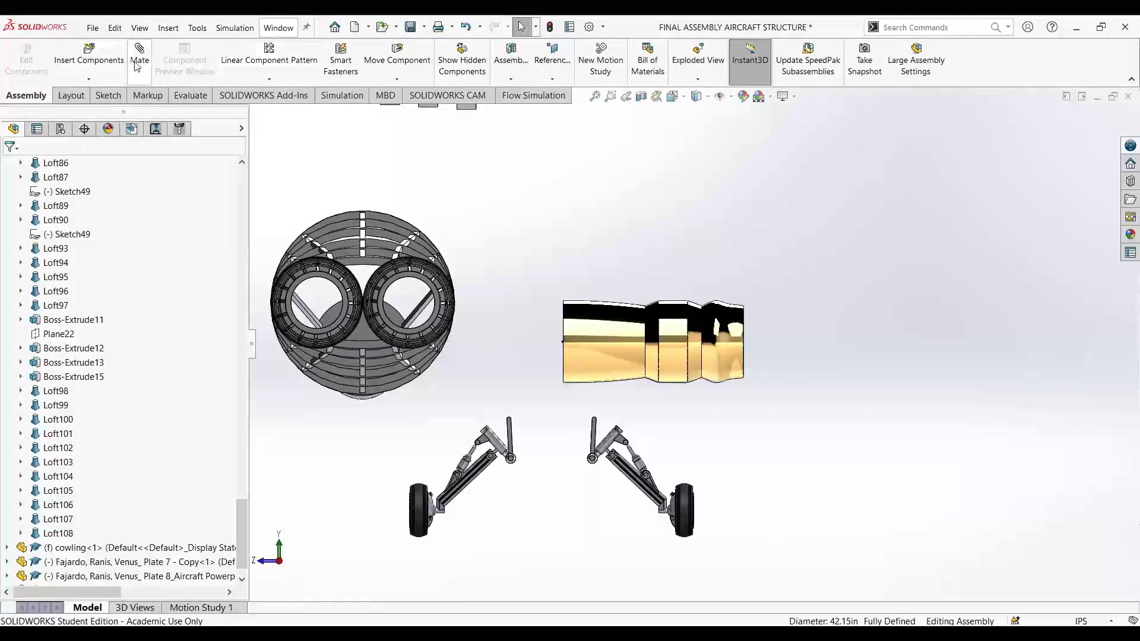
- Try a Coincident mate between the powerplant's wide end rim face and a cowling's end ring edge, and undo it
middle_click_drag(514, 258, 538, 265)
scroll(384, 221, "down", 7)
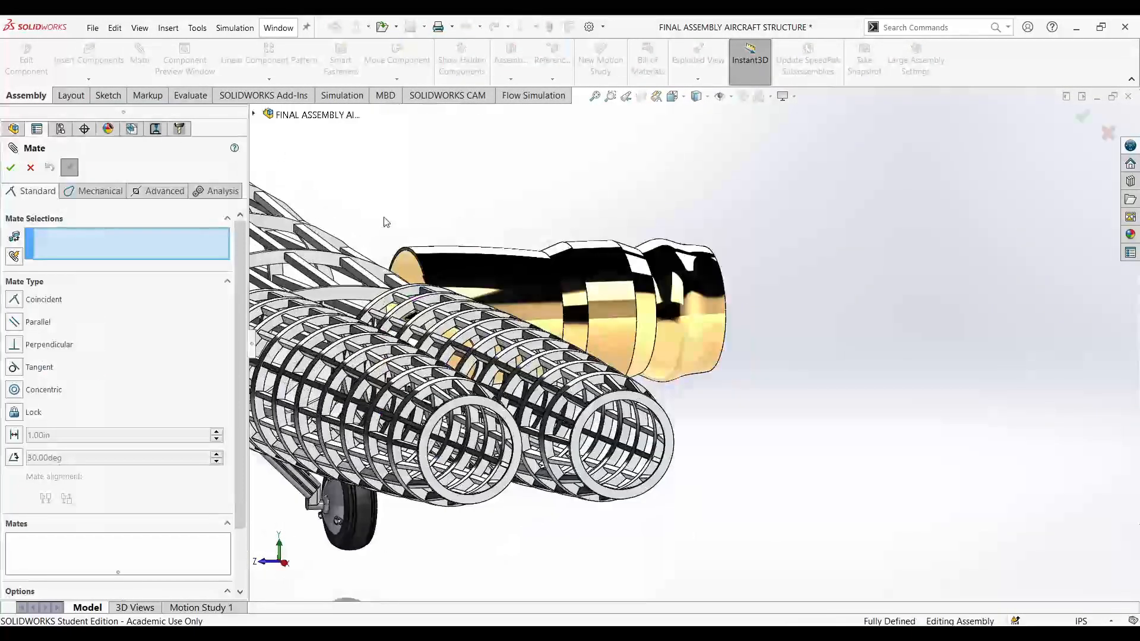
scroll(491, 280, "down", 4)
left_click(514, 355)
scroll(513, 348, "up", 8)
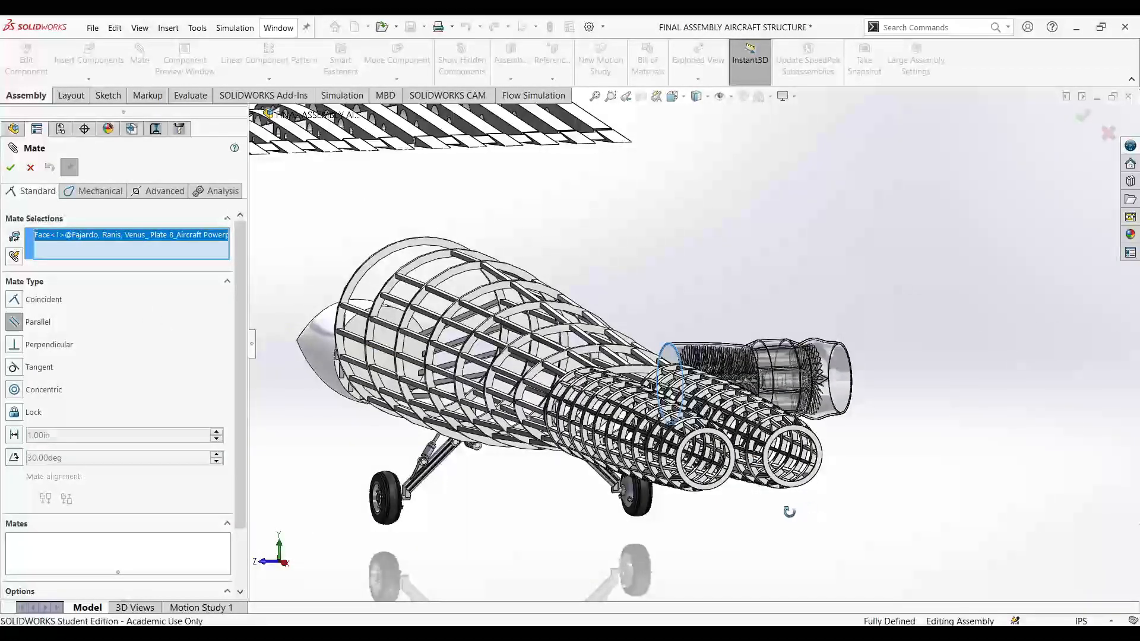
scroll(757, 484, "down", 5)
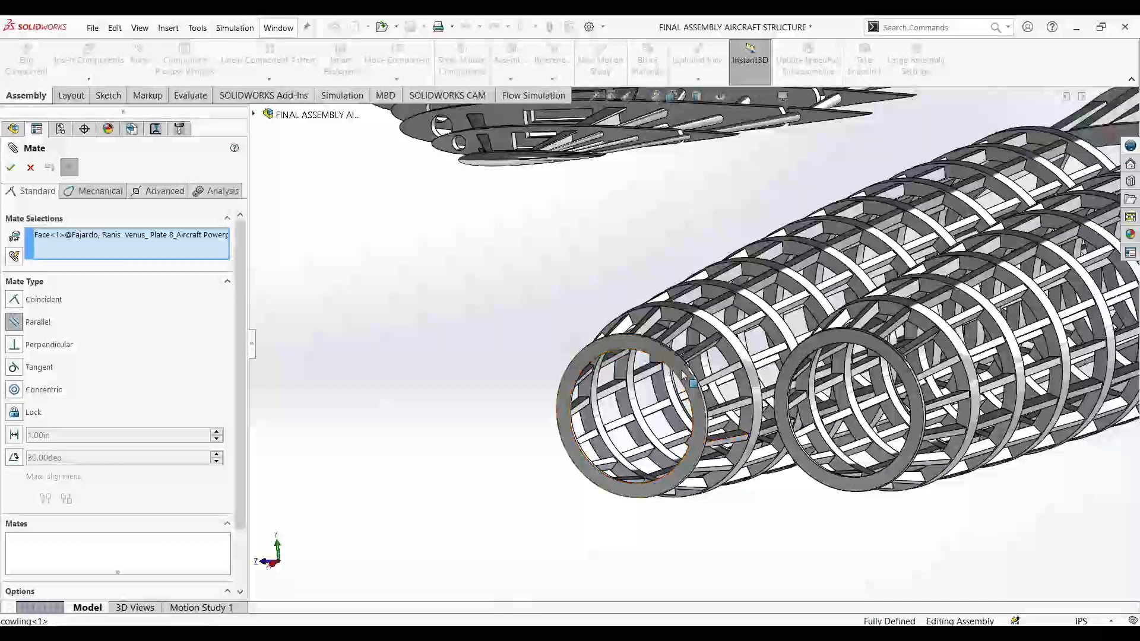
scroll(684, 379, "down", 4)
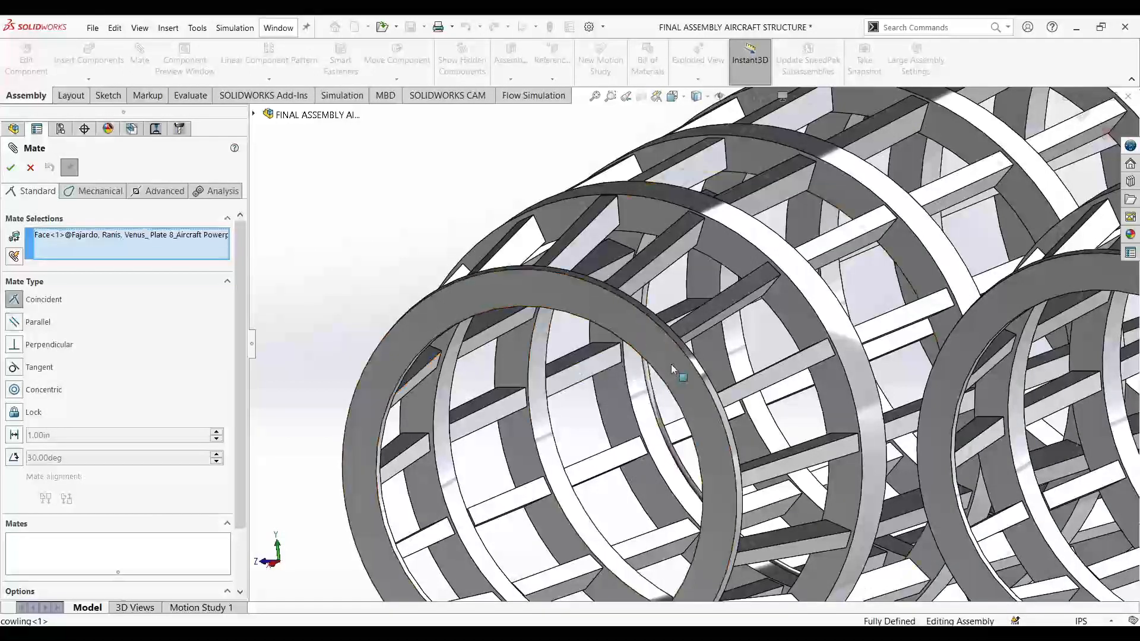
left_click(681, 343)
scroll(542, 316, "up", 6)
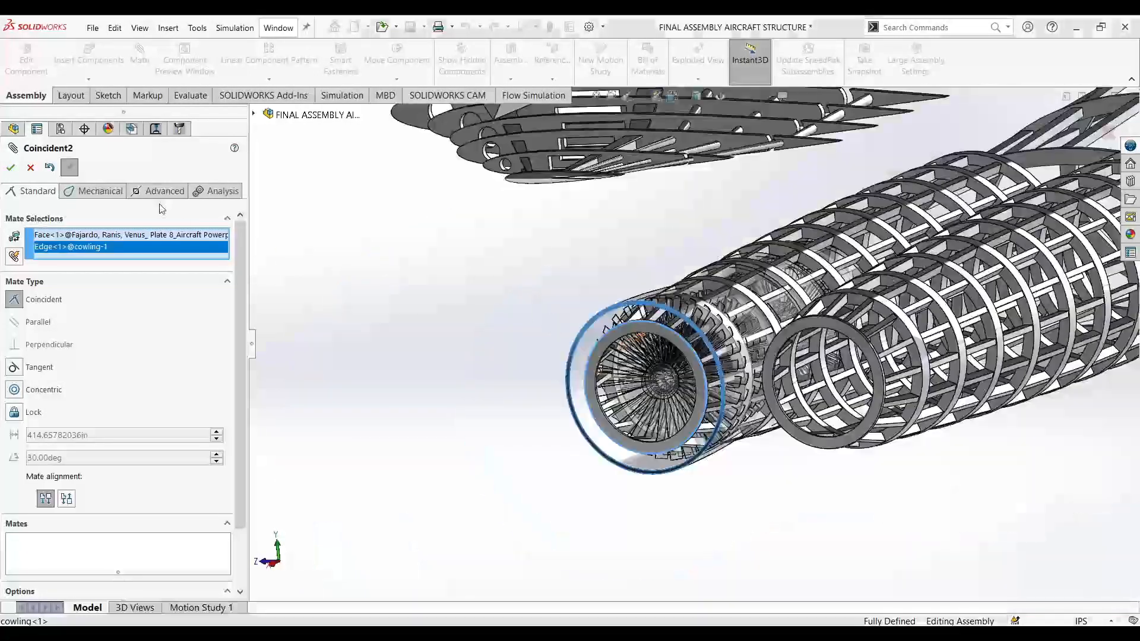
left_click(11, 168)
middle_click_drag(380, 442, 412, 415)
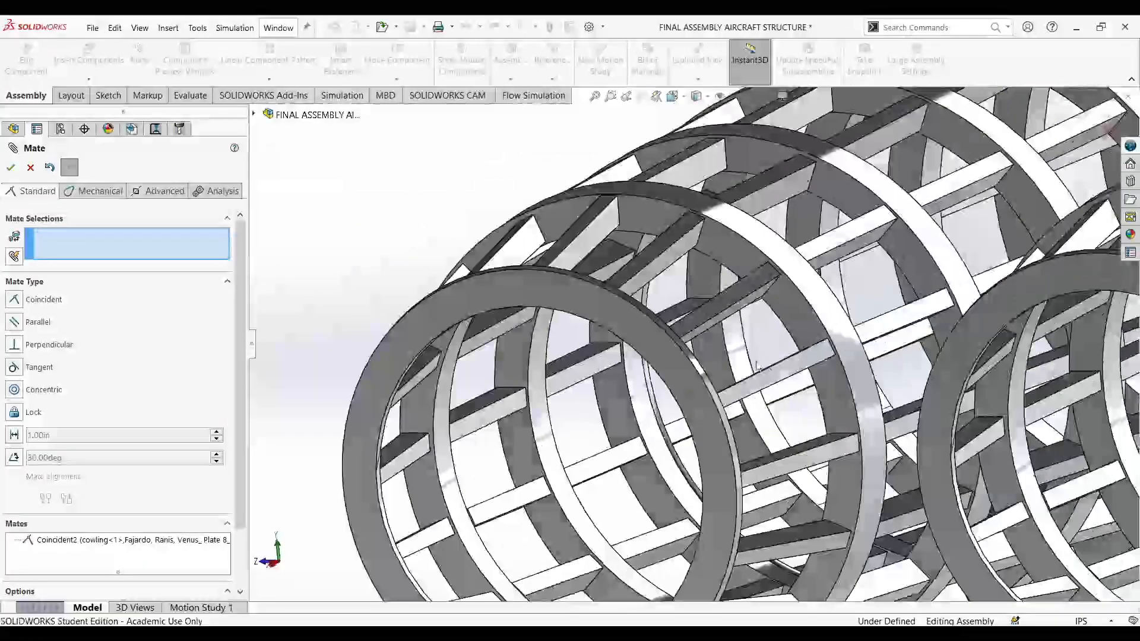
left_click(49, 168)
left_click(31, 168)
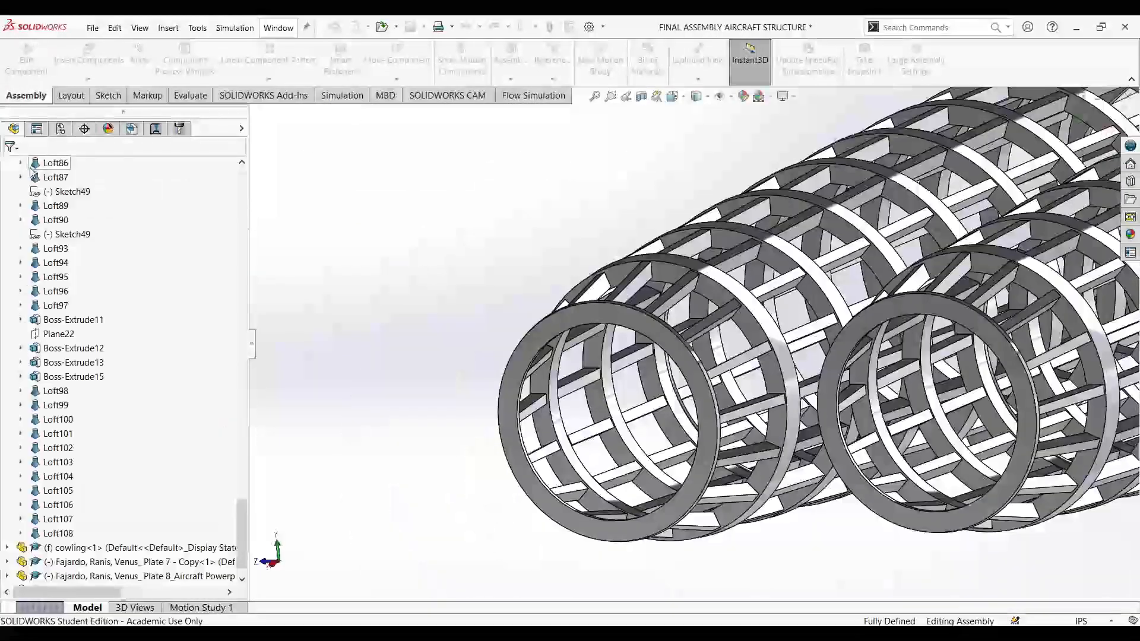
- Rotate the powerplant by Delta XYZ with -90° about Y and finish rotating
scroll(856, 385, "up", 10)
middle_click_drag(859, 383, 912, 354)
scroll(900, 318, "down", 7)
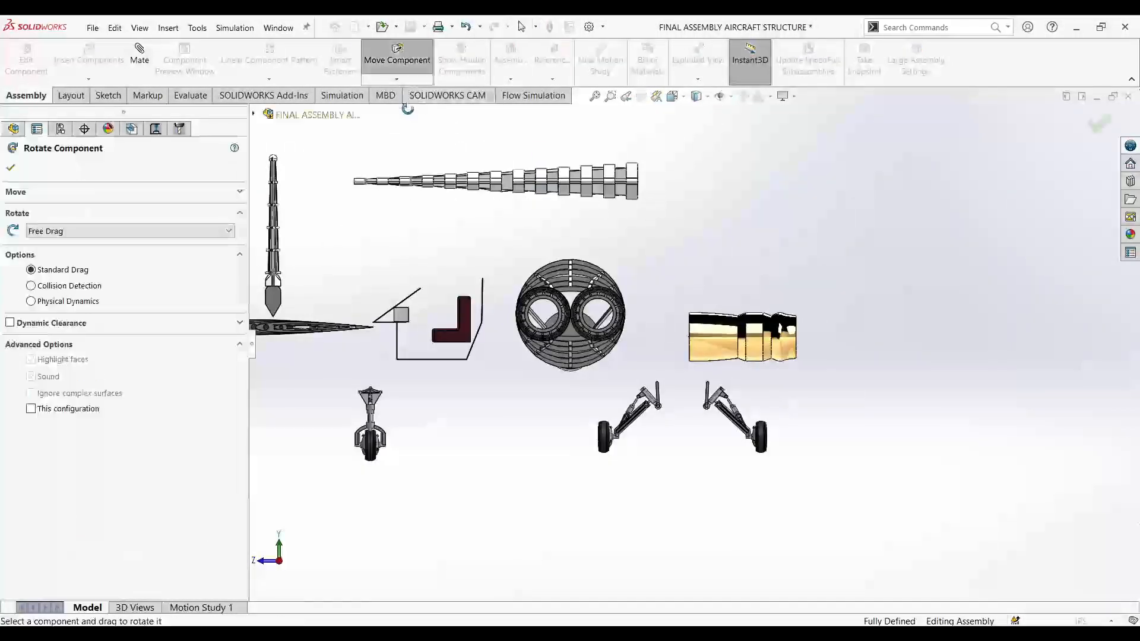
left_click(108, 233)
left_click(60, 266)
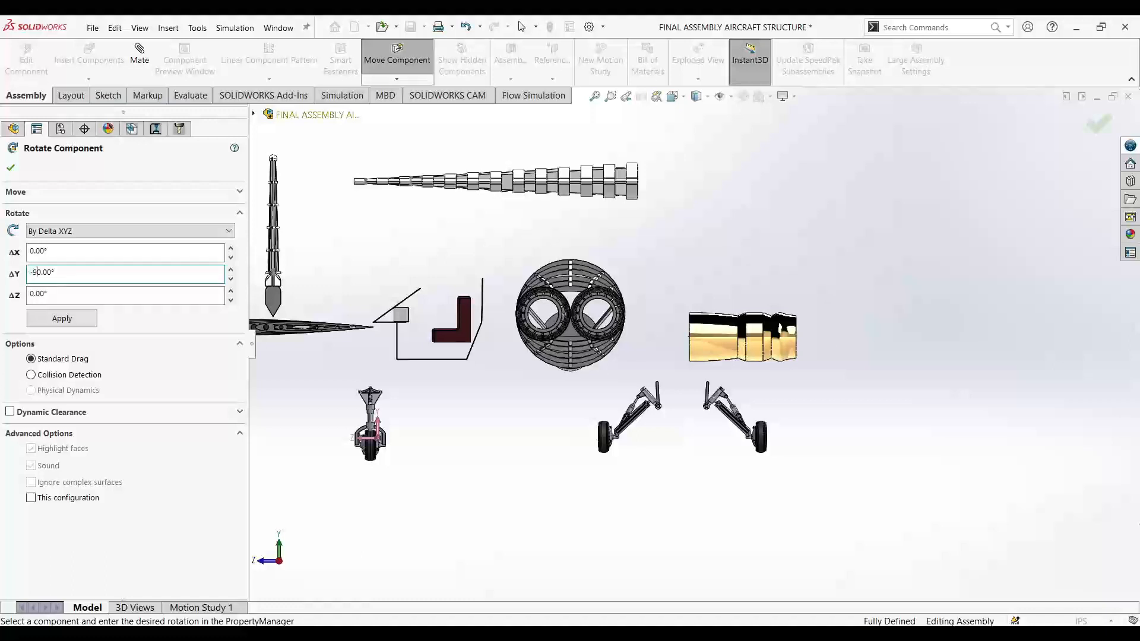
left_click(63, 323)
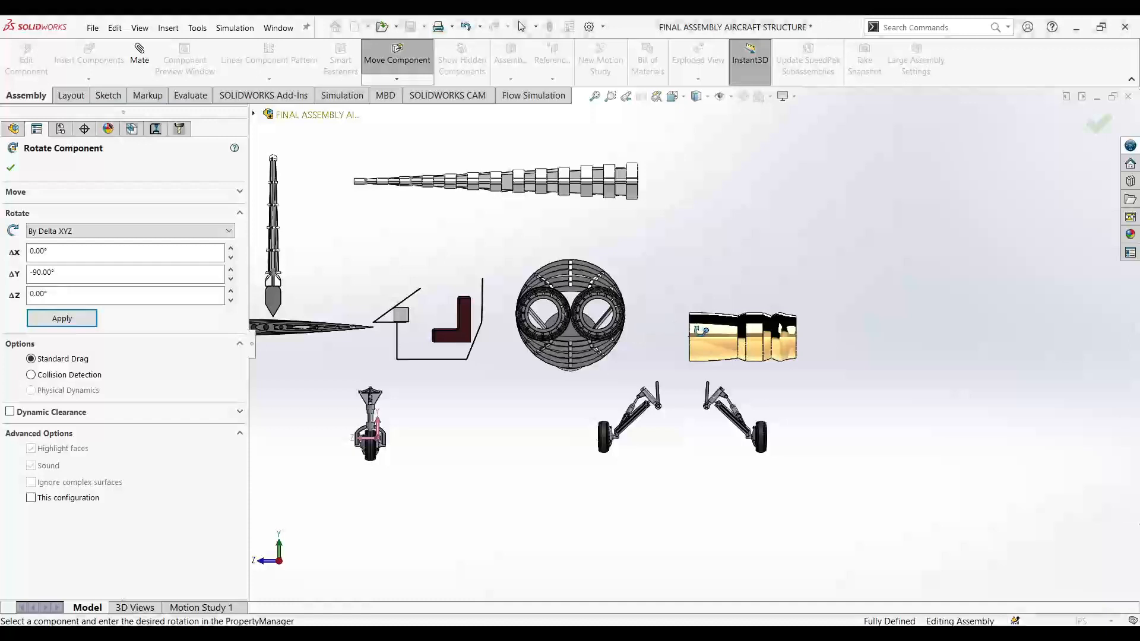
scroll(410, 368, "up", 5)
scroll(537, 340, "down", 6)
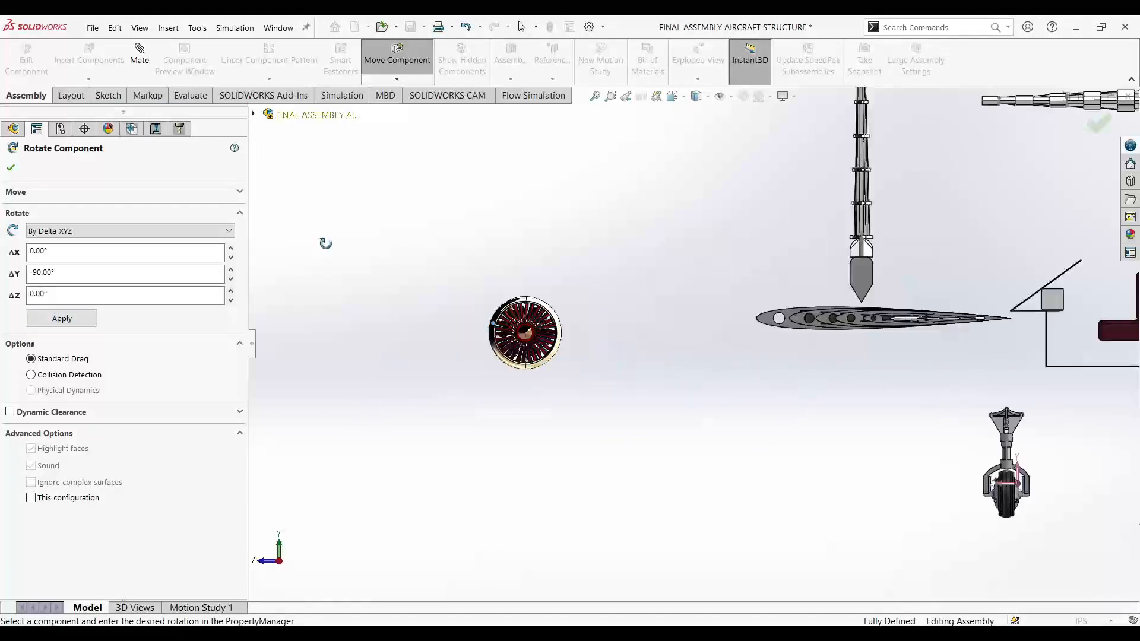
key("Escape")
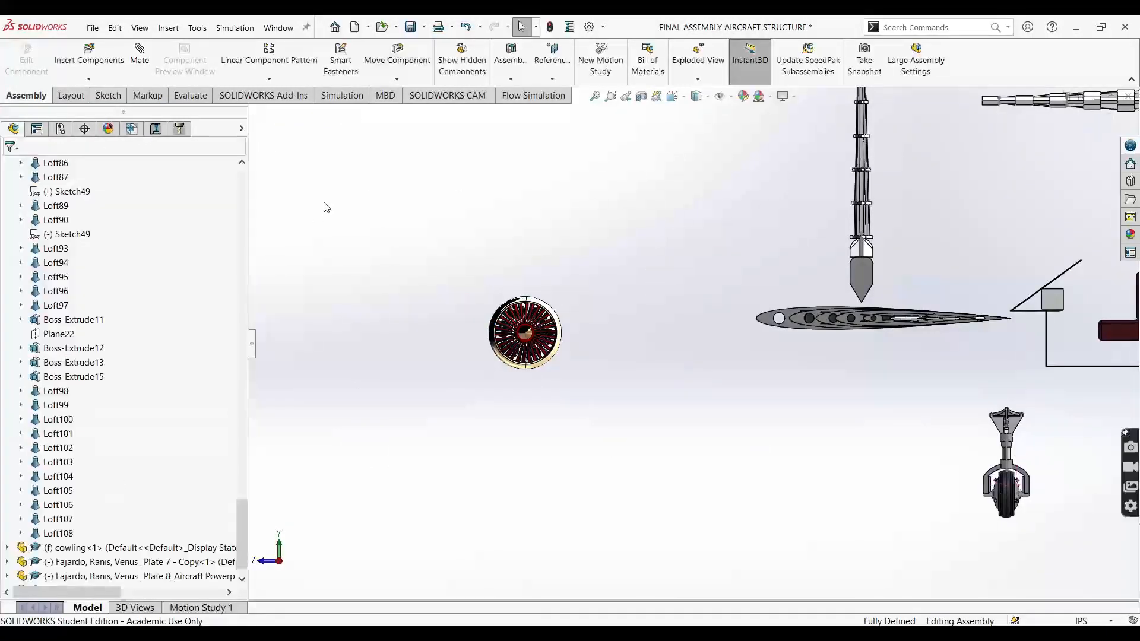
- Add a Concentric mate between the powerplant's inner front rim edge and the inner edge of the first cowling's end ring
middle_click_drag(466, 303, 347, 113)
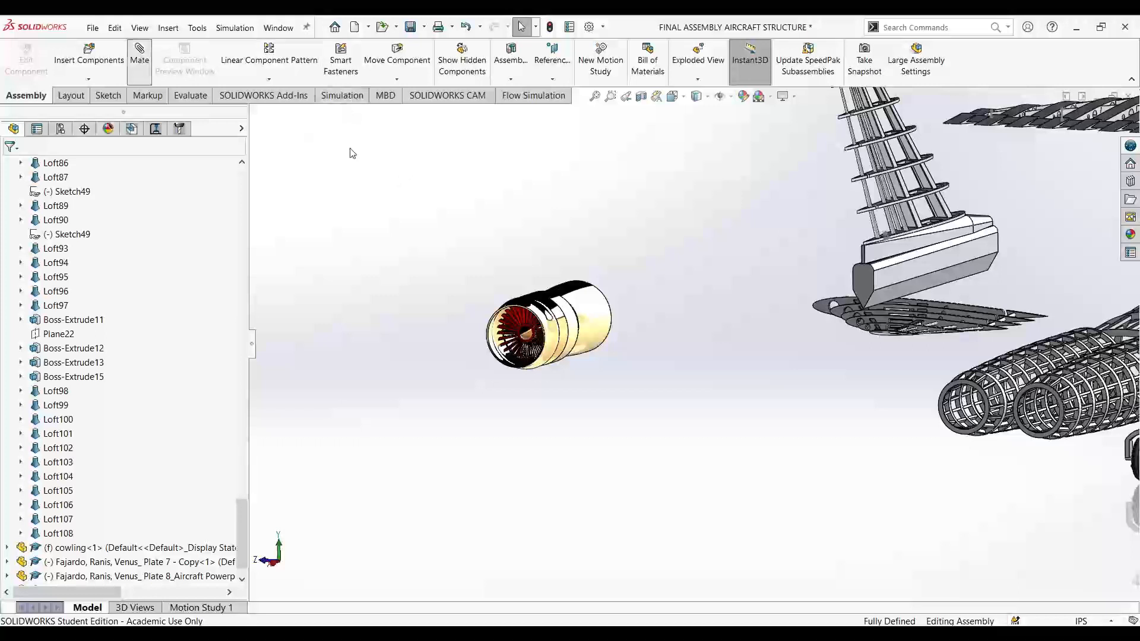
scroll(452, 309, "down", 8)
left_click(431, 330)
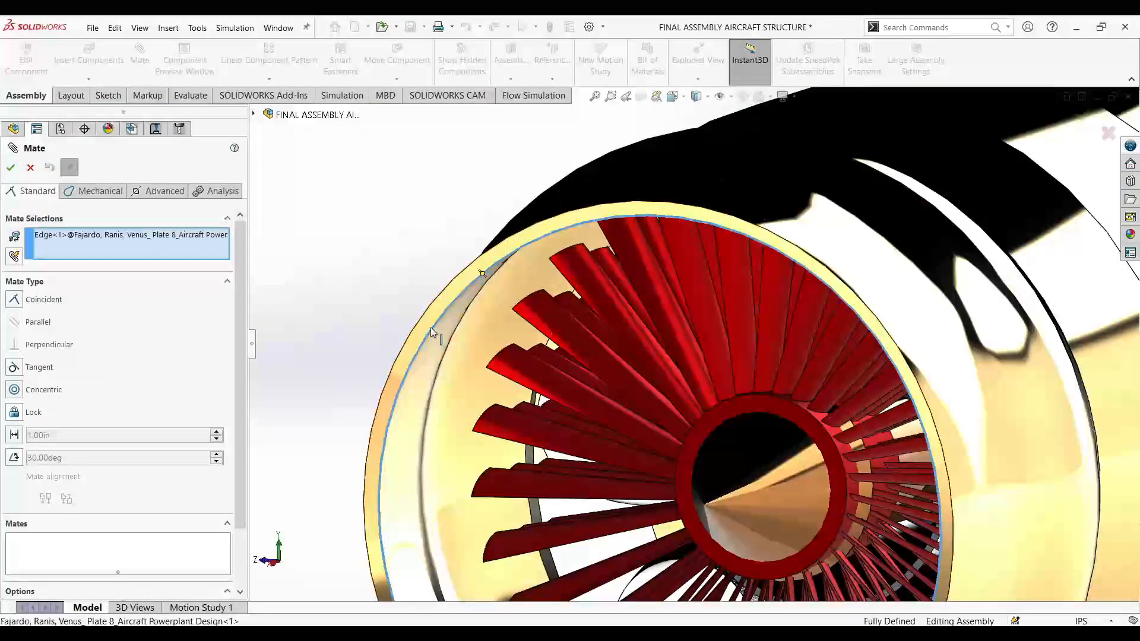
scroll(431, 331, "up", 10)
scroll(695, 373, "down", 8)
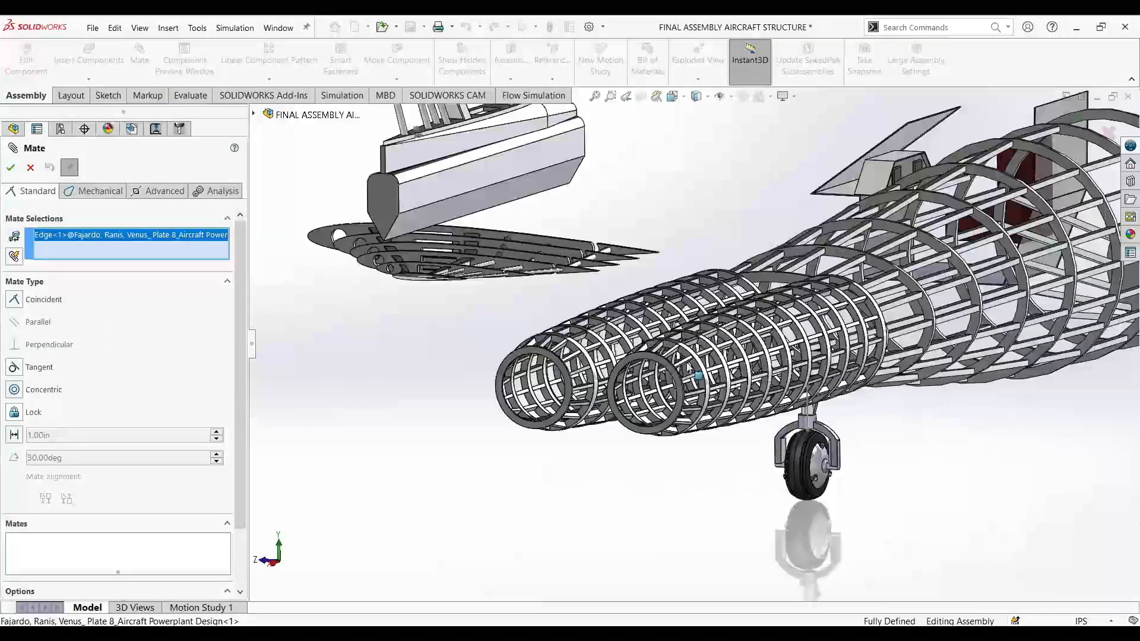
scroll(692, 369, "down", 10)
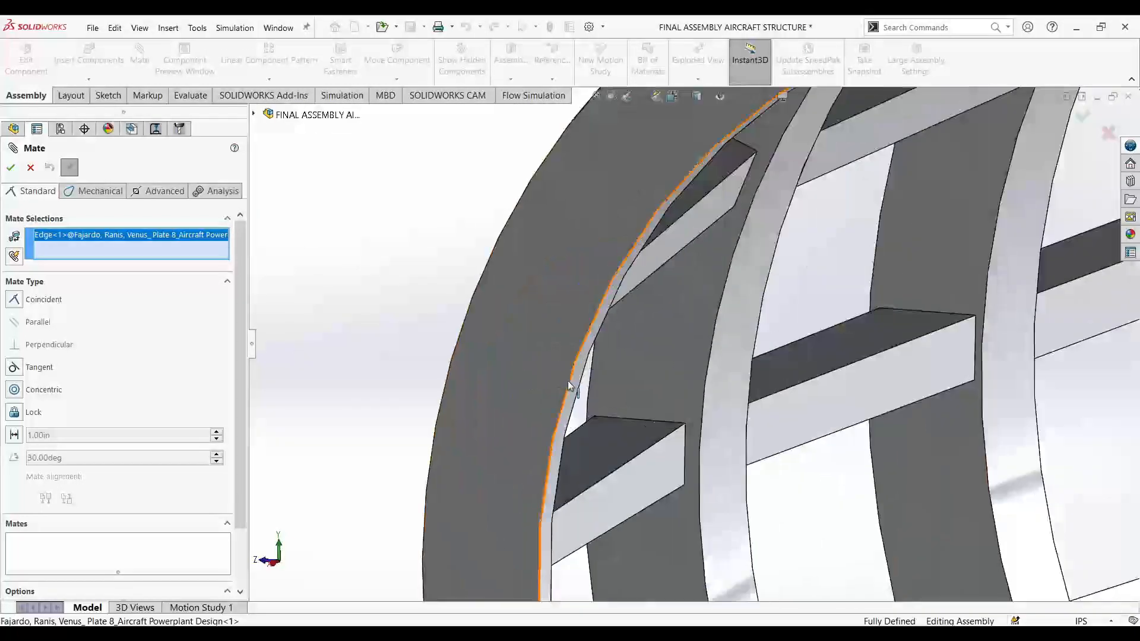
left_click(569, 382)
scroll(570, 374, "up", 8)
left_click(10, 167)
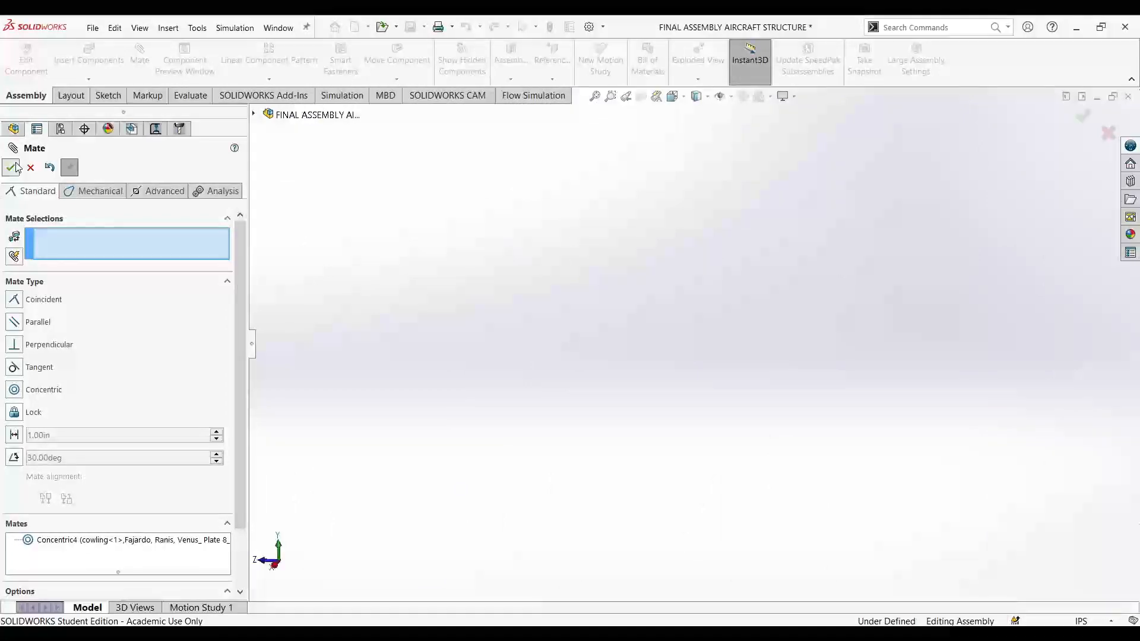
left_click(598, 98)
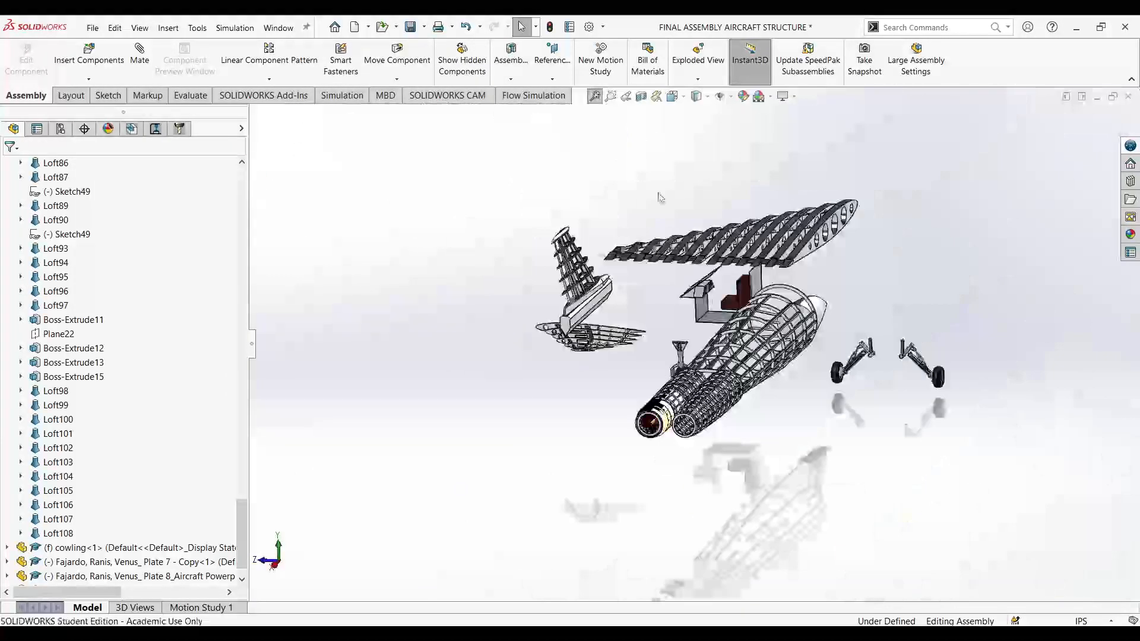
left_click(493, 419)
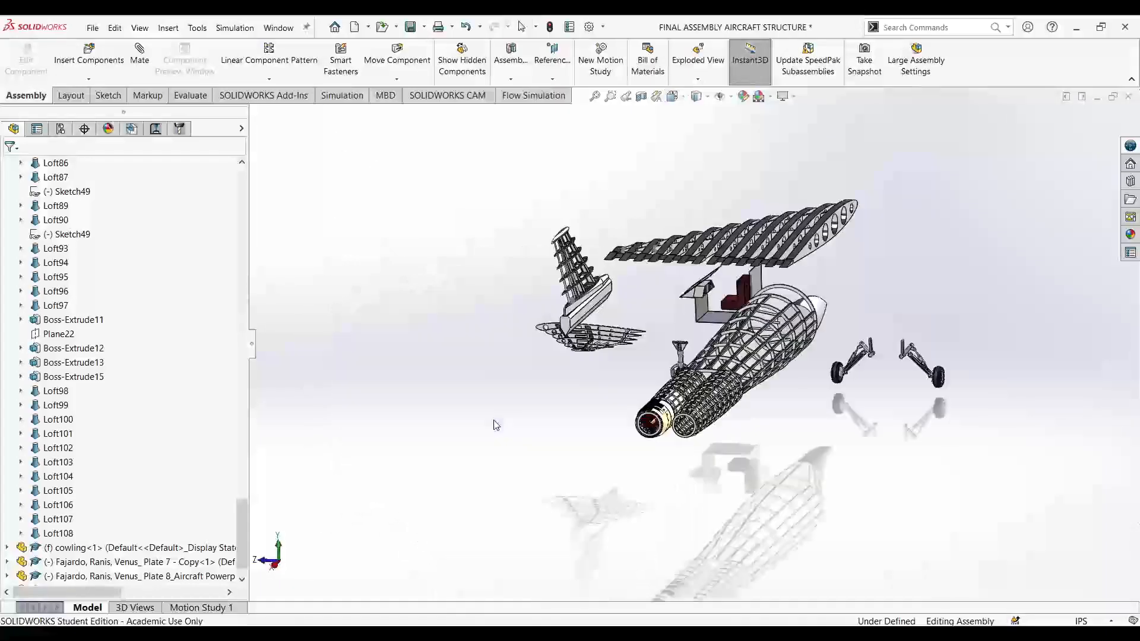
- Copy the Aircraft Powerplant component and place the copy in the neighbouring empty cowling
scroll(781, 329, "down", 6)
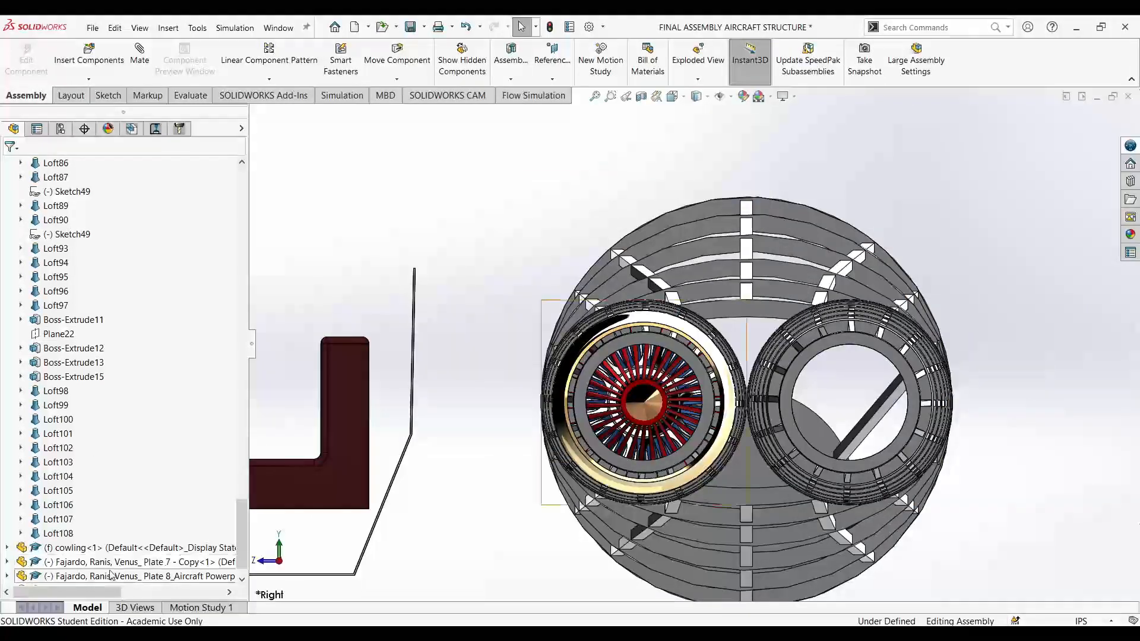
left_click(111, 575)
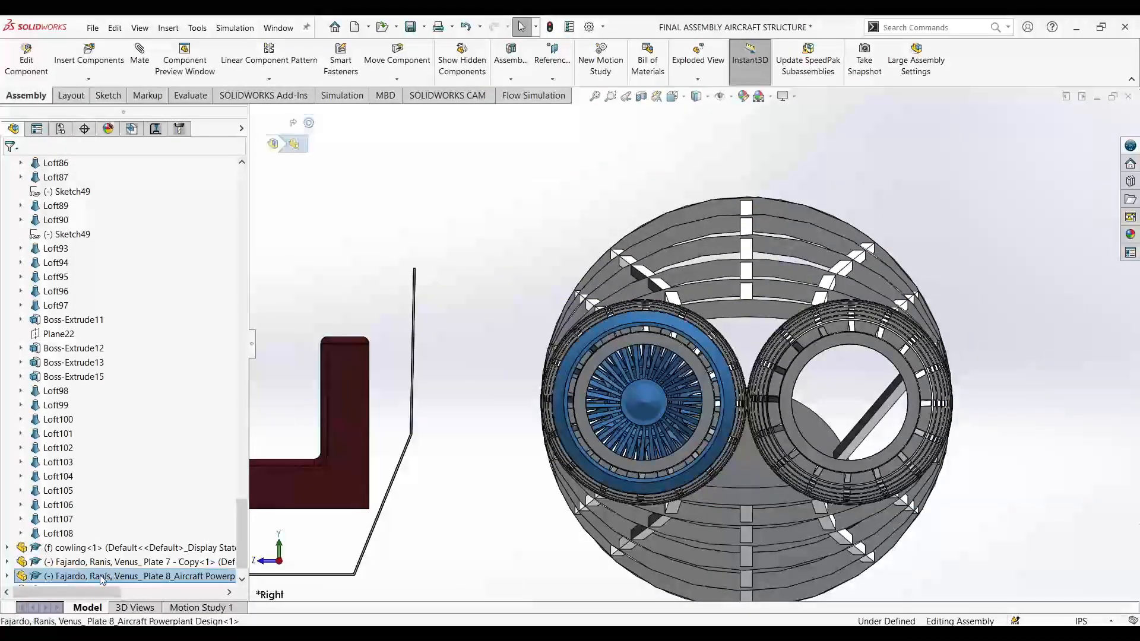
scroll(212, 479, "down", 1)
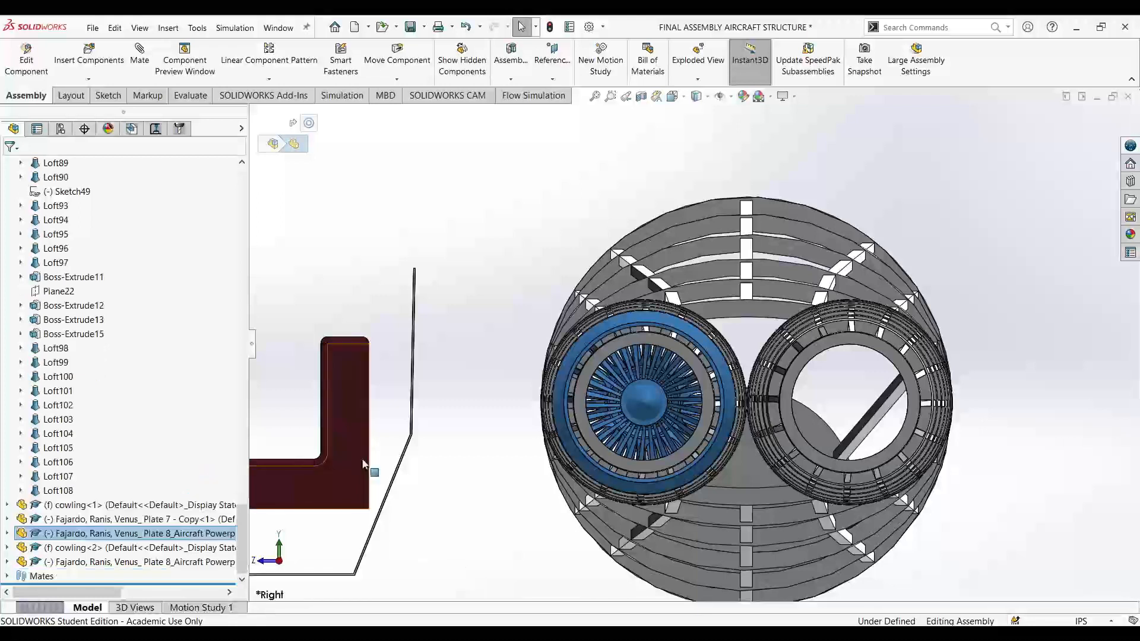
left_click_drag(652, 416, 863, 416)
scroll(982, 367, "down", 1)
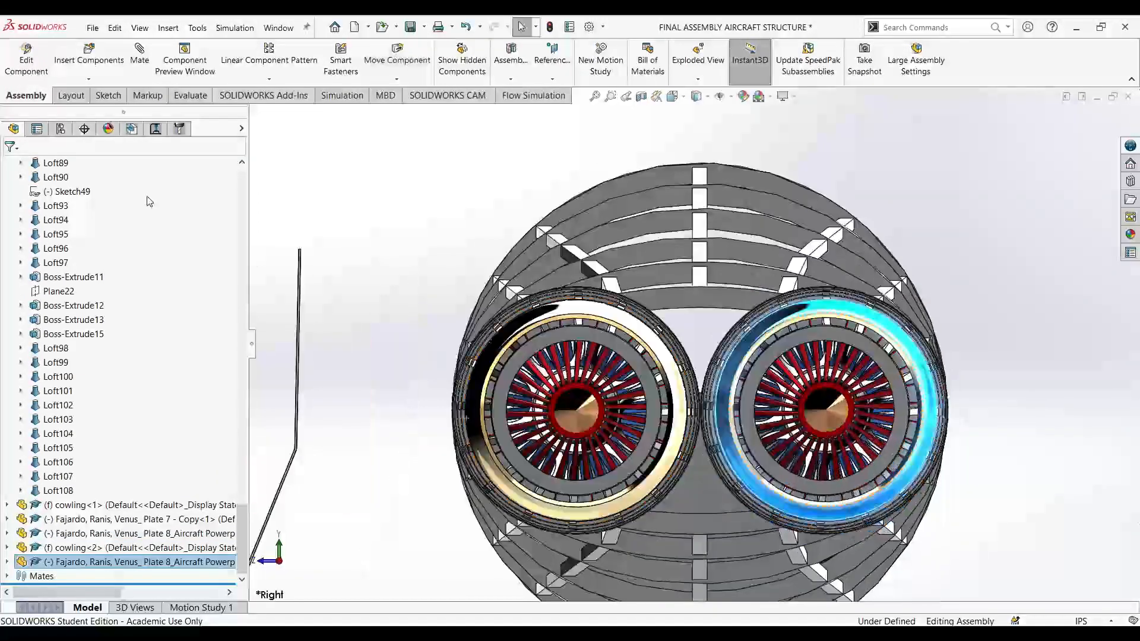
left_click(140, 59)
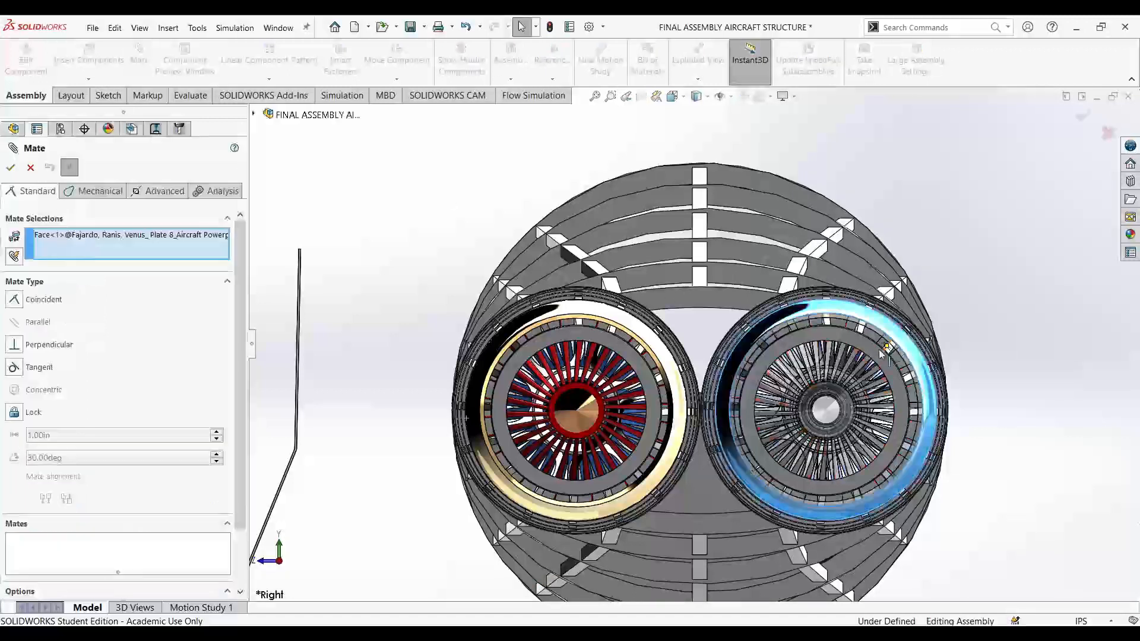
scroll(718, 322, "down", 5)
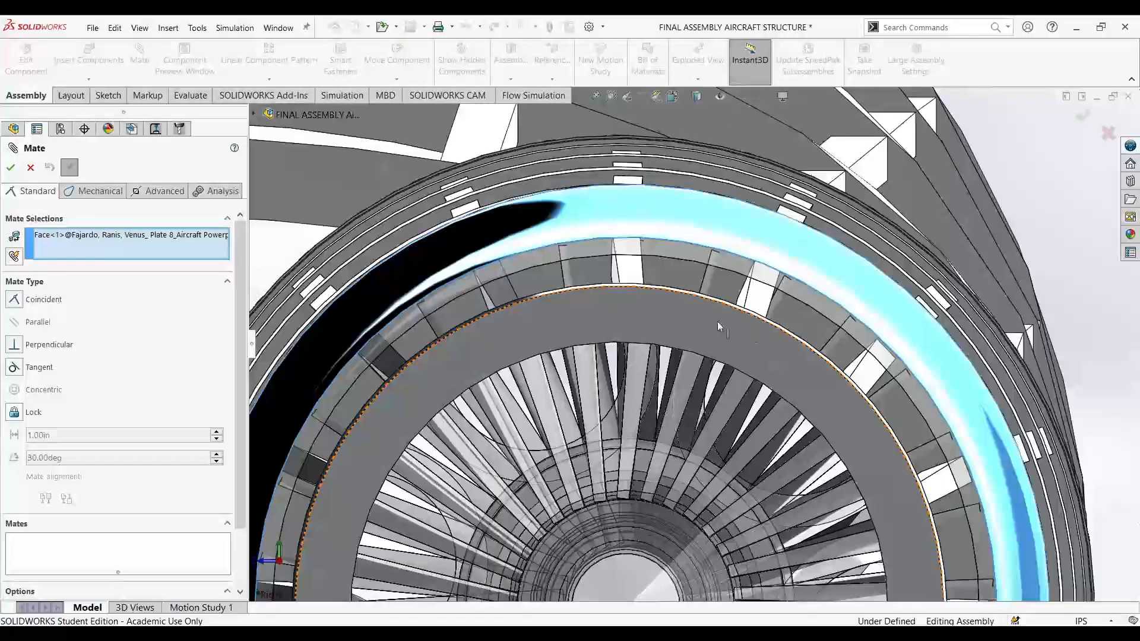
left_click(468, 389)
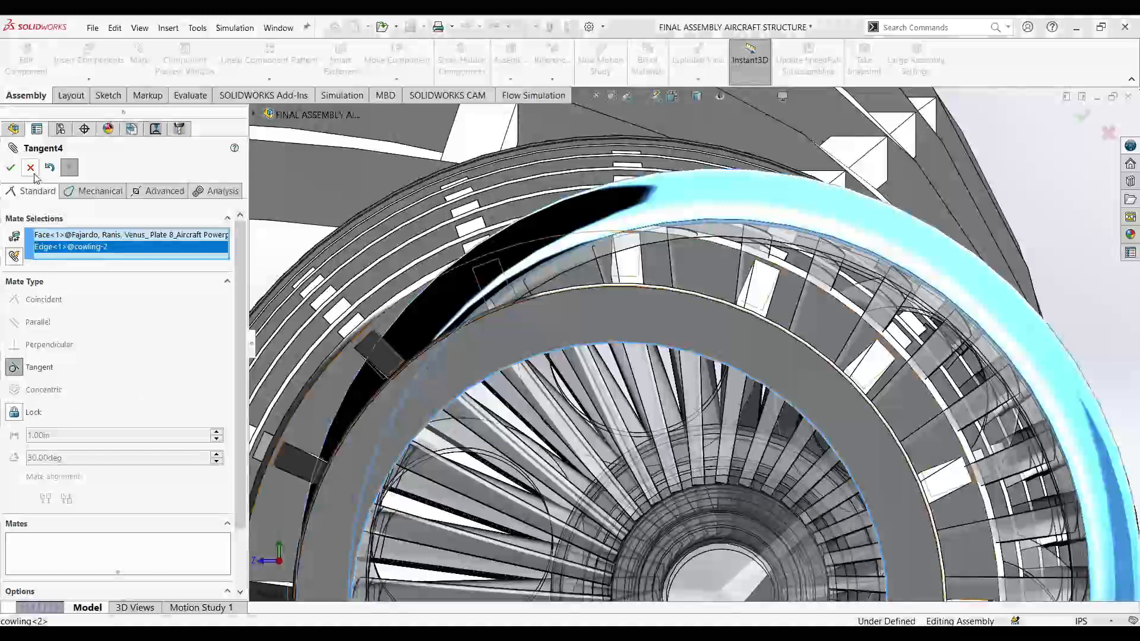
key("Escape")
- Add a Concentric mate between the second cowling's inner ring edge and the copied powerplant's circular rim edge
scroll(509, 370, "up", 4)
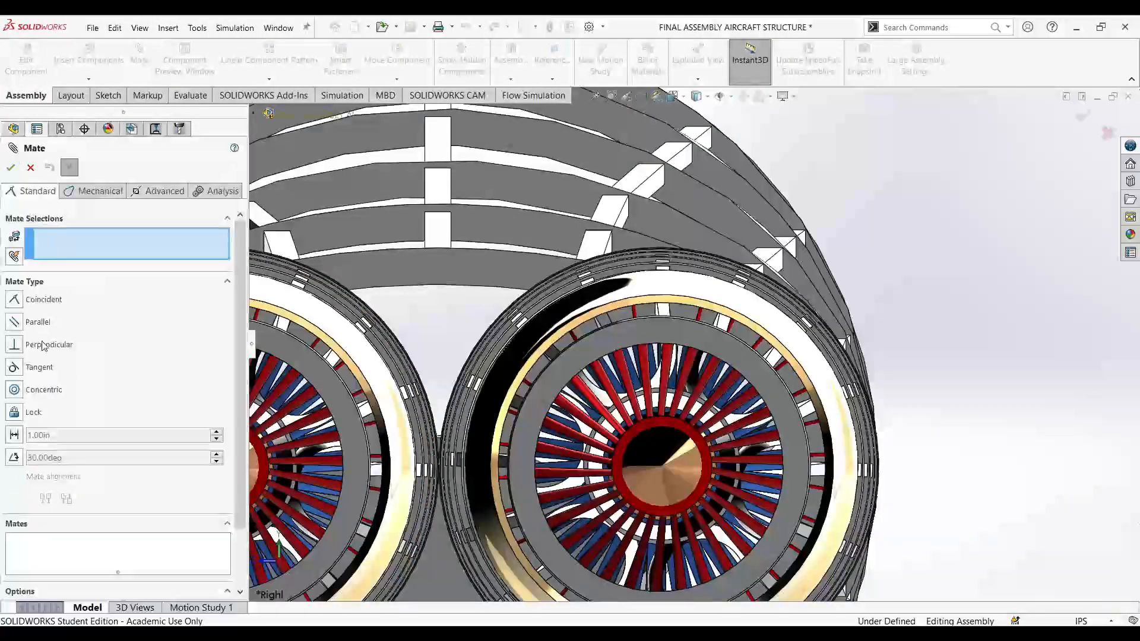
scroll(582, 410, "down", 5)
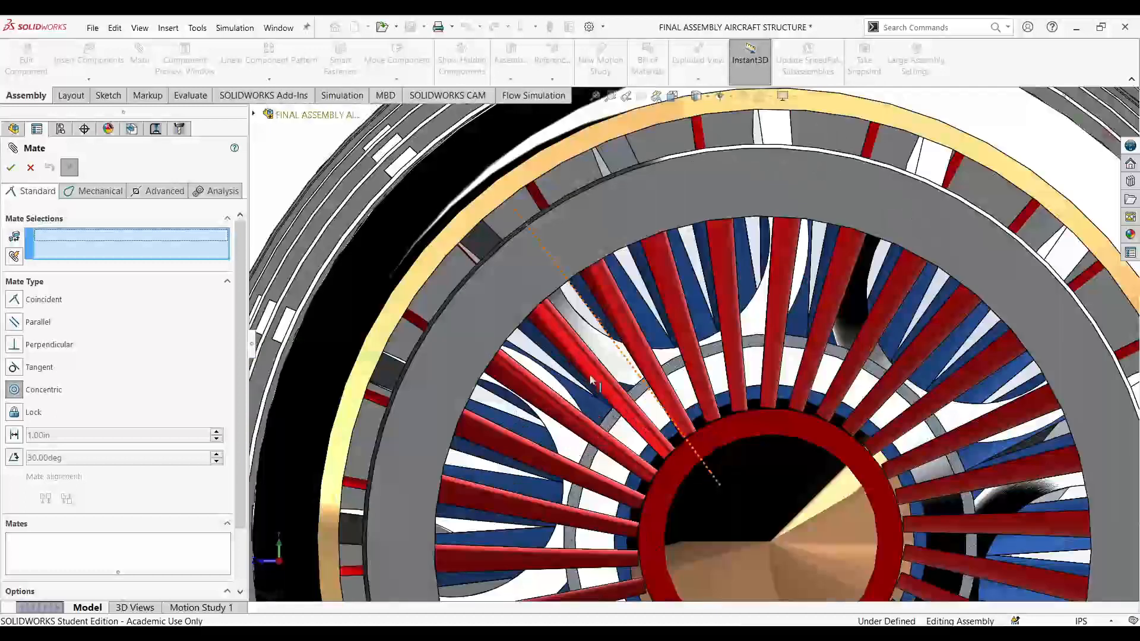
left_click(517, 330)
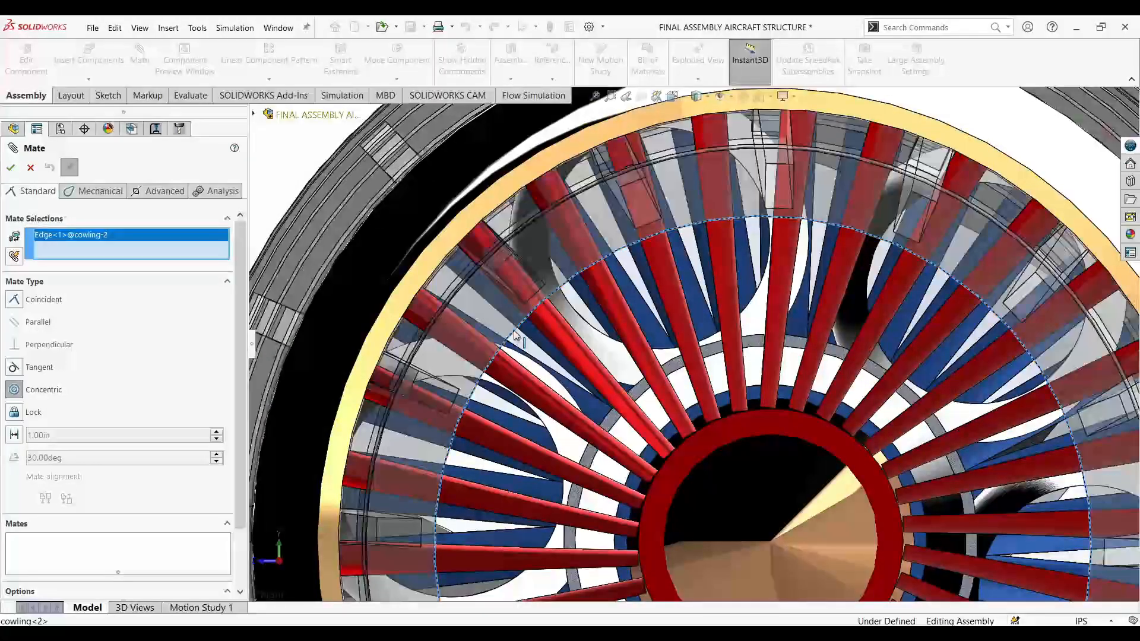
left_click(411, 309)
left_click(11, 168)
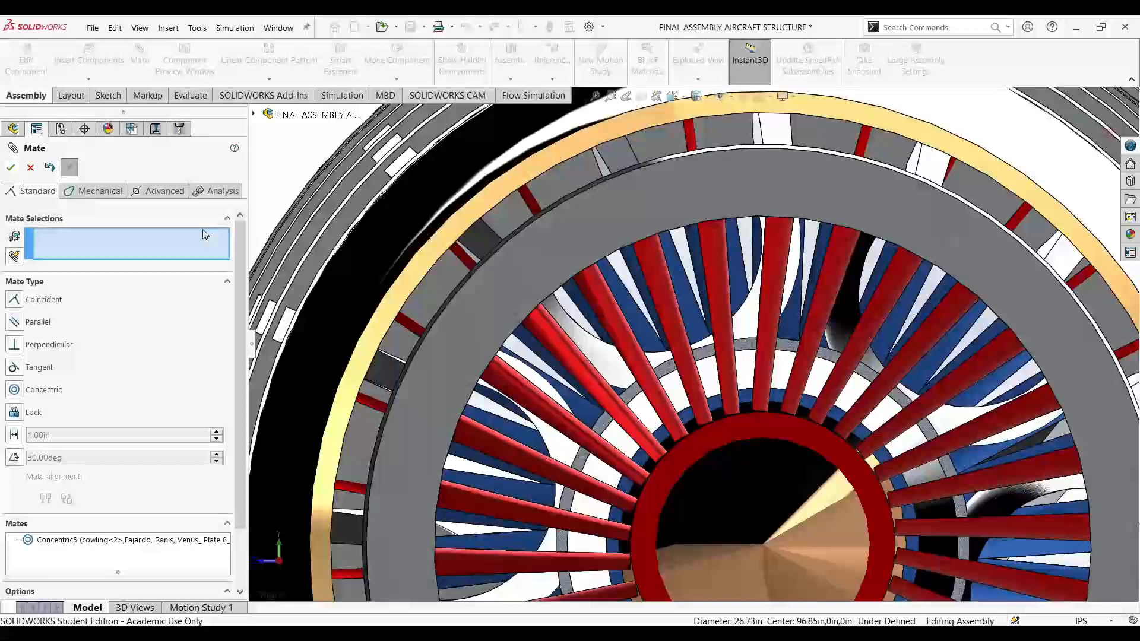
- In the back view, slide both powerplants along their axes deeper into the cowlings with Move Component
left_click(672, 96)
left_click(854, 366)
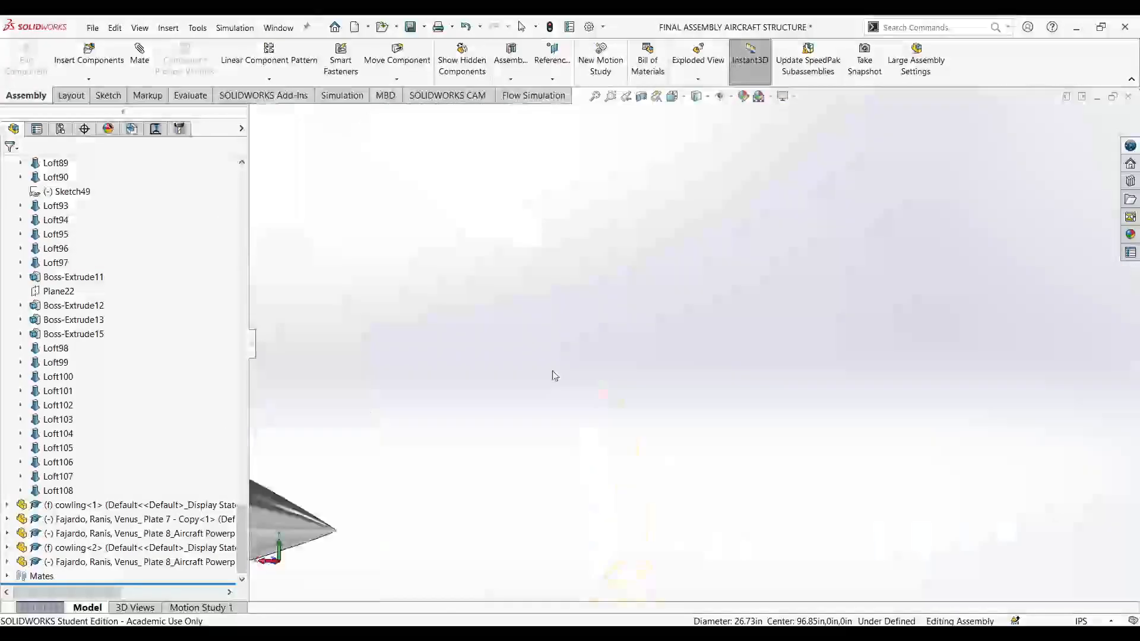
left_click(397, 59)
scroll(460, 355, "down", 3)
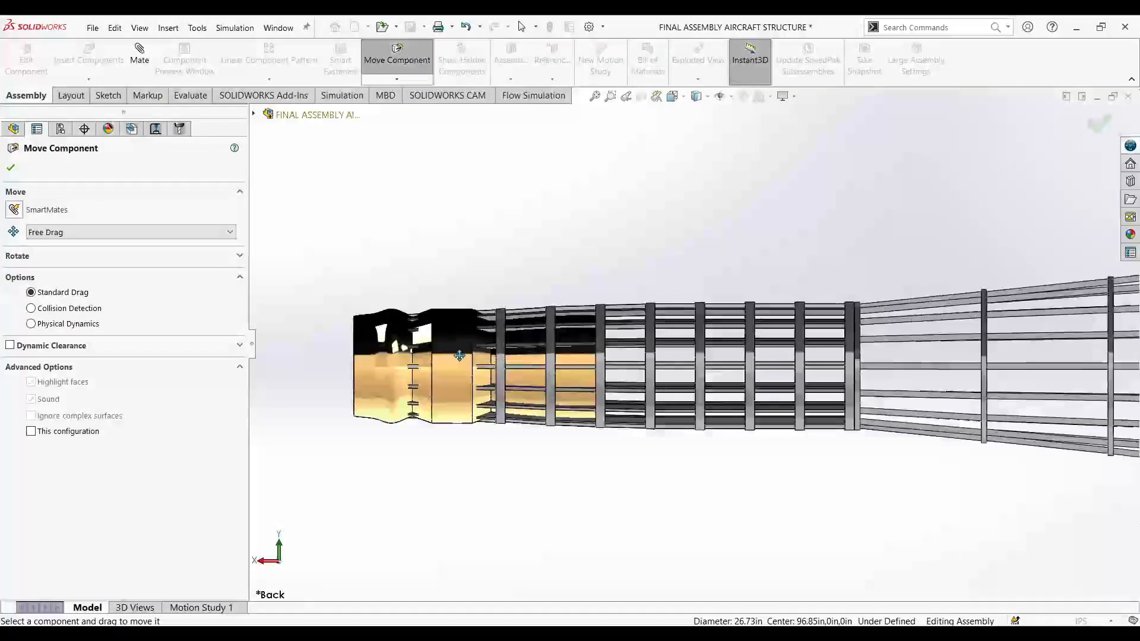
left_click_drag(500, 365, 641, 366)
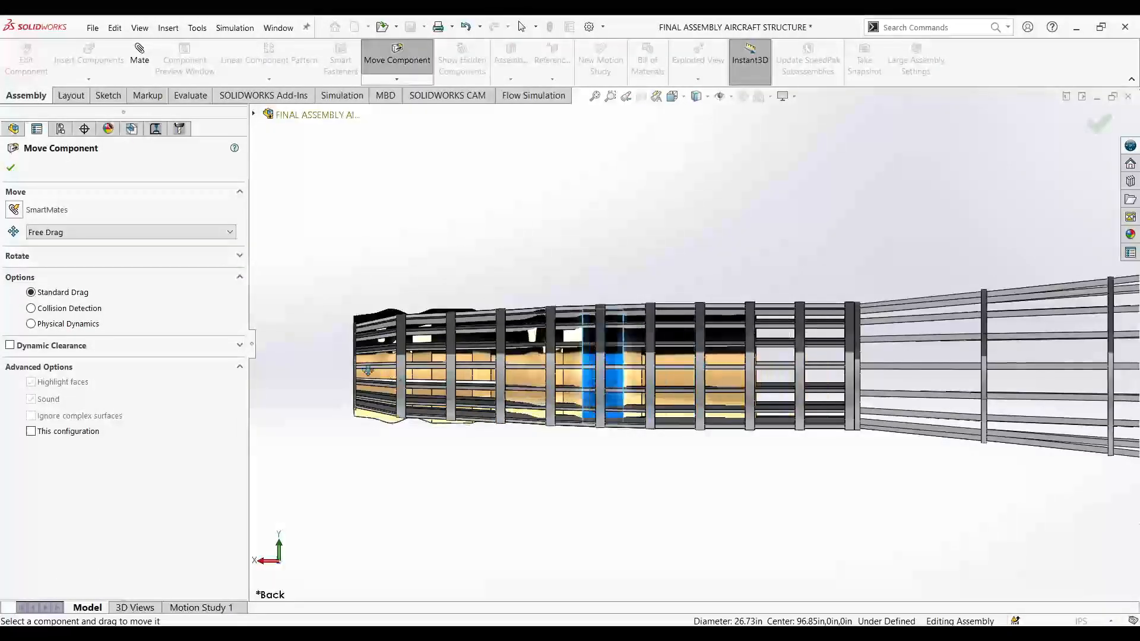
left_click_drag(368, 357, 543, 353)
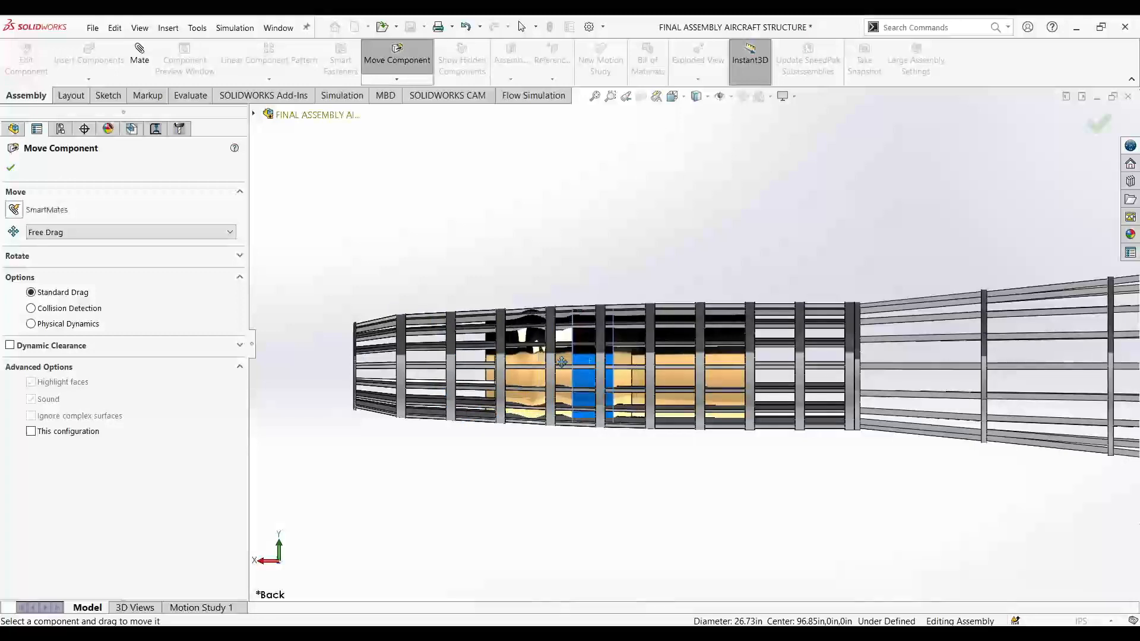
- Fine-adjust one powerplant's axial position so its end edge lines up with the other powerplant's, and finish moving
scroll(572, 362, "down", 2)
scroll(549, 369, "down", 2)
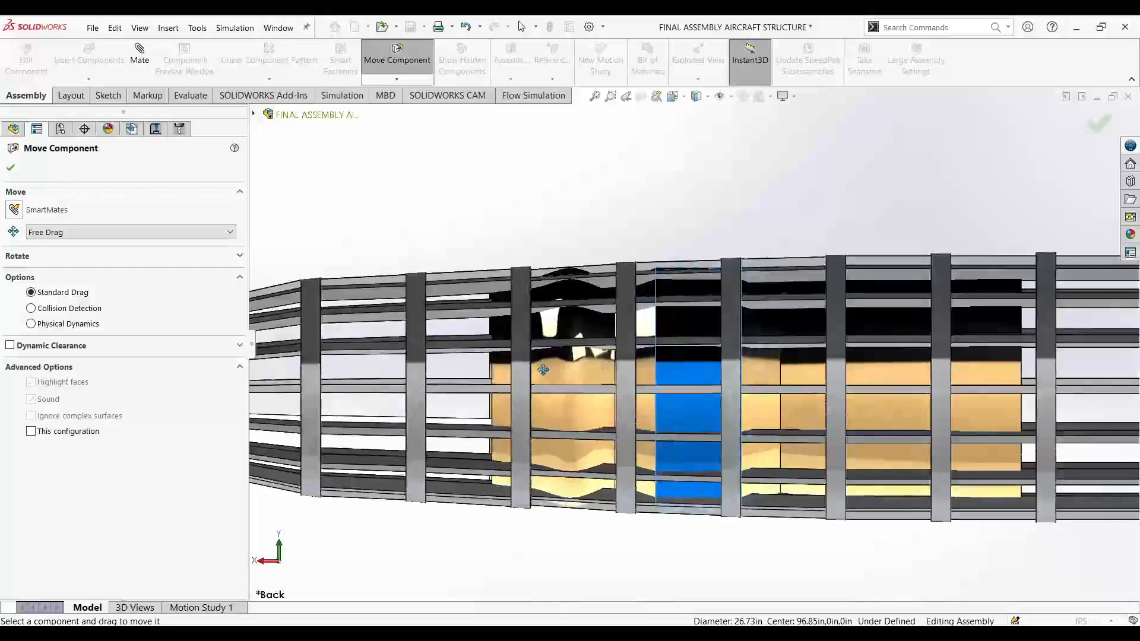
scroll(544, 366, "down", 3)
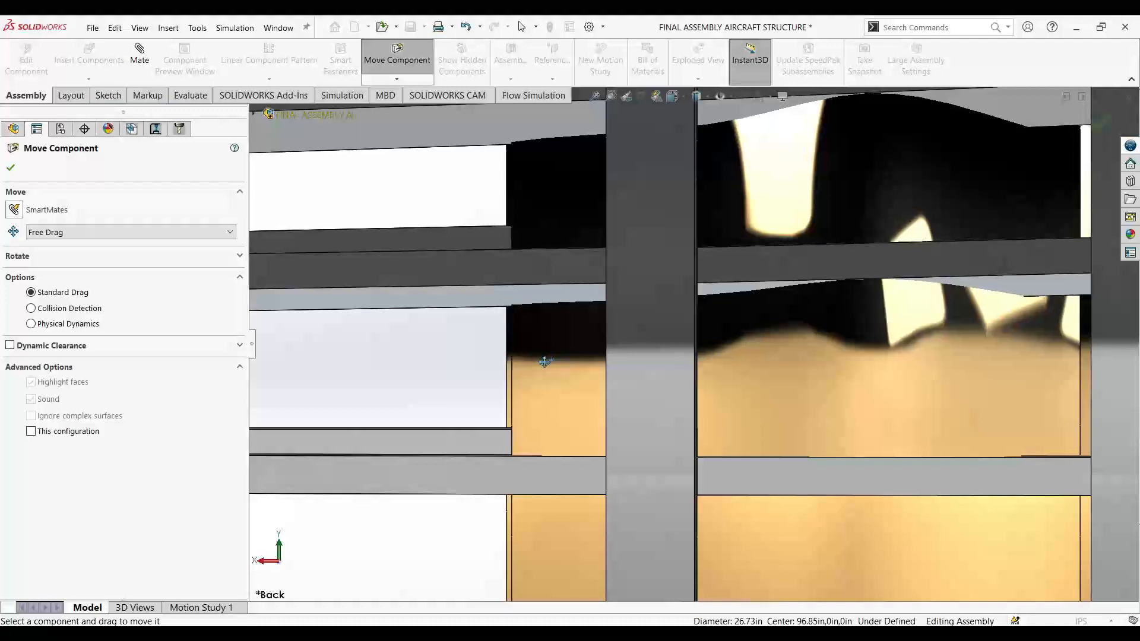
scroll(617, 368, "down", 3)
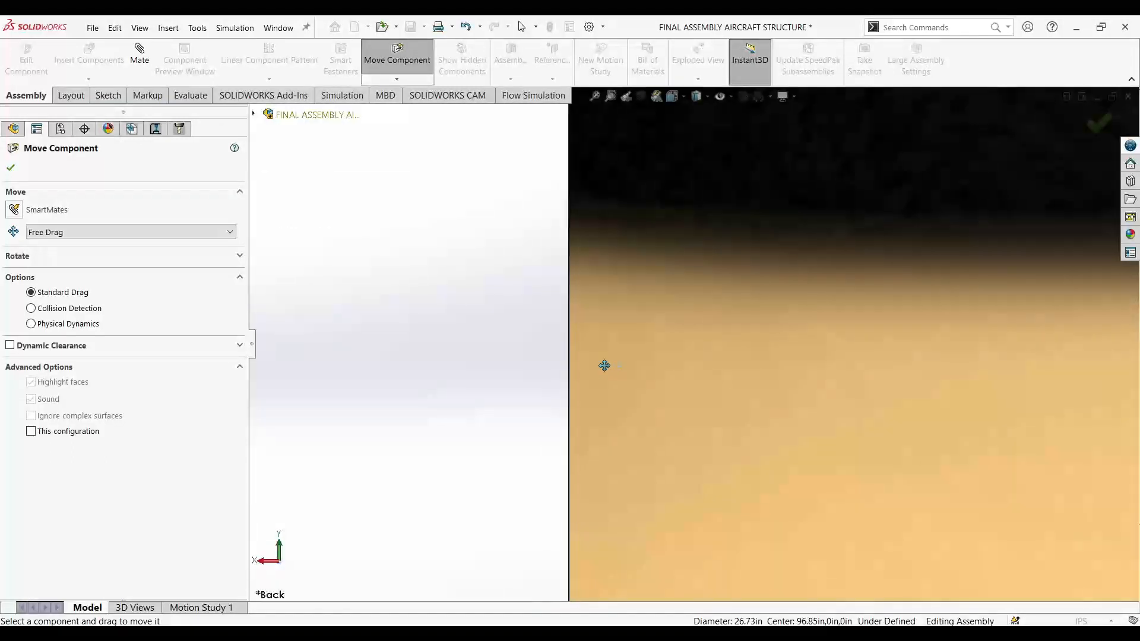
scroll(597, 371, "down", 3)
left_click_drag(562, 369, 637, 368)
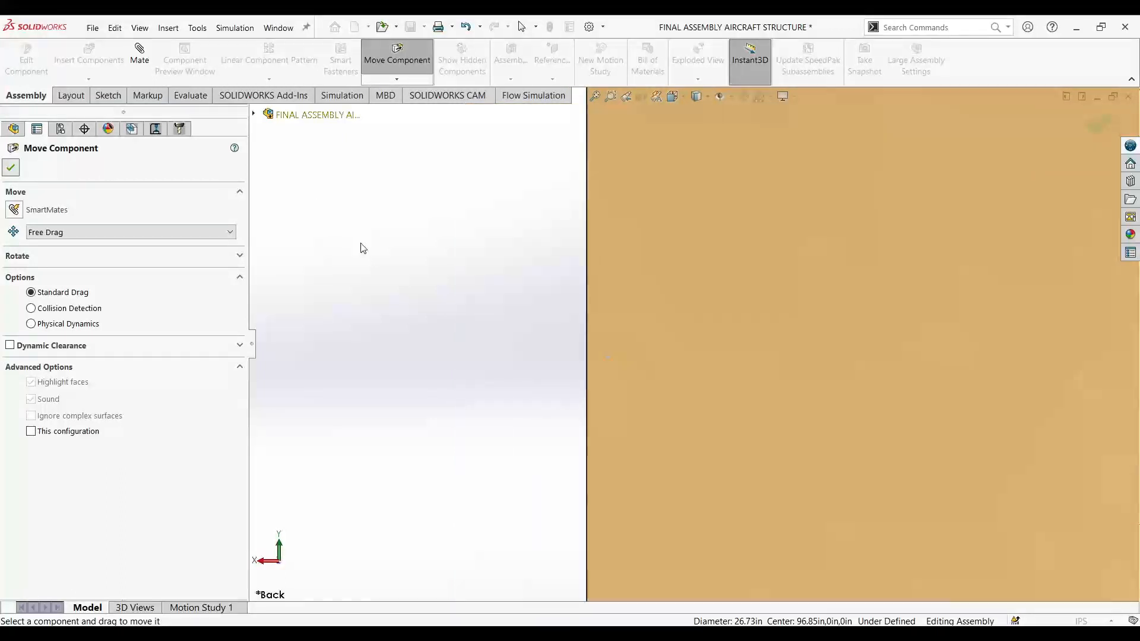
- Add a Parallel mate between the front rim faces of the two powerplants inside the cowlings
left_click(139, 59)
left_click(598, 103)
scroll(534, 341, "down", 10)
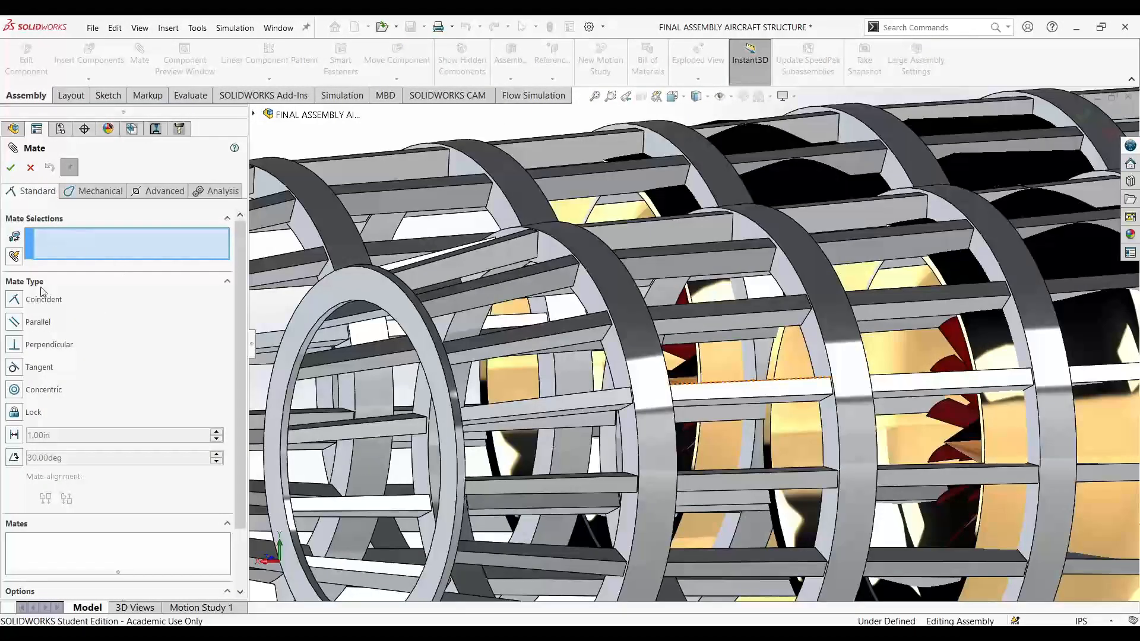
left_click(39, 327)
scroll(834, 402, "down", 5)
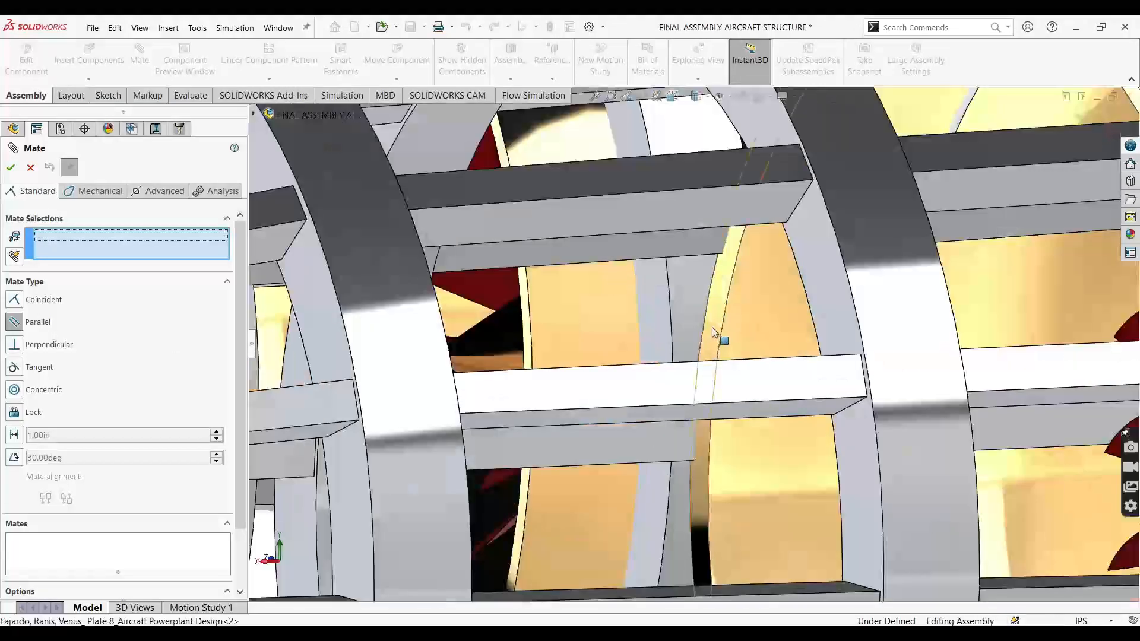
left_click(712, 326)
left_click(529, 326)
left_click(11, 168)
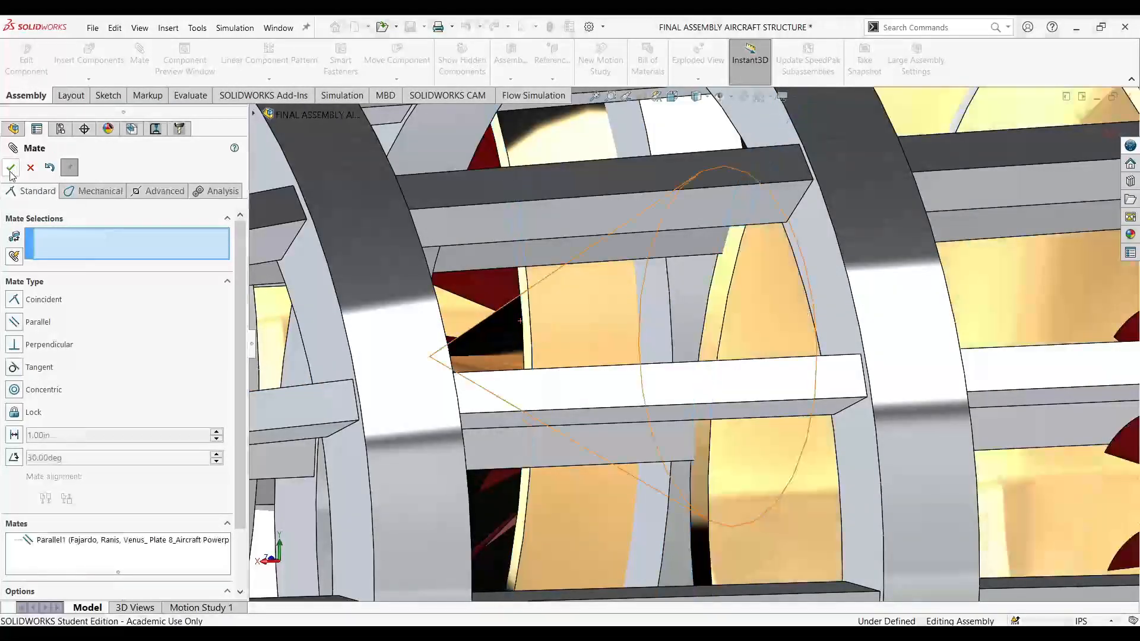
scroll(449, 252, "up", 5)
scroll(450, 252, "up", 5)
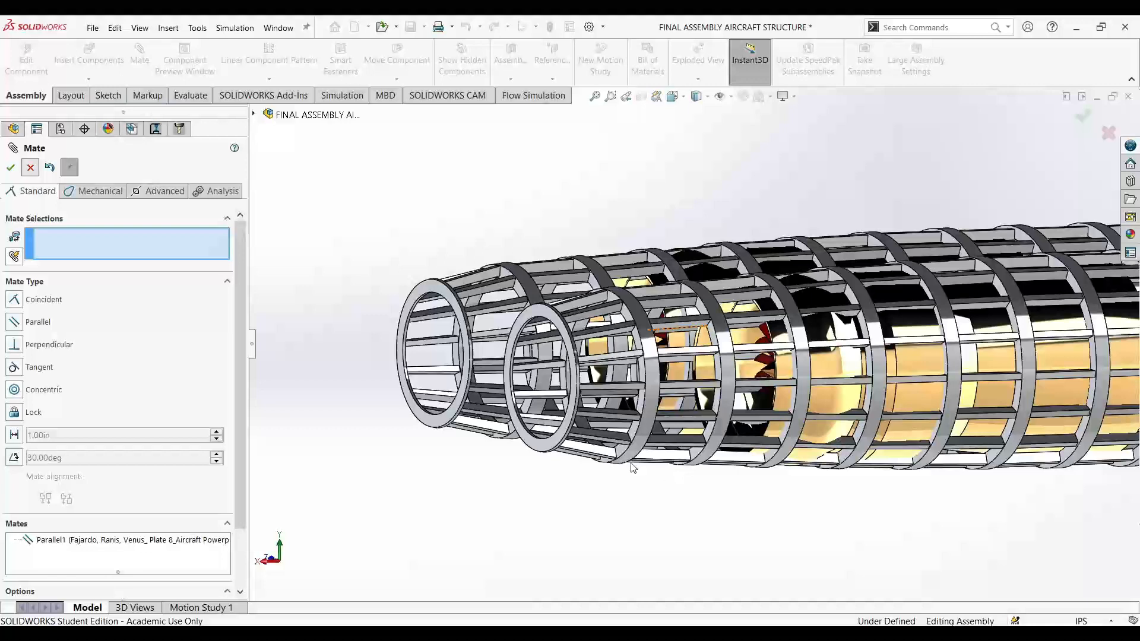
- Close the Mate command and fix both powerplants in place inside their cowlings
middle_click_drag(631, 477, 595, 510)
scroll(714, 265, "down", 5)
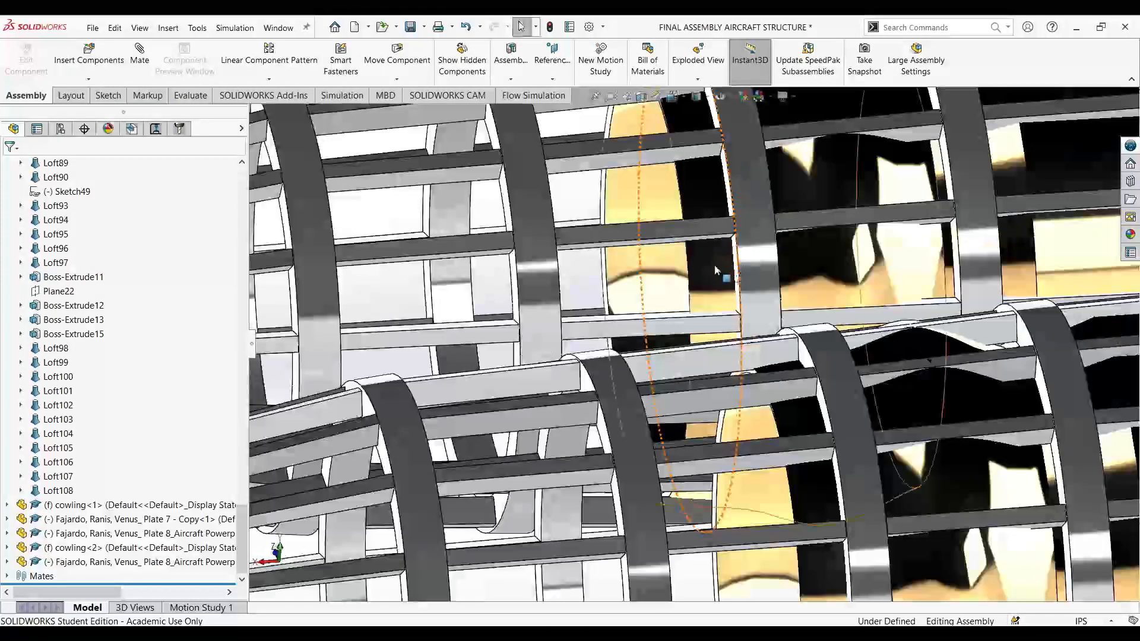
left_click(714, 265)
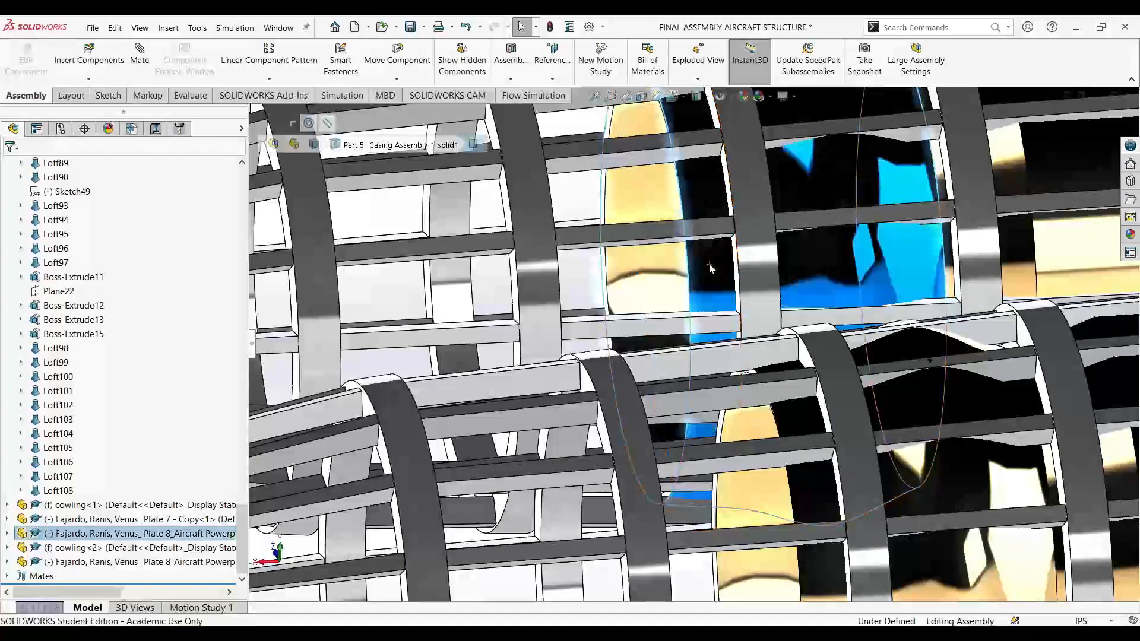
left_click(801, 473)
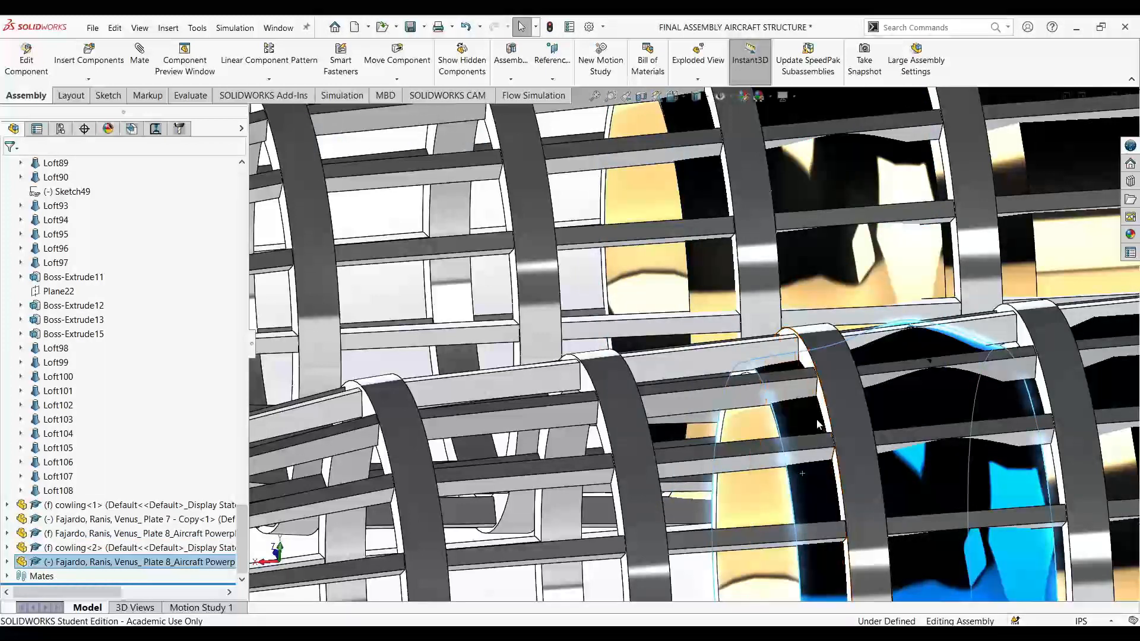
scroll(825, 463, "up", 2)
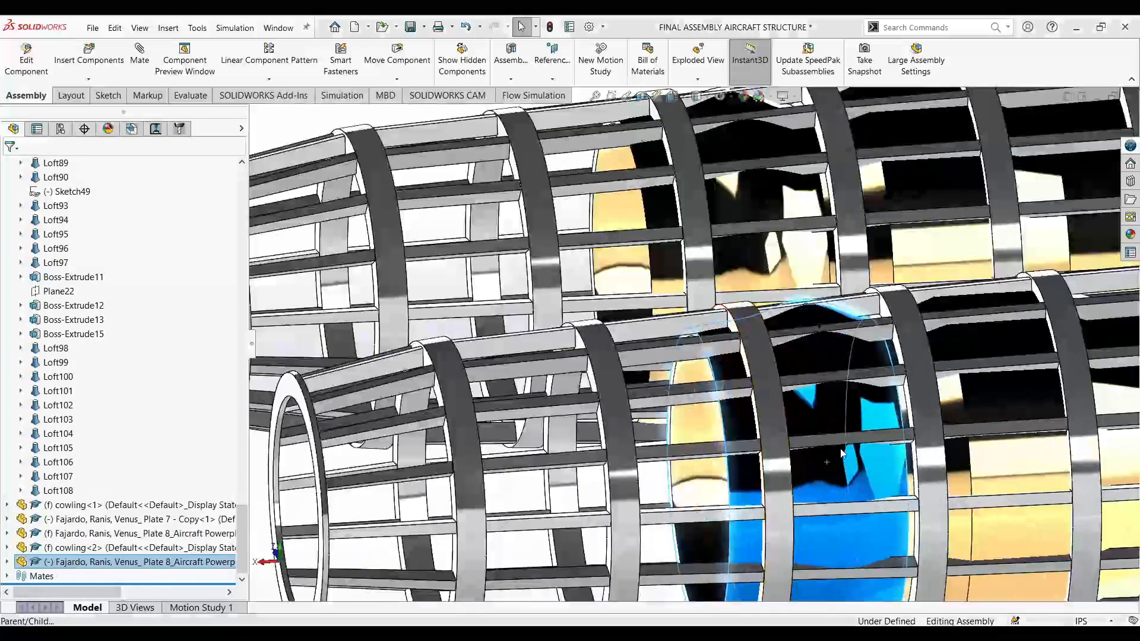
left_click(868, 344)
left_click(662, 492)
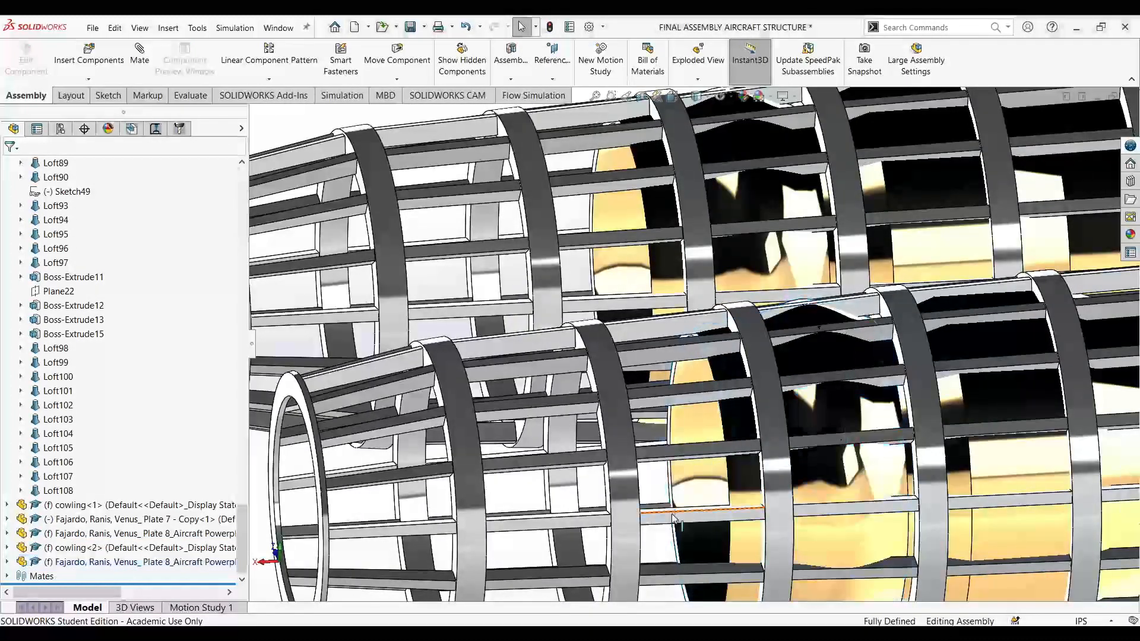
- In the right view, move the vertical stabilizer sideways with Move Component so it stands centred above the fuselage
scroll(823, 390, "up", 10)
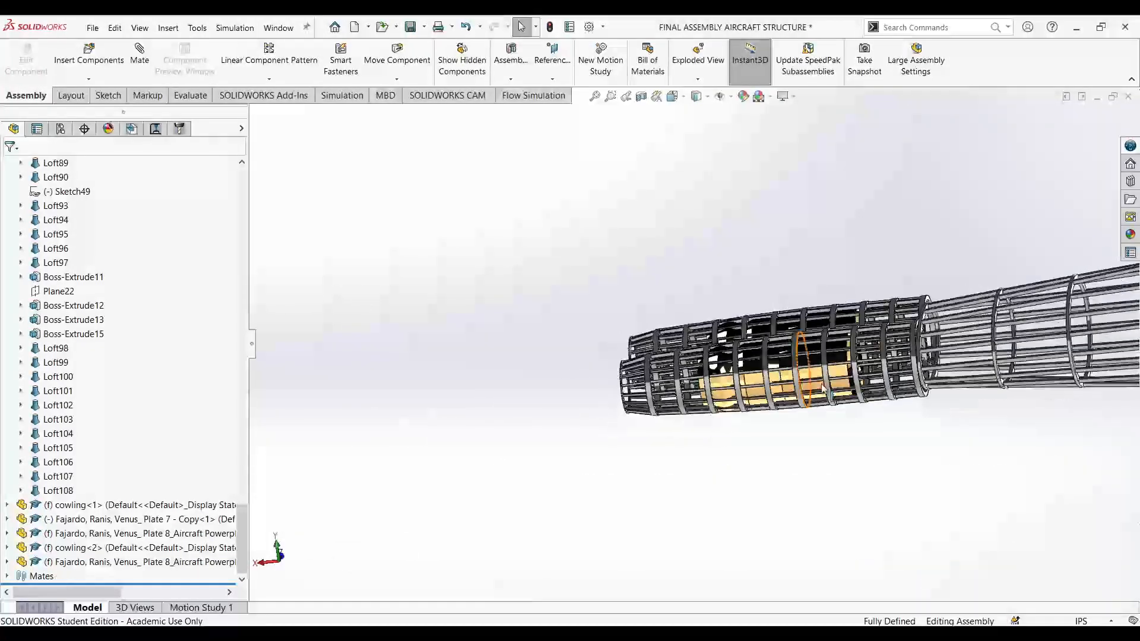
scroll(725, 376, "down", 5)
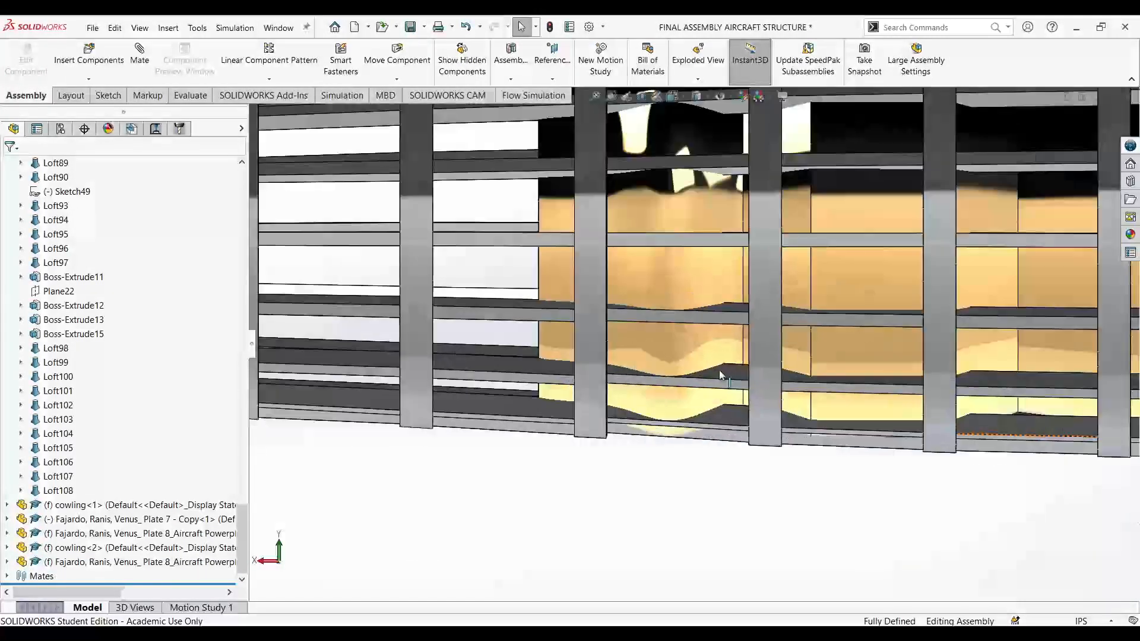
scroll(729, 376, "up", 5)
middle_click_drag(720, 402, 814, 440)
key("ctrl+4")
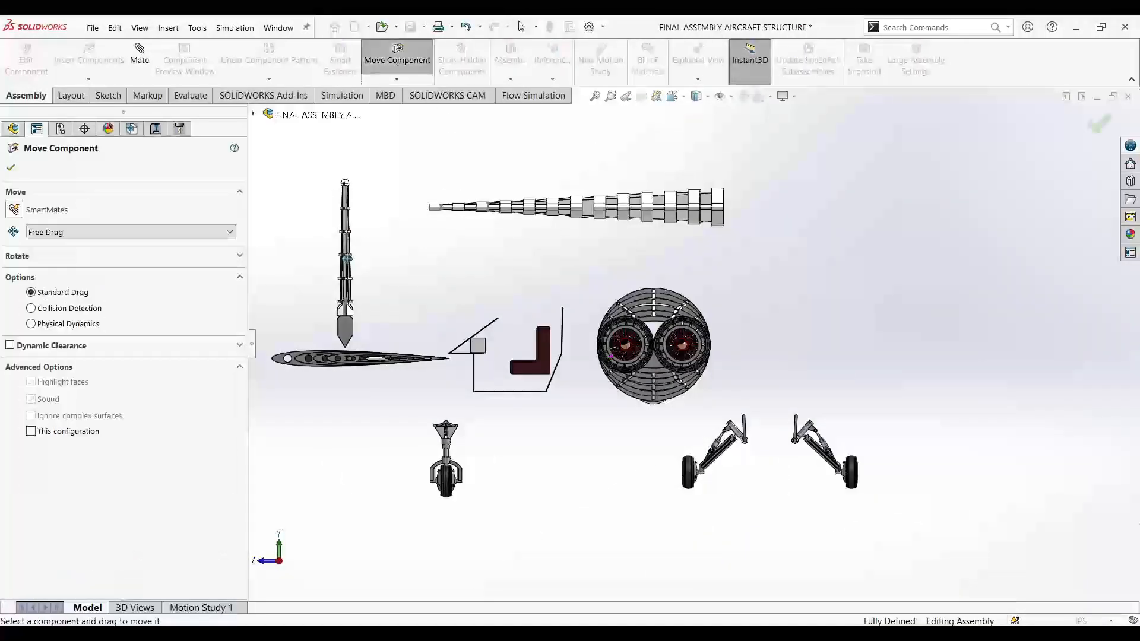
left_click_drag(345, 255, 579, 245)
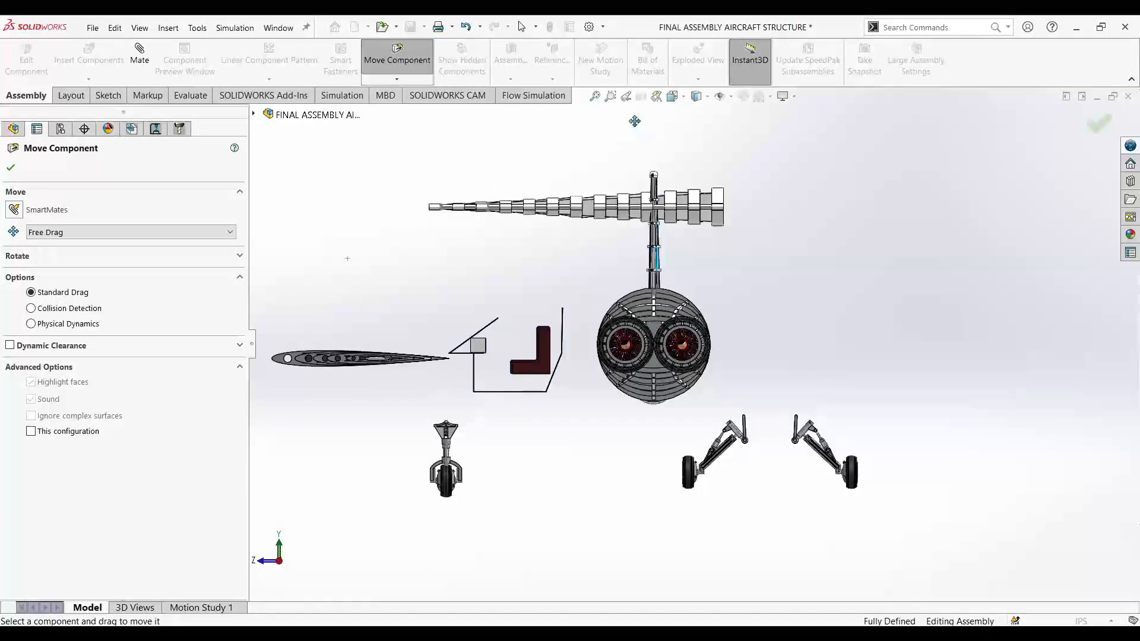
- In the front view, move the wing and horizontal stabilizer to the fuselage's mid-height, with the stabilizer just ahead of the cowlings
left_click(696, 98)
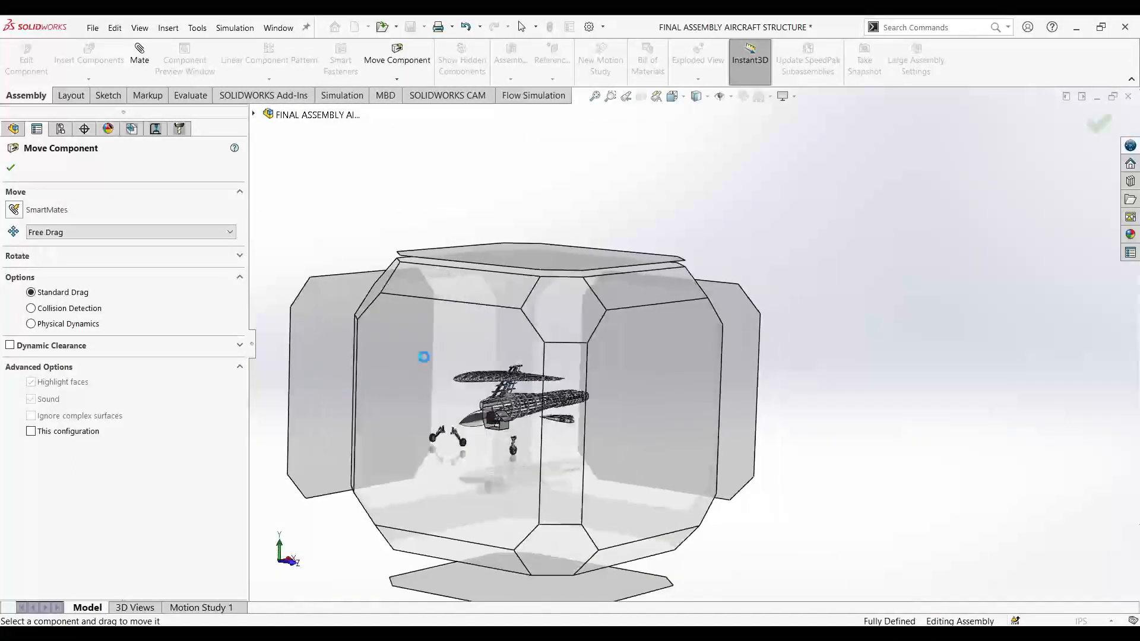
left_click(467, 350)
middle_click_drag(684, 428, 561, 436)
left_click(684, 102)
left_click(586, 338)
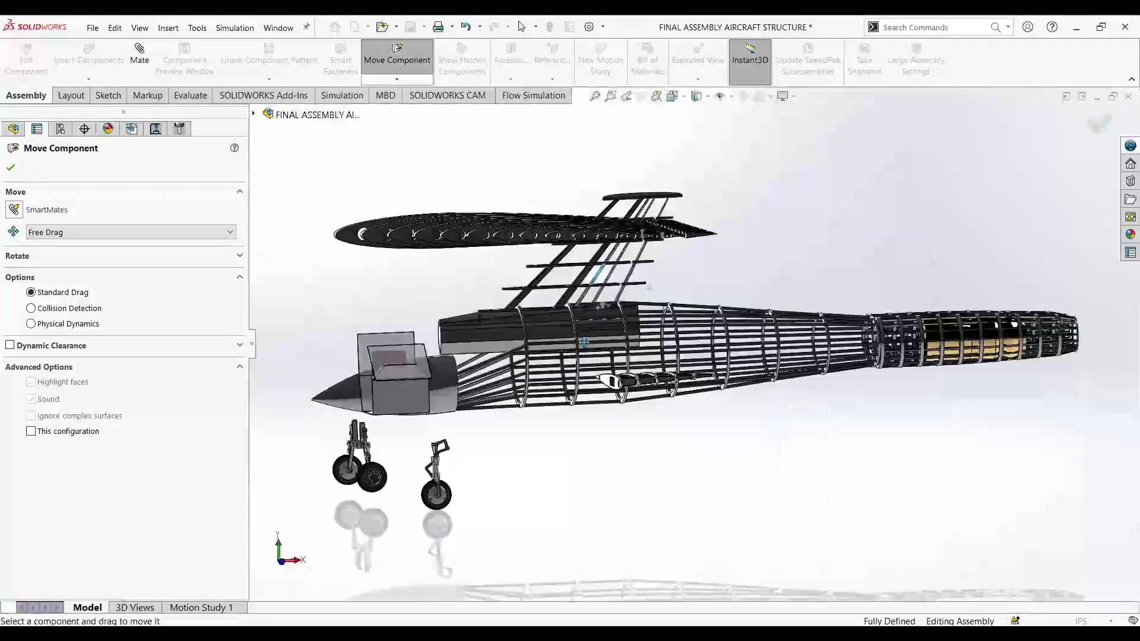
scroll(904, 280, "down", 4)
scroll(629, 284, "up", 1)
left_click_drag(313, 272, 939, 326)
scroll(489, 439, "up", 3)
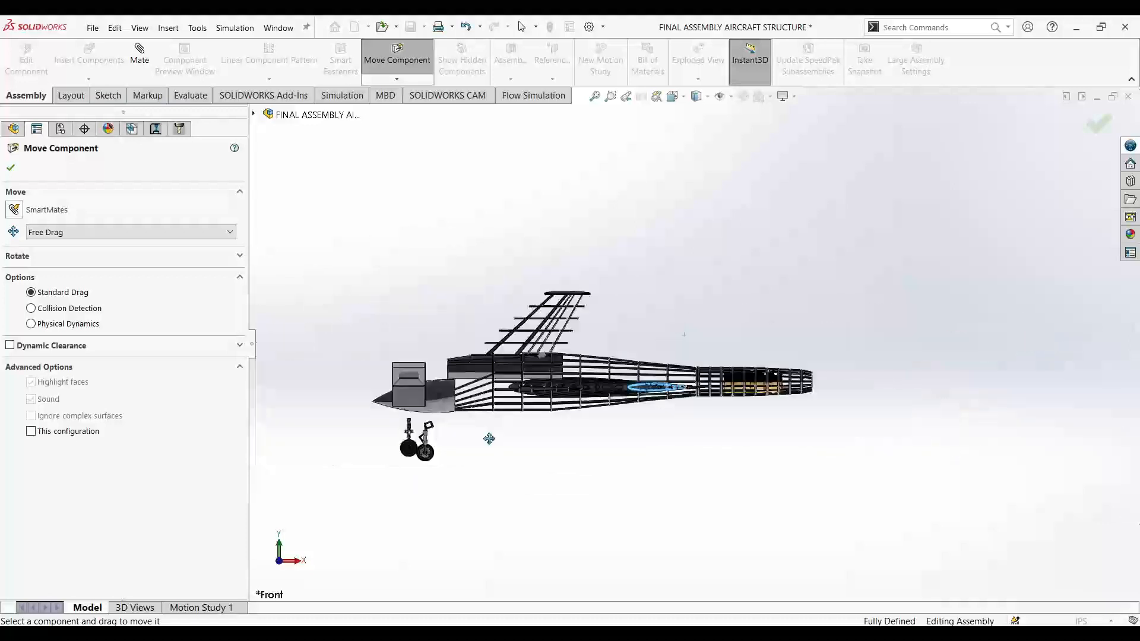
- Move the vertical stabilizer aft over the cowlings until its base's rear end lines up with their rear rings, and finish moving
scroll(725, 293, "down", 5)
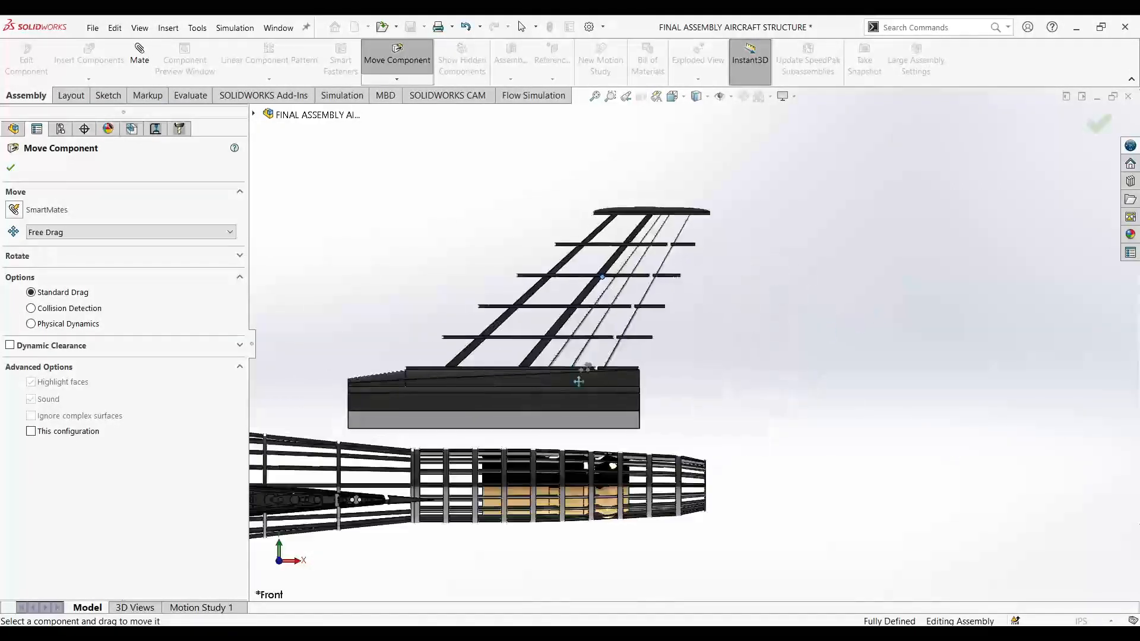
left_click_drag(614, 417, 612, 422)
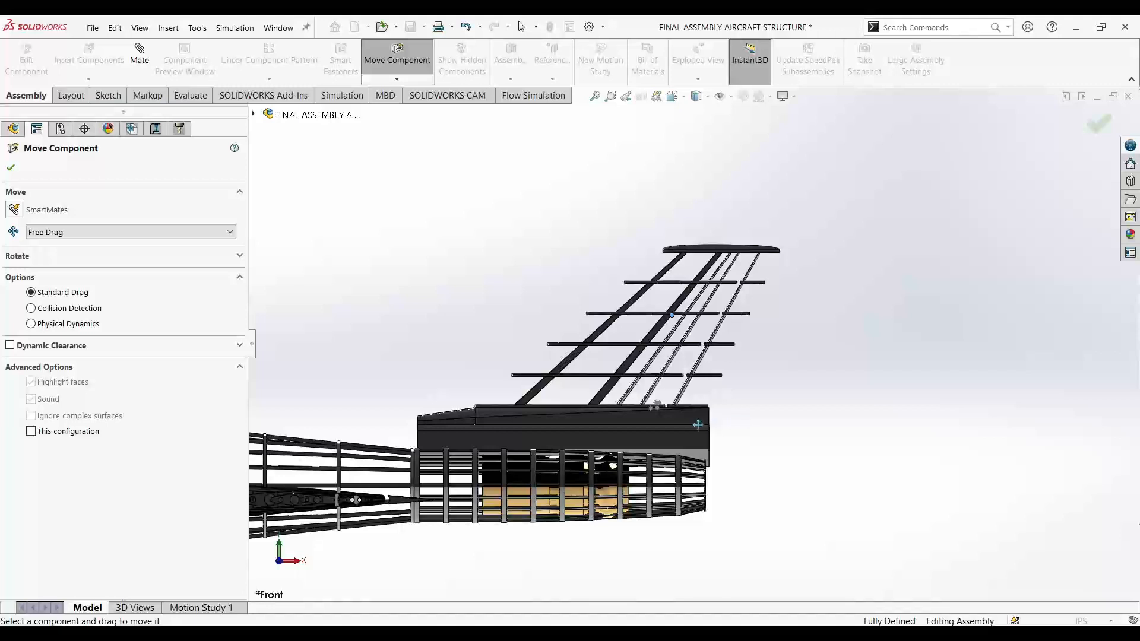
scroll(661, 462, "down", 5)
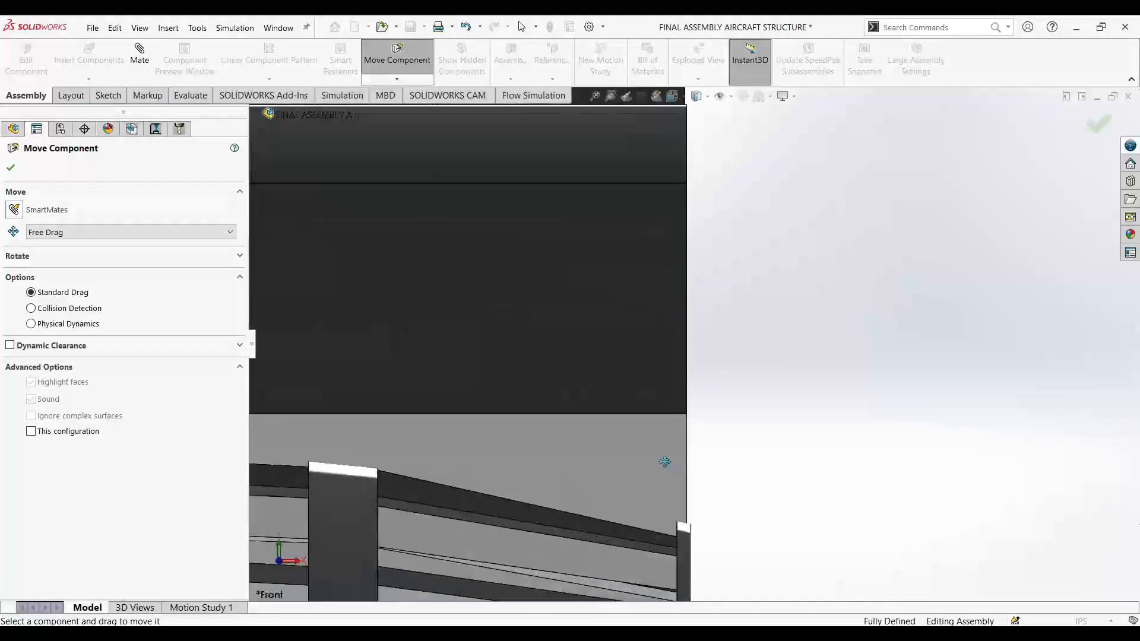
middle_click_drag(748, 483, 754, 487)
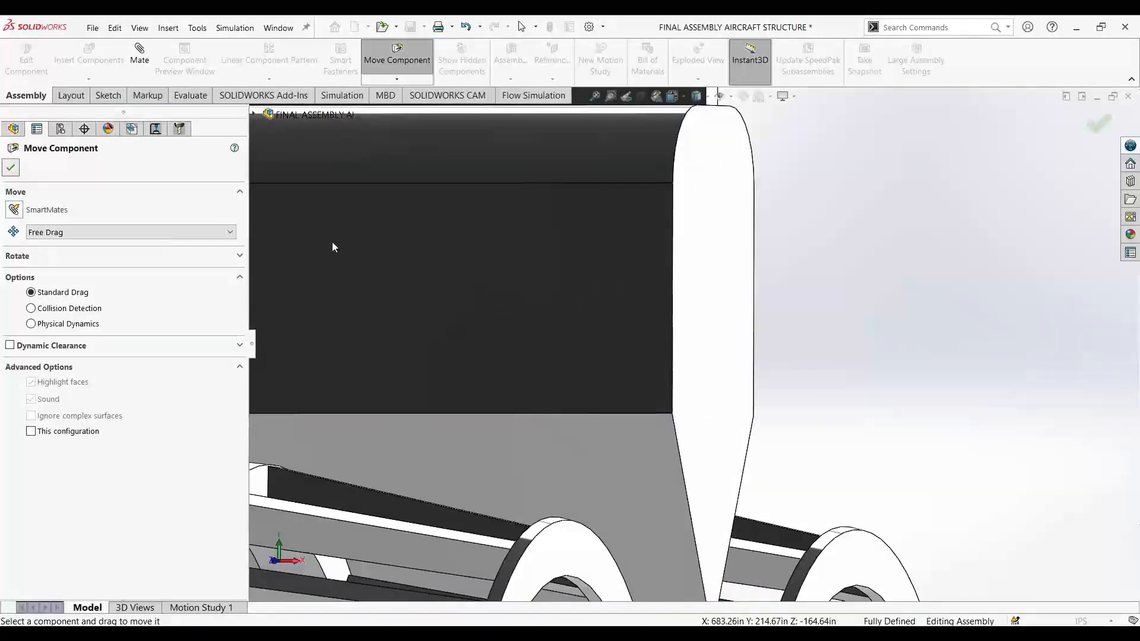
key("Escape")
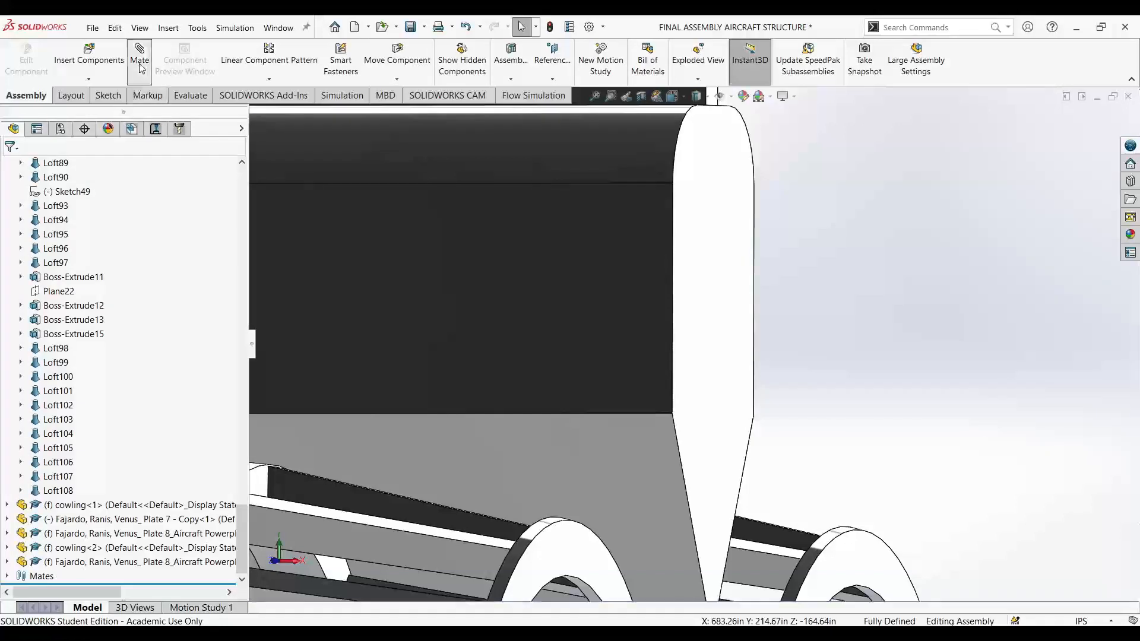
- Add a Coincident mate between the rear face of the vertical stabilizer's base and the first cowling's rear ring face
left_click(707, 390)
scroll(707, 389, "up", 2)
left_click(588, 510)
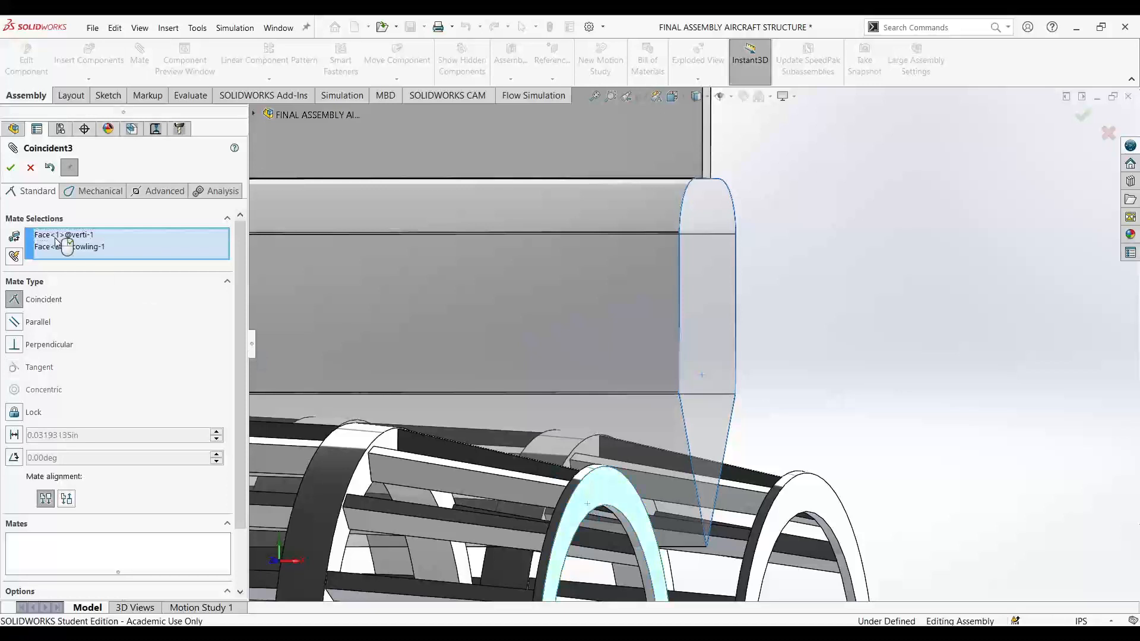
left_click(10, 168)
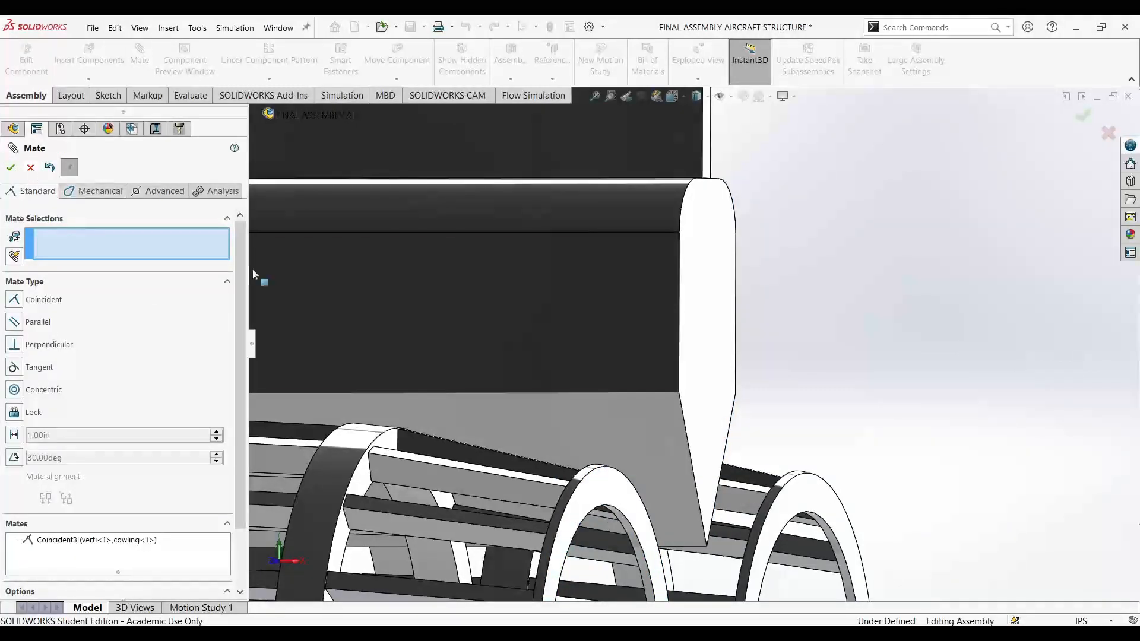
key("Escape")
- In the right view, lower the vertical stabilizer with Move Component so its pointed base sits between the two cowlings, and finish moving
scroll(547, 294, "up", 6)
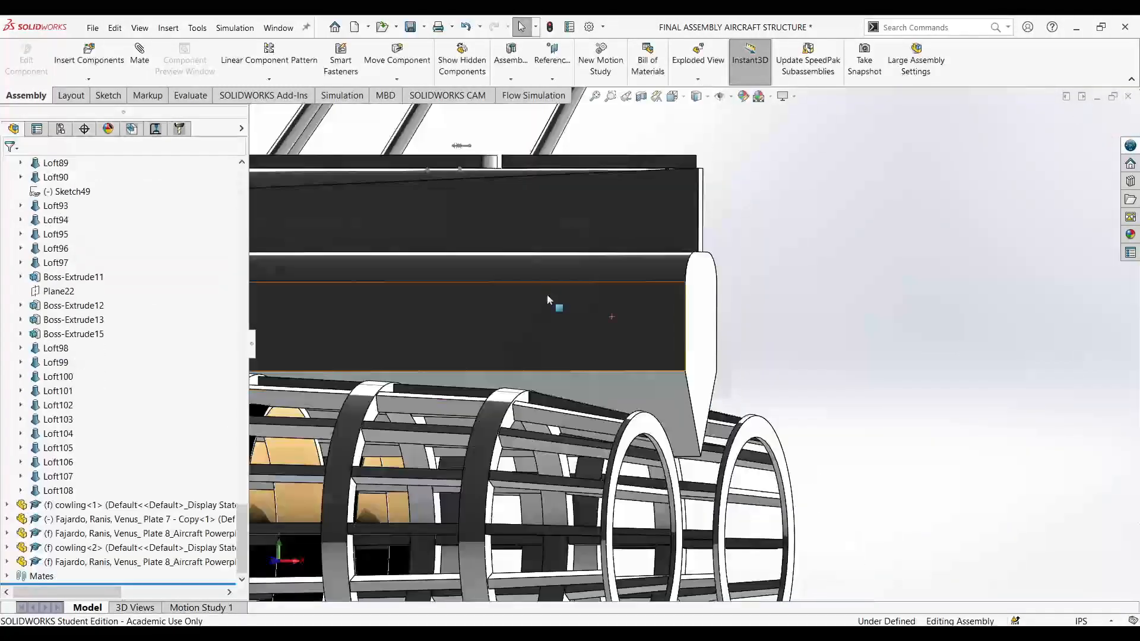
middle_click_drag(819, 381, 647, 196)
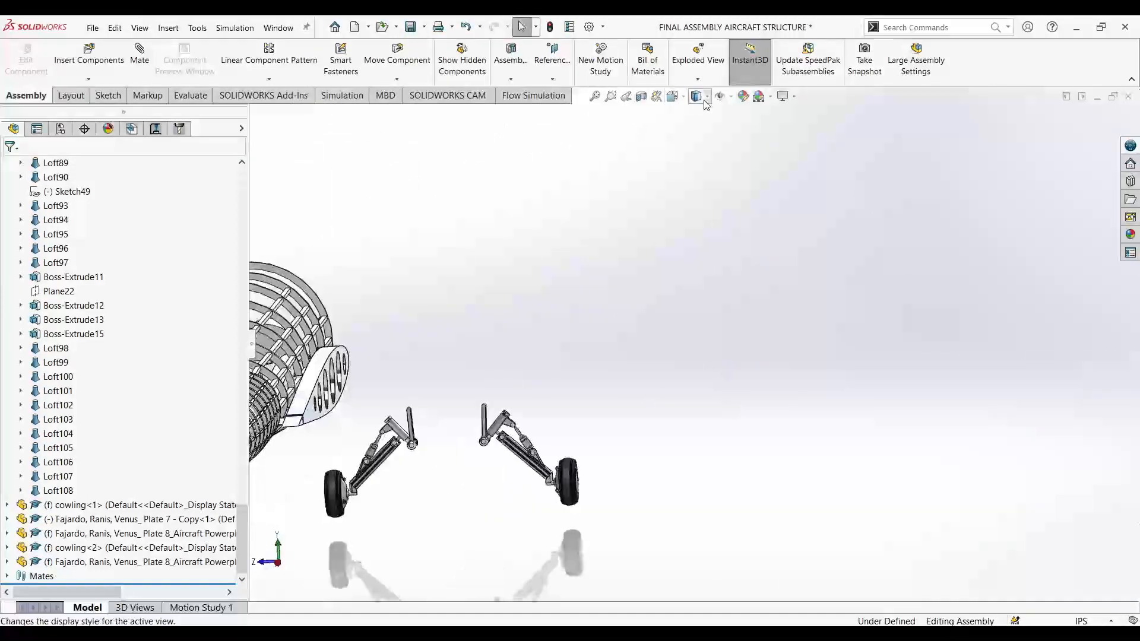
left_click(705, 101)
left_click(522, 343)
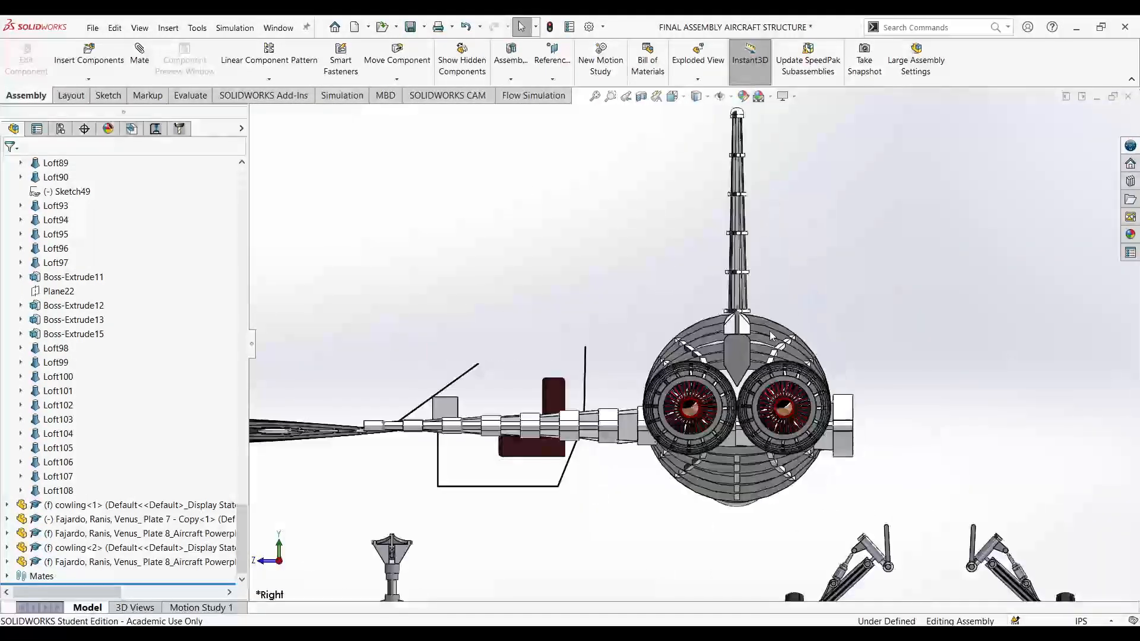
scroll(770, 331, "down", 3)
left_click(398, 57)
scroll(694, 360, "down", 1)
left_click(689, 378)
scroll(689, 379, "down", 3)
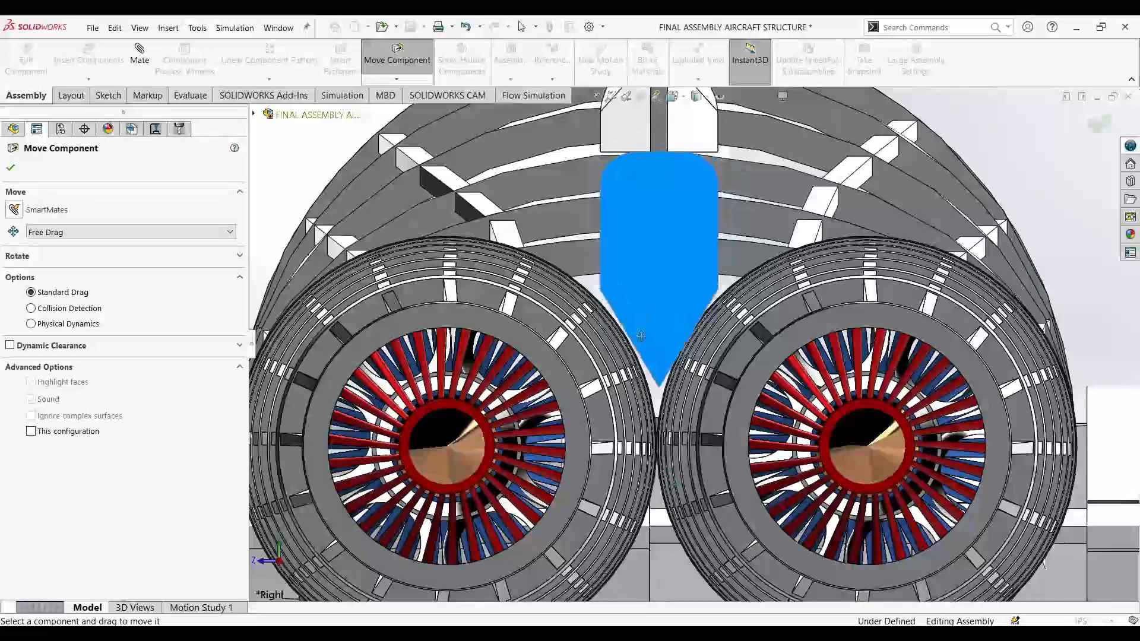
scroll(641, 336, "down", 3)
left_click_drag(650, 347, 645, 377)
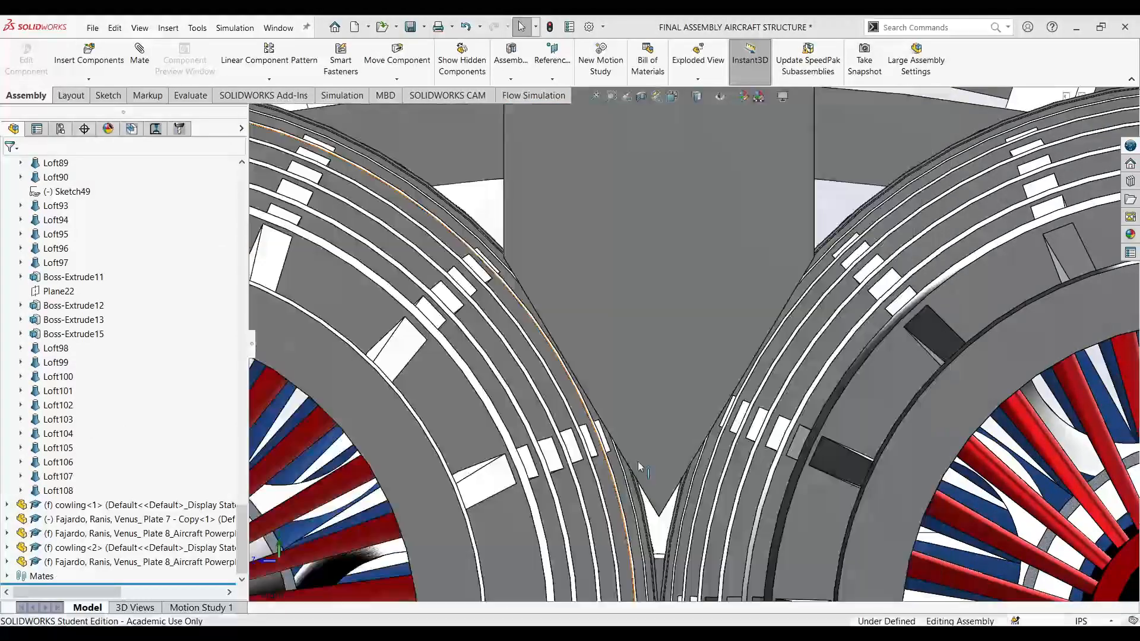
- Examine how the vertical stabilizer's base fits on the cowlings and rear fuselage from front and angled views
key("ctrl+4")
middle_click_drag(598, 492, 736, 511)
key("ctrl+1")
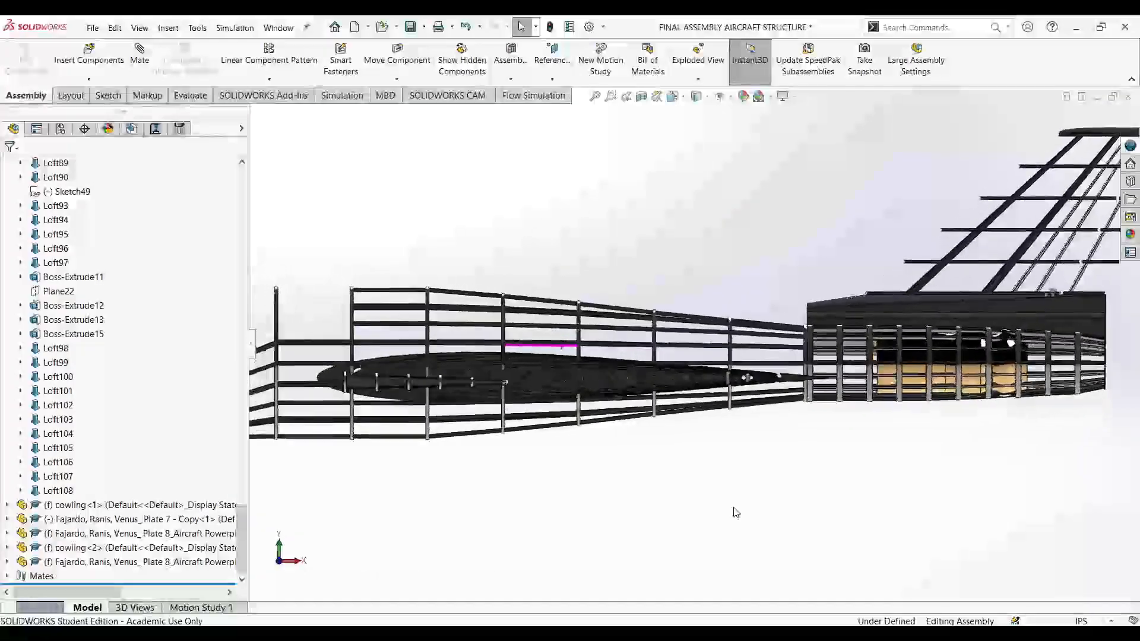
scroll(786, 382, "up", 4)
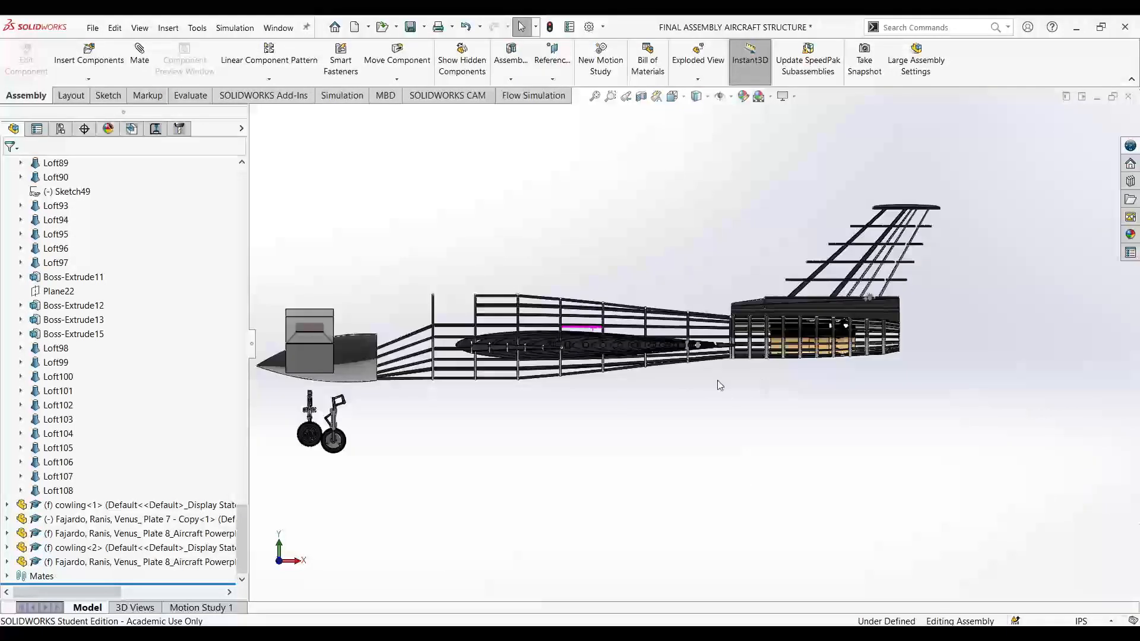
scroll(777, 310, "down", 7)
scroll(551, 367, "up", 8)
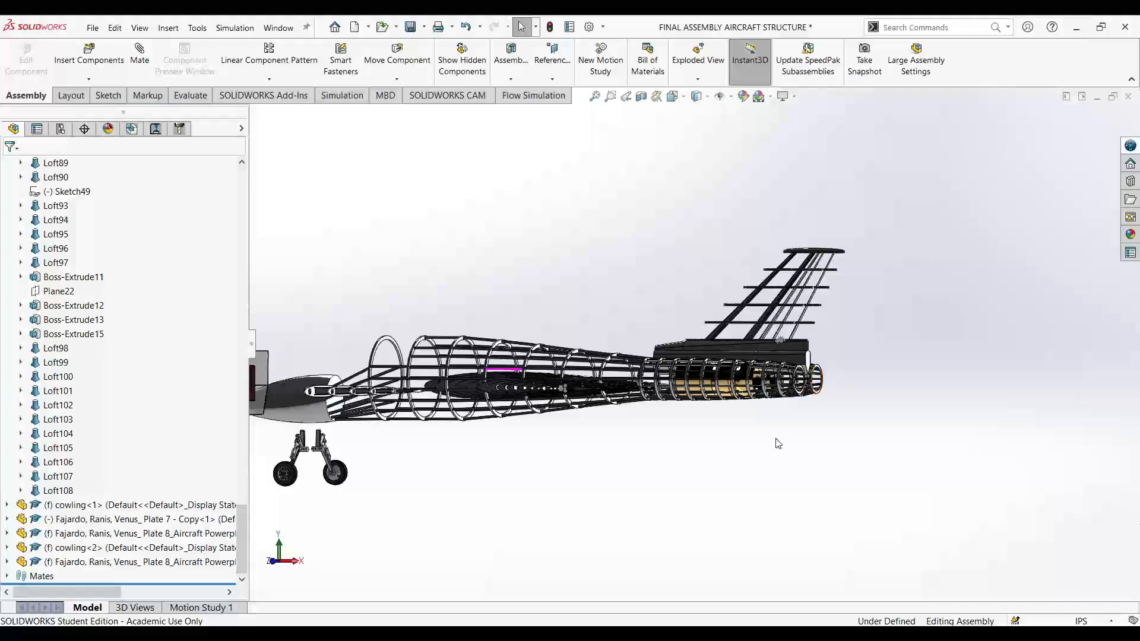
scroll(649, 324, "down", 5)
middle_click_drag(488, 314, 373, 340)
- Fine-adjust the vertical stabilizer's height between the two cowlings in the right view, check the fit, and finish moving
key("ctrl+4")
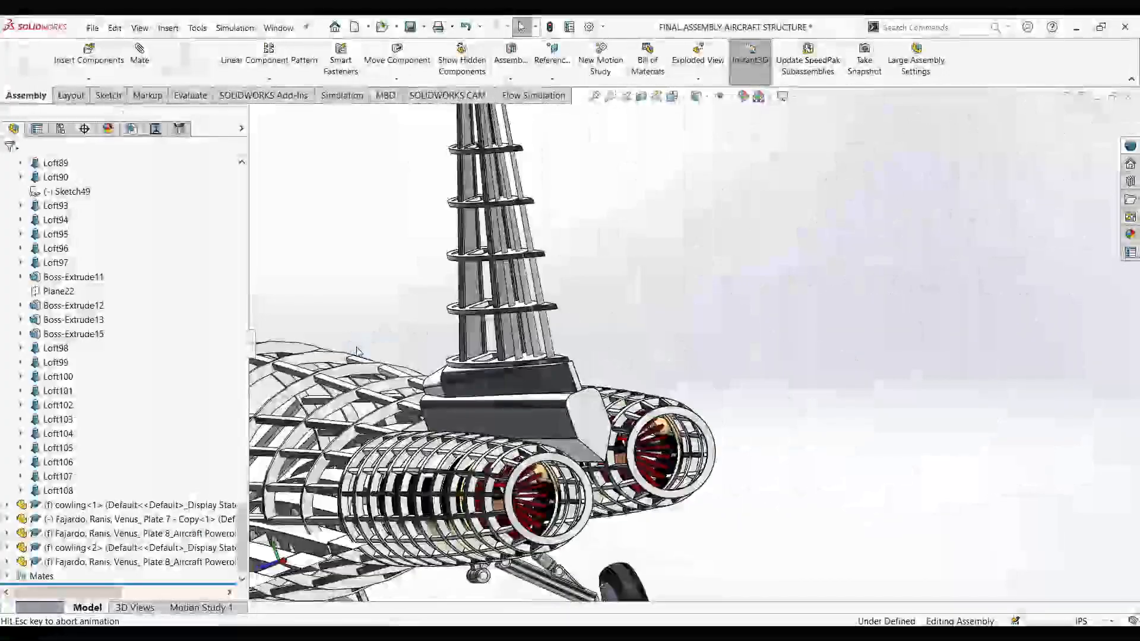
left_click(378, 55)
scroll(524, 469, "down", 6)
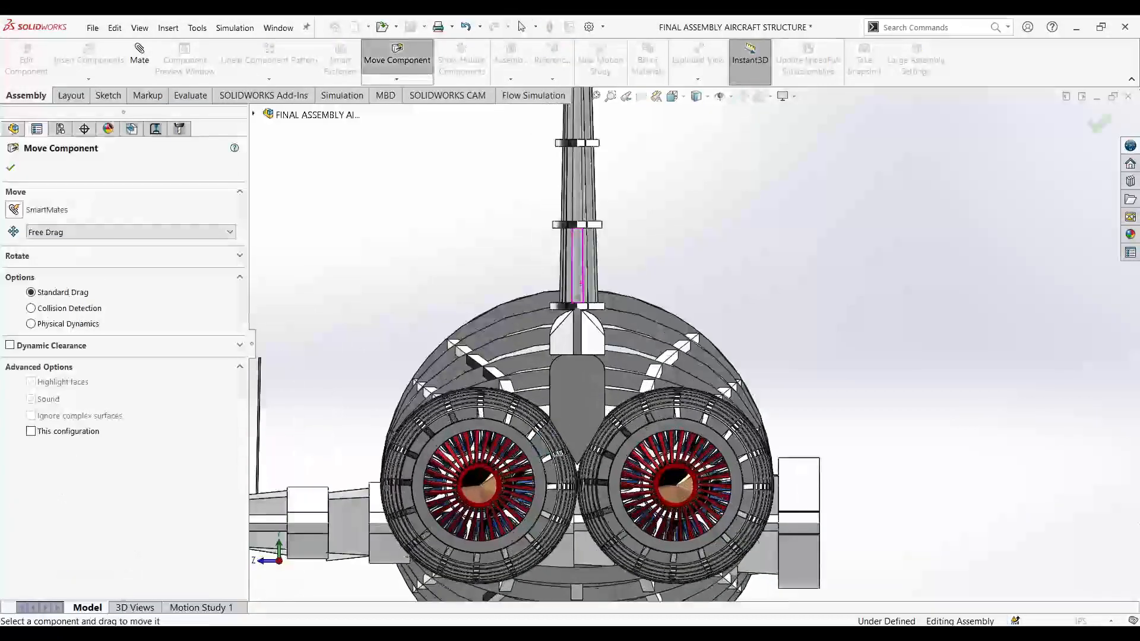
left_click_drag(612, 389, 616, 423)
scroll(865, 263, "up", 5)
middle_click_drag(865, 263, 721, 383)
scroll(365, 330, "down", 7)
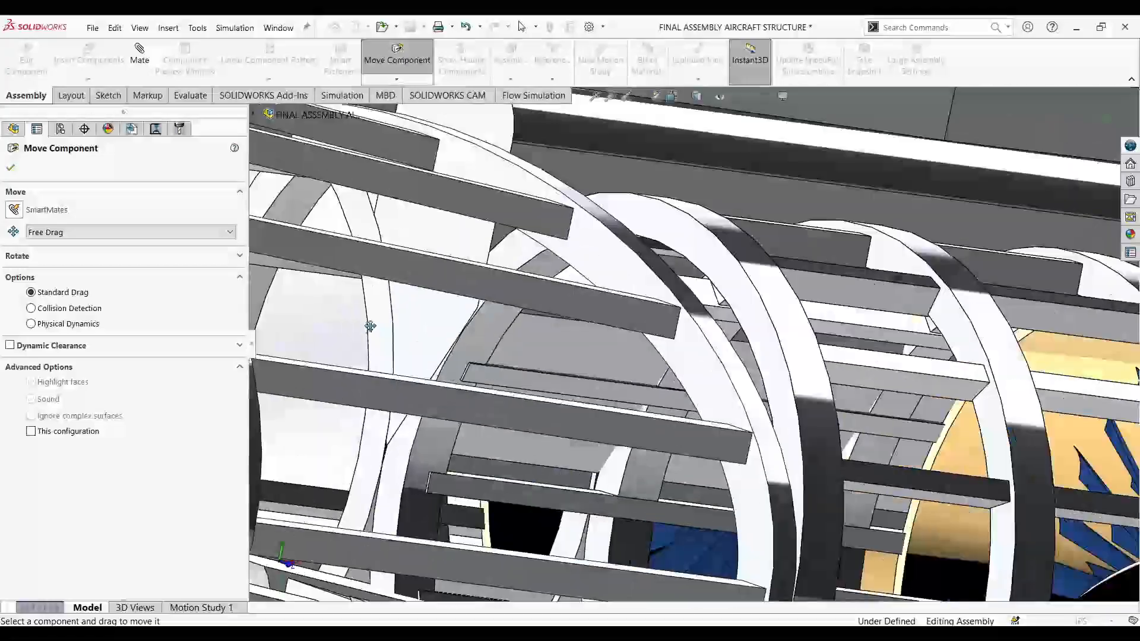
scroll(784, 368, "up", 7)
middle_click_drag(971, 522, 753, 507)
scroll(944, 448, "up", 5)
scroll(810, 440, "down", 10)
left_click(11, 169)
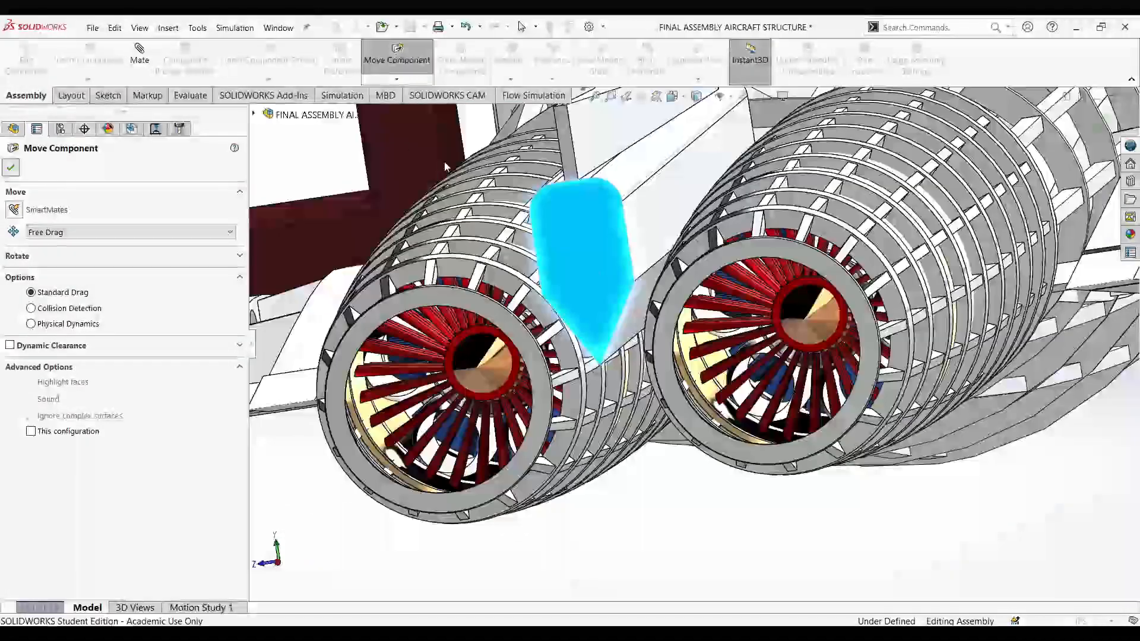
- Examine the aircraft in the front view, checking the positions of the vertical stabilizer, cowlings, wing and landing gear
left_click(671, 97)
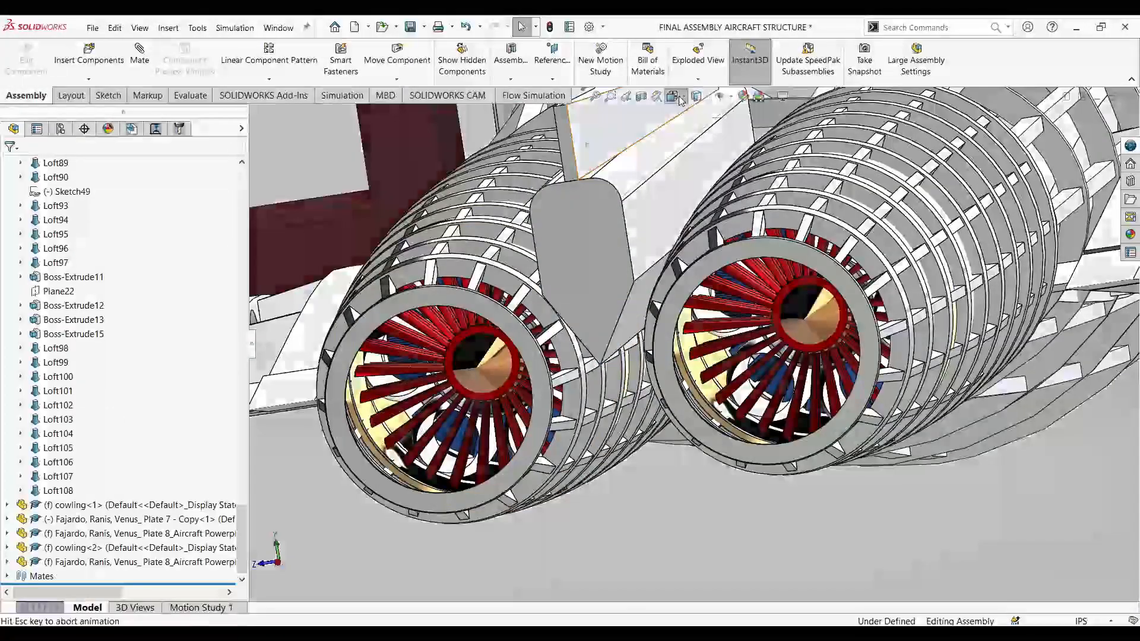
left_click(575, 386)
scroll(784, 338, "down", 7)
scroll(785, 341, "up", 5)
middle_click_drag(618, 486, 742, 486)
scroll(741, 486, "up", 5)
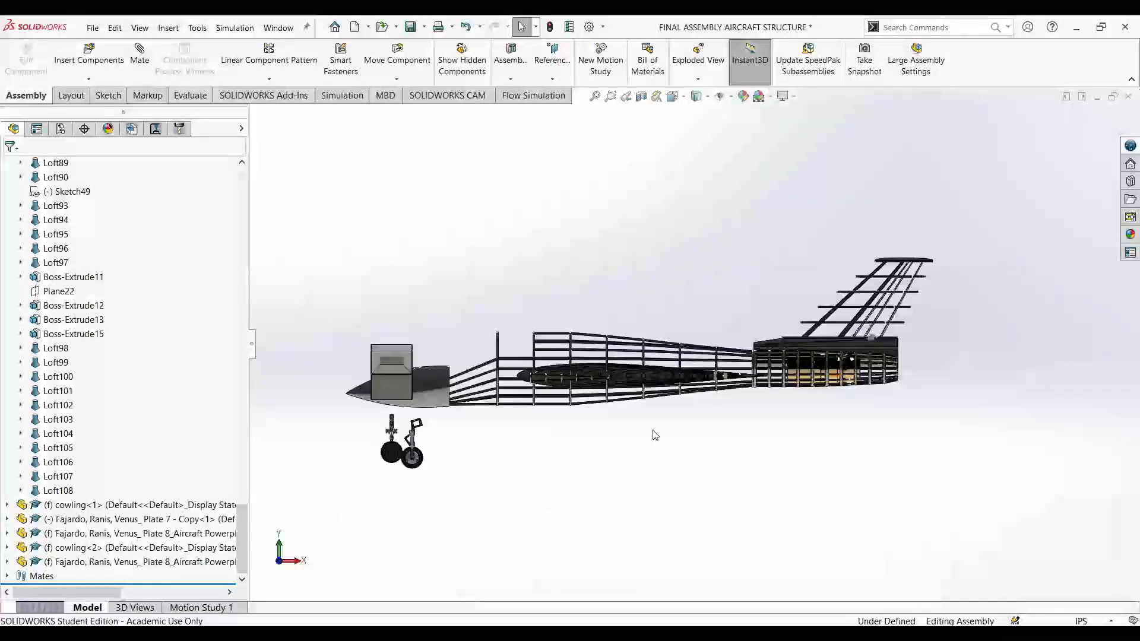
scroll(447, 337, "down", 3)
scroll(689, 351, "up", 3)
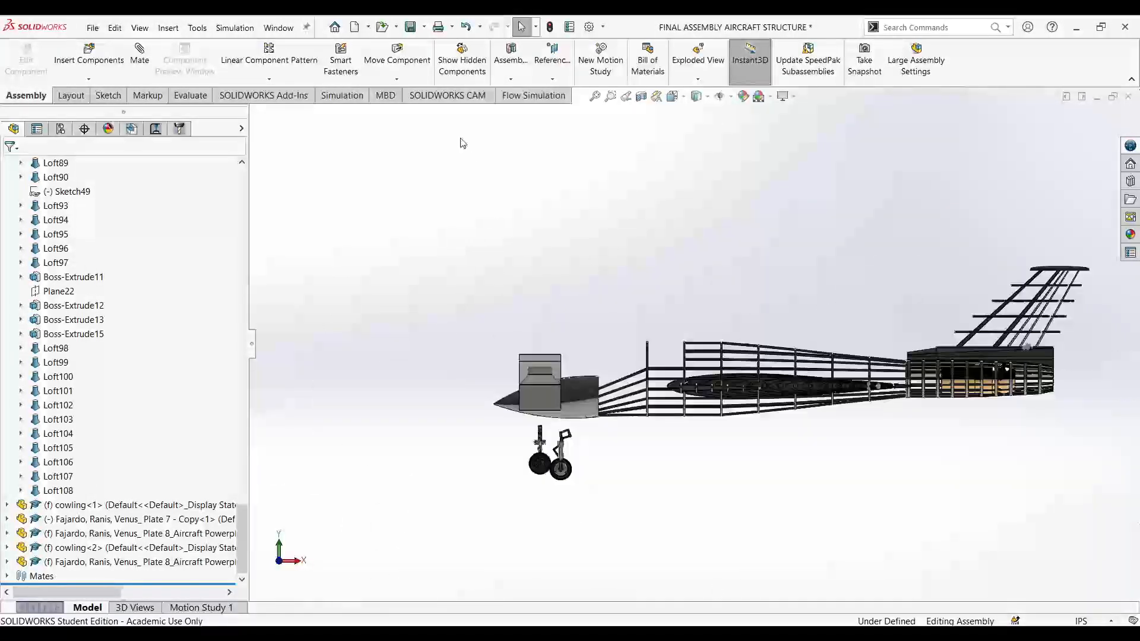
- Move the nose landing gear beneath the fuselage just behind the nose cone and shift the main landing gear farther aft
left_click(397, 55)
scroll(552, 426, "down", 3)
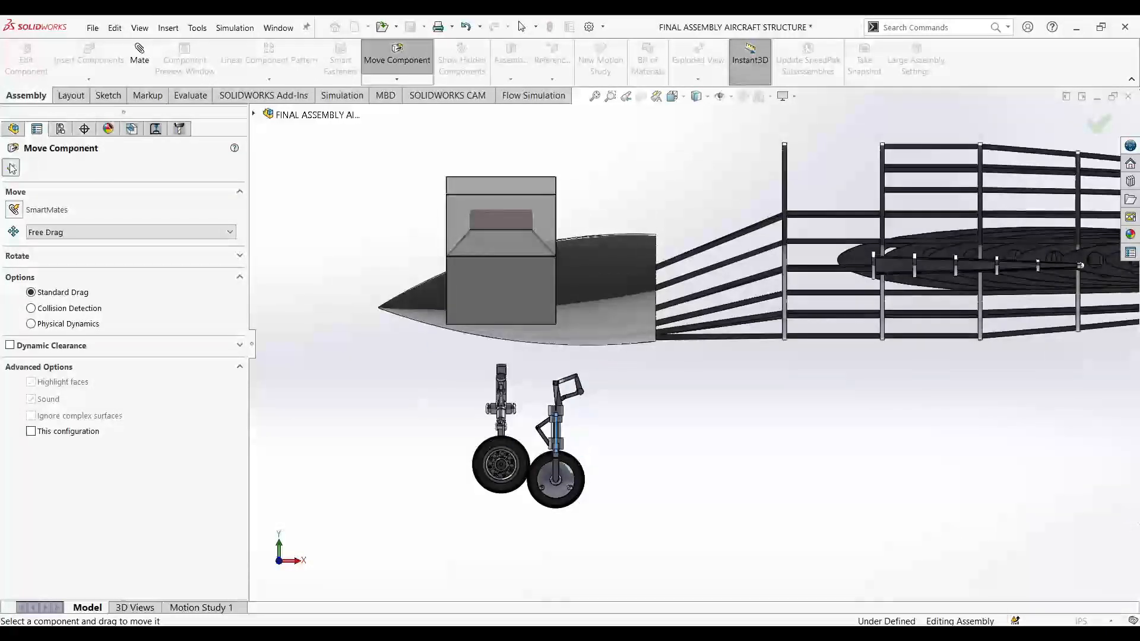
key("Escape")
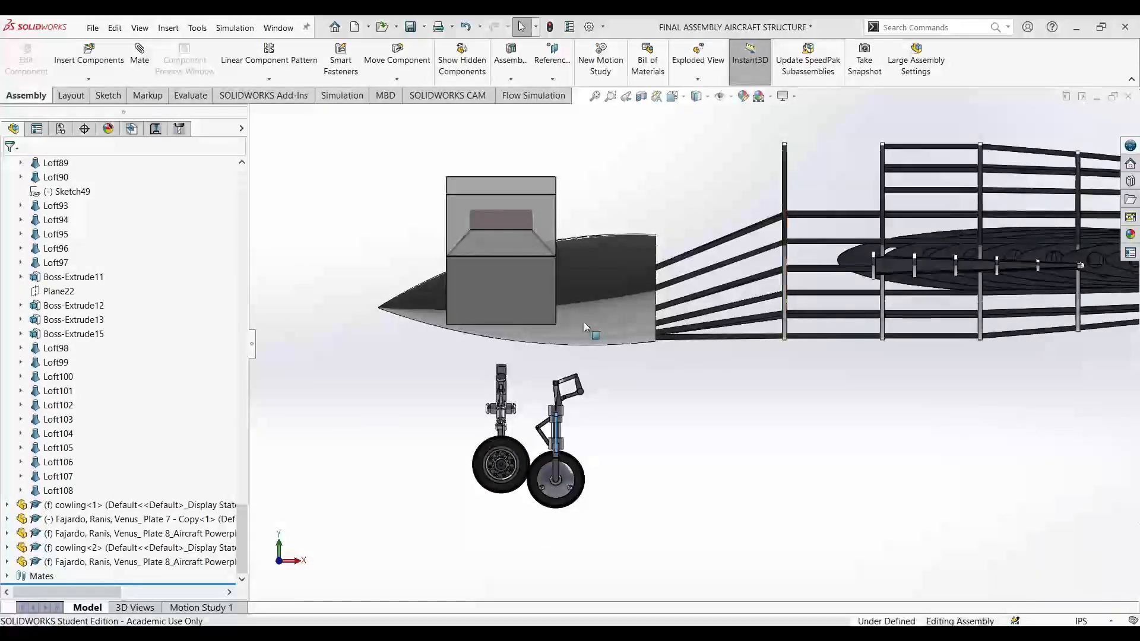
left_click_drag(595, 397, 712, 364)
left_click_drag(511, 415, 917, 413)
scroll(918, 403, "up", 4)
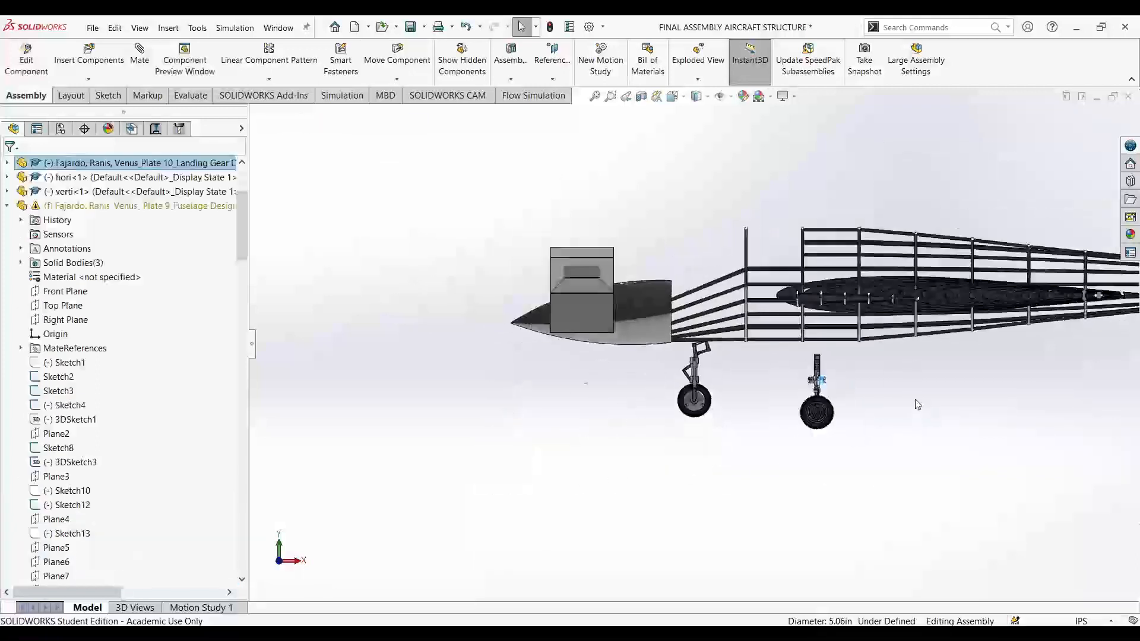
- Move the main landing gear farther aft and up against the underside of the fuselage beneath the wing
scroll(926, 397, "down", 5)
left_click_drag(433, 391, 717, 343)
scroll(680, 341, "up", 3)
middle_click_drag(597, 398, 639, 414)
scroll(621, 412, "up", 4)
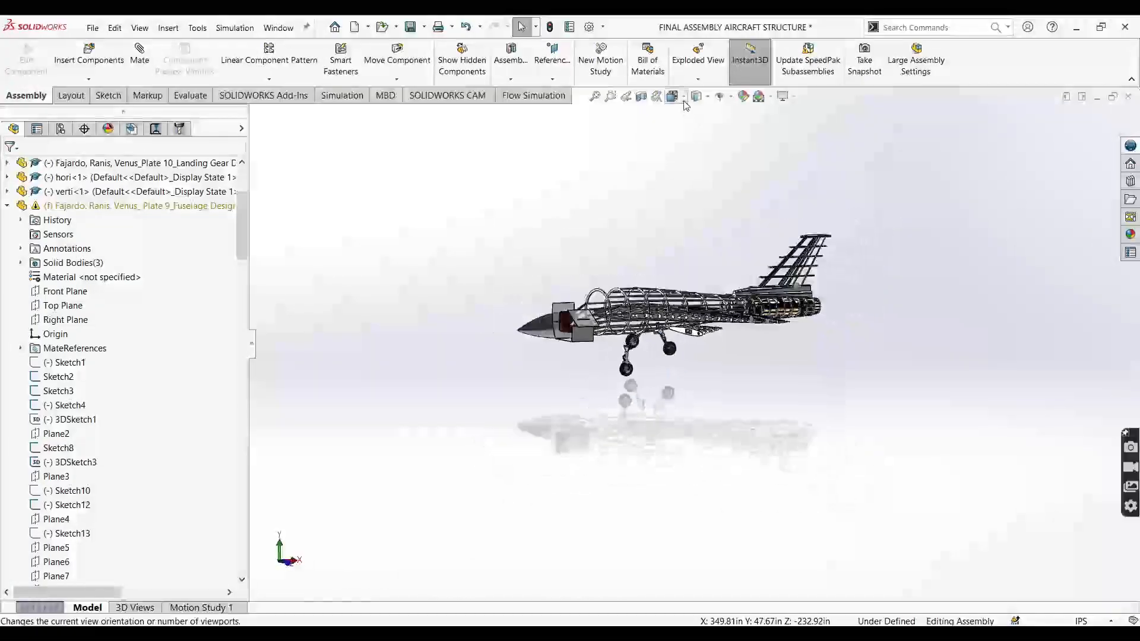
- Viewing the aircraft nose-on, align the nose and main landing gear sideways beneath the fuselage centreline
key("space")
left_click(446, 398)
scroll(598, 434, "down", 3)
left_click_drag(530, 441, 720, 452)
left_click_drag(972, 416, 620, 413)
middle_click_drag(407, 346, 408, 401)
- In the left view, move the wing out to the fuselage's side and the horizontal stabilizer to the opposite side
left_click(684, 96)
left_click(542, 364)
left_click_drag(621, 380, 824, 363)
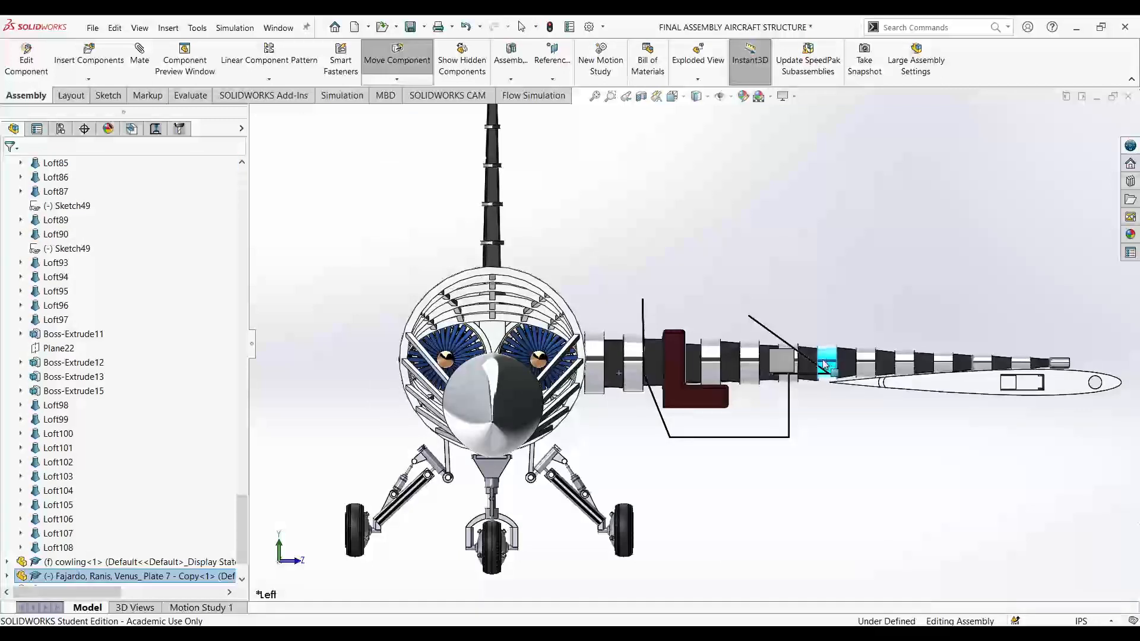
left_click_drag(949, 383, 226, 351)
- Try to mate the face of the cockpit's rear panel to the face of the foremost fuselage ring
left_click(688, 396)
left_click(698, 436)
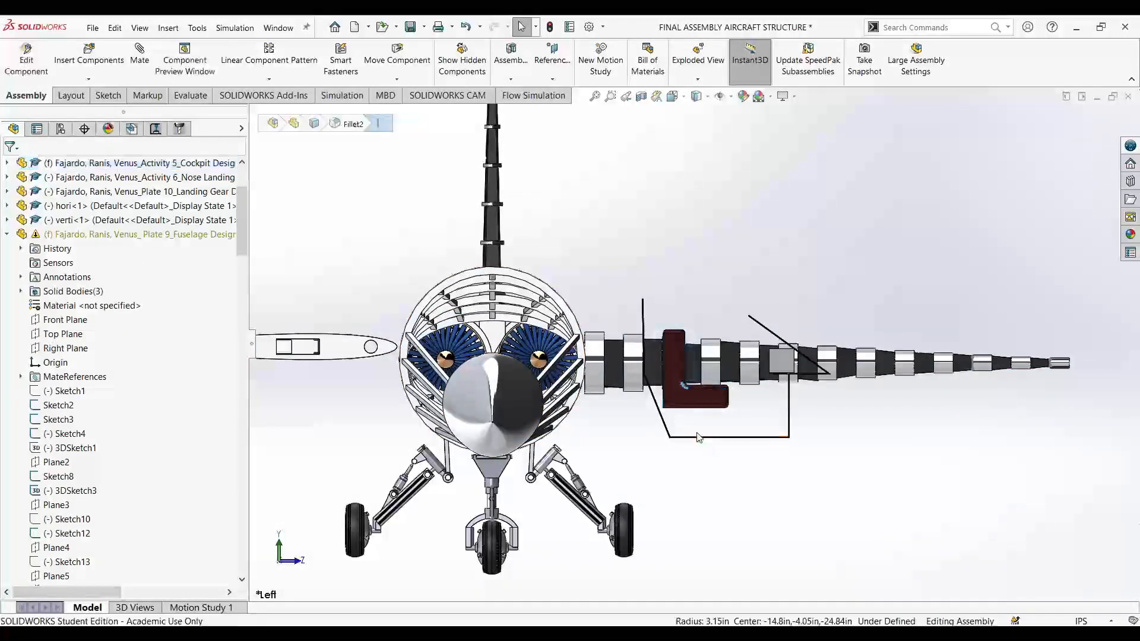
left_click(679, 394)
left_click(633, 431)
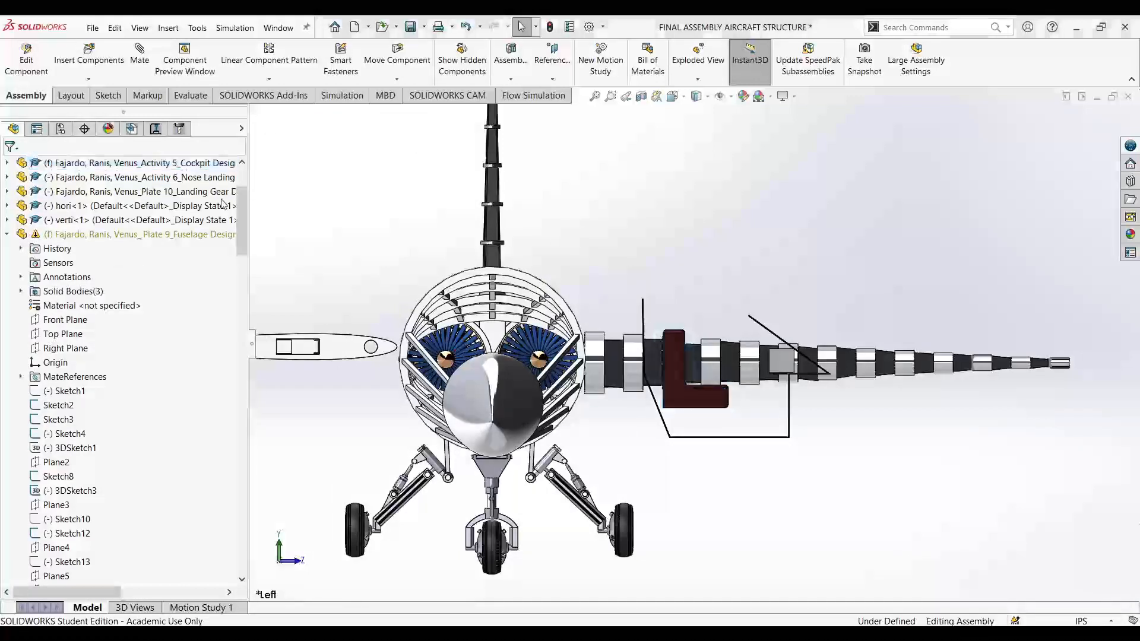
left_click(141, 72)
middle_click_drag(585, 419, 838, 463)
left_click(797, 394)
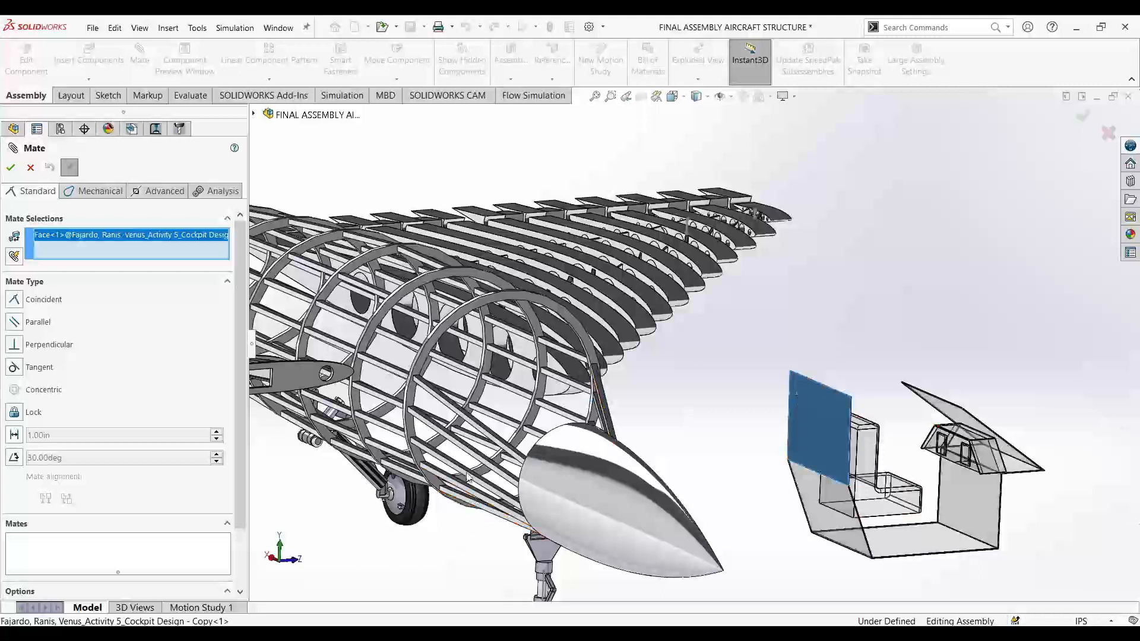
left_click(477, 314)
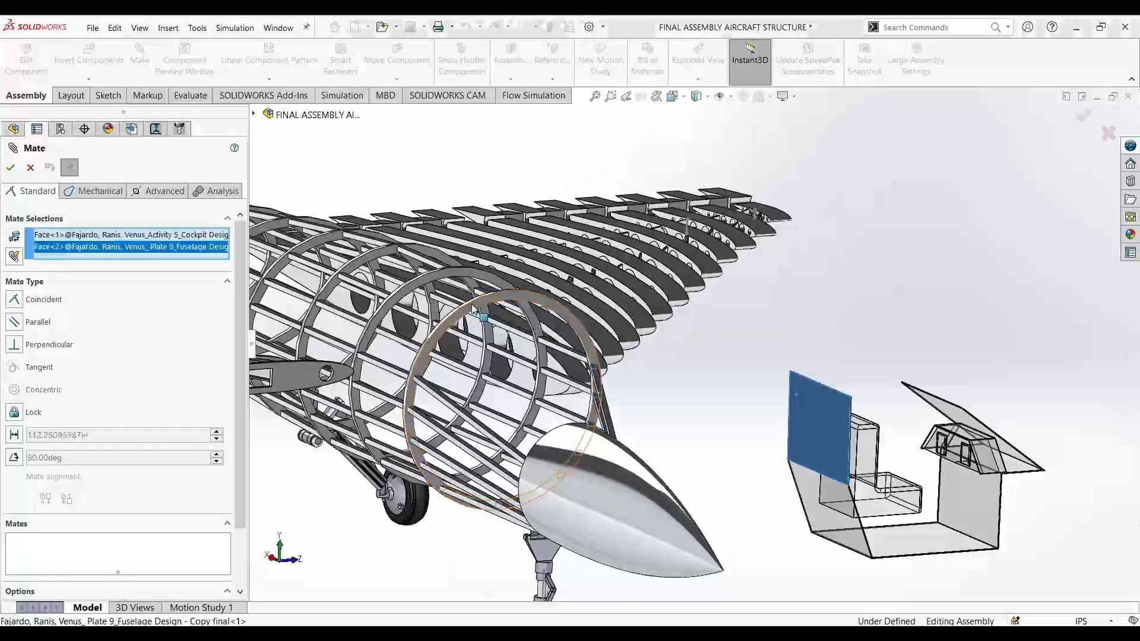
left_click(31, 170)
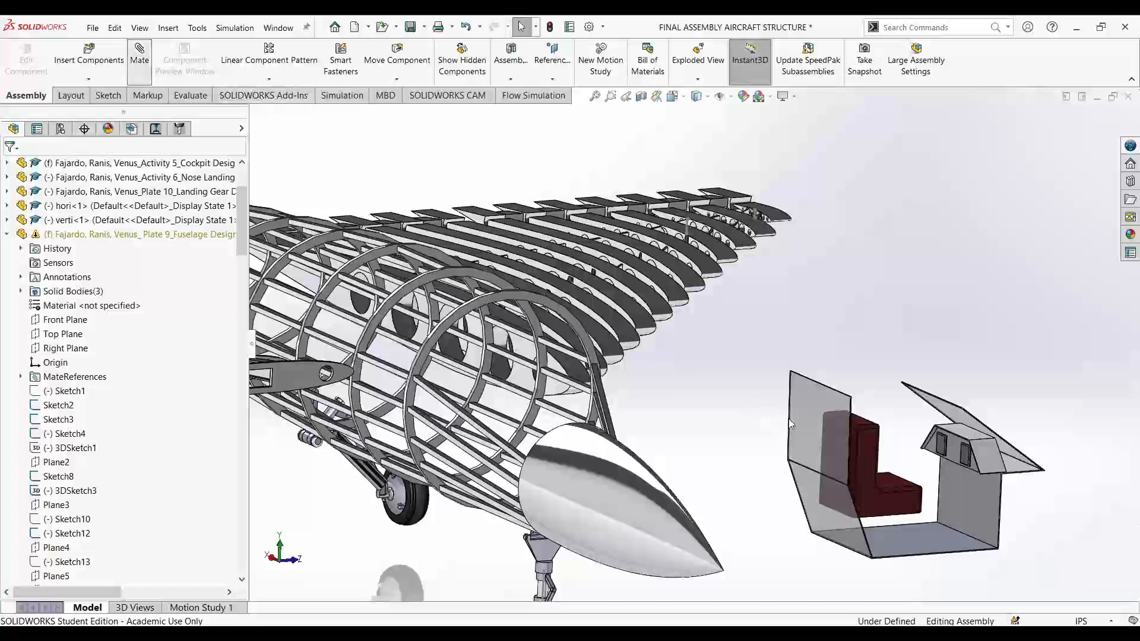
- Retry the mate between the cockpit's rear panel face and the foremost fuselage ring face, and close it
key("m")
left_click(814, 398)
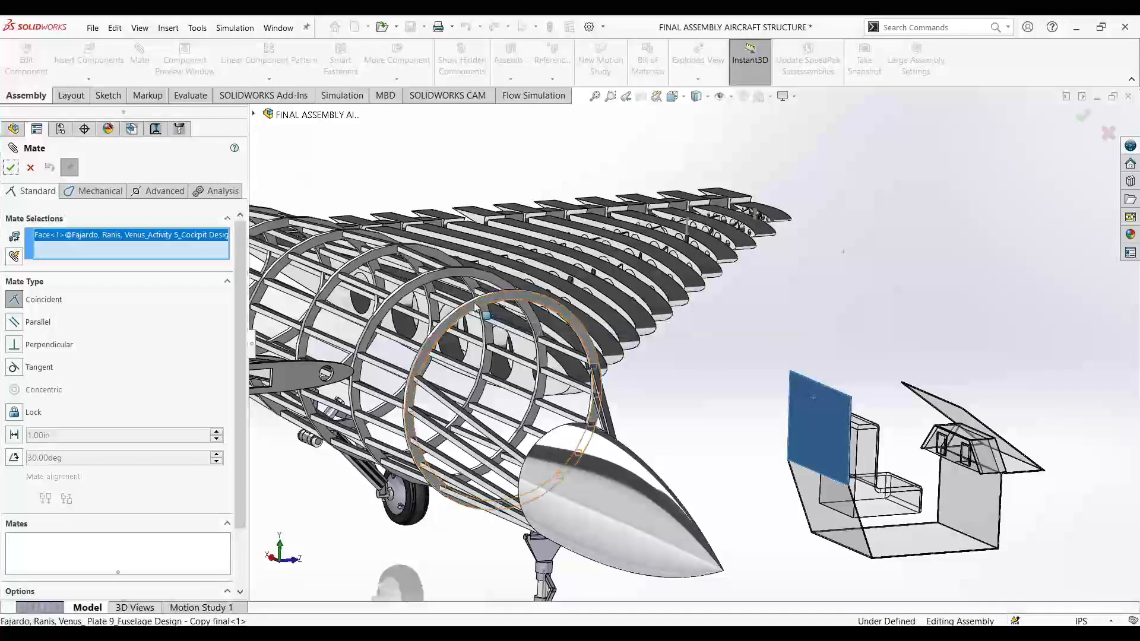
left_click(475, 304)
left_click(30, 169)
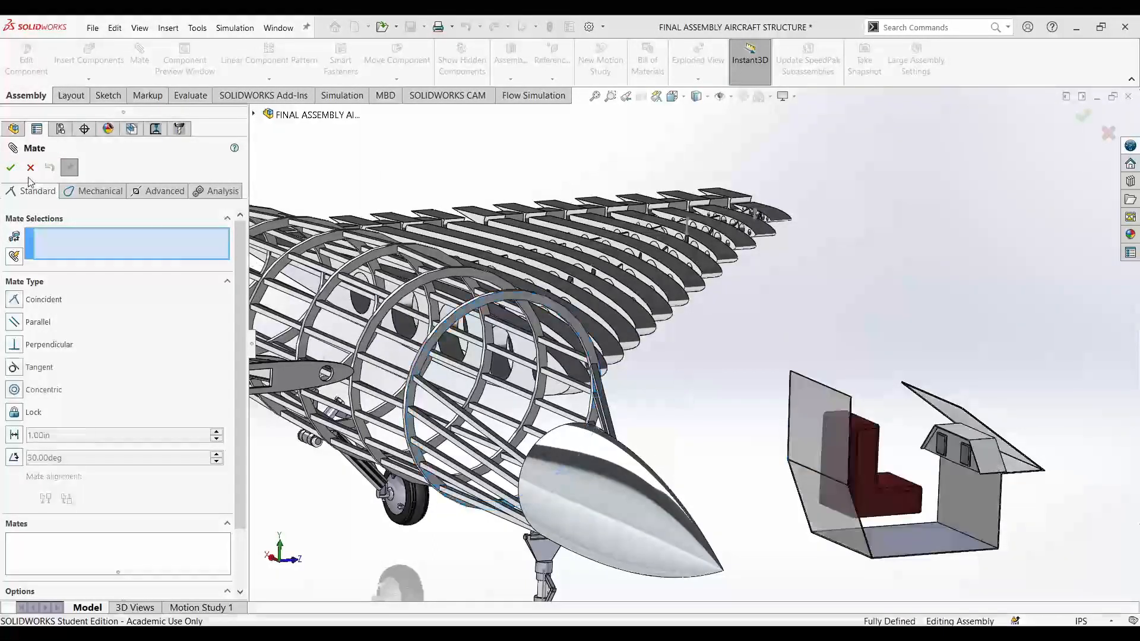
- Try to mate the inner edge of the foremost fuselage ring to the top edge of the cockpit's rear panel
scroll(484, 326, "down", 3)
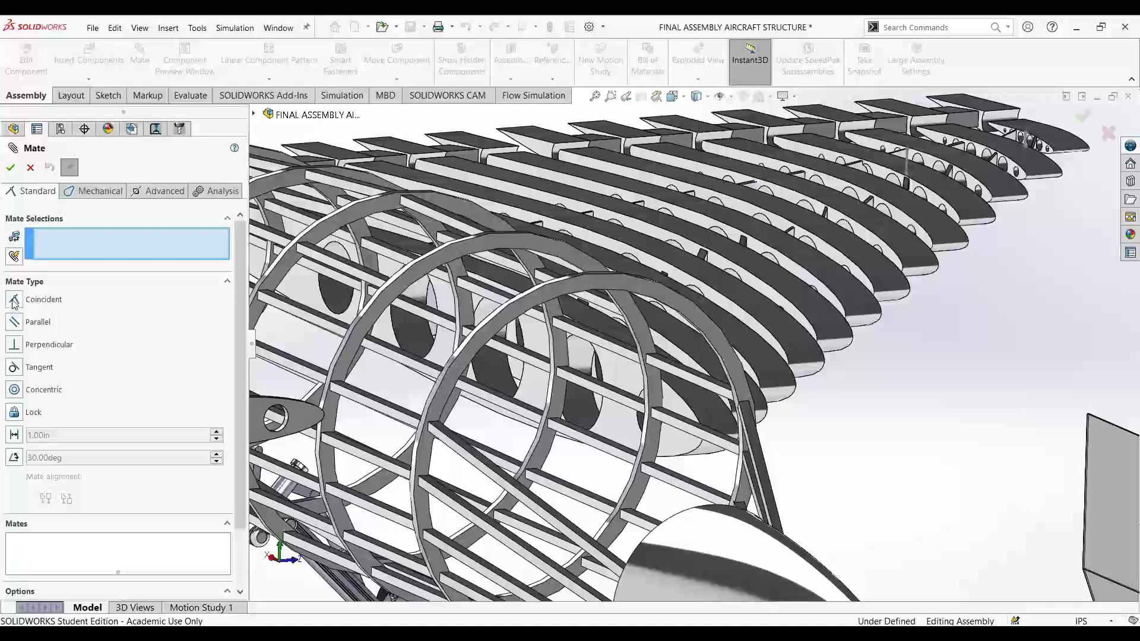
left_click(480, 357)
scroll(1021, 420, "up", 2)
scroll(1019, 418, "down", 2)
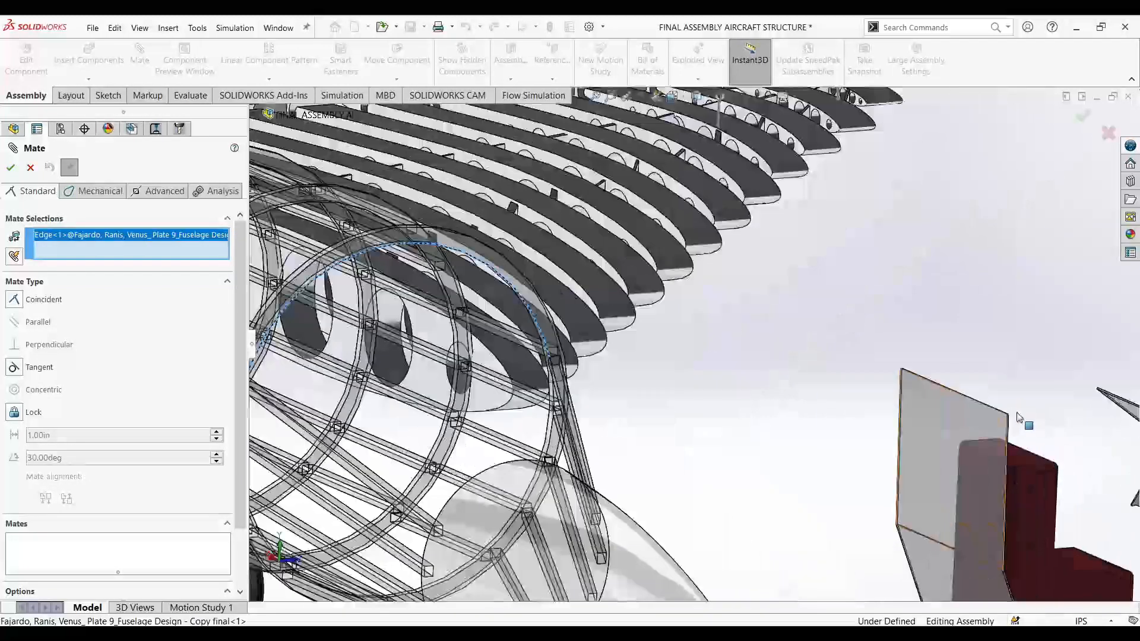
left_click(964, 393)
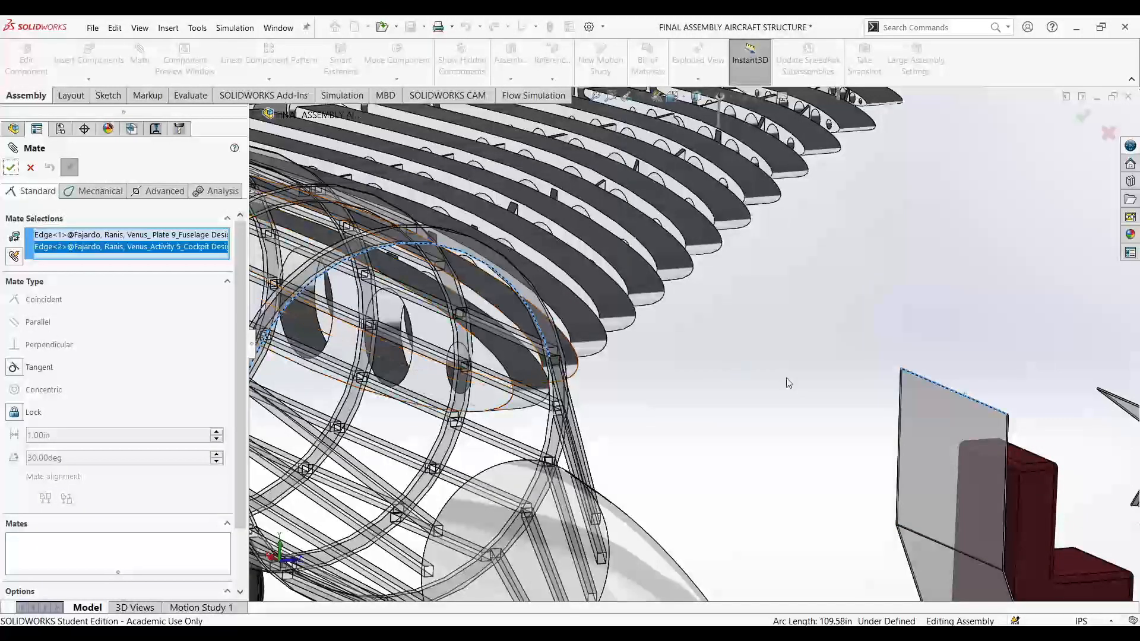
left_click(30, 168)
left_click(139, 60)
scroll(379, 310, "down", 5)
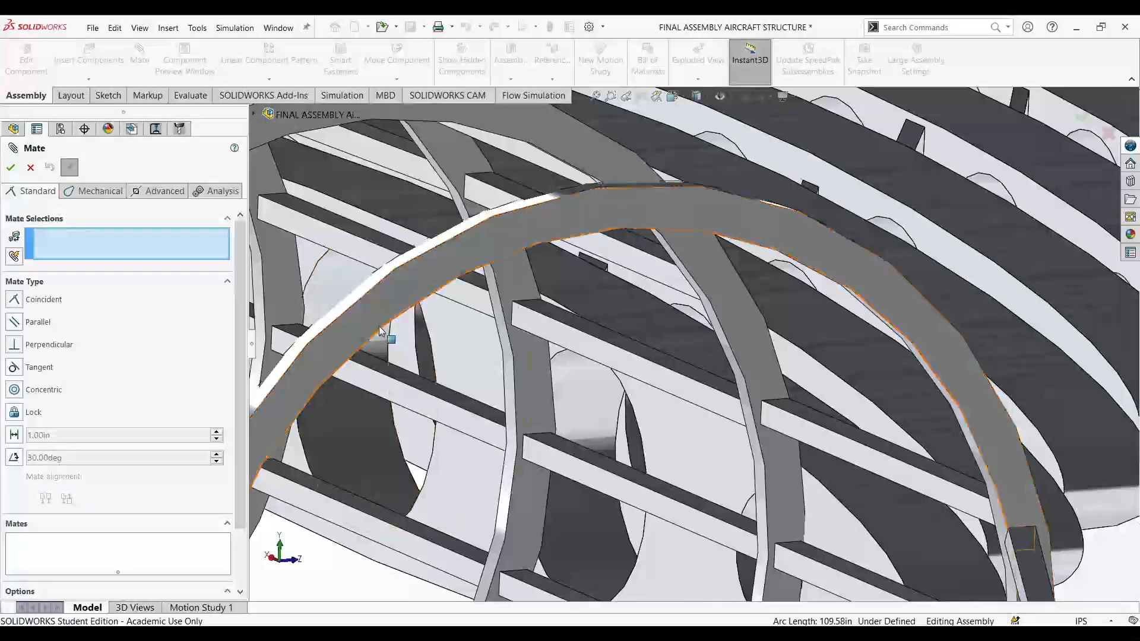
left_click(383, 329)
scroll(383, 329, "up", 8)
scroll(936, 408, "down", 6)
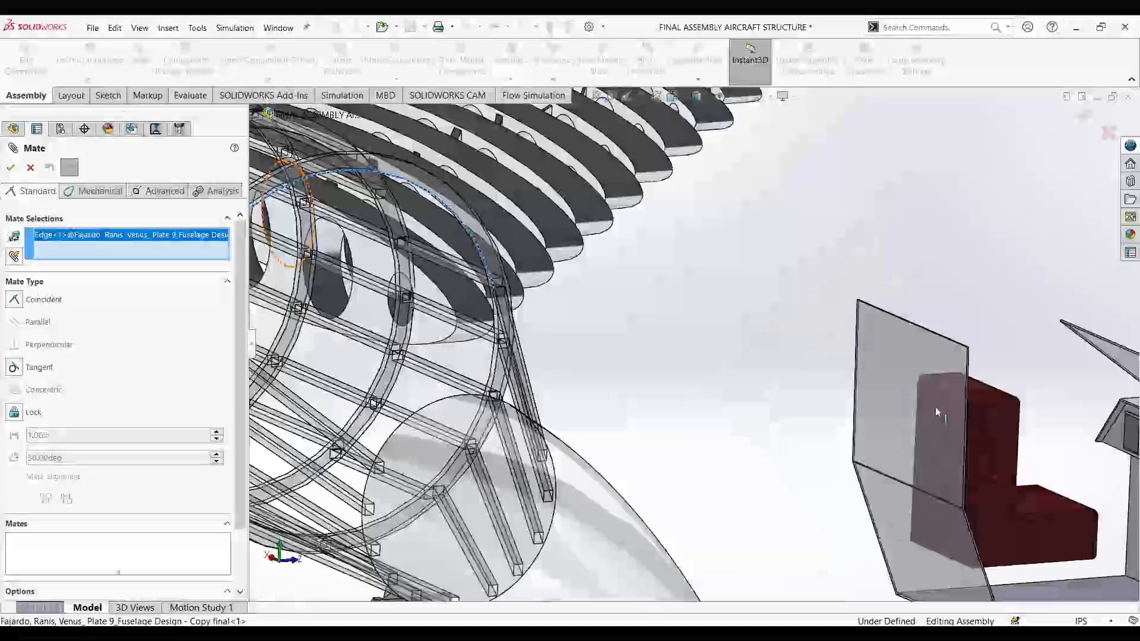
left_click(30, 168)
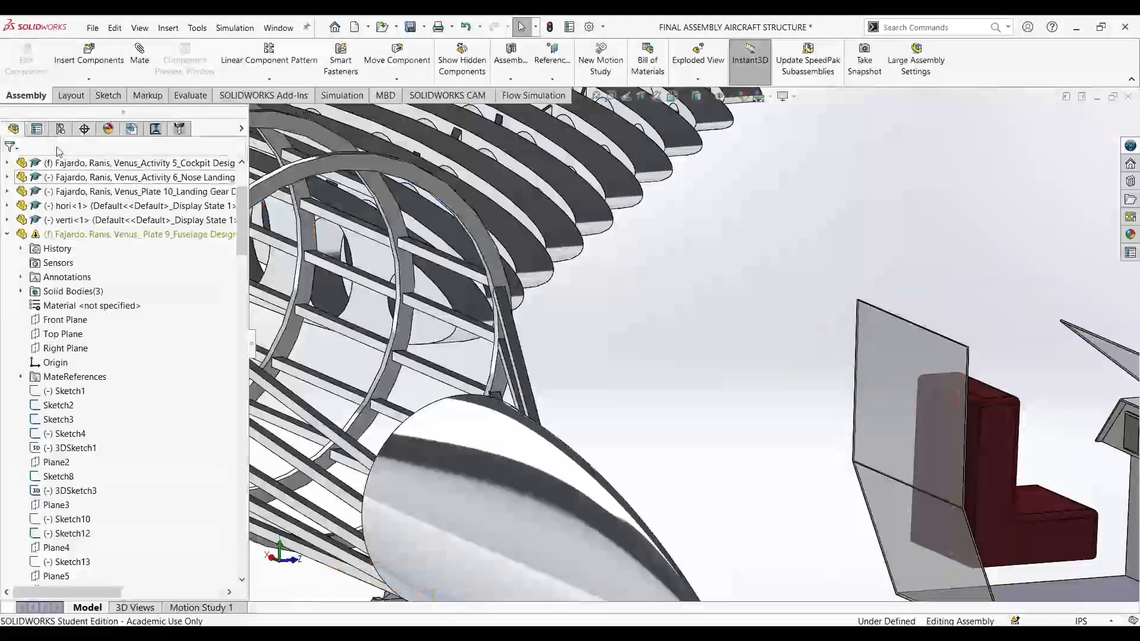
- Try to rotate the cockpit by Delta XYZ with a Y value of -90°, working in the back view
scroll(59, 152, "up", 3)
scroll(547, 299, "up", 3)
middle_click_drag(798, 498, 843, 395)
left_click(843, 391)
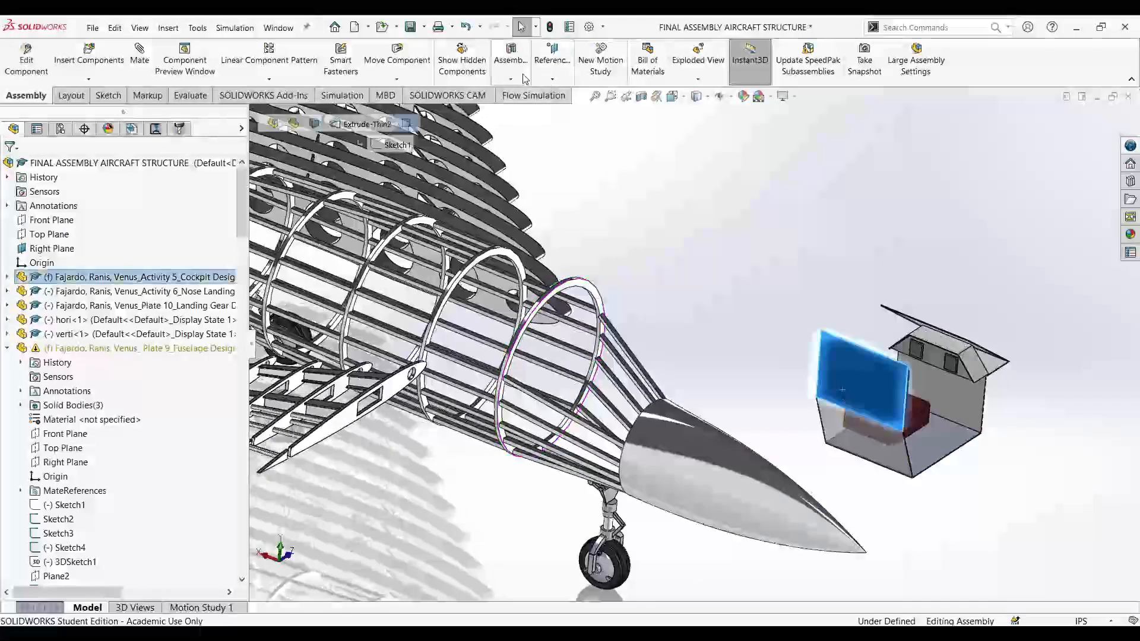
left_click(416, 80)
left_click(429, 110)
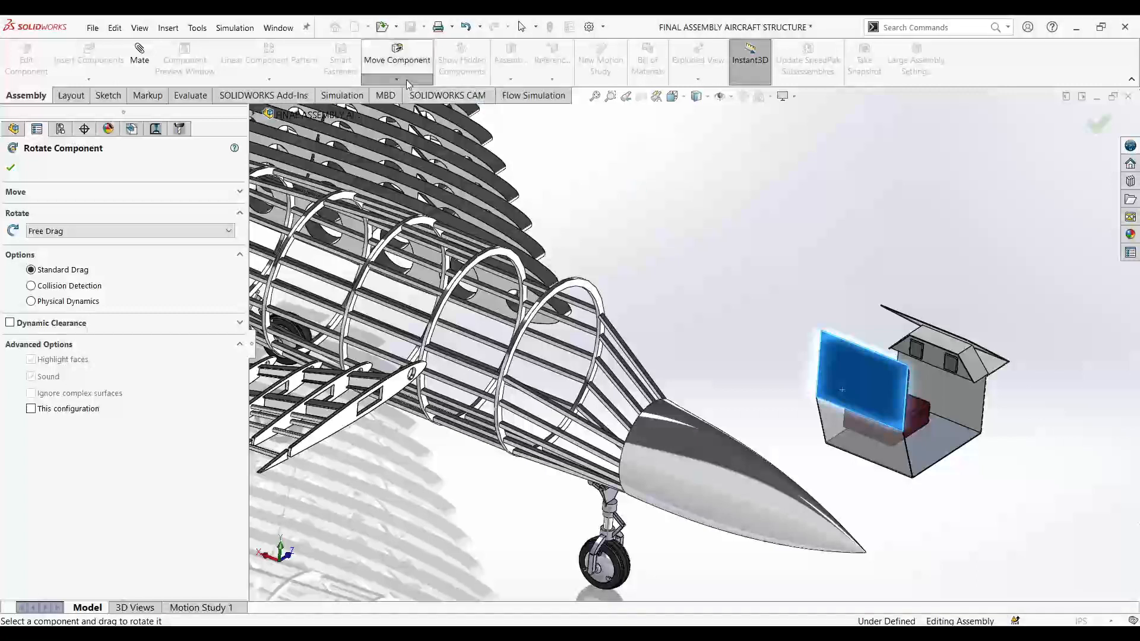
left_click(94, 266)
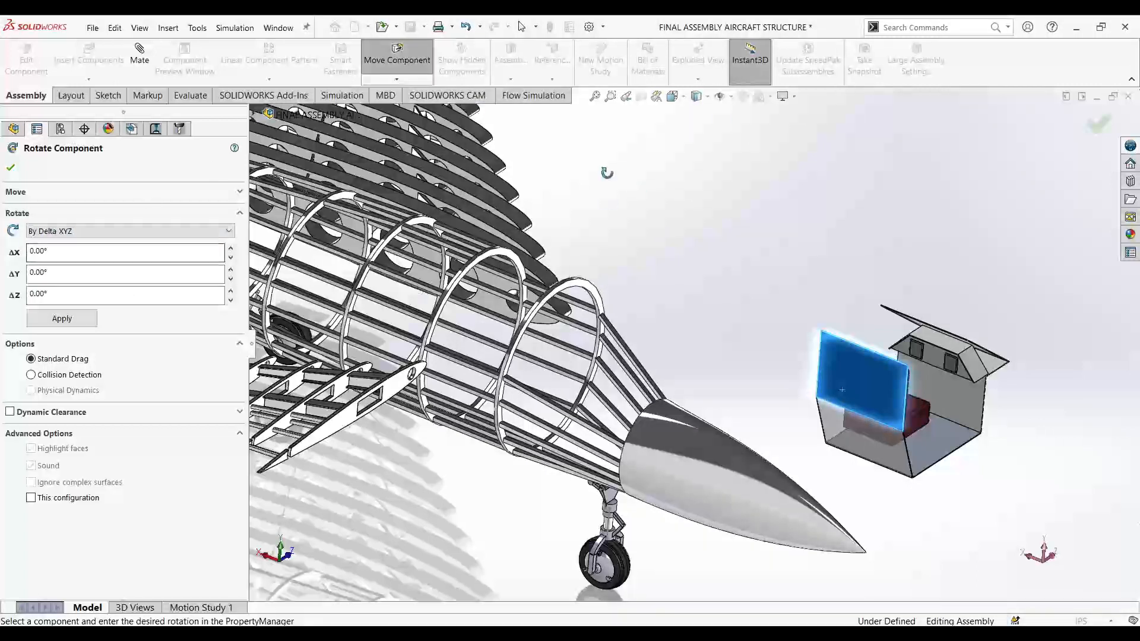
left_click(685, 100)
left_click(472, 450)
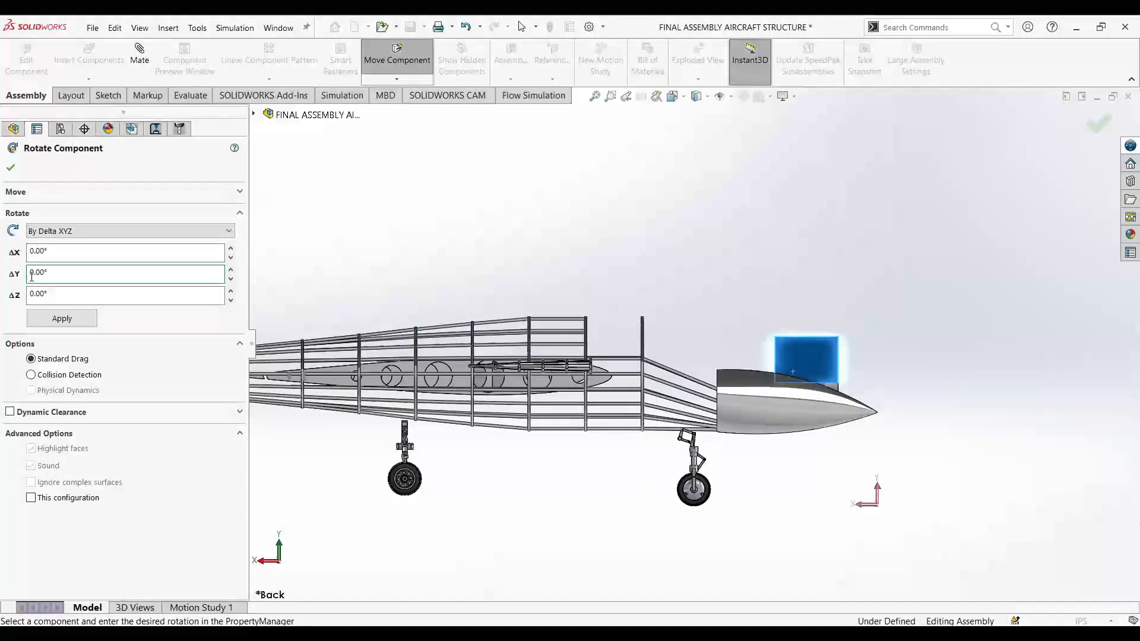
left_click(59, 318)
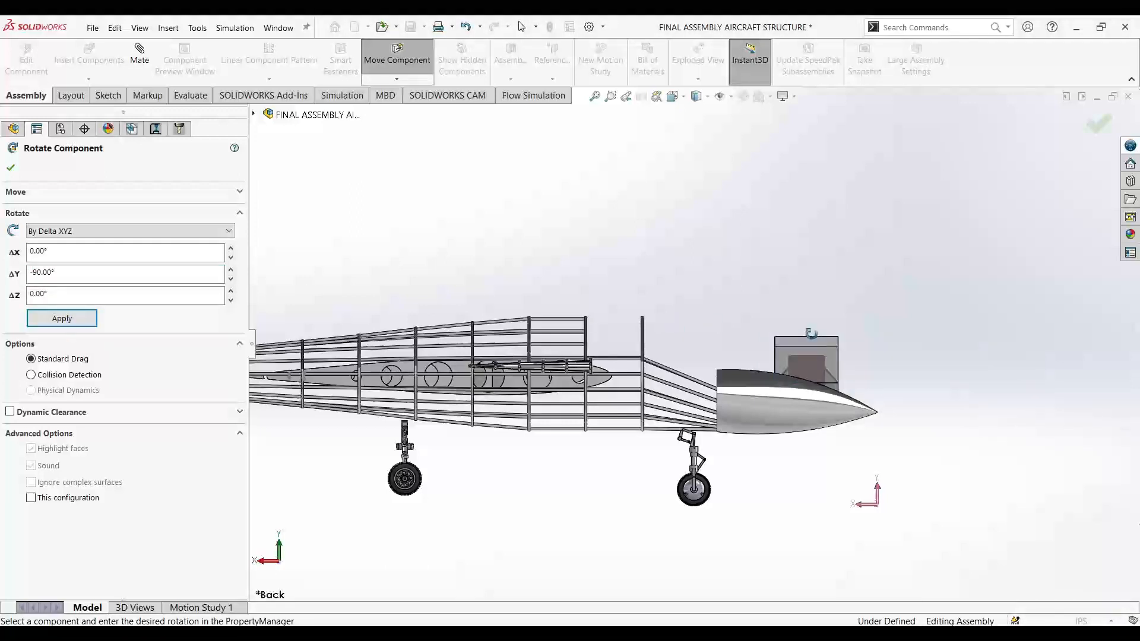
scroll(804, 351, "down", 2)
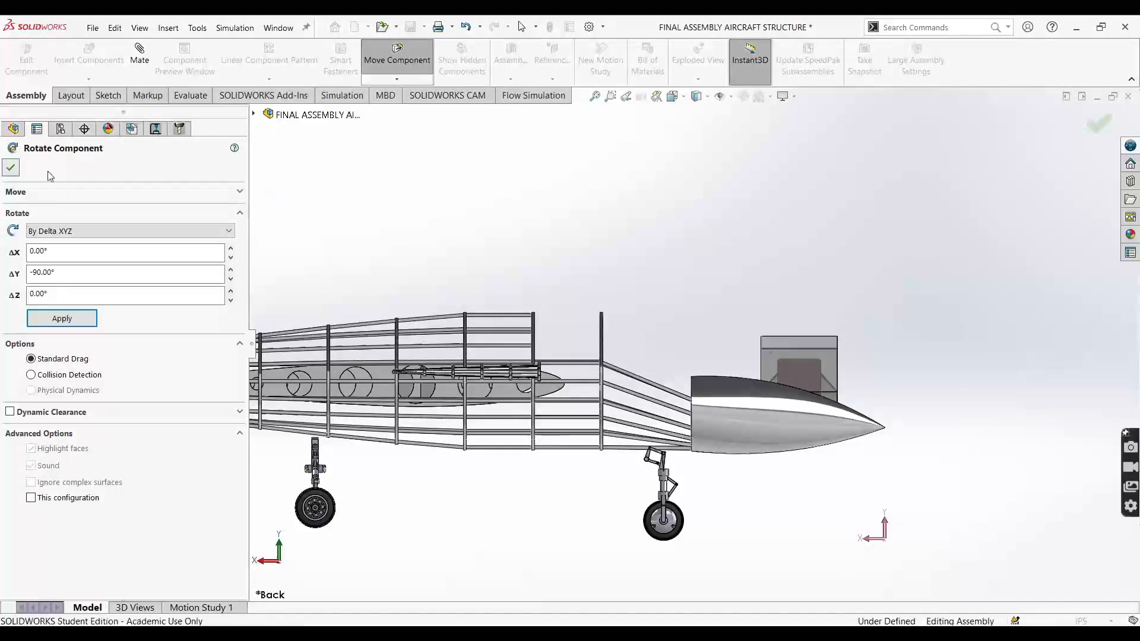
key("Escape")
- Add a Parallel mate between the cockpit's rear panel face and the face of the foremost fuselage ring
left_click(783, 340)
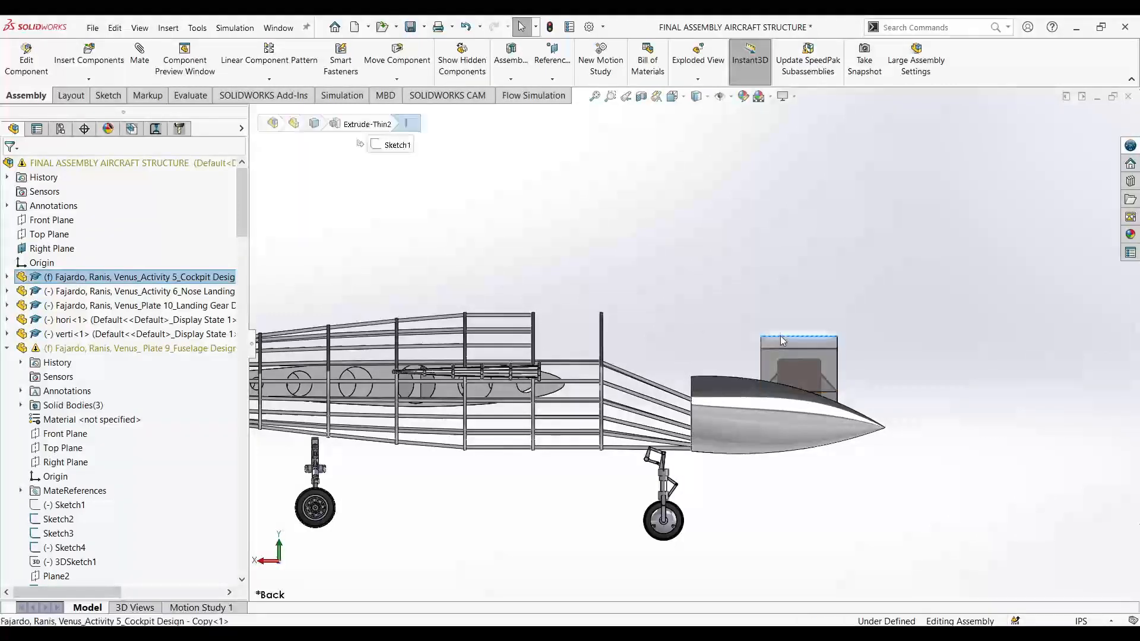
left_click(142, 62)
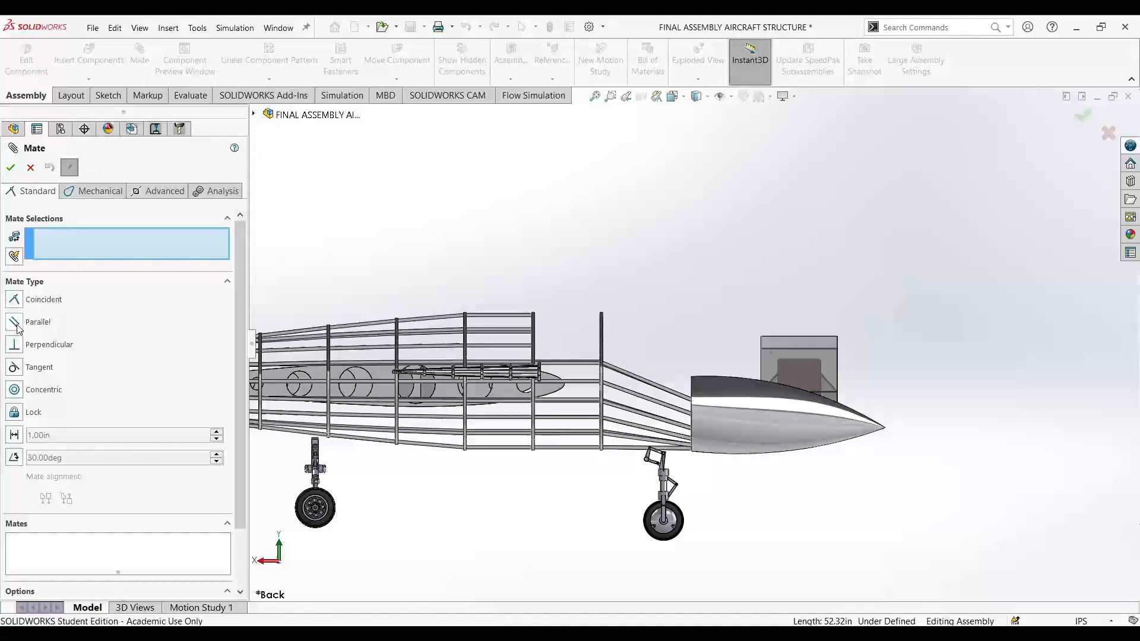
middle_click_drag(849, 468, 793, 475)
scroll(927, 348, "down", 3)
left_click(854, 338)
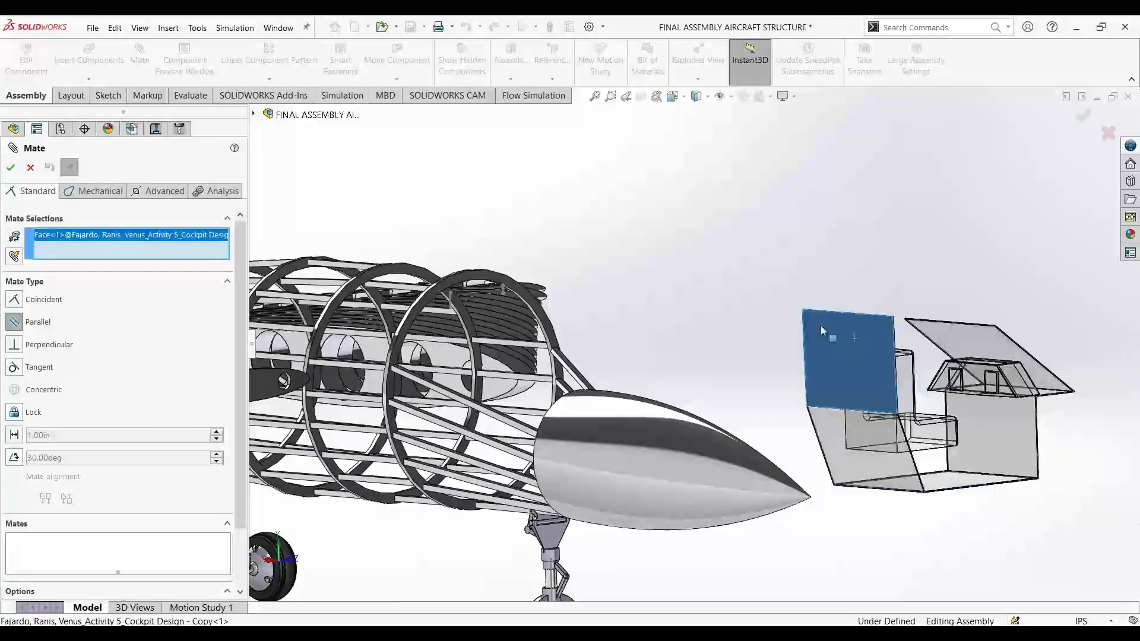
left_click(467, 274)
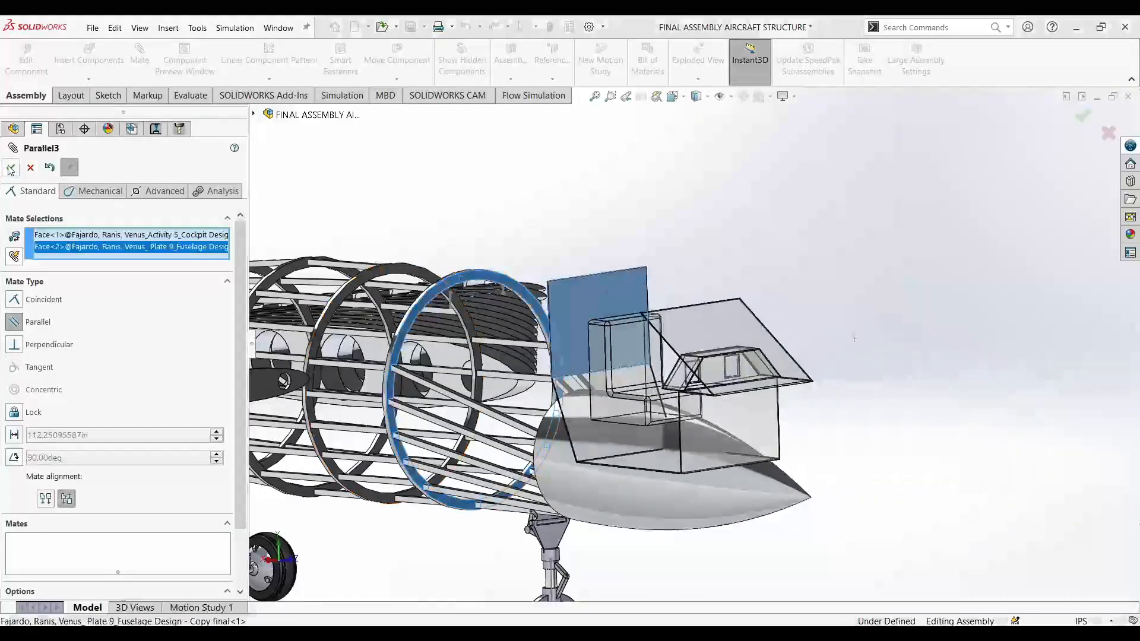
left_click(10, 168)
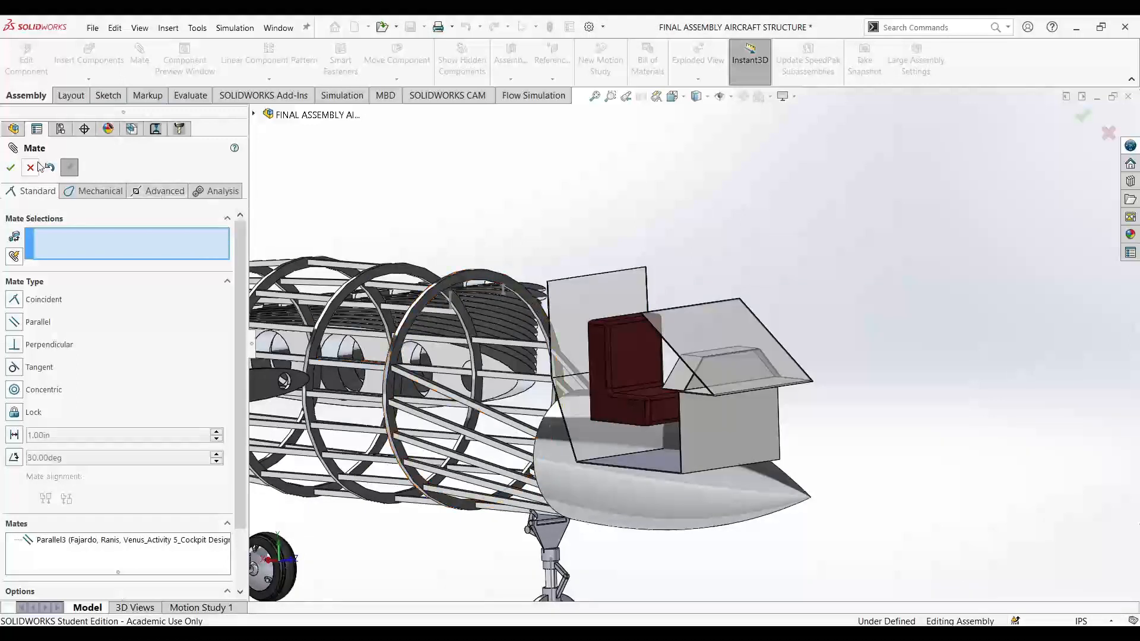
- In the back view, move the cockpit with Move Component into the open fuselage section just behind the nose cone
left_click(394, 62)
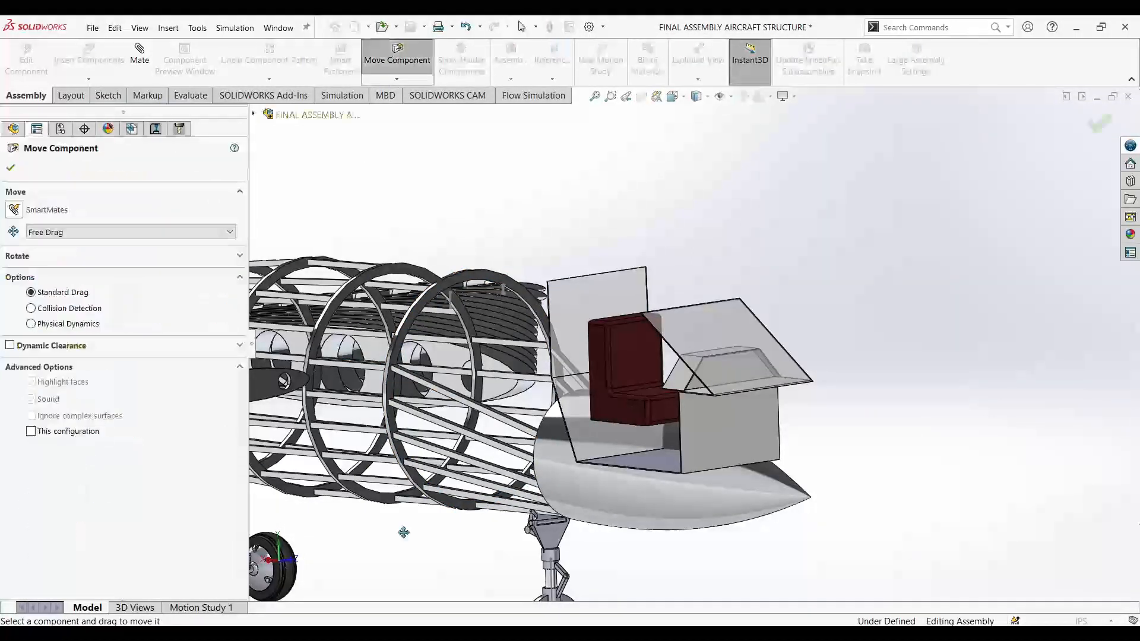
middle_click_drag(402, 532, 562, 303)
left_click(679, 99)
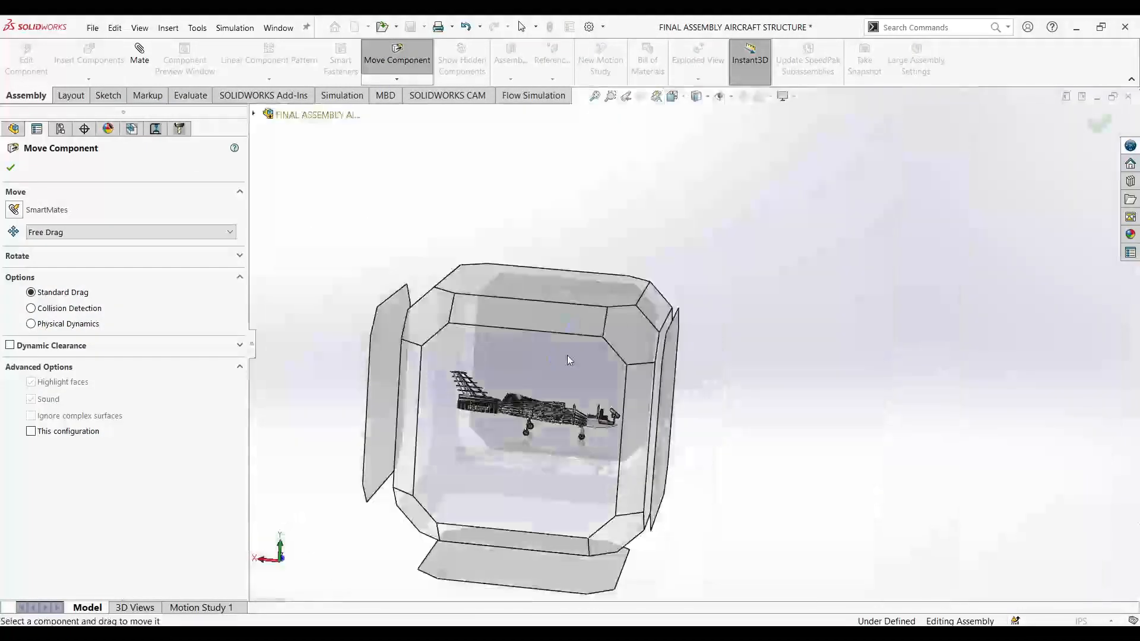
left_click(567, 359)
scroll(888, 337, "down", 4)
left_click_drag(779, 367, 537, 389)
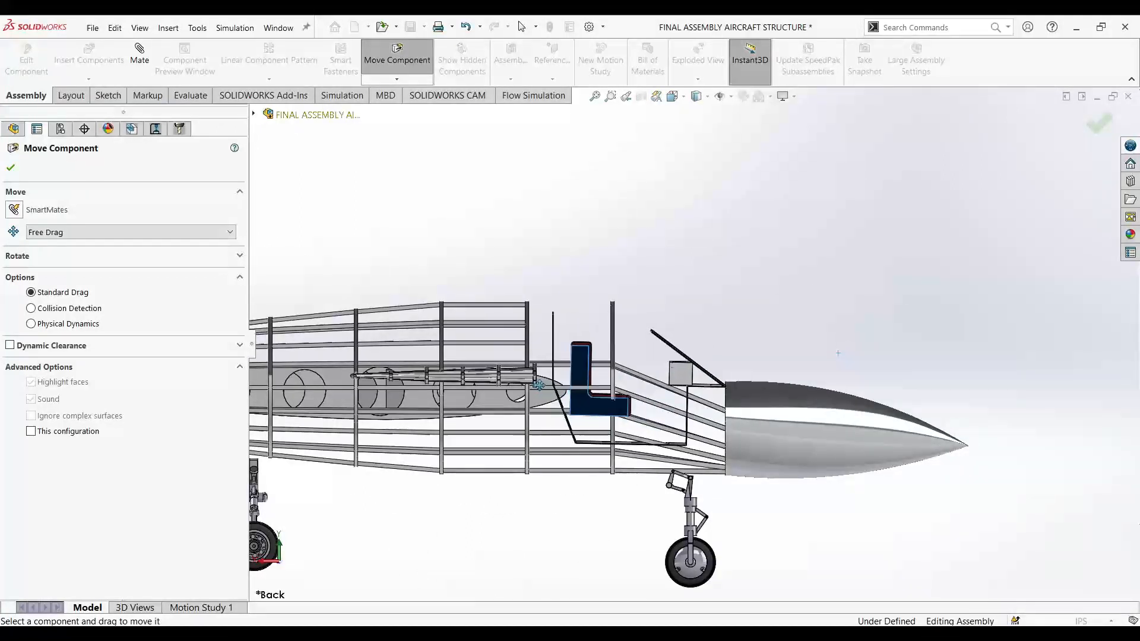
- In the left view, move the cockpit sideways to centre it within the fuselage rings above the nose cone
middle_click_drag(601, 509, 505, 562)
key("ctrl+2")
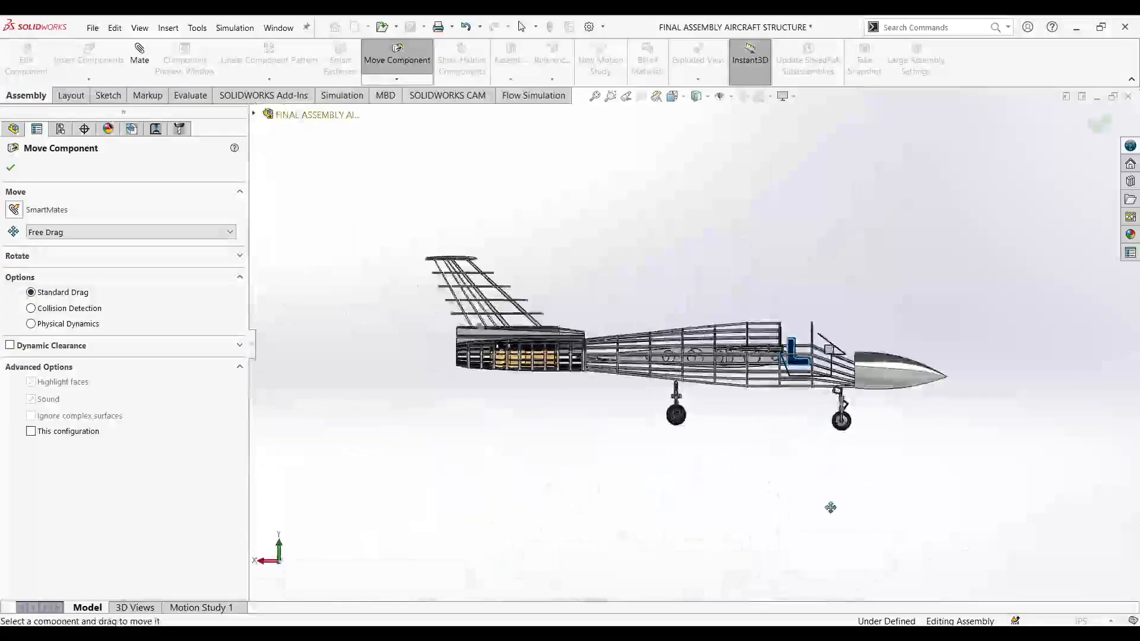
key("space")
left_click(583, 385)
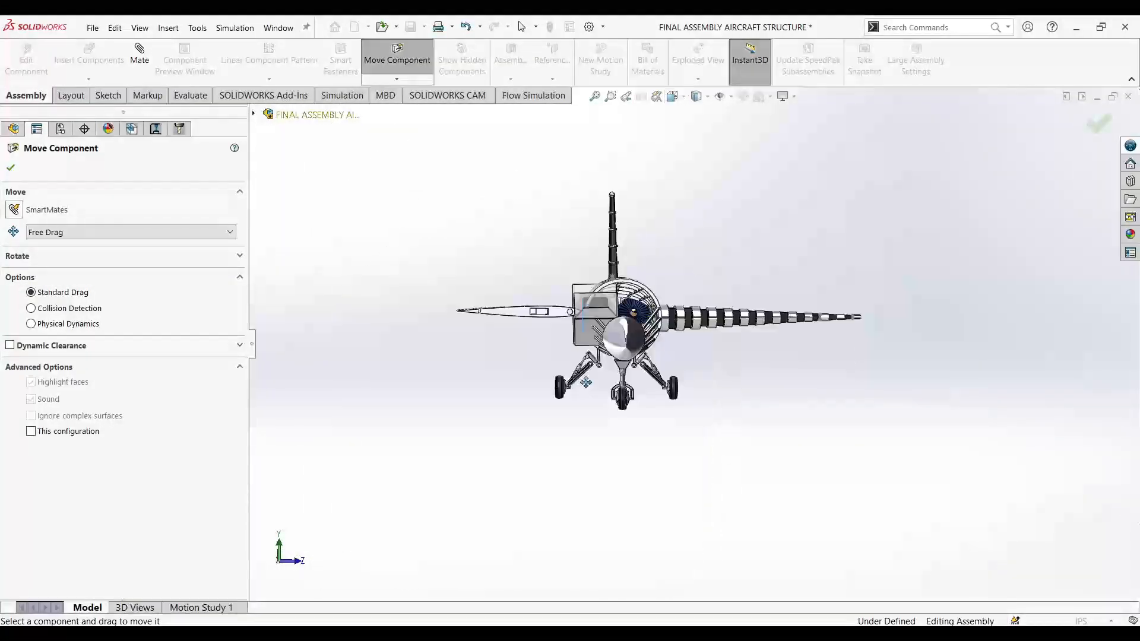
scroll(619, 339, "down", 5)
left_click_drag(613, 305, 700, 315)
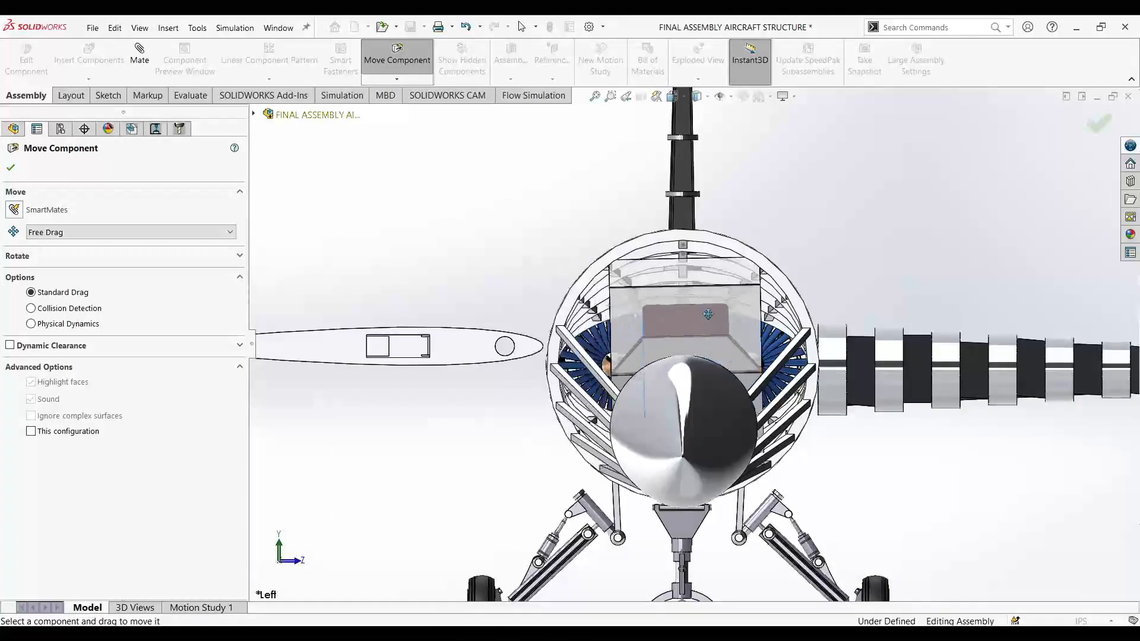
- Fine-tune the cockpit's sideways position between the fuselage rings in the left view, check it from the front view, and finish Move Component
scroll(707, 313, "down", 5)
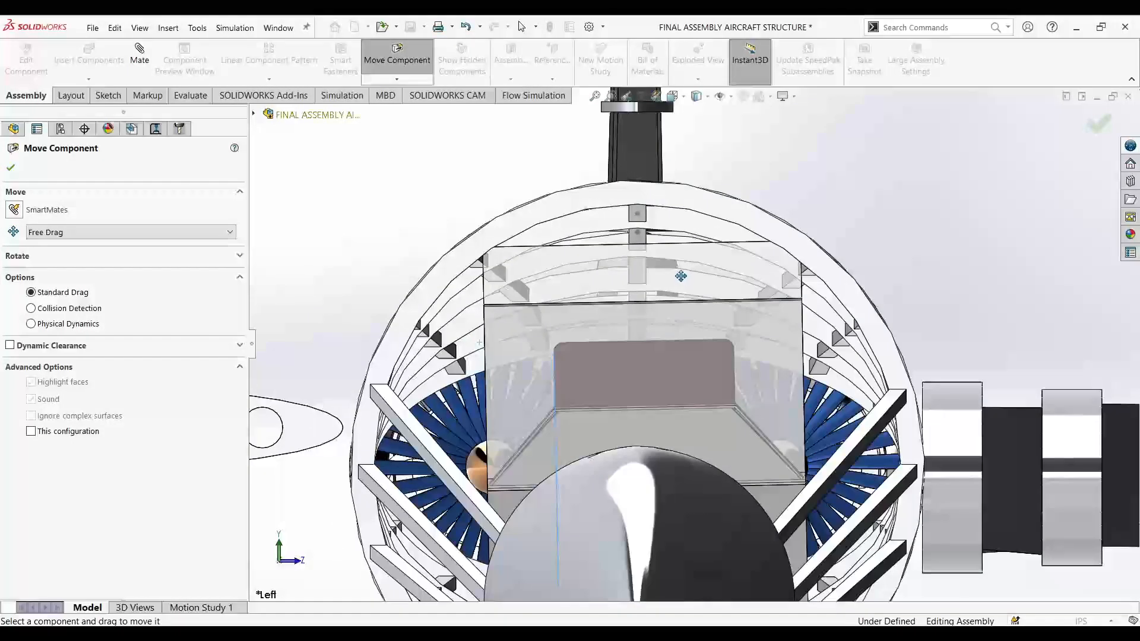
scroll(604, 335, "up", 4)
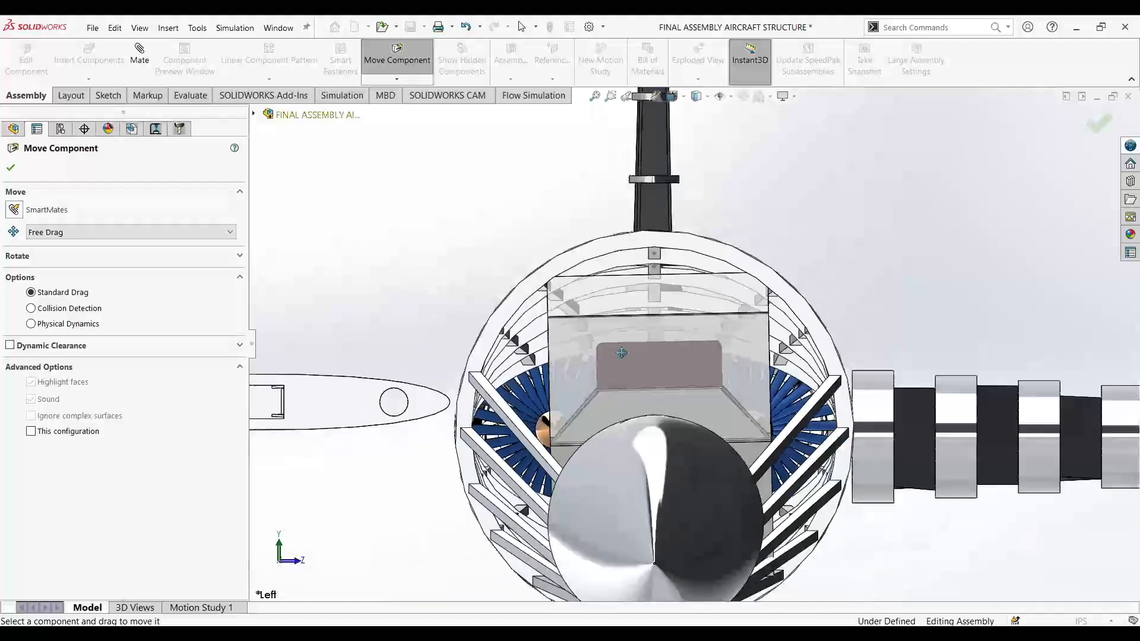
scroll(722, 449, "down", 5)
left_click_drag(714, 303, 712, 302)
key("ctrl+1")
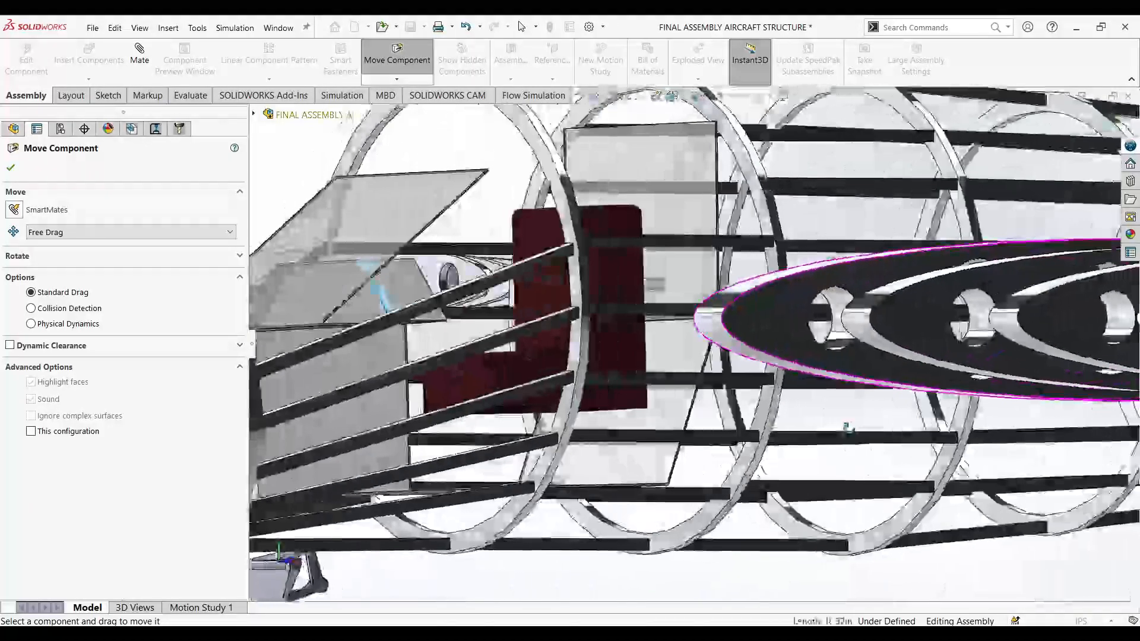
scroll(531, 378, "down", 10)
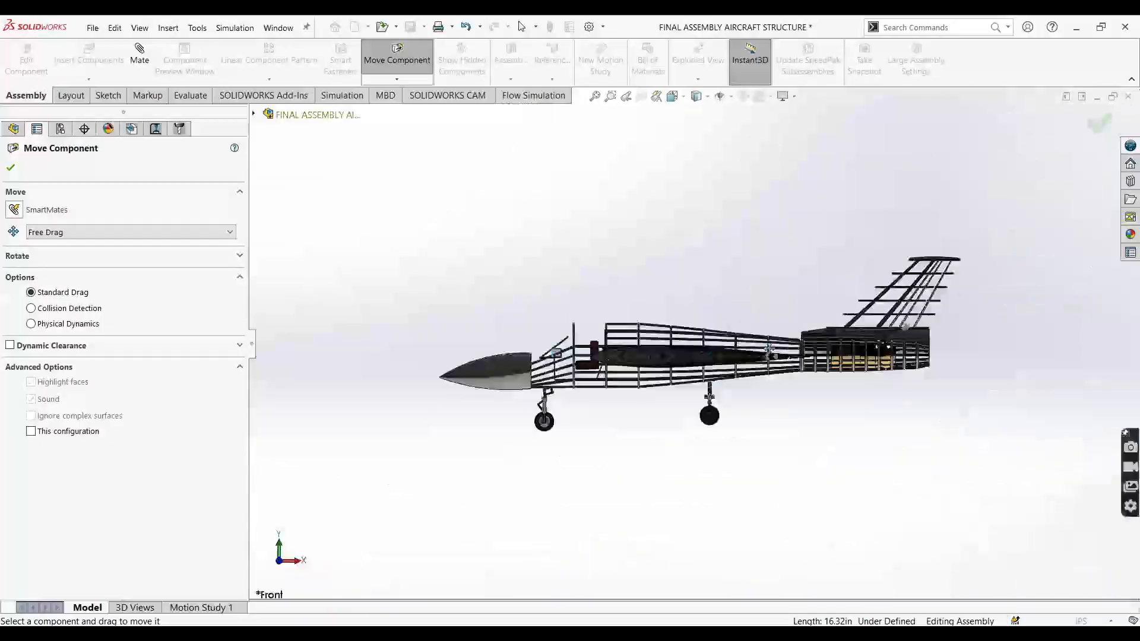
scroll(565, 461, "up", 3)
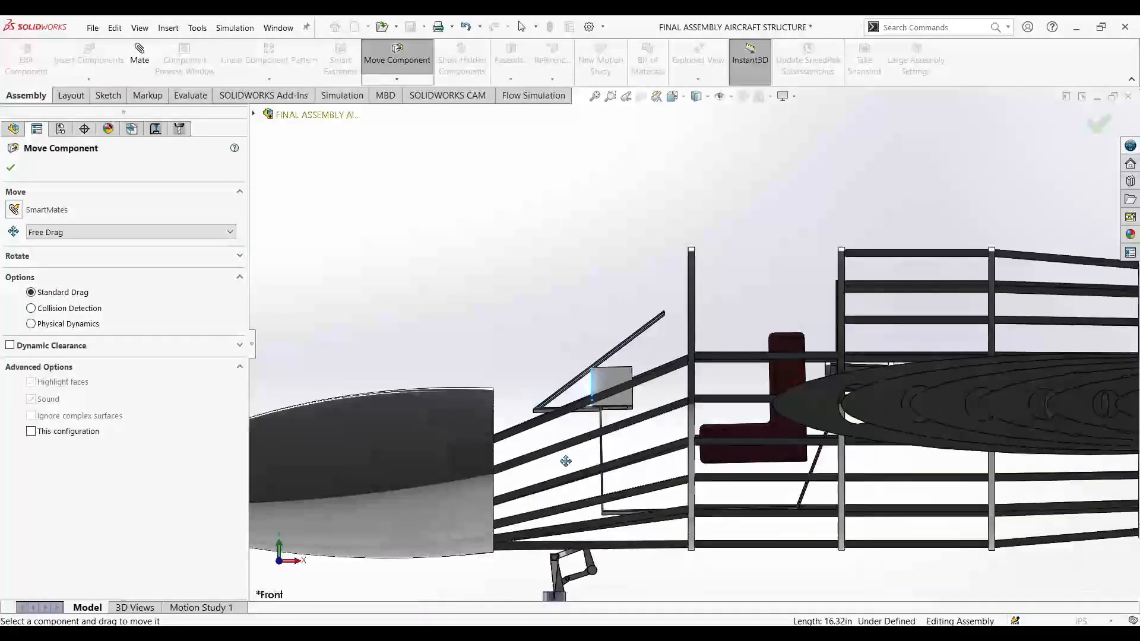
middle_click_drag(649, 519, 676, 587)
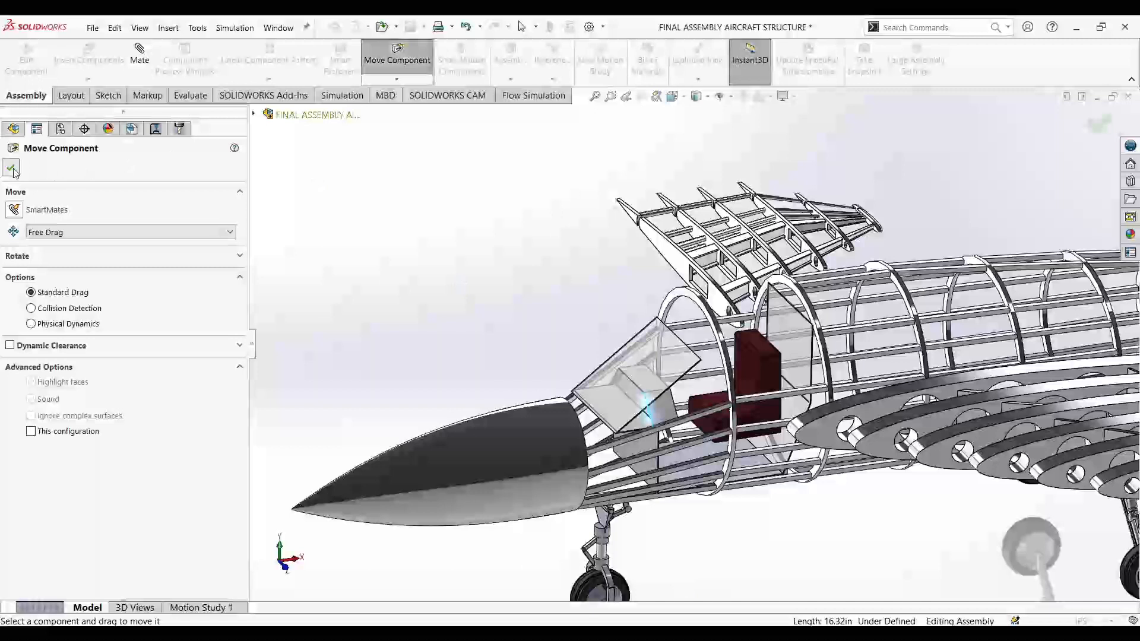
key("Escape")
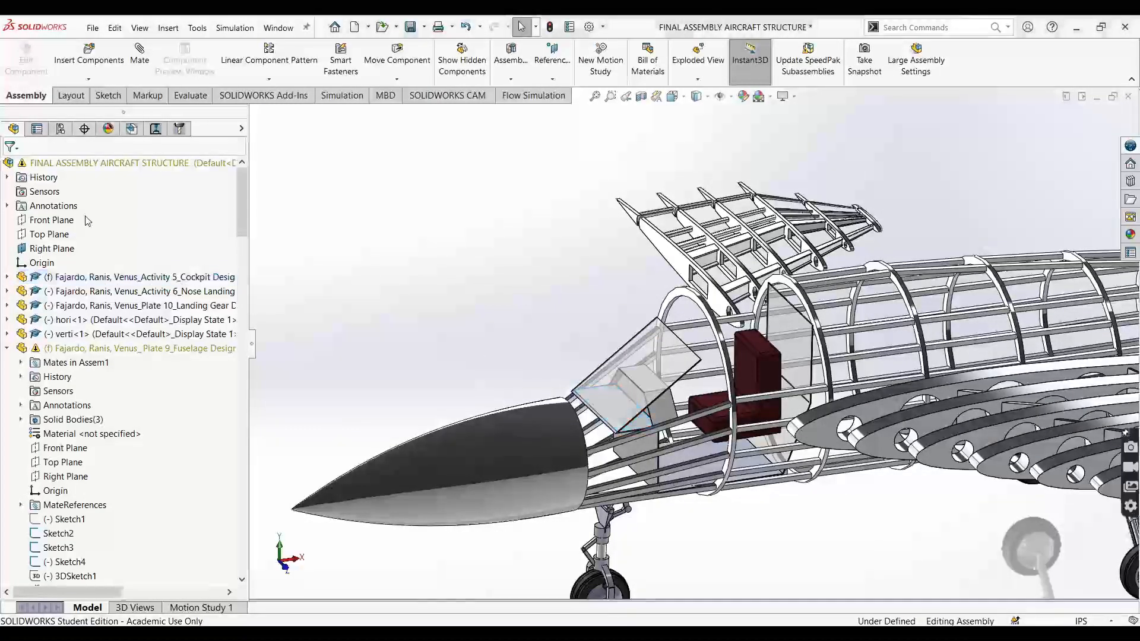
- Examine the cockpit's fit and the placement of the remaining parts on the whole aircraft from angled and front views
scroll(383, 372, "up", 6)
middle_click_drag(685, 424, 700, 387)
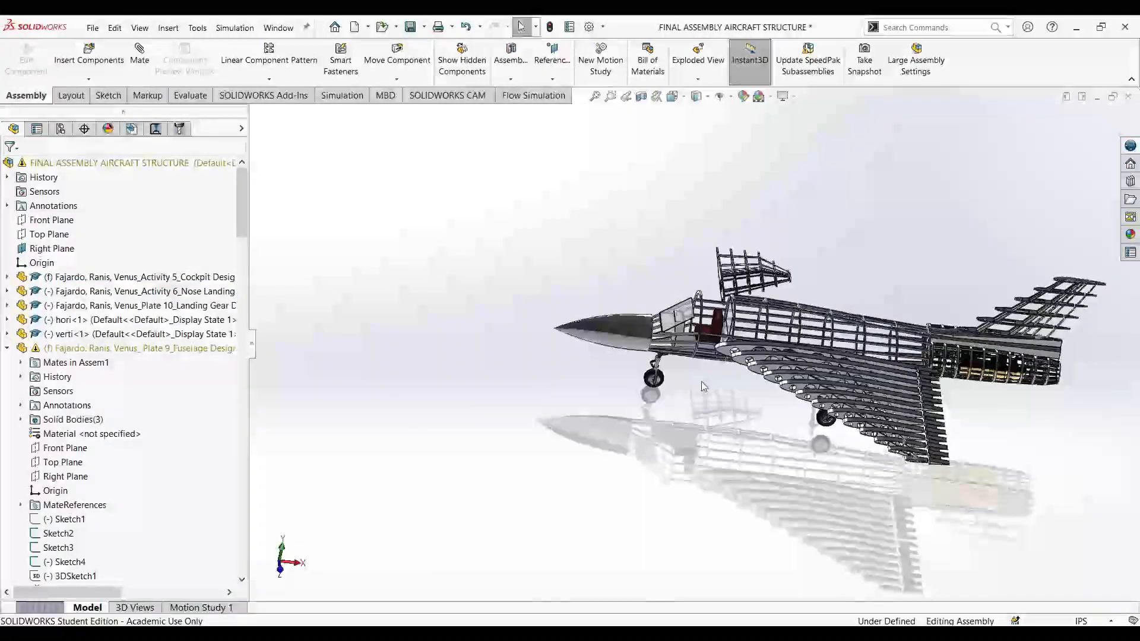
key("ctrl+1")
scroll(838, 337, "down", 4)
scroll(692, 355, "up", 2)
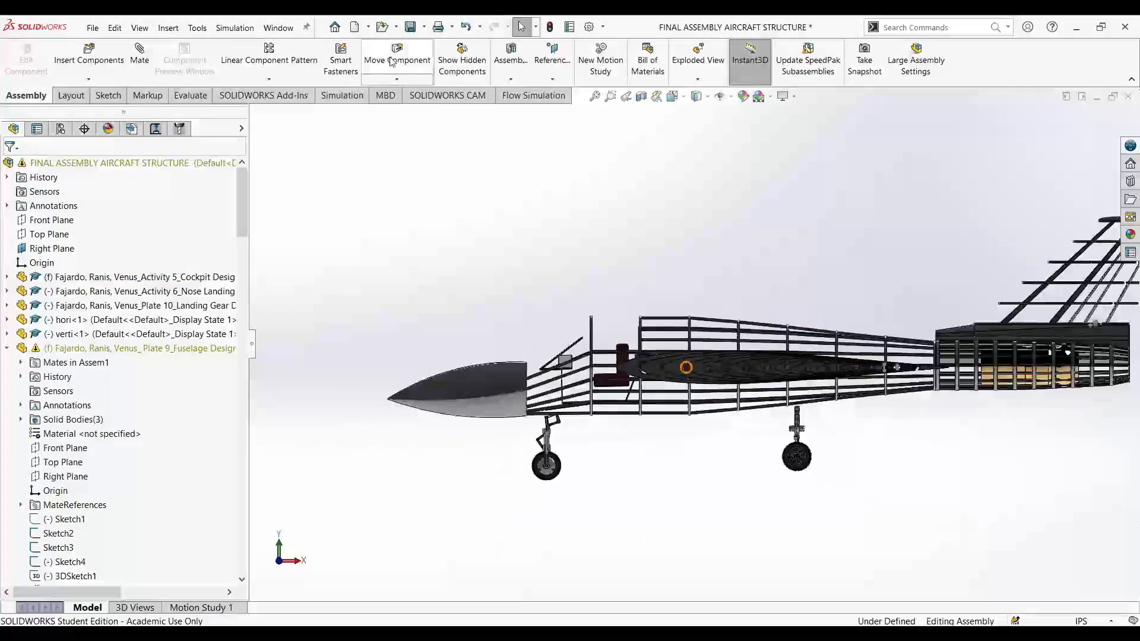
middle_click_drag(675, 441, 734, 594)
key("ctrl+1")
- In the top view, rotate the loose horizontal stabilizer by Delta XYZ with a Y value of -90°
key("space")
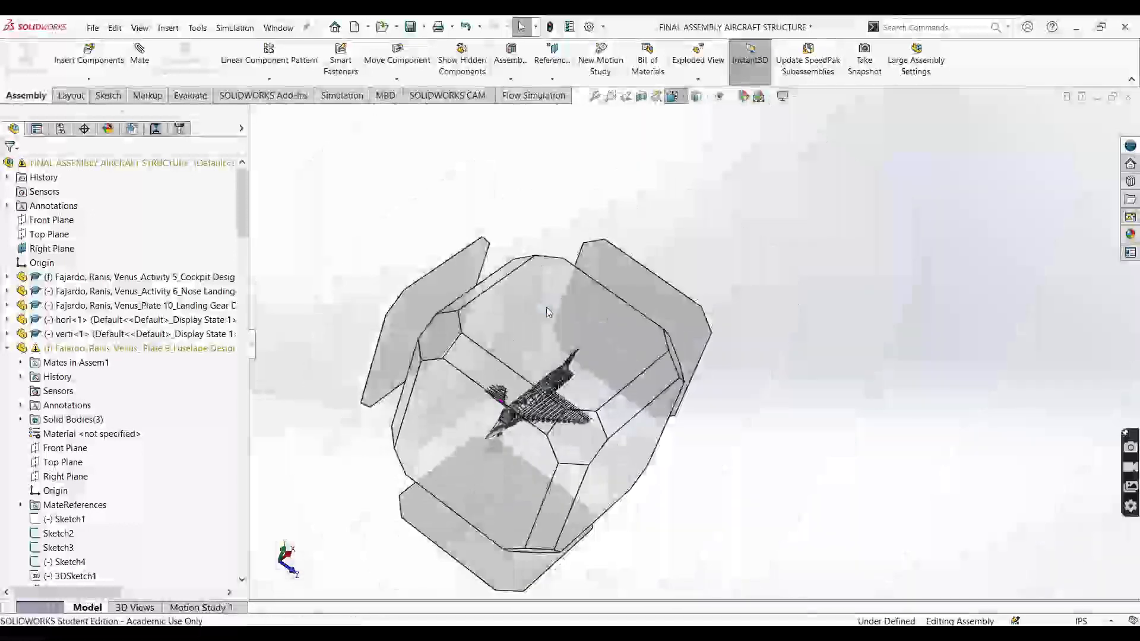
left_click(547, 308)
left_click(564, 378)
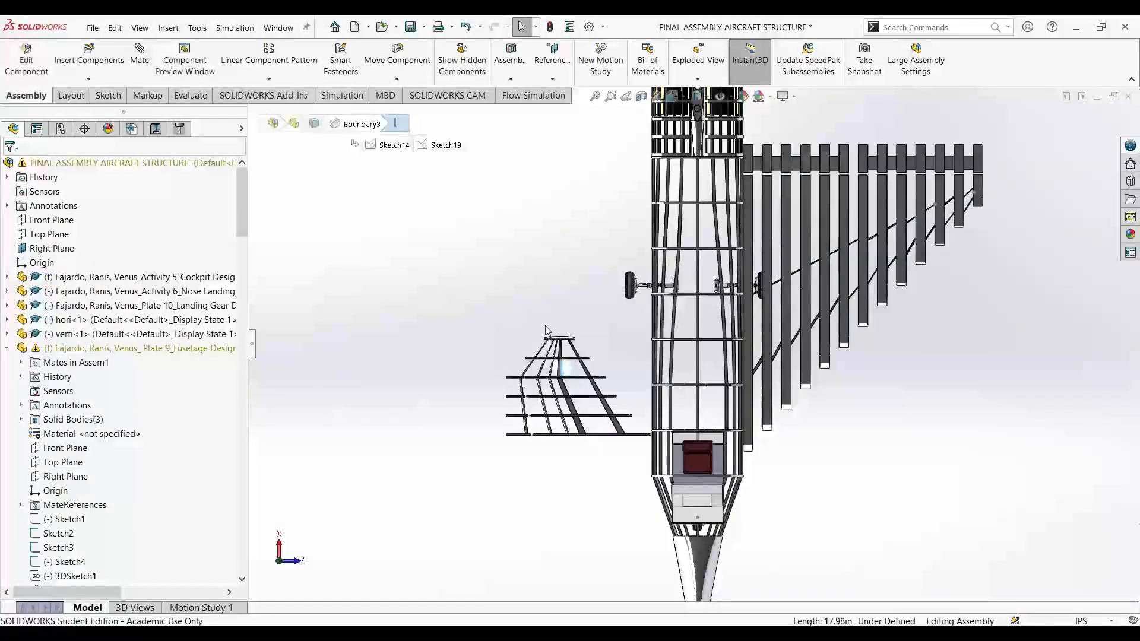
left_click(400, 105)
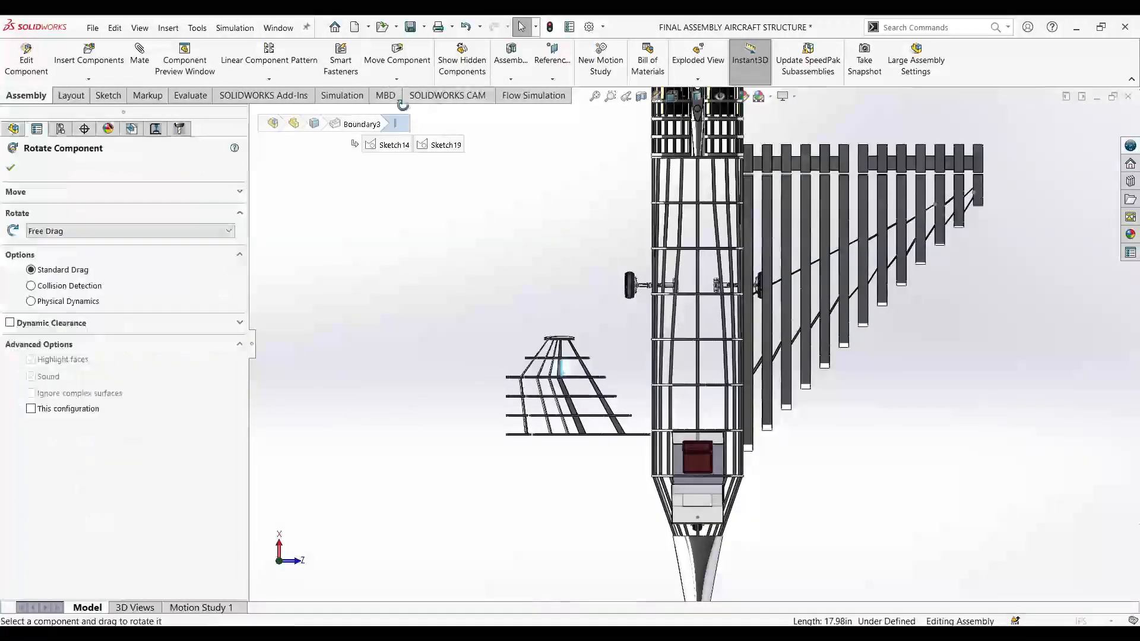
left_click(117, 233)
left_click(103, 263)
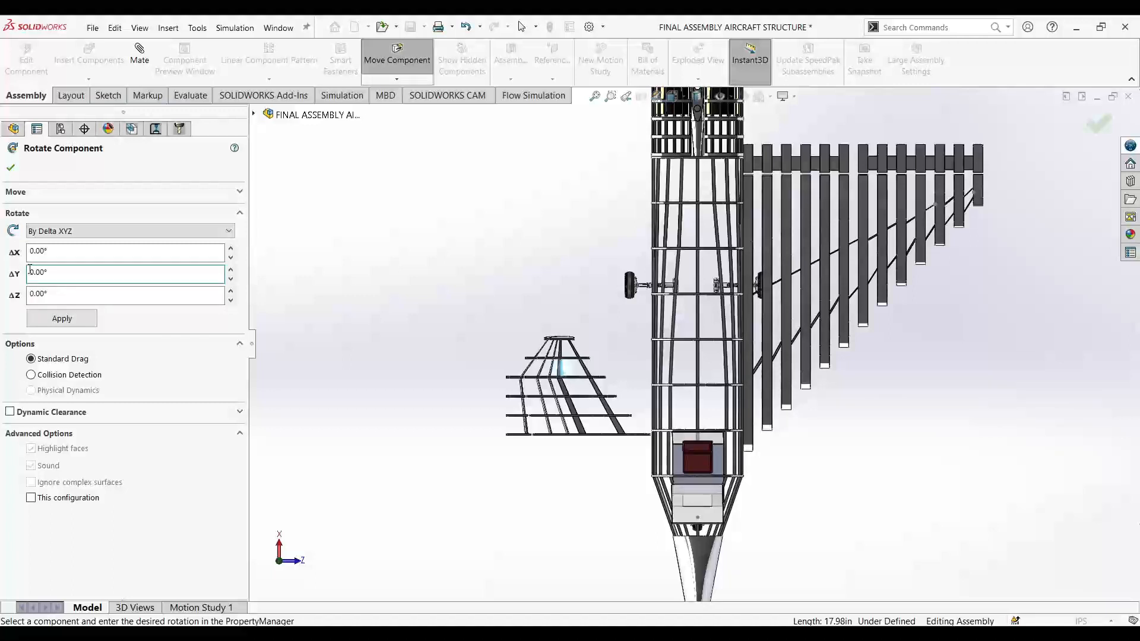
left_click(62, 318)
key("f")
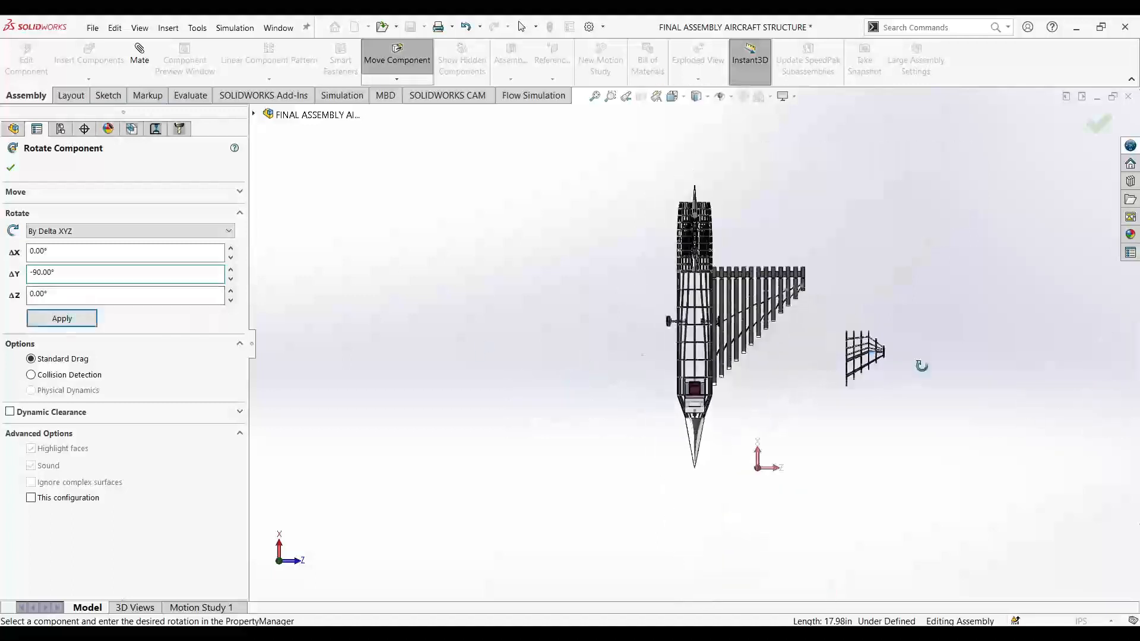
left_click(11, 169)
- Select the horizontal stabilizer component "hori" in the assembly tree
scroll(172, 357, "down", 12)
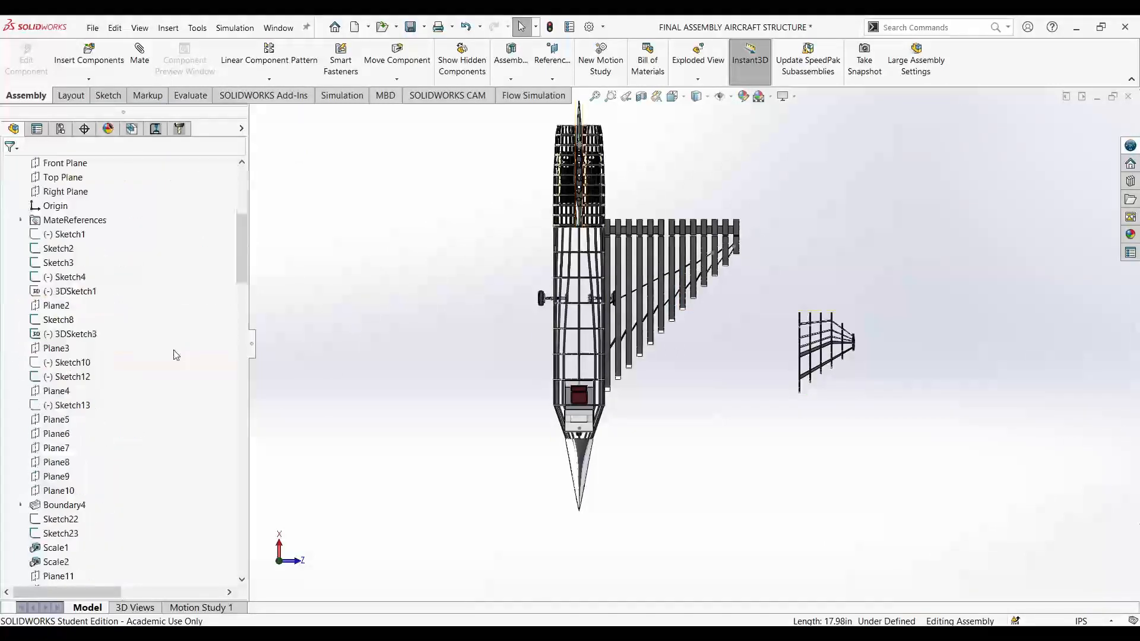
left_click_drag(243, 310, 242, 173)
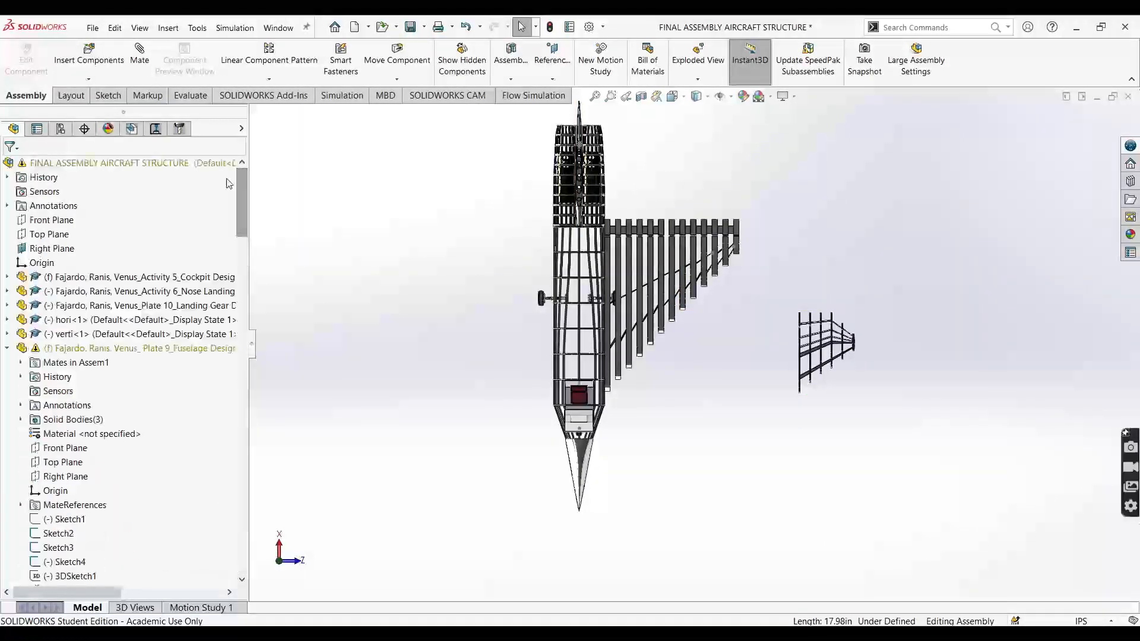
left_click(125, 321)
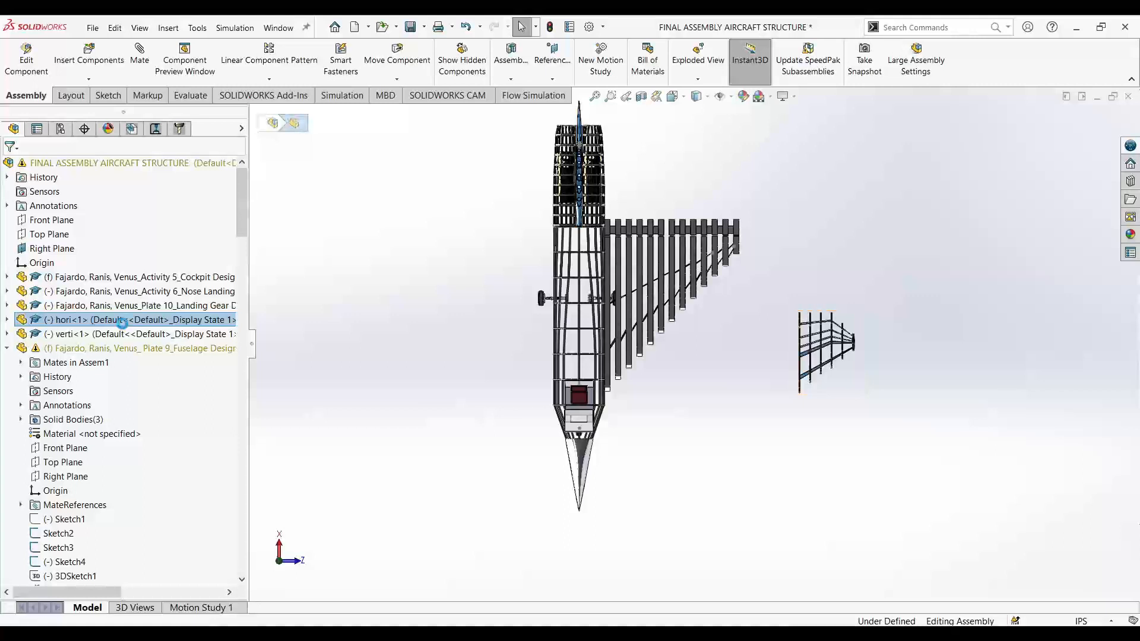
- Copy the horizontal stabilizer (hori) and place the duplicate in open space on the other side of the fuselage
left_click(766, 330)
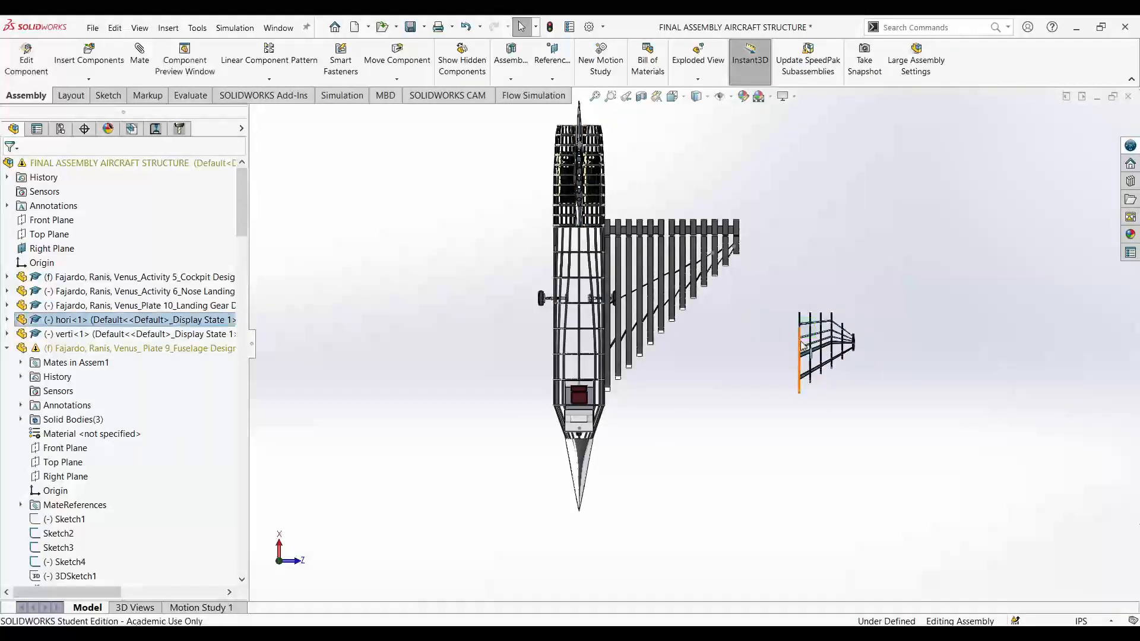
left_click_drag(803, 344, 773, 336)
left_click_drag(431, 184, 430, 184, "ctrl")
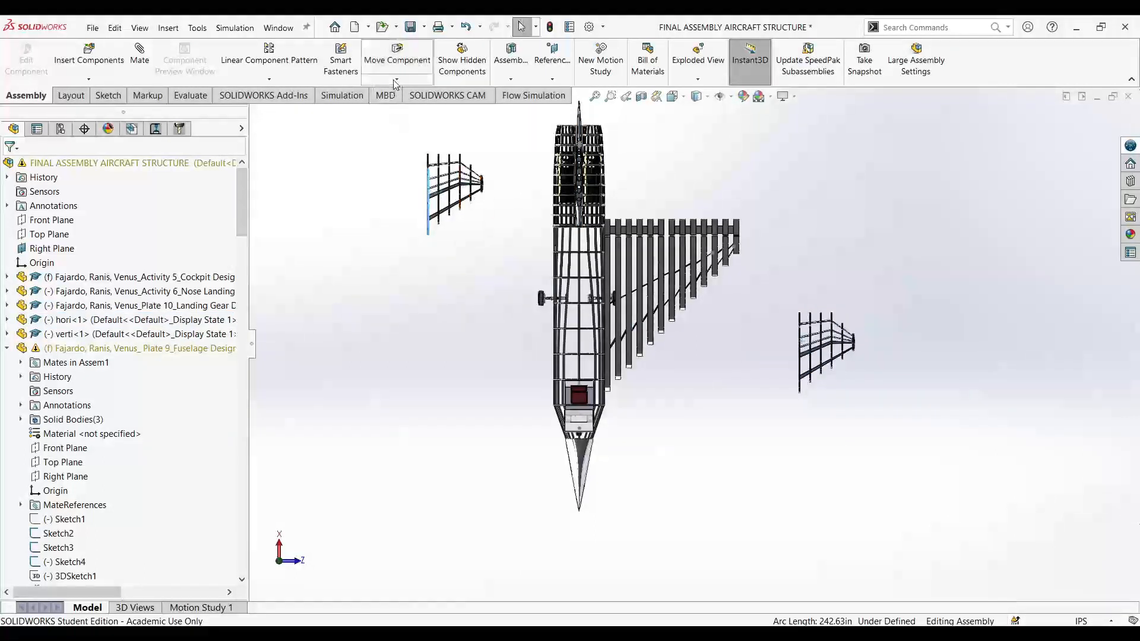
- Rotate the copied horizontal stabilizer by delta XYZ, with 180° about X
left_click(83, 267)
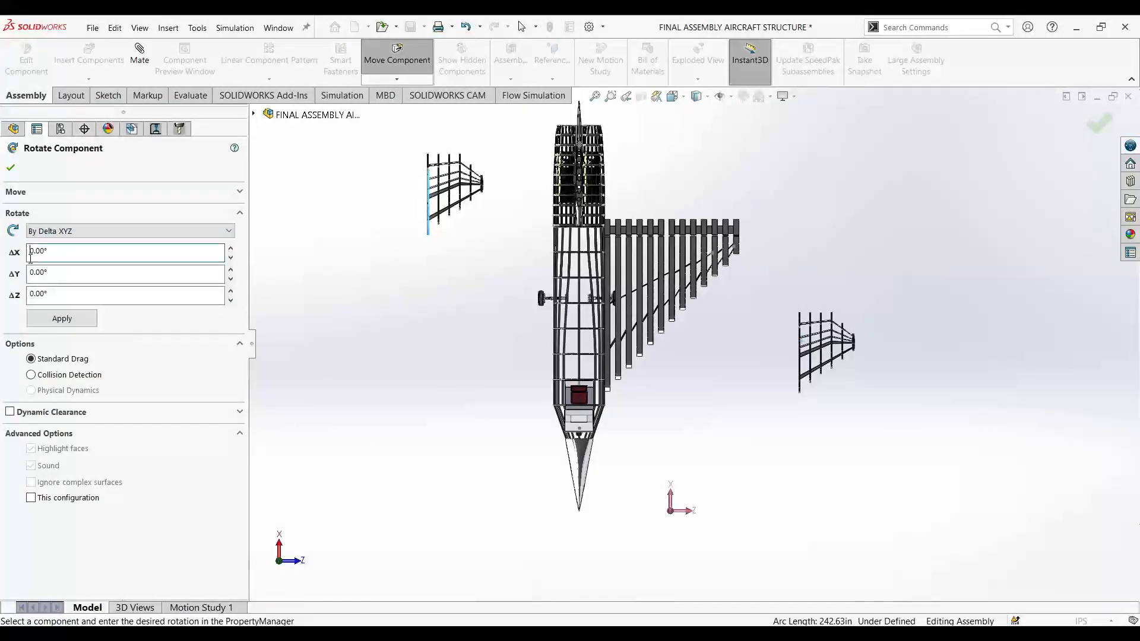
left_click(62, 320)
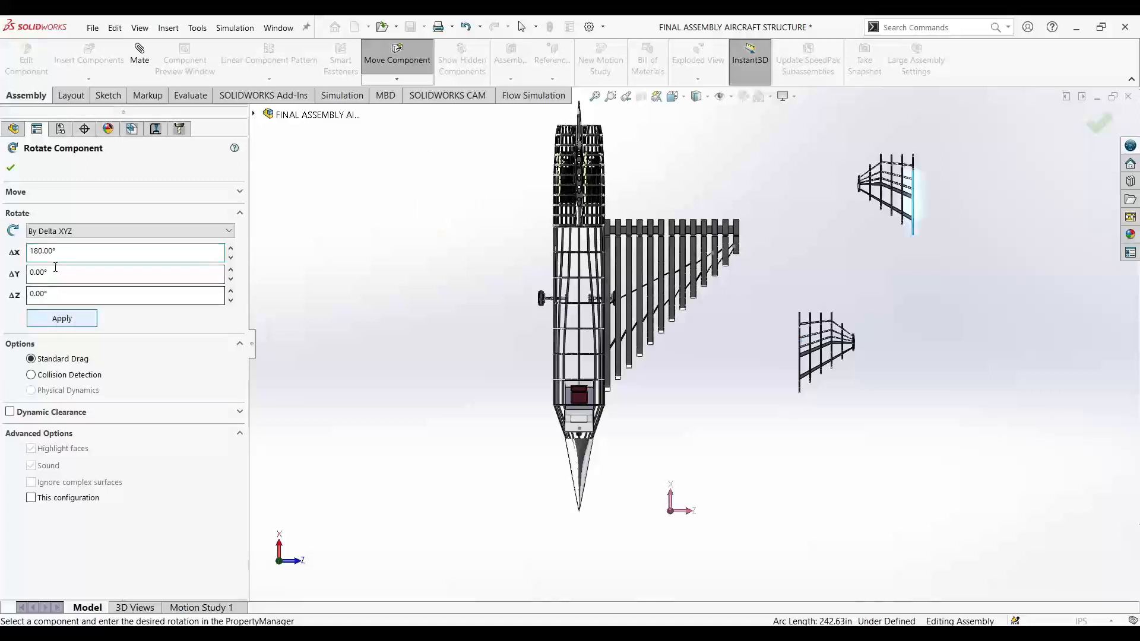
left_click(11, 168)
- Move the two horizontal stabilizers against opposite sides of the rear fuselage, beside the engine frames
left_click(412, 55)
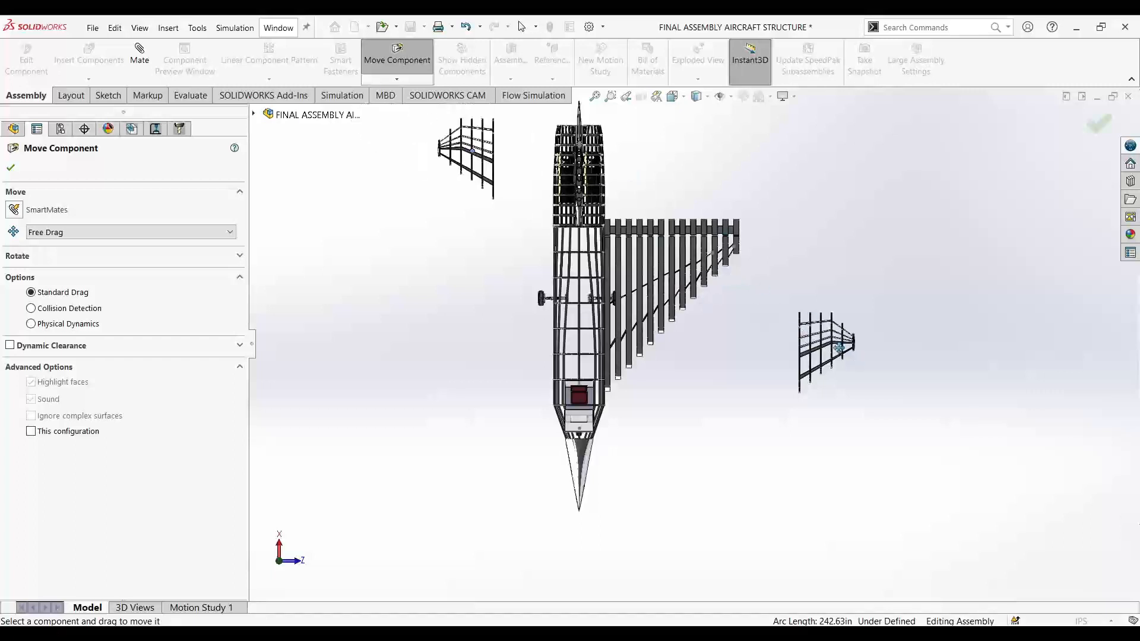
scroll(606, 140, "down", 5)
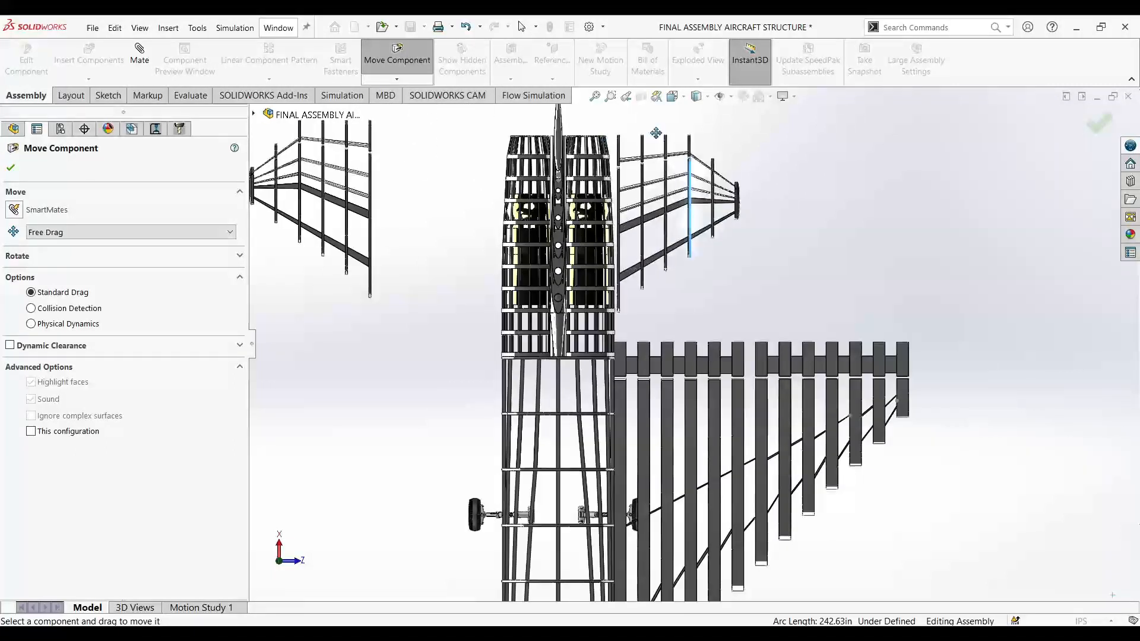
scroll(611, 193, "down", 1)
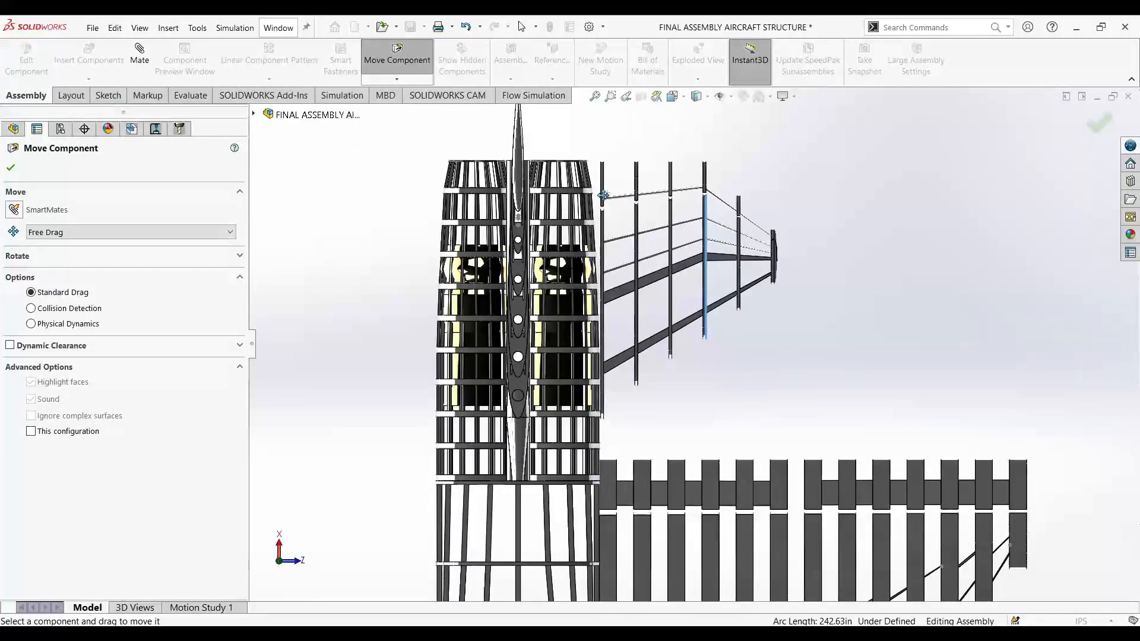
scroll(695, 325, "up", 5)
left_click_drag(426, 253, 506, 300)
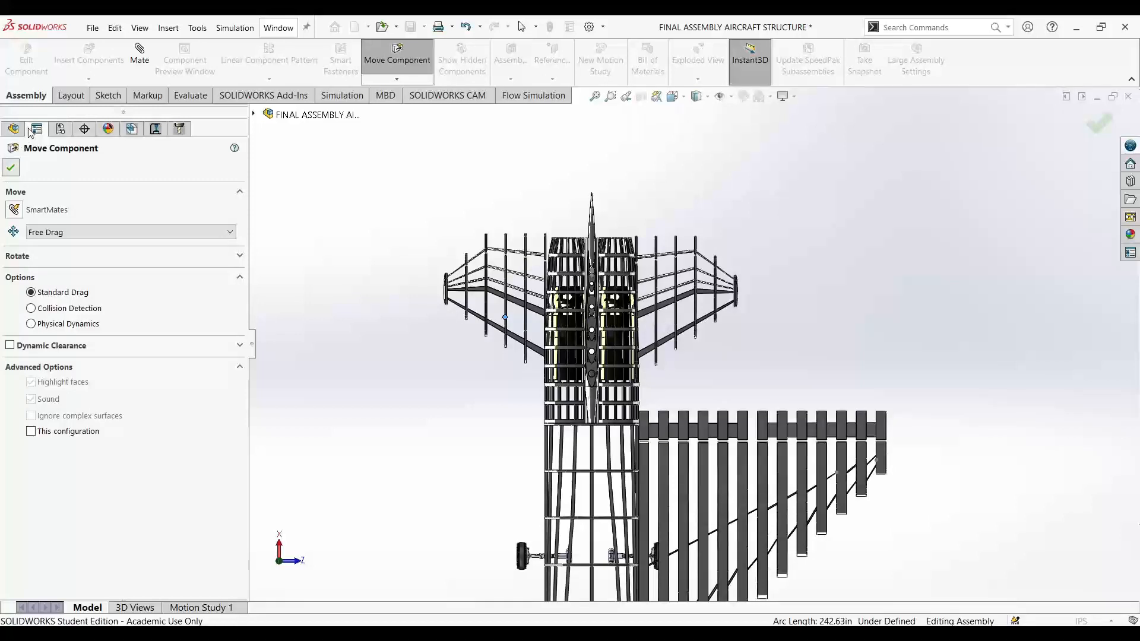
left_click(11, 167)
- In the back view, raise the stabilizer copy hanging below the tail to the height of the engine frames
middle_click_drag(453, 305, 411, 348)
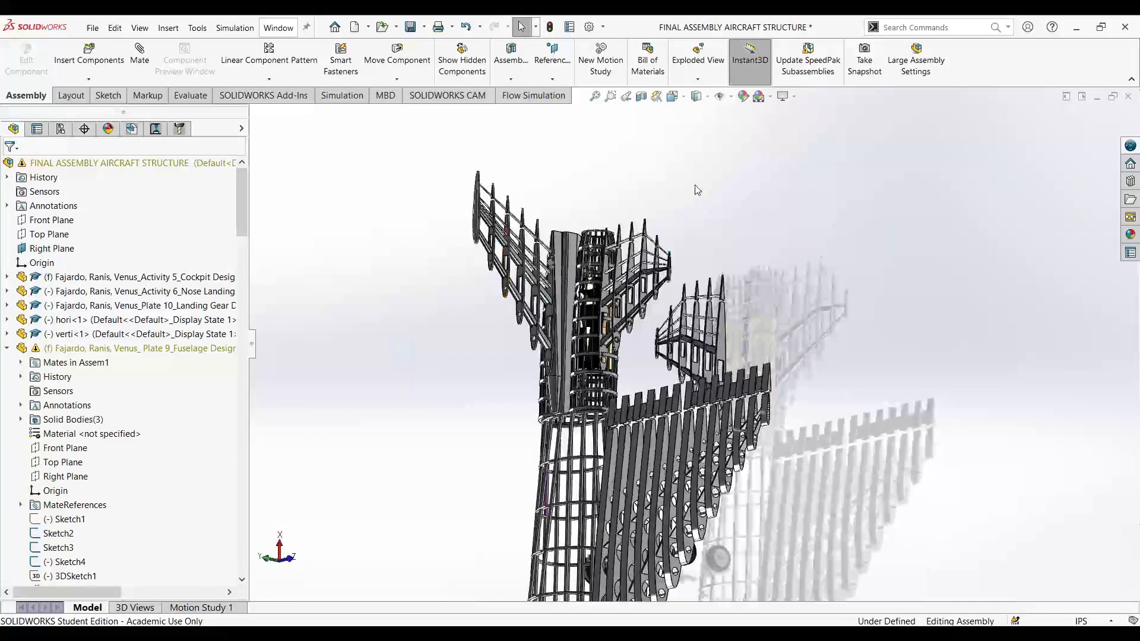
middle_click_drag(861, 520, 900, 392)
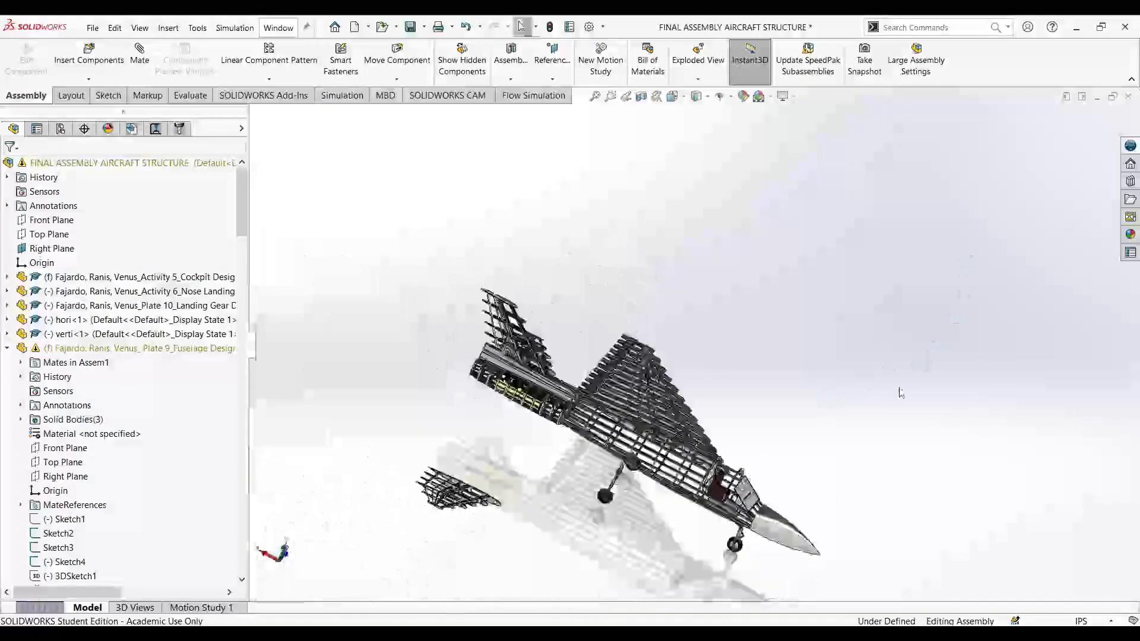
left_click(683, 98)
left_click(518, 453)
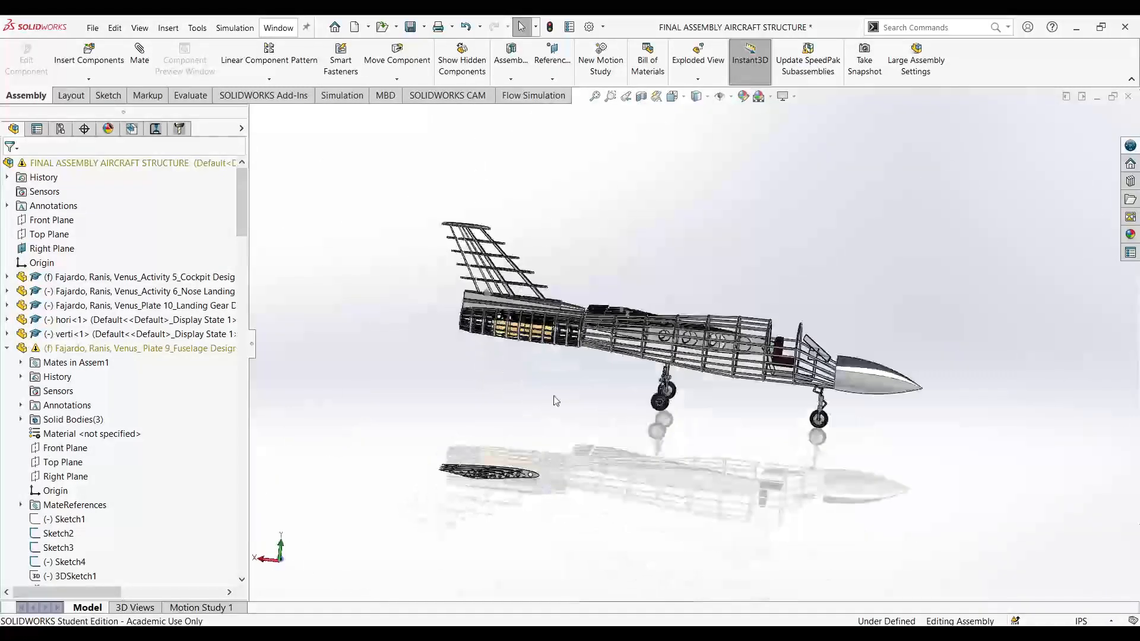
left_click(397, 59)
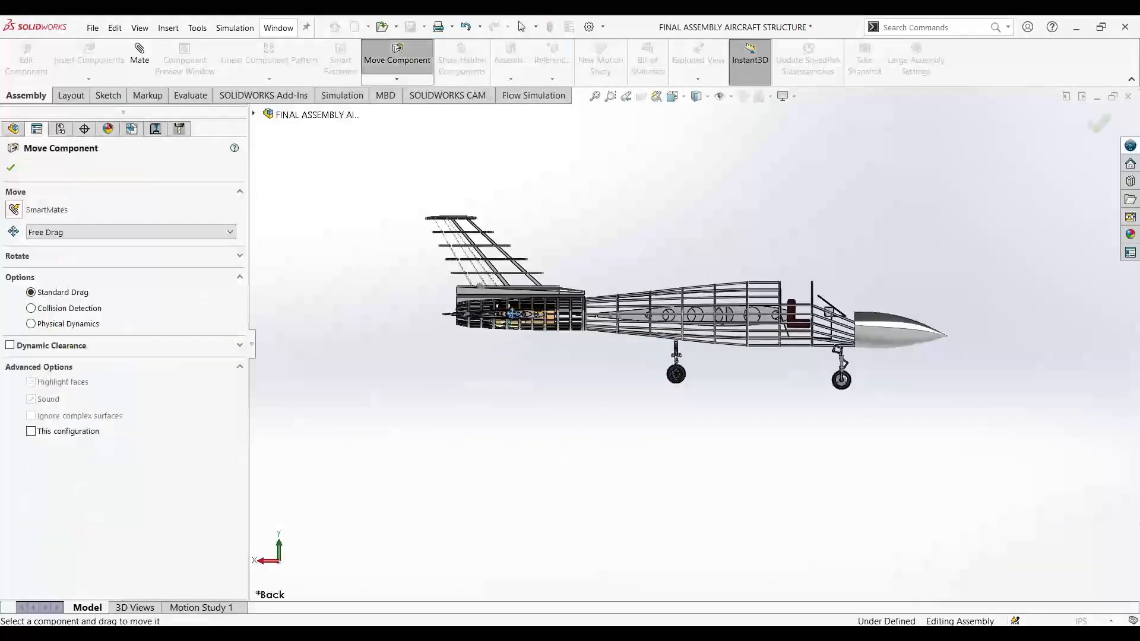
middle_click_drag(492, 380, 586, 345)
scroll(587, 345, "down", 5)
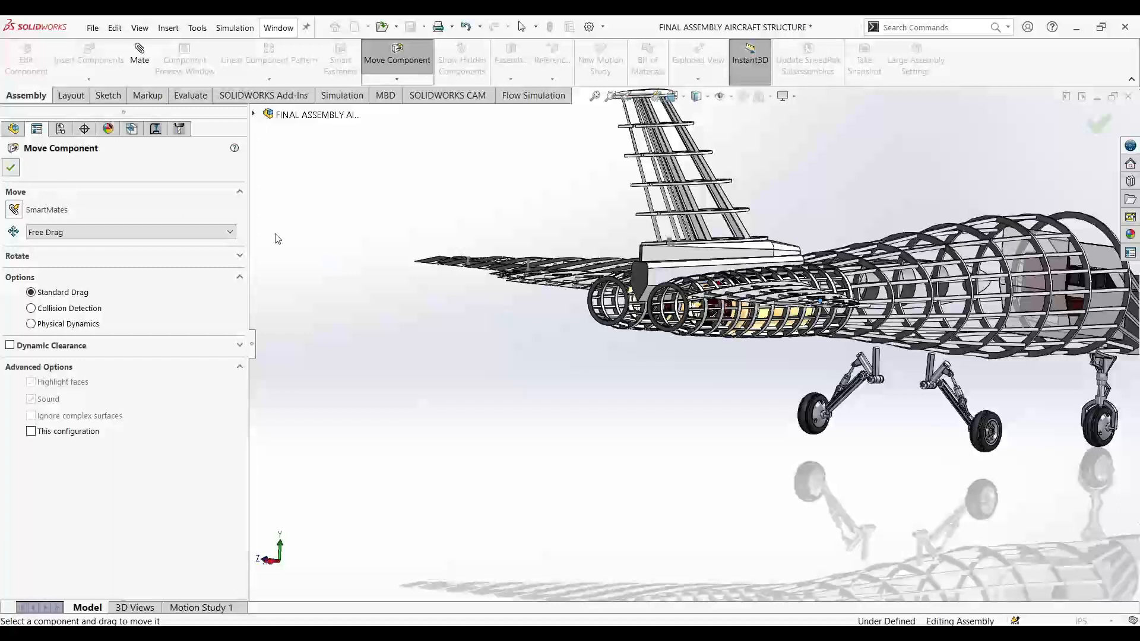
key("Escape")
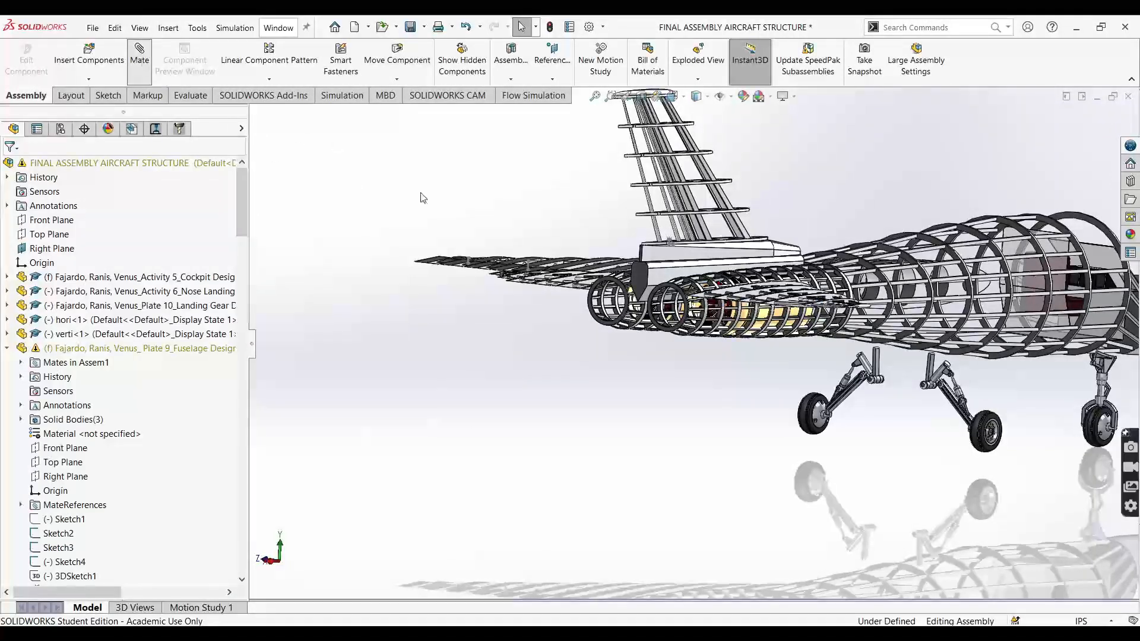
scroll(695, 362, "down", 8)
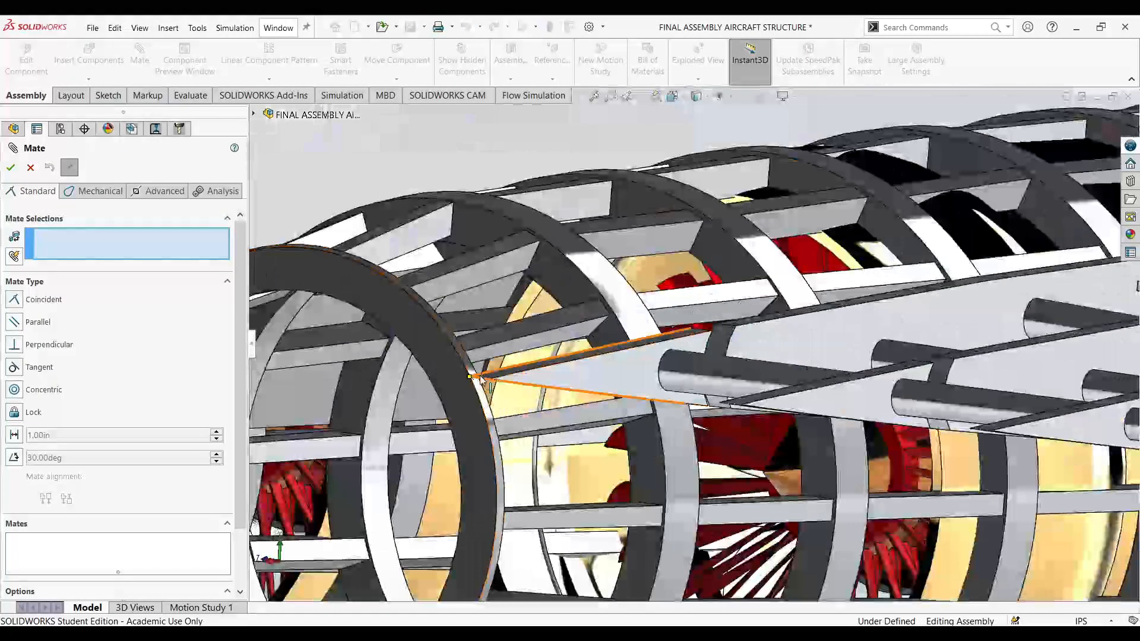
scroll(730, 406, "up", 7)
middle_click_drag(570, 487, 632, 560)
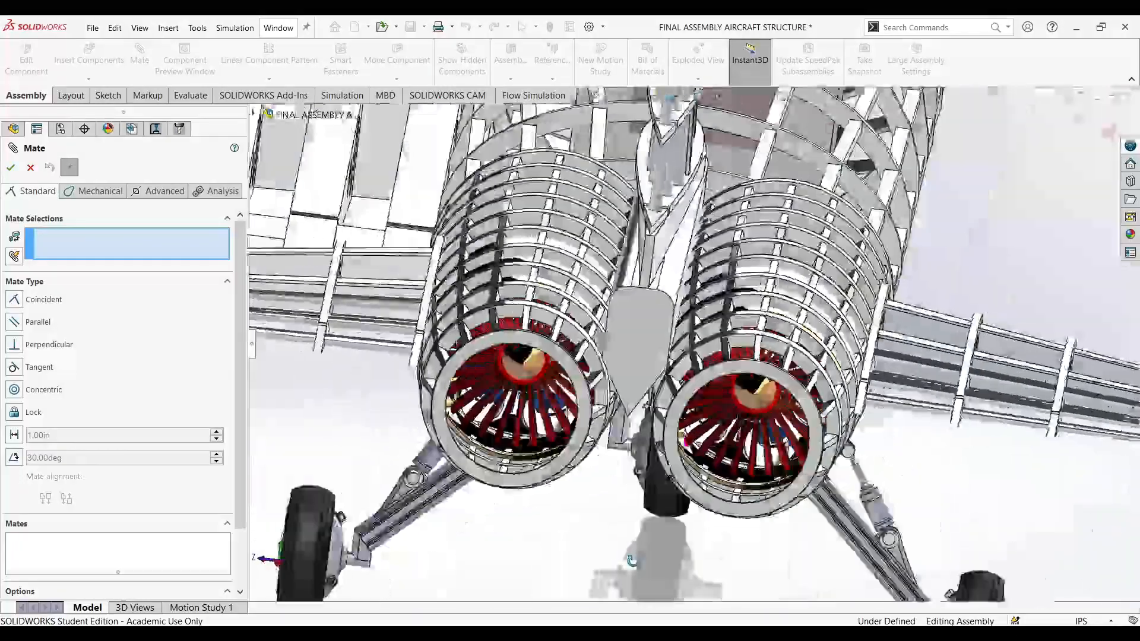
scroll(844, 410, "down", 8)
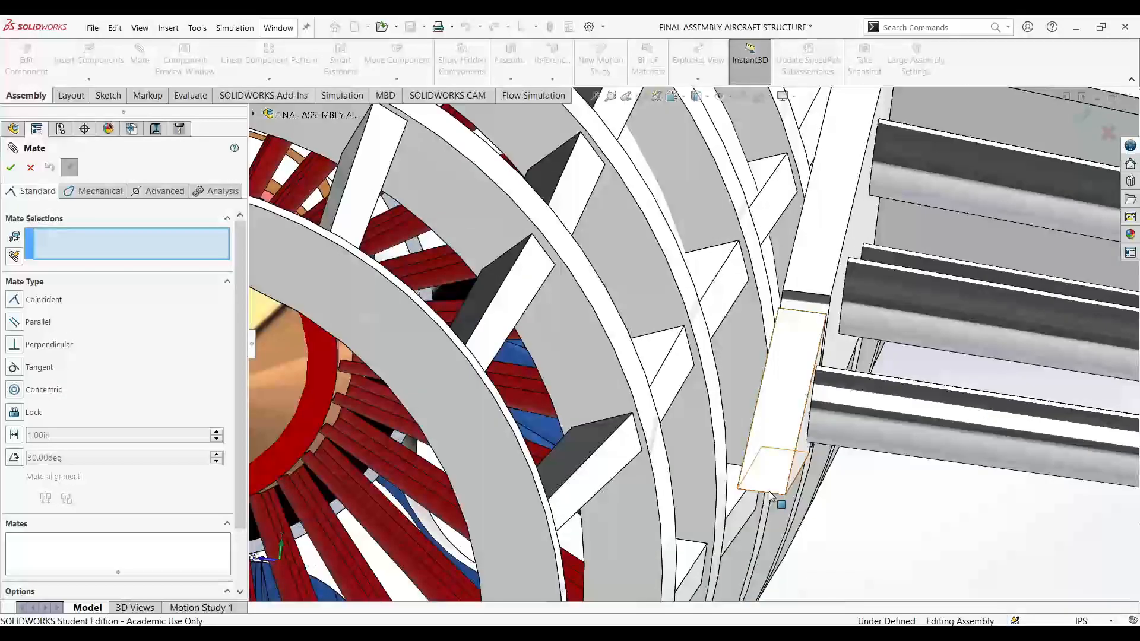
scroll(769, 494, "up", 10)
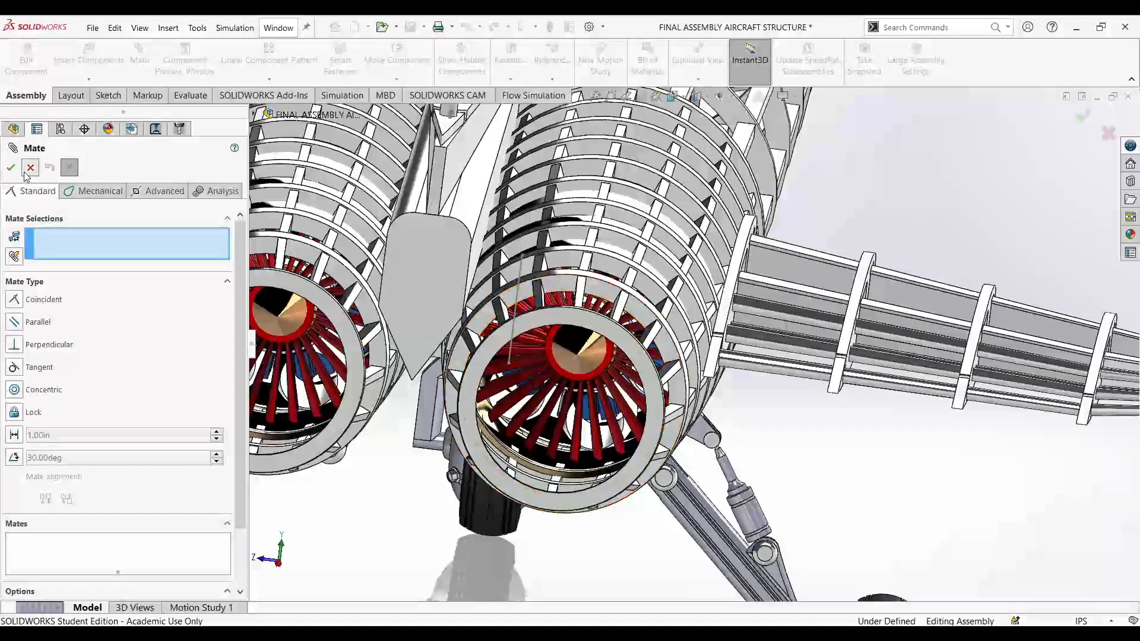
left_click(28, 170)
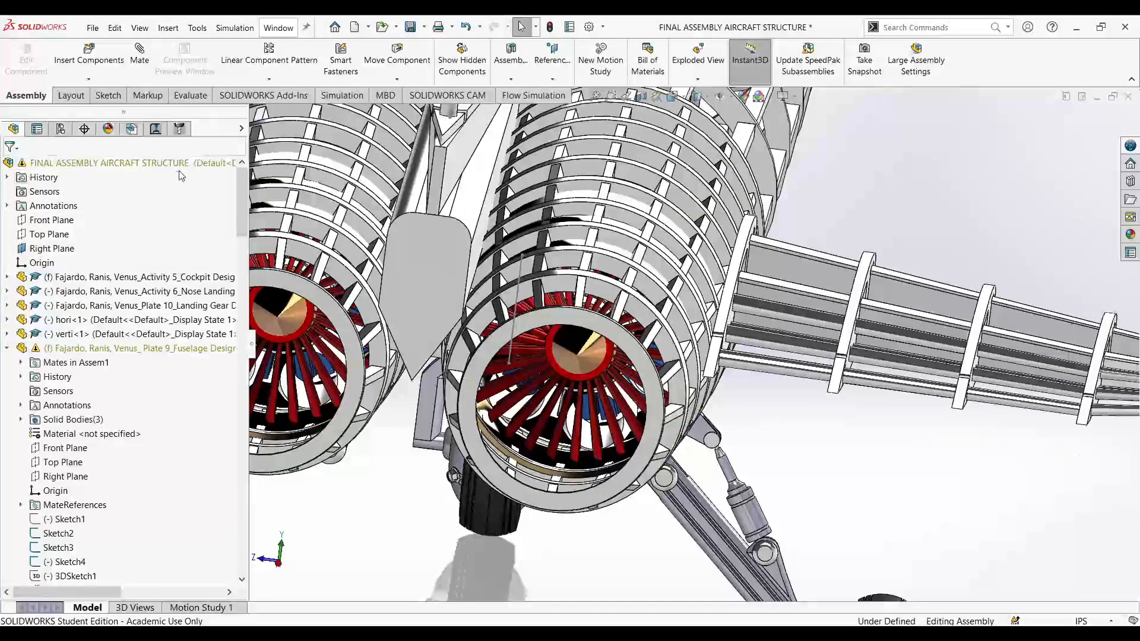
- In the tail-end view, move the stabilizer copy to the engine's centreline height and shift its root rib inward into the engine frame
key("ctrl+4")
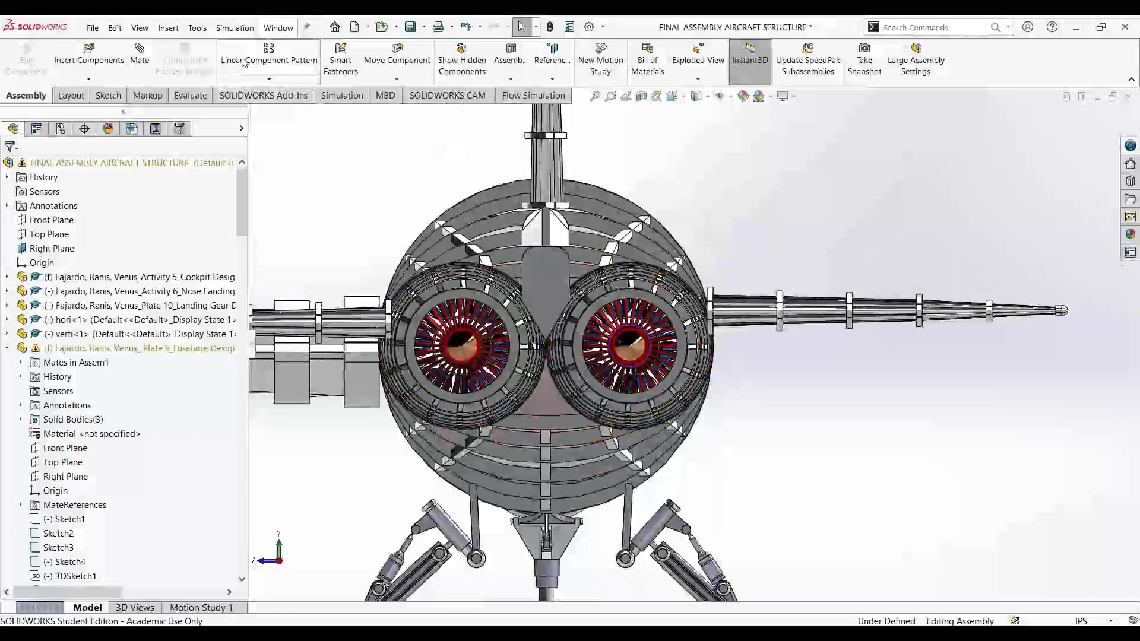
left_click(397, 56)
scroll(703, 380, "down", 3)
left_click_drag(703, 380, 695, 385)
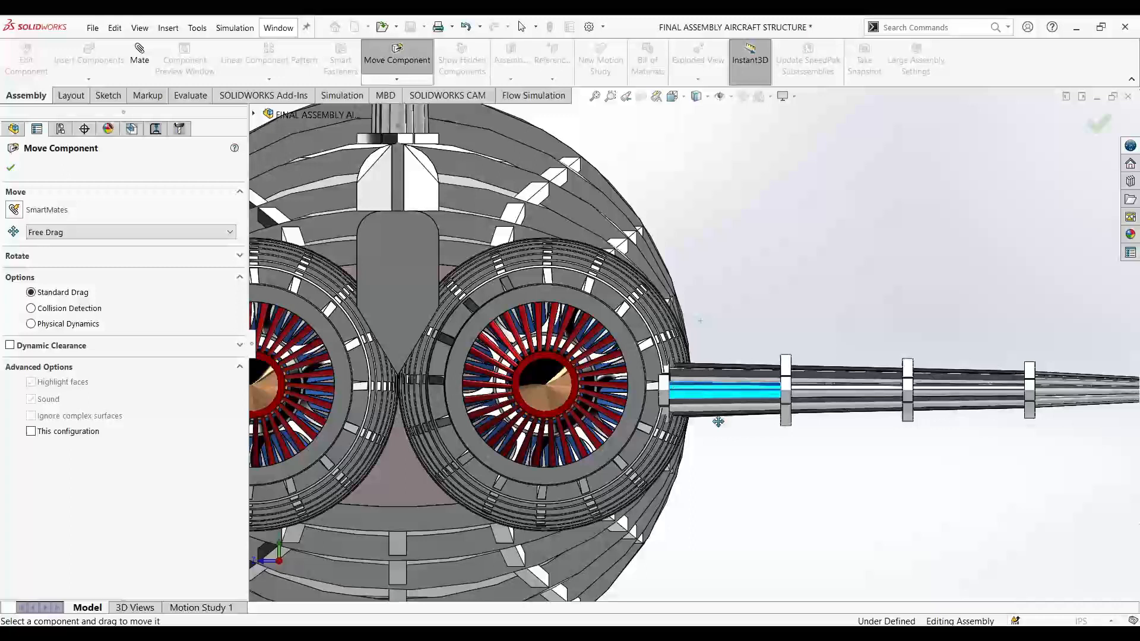
scroll(719, 422, "up", 3)
scroll(654, 332, "down", 8)
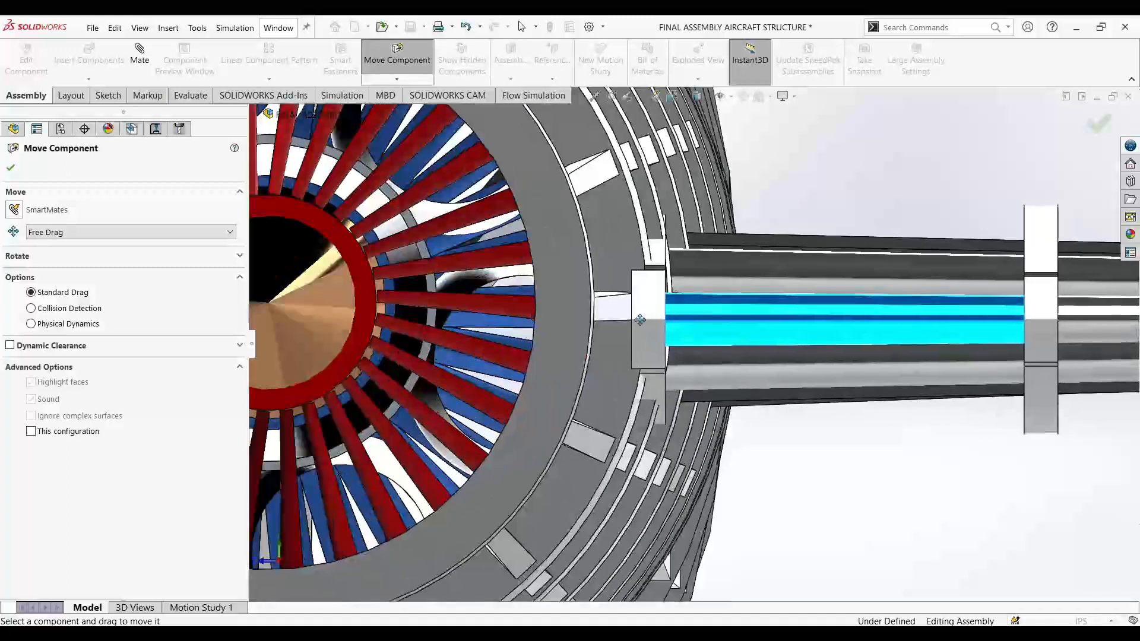
left_click_drag(640, 320, 606, 321)
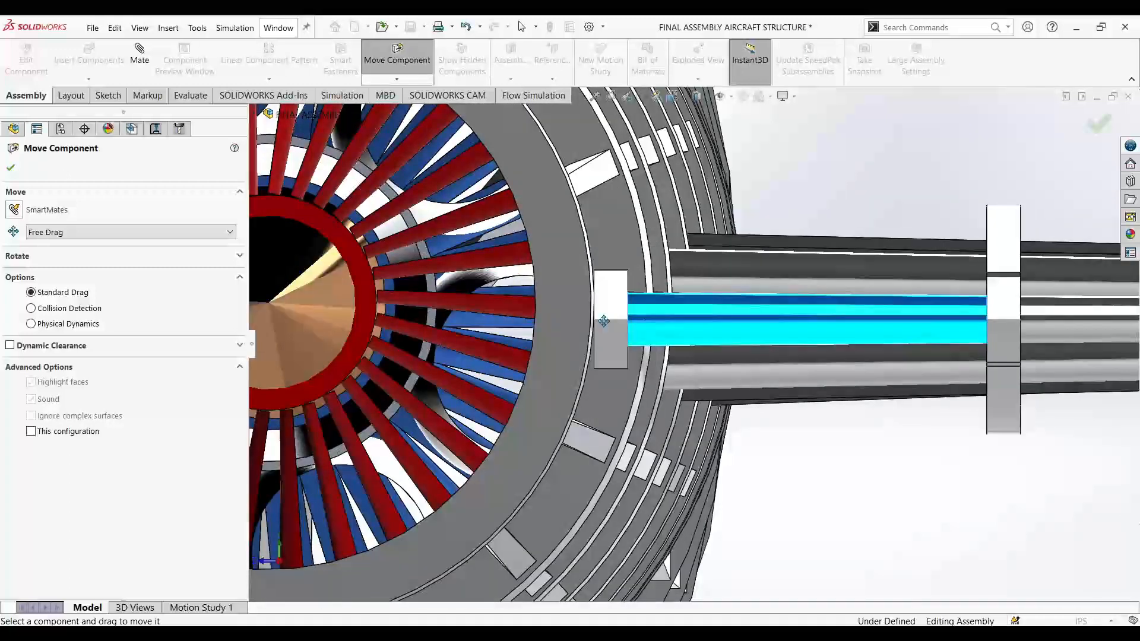
scroll(672, 363, "up", 2)
mouse_move(764, 423)
middle_mouse_down()
mouse_move(558, 420)
mouse_move(764, 419)
middle_mouse_up()
scroll(766, 418, "up", 1)
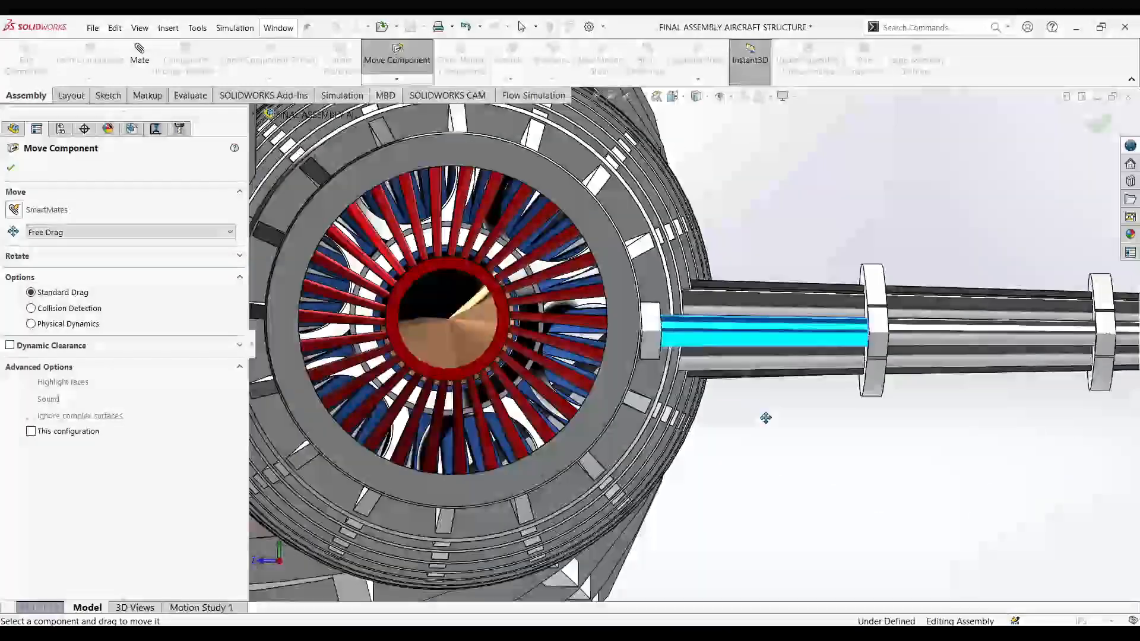
- In the Right view, move the stabilizer copy outward so its root rib sits at the outer edge of the engine frame
left_click(674, 97)
left_click(615, 372)
scroll(867, 368, "down", 5)
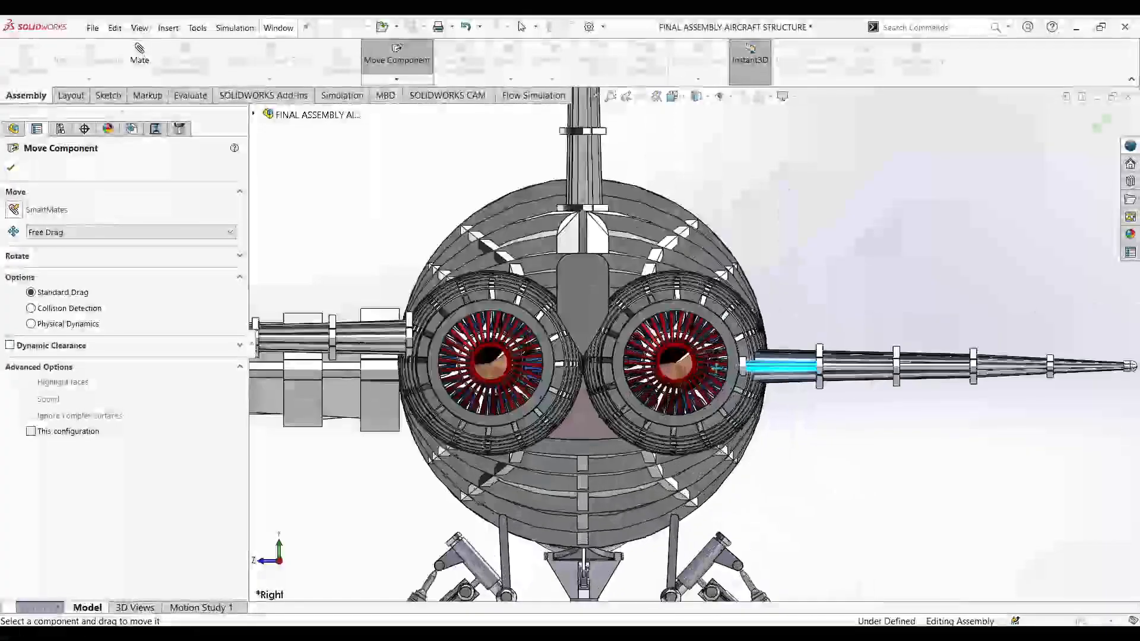
scroll(790, 366, "down", 6)
left_click_drag(789, 364, 857, 360)
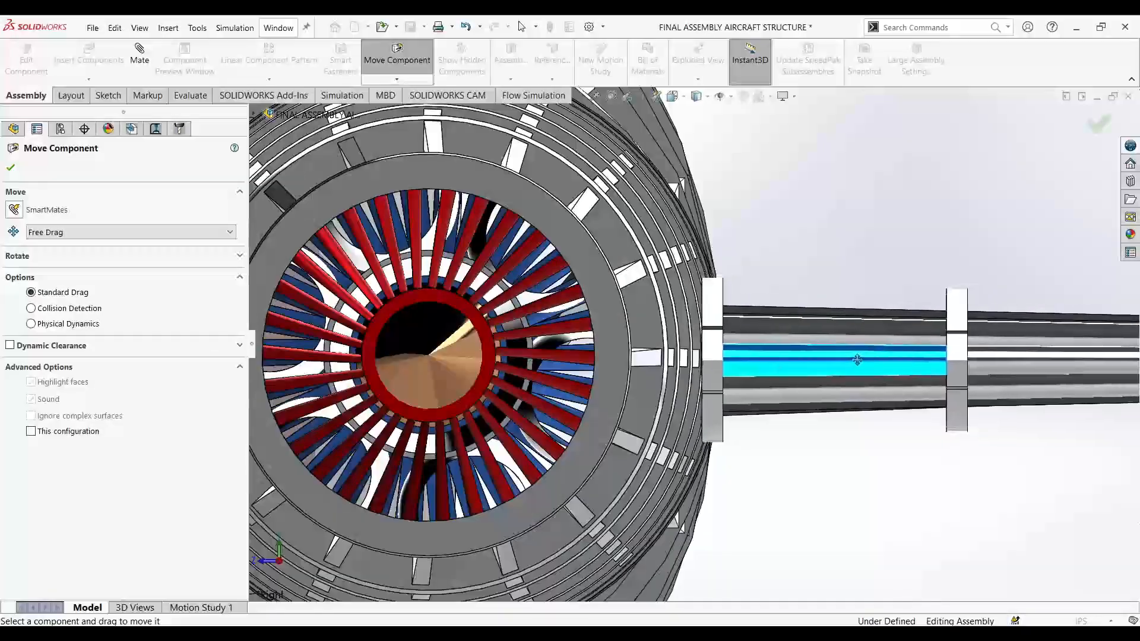
- Examine the fit of the stabilizer copy's root rib against the engine frame from several angles, ending in the Right view
middle_click_drag(853, 360, 835, 491)
scroll(674, 392, "up", 4)
middle_click_drag(674, 392, 743, 332)
scroll(726, 290, "down", 5)
scroll(726, 289, "up", 5)
middle_click_drag(701, 484, 700, 321)
left_click(673, 97)
left_click(602, 373)
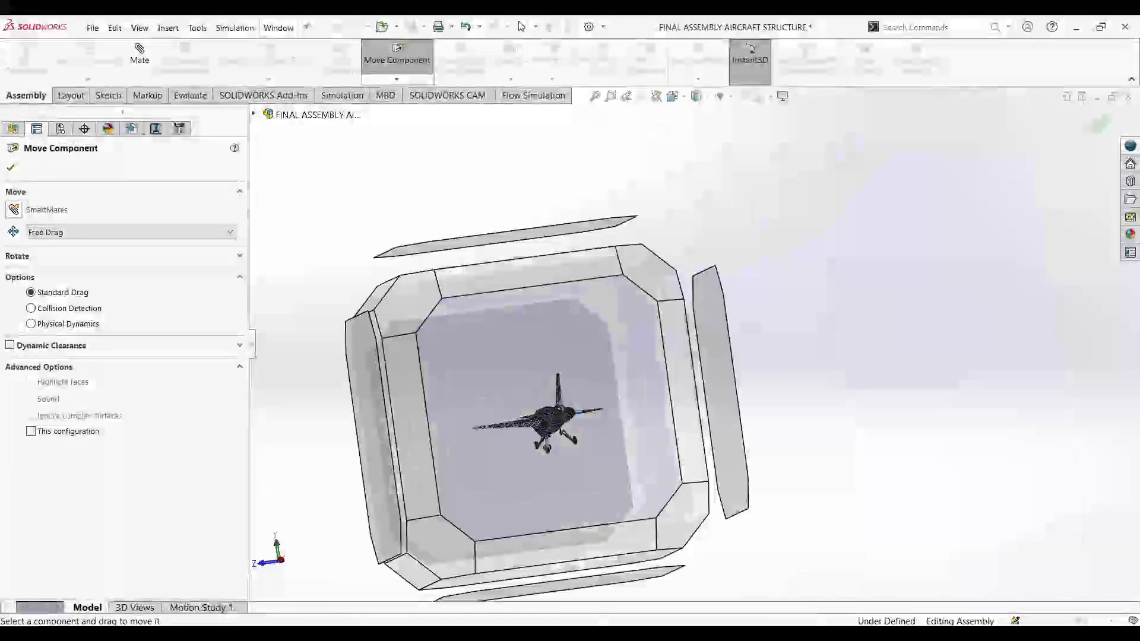
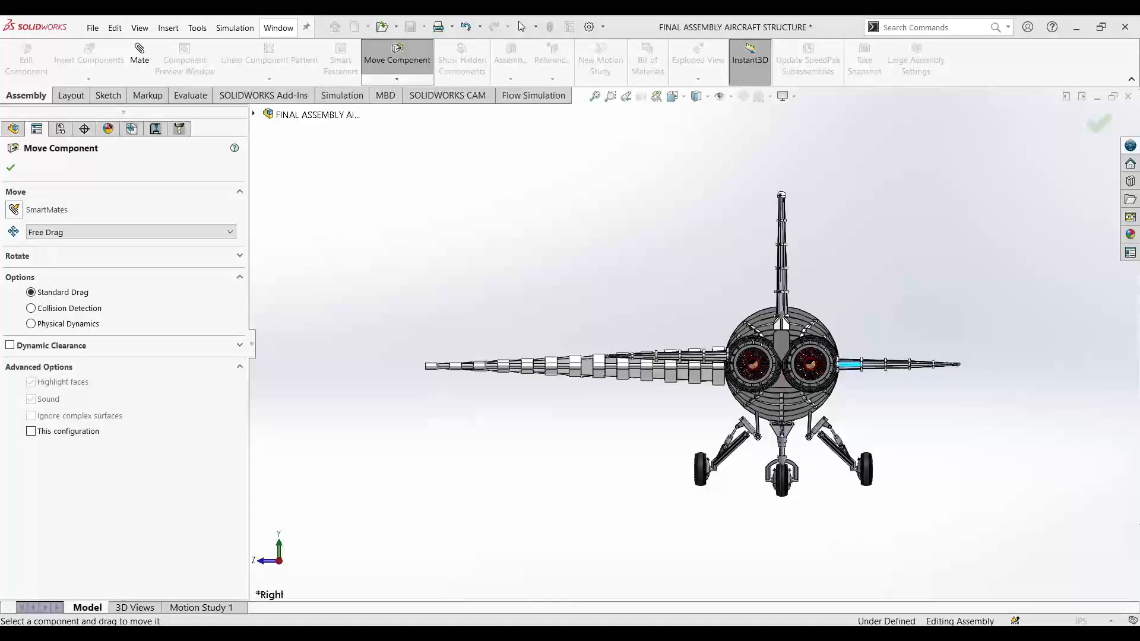
- Lower the wing-side horizontal stabilizer to bring it in line with the engine's centreline
scroll(784, 408, "down", 5)
scroll(772, 410, "up", 2)
scroll(763, 356, "down", 5)
left_click_drag(589, 342, 590, 361)
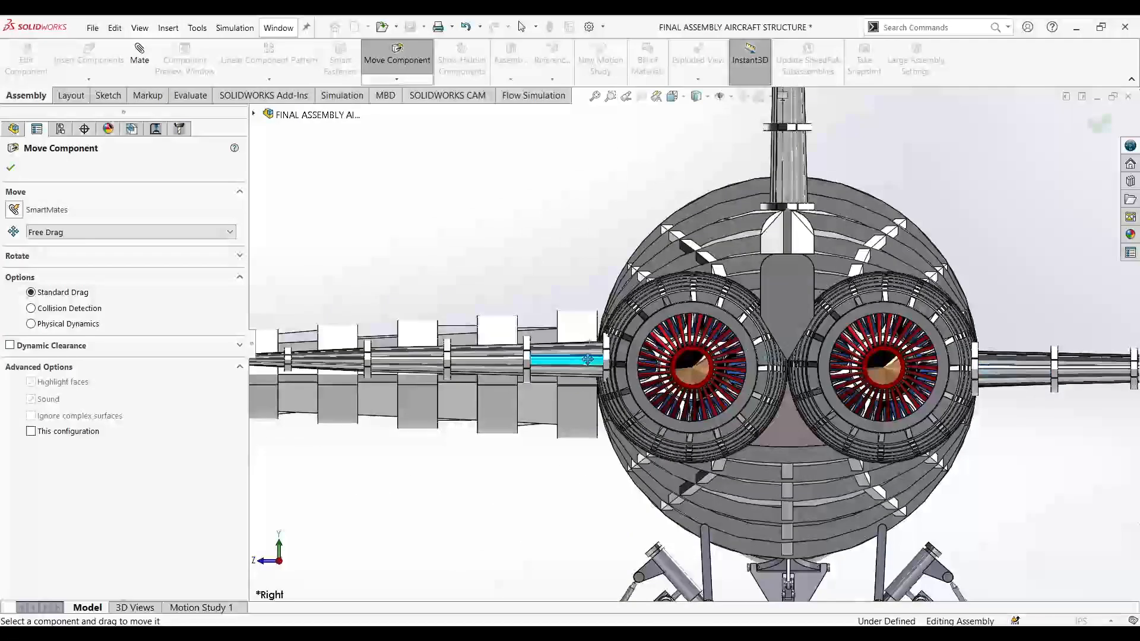
- Compare close up how the root ribs of both horizontal stabilizers line up with the engine frames in the Right view
scroll(642, 370, "down", 1)
scroll(998, 367, "down", 6)
scroll(908, 358, "up", 2)
scroll(629, 344, "down", 5)
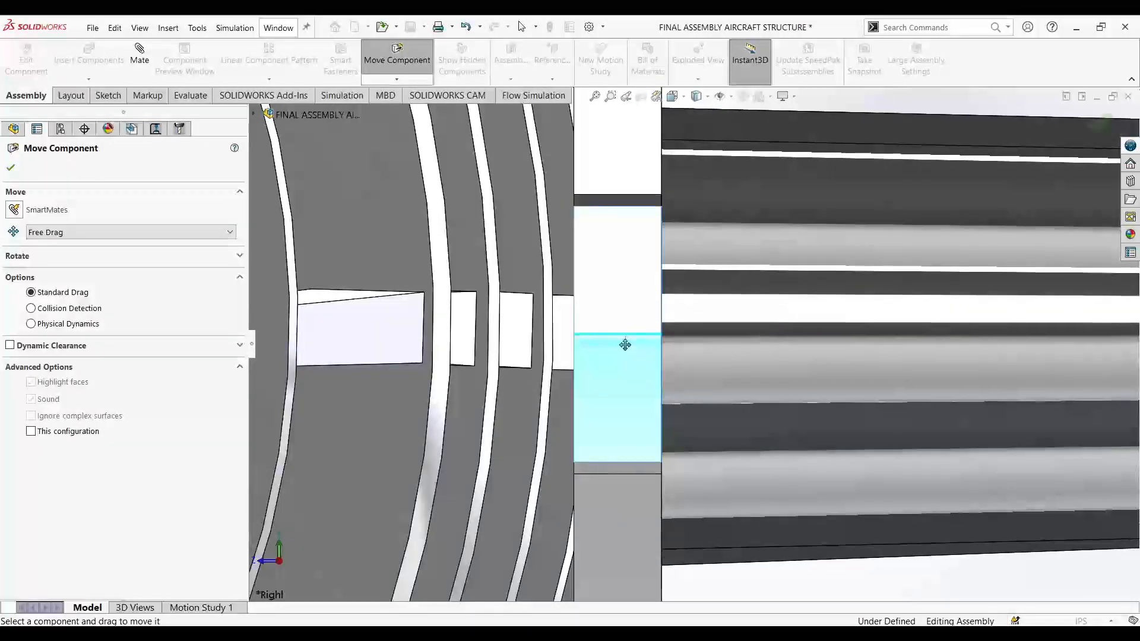
scroll(626, 347, "up", 3)
scroll(661, 341, "up", 3)
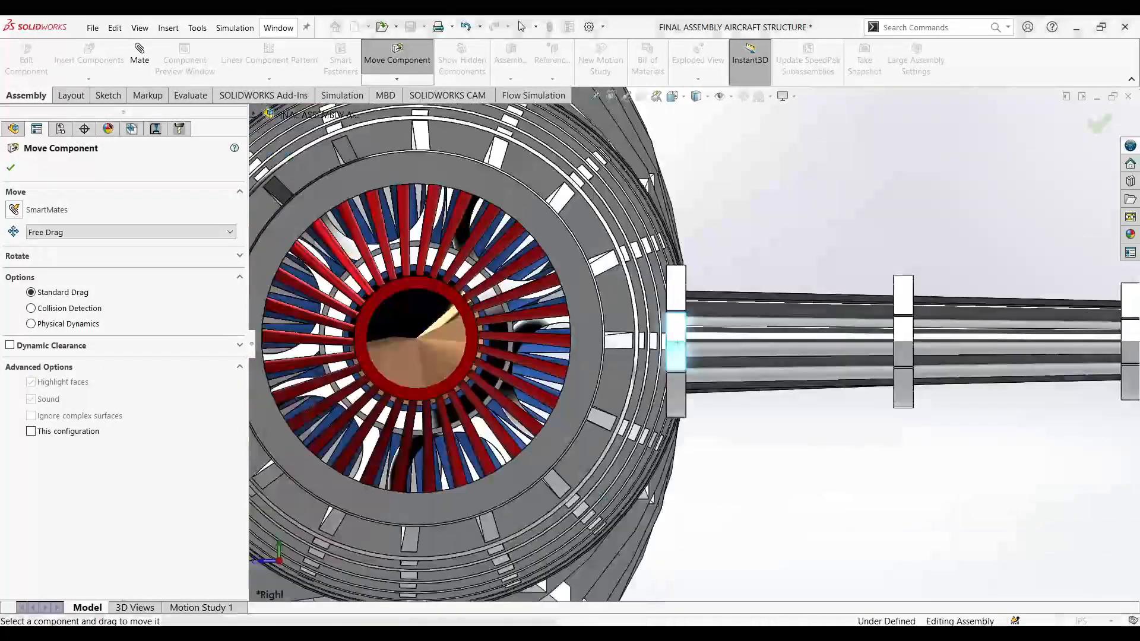
scroll(679, 342, "up", 7)
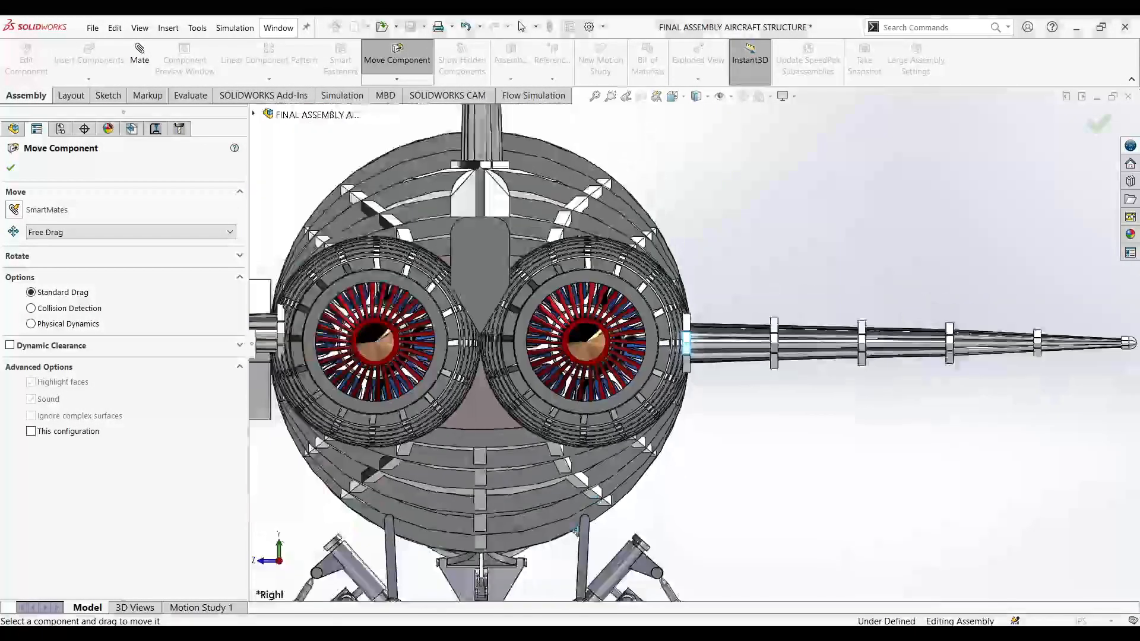
scroll(416, 318, "down", 5)
scroll(659, 296, "down", 4)
scroll(683, 332, "down", 3)
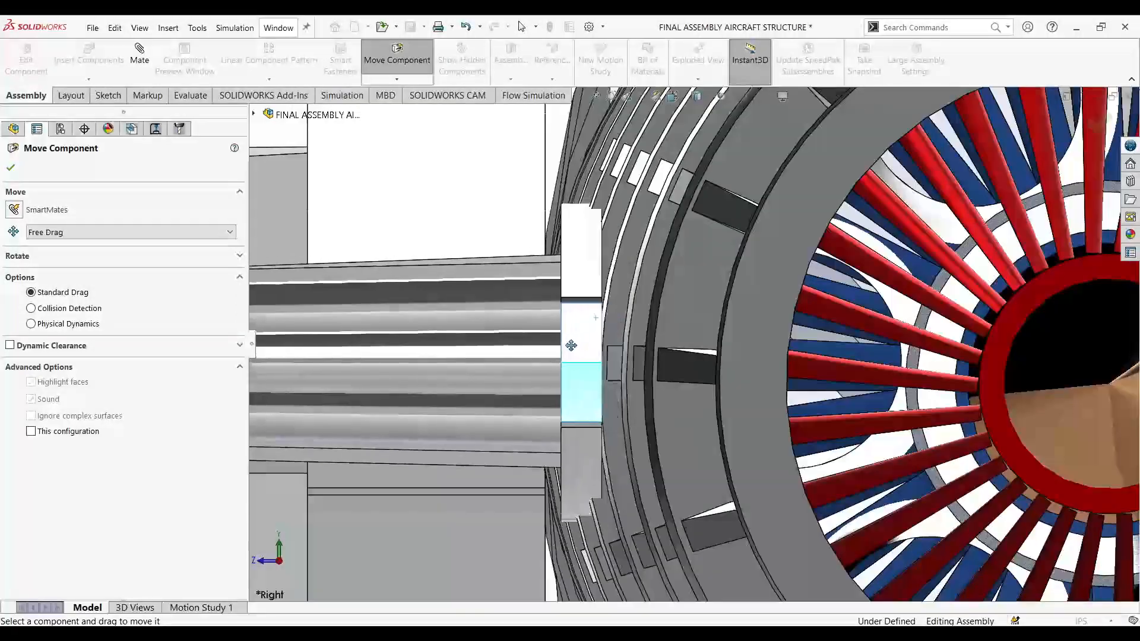
scroll(684, 347, "up", 8)
scroll(762, 347, "down", 8)
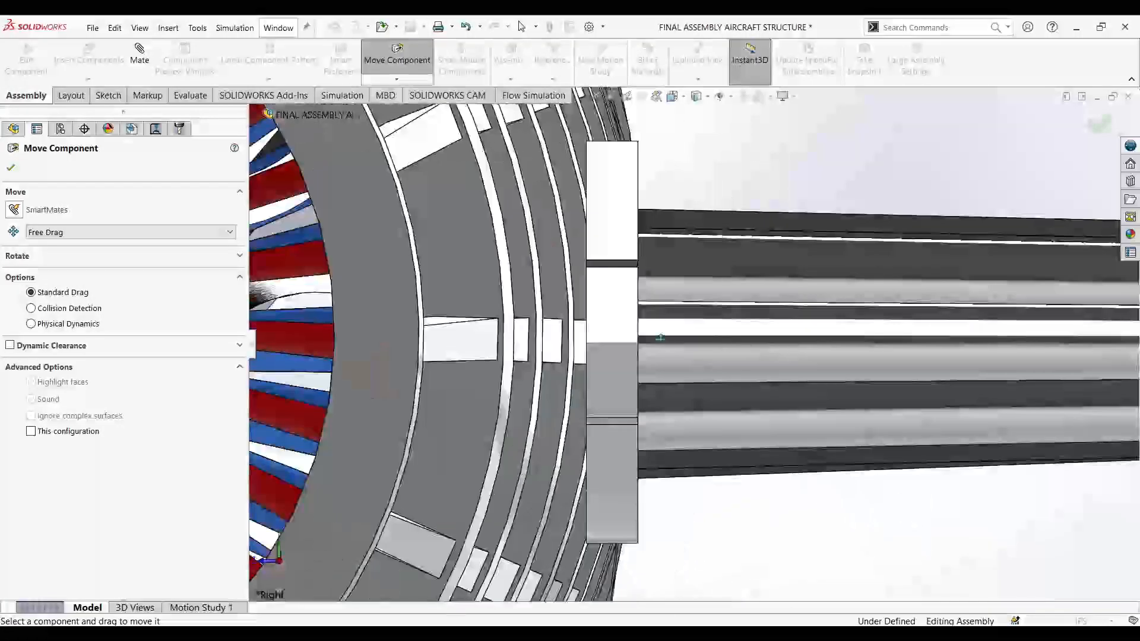
scroll(595, 348, "up", 8)
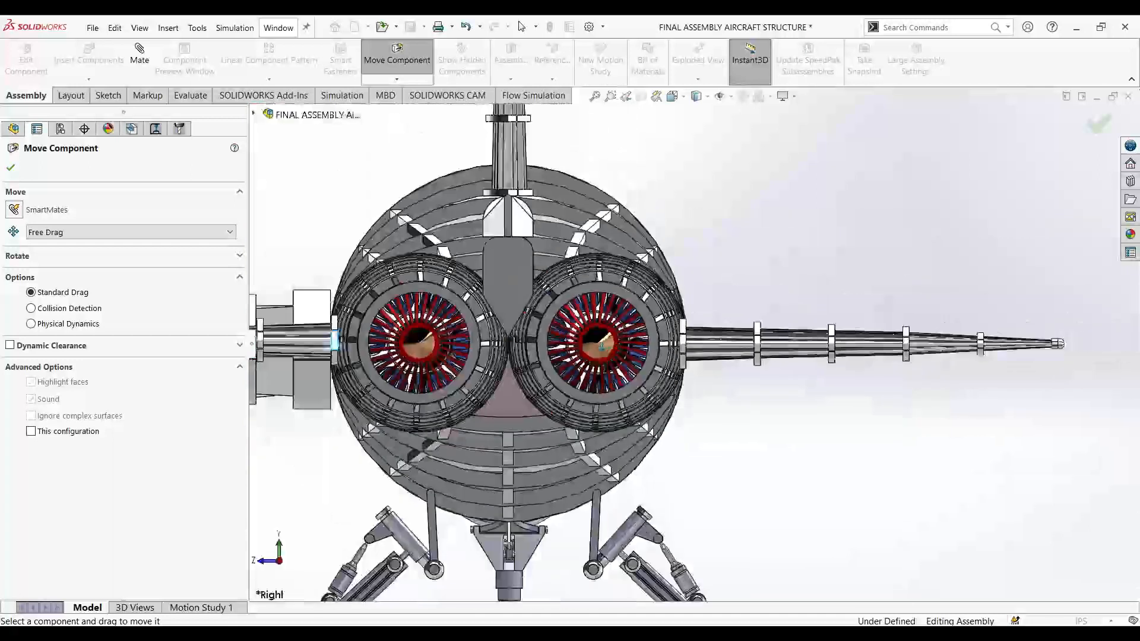
- In the Right view, shift the wing-side horizontal stabilizer inward until its root rib sits against the engine frame, and finish the move
scroll(449, 338, "down", 8)
scroll(449, 338, "down", 3)
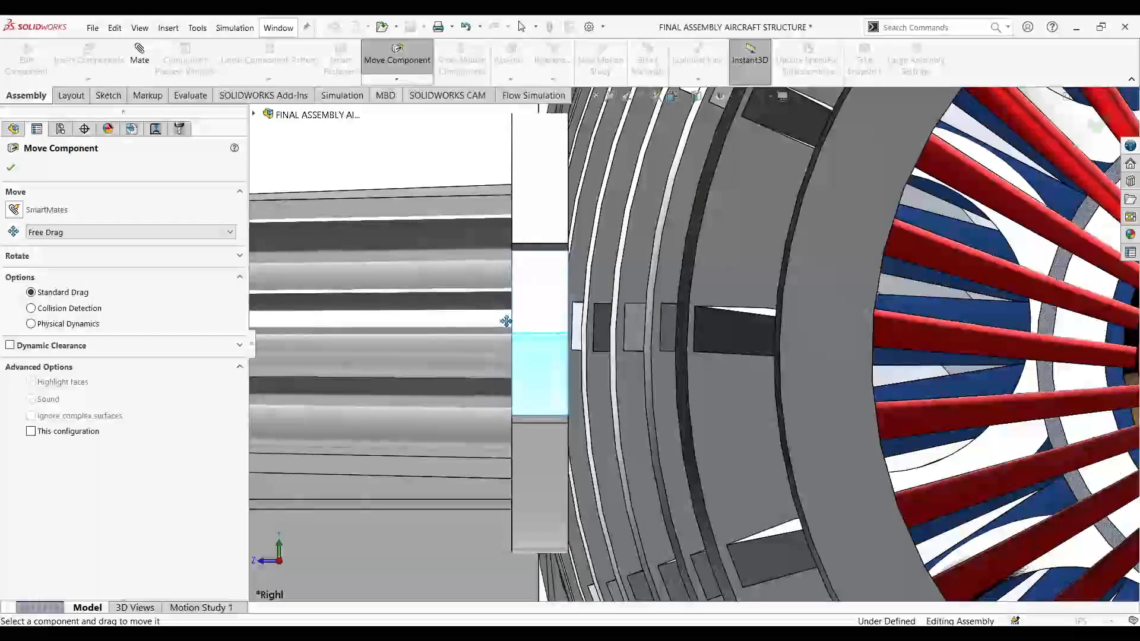
left_click_drag(506, 321, 540, 320)
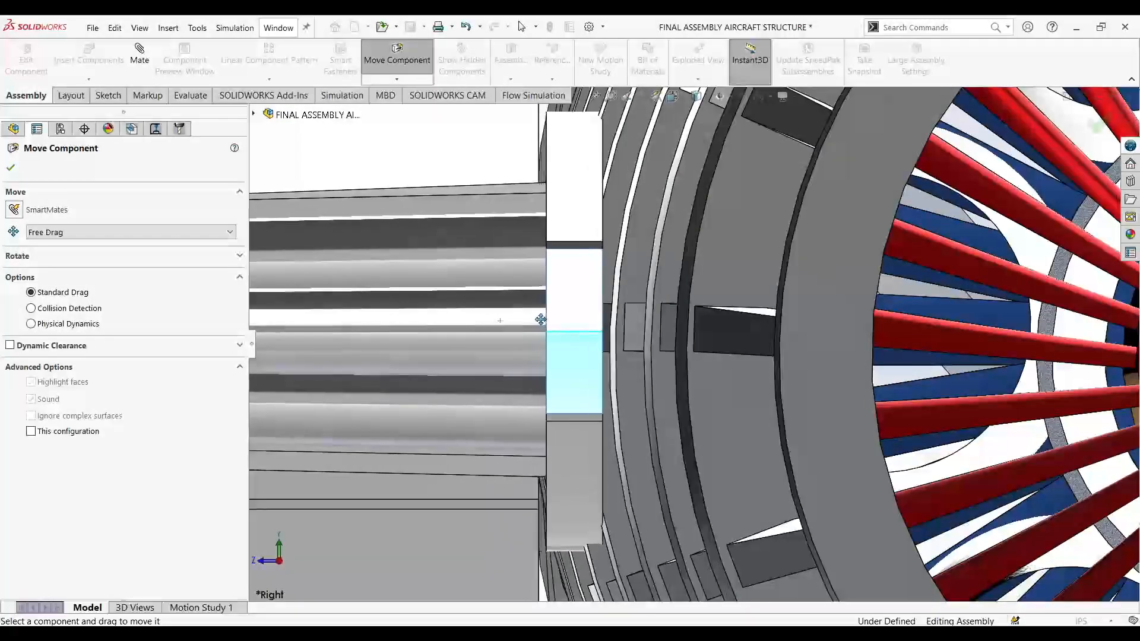
scroll(560, 341, "up", 6)
scroll(857, 307, "down", 8)
scroll(857, 308, "up", 7)
scroll(484, 333, "down", 8)
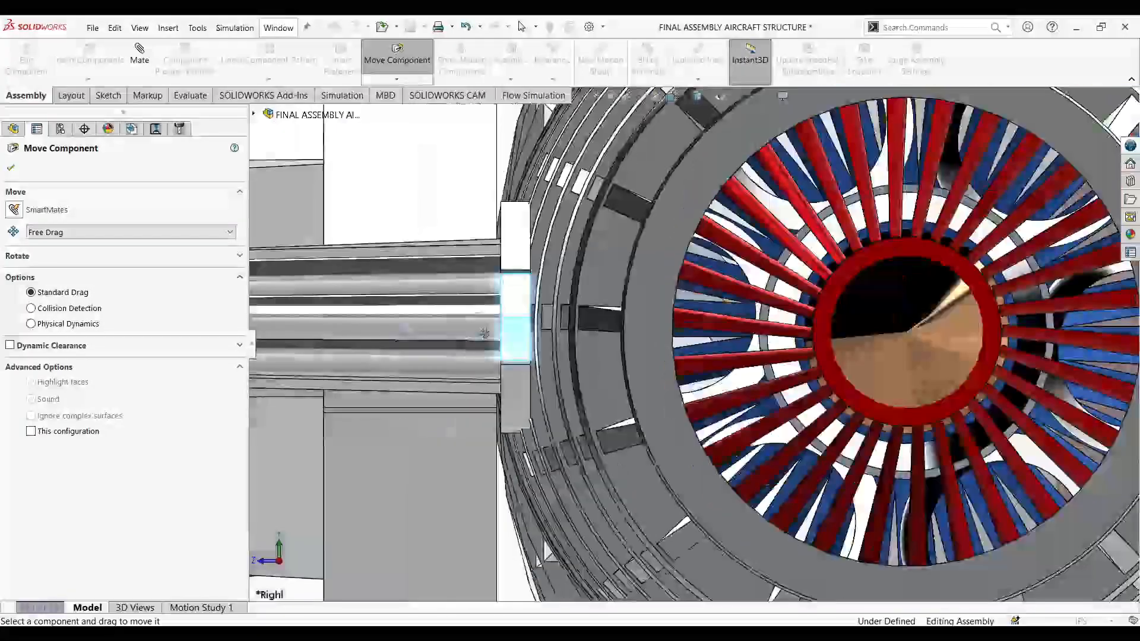
scroll(485, 333, "down", 2)
scroll(525, 316, "up", 8)
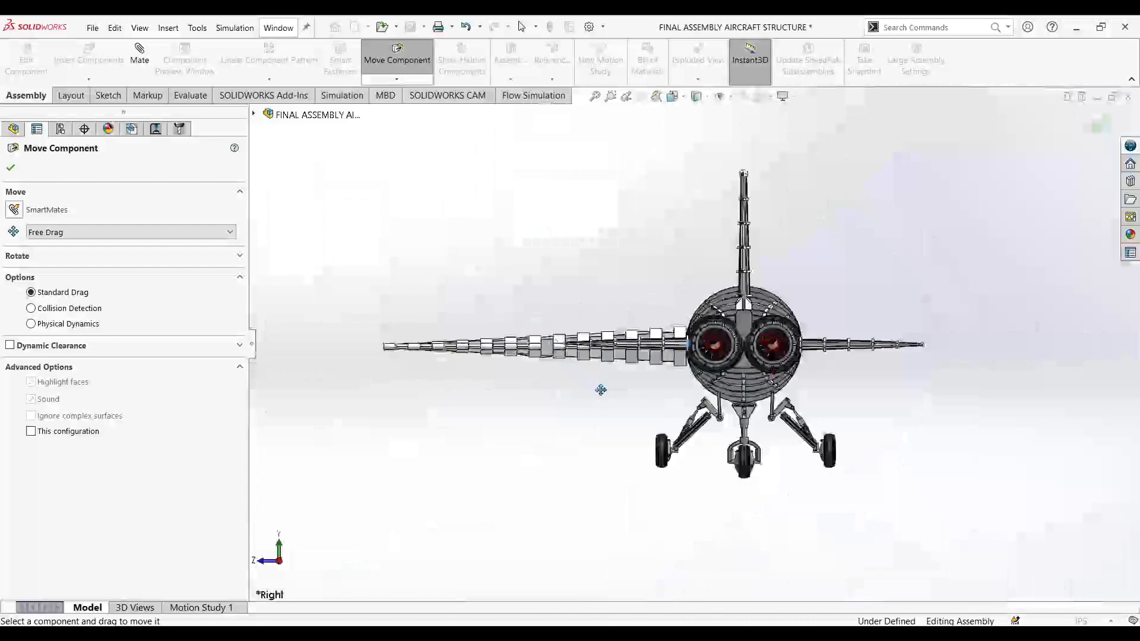
left_click(10, 168)
- Examine from above and close up in the Back view how the stabilizers' trailing points line up with the engine's rear frame
middle_click_drag(636, 464, 638, 481)
scroll(712, 499, "up", 4)
middle_click_drag(729, 511, 736, 565)
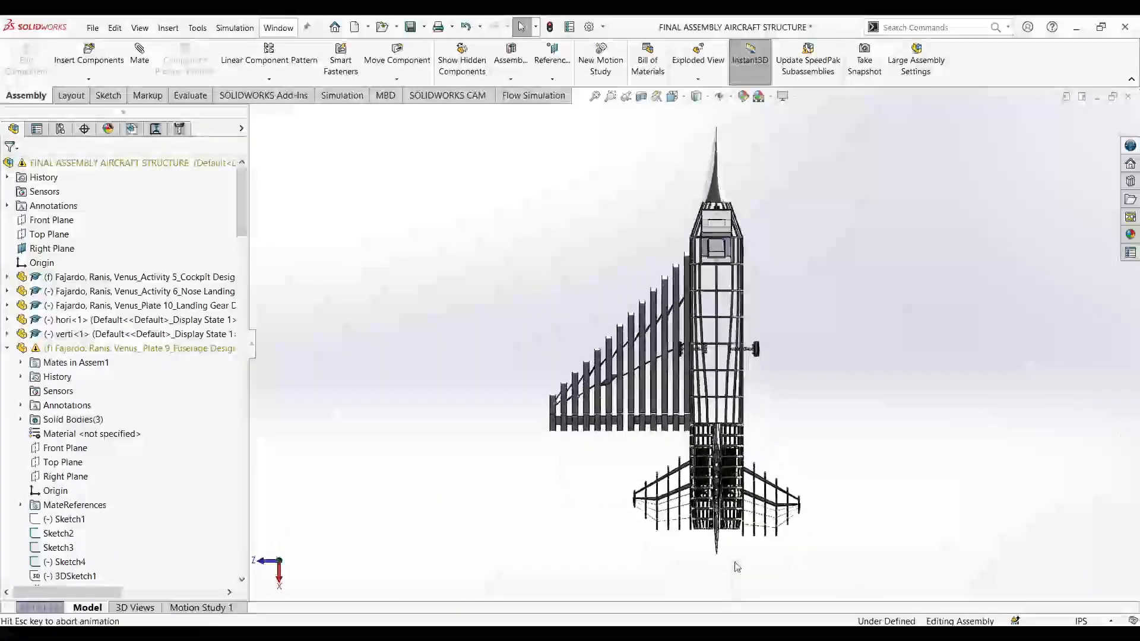
left_click(683, 100)
middle_click_drag(323, 405, 726, 398)
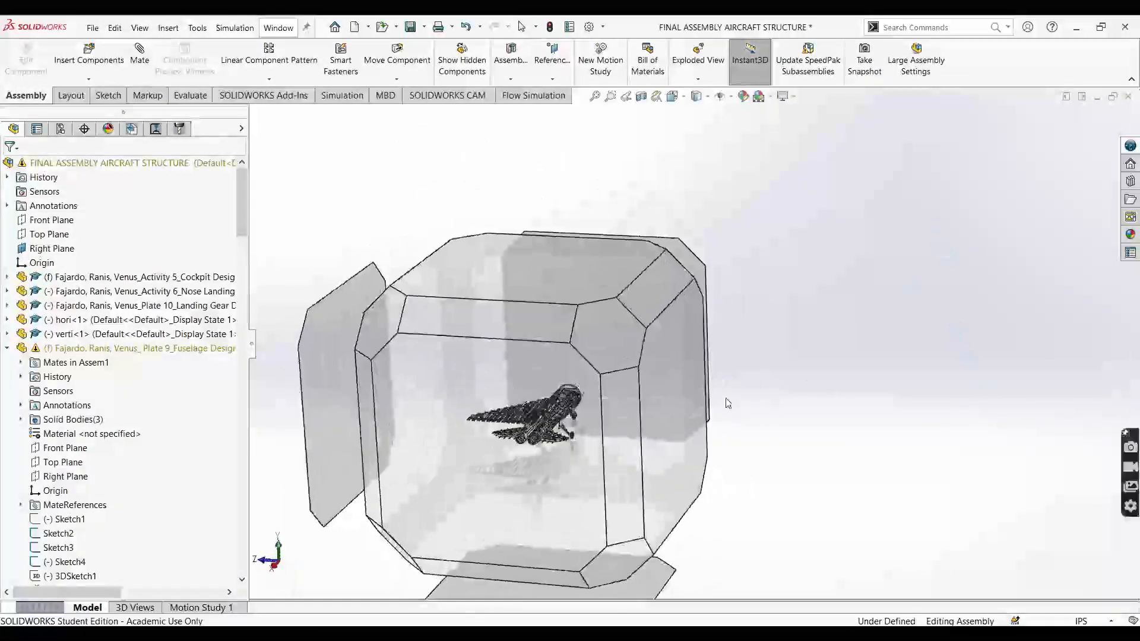
left_click(678, 407)
scroll(488, 277, "down", 5)
left_click(397, 62)
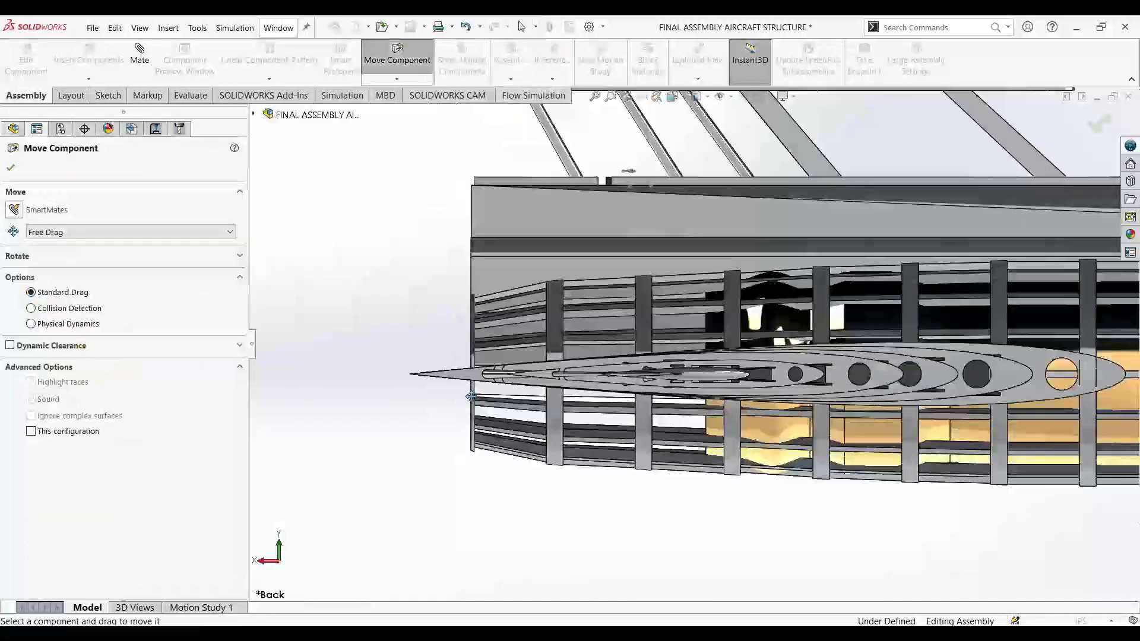
scroll(428, 383, "down", 5)
scroll(429, 383, "down", 4)
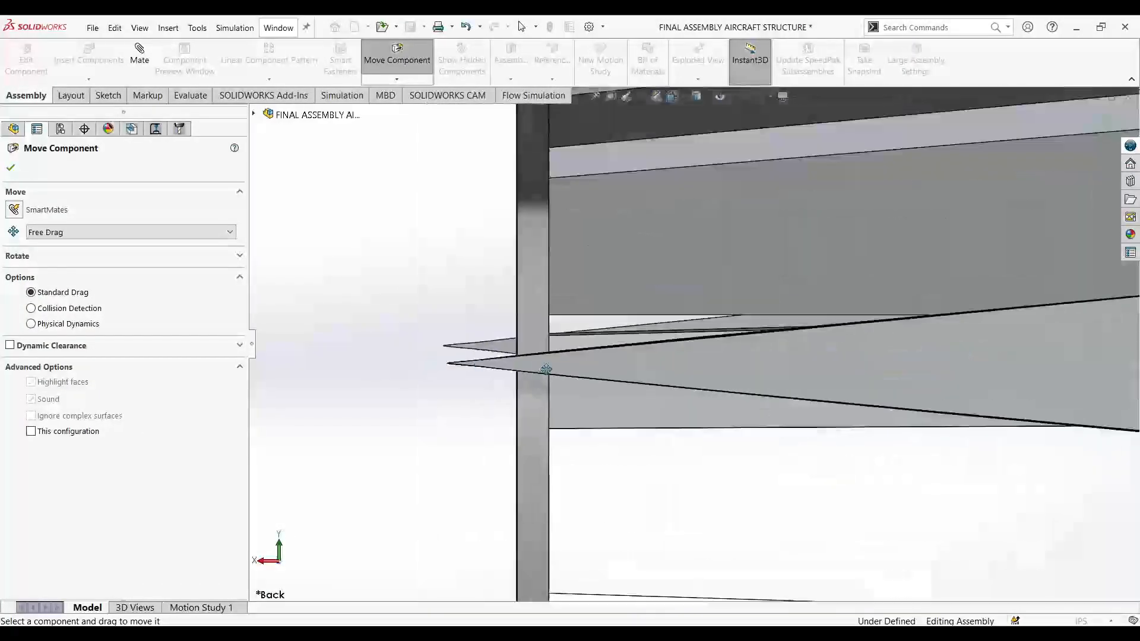
scroll(484, 353, "down", 7)
scroll(672, 367, "up", 9)
scroll(671, 367, "up", 3)
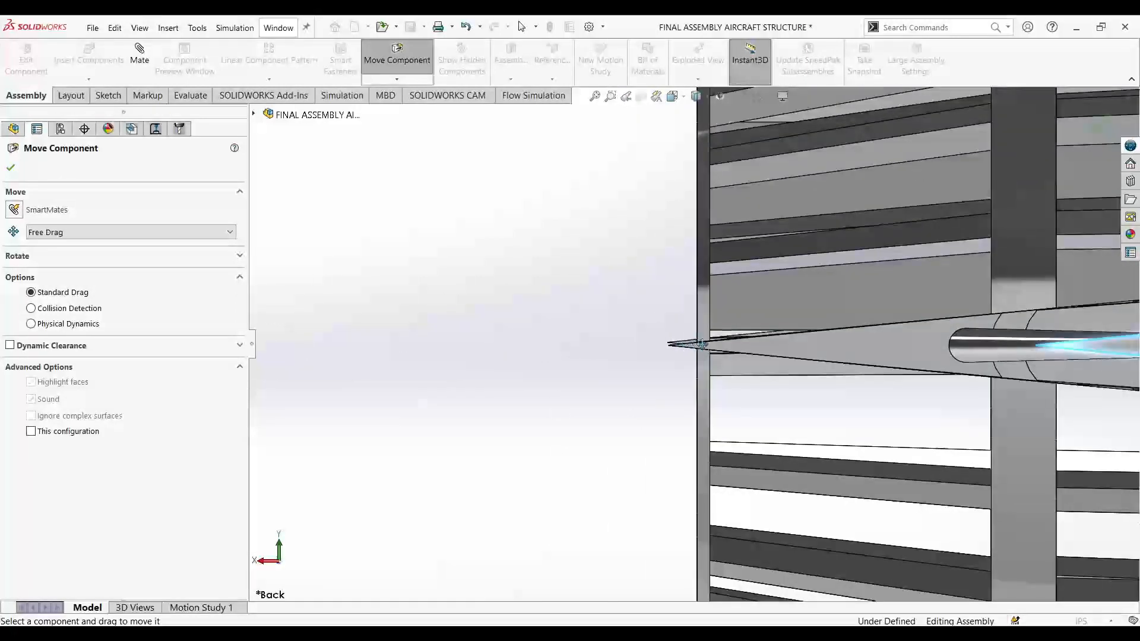
scroll(744, 359, "up", 10)
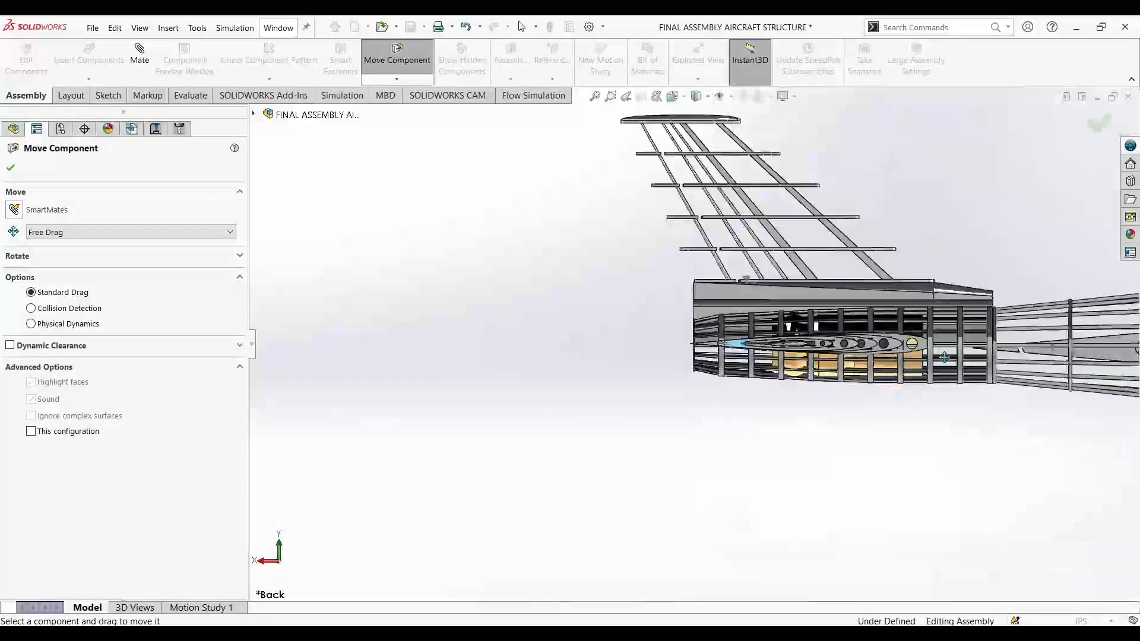
- In the Back view, slide the nearer horizontal stabilizer along the engine and bring its trailing point to the engine's rear frame
scroll(941, 348, "down", 8)
left_click_drag(782, 401, 989, 383)
scroll(985, 388, "up", 4)
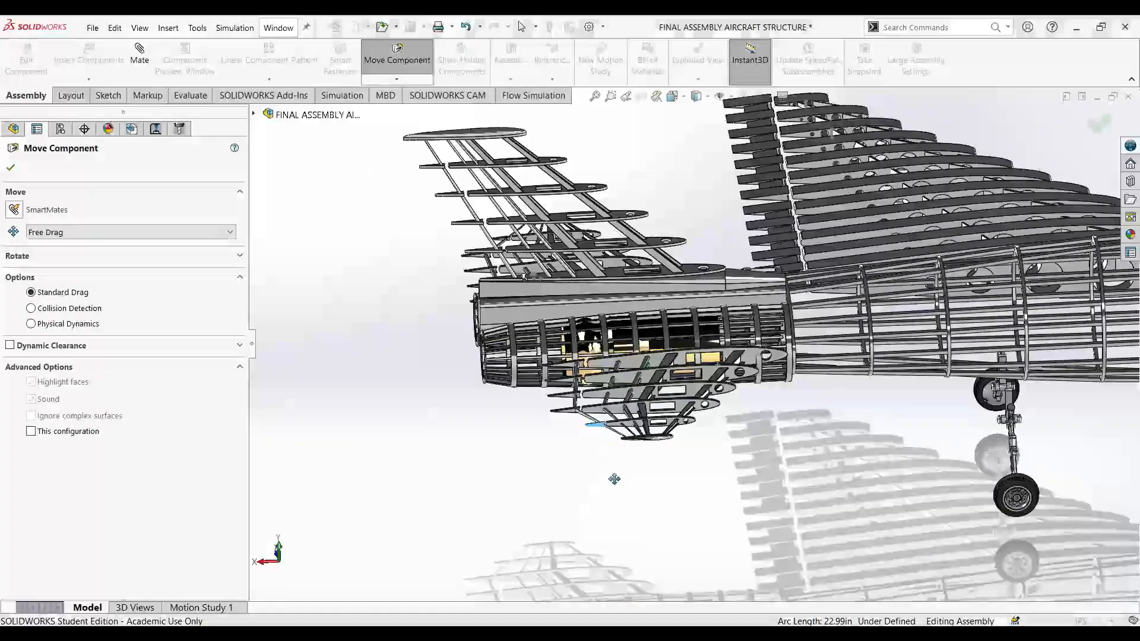
scroll(604, 326, "up", 10)
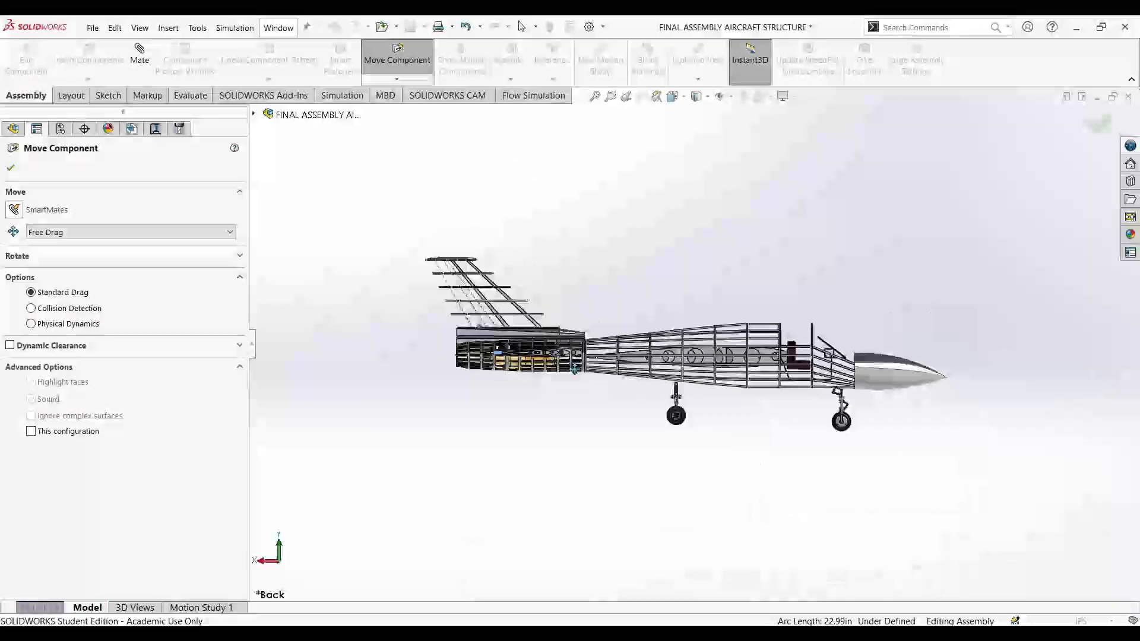
scroll(778, 357, "down", 10)
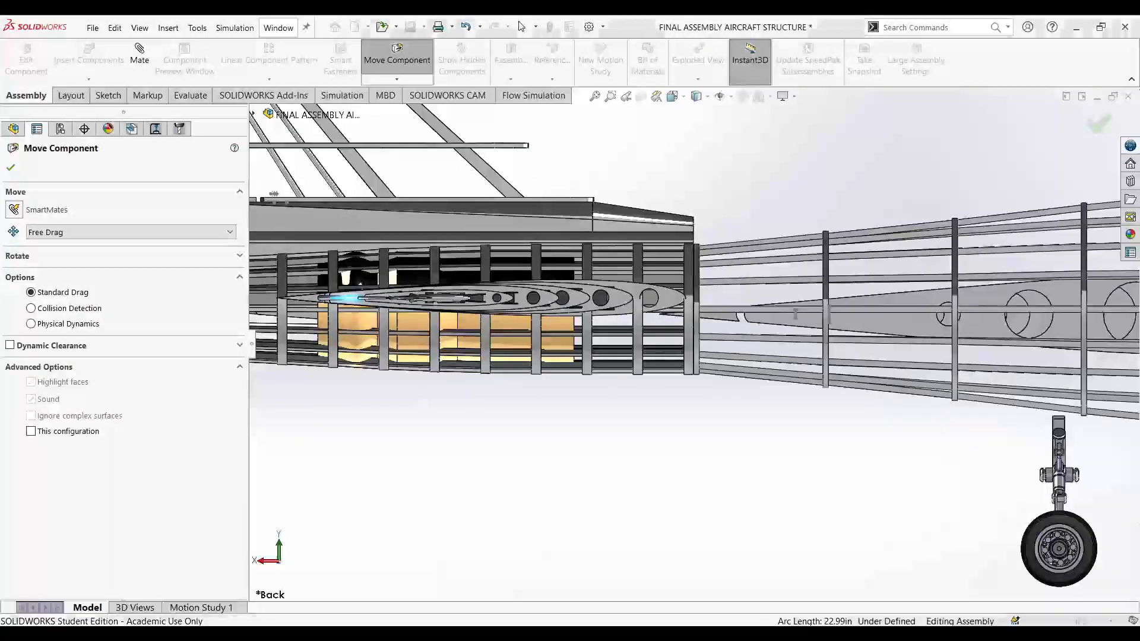
scroll(509, 407, "up", 5)
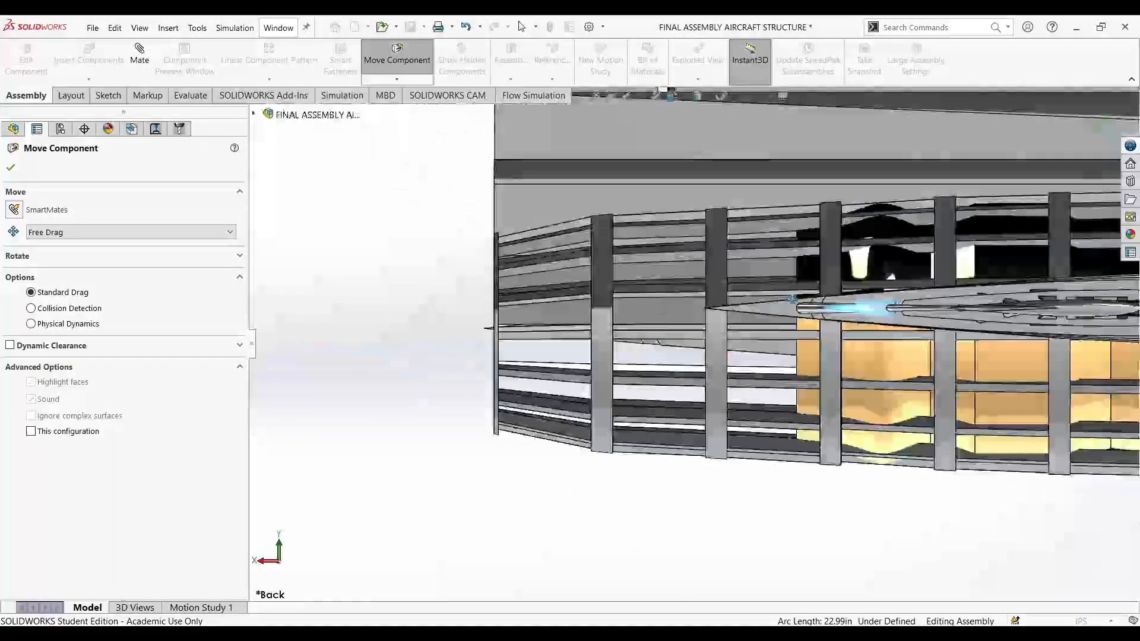
scroll(602, 334, "up", 3)
scroll(525, 438, "down", 10)
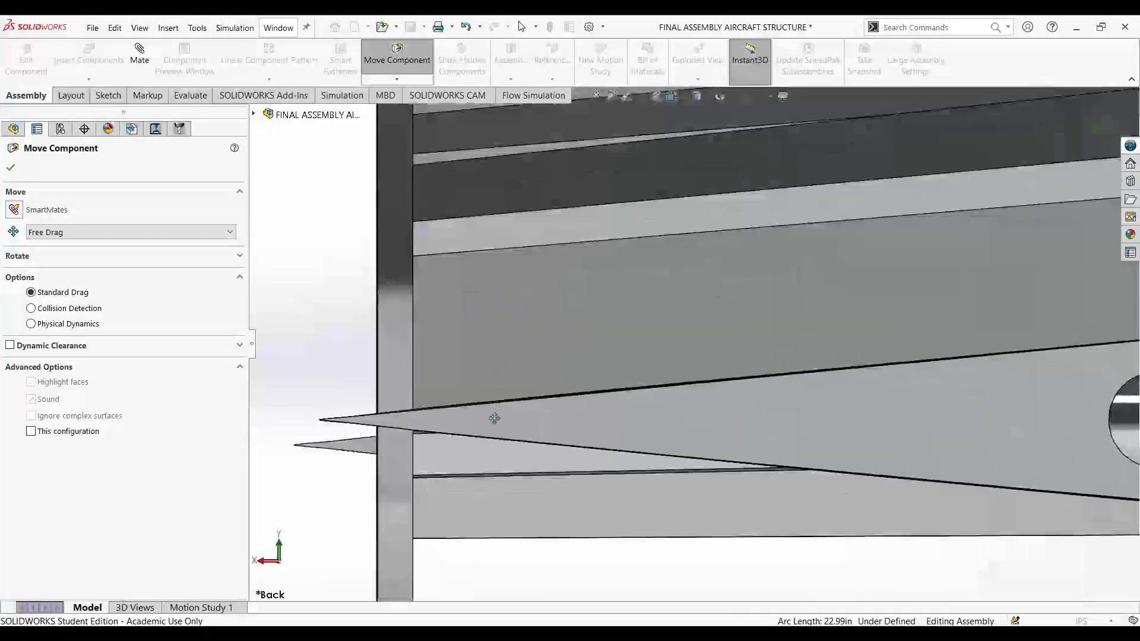
scroll(543, 438, "up", 6)
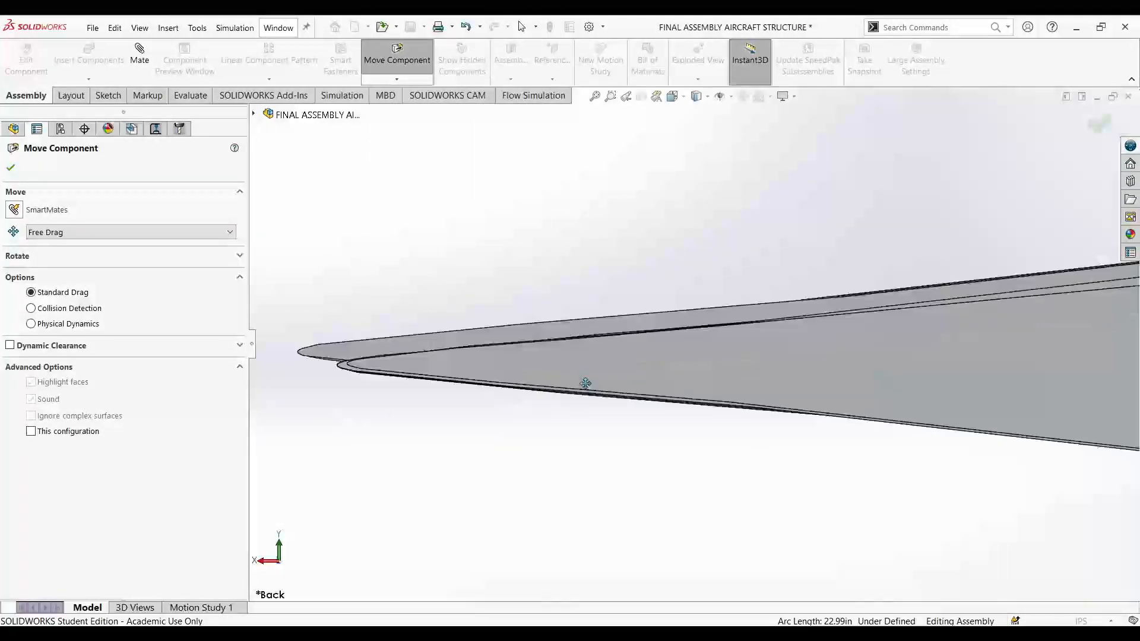
- Fine-tune the nearer stabilizer's position in the Back view so the rounded ends of both stabilizers' tip ribs coincide, and finish the move
scroll(586, 383, "down", 1)
left_click_drag(469, 365, 453, 361)
scroll(553, 355, "up", 5)
scroll(590, 351, "down", 7)
left_click_drag(569, 359, 449, 319)
scroll(420, 341, "down", 2)
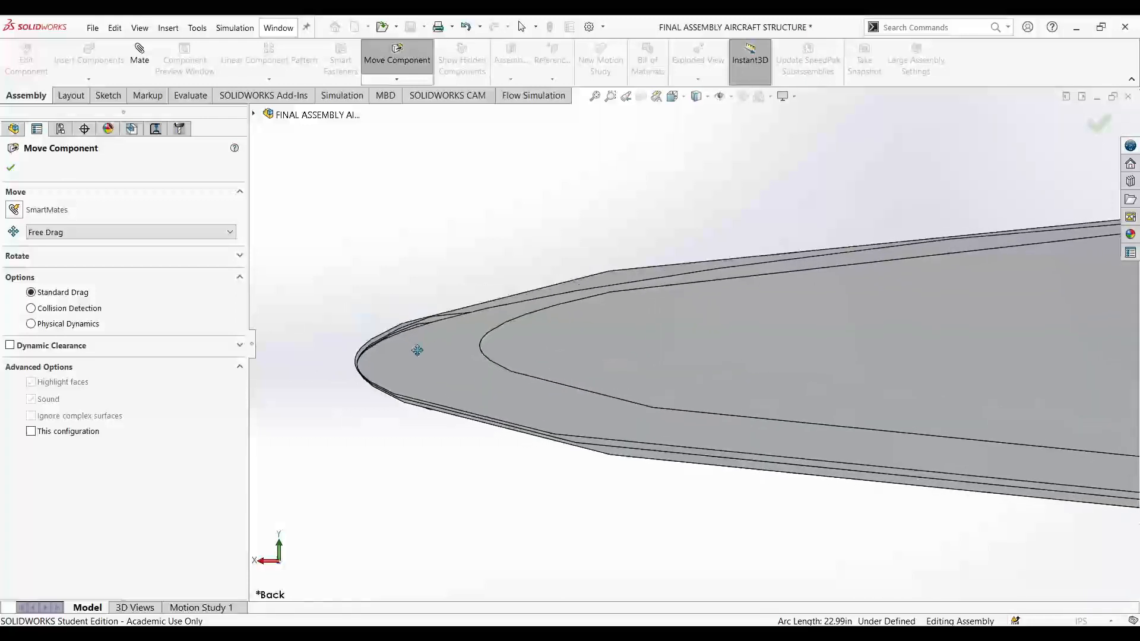
scroll(398, 354, "down", 4)
left_click_drag(451, 377, 450, 372)
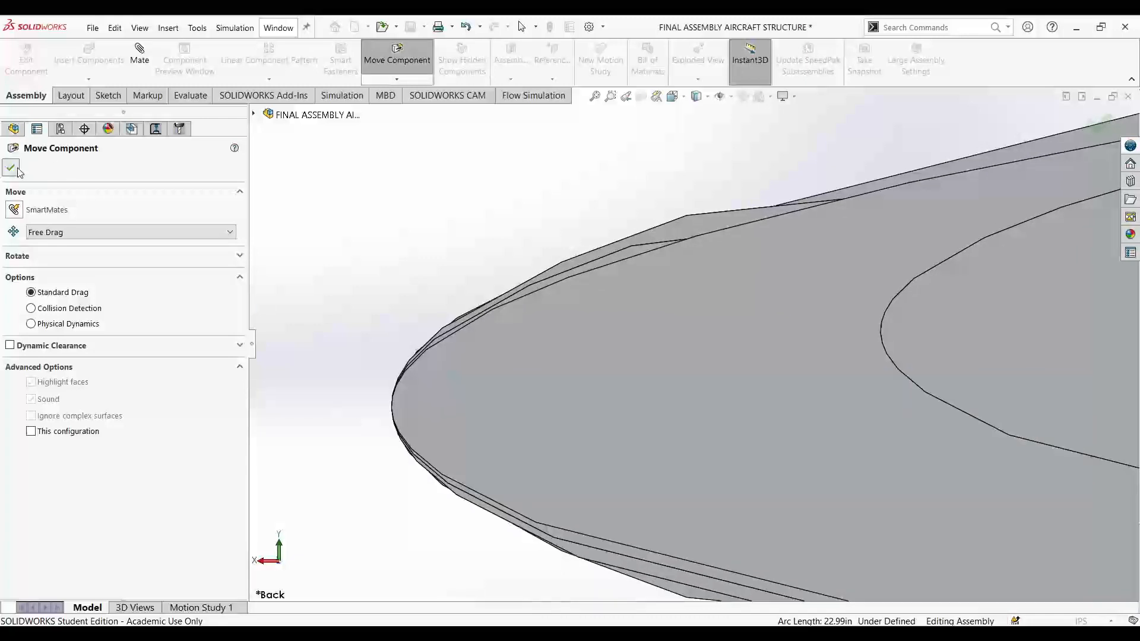
key("Escape")
- Examine the symmetry of both horizontal stabilizers about the fuselage in the Right and Top views, including their trailing ends beside the engines
scroll(569, 415, "up", 5)
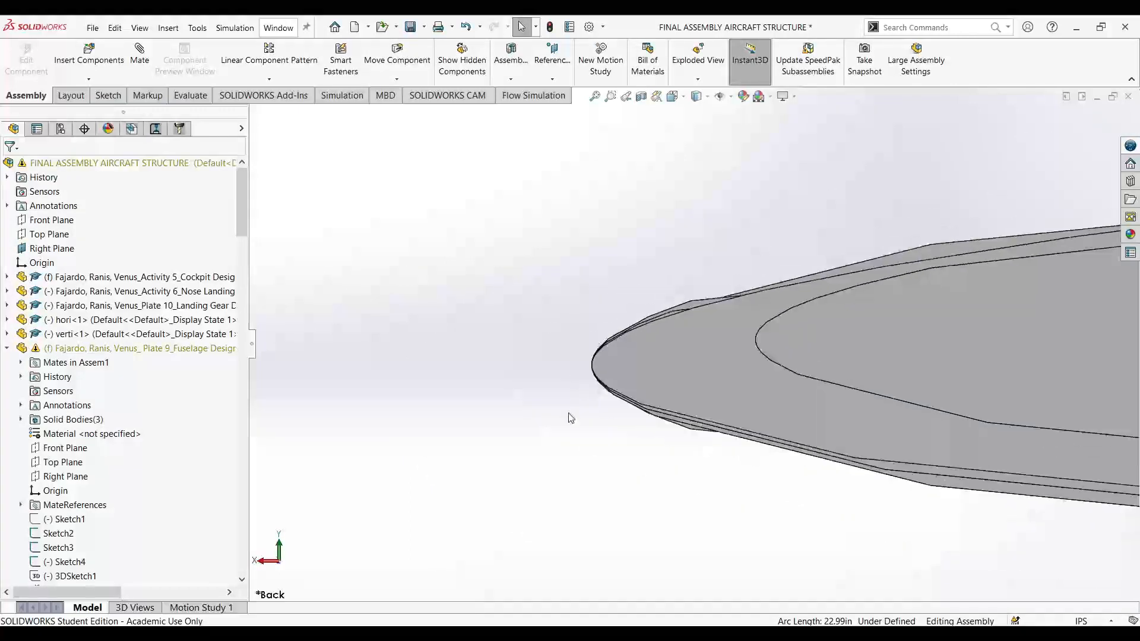
left_click(673, 99)
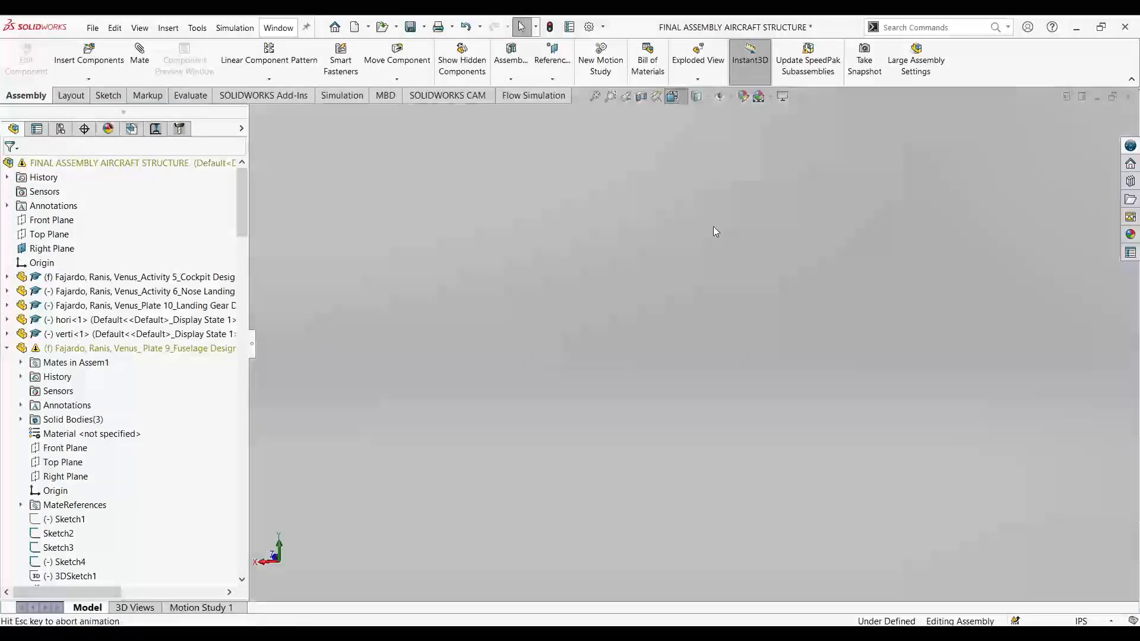
left_click(415, 424)
scroll(823, 381, "down", 4)
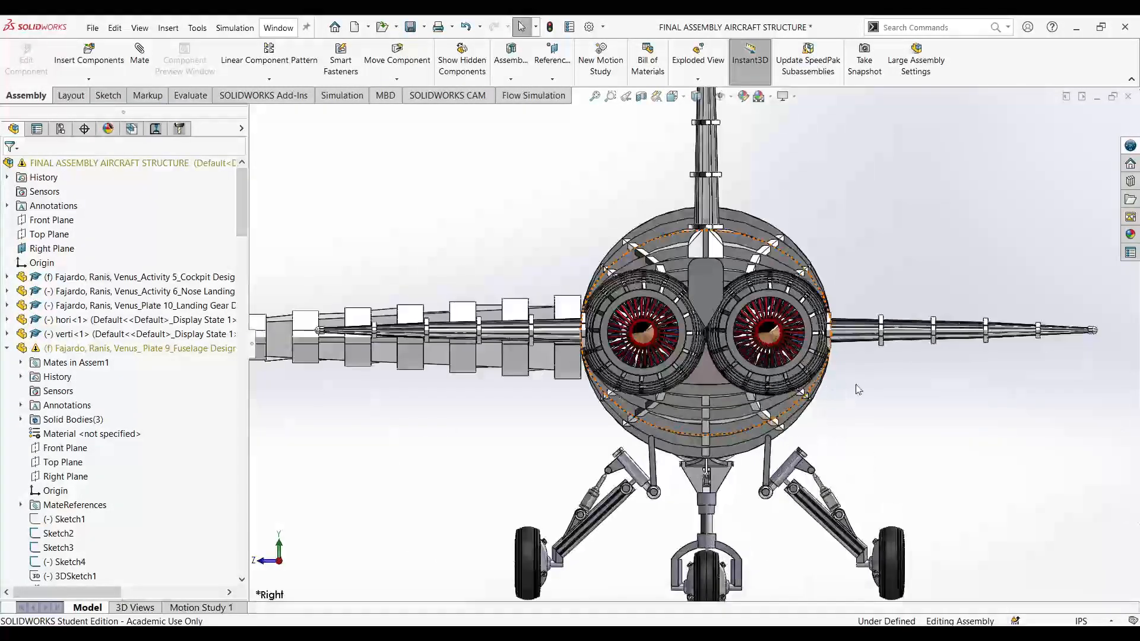
middle_click_drag(858, 390, 865, 526)
left_click(680, 101)
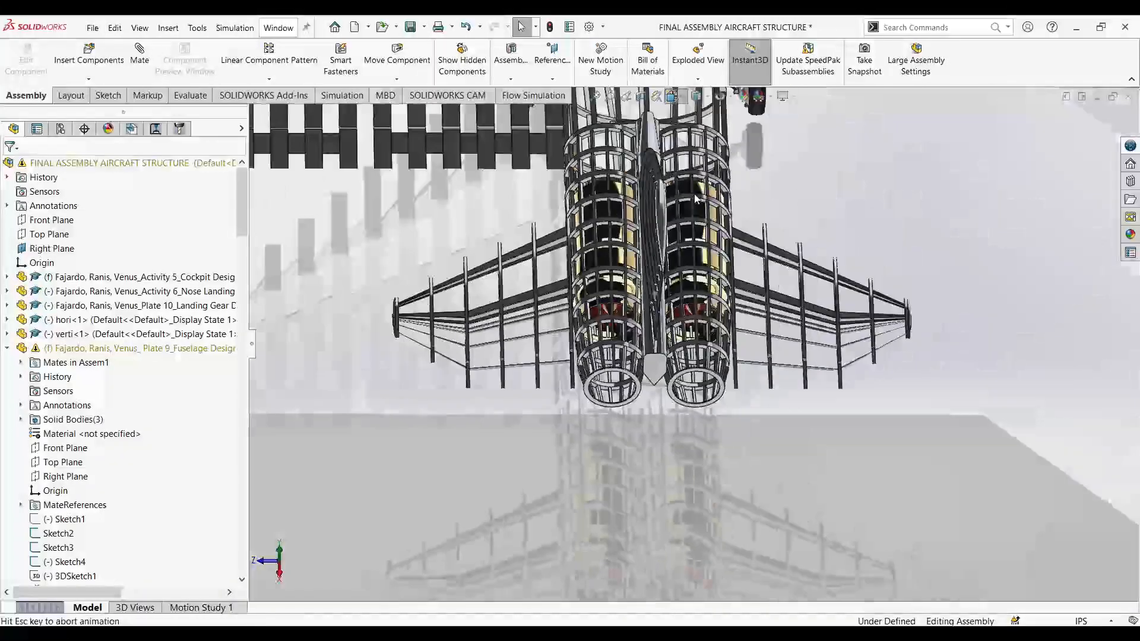
left_click(564, 341)
scroll(715, 469, "up", 4)
scroll(724, 423, "down", 9)
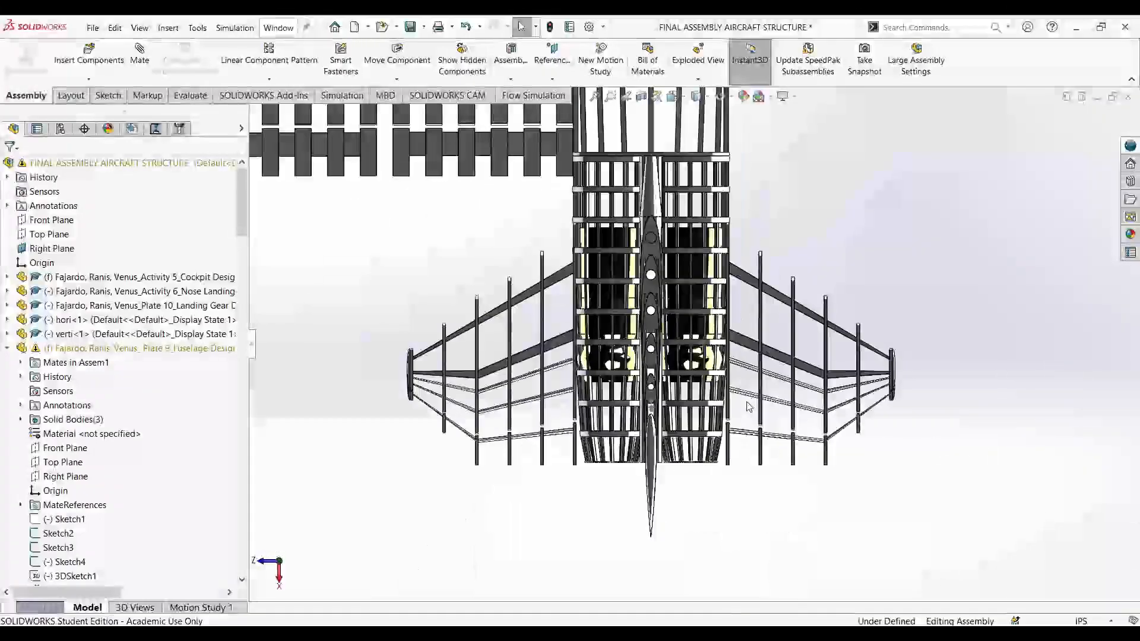
scroll(688, 317, "down", 2)
scroll(719, 545, "up", 4)
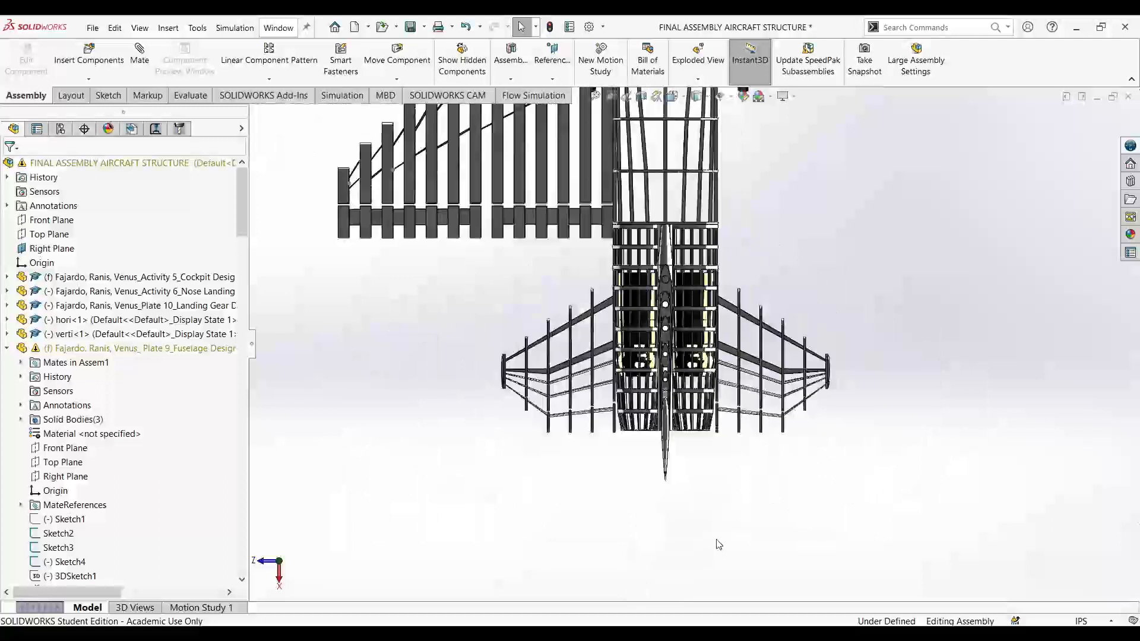
scroll(696, 475, "up", 3)
middle_click_drag(696, 466, 686, 329)
scroll(686, 328, "up", 1)
key("ctrl+8")
scroll(742, 487, "down", 8)
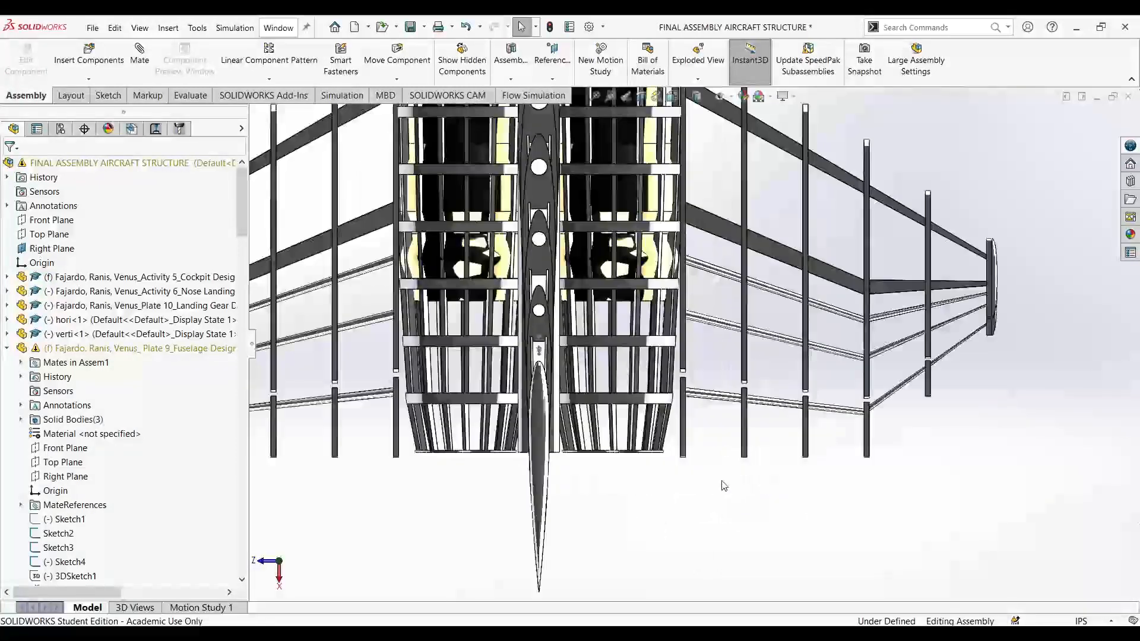
scroll(534, 463, "up", 5)
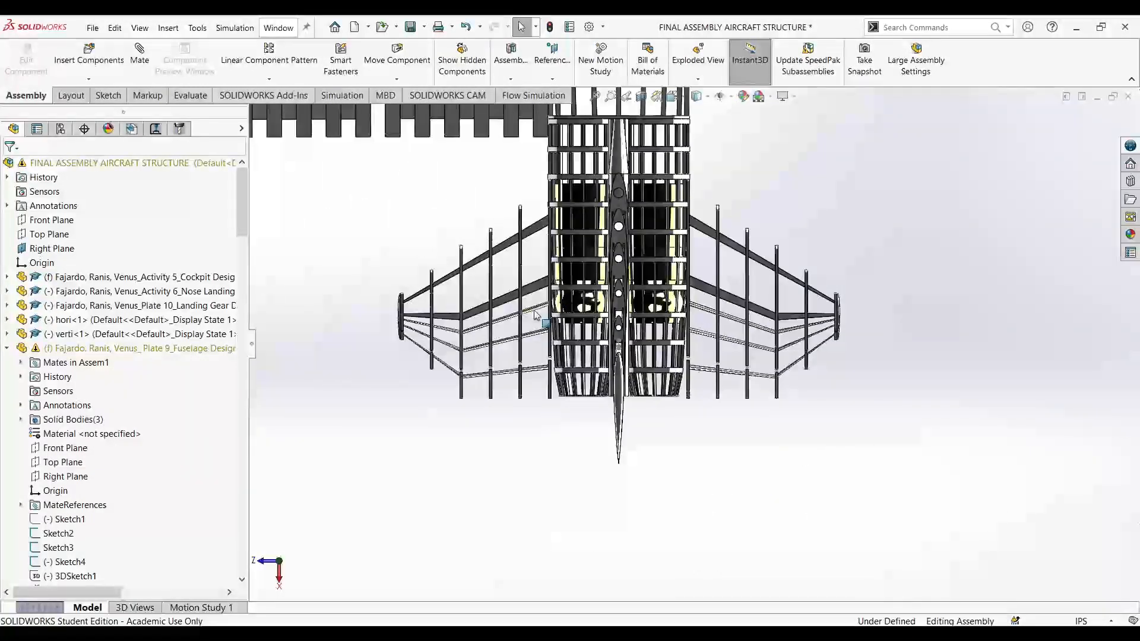
- In the Back view, move the nearer stabilizer forward so its root rib's trailing point meets the front edge of the engine's rear frame
left_click(673, 97)
middle_click_drag(784, 489, 644, 234)
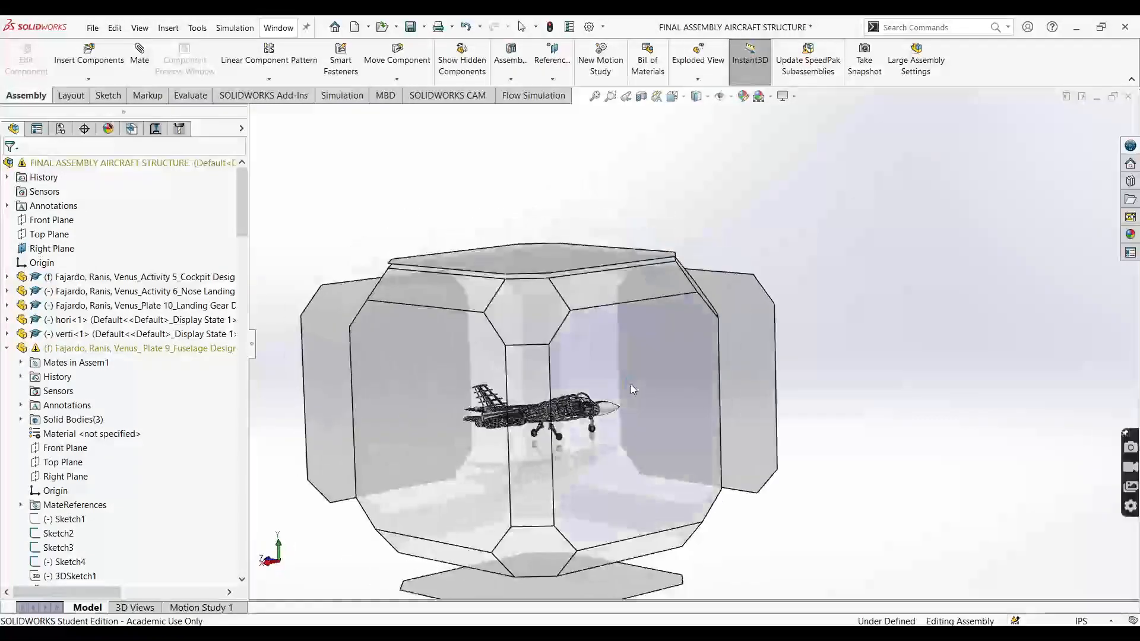
left_click(634, 389)
scroll(499, 325, "down", 5)
scroll(414, 388, "down", 12)
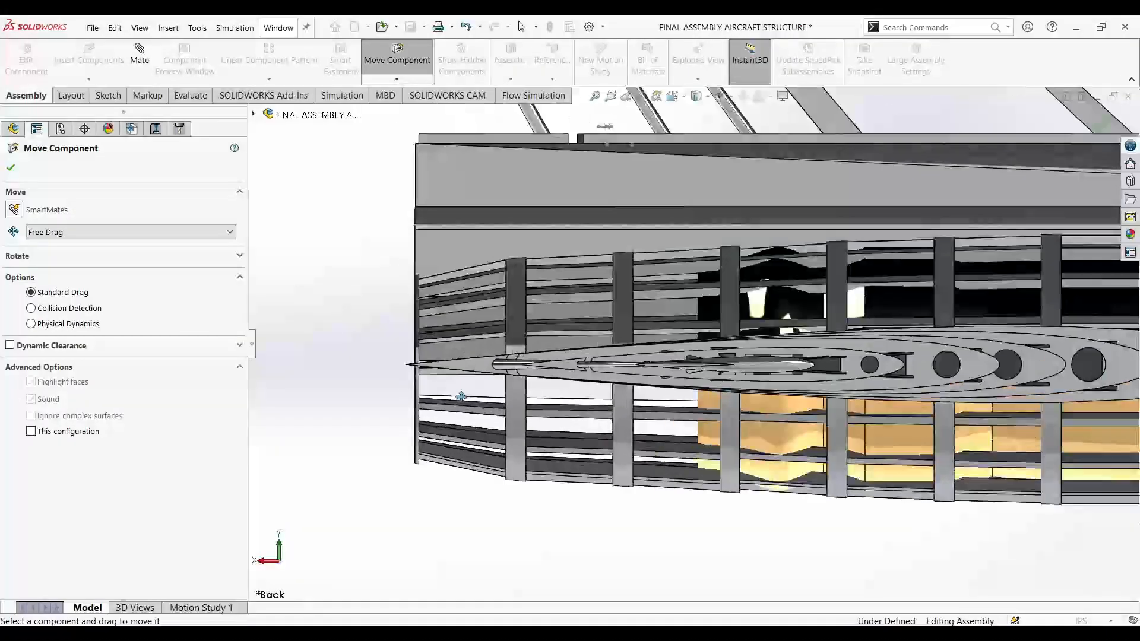
left_click_drag(482, 354, 523, 351)
scroll(400, 340, "down", 2)
scroll(400, 339, "down", 2)
left_click_drag(425, 351, 443, 351)
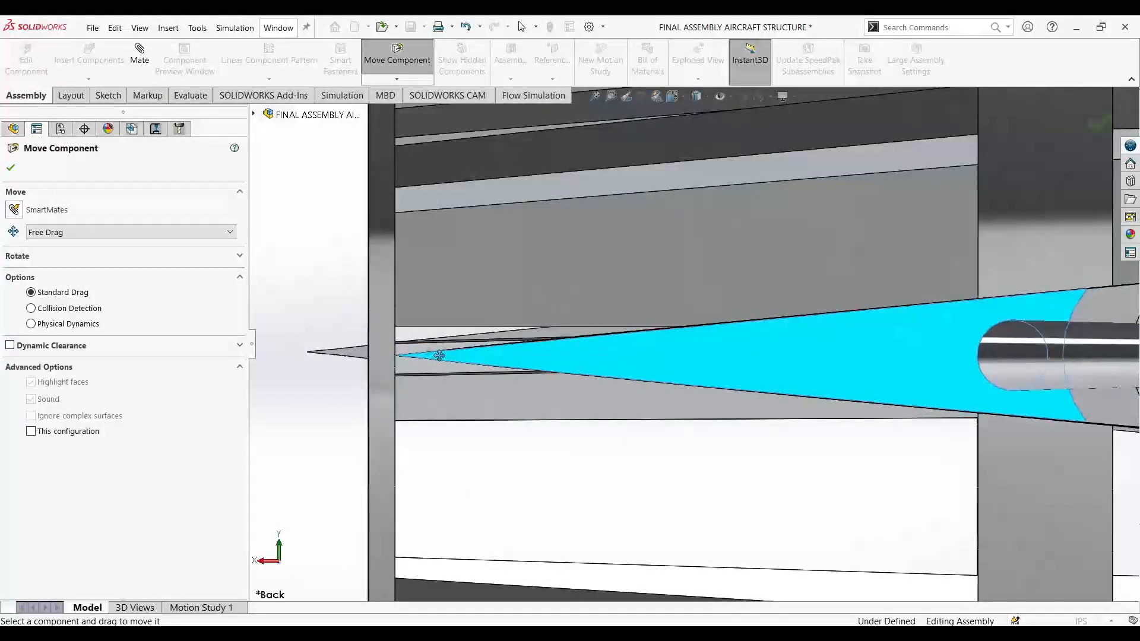
- Nudge the nearer stabilizer slightly rearward so its trailing point touches the front edge of the engine's rear frame when zoomed in close
scroll(445, 362, "up", 8)
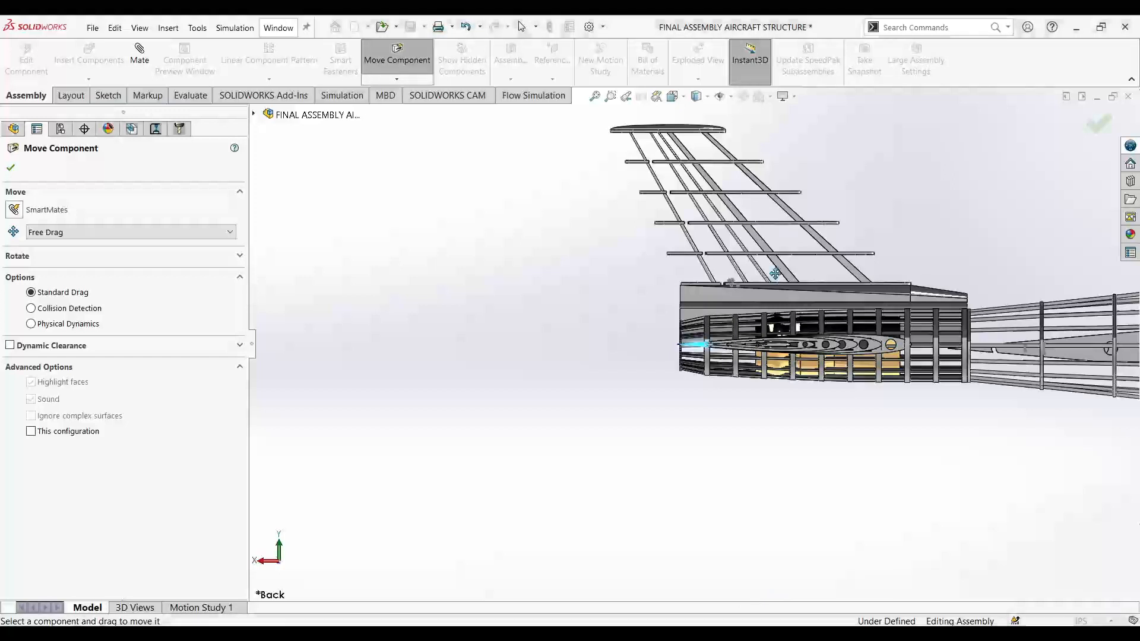
scroll(832, 345, "down", 6)
scroll(698, 326, "up", 4)
scroll(659, 314, "down", 5)
scroll(524, 370, "up", 2)
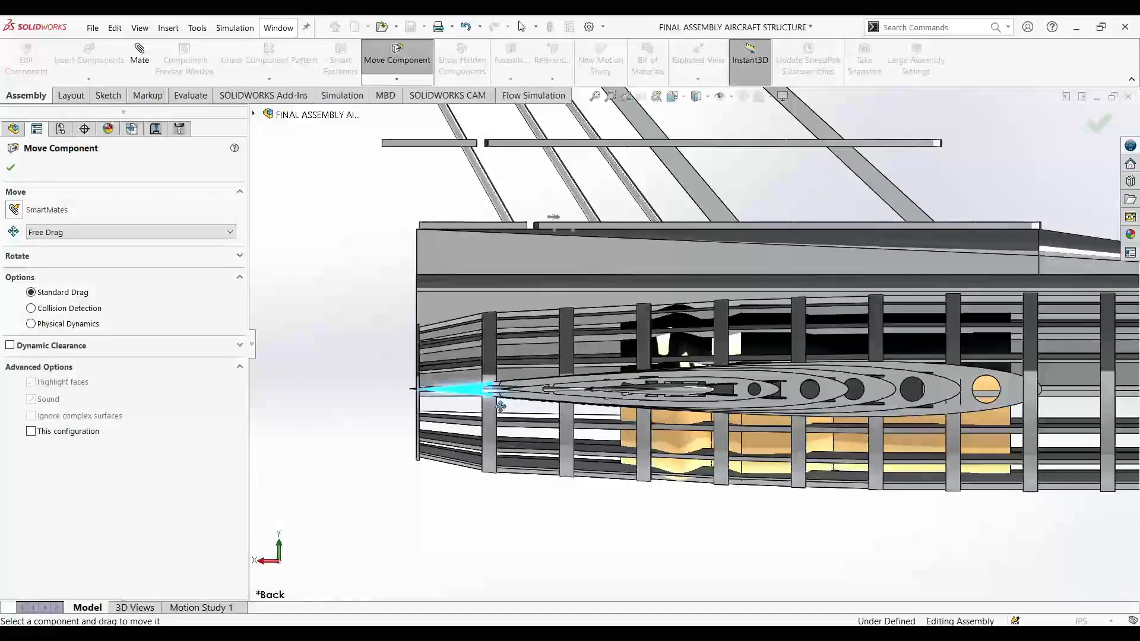
scroll(453, 385, "down", 6)
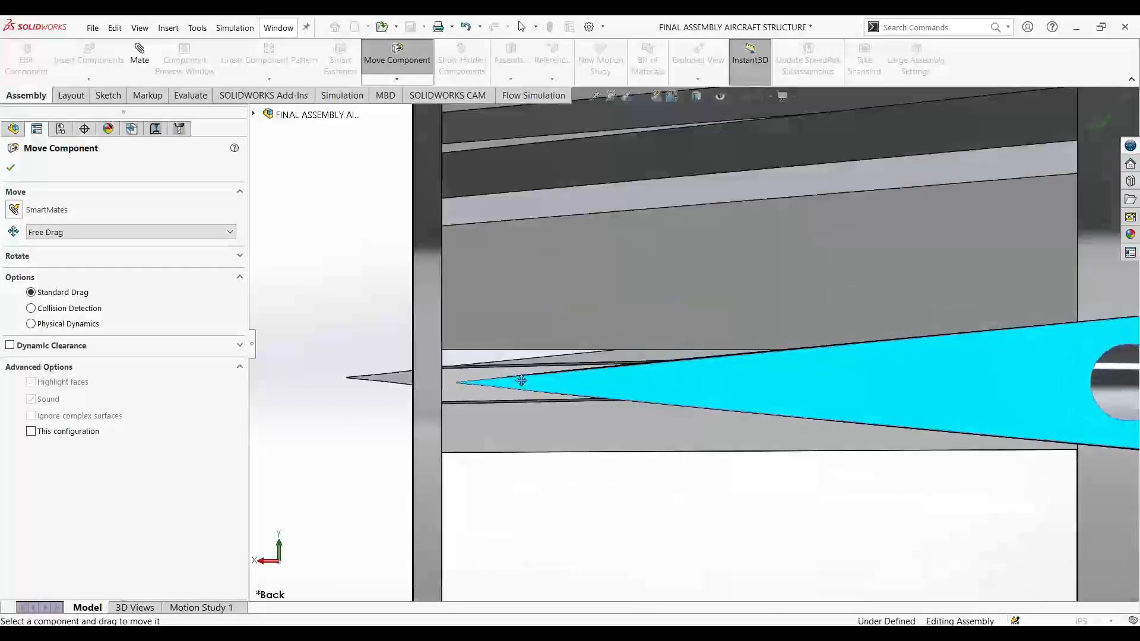
scroll(491, 374, "down", 3)
mouse_move(546, 362)
left_mouse_down()
mouse_move(542, 345)
mouse_move(541, 360)
left_mouse_up()
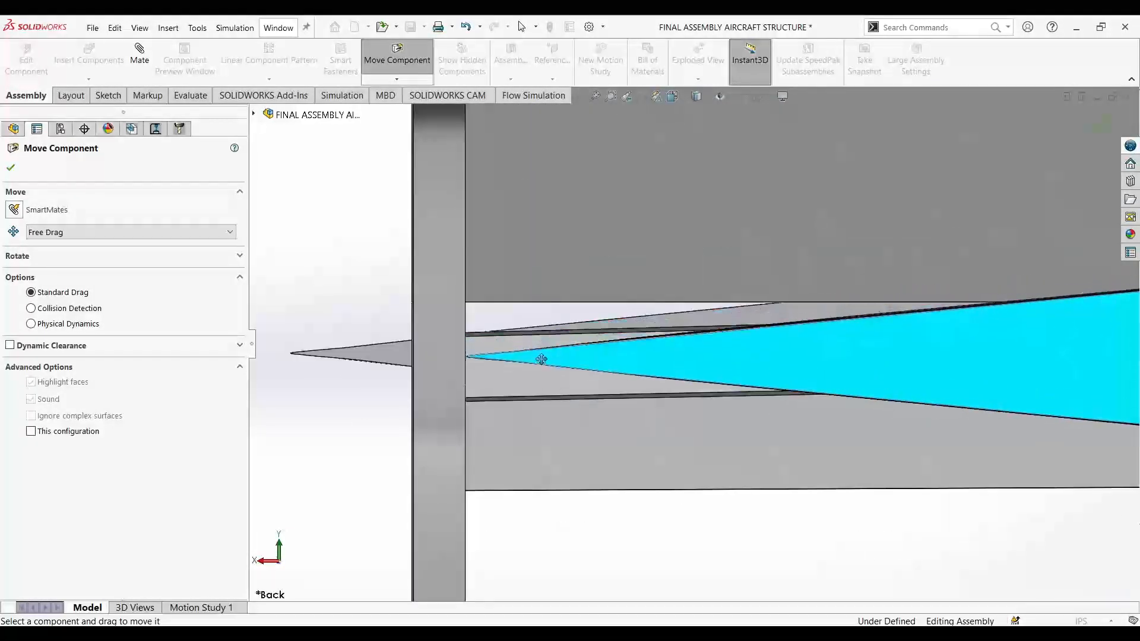
scroll(513, 358, "down", 3)
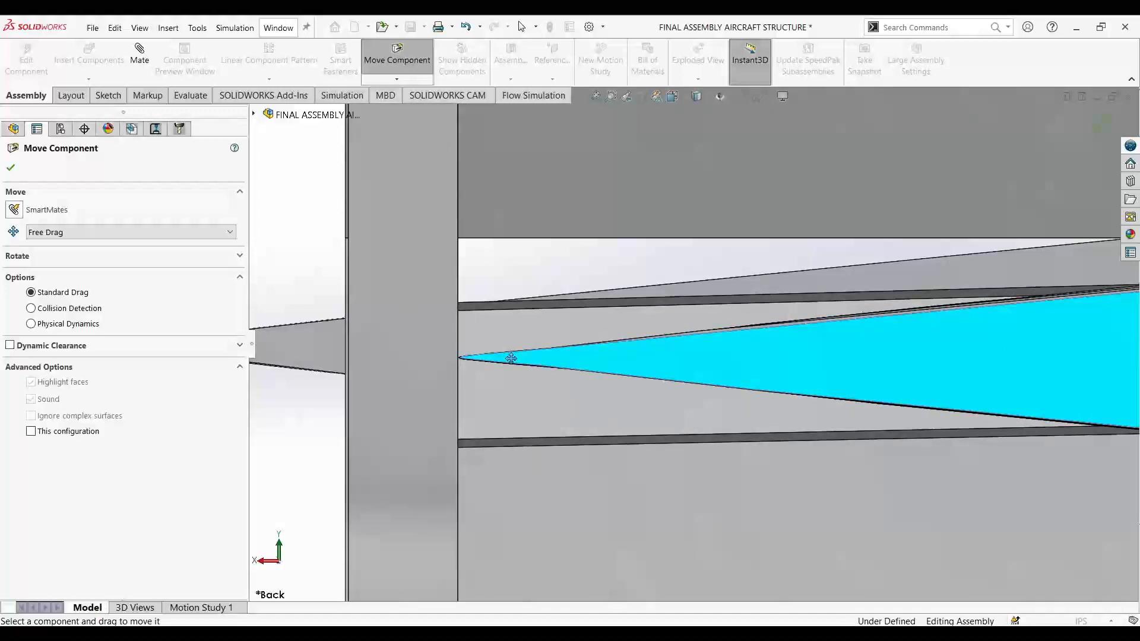
scroll(511, 358, "up", 10)
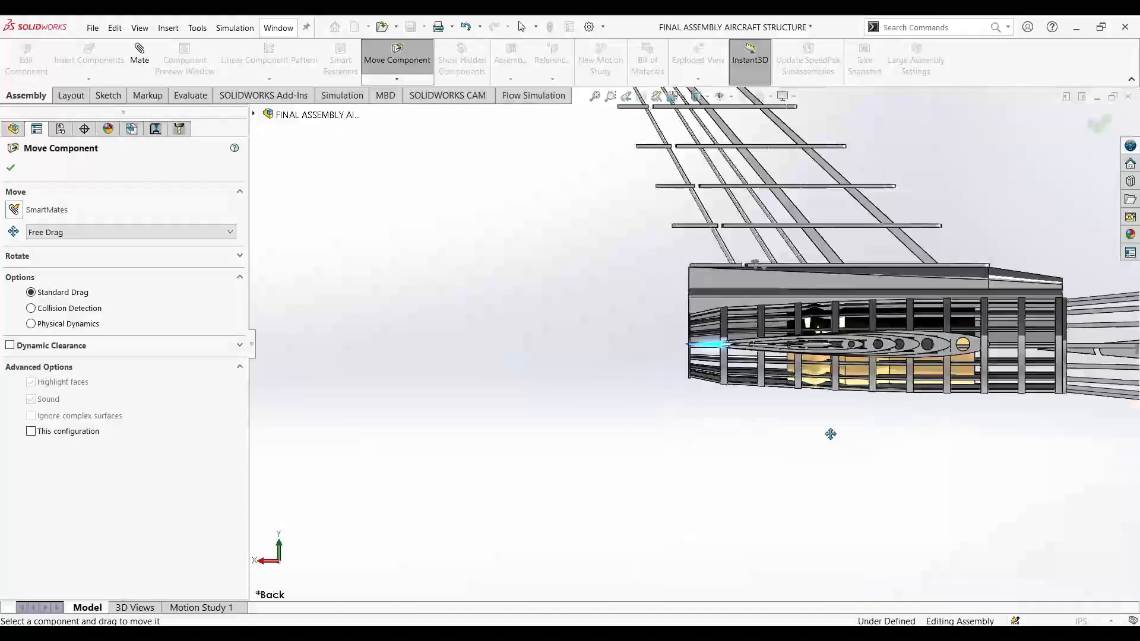
- Examine in the Front view how the stabilizer's trailing point meets the engine's rear frame
middle_click_drag(734, 407, 671, 181)
middle_click_drag(581, 328, 665, 255)
left_click(674, 96)
middle_click_drag(706, 359, 628, 465)
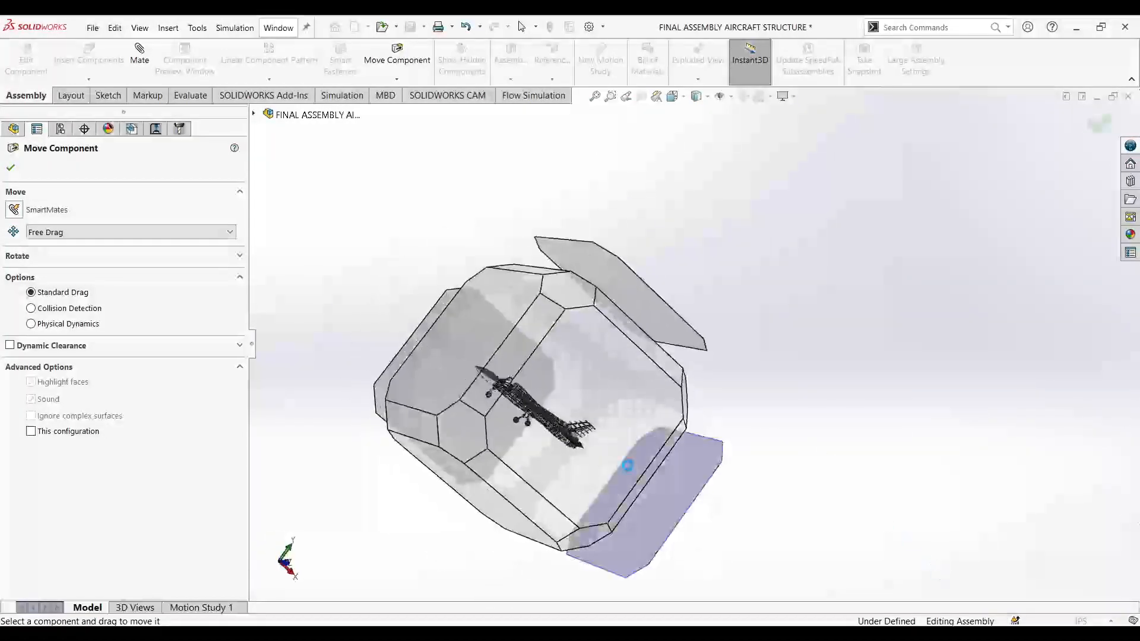
left_click(634, 414)
scroll(894, 356, "down", 10)
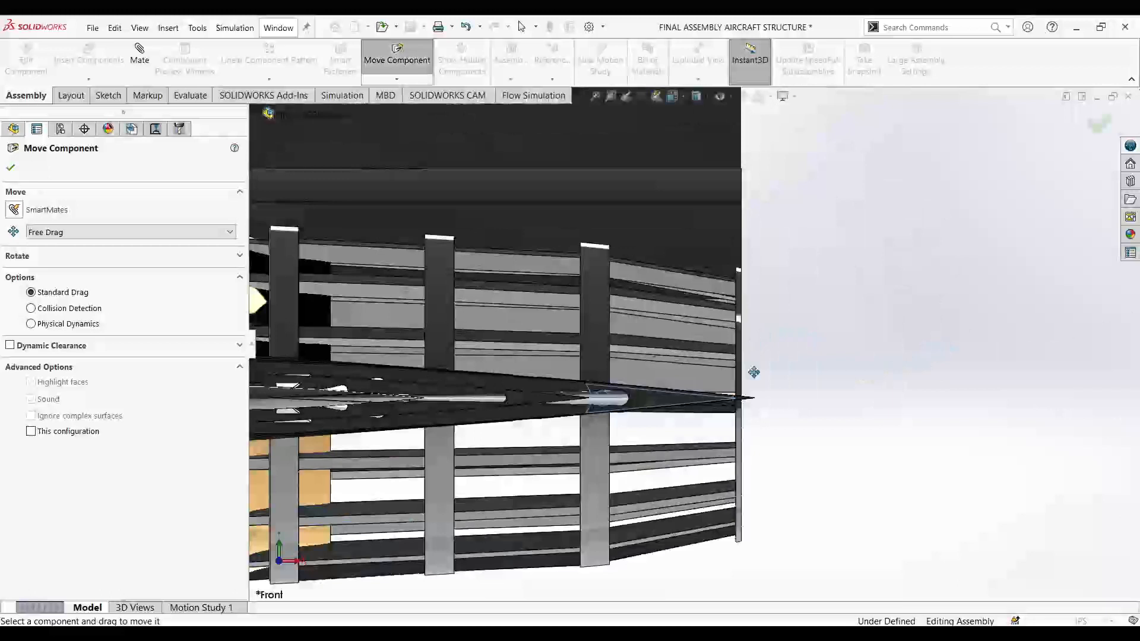
scroll(649, 355, "down", 6)
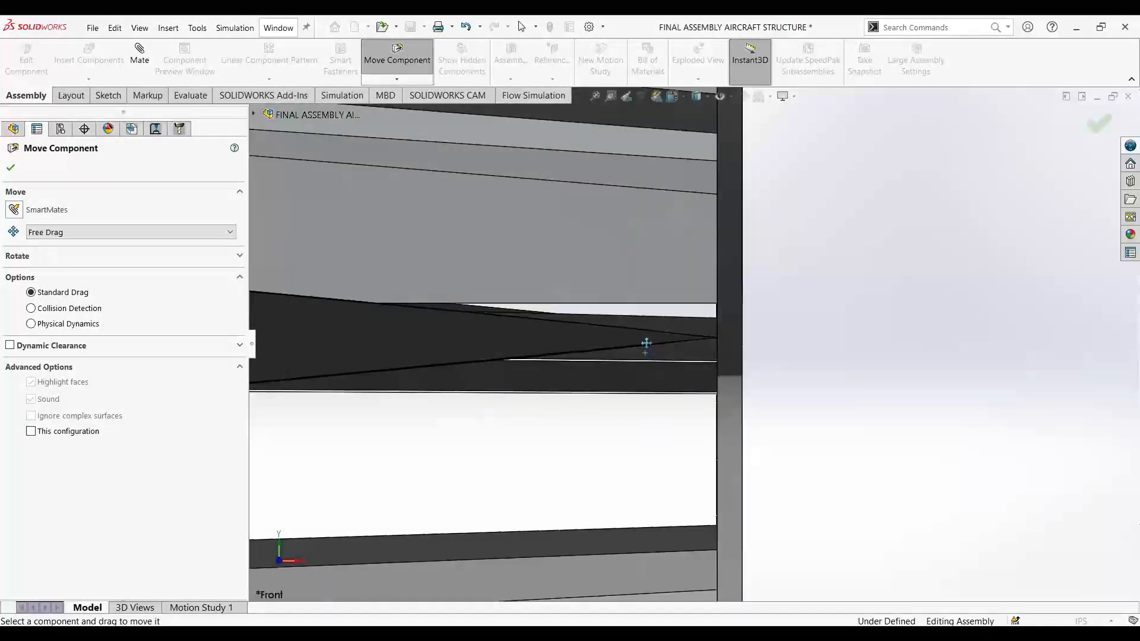
scroll(687, 336, "down", 3)
scroll(679, 347, "up", 10)
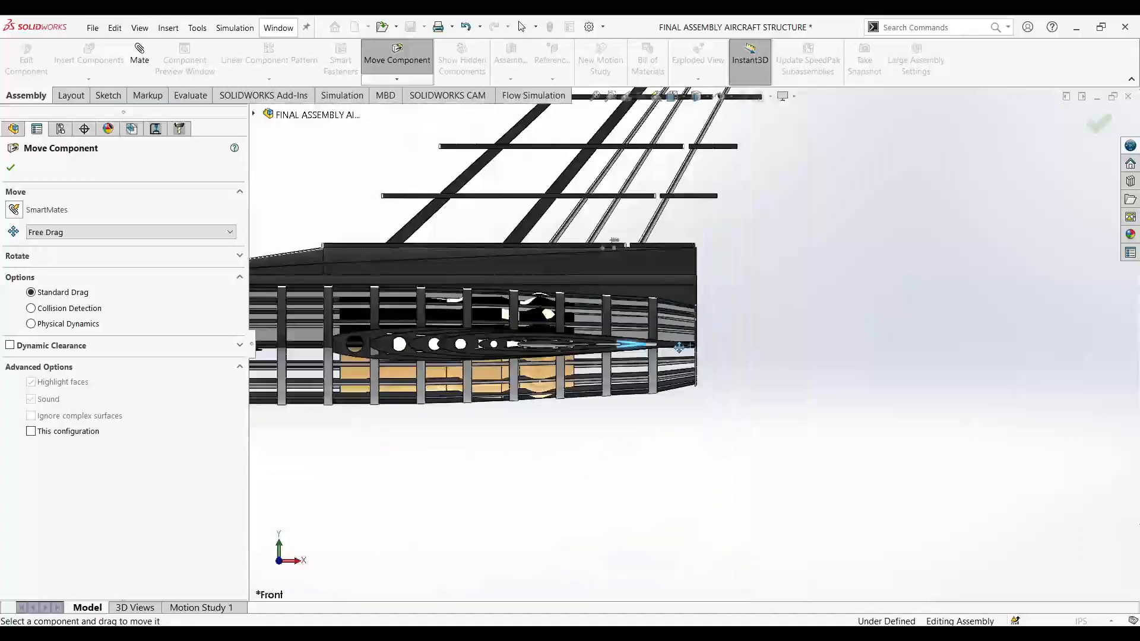
middle_click_drag(562, 400, 463, 399)
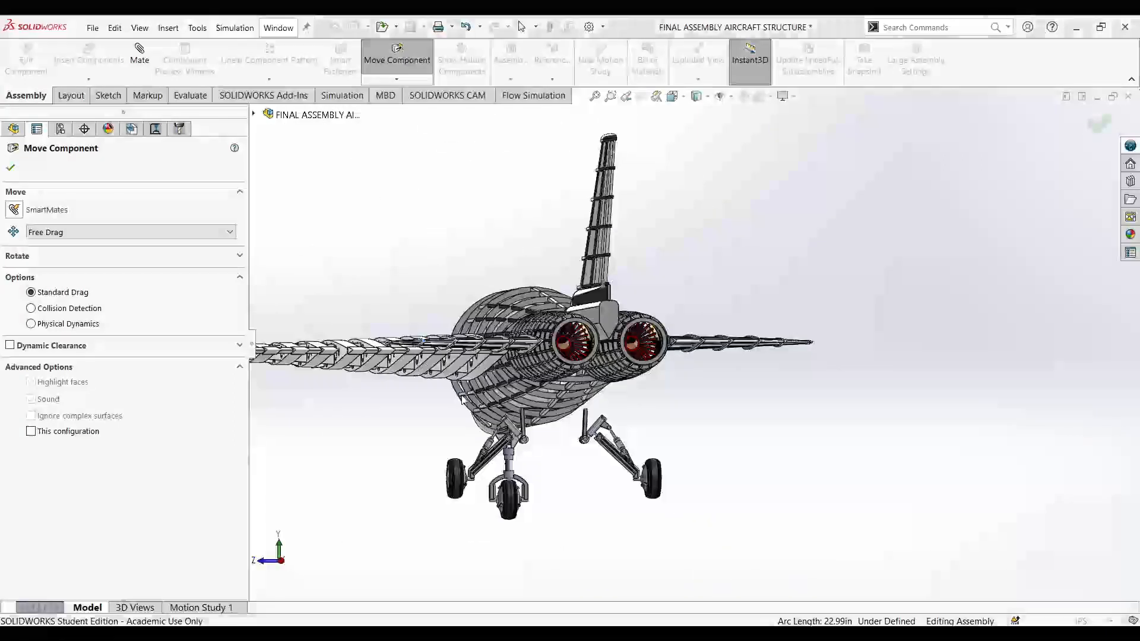
- In the Right view, lower the hori<1> stabilizer so its root rib is centred on the adjacent engine's mid-height frame member
key("space")
left_click(591, 331)
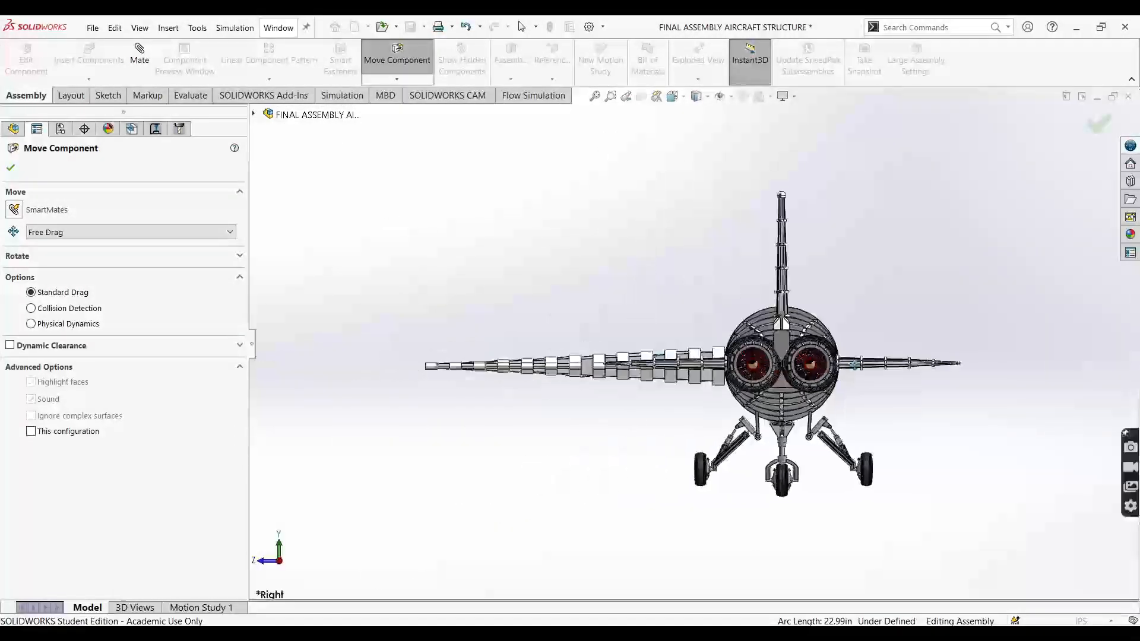
scroll(856, 364, "down", 4)
scroll(753, 389, "down", 5)
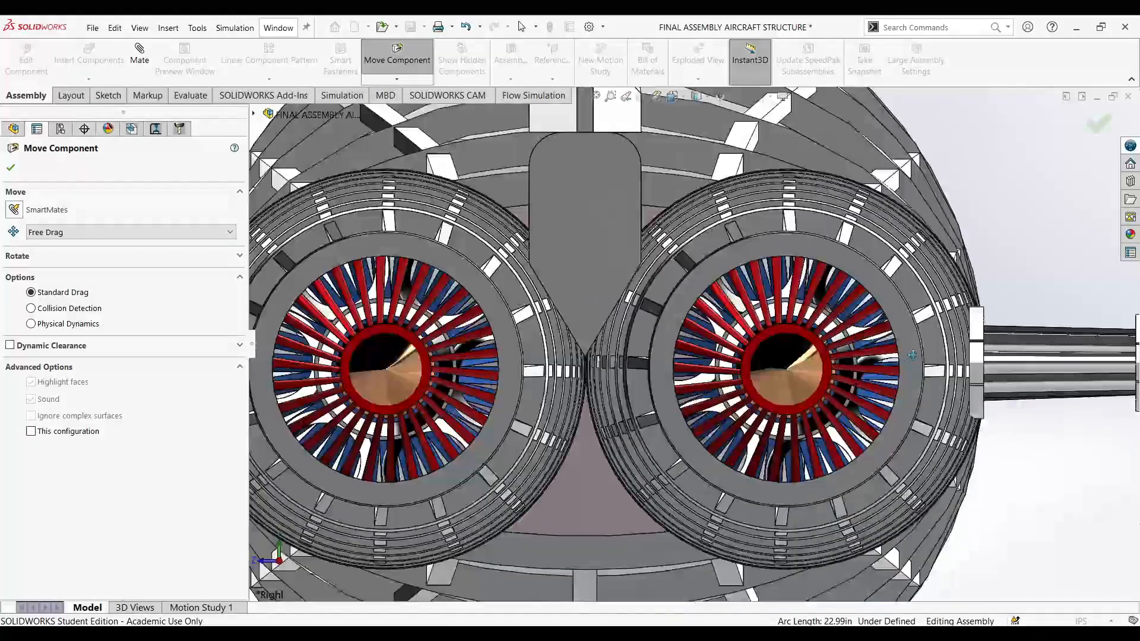
scroll(677, 377, "down", 5)
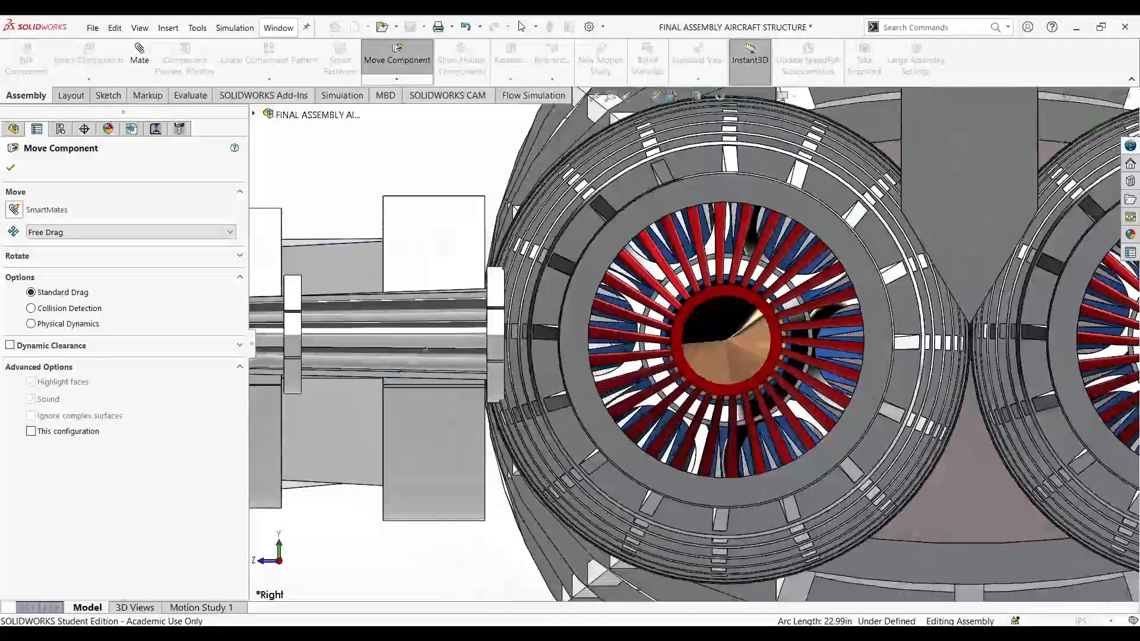
scroll(568, 336, "up", 9)
scroll(780, 324, "down", 14)
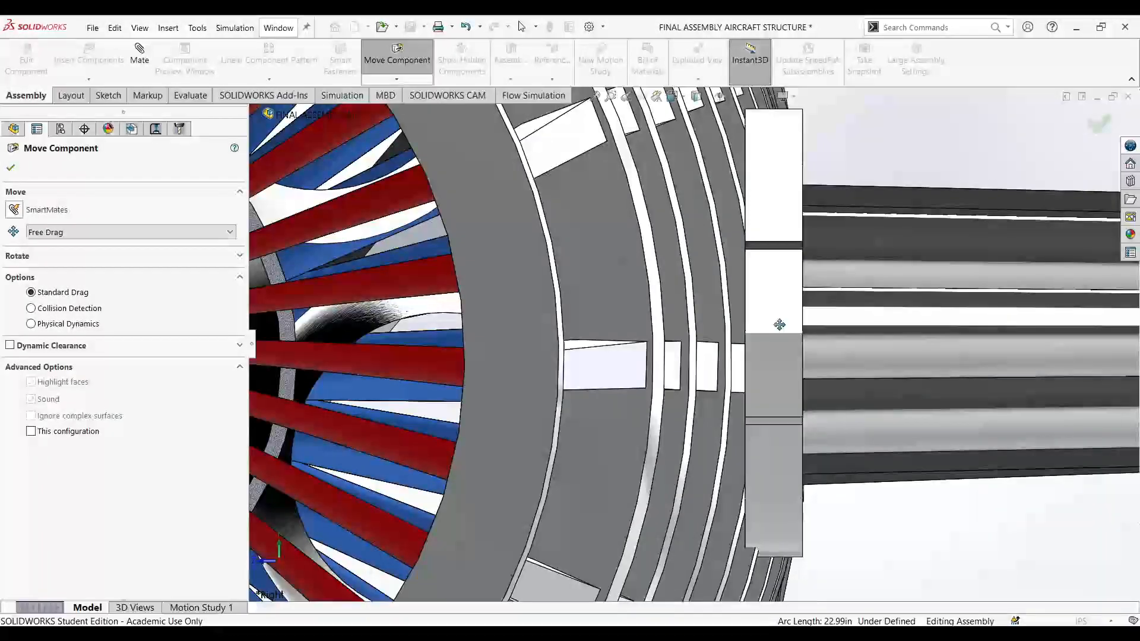
left_click_drag(780, 325, 778, 358)
- Fine-tune the hori<2> stabilizer so its root rib meets its engine at the same height as the opposite stabilizer, and finish the move
scroll(778, 358, "up", 11)
scroll(444, 349, "down", 5)
scroll(523, 201, "down", 6)
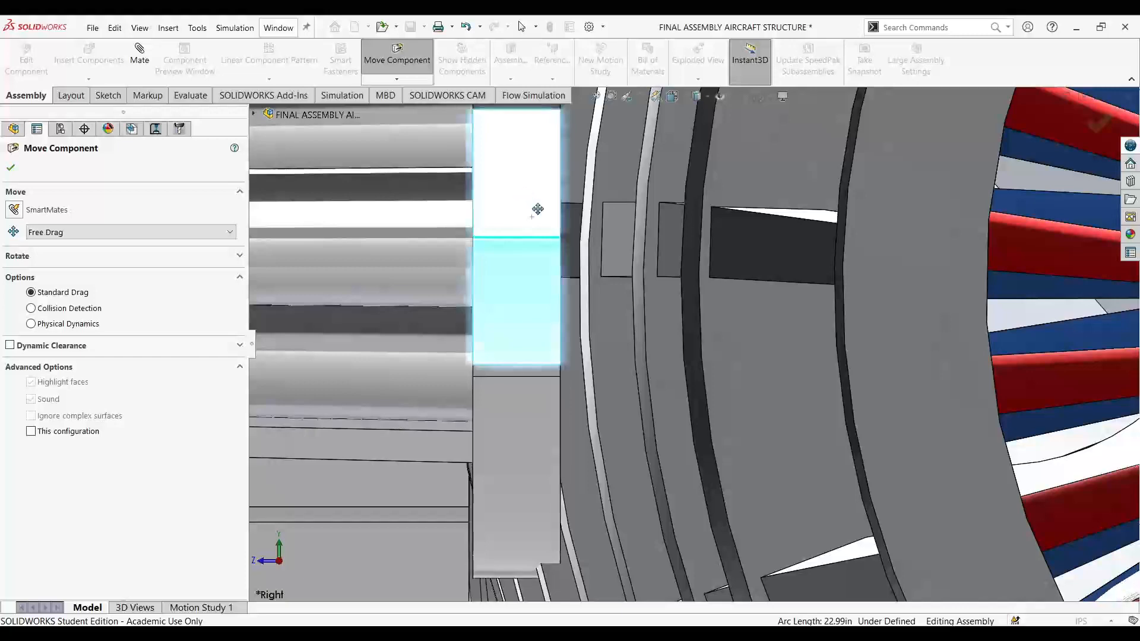
scroll(538, 209, "up", 8)
scroll(708, 401, "down", 8)
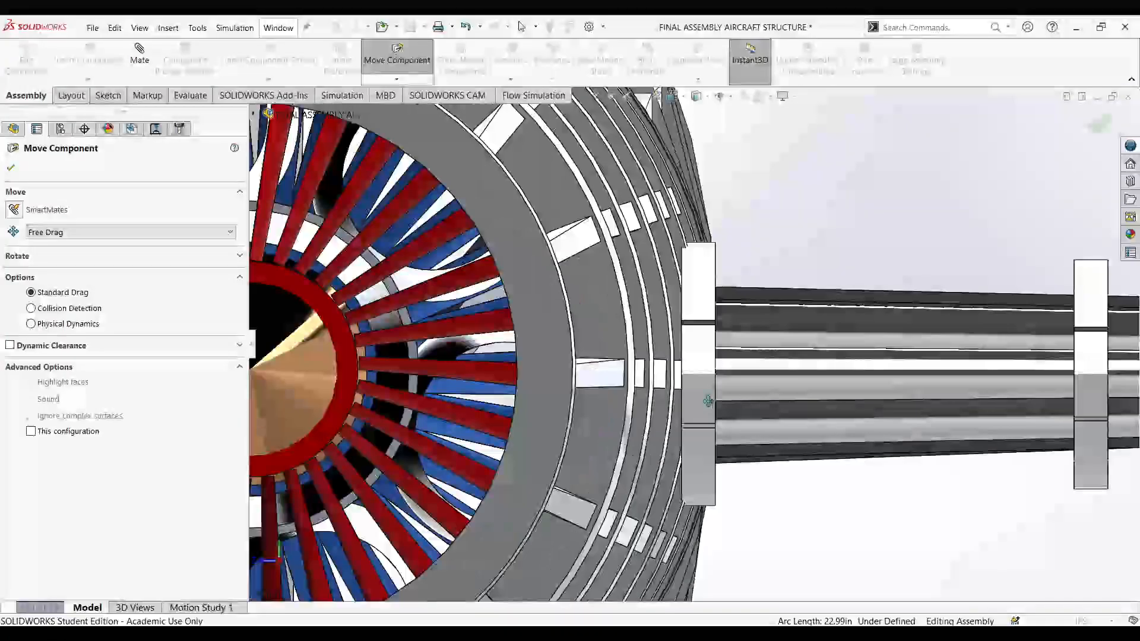
scroll(708, 402, "down", 3)
scroll(708, 401, "up", 9)
scroll(595, 350, "down", 9)
left_click_drag(571, 363, 573, 363)
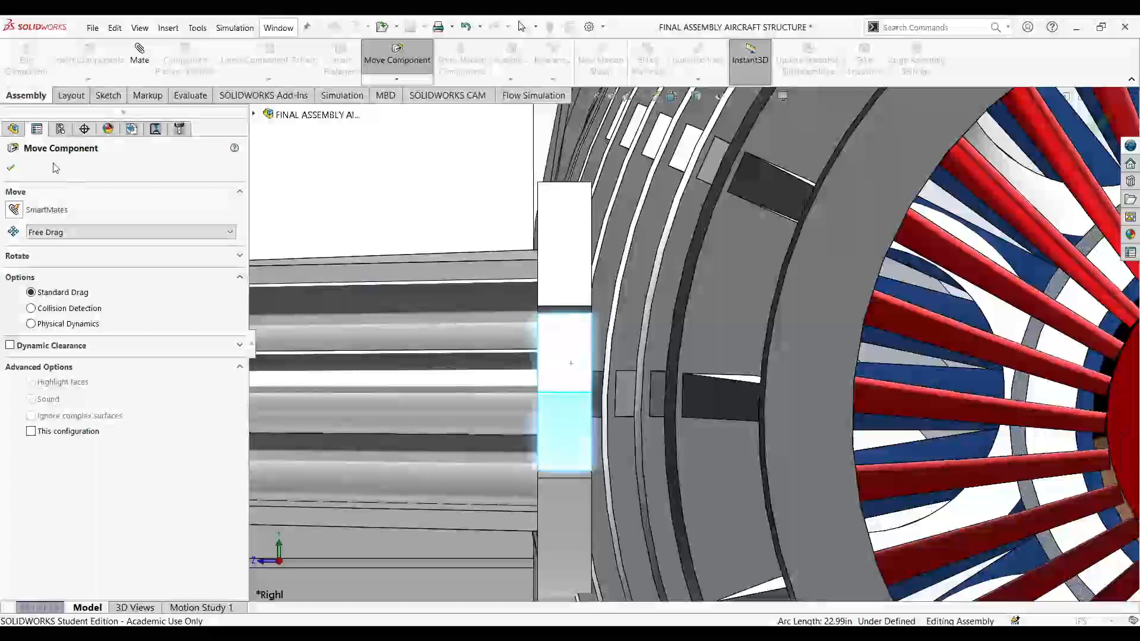
left_click(12, 169)
- Fix the hori<2> stabilizer in place
left_click(488, 362)
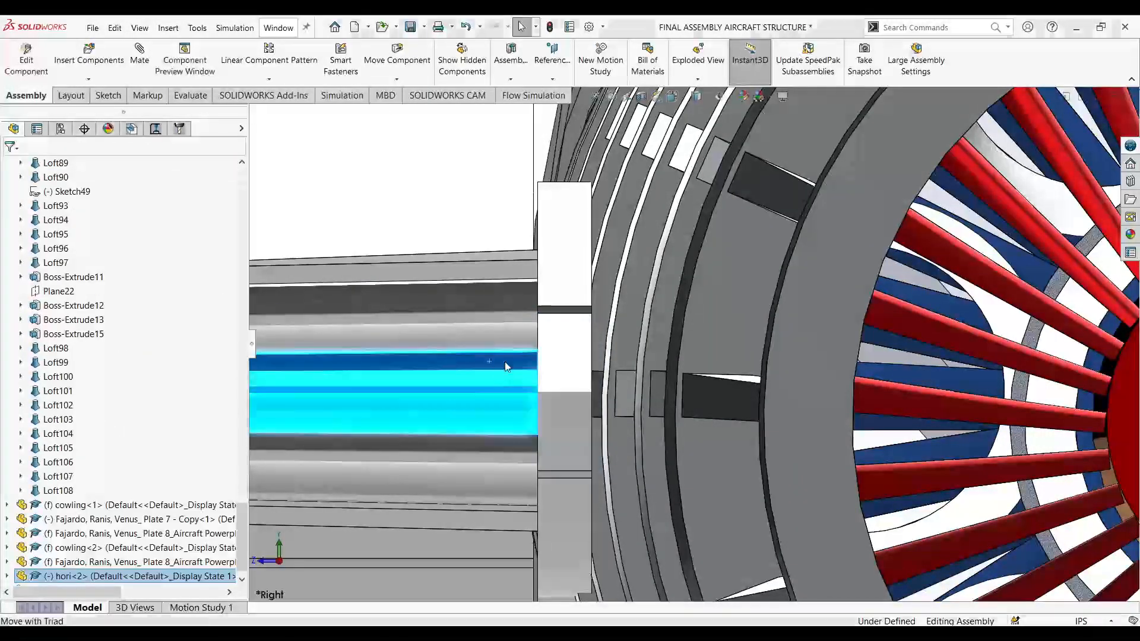
right_click(500, 333)
left_click(671, 411)
- Fix the opposite stabilizer, hori<1>, in place and save the assembly
scroll(623, 300, "up", 6)
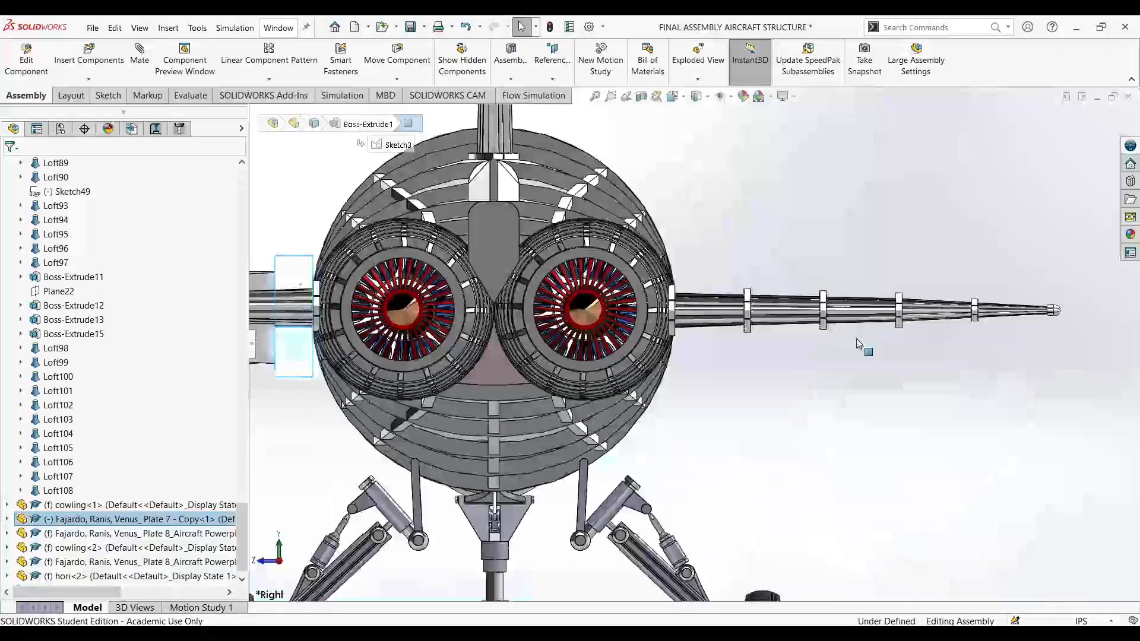
scroll(857, 339, "down", 3)
left_click(725, 316)
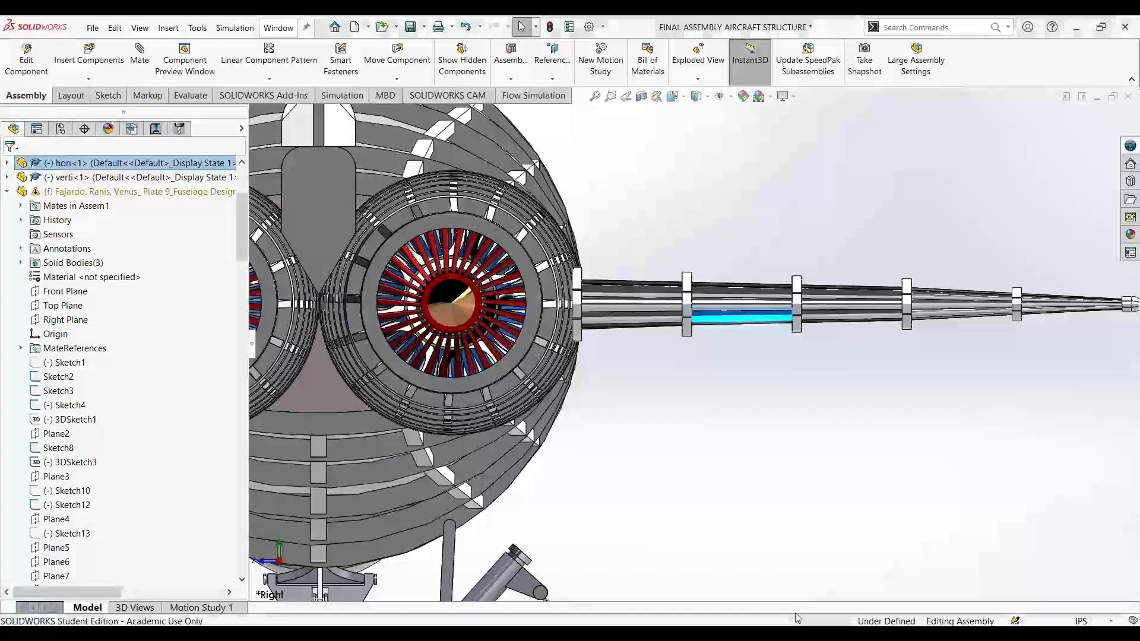
scroll(634, 293, "down", 3)
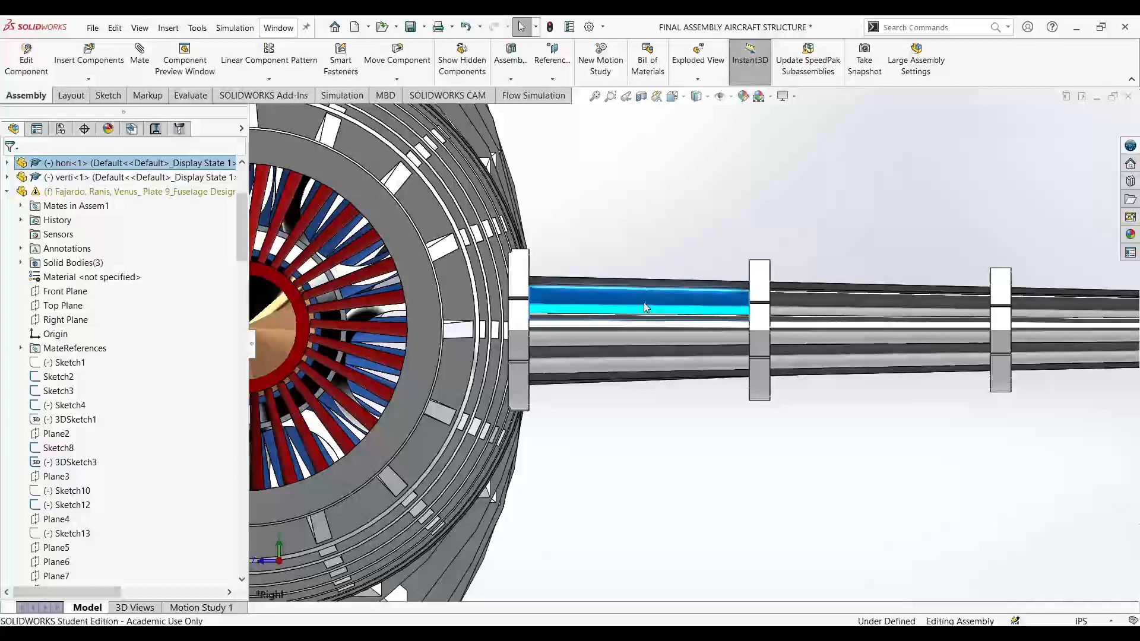
left_click(639, 394)
left_click_drag(645, 346, 651, 349)
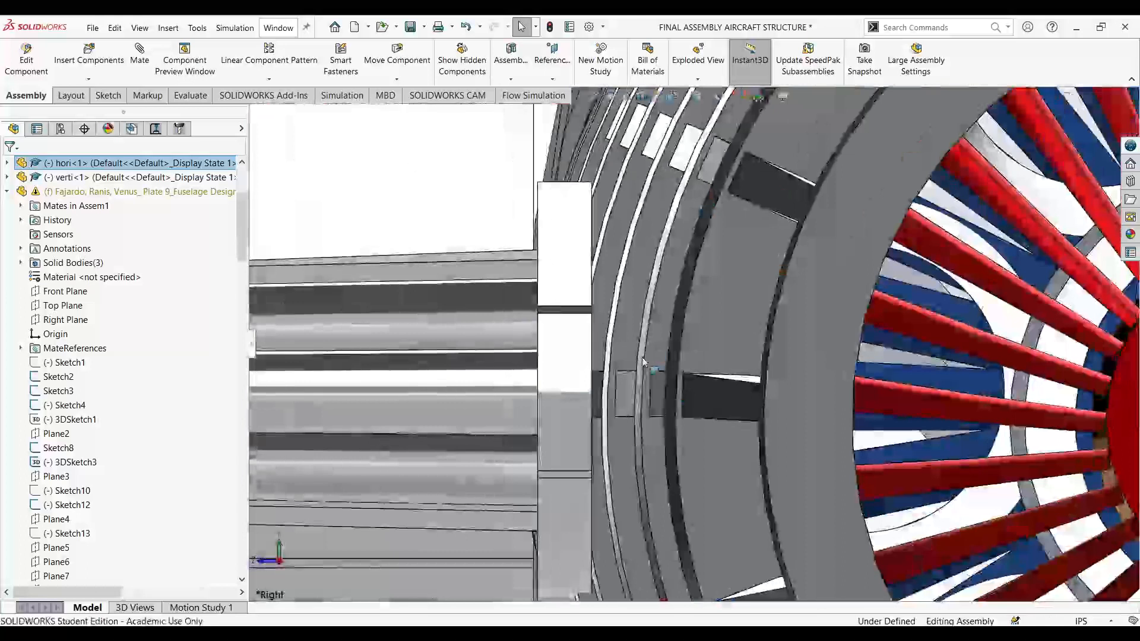
key("Escape")
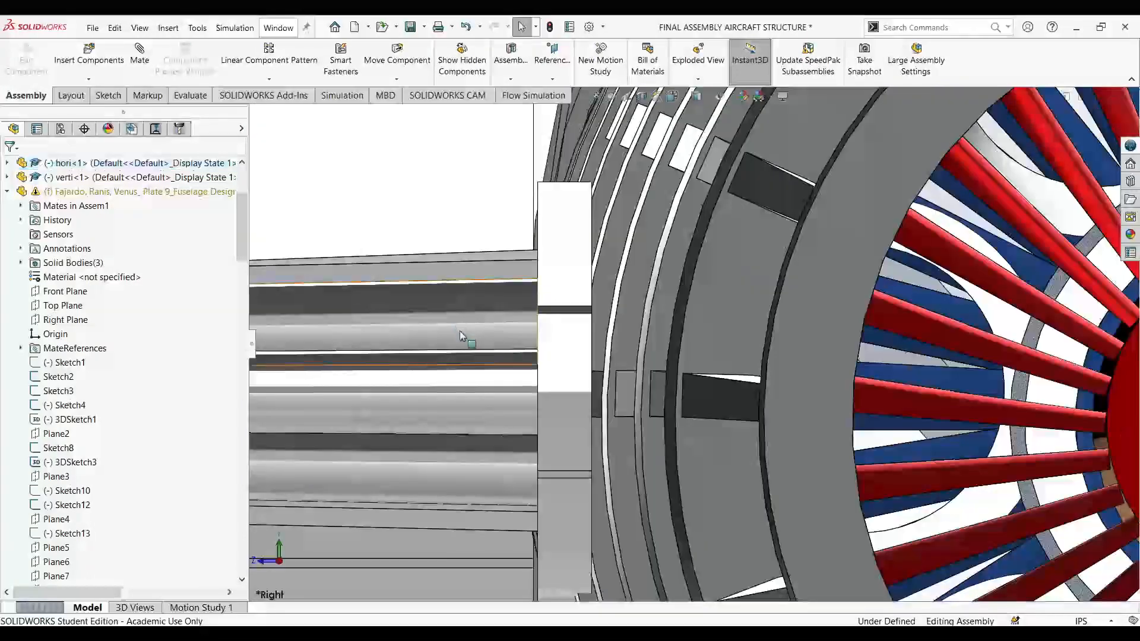
left_click(459, 331)
scroll(639, 422, "up", 6)
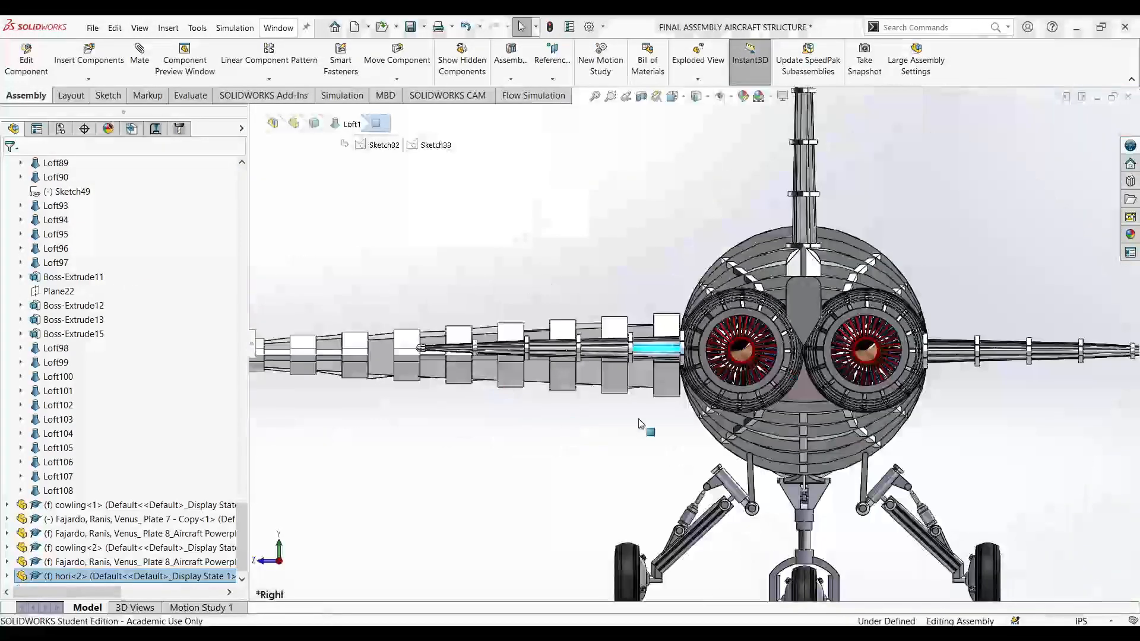
scroll(789, 317, "down", 5)
left_click(774, 287)
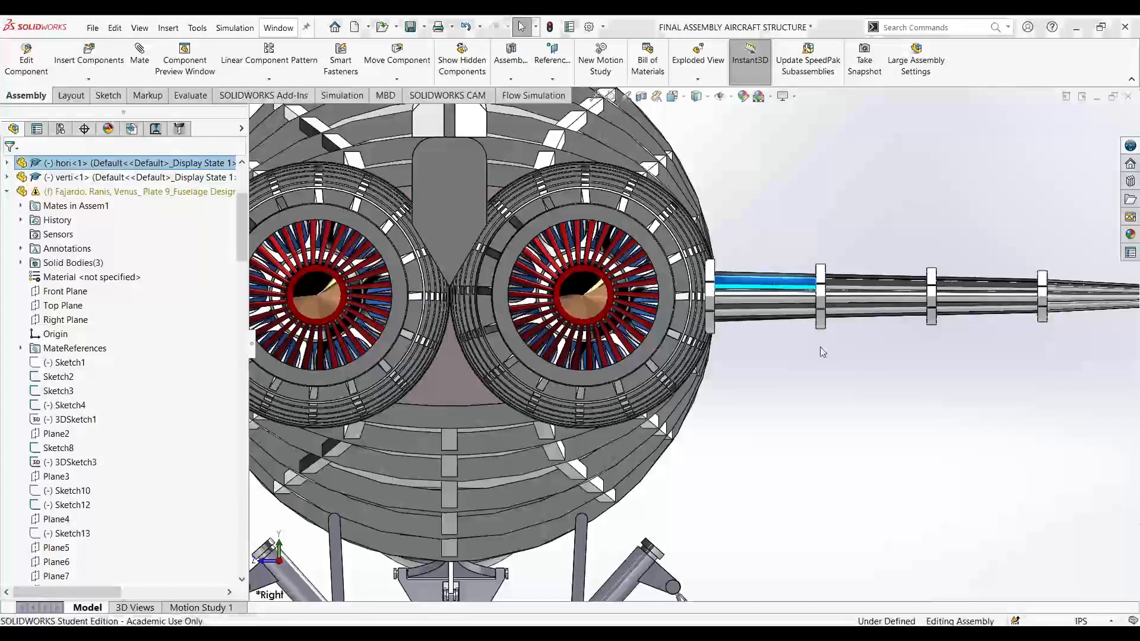
left_click(764, 358)
scroll(765, 357, "up", 5)
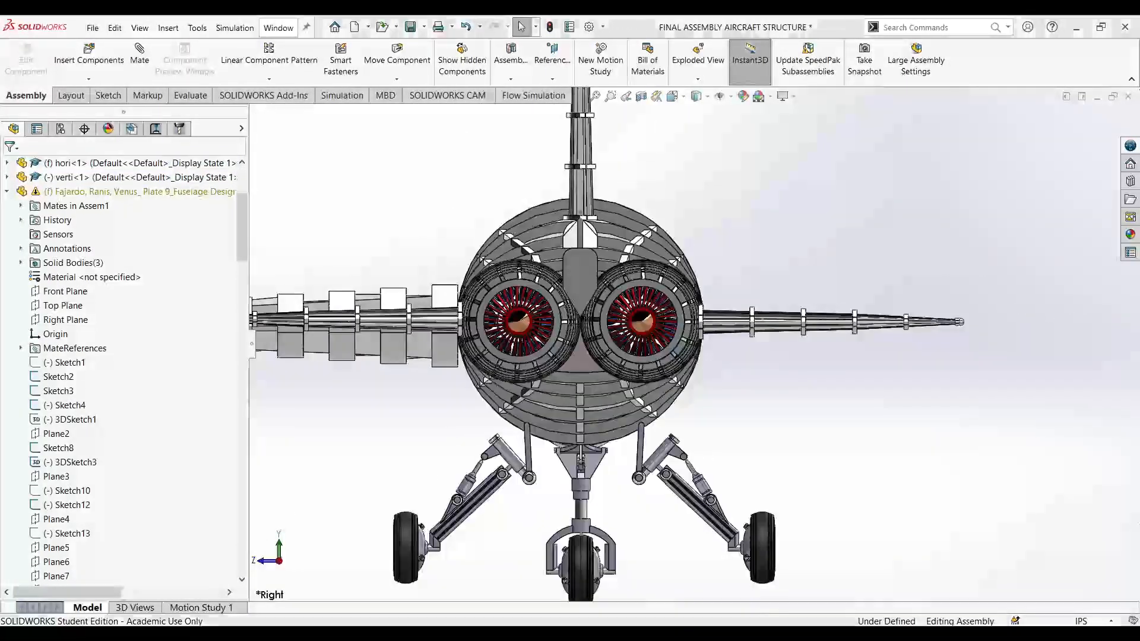
scroll(475, 281, "up", 2)
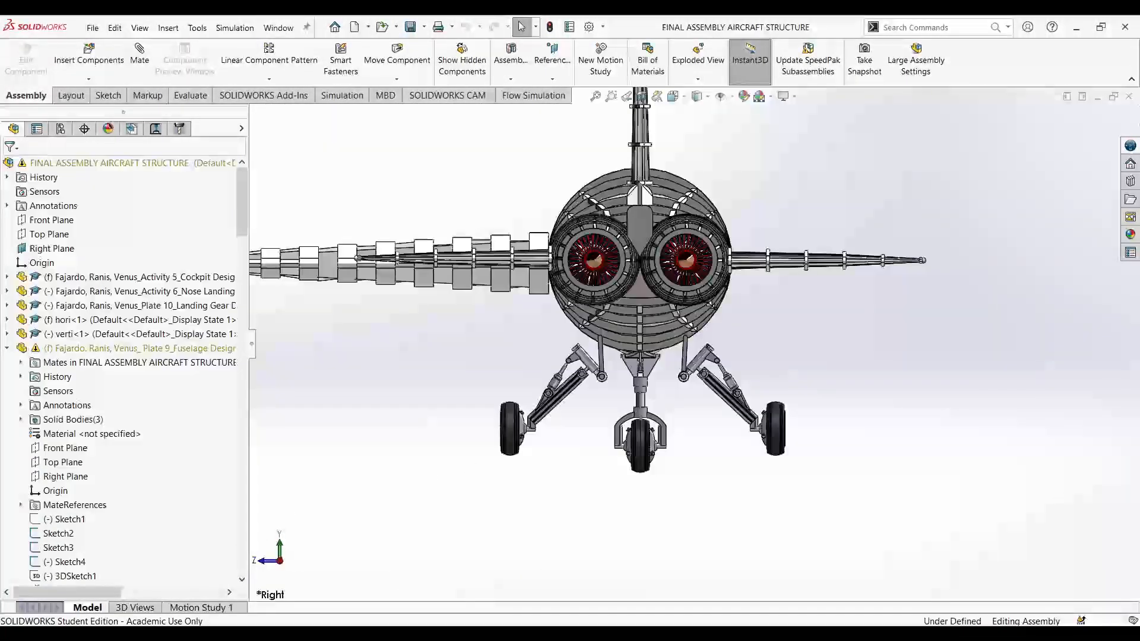
- In the Top view, duplicate the wing component "Plate 7 - Copy" within the assembly
scroll(585, 282, "down", 1)
scroll(683, 320, "up", 4)
scroll(716, 288, "up", 1)
middle_click_drag(726, 298, 715, 505)
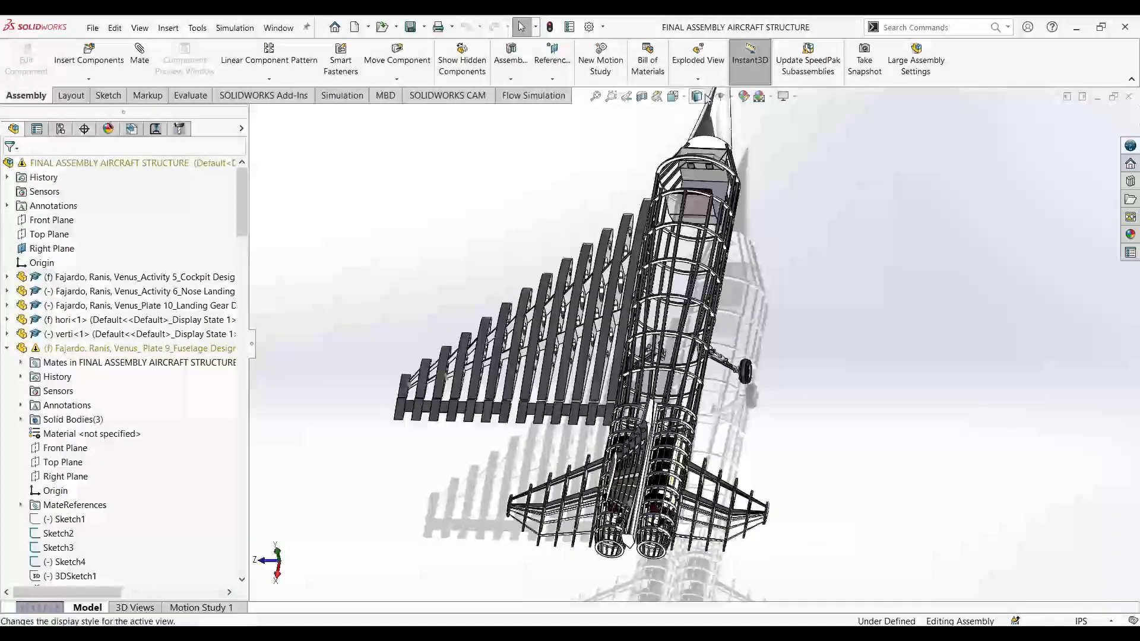
left_click(681, 97)
left_click(564, 339)
scroll(791, 502, "down", 2)
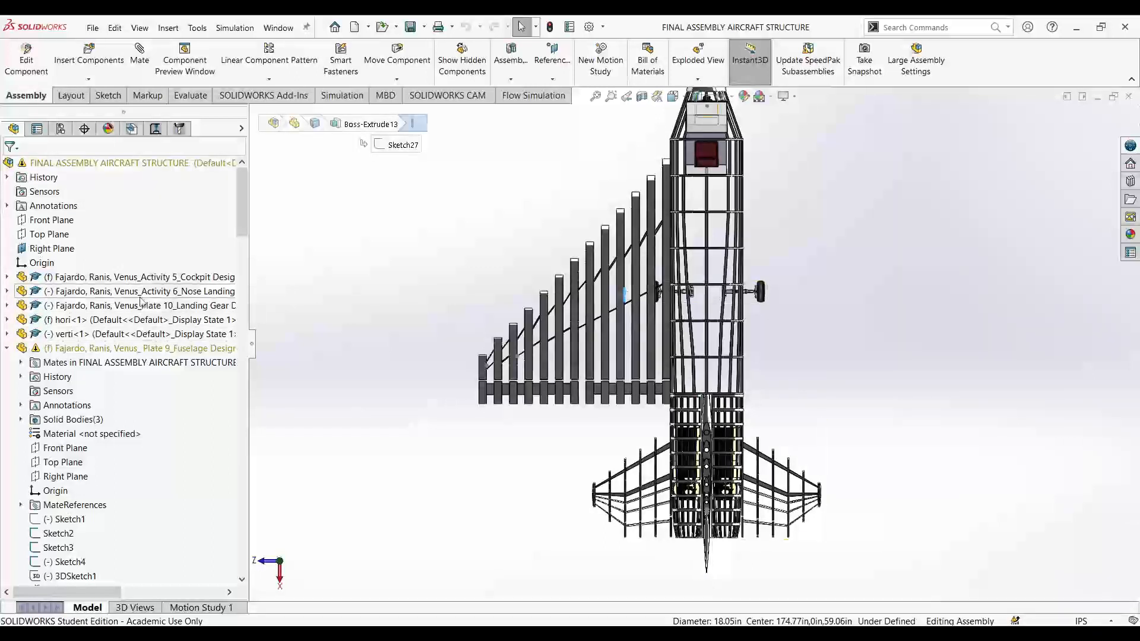
left_click_drag(255, 346, 378, 346)
scroll(254, 368, "down", 15)
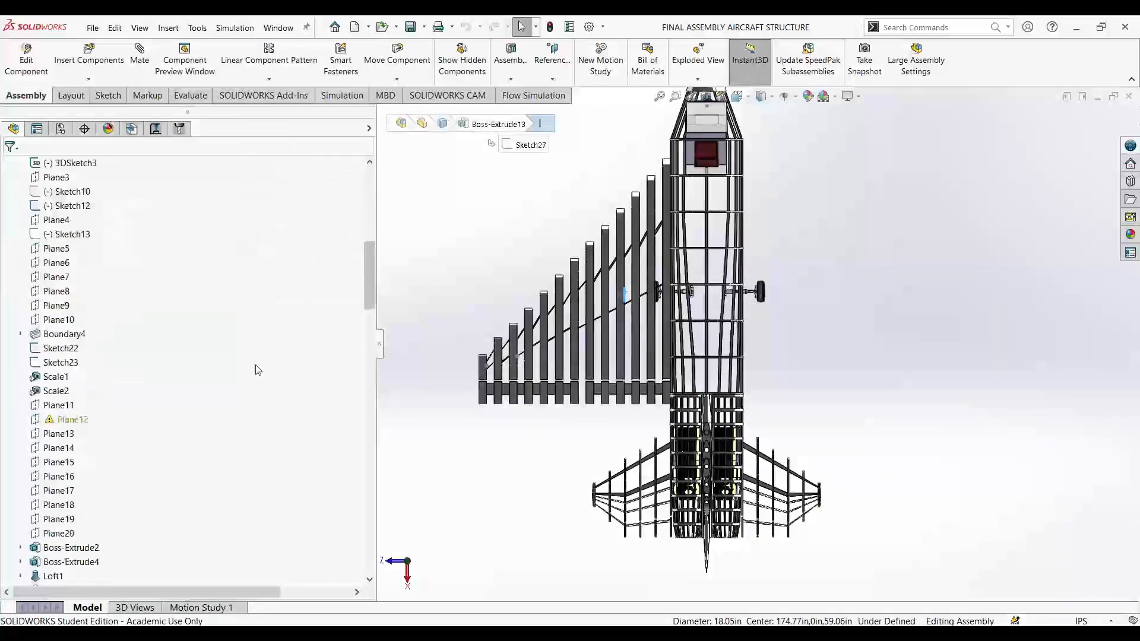
scroll(357, 530, "down", 4)
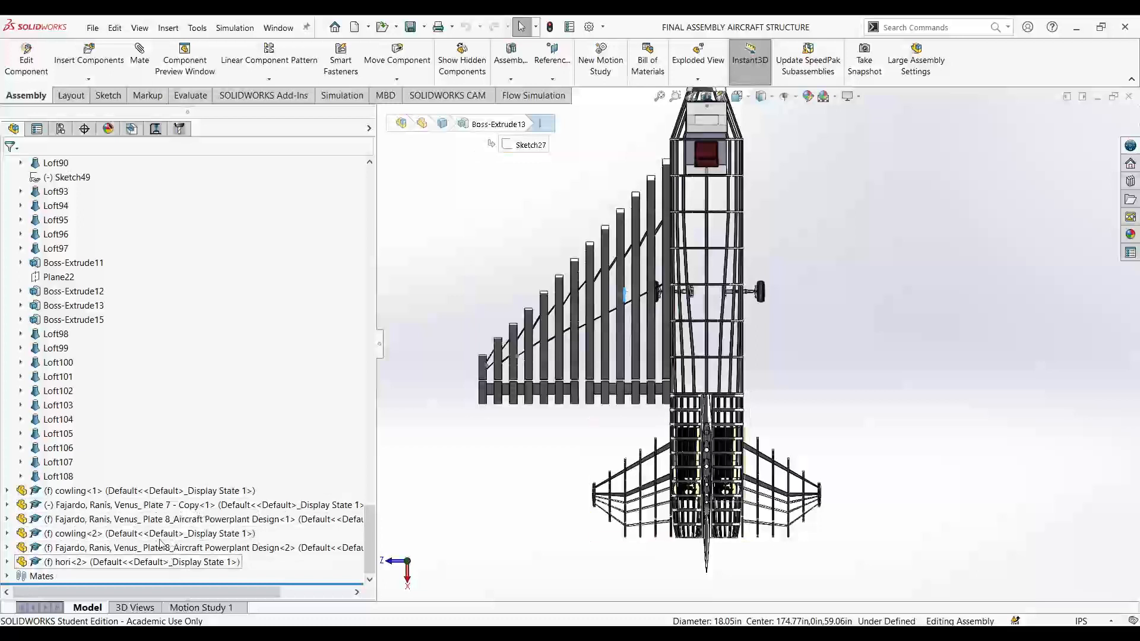
left_click(151, 509)
key("ctrl+v")
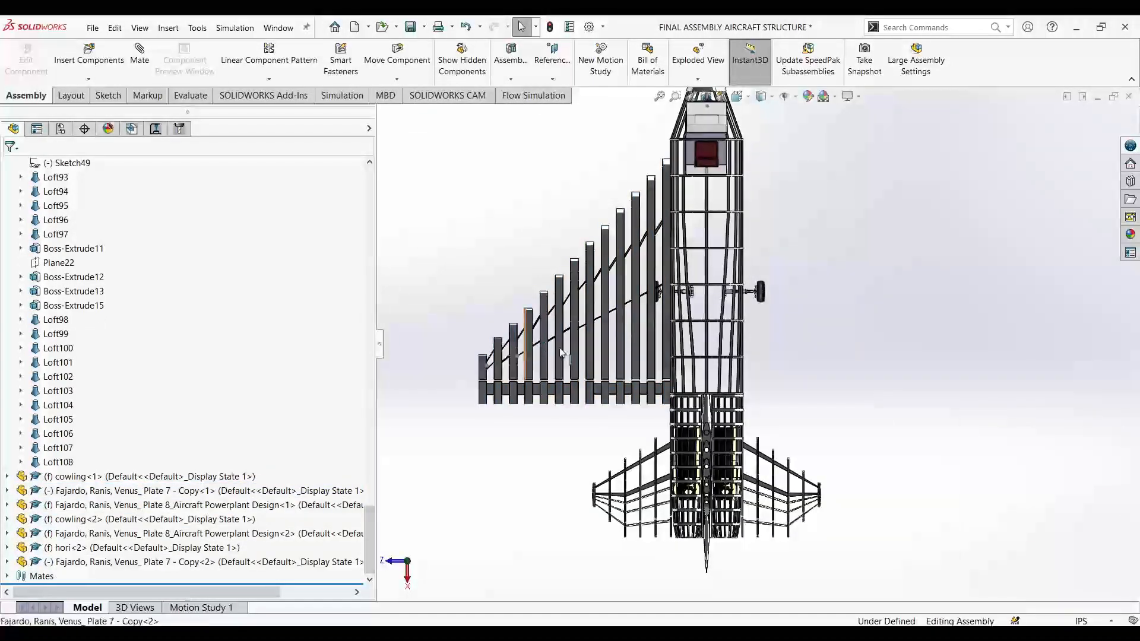
- Move the copied wing clear of the fuselage and rotate it 180° about X using By Delta XYZ
left_click(380, 344)
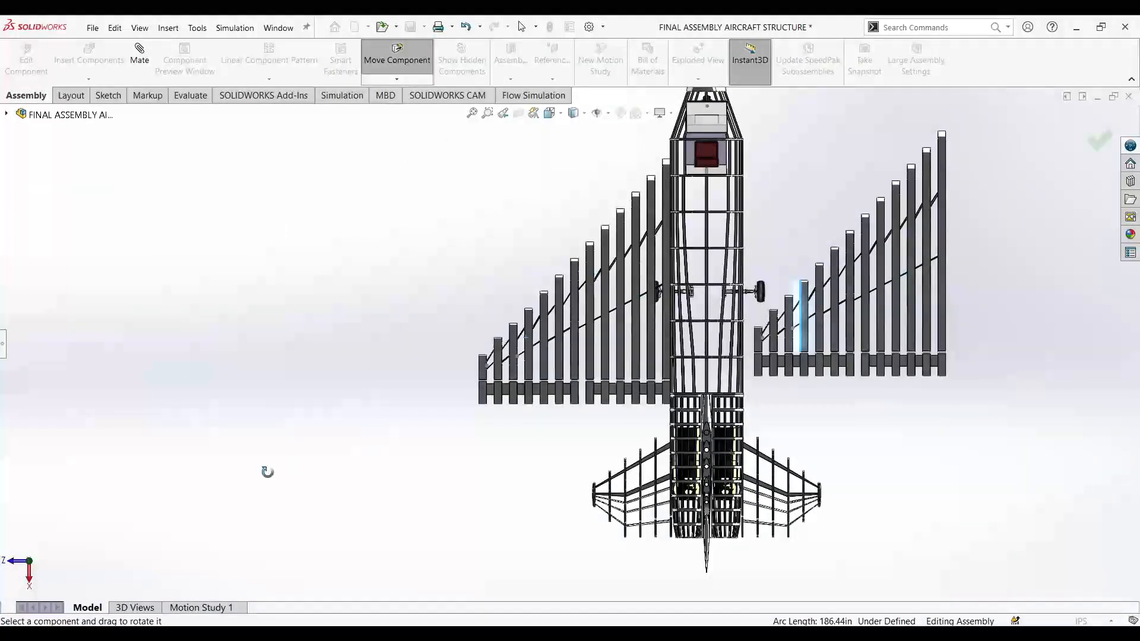
left_click(3, 344)
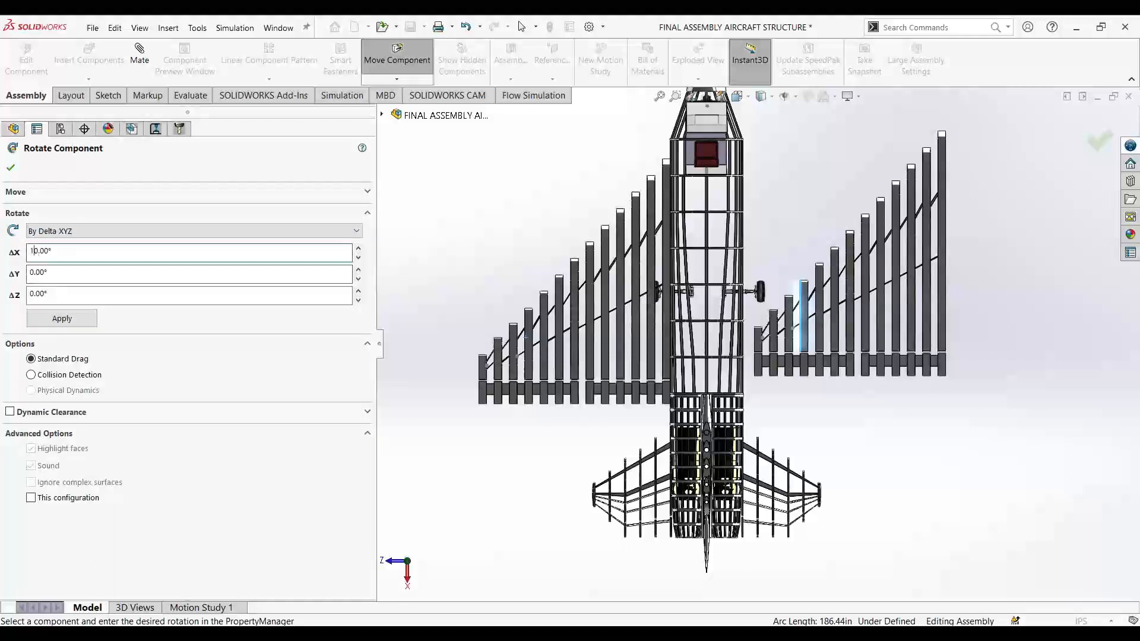
left_click(72, 319)
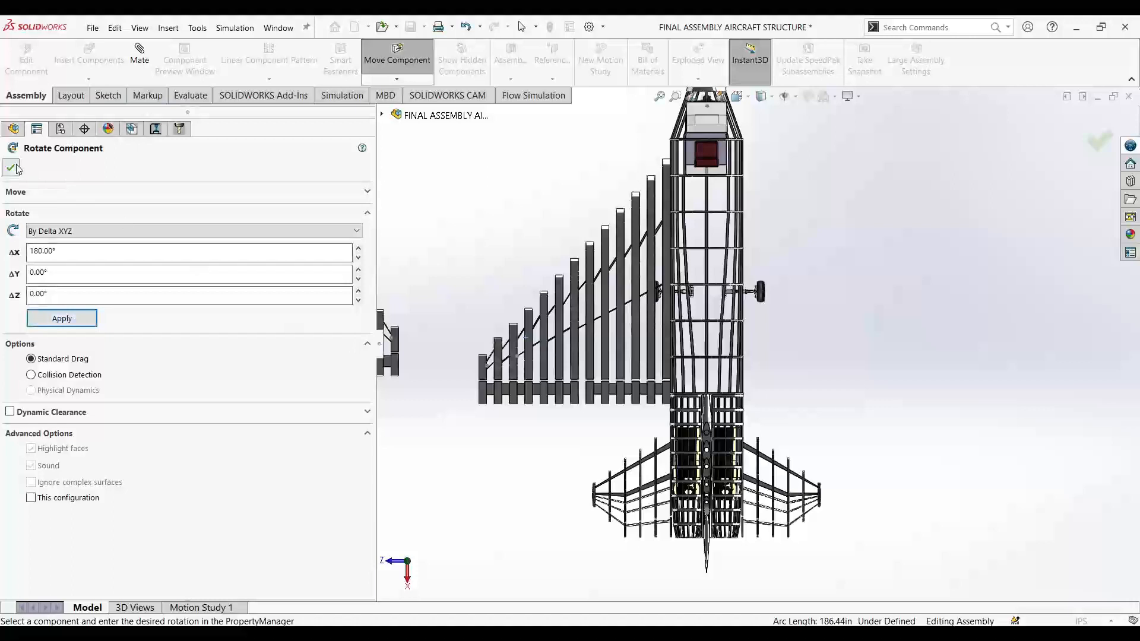
- Move the rotated wing copy across the fuselage so its root rib sits against the bare side, mirroring the original wing
left_click(383, 346)
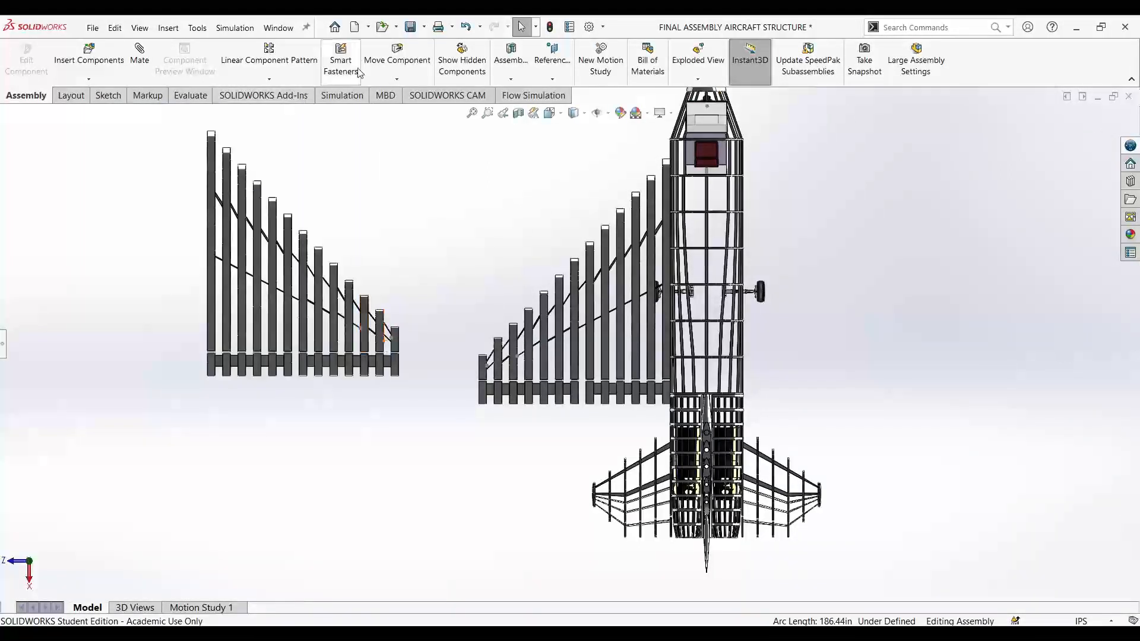
left_click(397, 59)
left_click_drag(193, 160, 773, 260)
scroll(773, 259, "up", 3)
scroll(773, 260, "up", 2)
left_click_drag(700, 219, 652, 215)
scroll(662, 425, "down", 5)
scroll(660, 439, "up", 5)
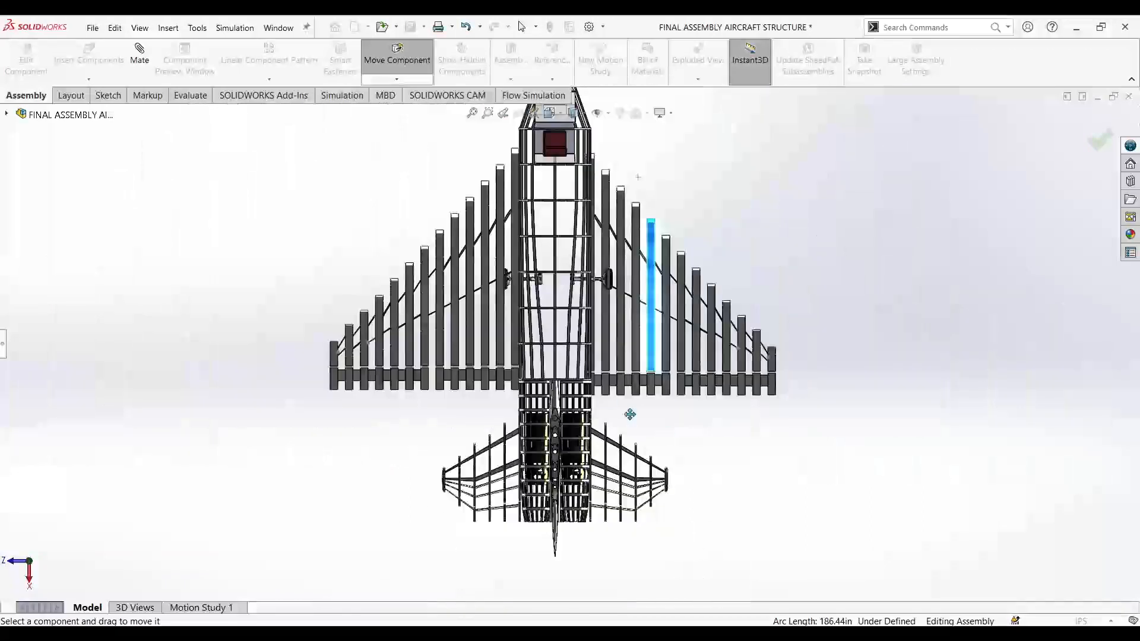
- Fine-tune the copied wing so its root rib touches the fuselage side and its trailing edge is level with the original wing's
scroll(629, 413, "down", 6)
left_click_drag(766, 340, 760, 336)
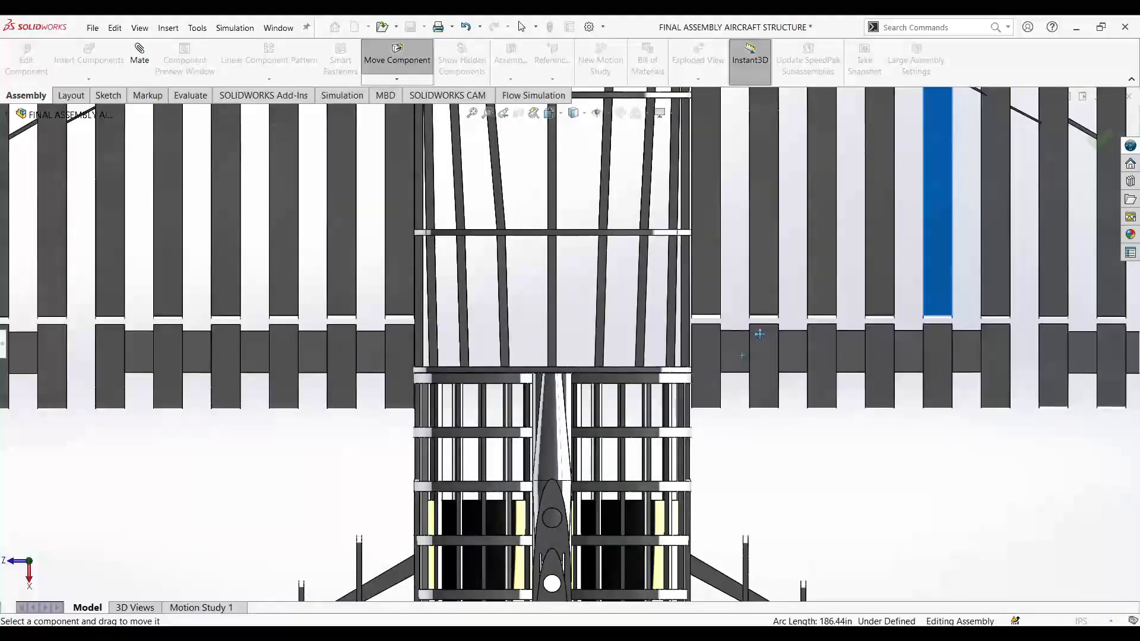
scroll(759, 336, "up", 5)
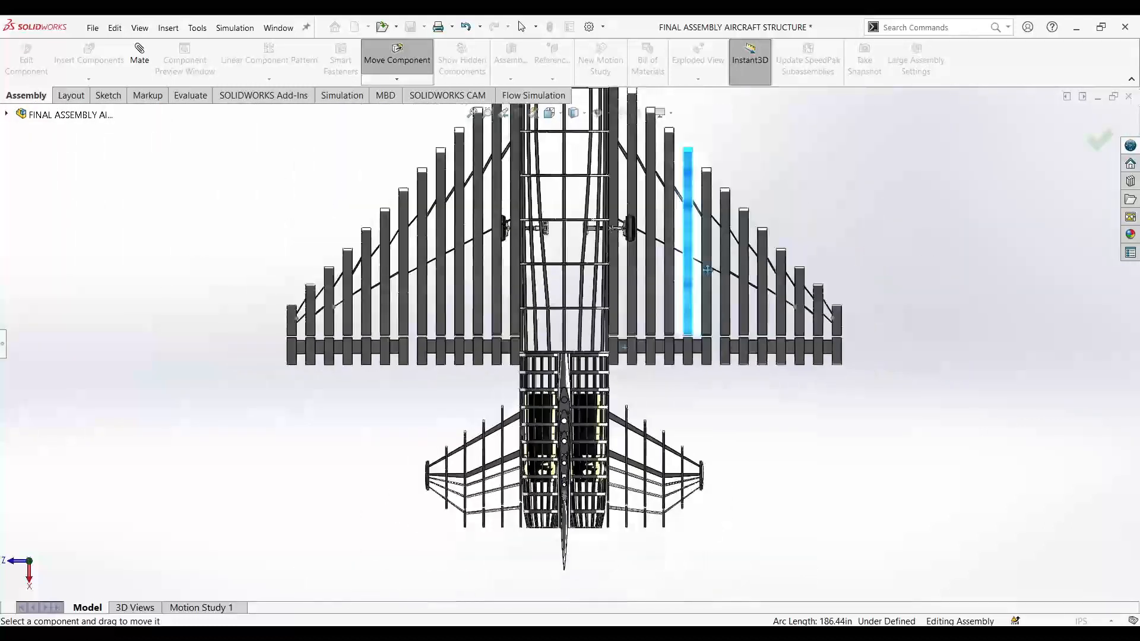
left_click(4, 349)
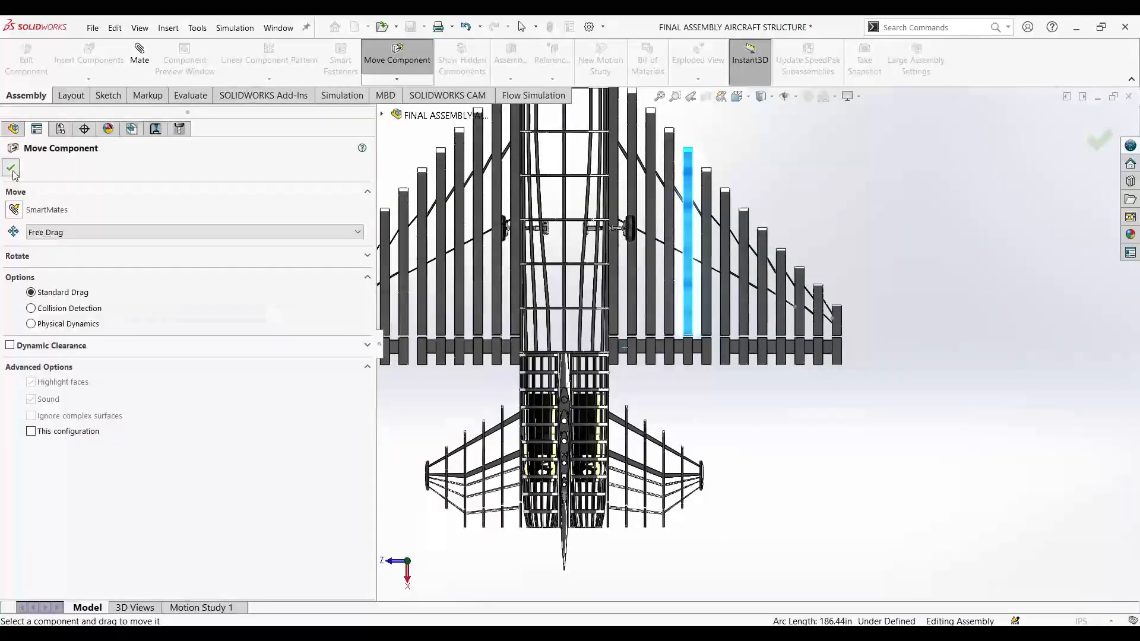
- In the side view, move the copied wing across to the fuselage so its profile overlaps the original wing's
left_click(11, 168)
scroll(760, 394, "up", 5)
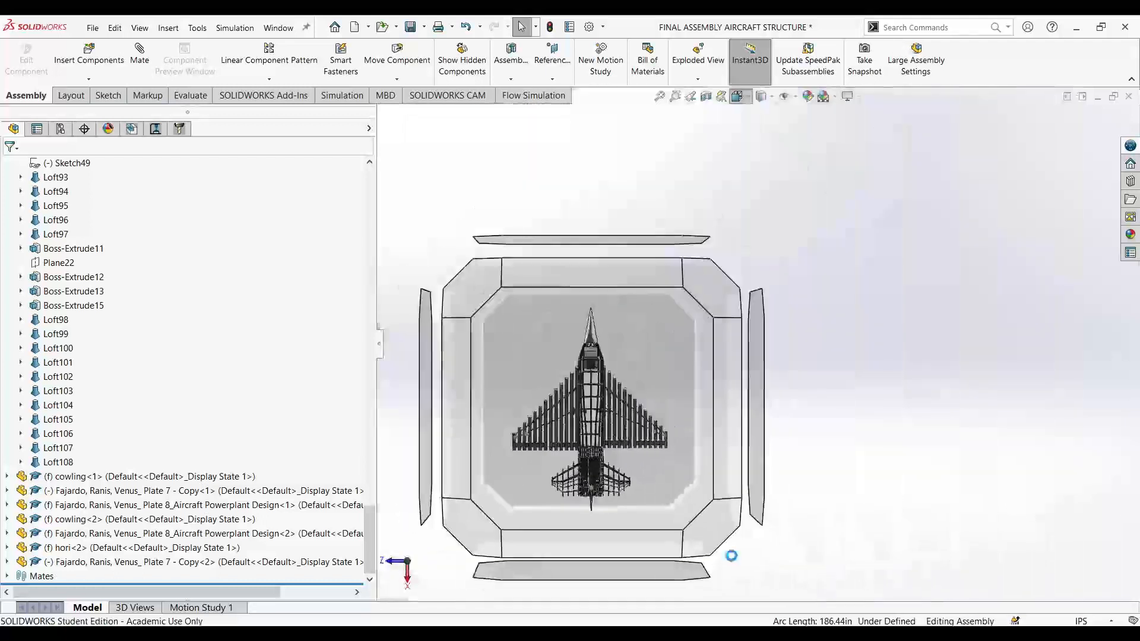
left_click(760, 394)
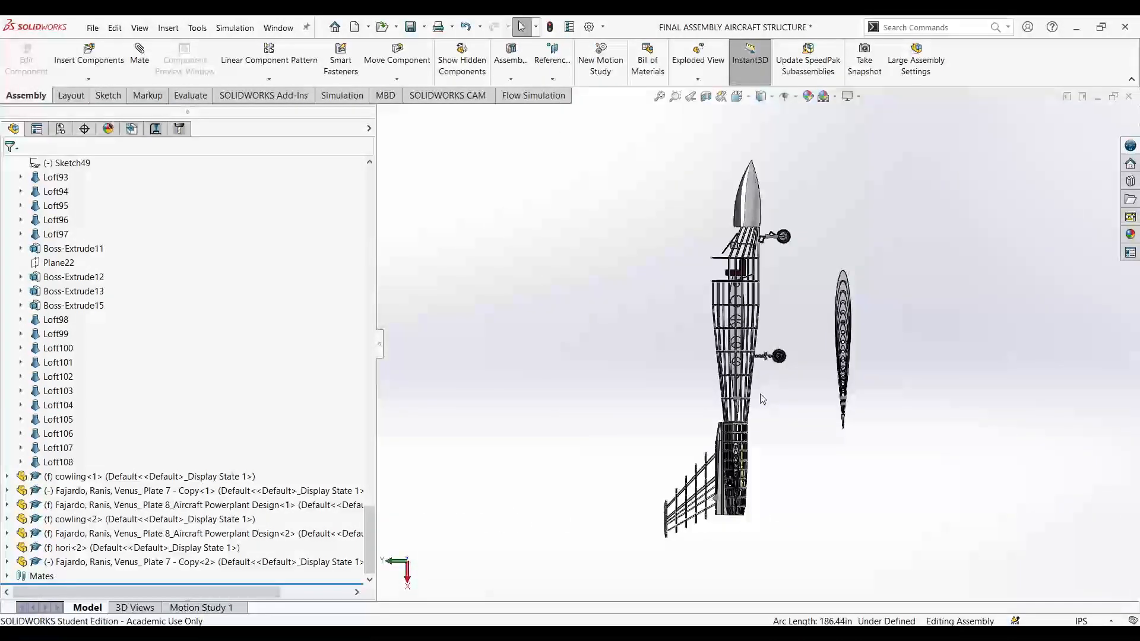
left_click(406, 61)
scroll(873, 336, "down", 5)
left_click_drag(787, 303, 531, 314)
scroll(504, 233, "down", 5)
scroll(628, 239, "up", 8)
scroll(728, 485, "down", 8)
left_click_drag(706, 299, 647, 472)
- Examine closely how the copied wing's trailing edge lines up with the original wing's in the side view
scroll(658, 293, "down", 5)
scroll(656, 505, "up", 3)
scroll(667, 527, "down", 3)
scroll(677, 523, "up", 3)
scroll(742, 481, "down", 5)
scroll(695, 303, "up", 4)
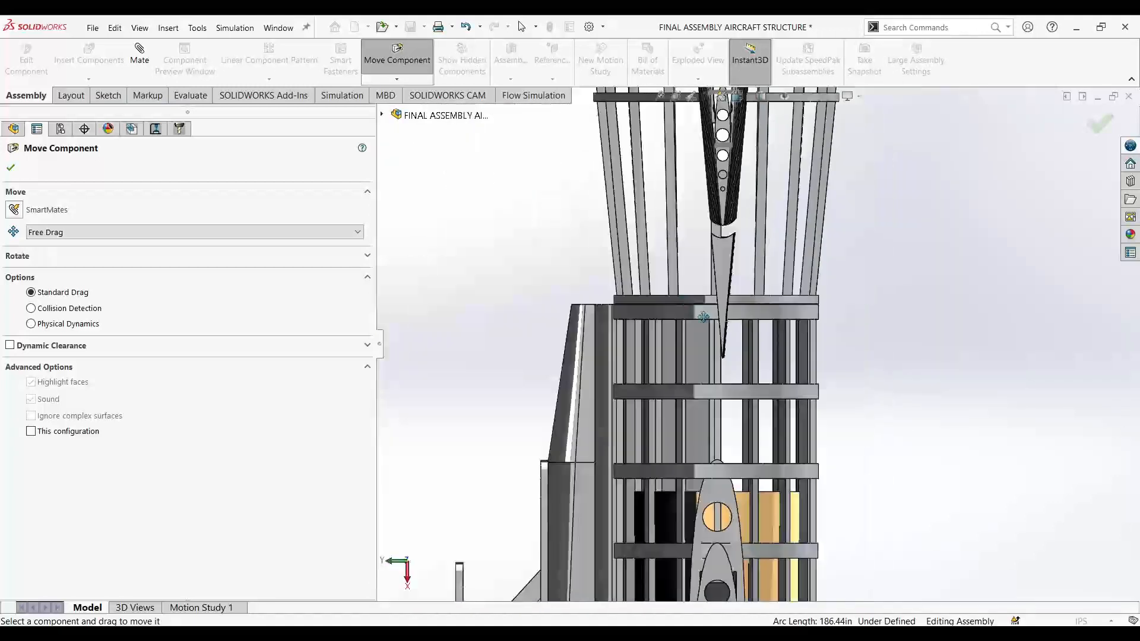
scroll(700, 306, "down", 7)
scroll(847, 389, "down", 4)
scroll(774, 482, "up", 2)
scroll(775, 484, "down", 3)
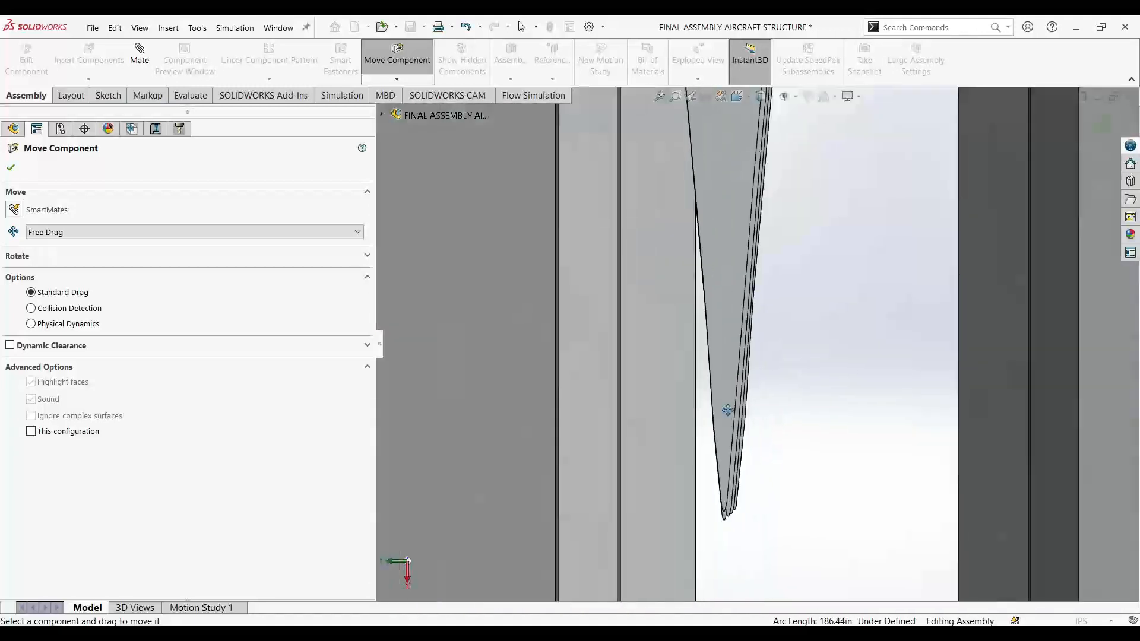
scroll(733, 398, "down", 2)
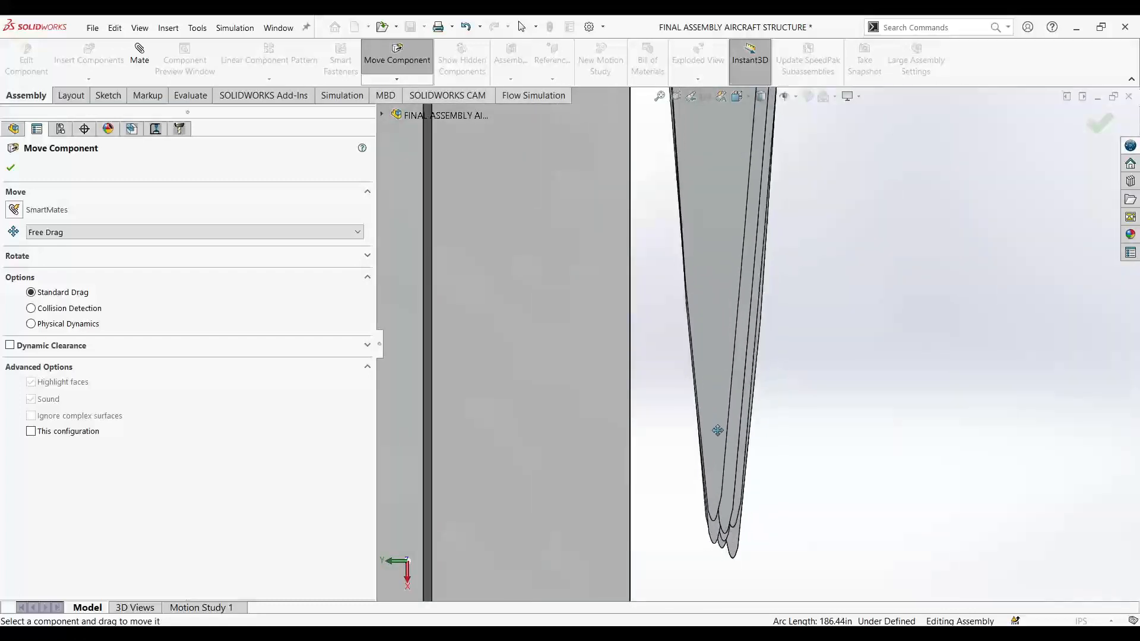
scroll(715, 458, "down", 2)
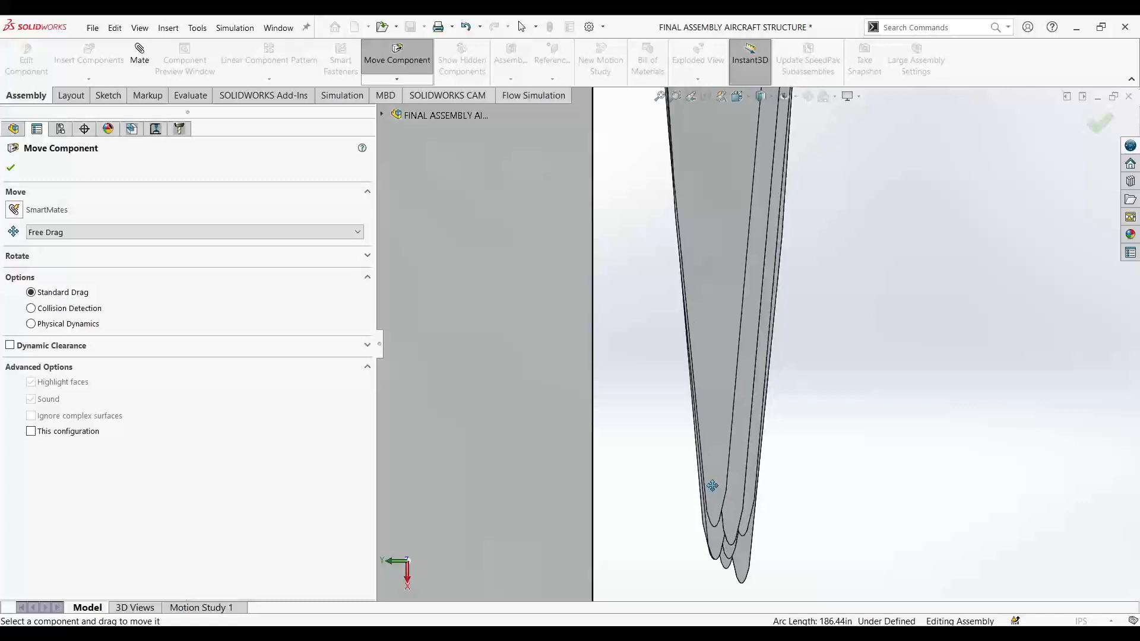
- Fine-tune the copied wing's height so its edges line up with the original wing's, and finish the move
scroll(713, 485, "up", 8)
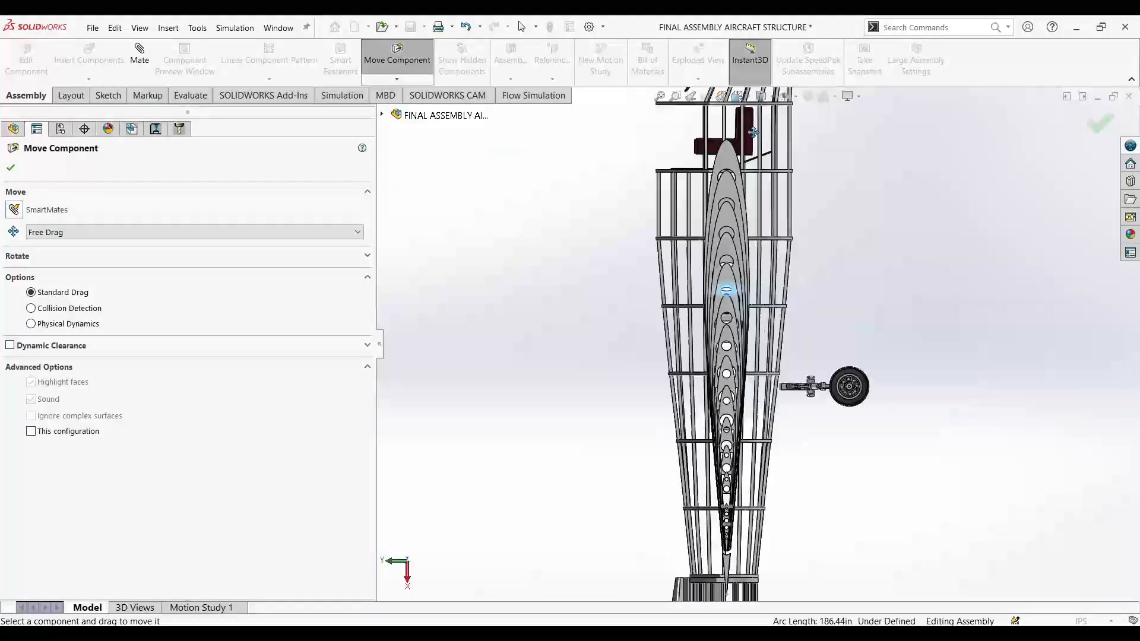
scroll(716, 159, "down", 8)
scroll(776, 194, "up", 9)
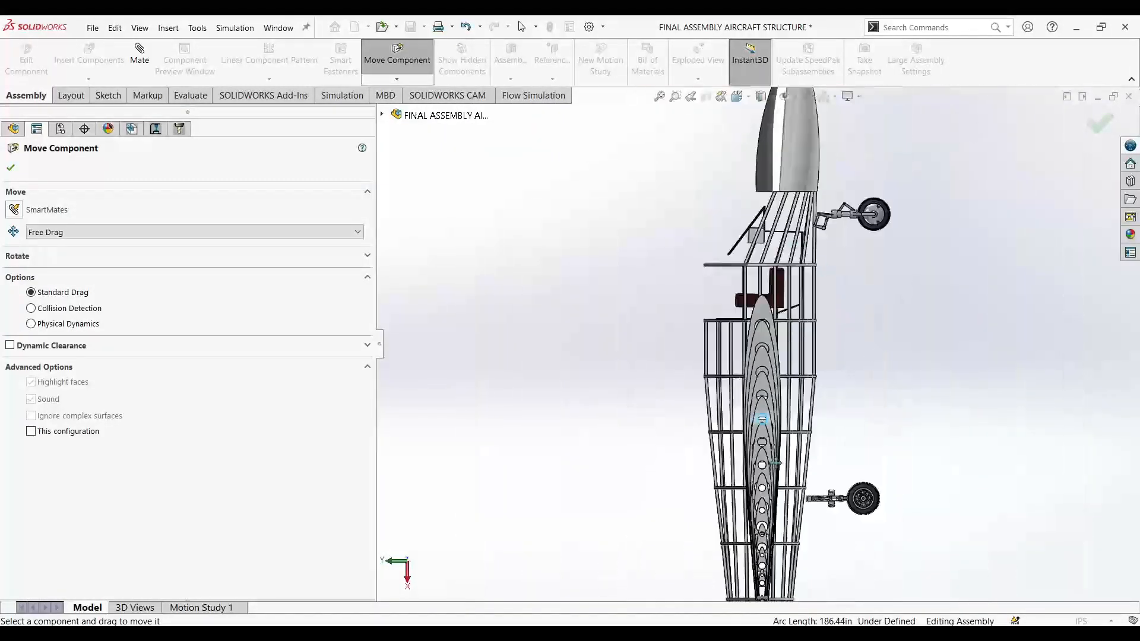
scroll(776, 462, "down", 10)
mouse_move(767, 345)
left_mouse_down()
mouse_move(727, 337)
mouse_move(769, 342)
left_mouse_up()
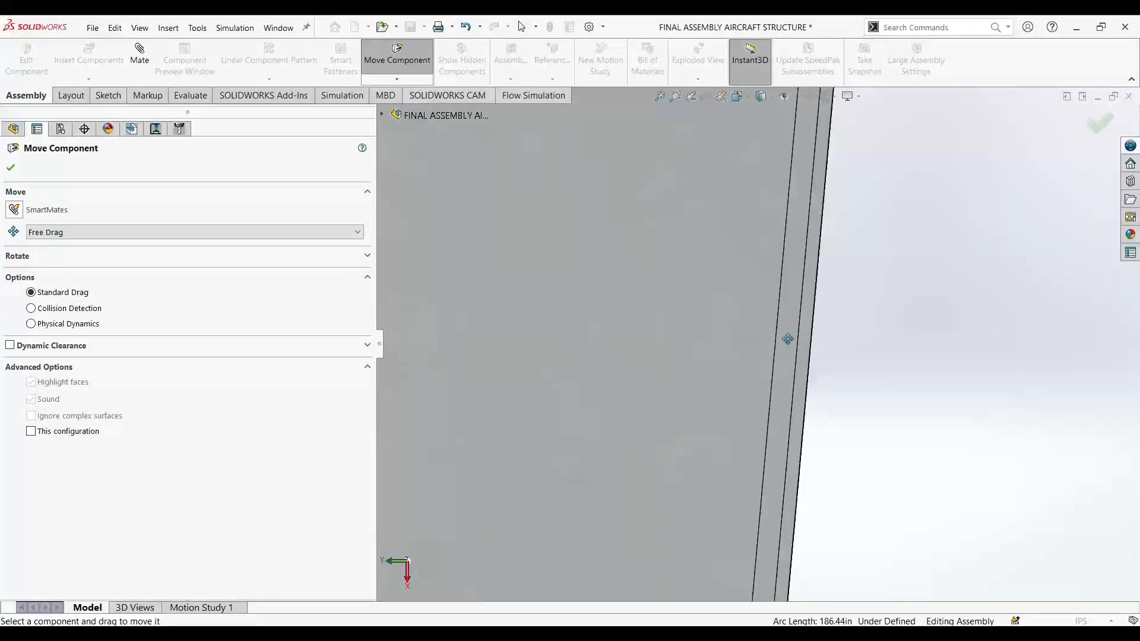
scroll(788, 339, "up", 10)
scroll(747, 538, "down", 4)
scroll(759, 325, "down", 3)
scroll(759, 325, "down", 5)
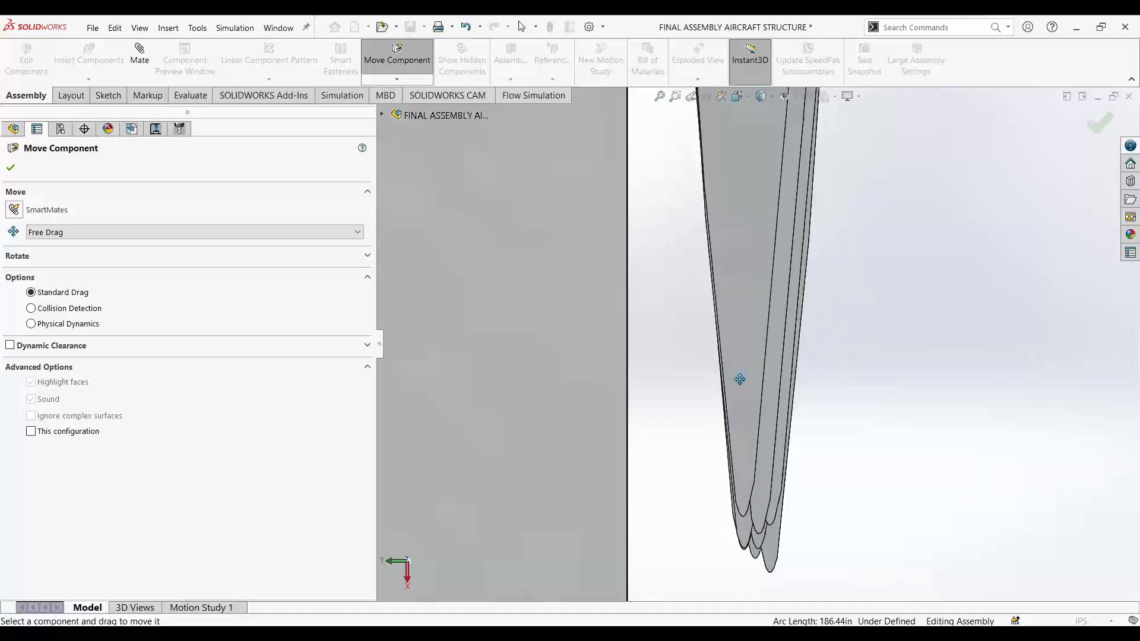
scroll(740, 382, "up", 5)
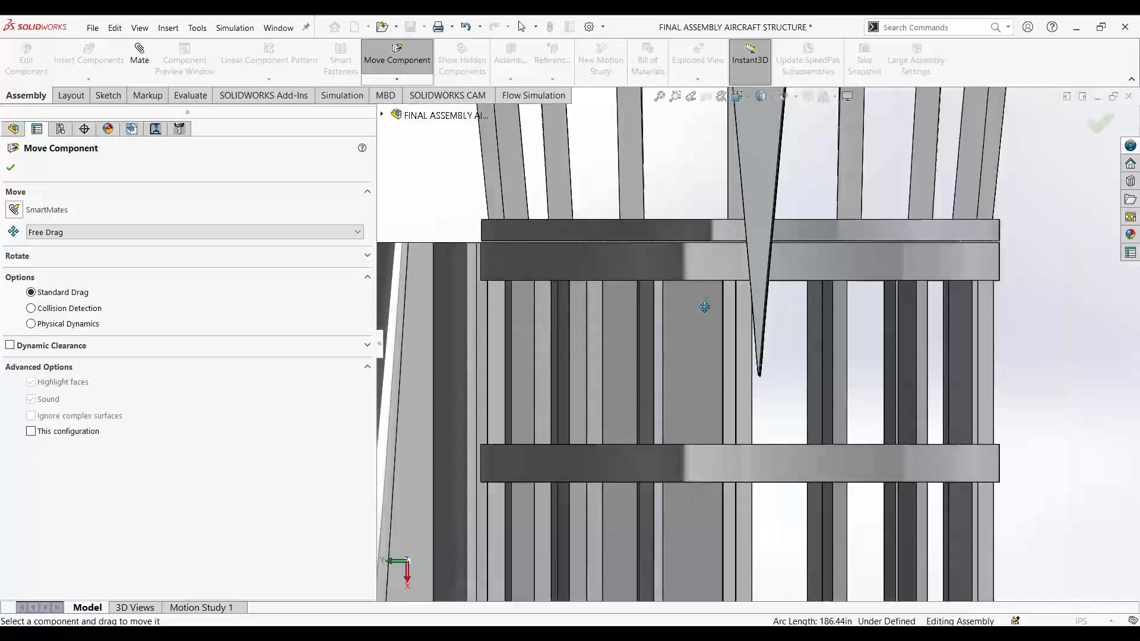
scroll(705, 307, "up", 5)
left_click(11, 170)
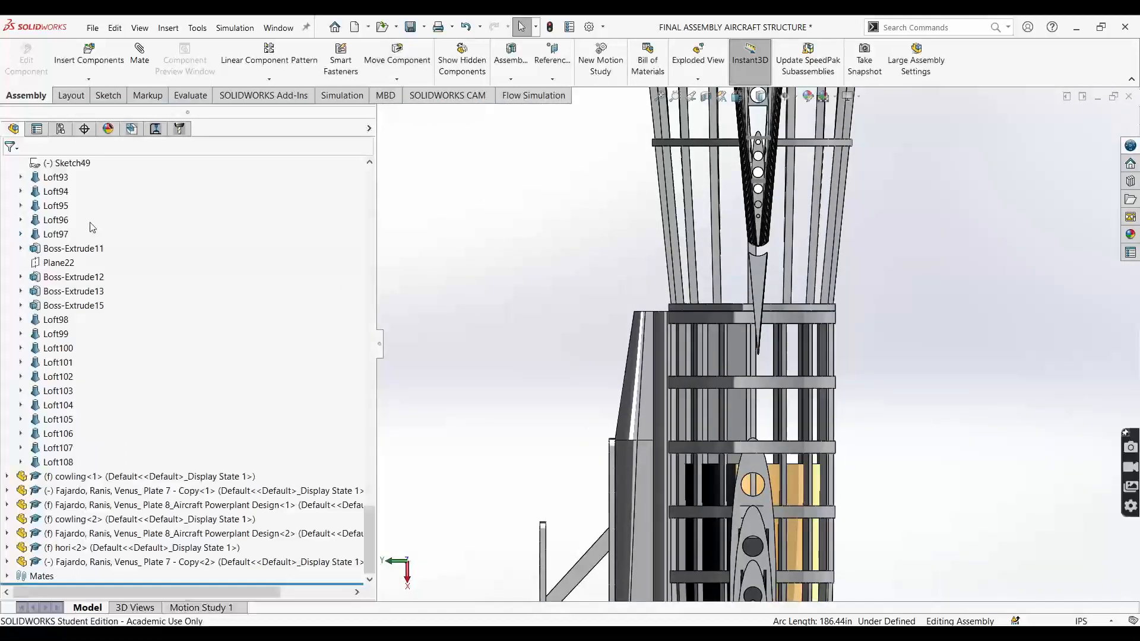
- In the Top view, fix both wing components in place
middle_click_drag(481, 265, 606, 224)
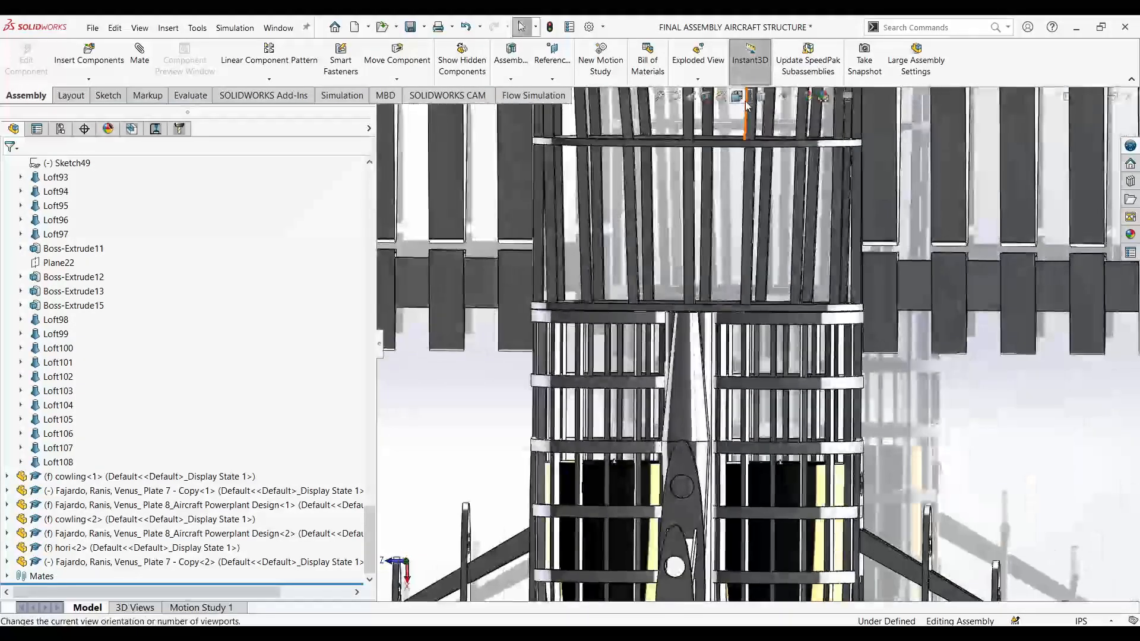
left_click(739, 97)
left_click(662, 307)
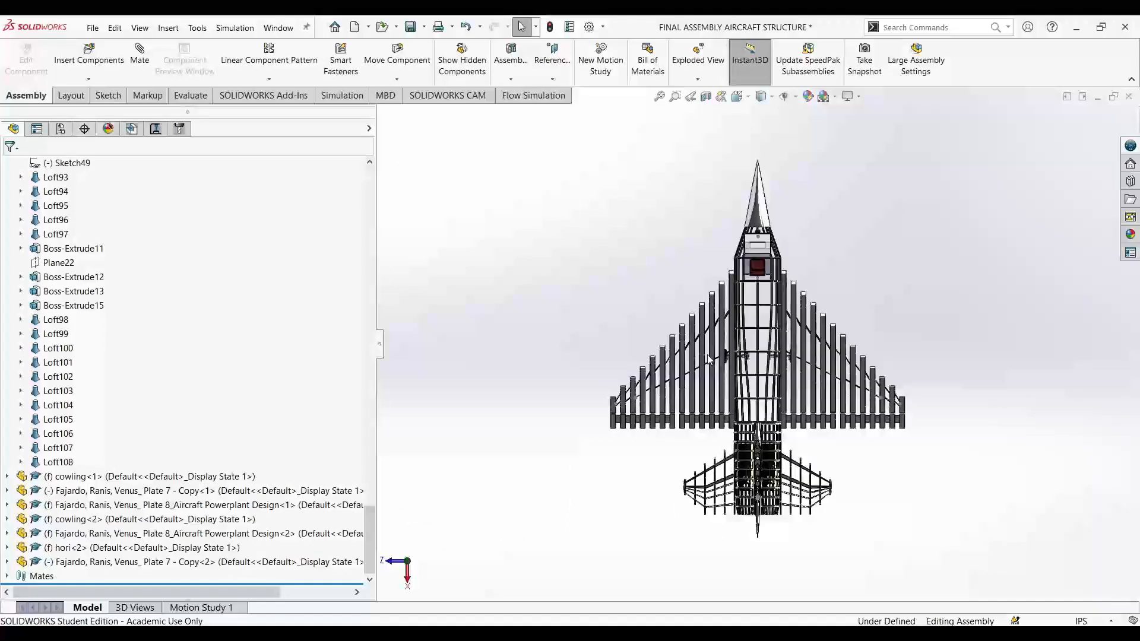
right_click(715, 374)
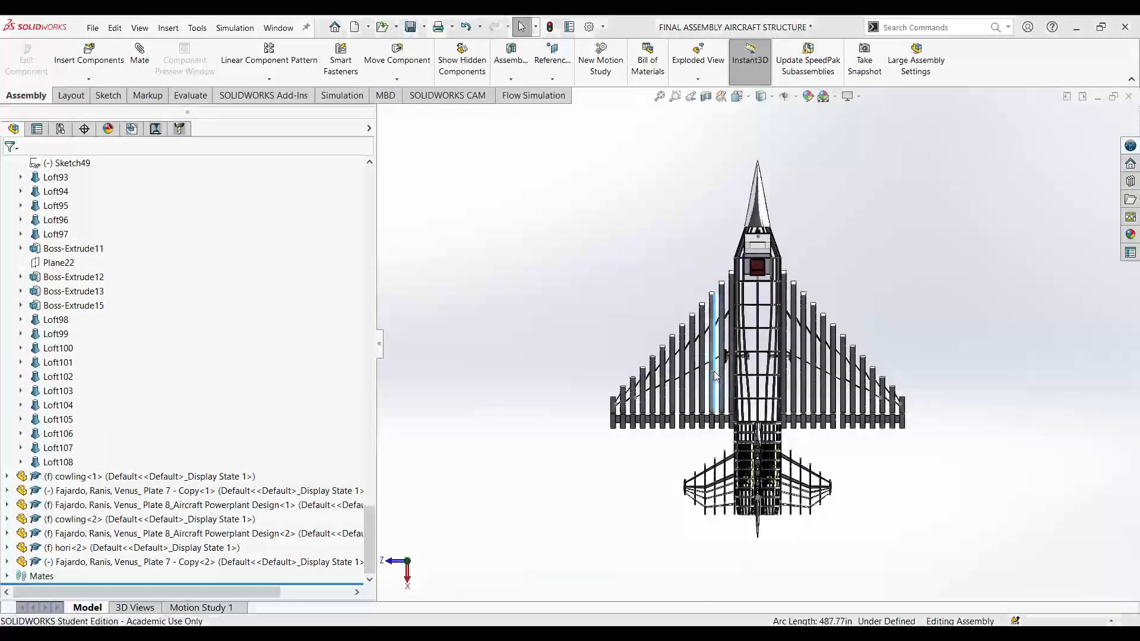
left_click(750, 389)
right_click(796, 346)
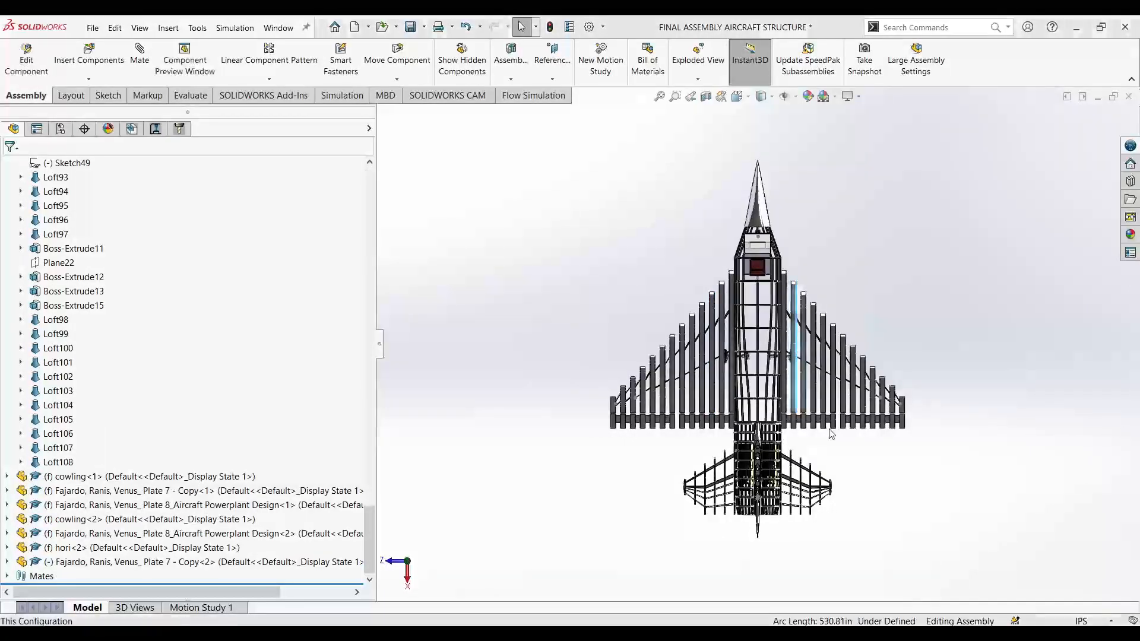
left_click(828, 430)
right_click(757, 335)
left_click(678, 369)
left_click(703, 457)
middle_click_drag(828, 527, 695, 298)
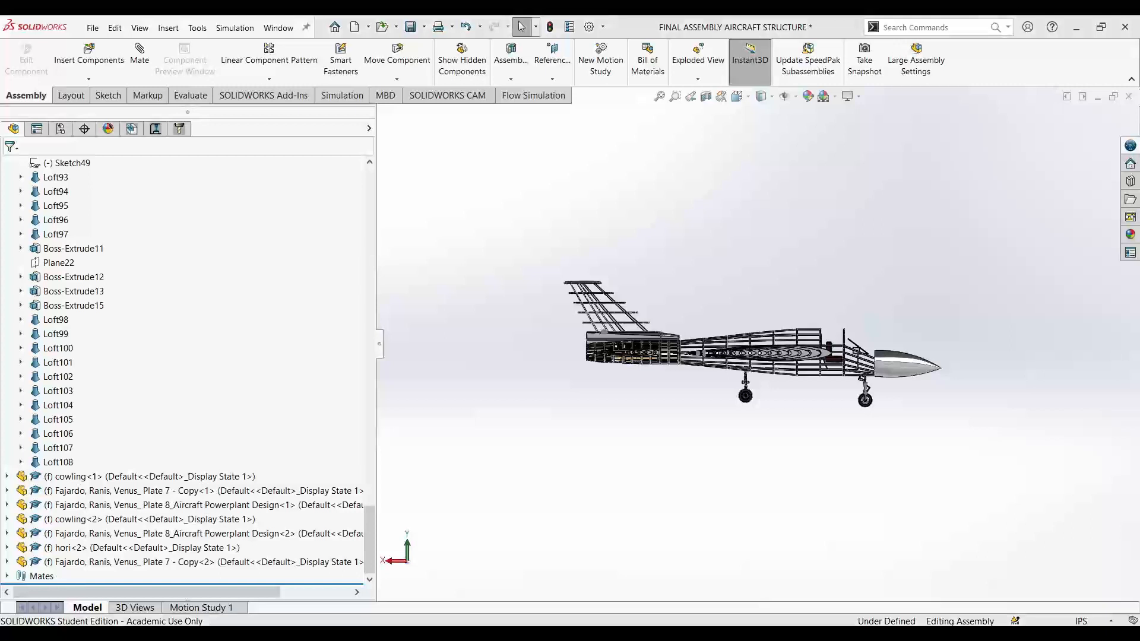
scroll(796, 317, "down", 3)
left_click(397, 59)
scroll(633, 340, "down", 3)
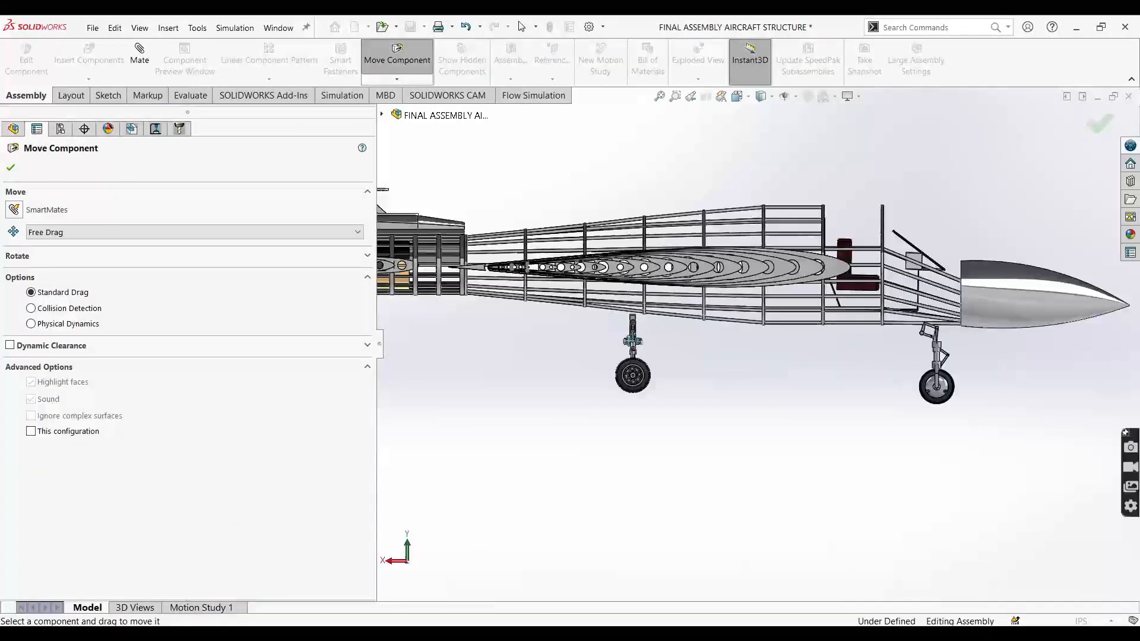
scroll(980, 356, "down", 3)
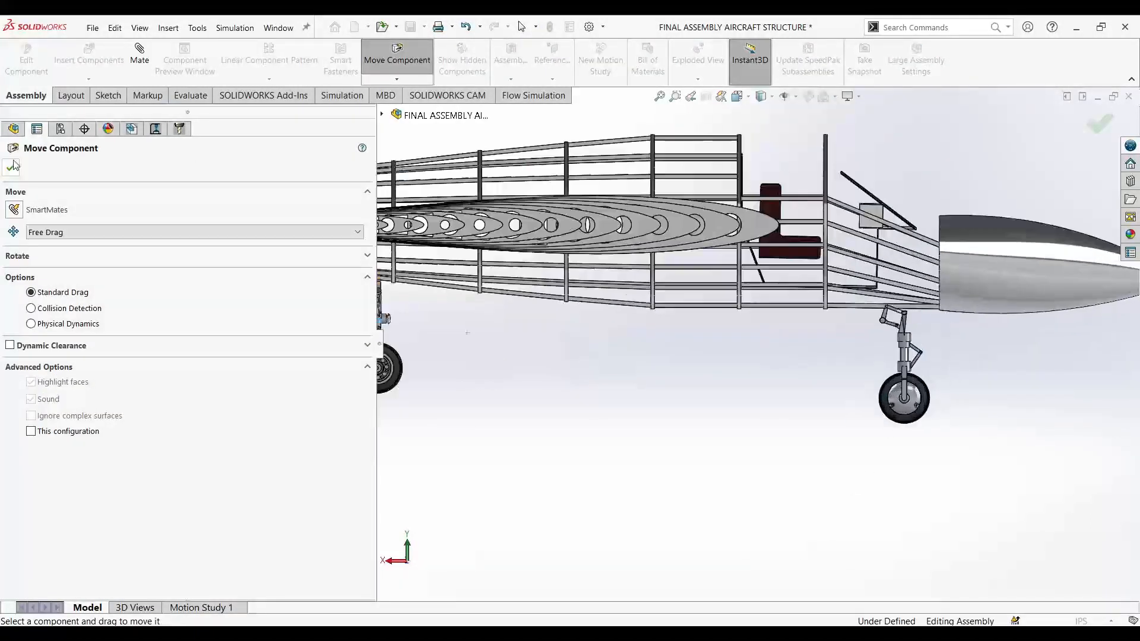
key("Escape")
scroll(583, 323, "up", 2)
scroll(565, 326, "down", 2)
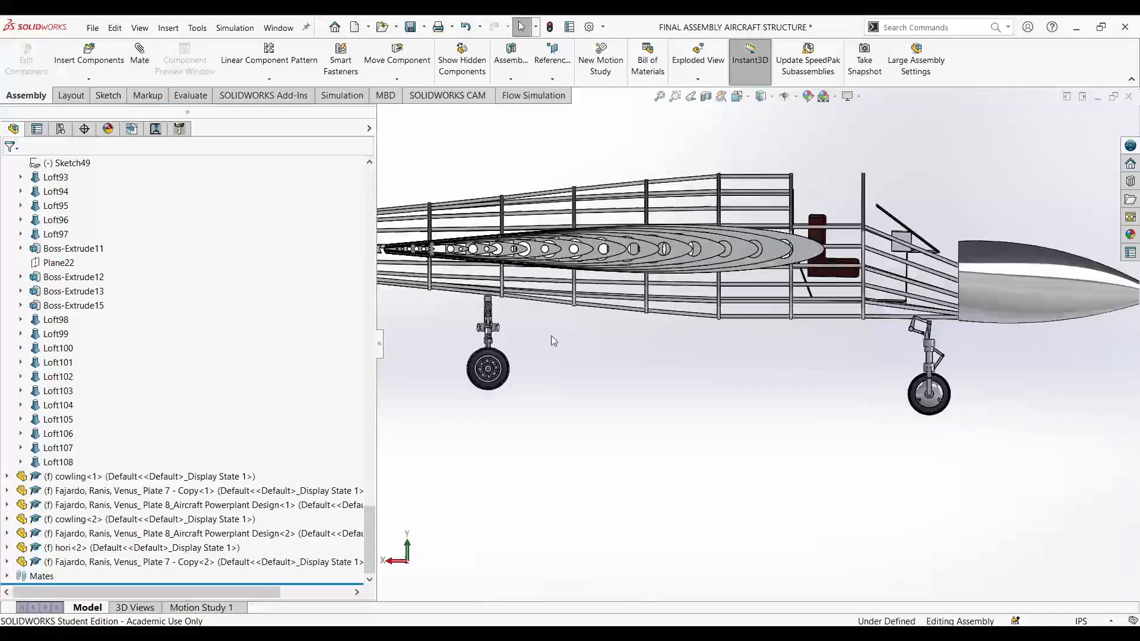
scroll(989, 355, "down", 3)
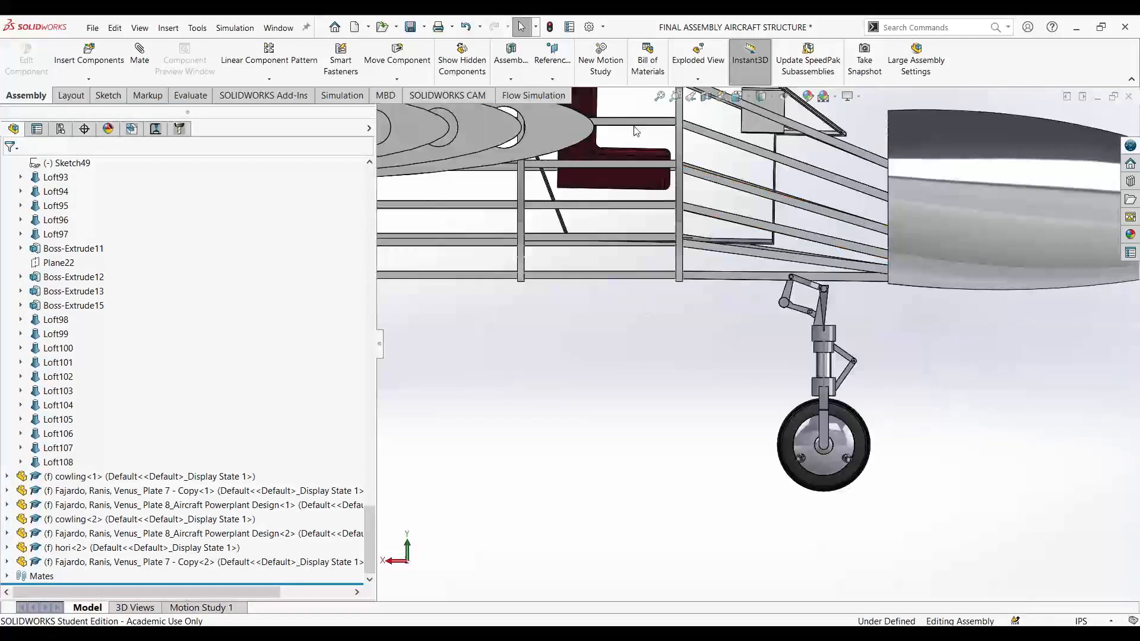
left_click(418, 102)
left_click(65, 263)
scroll(887, 387, "up", 1)
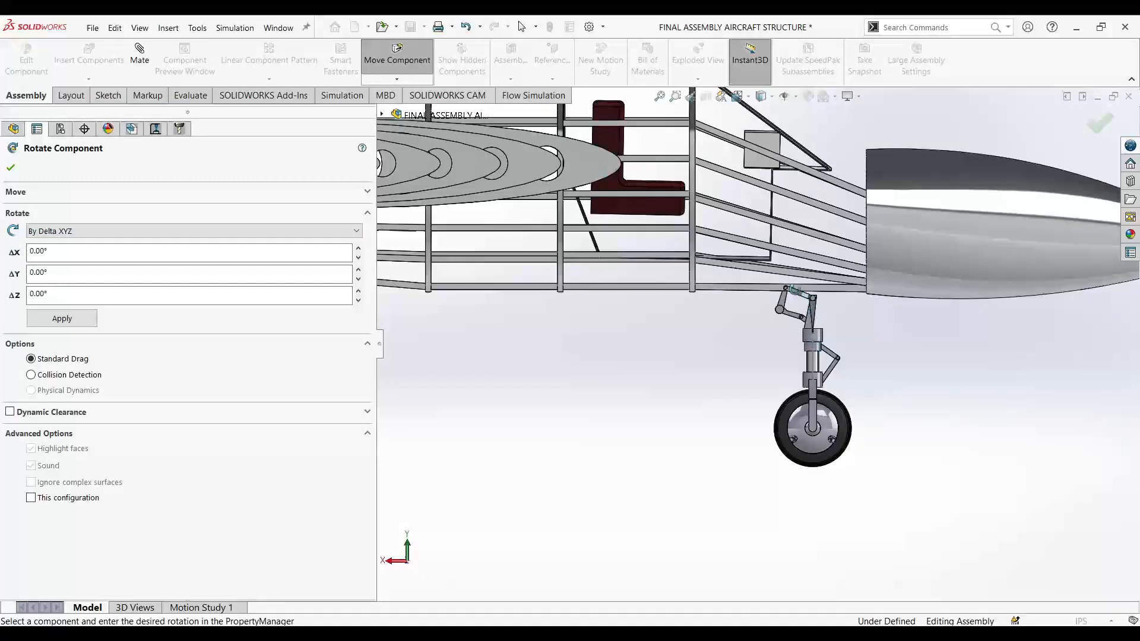
scroll(799, 284, "down", 5)
scroll(762, 296, "down", 5)
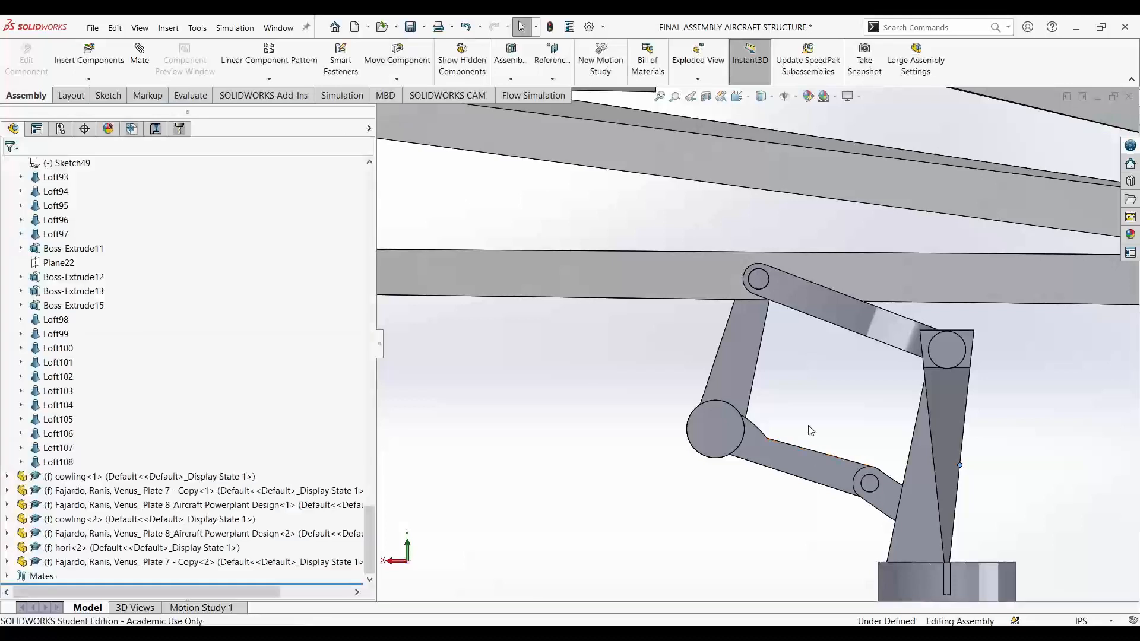
- In the Back view, rotate the nose landing gear 10° about Z using By Delta XYZ
left_click(762, 281)
left_click(397, 79)
left_click(399, 110)
left_click(60, 230)
left_click(70, 268)
scroll(721, 454, "up", 2)
scroll(787, 240, "up", 2)
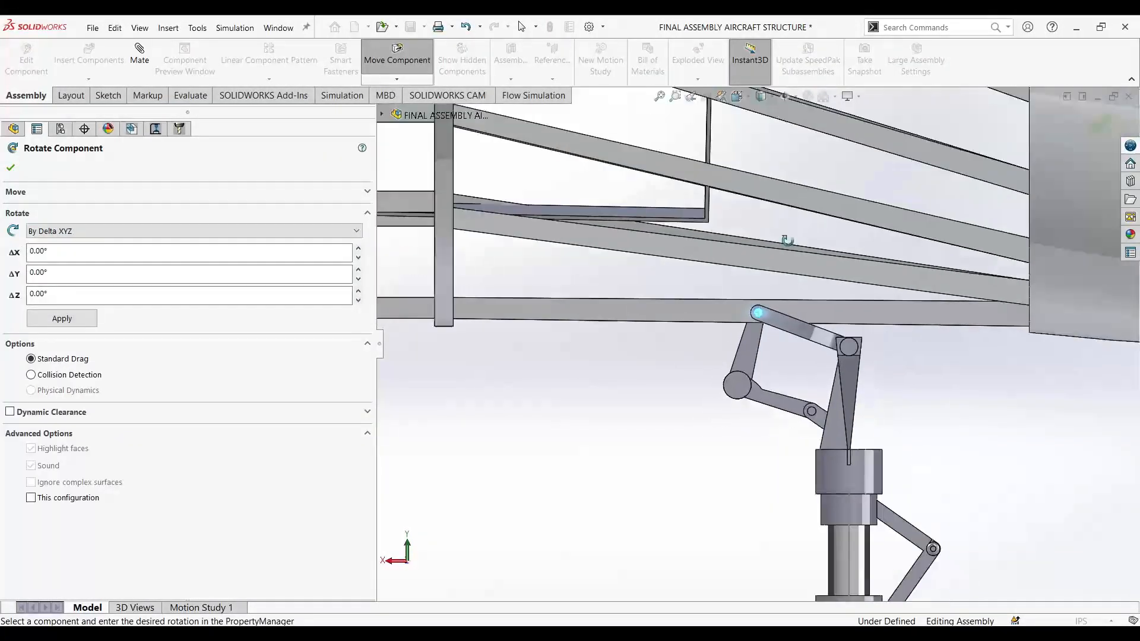
left_click(748, 97)
left_click(732, 231)
scroll(669, 365, "up", 10)
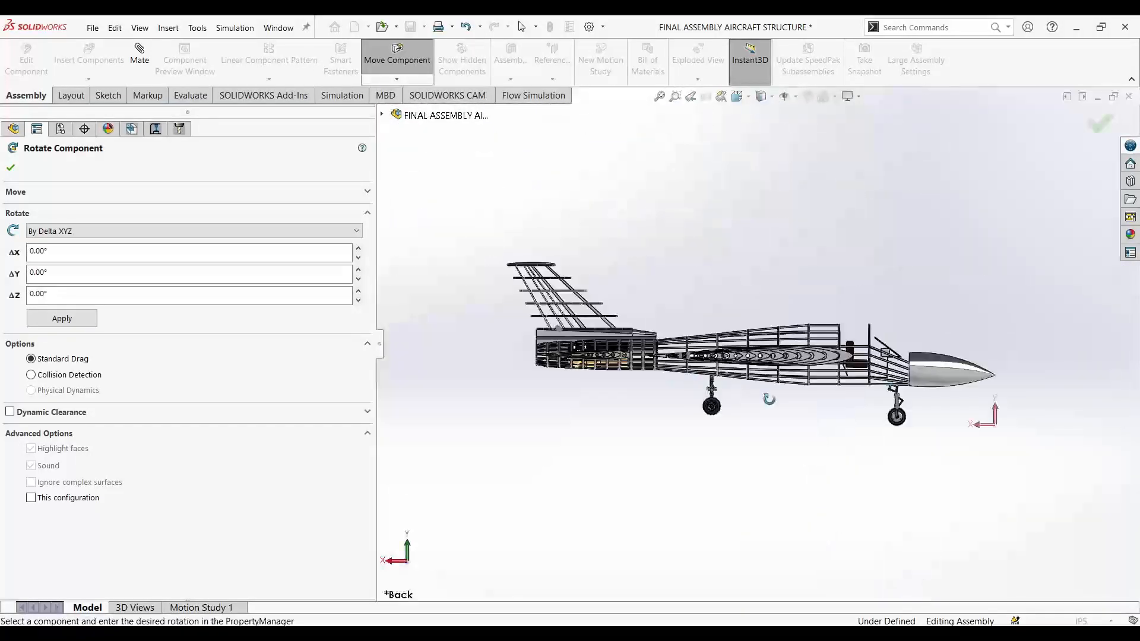
scroll(884, 380, "down", 6)
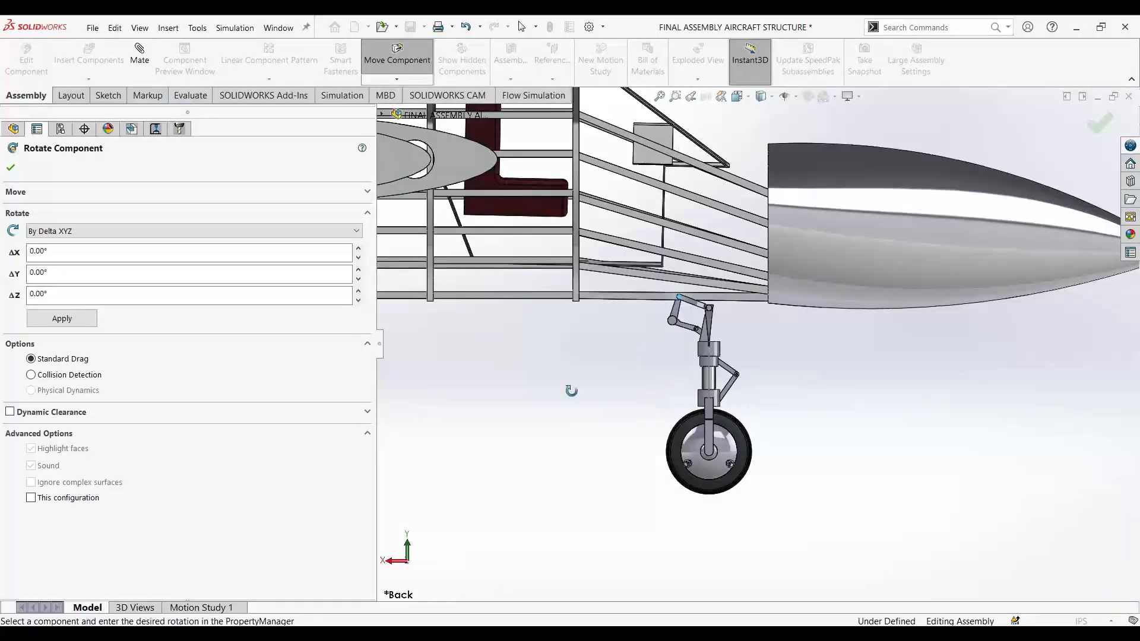
type("1")
left_click(89, 318)
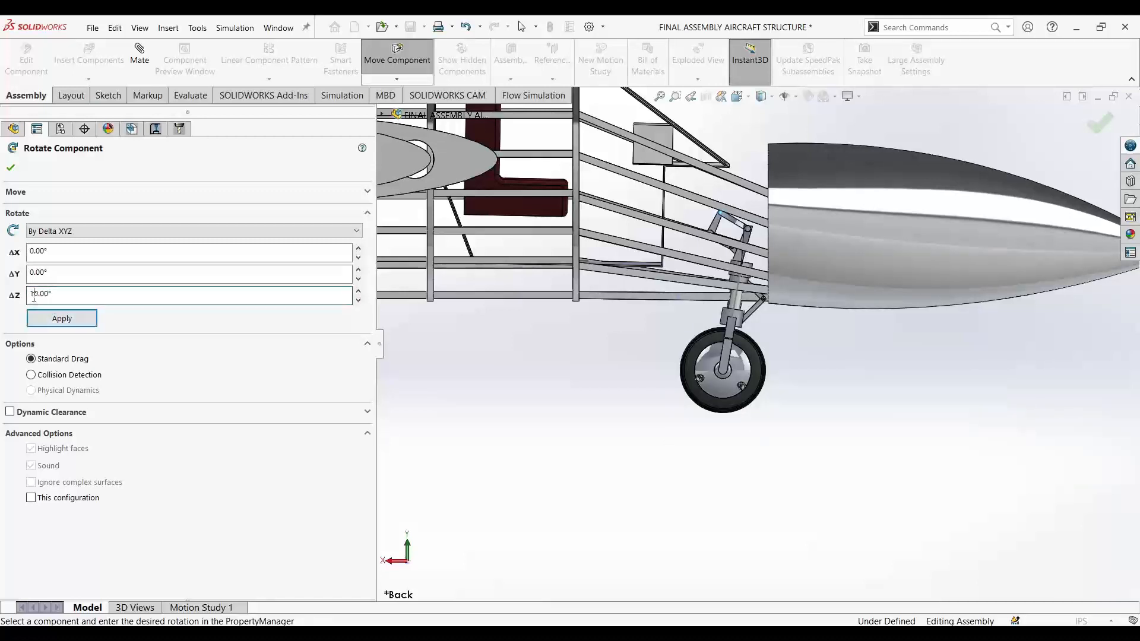
- Rotate the nose landing gear by -10° about Z three times, try another -5°, and reverse that with 5°
left_click(70, 320)
left_click(70, 320)
left_click(70, 320)
scroll(772, 483, "up", 2)
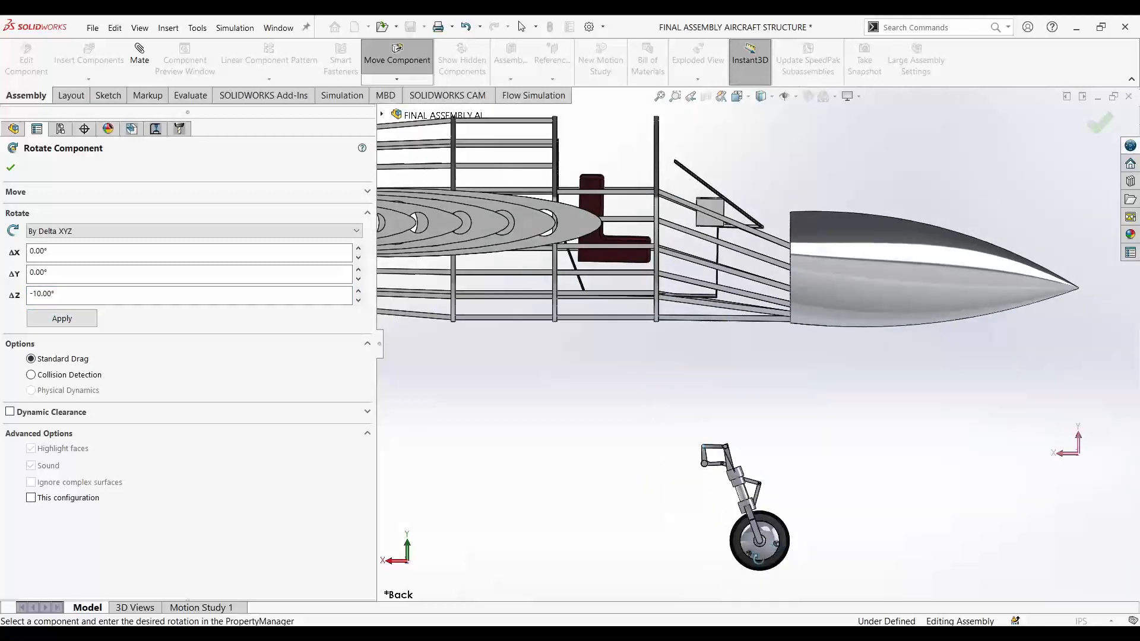
left_click(74, 322)
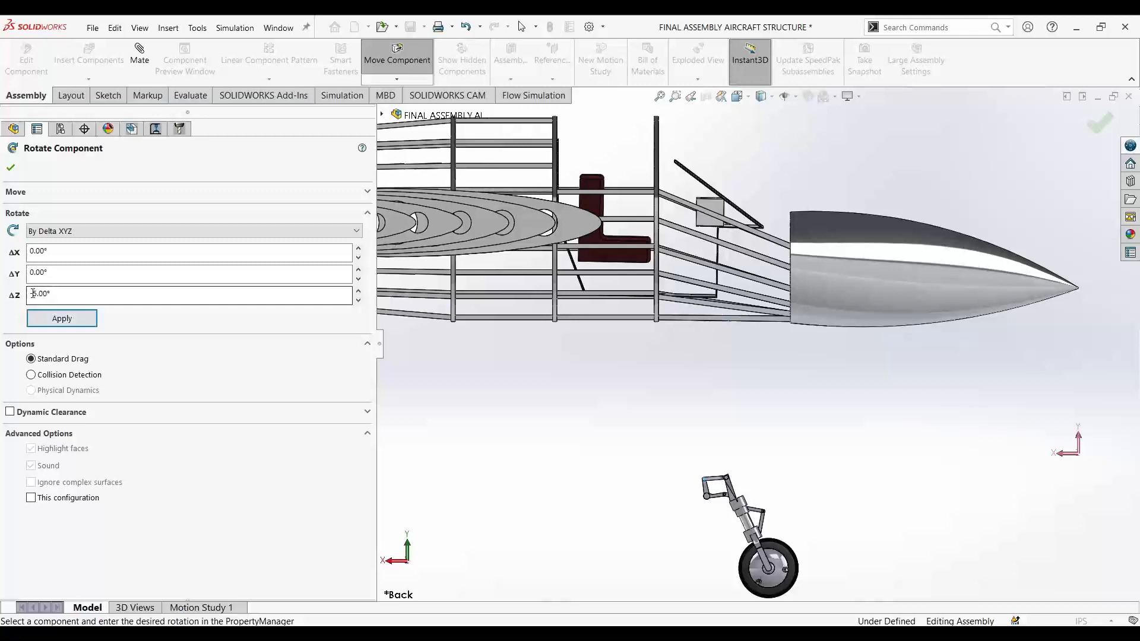
left_click(83, 325)
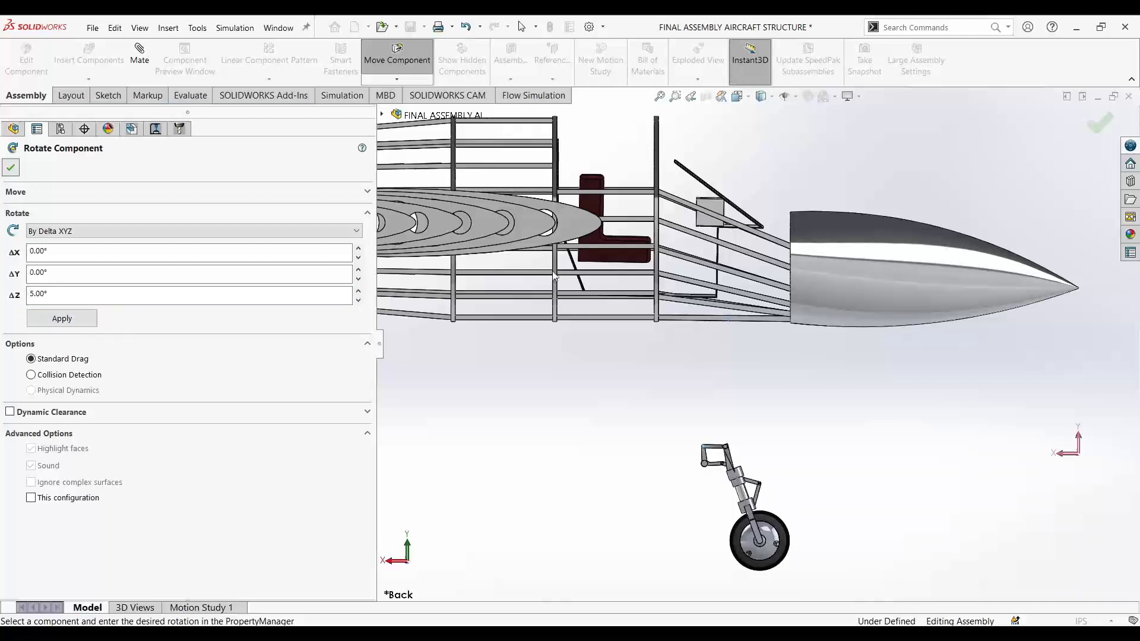
- Move the rotated nose landing gear up against the fuselage's lower edge, just behind the nose cone
left_click_drag(756, 532, 776, 440)
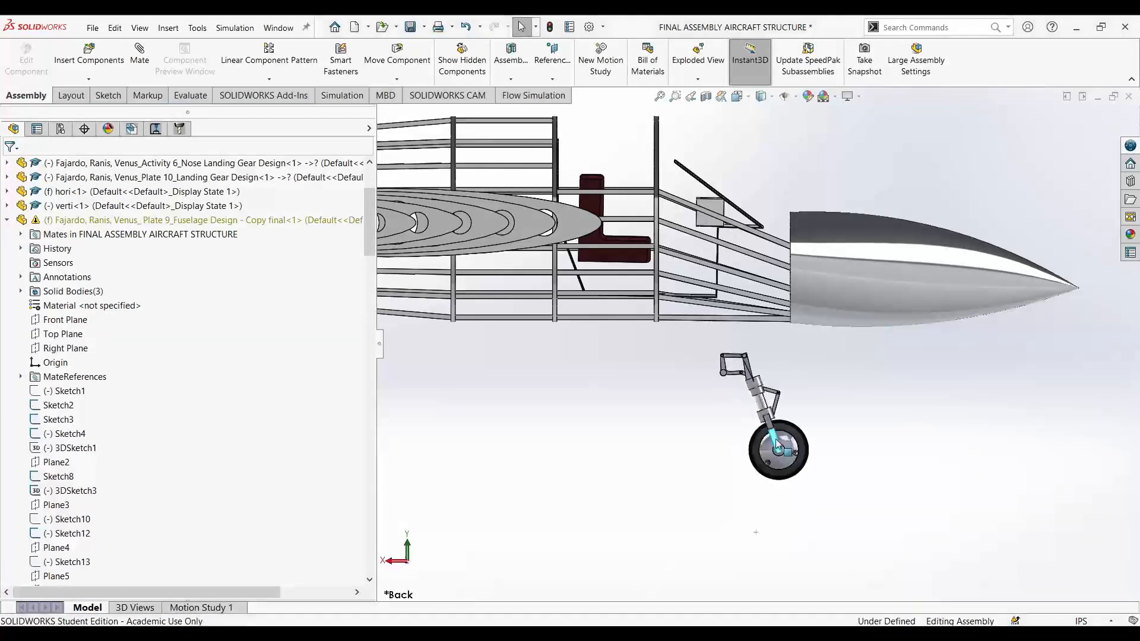
scroll(787, 397, "down", 3)
left_click_drag(719, 368, 750, 338)
scroll(763, 283, "down", 3)
left_click_drag(745, 388, 807, 369)
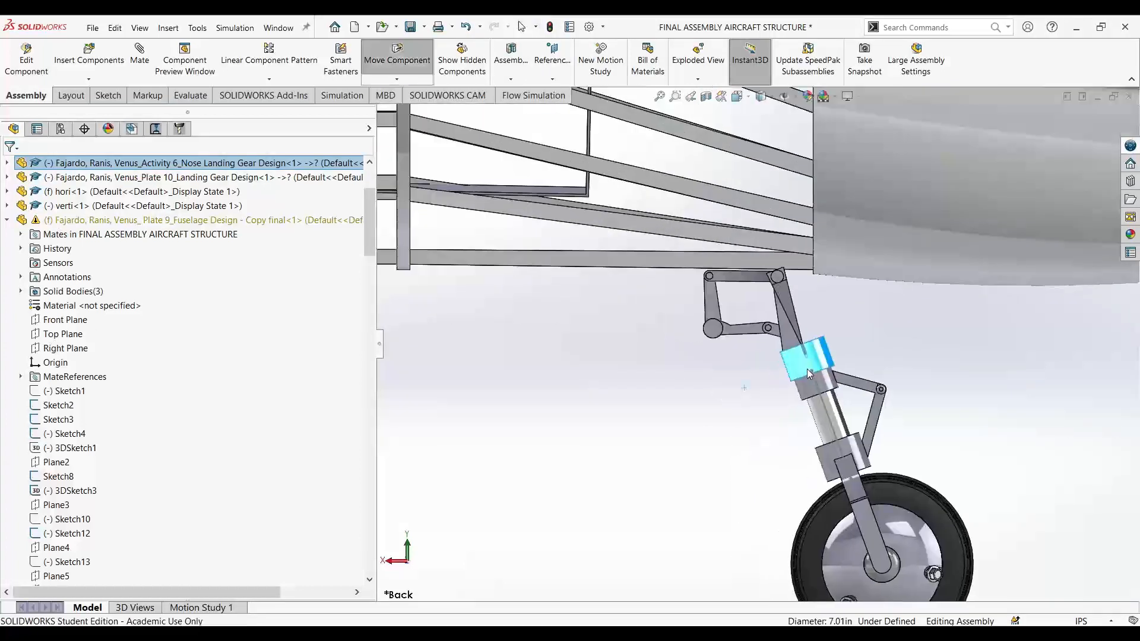
scroll(799, 303, "down", 6)
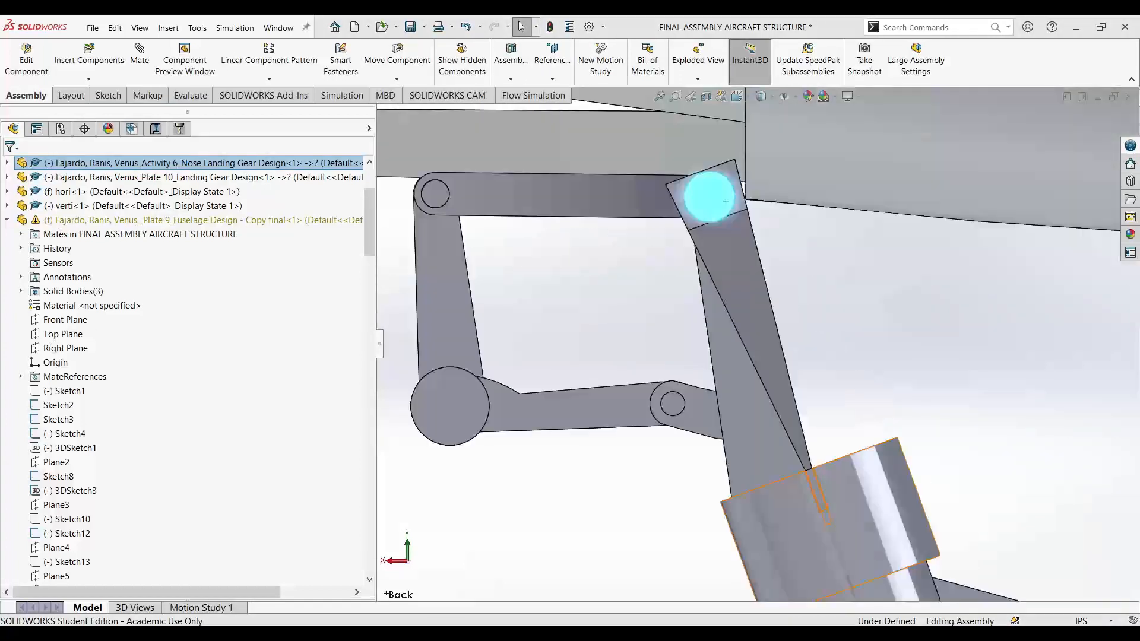
scroll(700, 458, "up", 10)
left_click(677, 451)
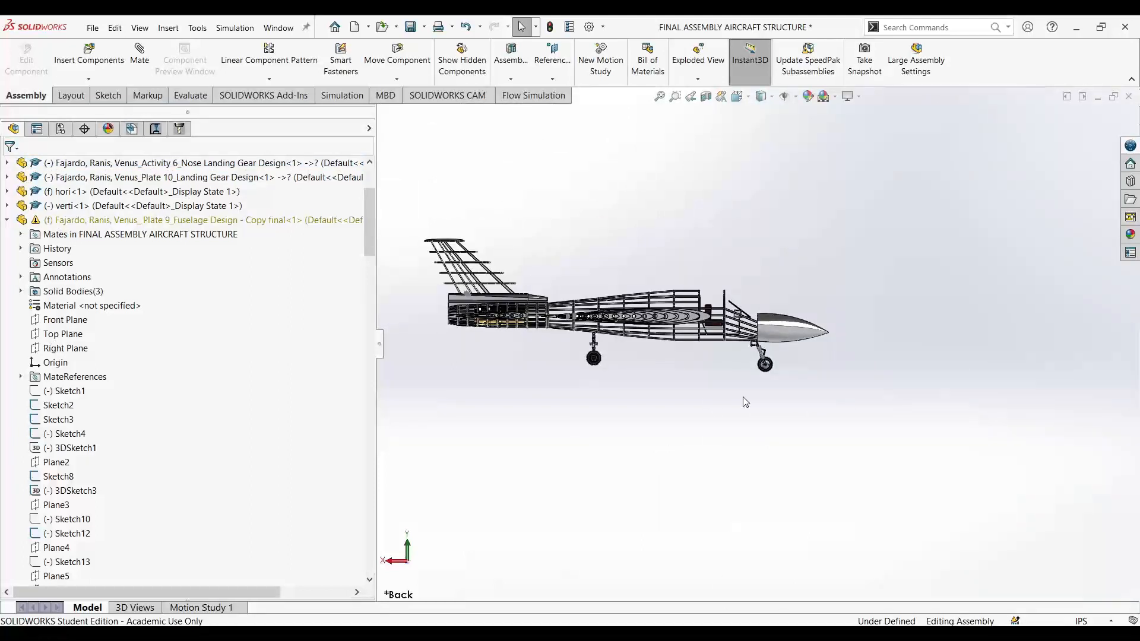
- Shift the main landing gear slightly aft along the underside of the fuselage
scroll(775, 358, "down", 1)
middle_click_drag(776, 357, 756, 374)
scroll(618, 343, "down", 5)
left_click_drag(634, 336, 619, 334)
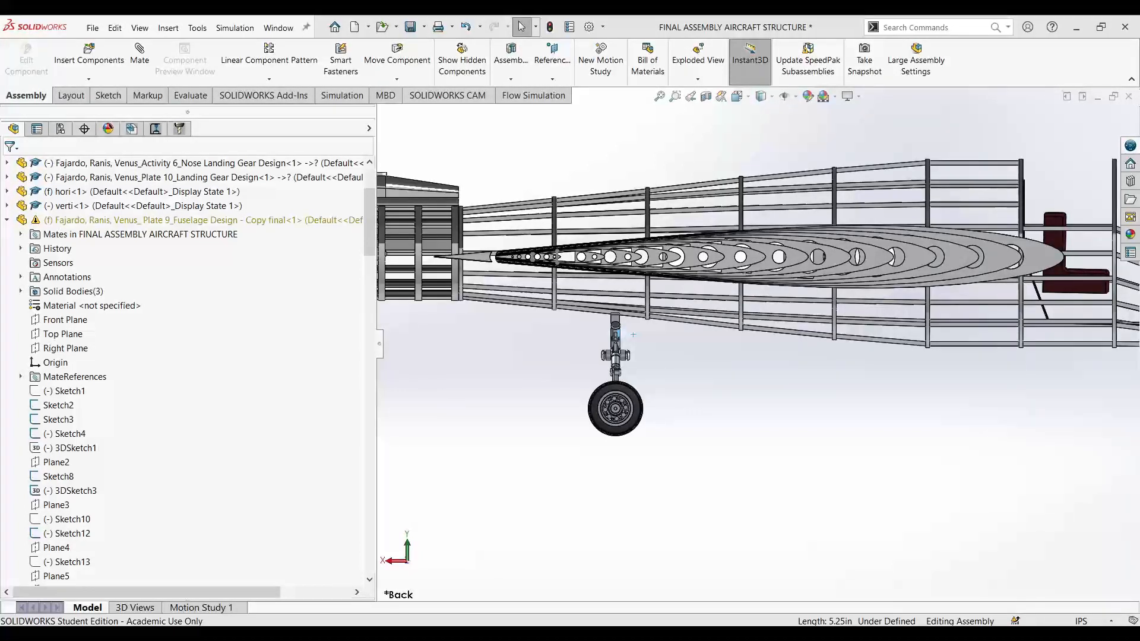
- Looking at the aircraft head-on, nudge the main landing gear slightly toward the underside of the fuselage
scroll(765, 383, "up", 5)
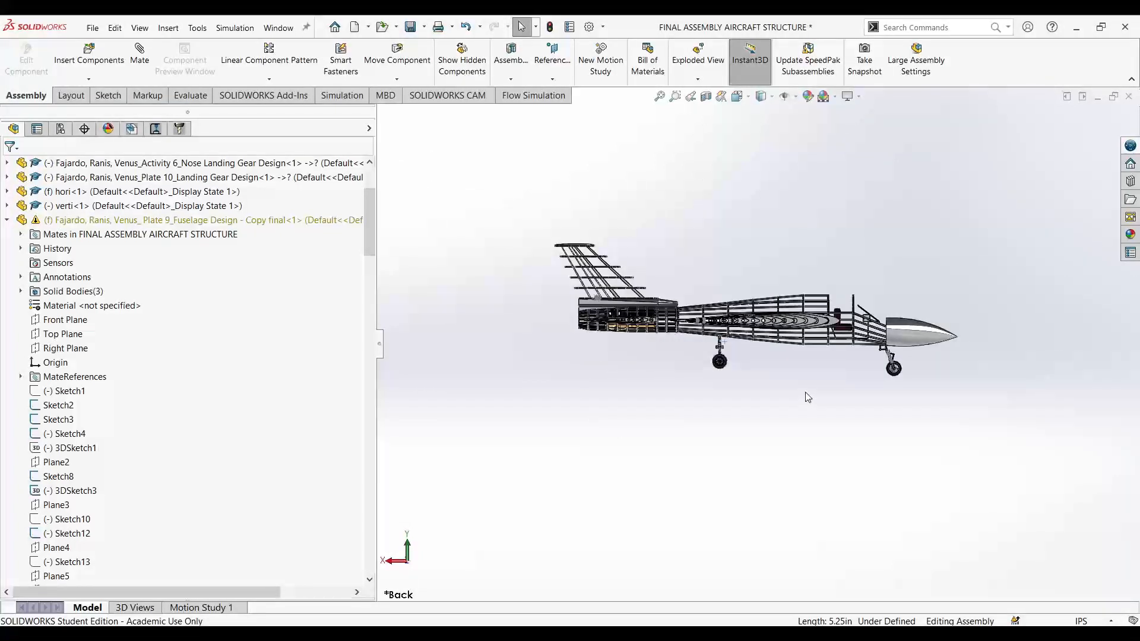
right_click_drag(794, 390, 700, 391)
scroll(765, 440, "down", 10)
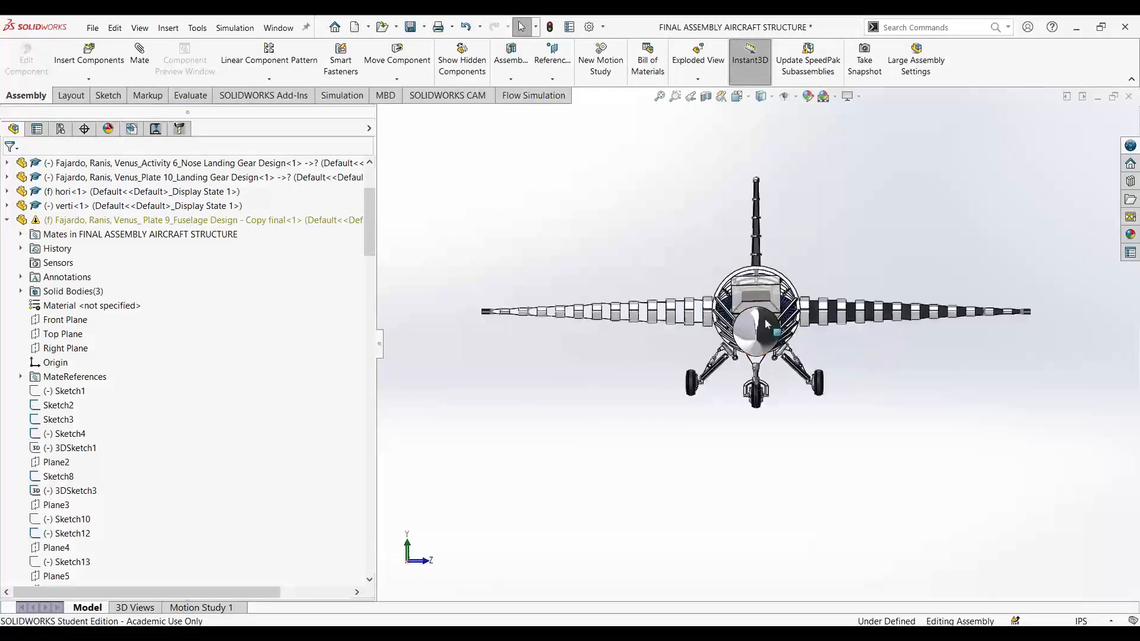
left_click_drag(805, 404, 802, 397)
left_click(785, 461)
scroll(785, 461, "up", 5)
scroll(767, 360, "down", 10)
scroll(765, 358, "up", 3)
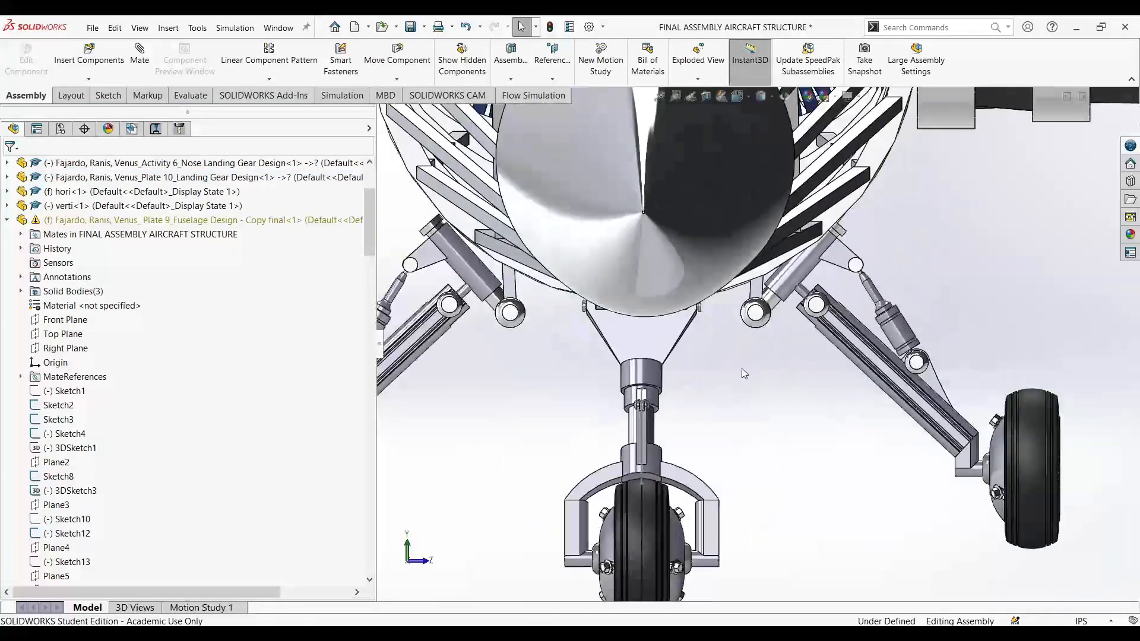
- Inspect the underside of the aircraft up close where the main landing gear struts meet the fuselage frames
scroll(742, 368, "up", 8)
middle_click_drag(676, 442, 715, 376)
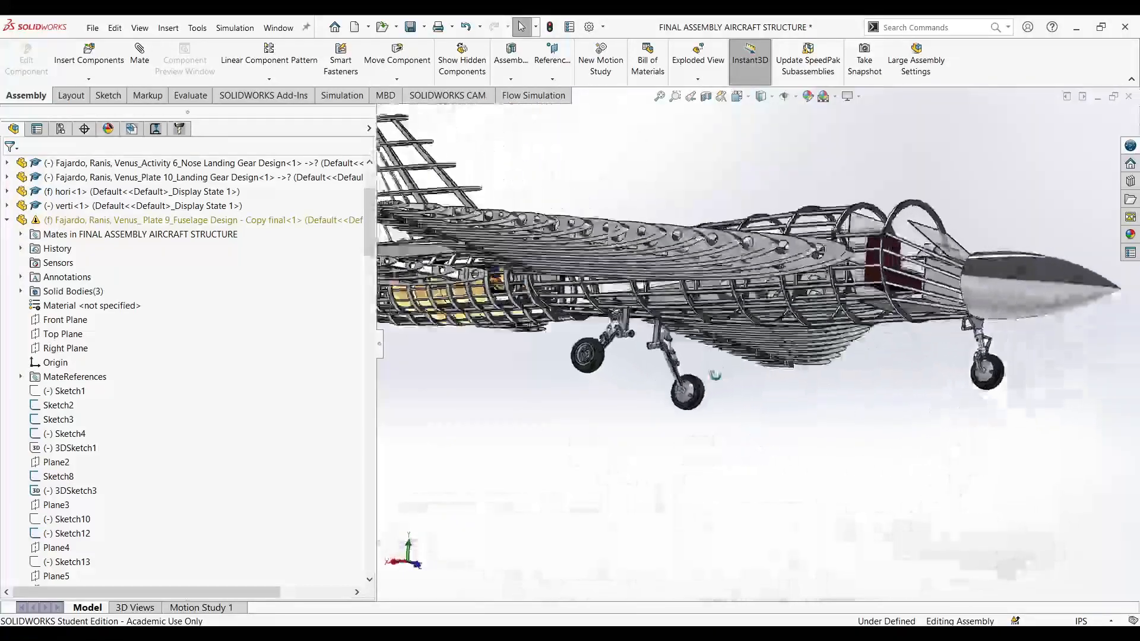
scroll(634, 330, "down", 9)
scroll(682, 332, "up", 1)
middle_click_drag(684, 330, 643, 311)
scroll(620, 389, "up", 6)
middle_click_drag(620, 390, 571, 380)
scroll(522, 402, "down", 6)
scroll(534, 410, "up", 3)
scroll(588, 455, "up", 2)
scroll(594, 350, "up", 2)
scroll(600, 347, "down", 7)
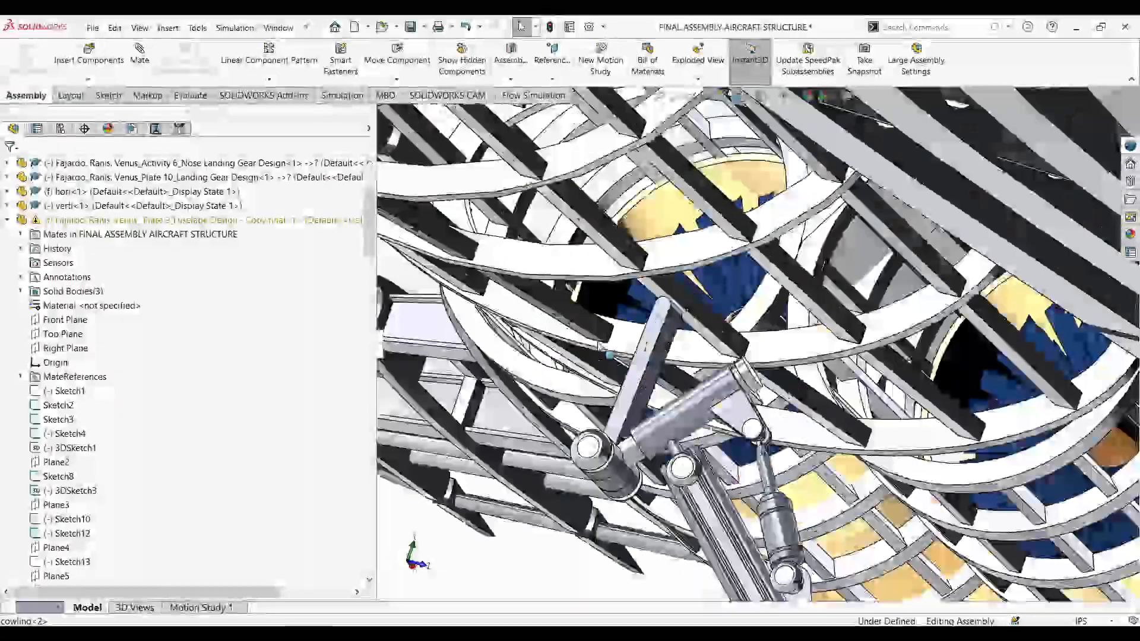
scroll(598, 346, "up", 10)
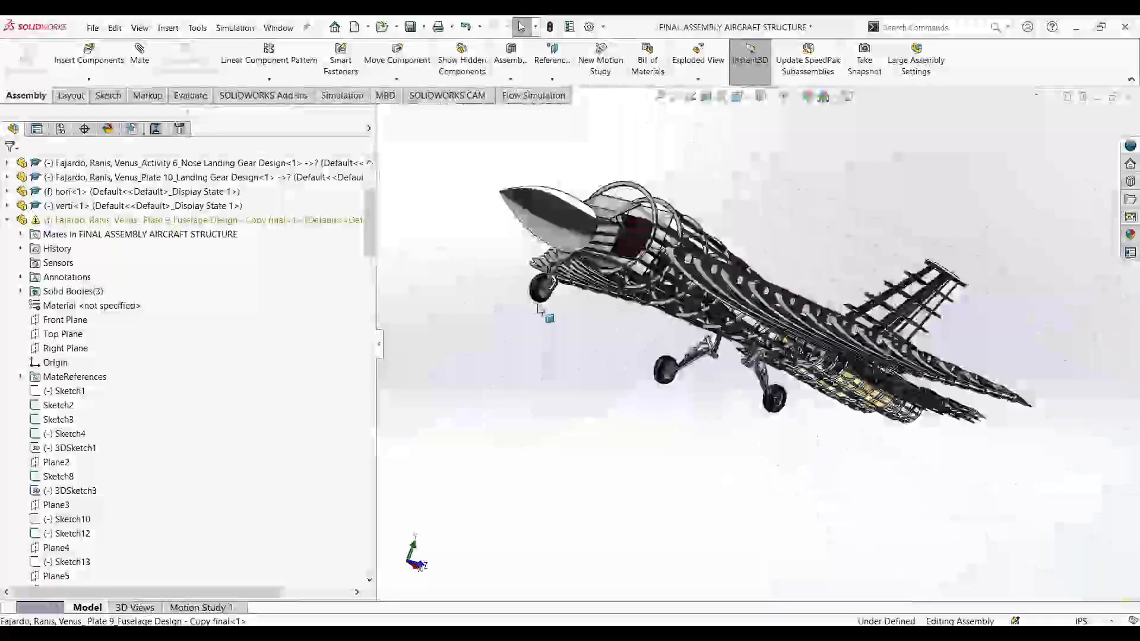
- Check the placement of the nose and main landing gear in the head-on and both side views, and narrow the feature tree
key("ctrl+3")
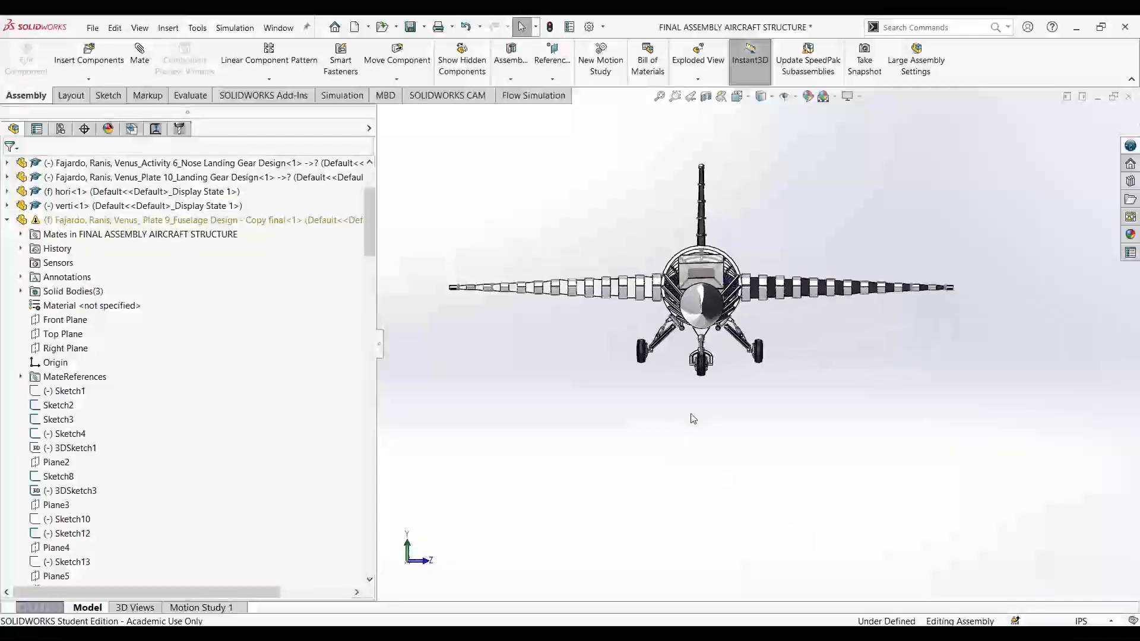
key("ctrl+2")
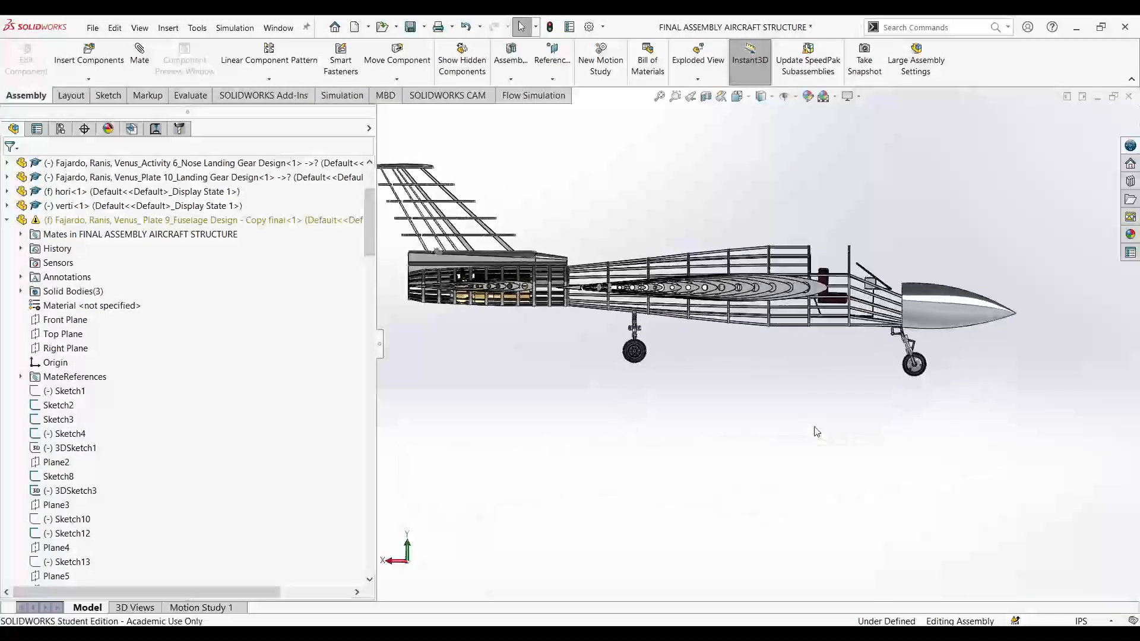
scroll(795, 432, "up", 3)
scroll(755, 491, "down", 5)
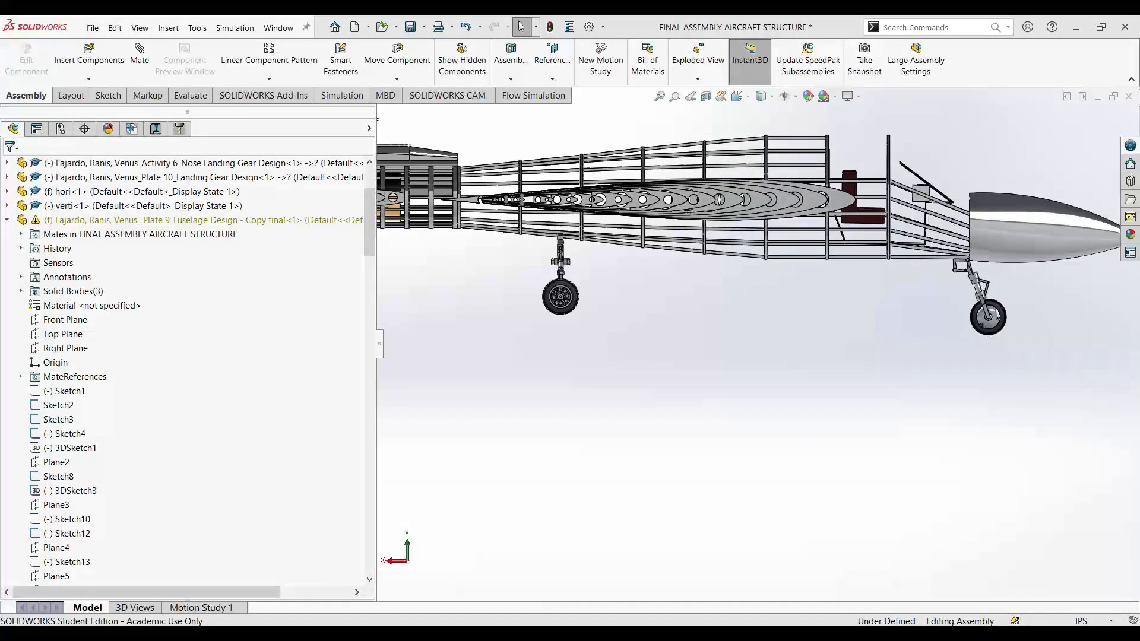
scroll(819, 376, "up", 5)
key("ctrl+1")
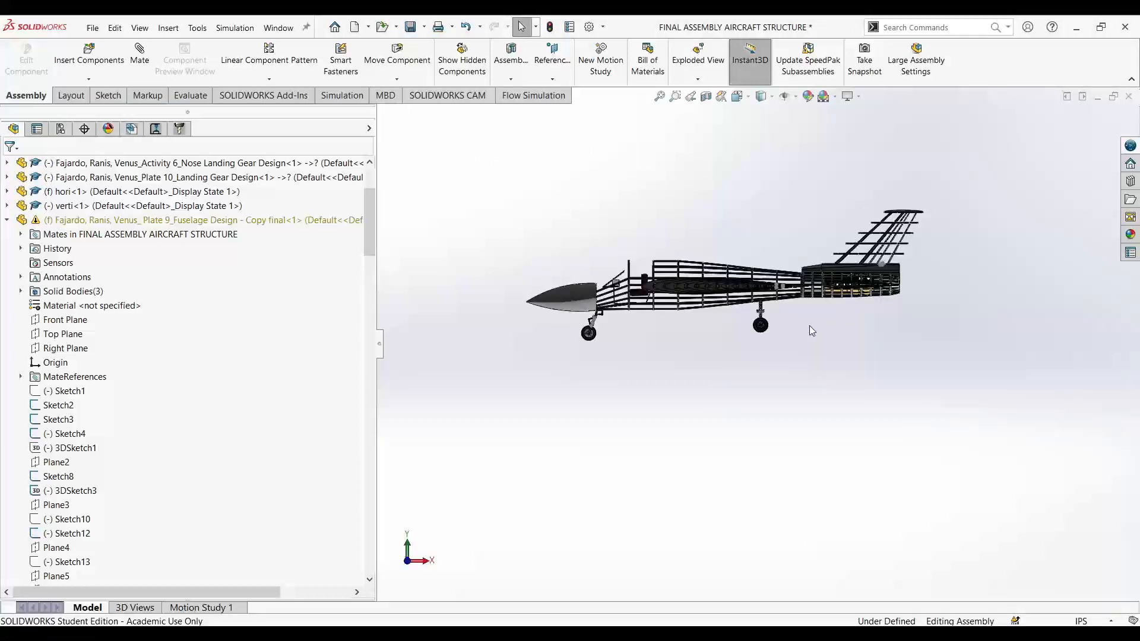
middle_click_drag(810, 325, 771, 418)
left_click_drag(378, 343, 173, 326)
scroll(656, 352, "up", 2)
key("ctrl+1")
middle_click_drag(657, 352, 645, 399)
- Review the whole aircraft assembly in the Top, Front, Right and Isometric standard views
left_click(639, 115)
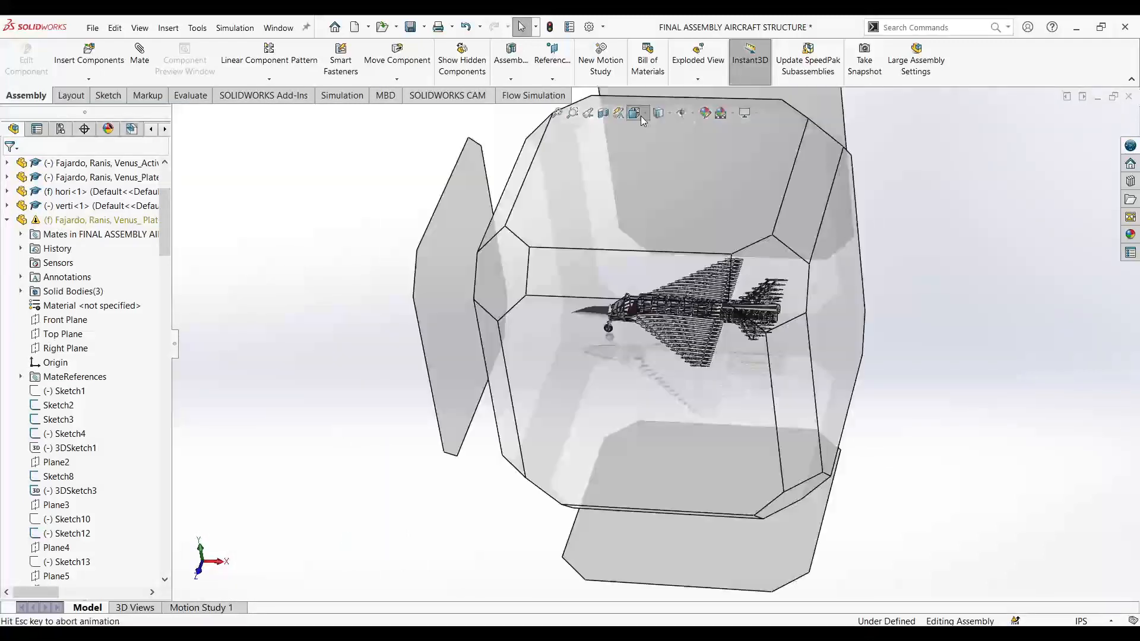
left_click(549, 309)
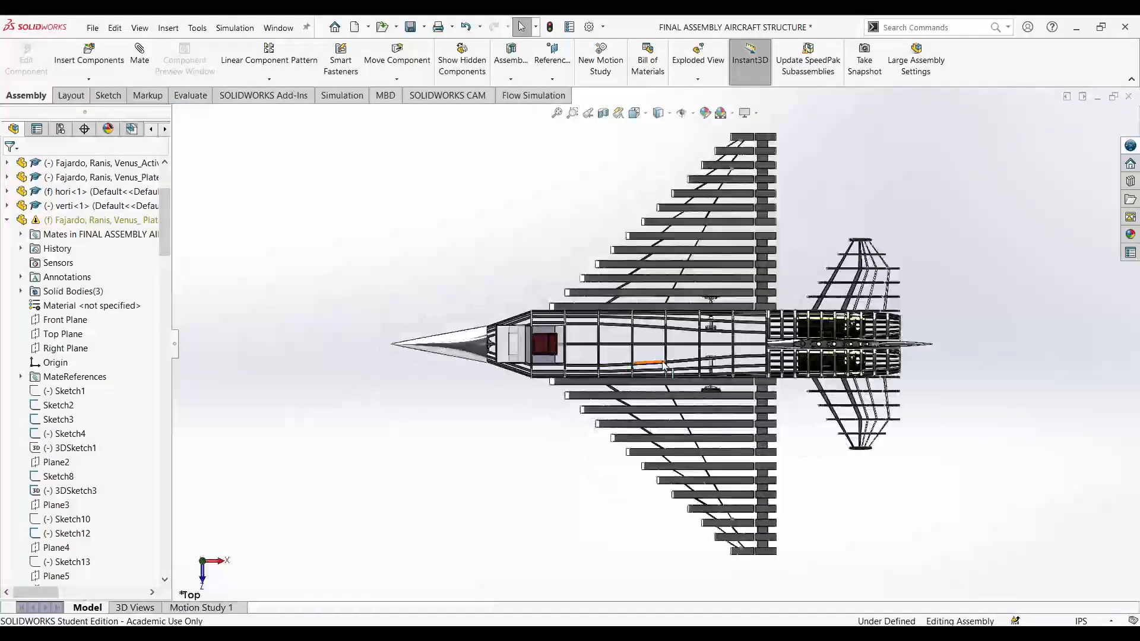
left_click(647, 115)
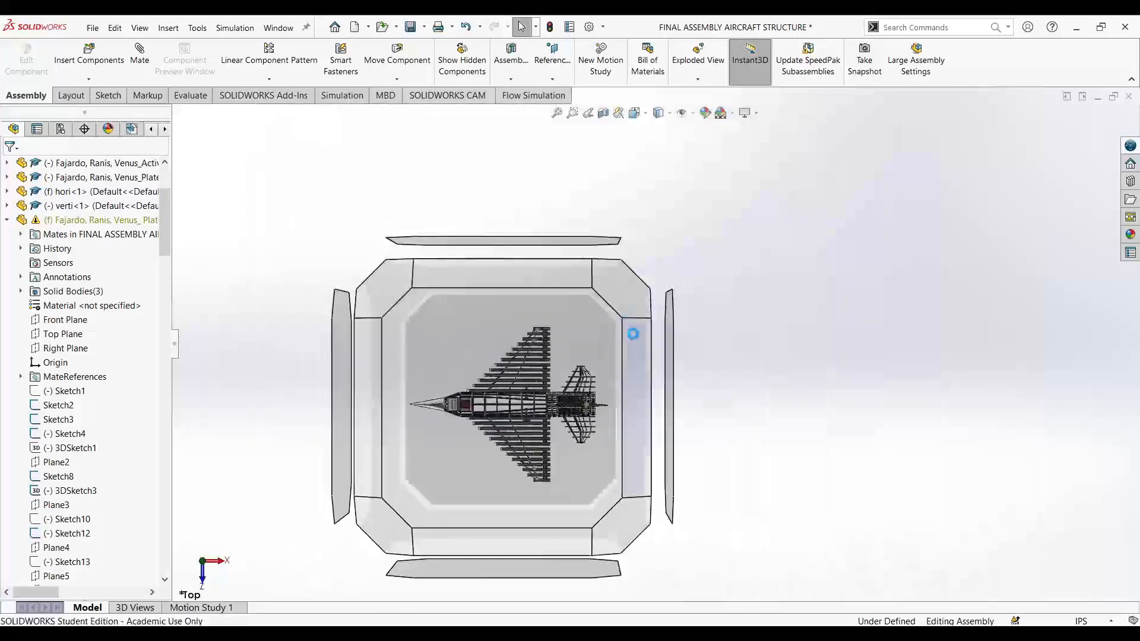
middle_click_drag(690, 354, 728, 205)
left_click(542, 435)
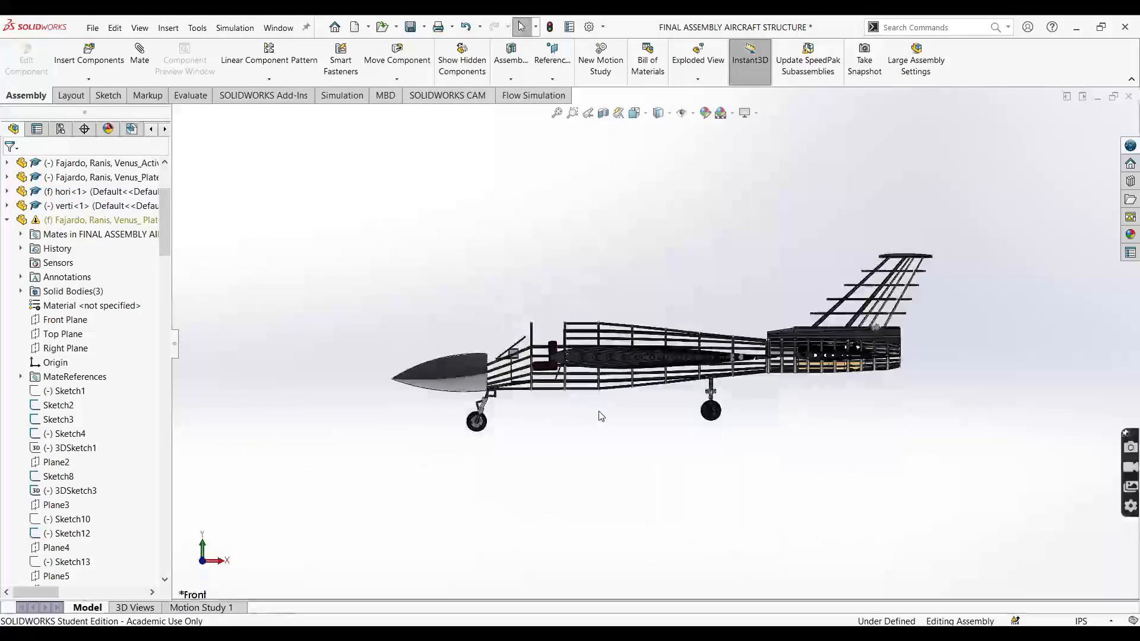
middle_click_drag(612, 472, 763, 484)
left_click(647, 115)
left_click(575, 363)
middle_click_drag(799, 415, 570, 401)
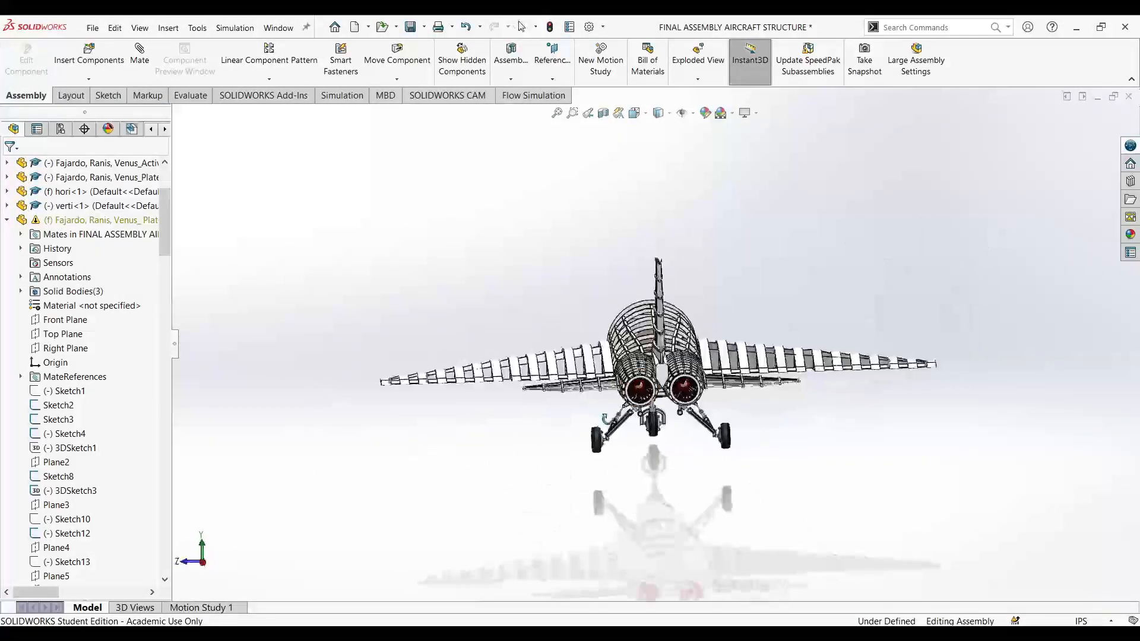
left_click(648, 114)
left_click(562, 338)
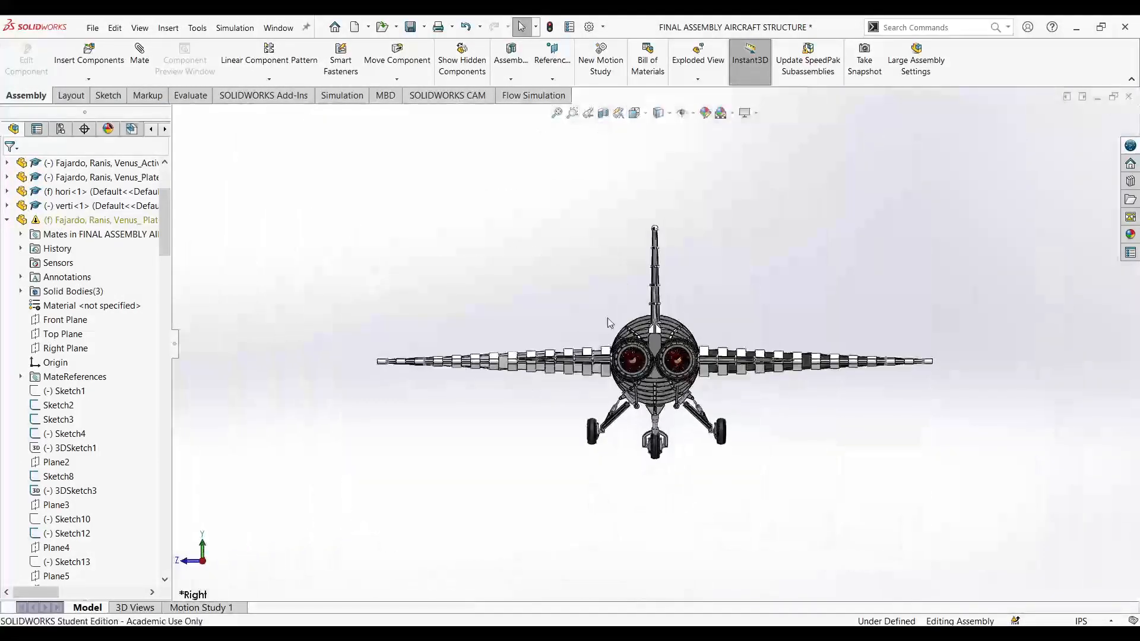
left_click(646, 115)
key("ctrl+7")
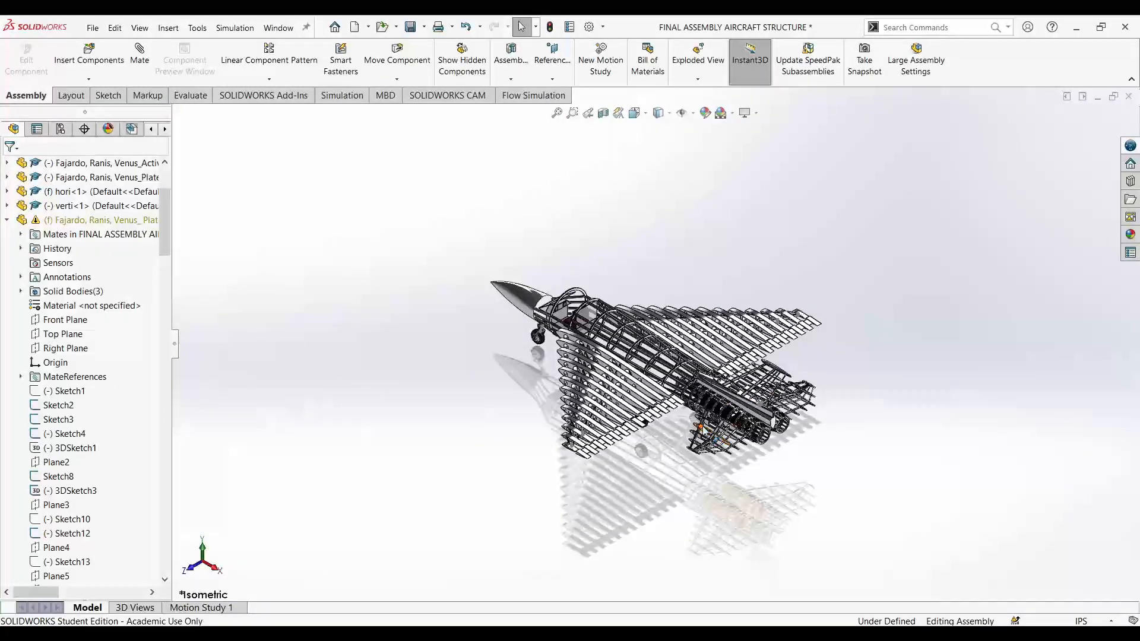
scroll(747, 556, "down", 4)
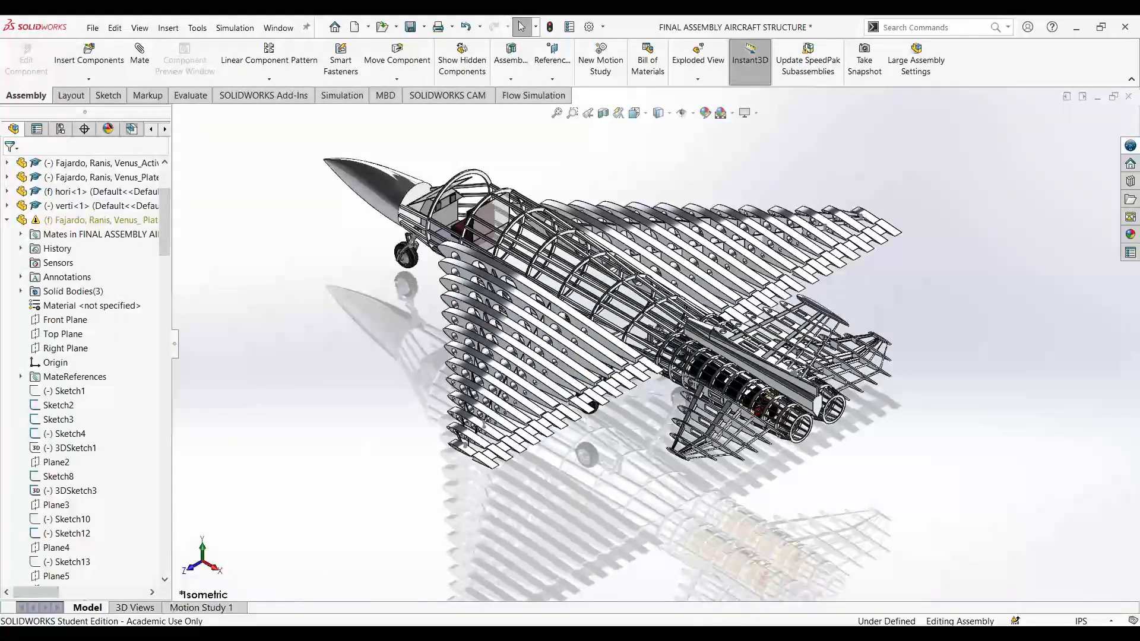
middle_click_drag(731, 500, 683, 455)
- Seen from the rear, nudge the main landing gear slightly sideways with Move Component so it sits centered under the fuselage
key("ctrl+8")
scroll(635, 337, "down", 8)
scroll(634, 338, "up", 8)
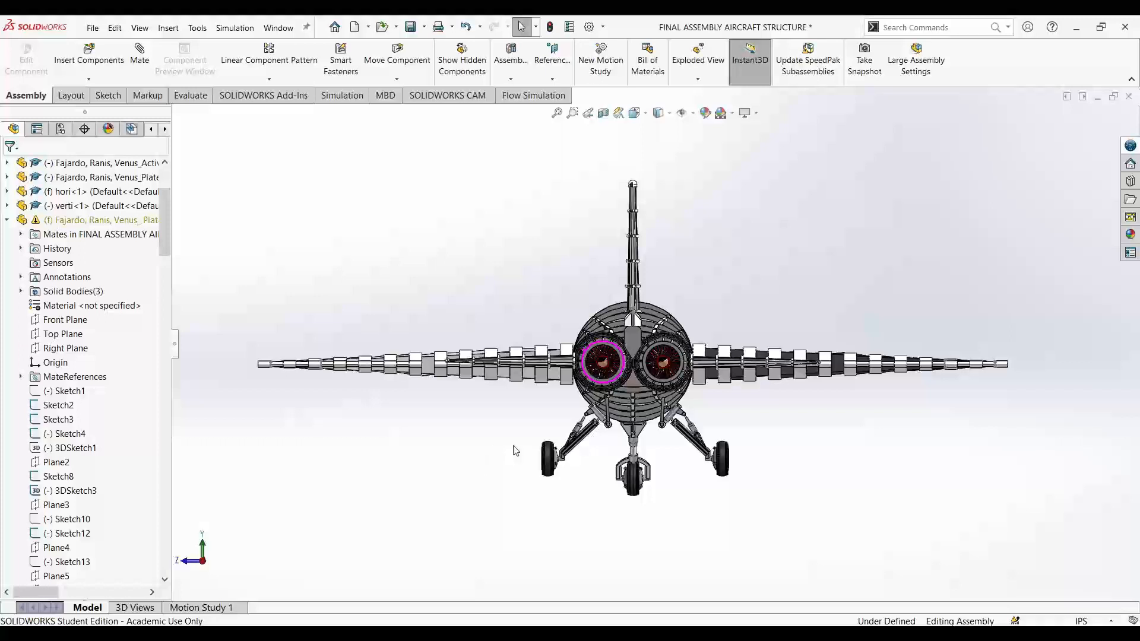
scroll(758, 407, "down", 5)
scroll(743, 419, "up", 2)
left_click(397, 60)
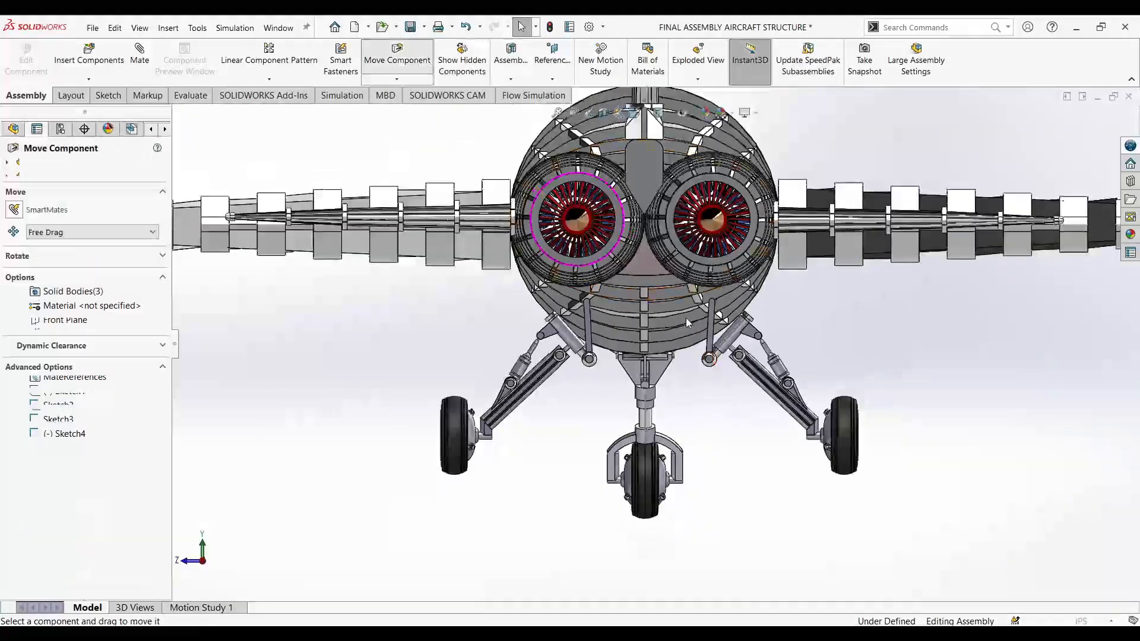
scroll(678, 337, "down", 2)
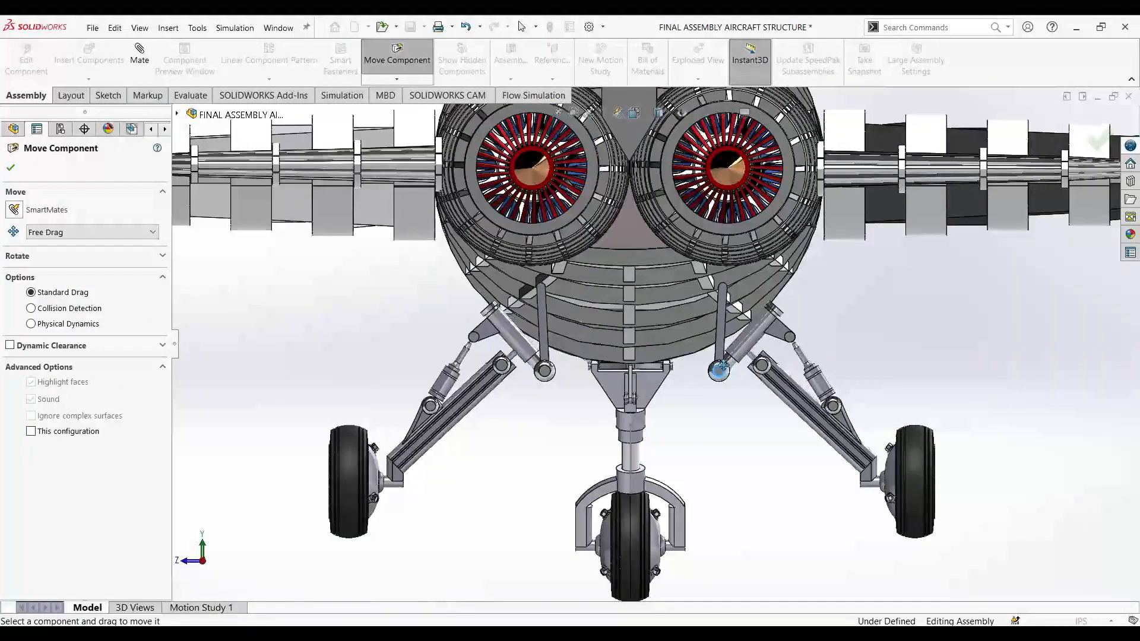
scroll(628, 365, "down", 5)
left_click(627, 363)
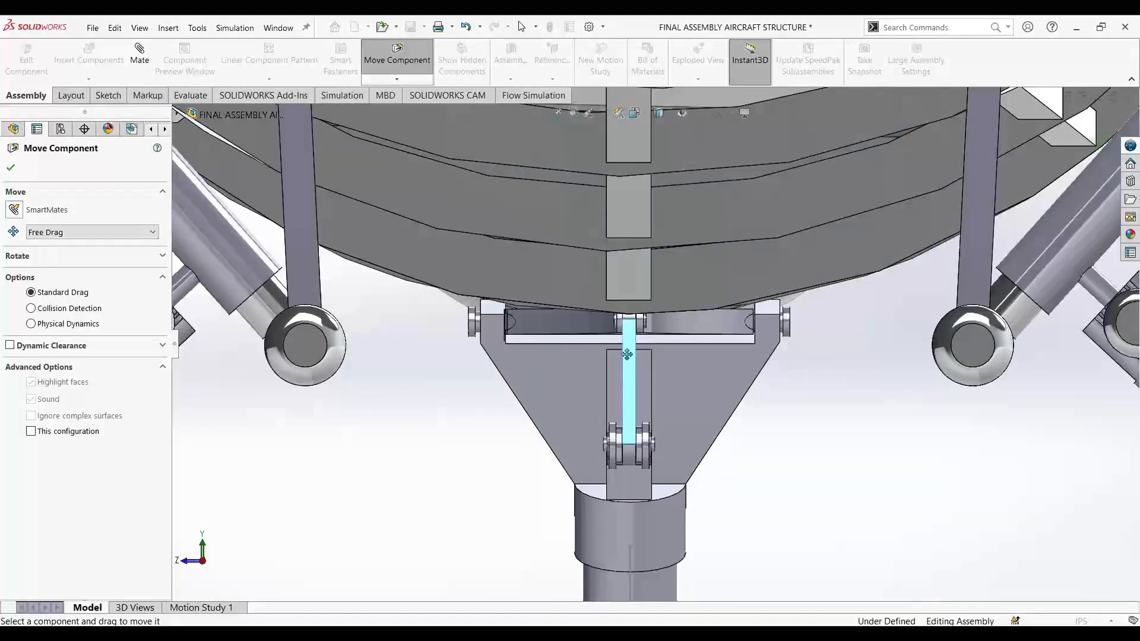
scroll(648, 351, "up", 4)
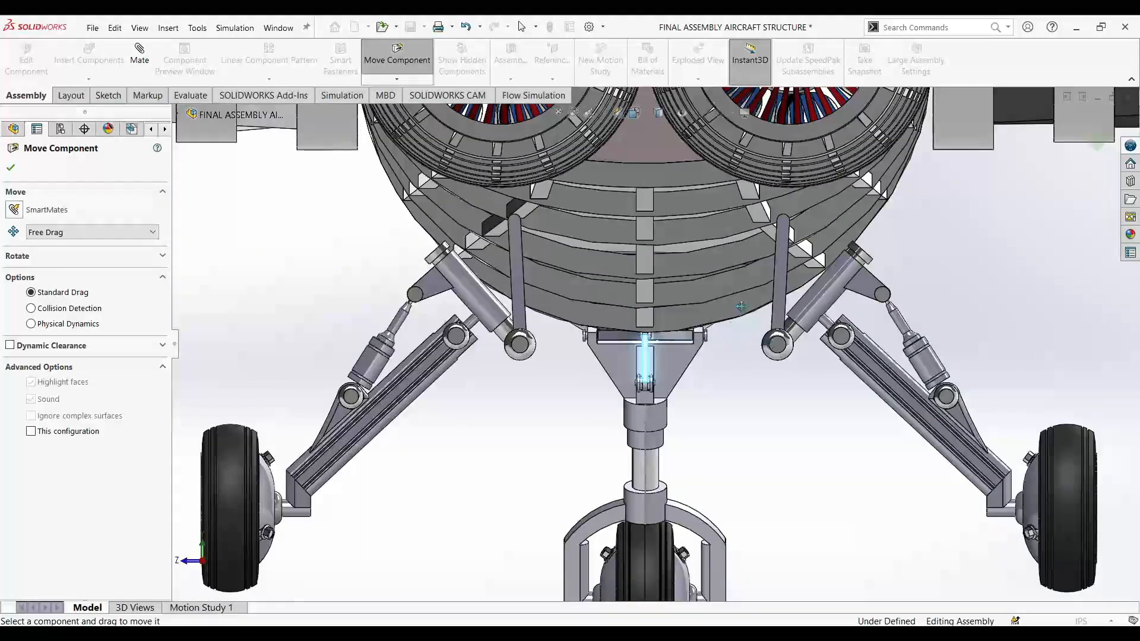
scroll(721, 308, "up", 3)
scroll(694, 287, "down", 3)
left_click(693, 288)
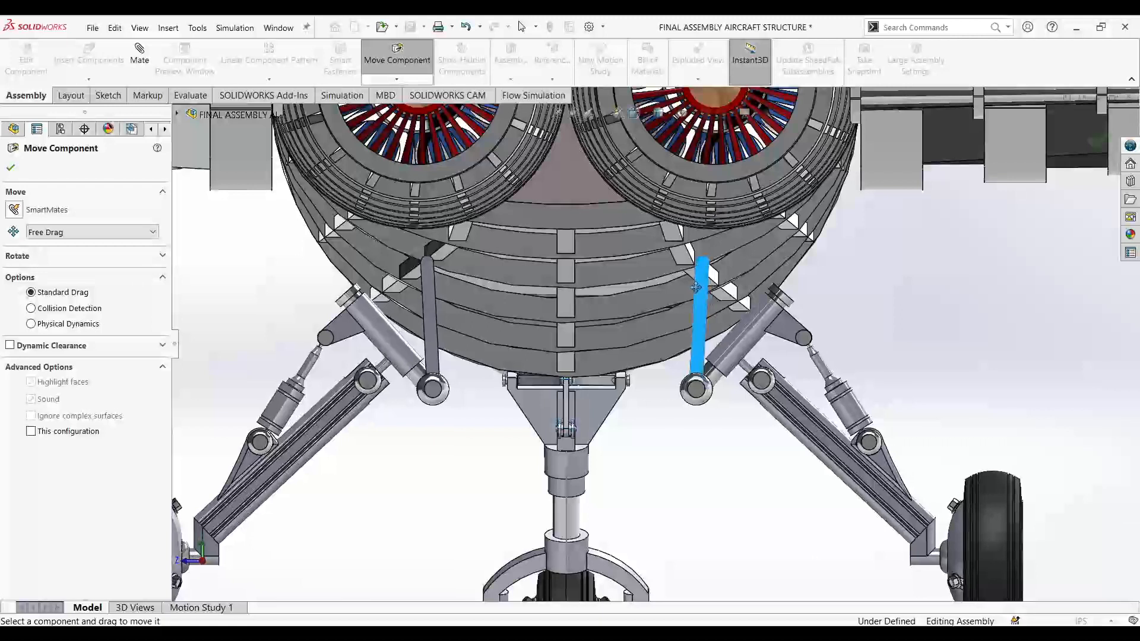
left_click_drag(693, 288, 690, 283)
scroll(683, 333, "up", 3)
scroll(677, 355, "down", 3)
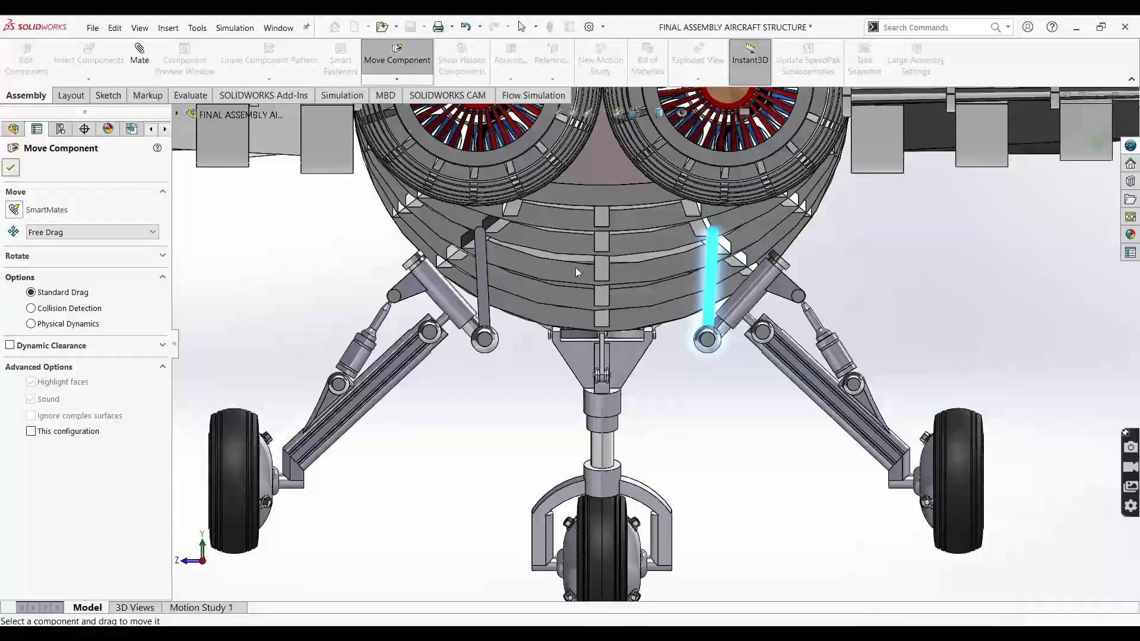
scroll(553, 428, "up", 2)
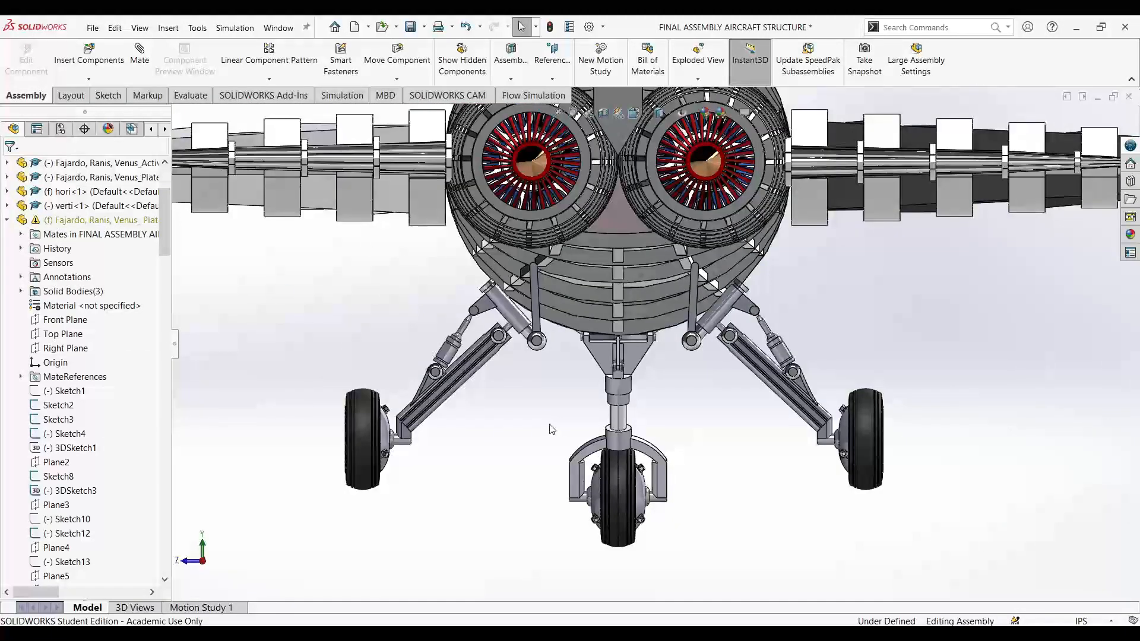
- Fix the main landing gear and the nose landing gear in place
scroll(553, 429, "up", 1)
middle_click_drag(553, 429, 538, 433)
key("ctrl+4")
left_click(569, 389)
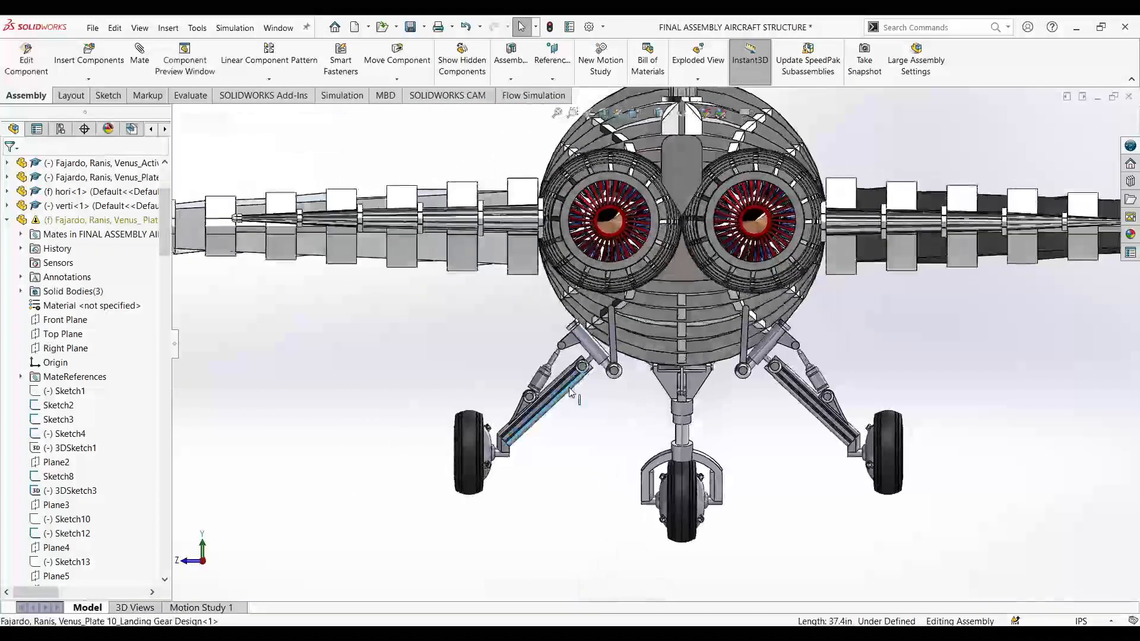
left_click(780, 380)
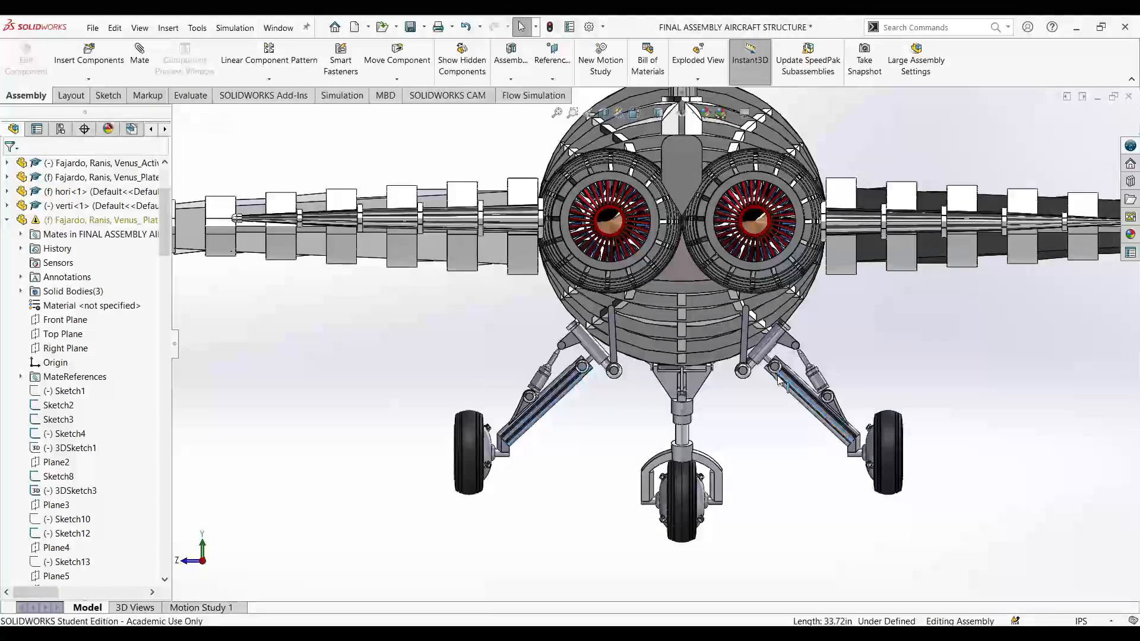
left_click(686, 393)
left_click(696, 412)
left_click(696, 415)
left_click(669, 370)
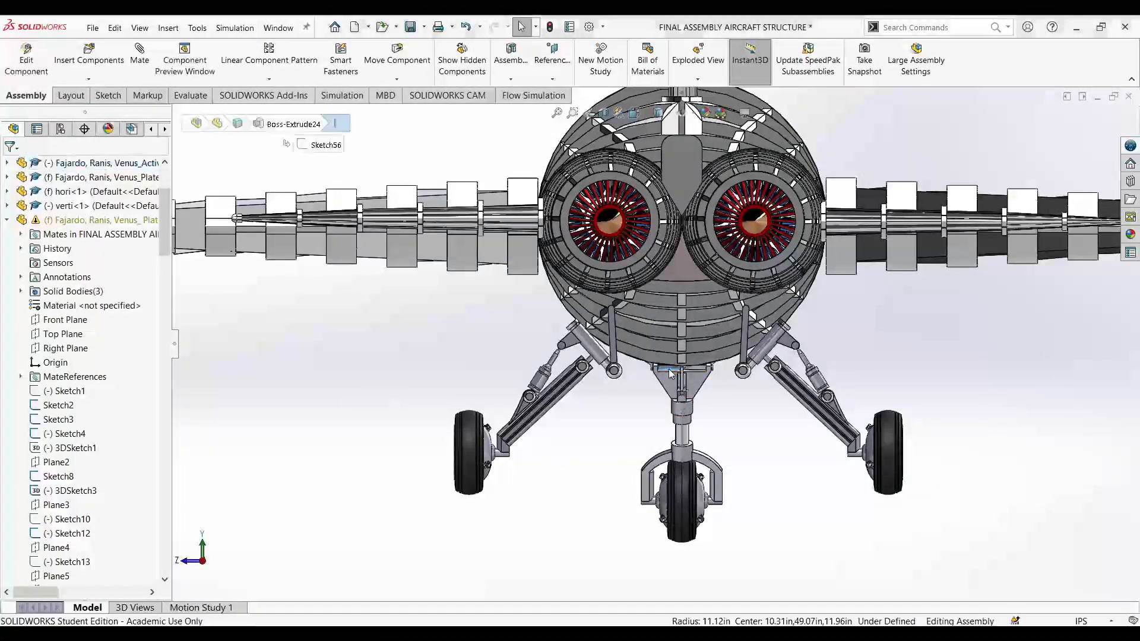
left_click(775, 367)
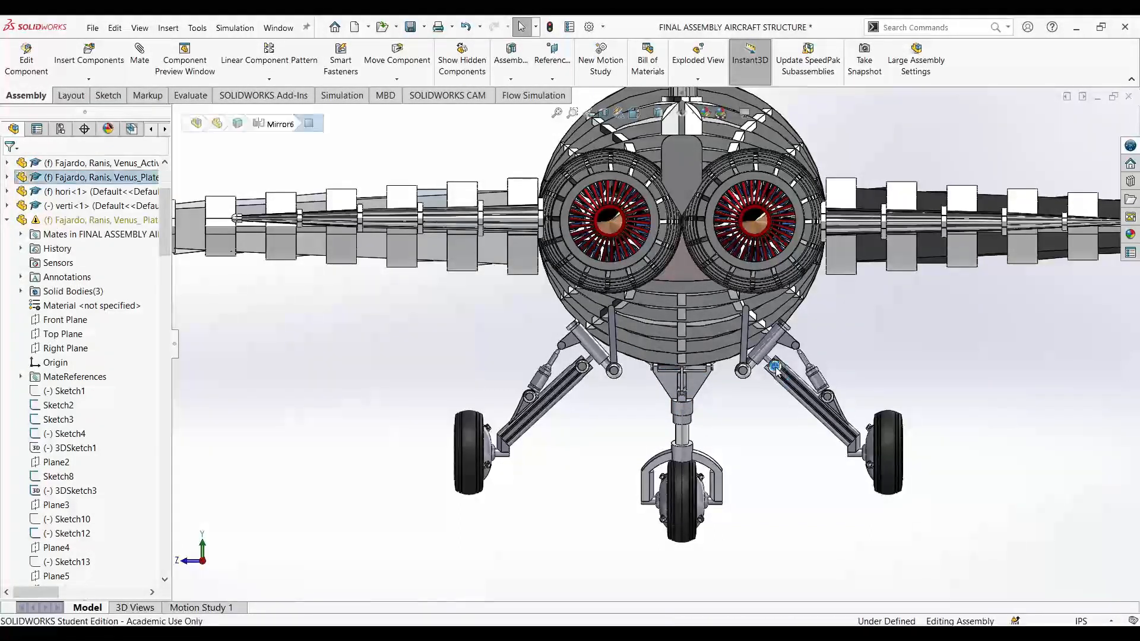
left_click(770, 384)
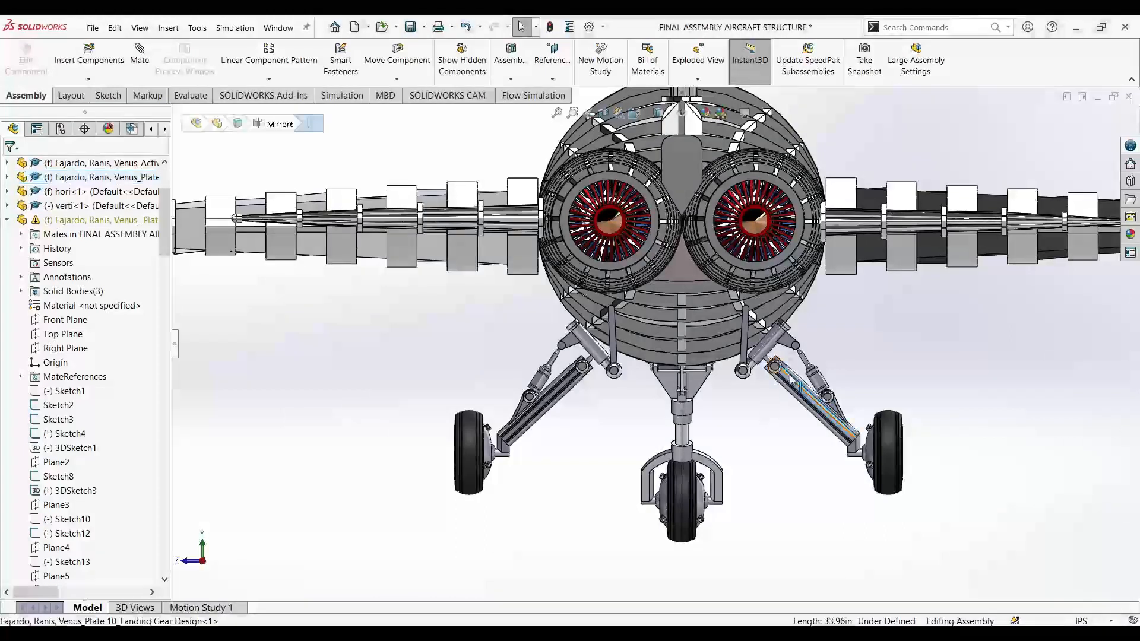
- Select all components of the aircraft with a box selection, set them to float, and clear the selection
scroll(645, 420, "up", 3)
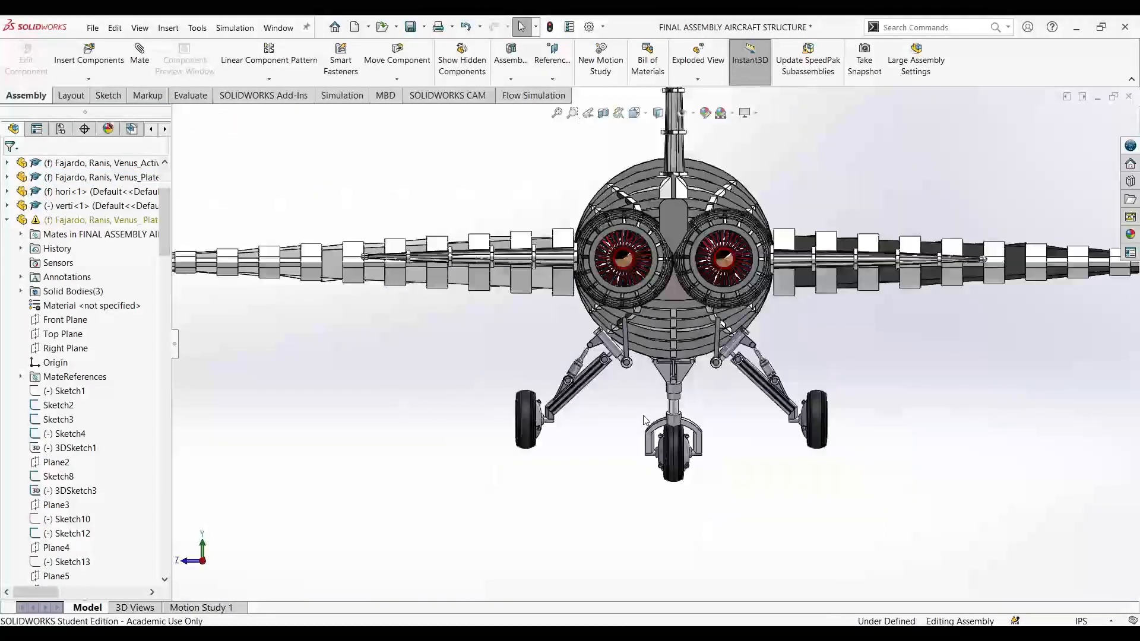
left_click(622, 259)
left_click(509, 410)
scroll(509, 410, "up", 4)
left_click_drag(402, 463, 1035, 164)
left_click(602, 293, "ctrl")
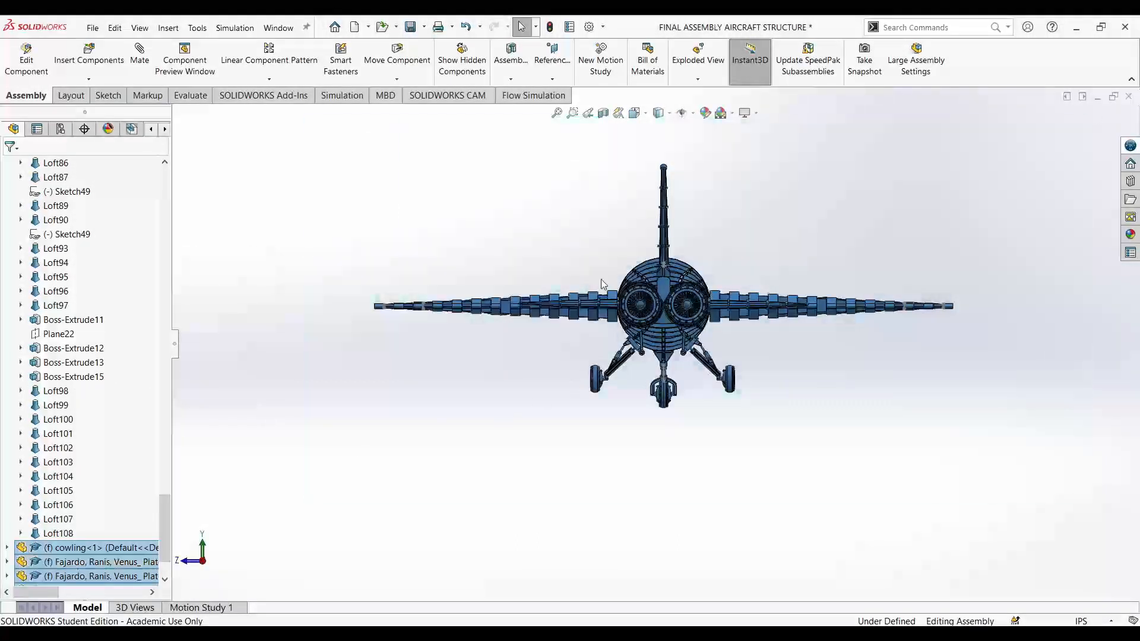
left_click(639, 447)
left_click_drag(340, 512, 1019, 133)
left_click(653, 291)
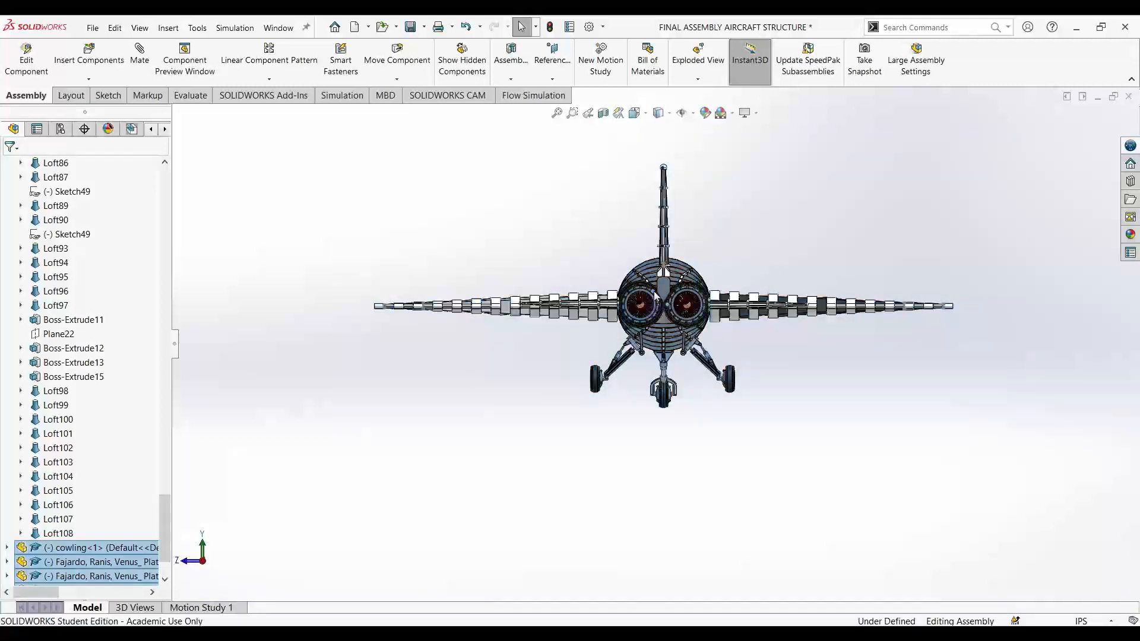
left_click(693, 434)
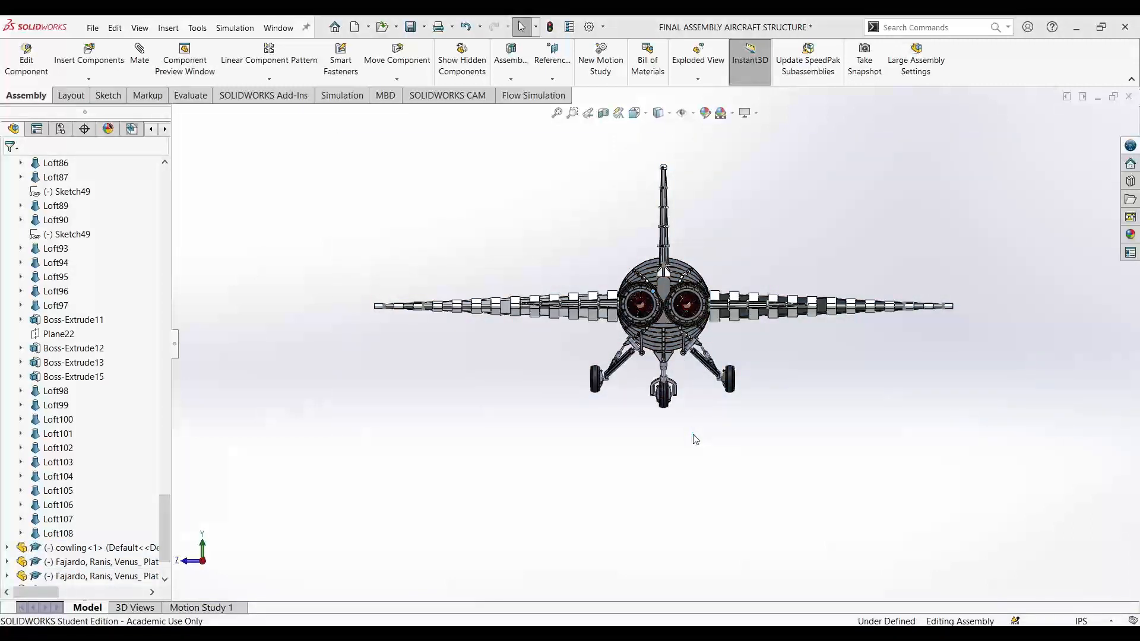
- Fix the first engine cowling in place and clear the selection
left_click(597, 312)
left_click(568, 361)
key("ctrl+7")
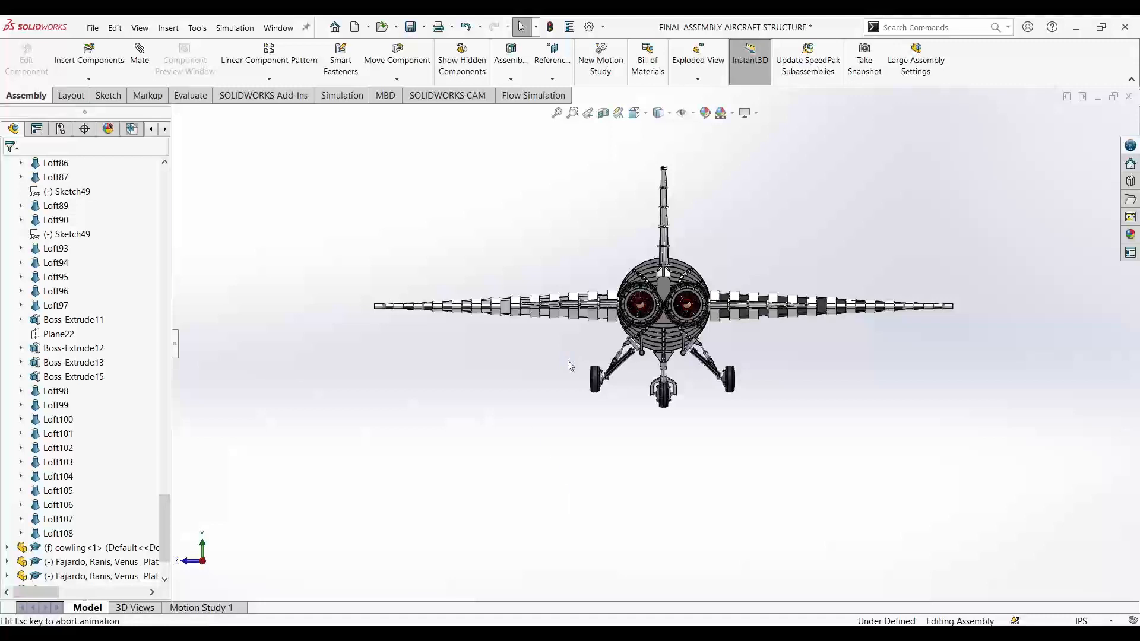
- Seen from the rear, nudge the main landing gear slightly upward with Move Component so its struts sit against the fuselage
scroll(568, 361, "down", 10)
scroll(568, 361, "up", 5)
left_click(581, 298)
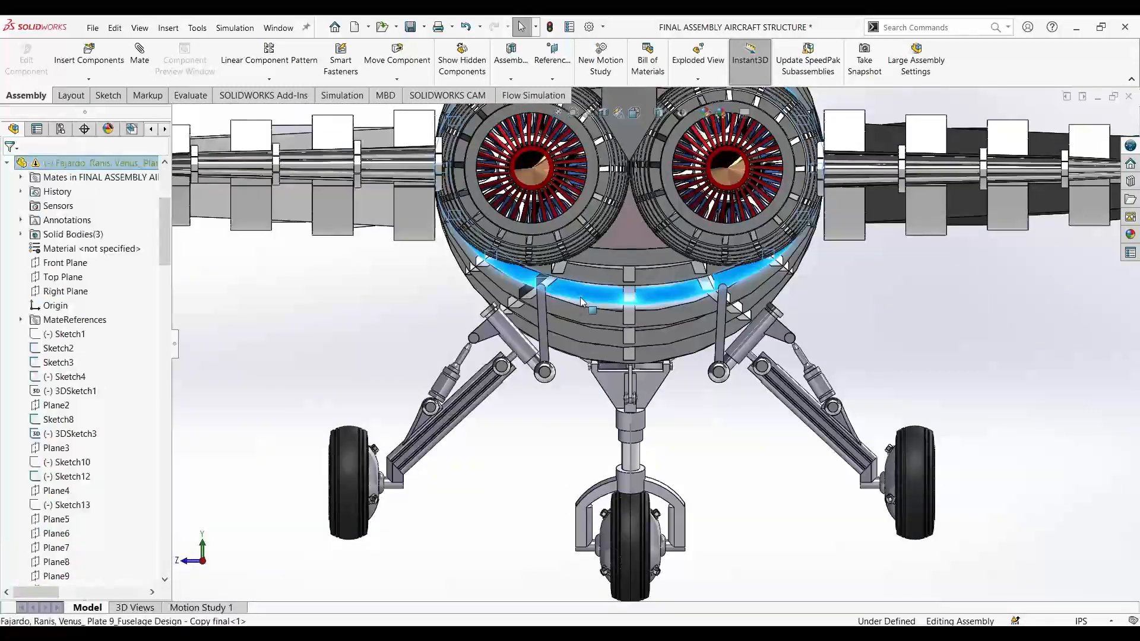
left_click(543, 391)
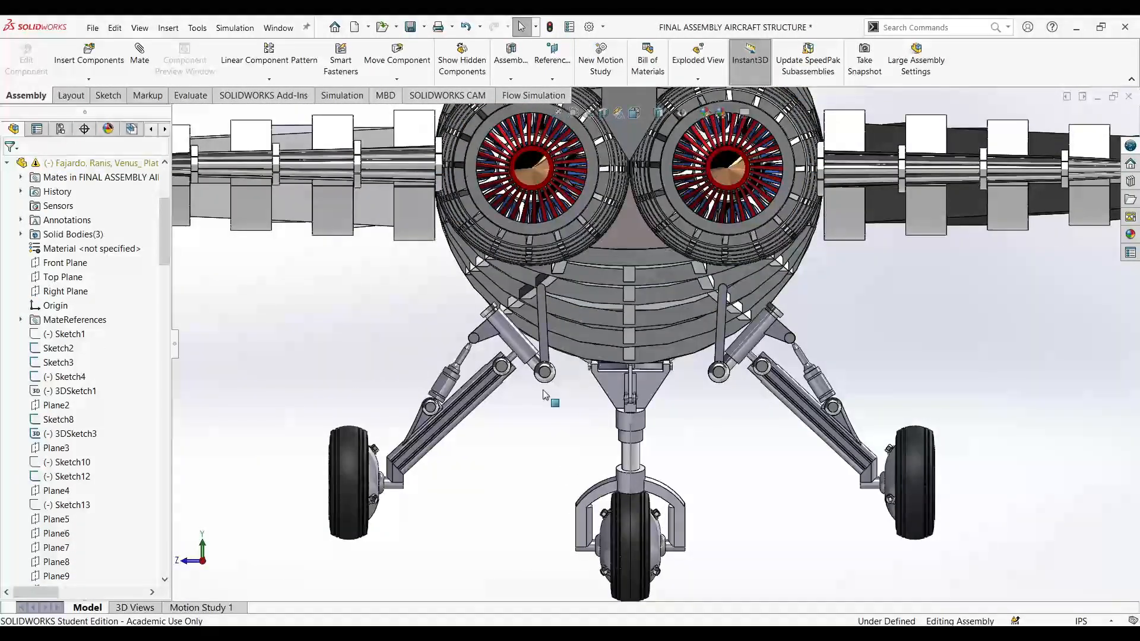
left_click(398, 59)
scroll(635, 359, "down", 5)
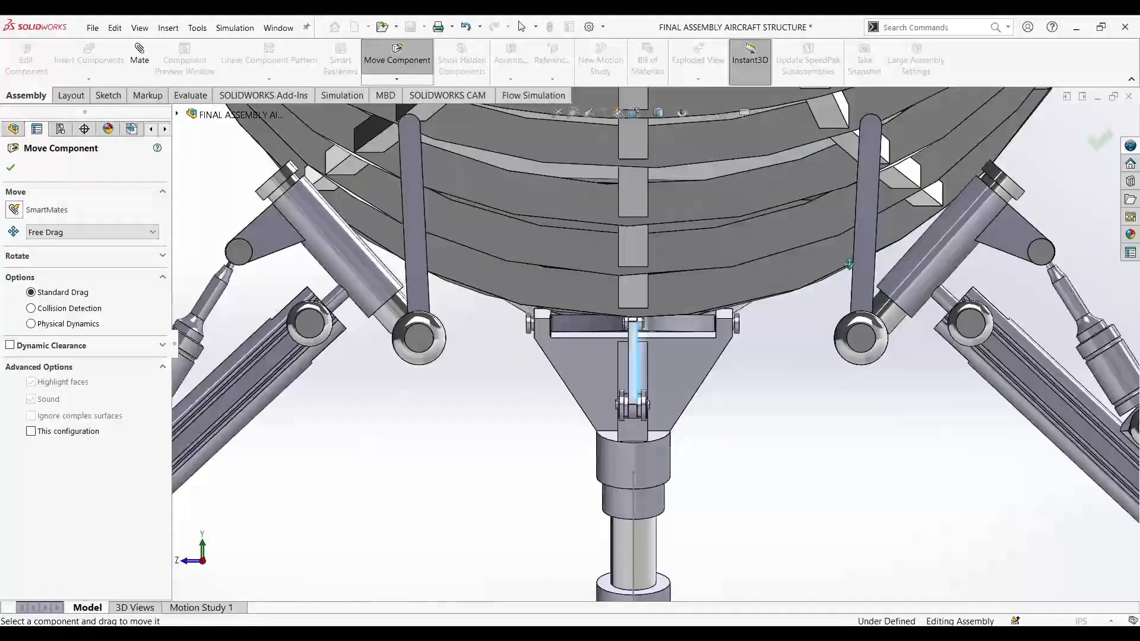
scroll(639, 353, "up", 3)
left_click_drag(805, 228, 794, 209)
scroll(794, 207, "down", 3)
scroll(794, 207, "up", 2)
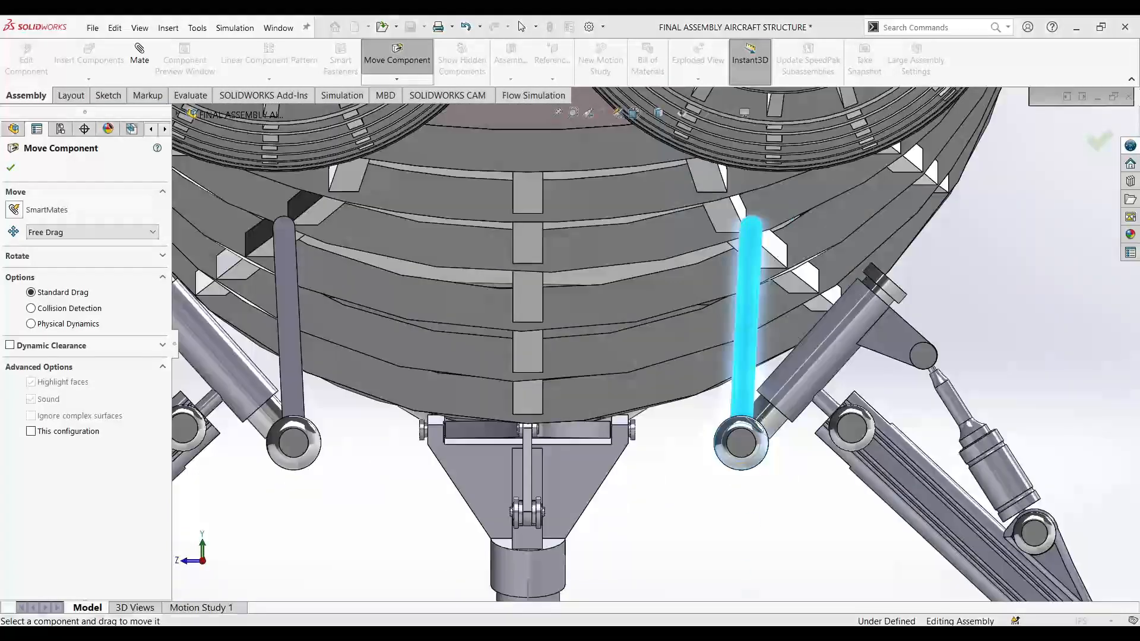
left_click_drag(745, 311, 744, 309)
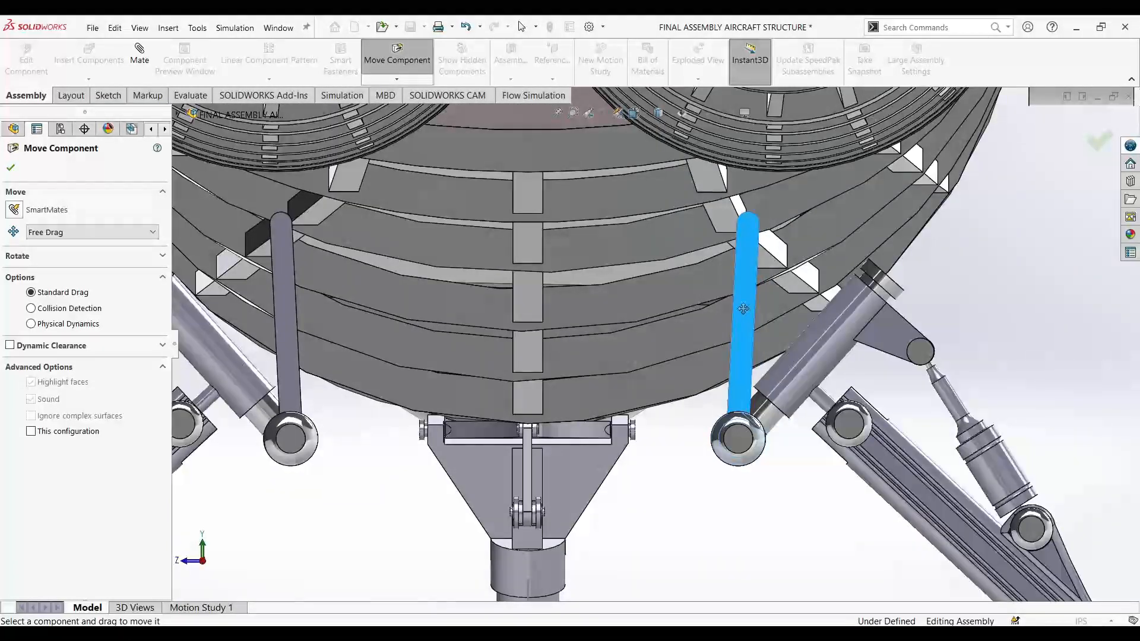
left_click_drag(739, 354, 747, 326)
scroll(668, 454, "up", 2)
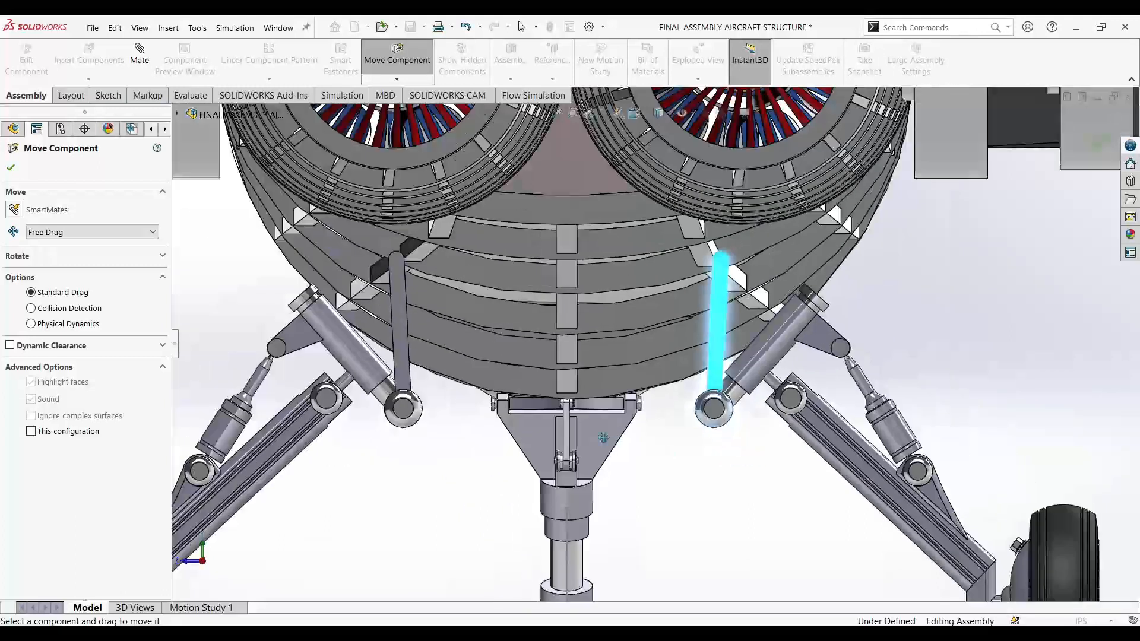
left_click(12, 172)
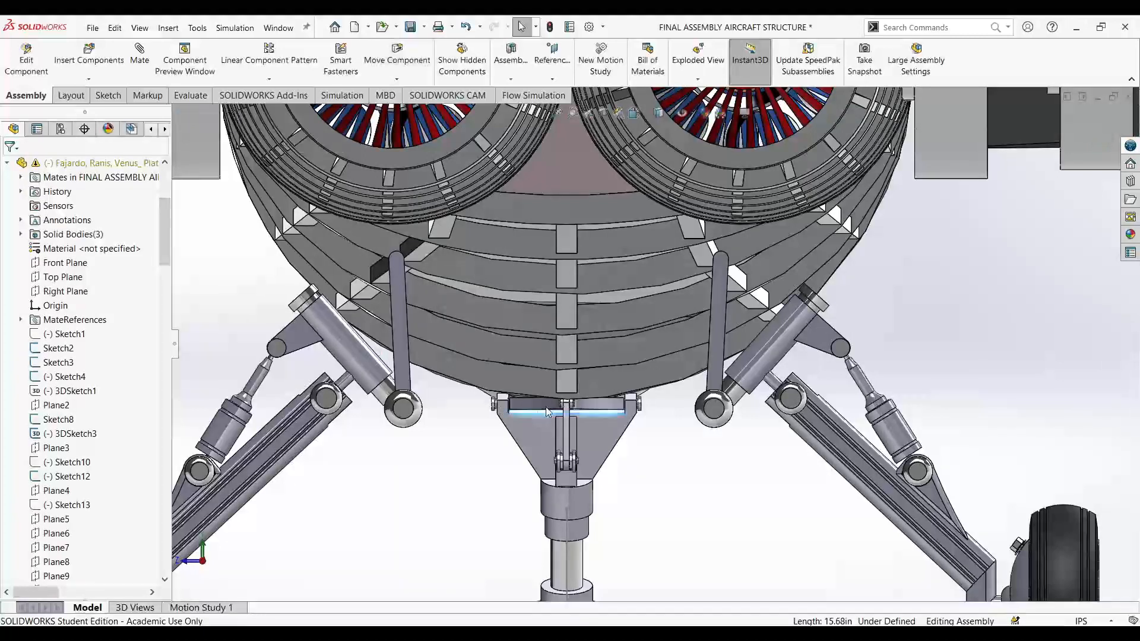
- Fix the nose landing gear in place, and switch the main landing gear to fixed and back to floating
left_click(548, 427)
left_click_drag(543, 427, 589, 432)
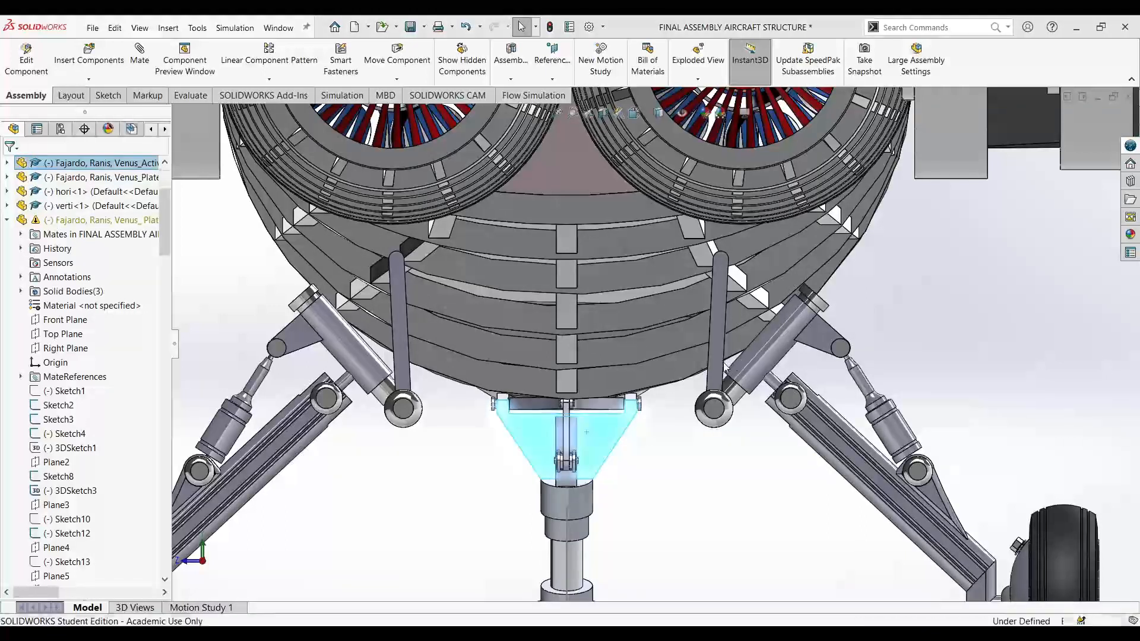
left_click(716, 361)
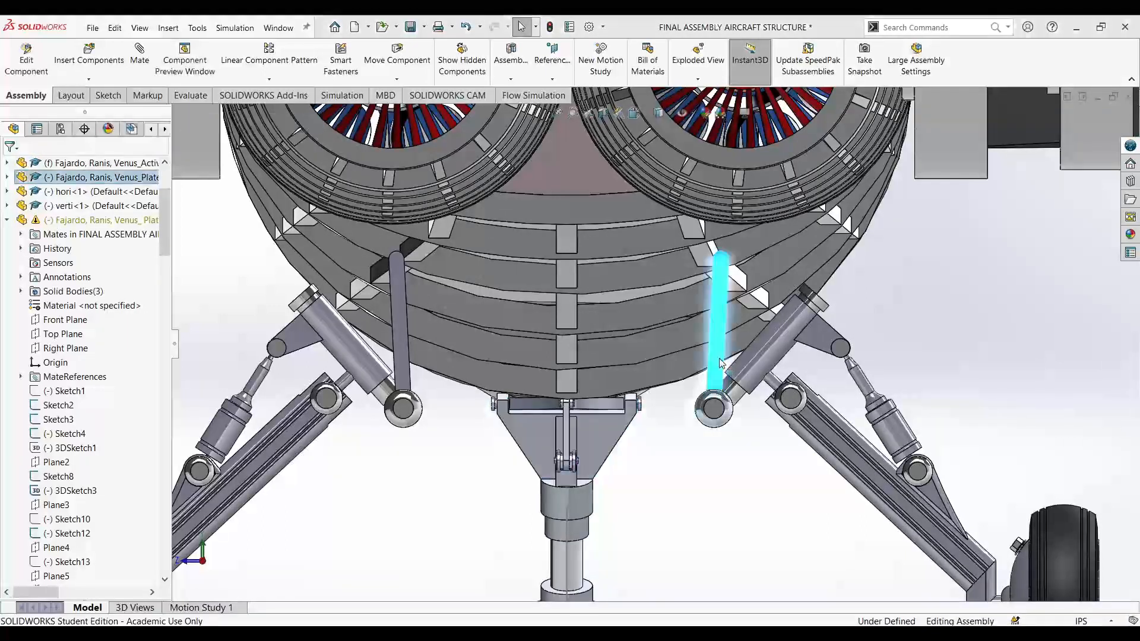
left_click(398, 359)
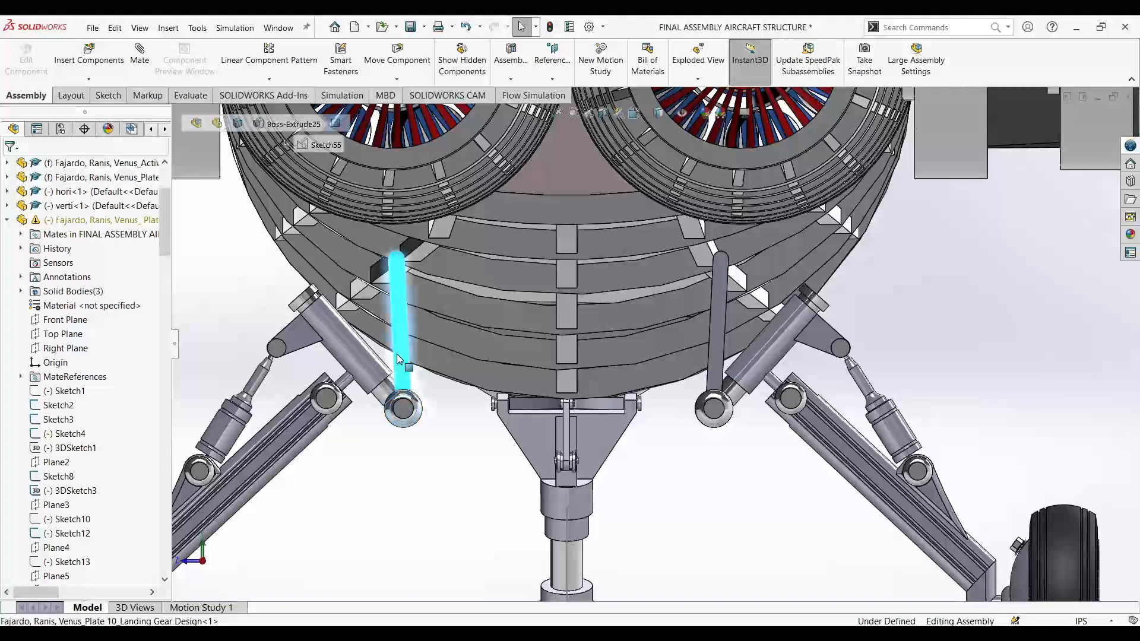
- Fix the fuselage, the second engine cowling and the remaining engine components in place
left_click(466, 247)
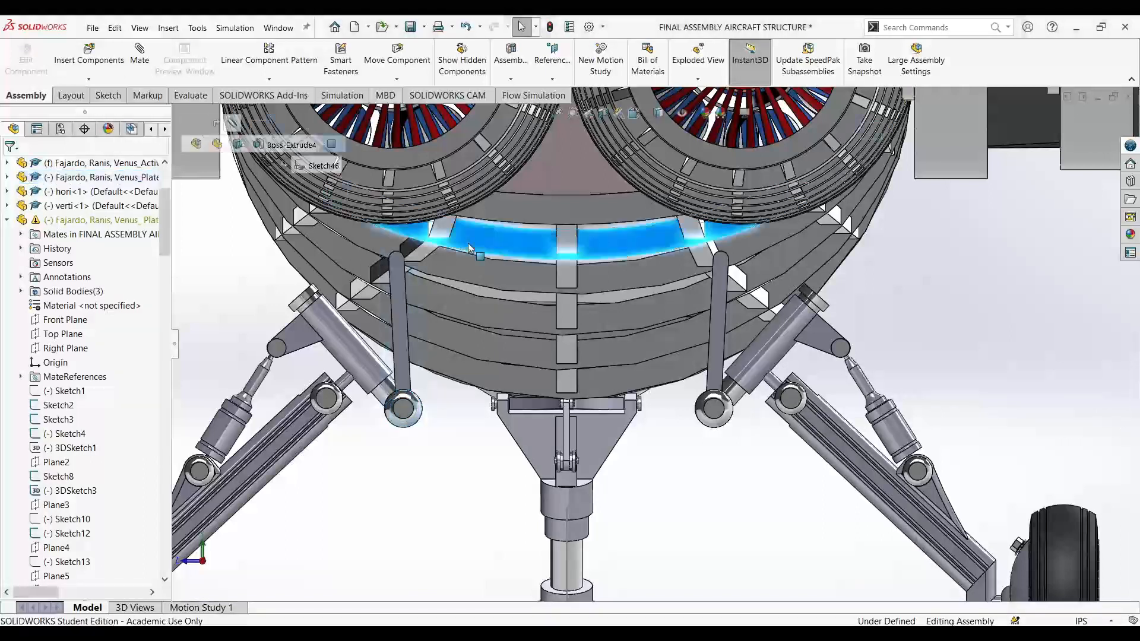
left_click(456, 159)
left_click(687, 169)
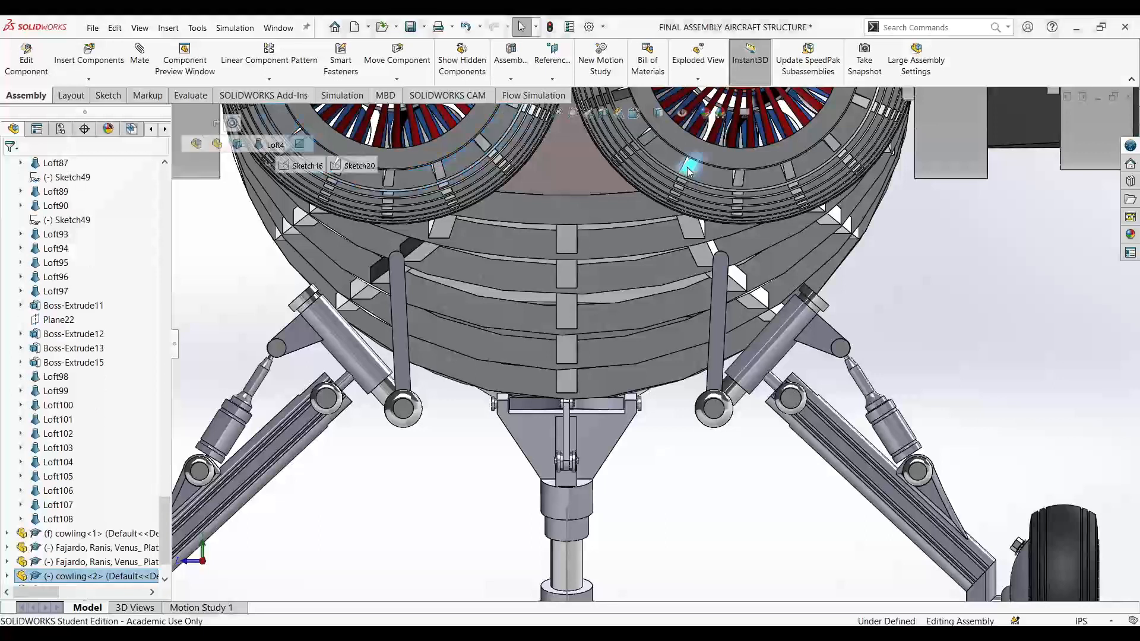
left_click(716, 127)
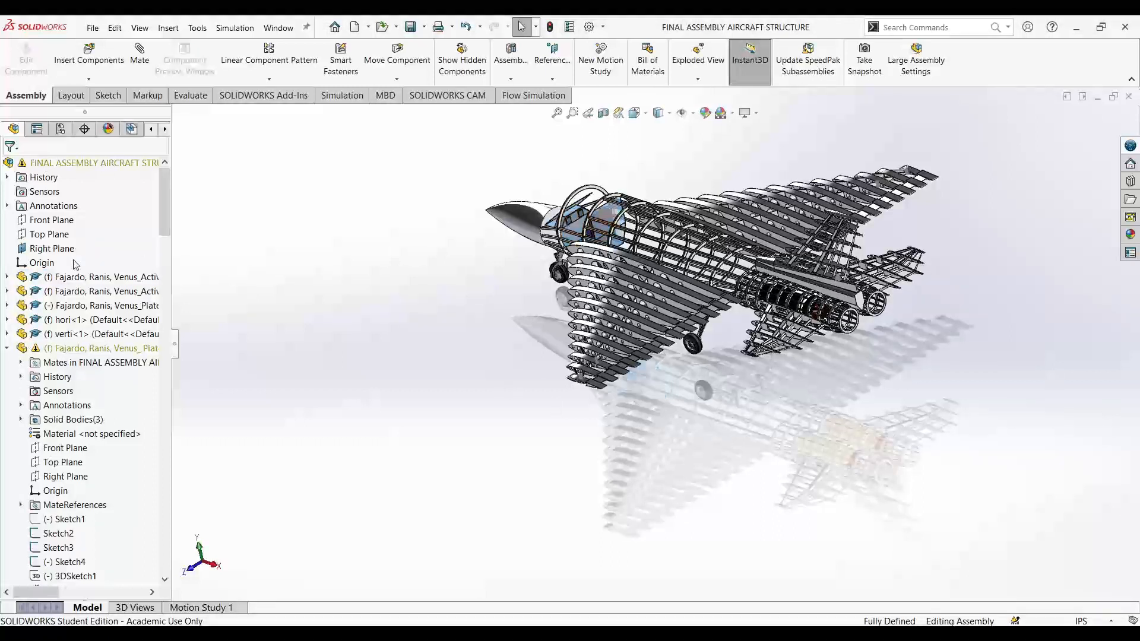
left_click(77, 277)
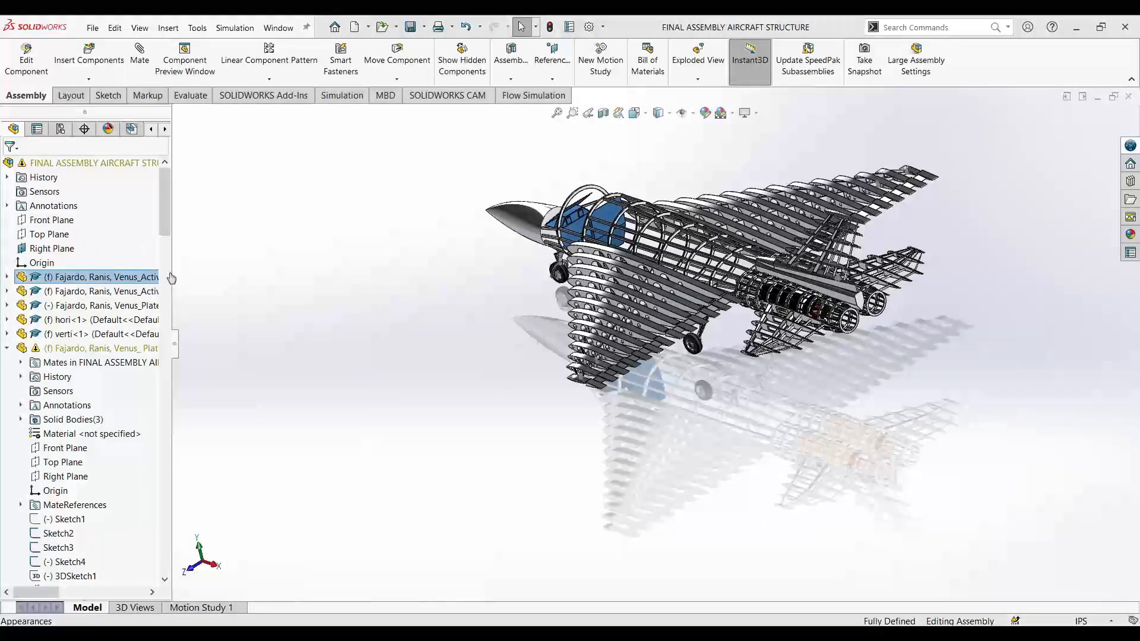
left_click(198, 288)
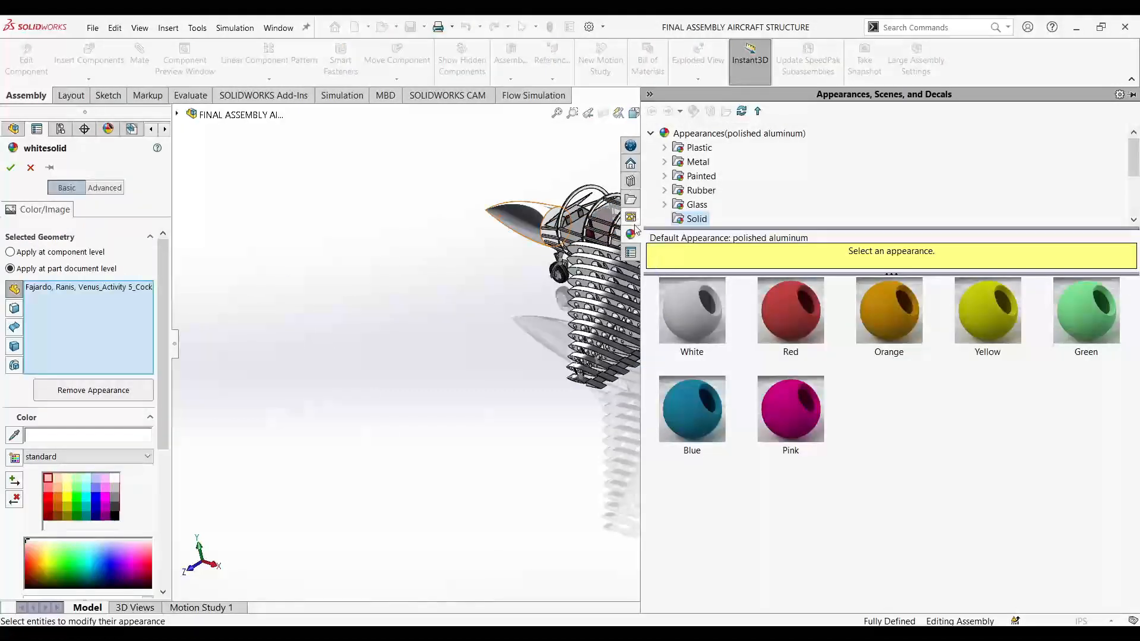
left_click(665, 162)
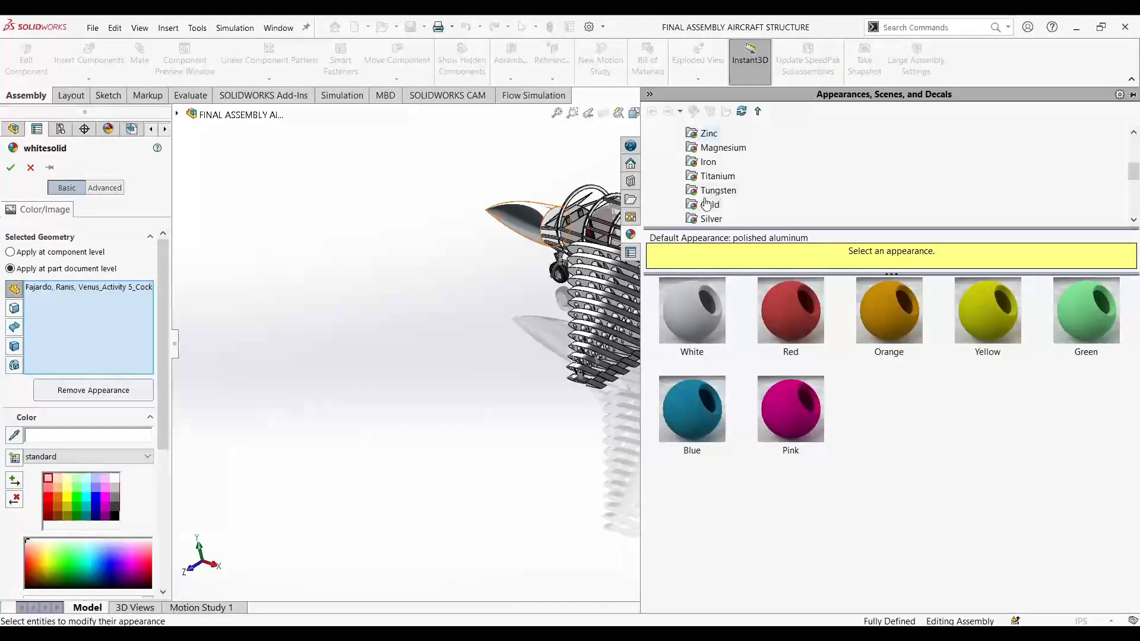
left_click(705, 204)
left_click(695, 309)
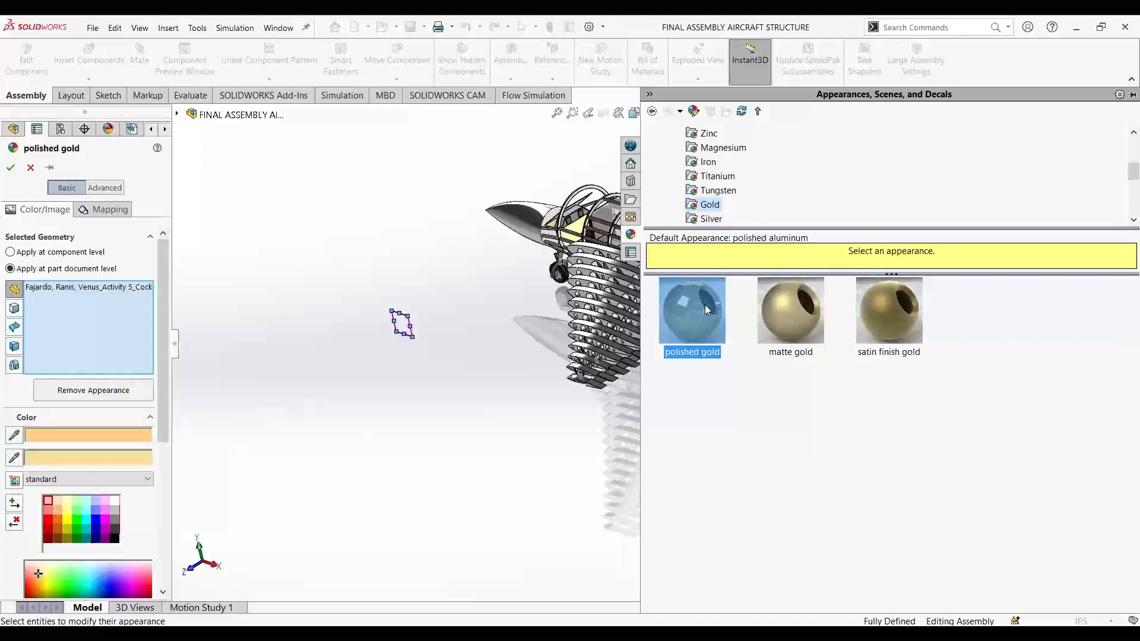
left_click(31, 167)
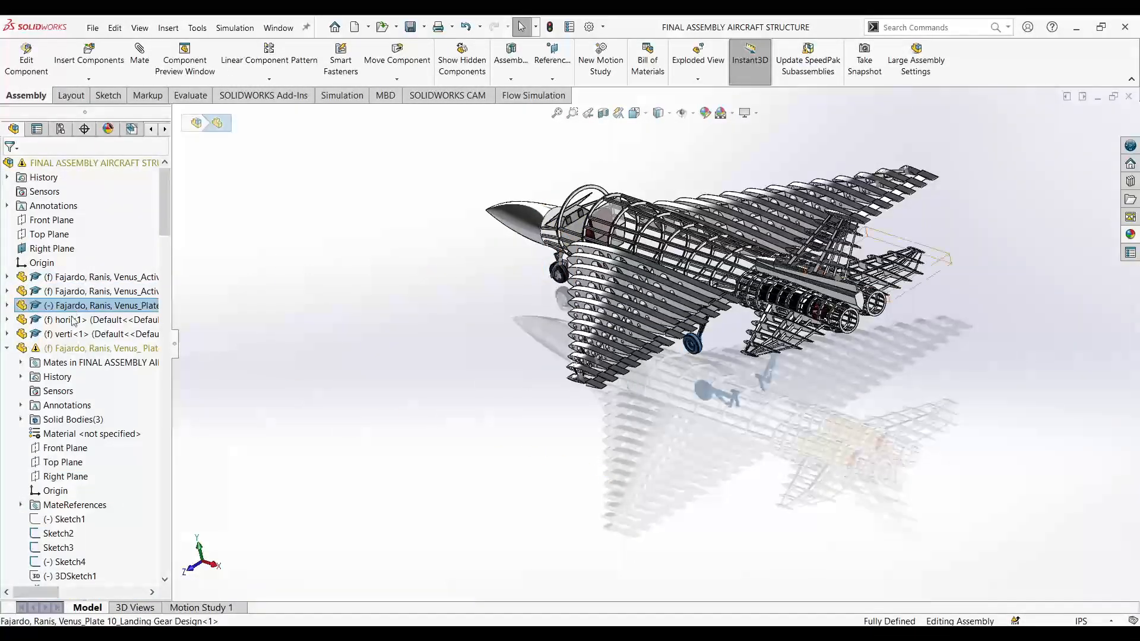
- Open the appearance settings of the vertical tail part verti at part document level
left_click(75, 335)
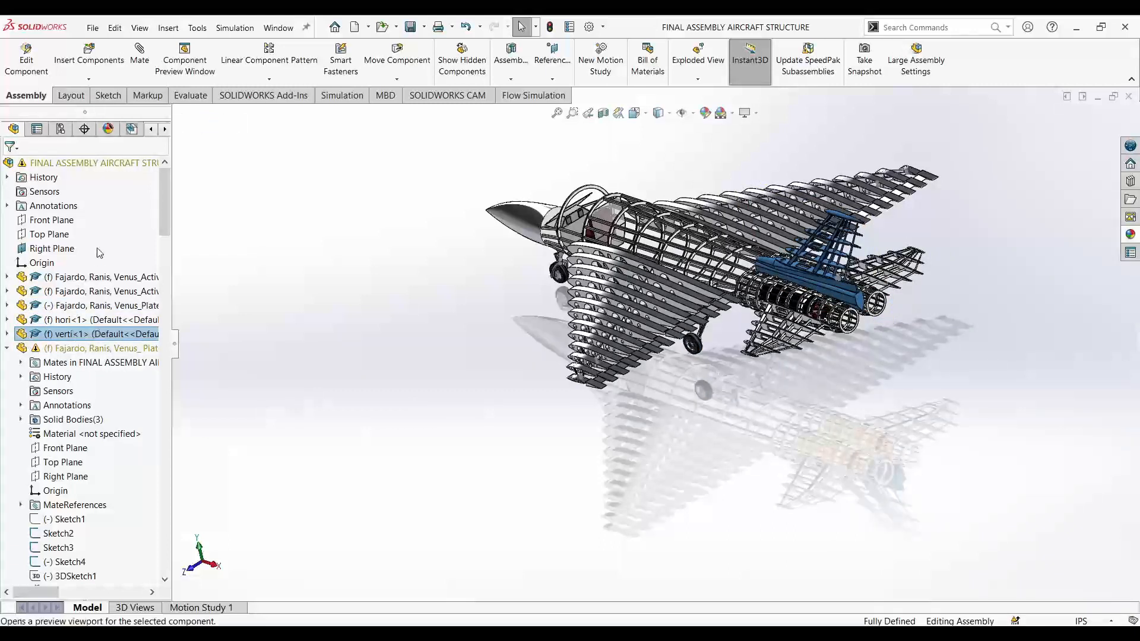
left_click(180, 281)
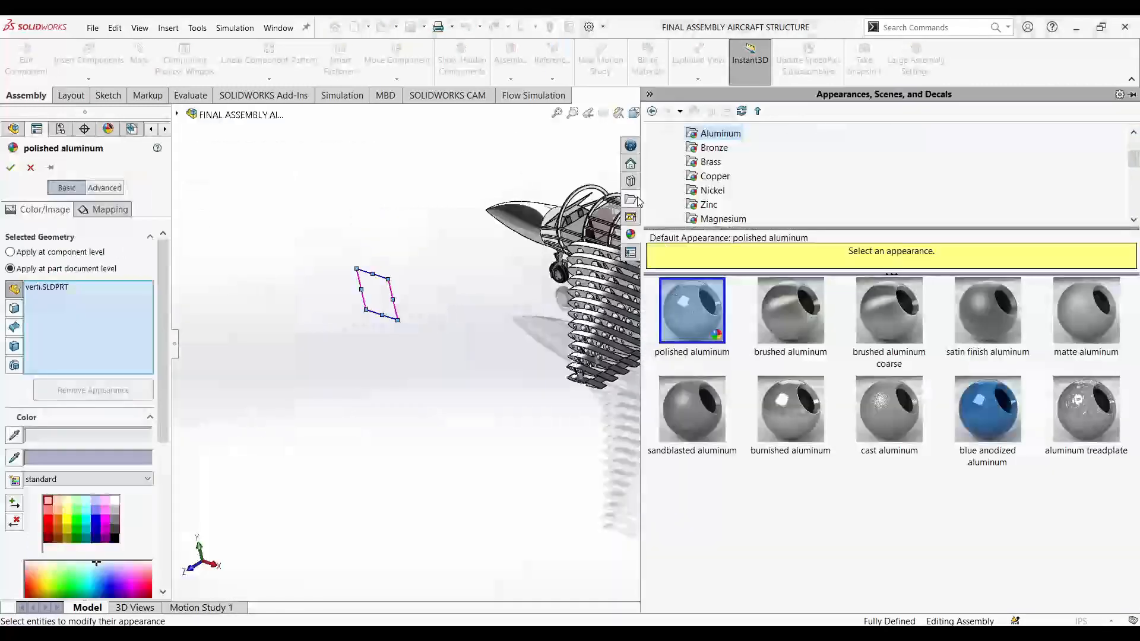
- Try the brushed titanium and polished silver appearances on the vertical tail
scroll(721, 203, "down", 1)
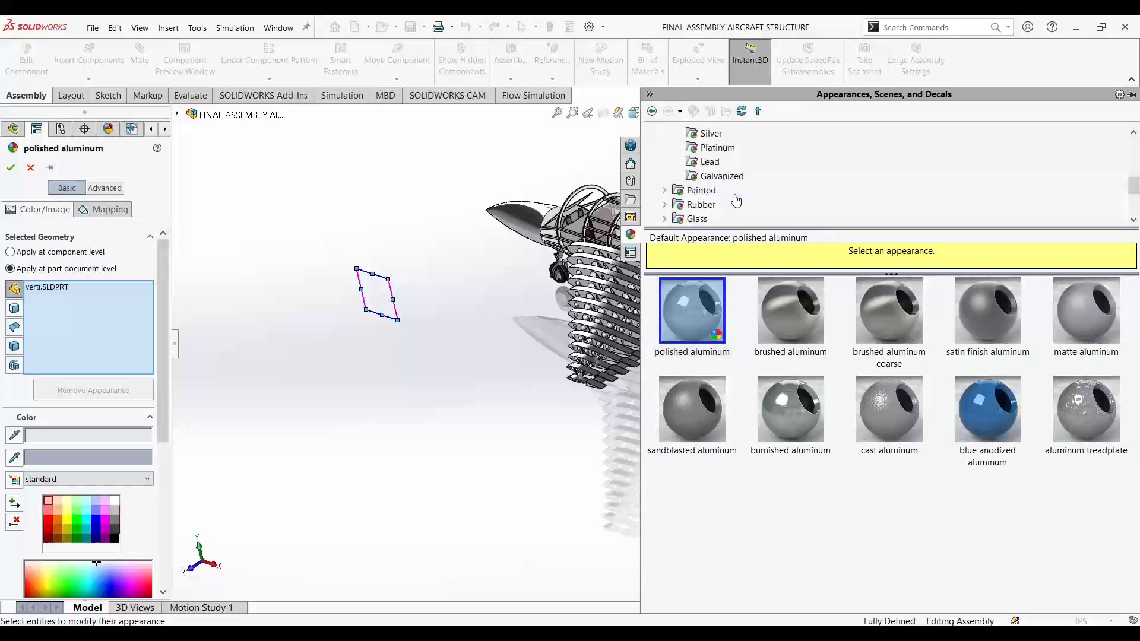
left_click(719, 149)
left_click(690, 326)
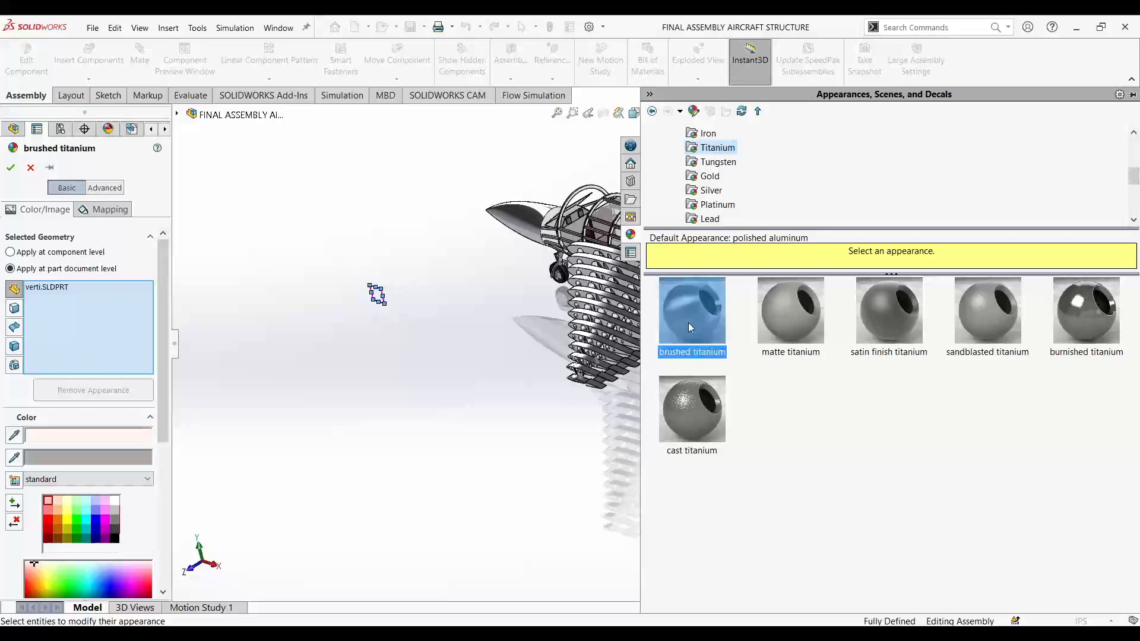
scroll(535, 418, "up", 4)
middle_click_drag(637, 351, 628, 348)
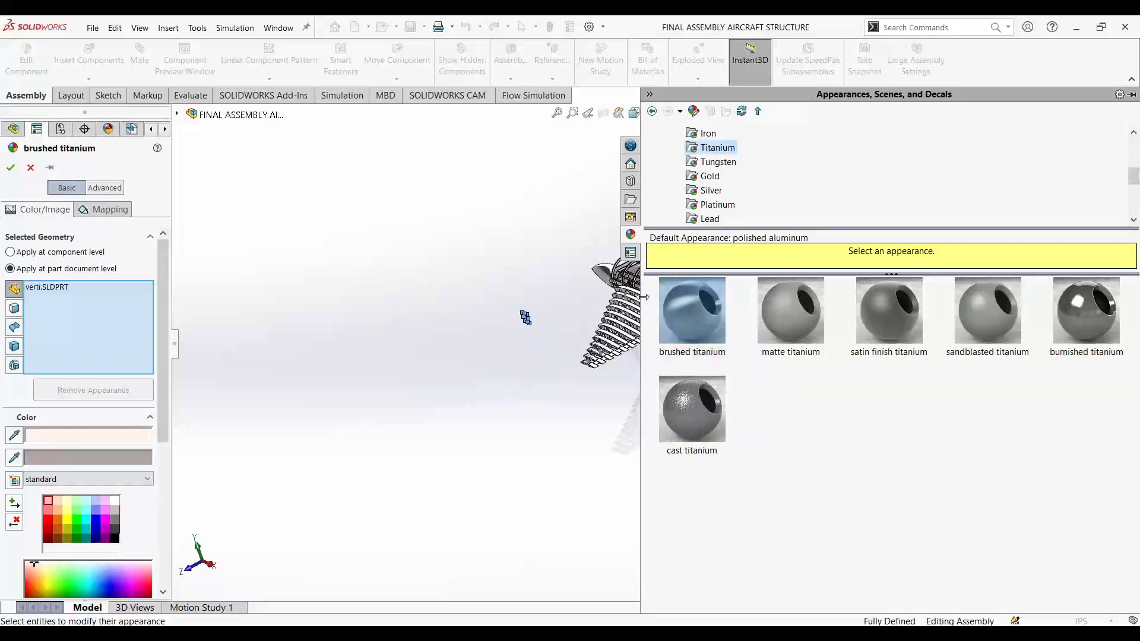
scroll(643, 294, "up", 2)
left_click(650, 94)
scroll(720, 304, "down", 6)
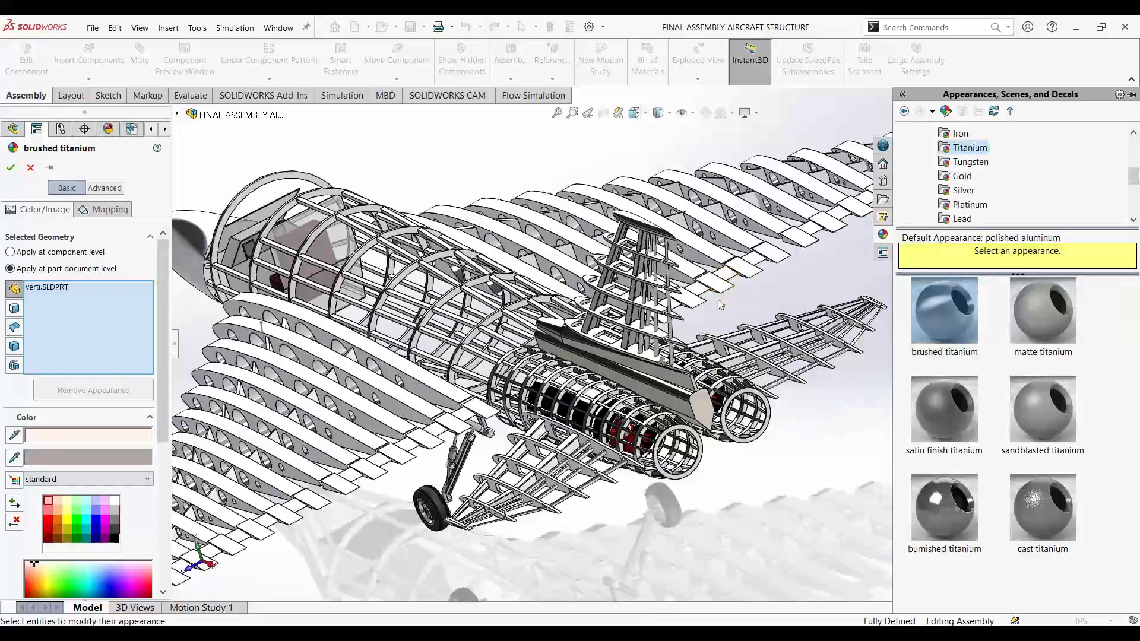
middle_click_drag(737, 473, 719, 458)
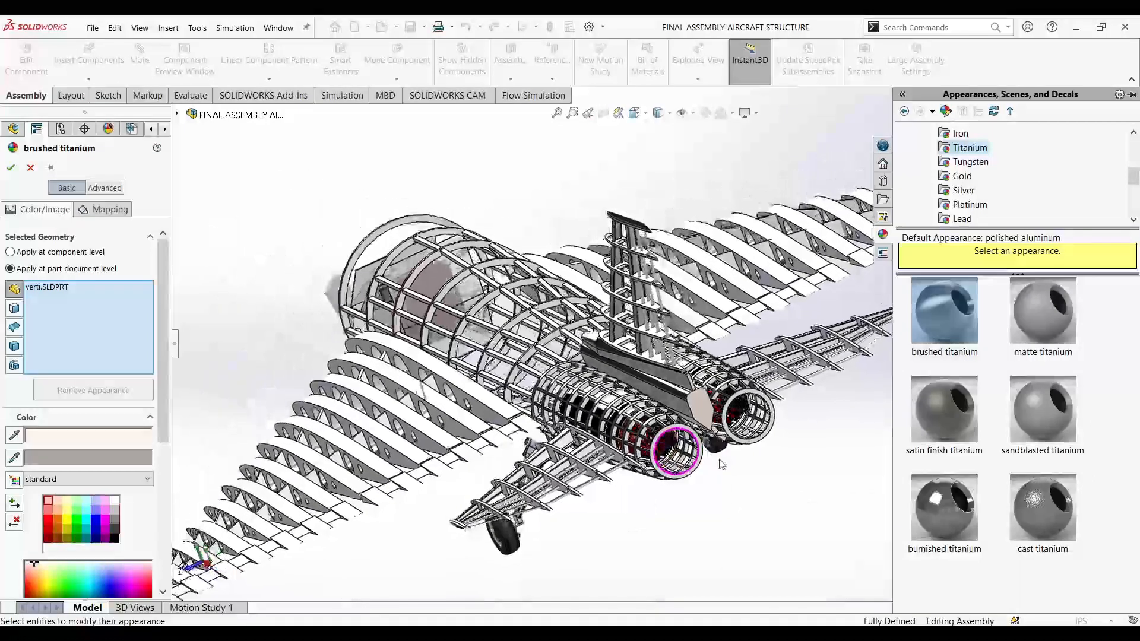
left_click(964, 190)
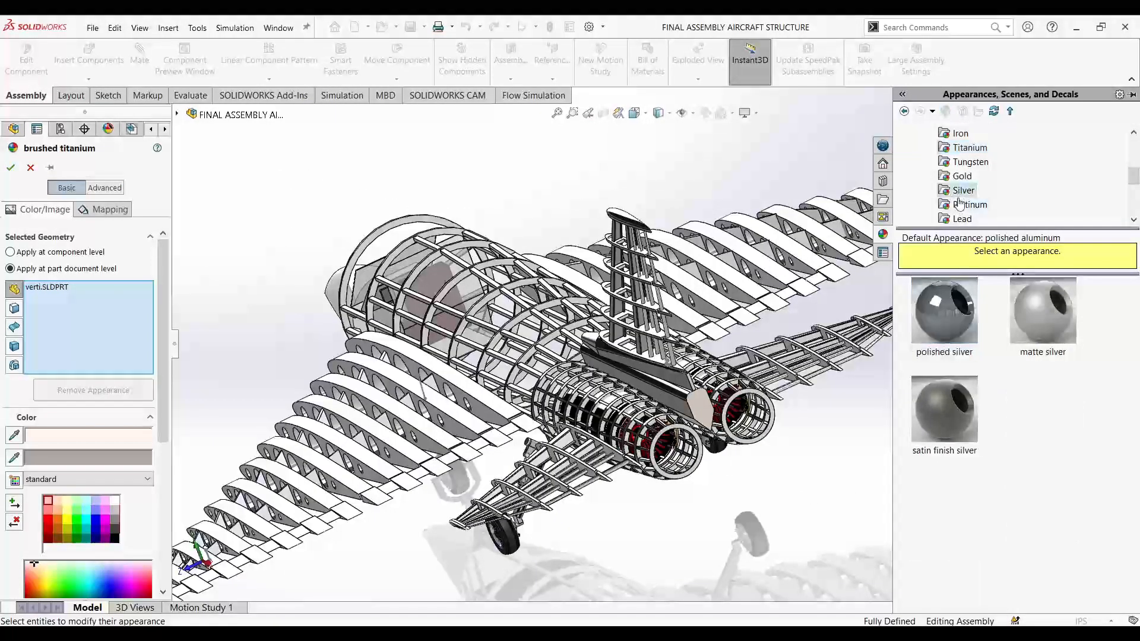
left_click(956, 316)
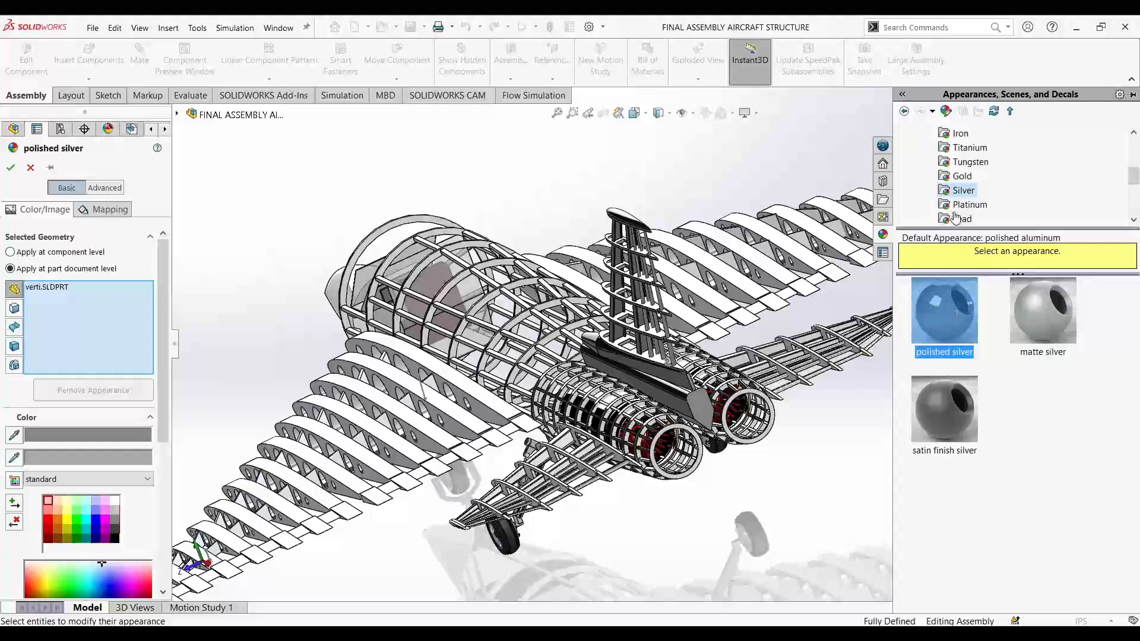
- Apply the polished gold appearance to the vertical tail, check it on the model, and accept it
left_click(962, 176)
left_click(915, 331)
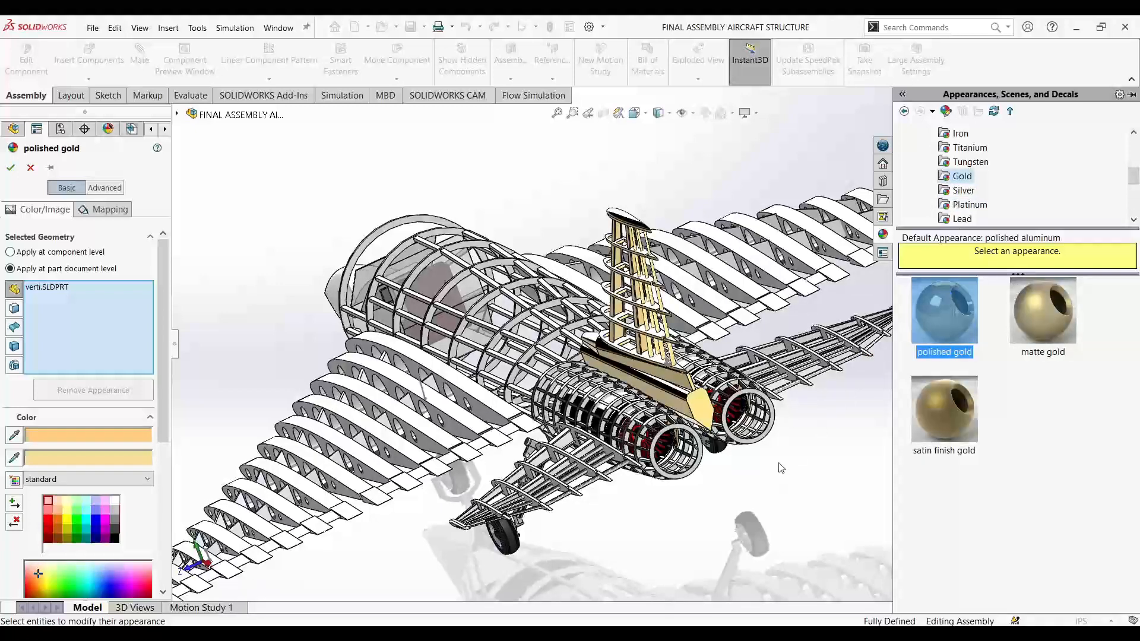
middle_click_drag(781, 469, 808, 453)
scroll(763, 424, "up", 1)
scroll(722, 412, "down", 1)
left_click(575, 456)
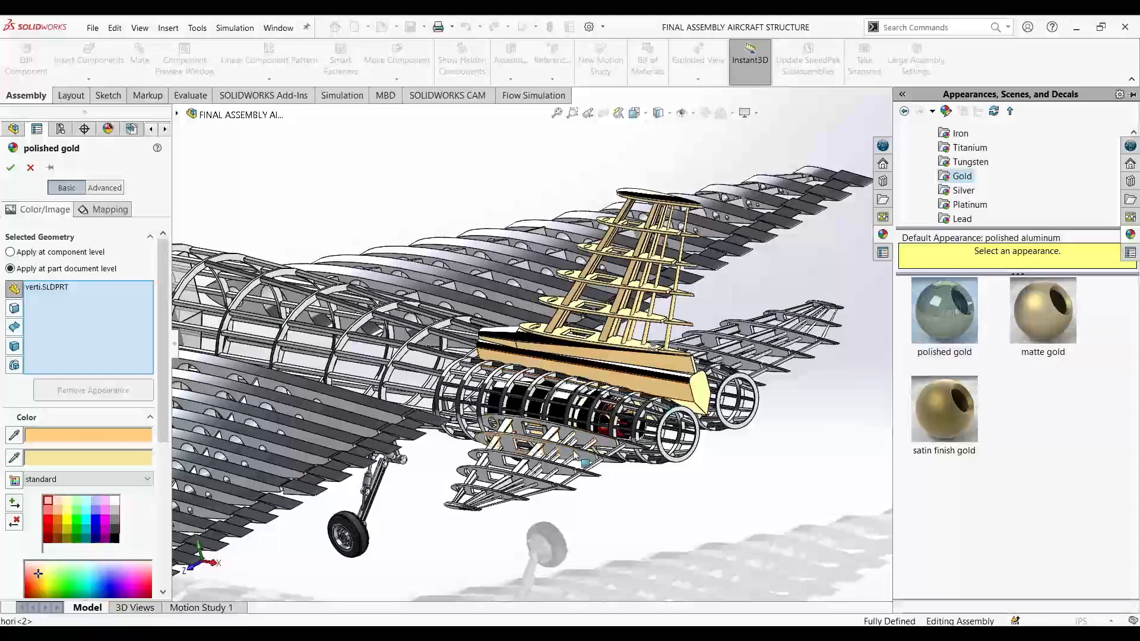
left_click(15, 172)
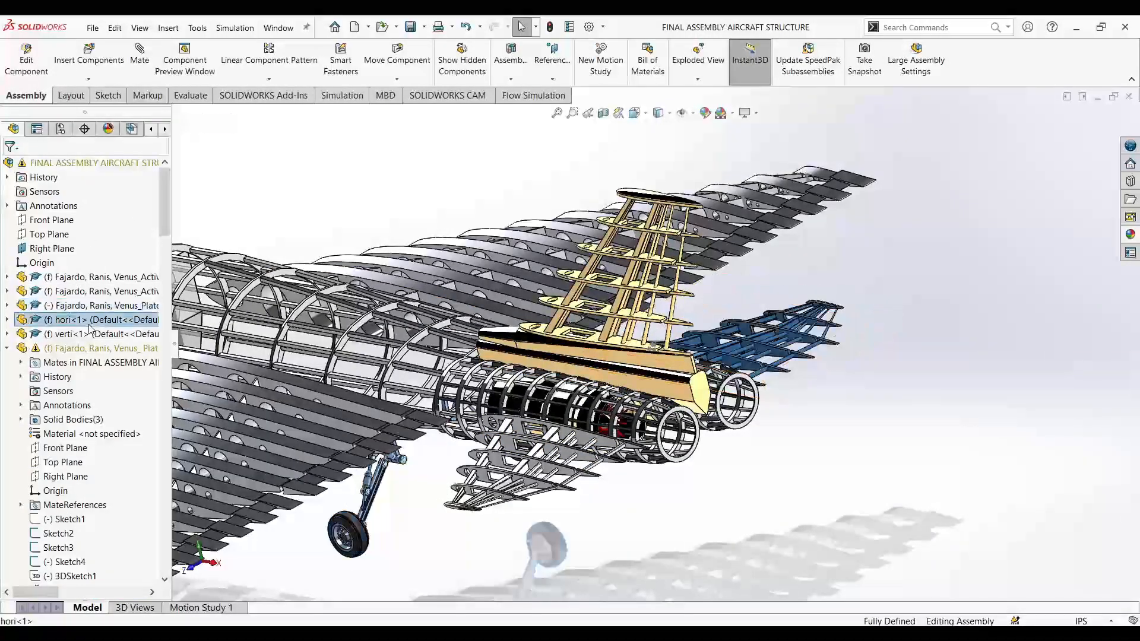
- Apply the polished gold appearance to the horizontal tail hori at part document level and accept it
left_click(148, 250)
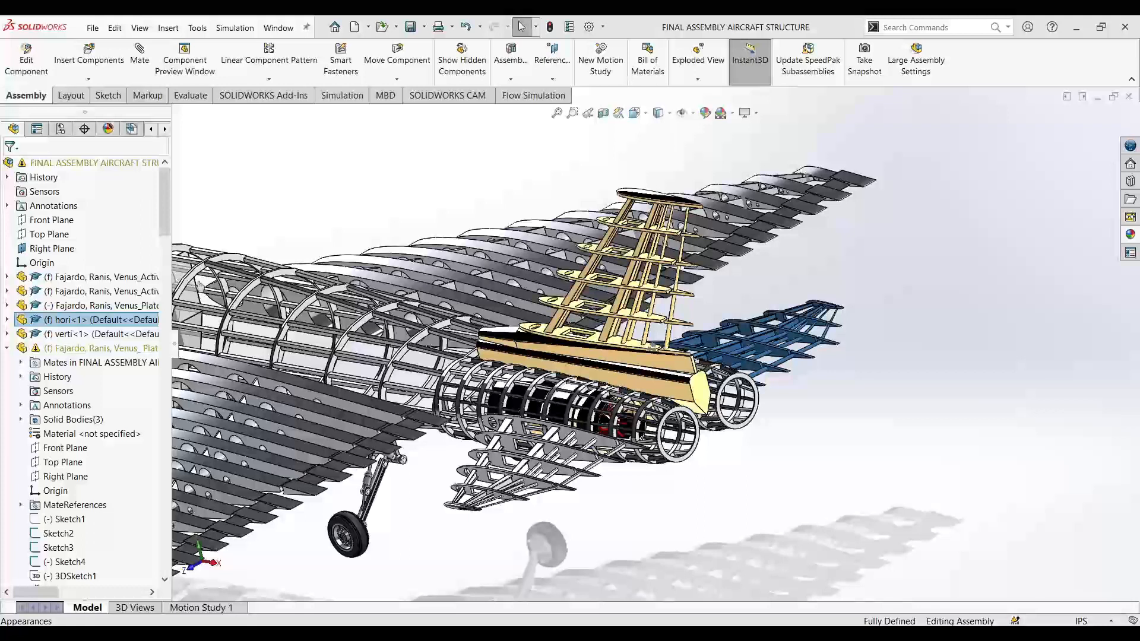
left_click(198, 284)
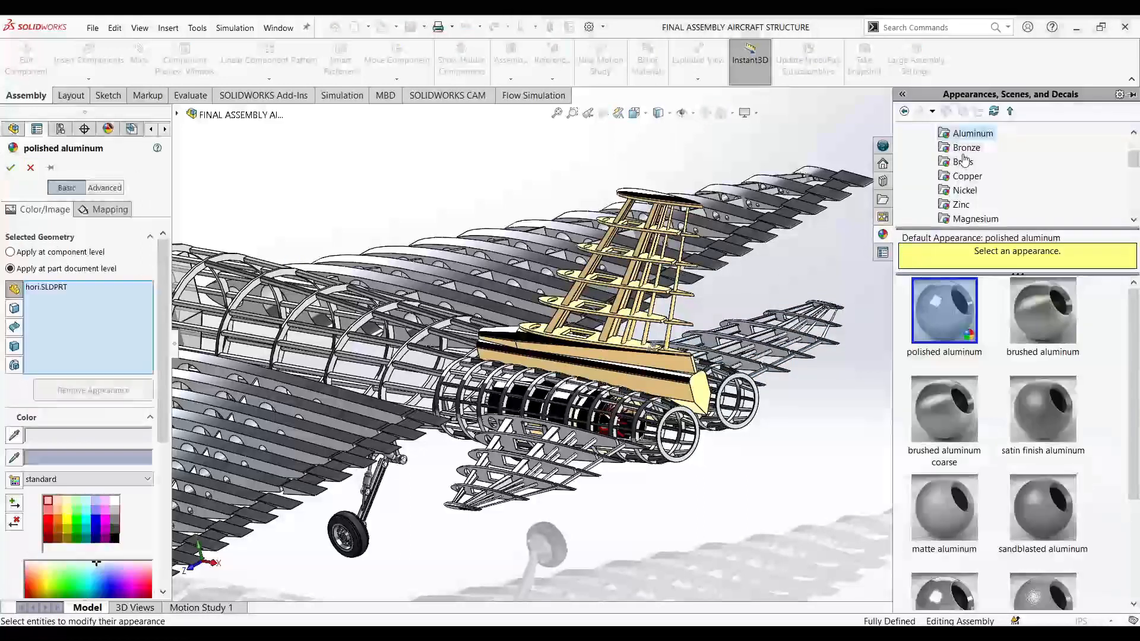
scroll(963, 160, "up", 2)
left_click(957, 146)
scroll(963, 172, "down", 4)
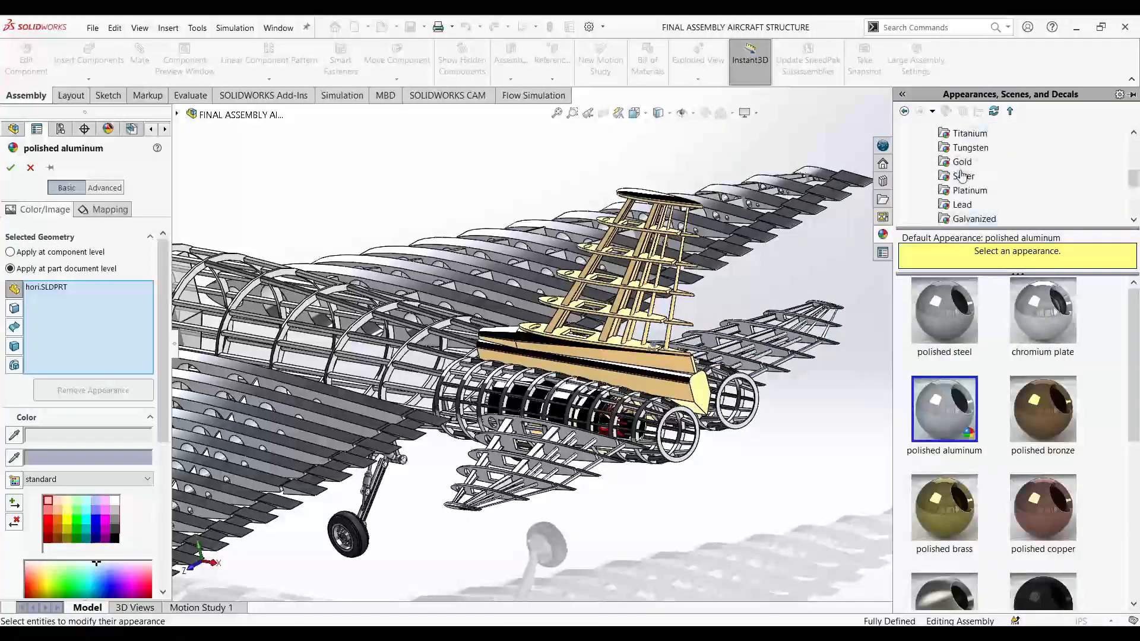
left_click(962, 162)
left_click(954, 309)
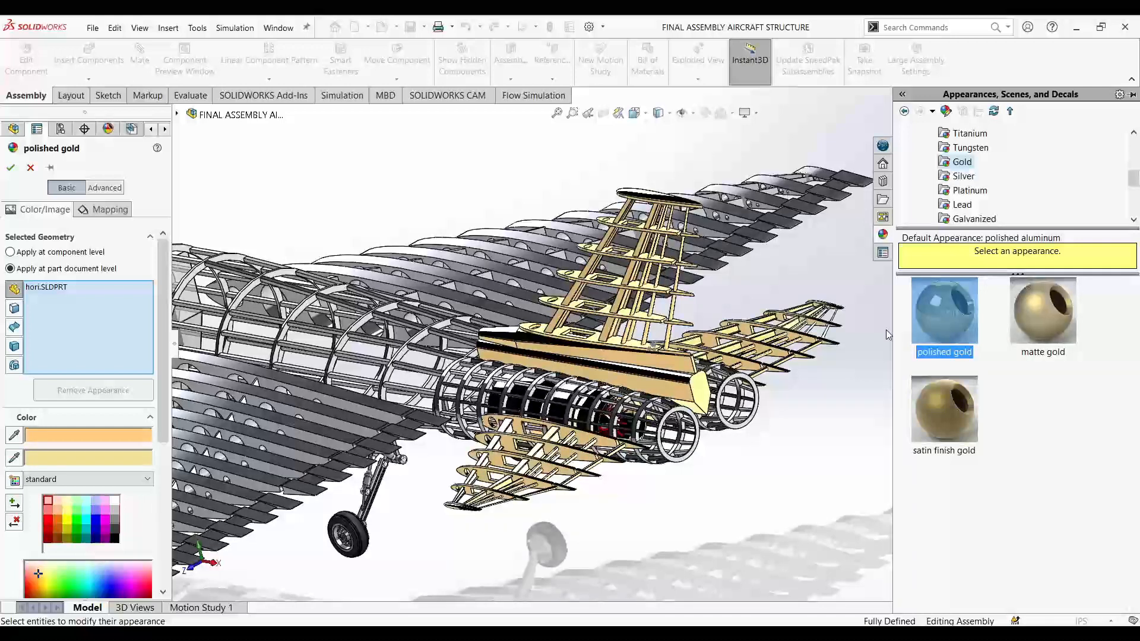
left_click(11, 168)
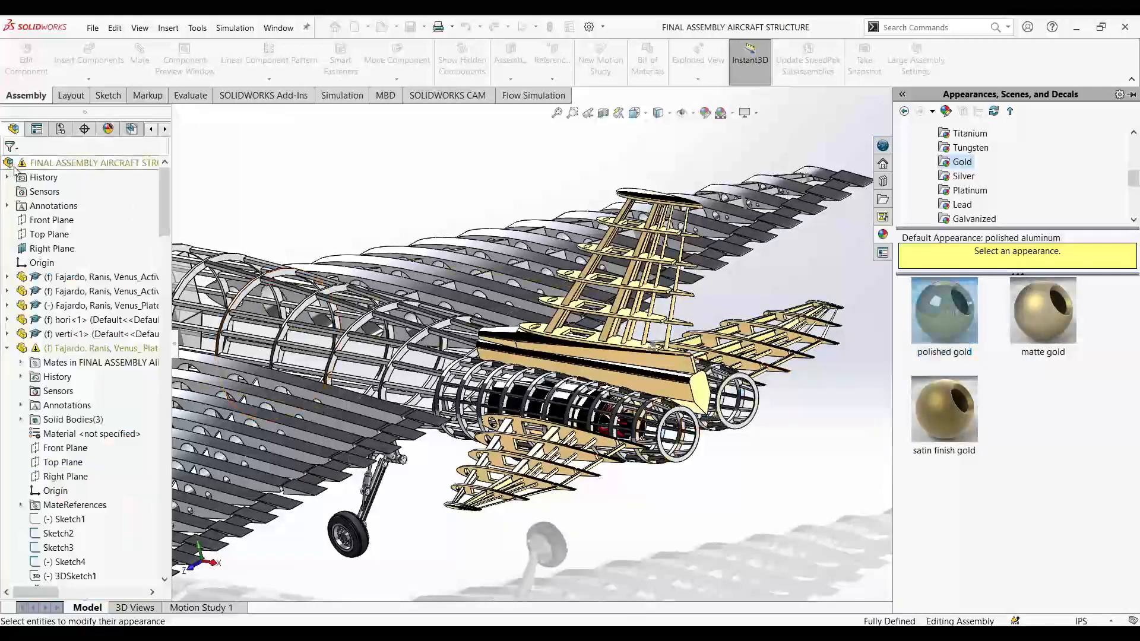
- Apply the polished gold appearance to the engine cowling at part document level and accept it
left_click(549, 401)
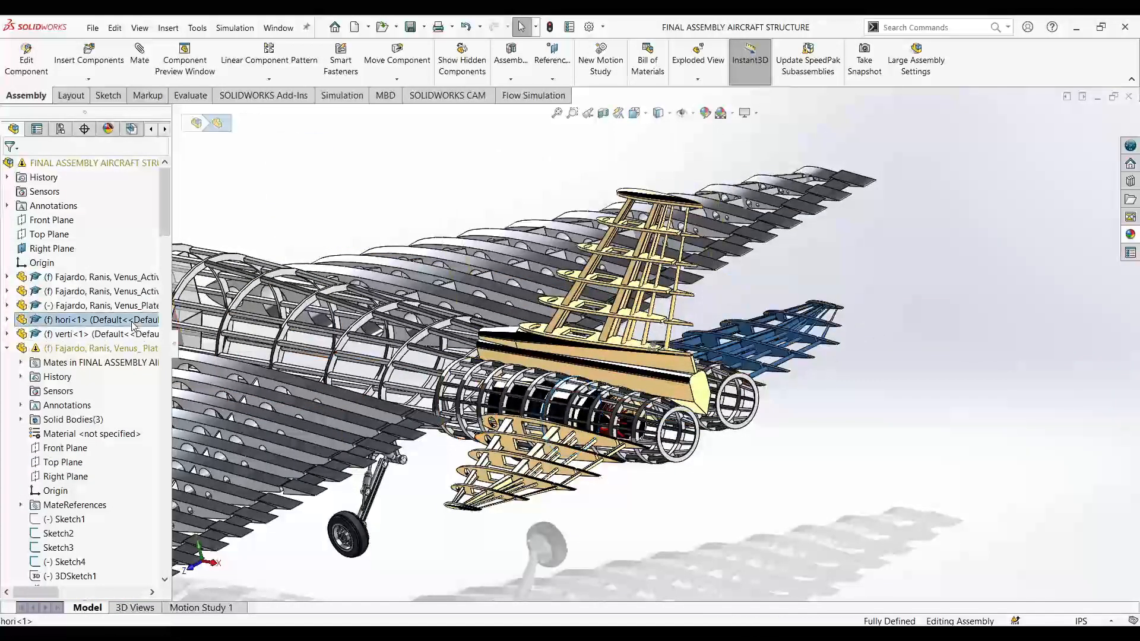
left_click(82, 295)
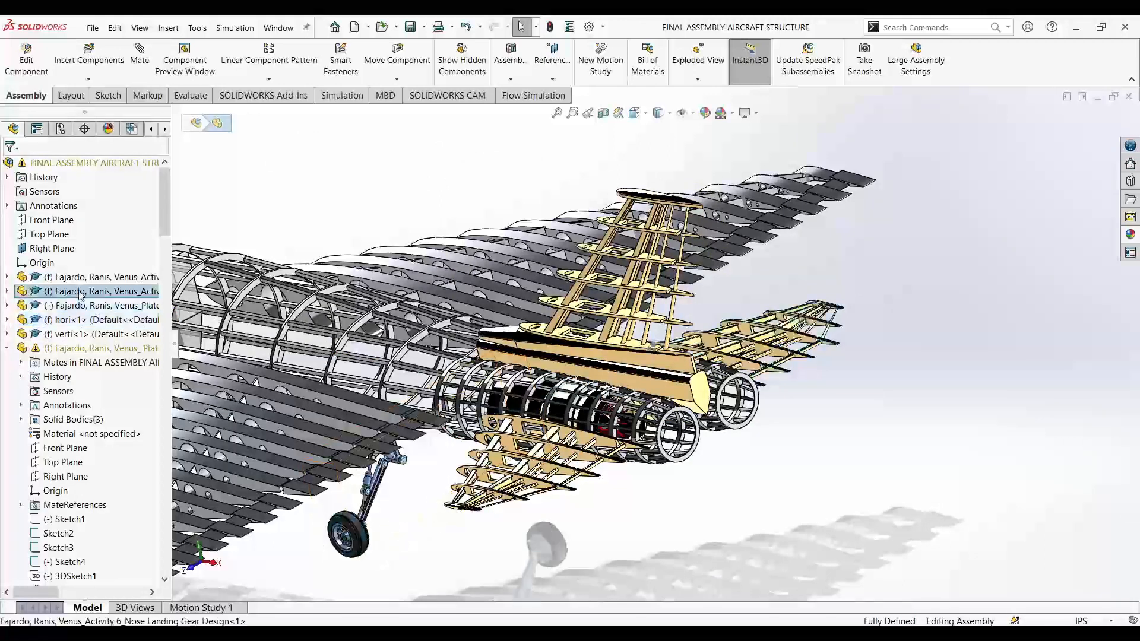
left_click(97, 321)
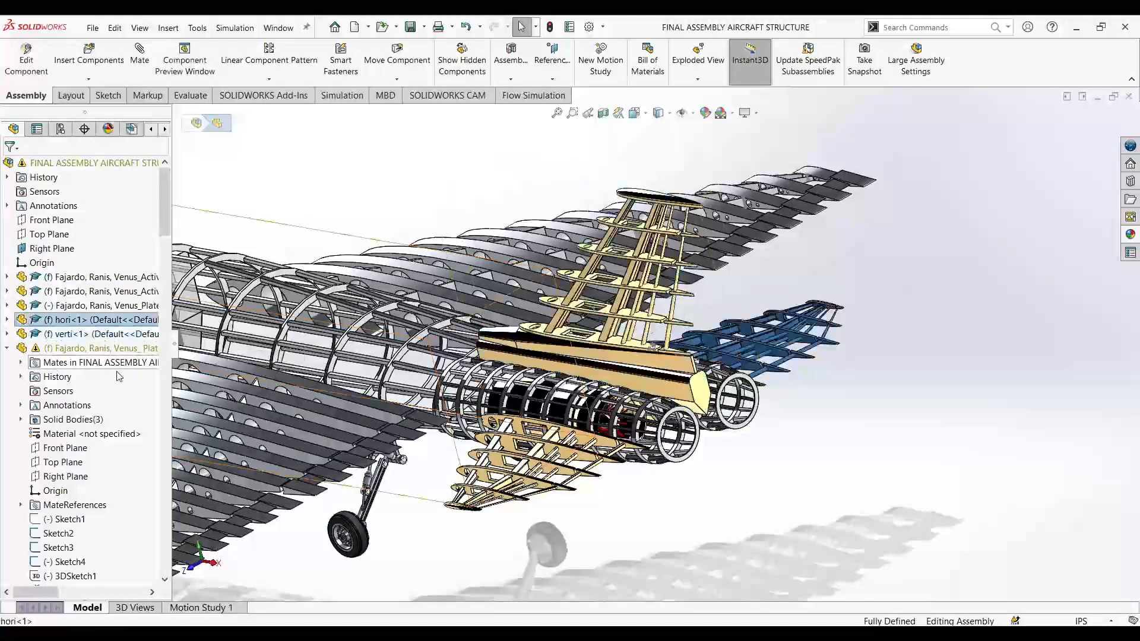
scroll(101, 357, "down", 20)
left_click(107, 479)
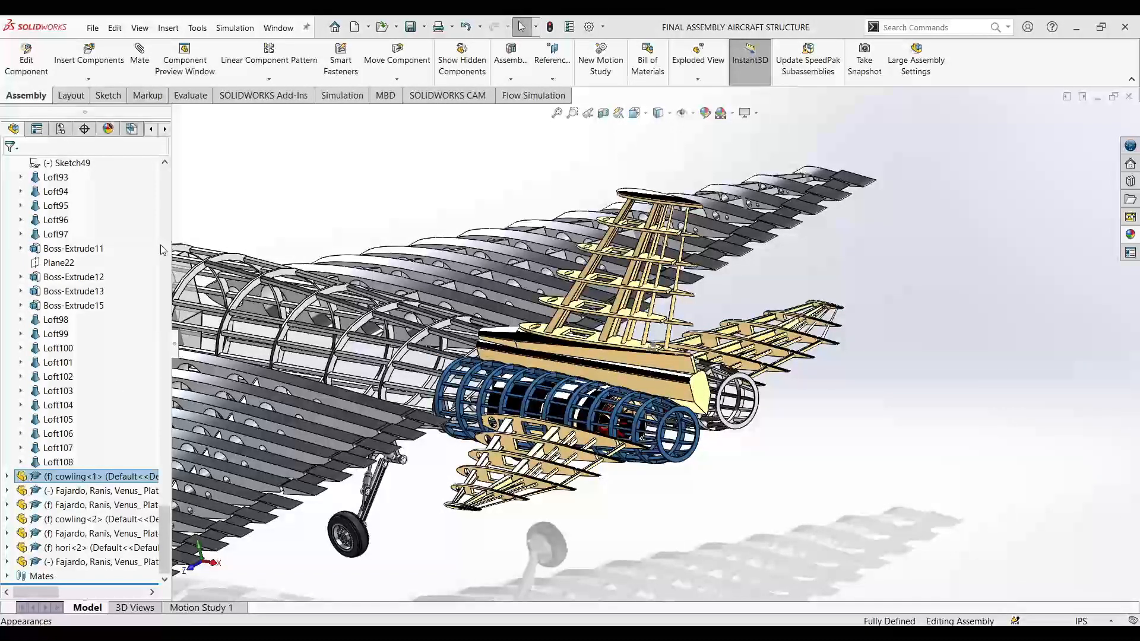
left_click(211, 285)
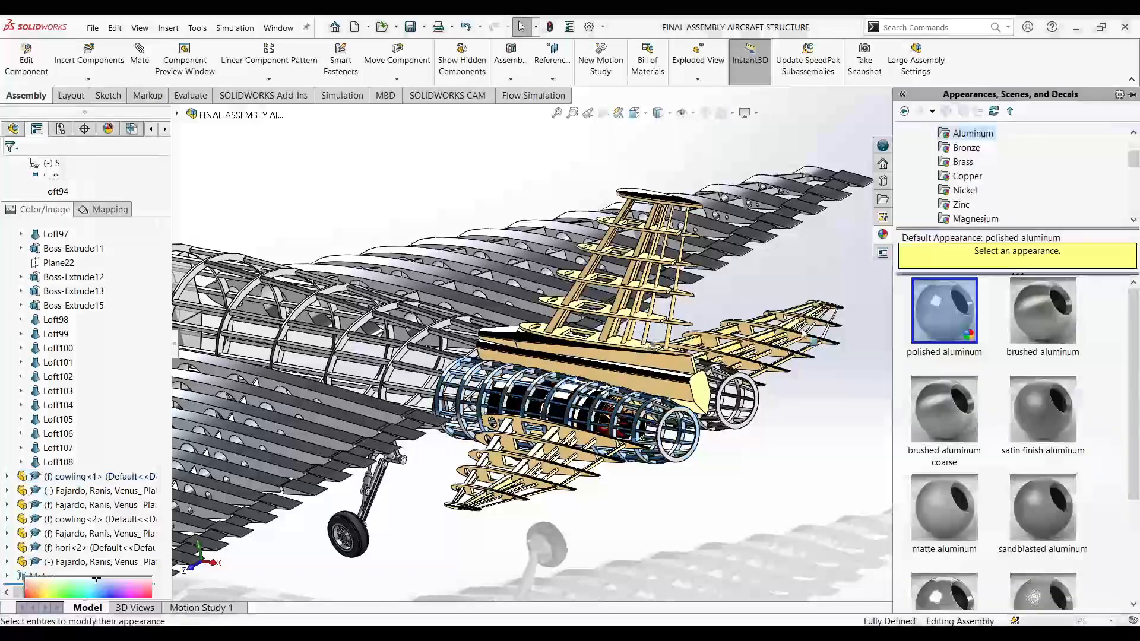
left_click(961, 162)
left_click(945, 315)
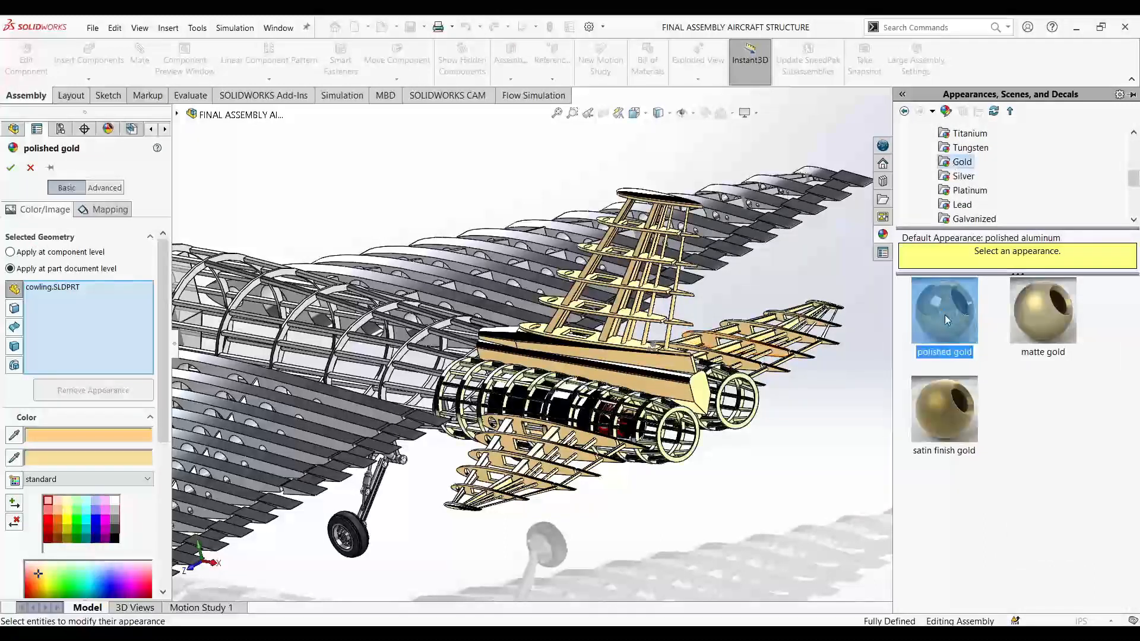
left_click(10, 167)
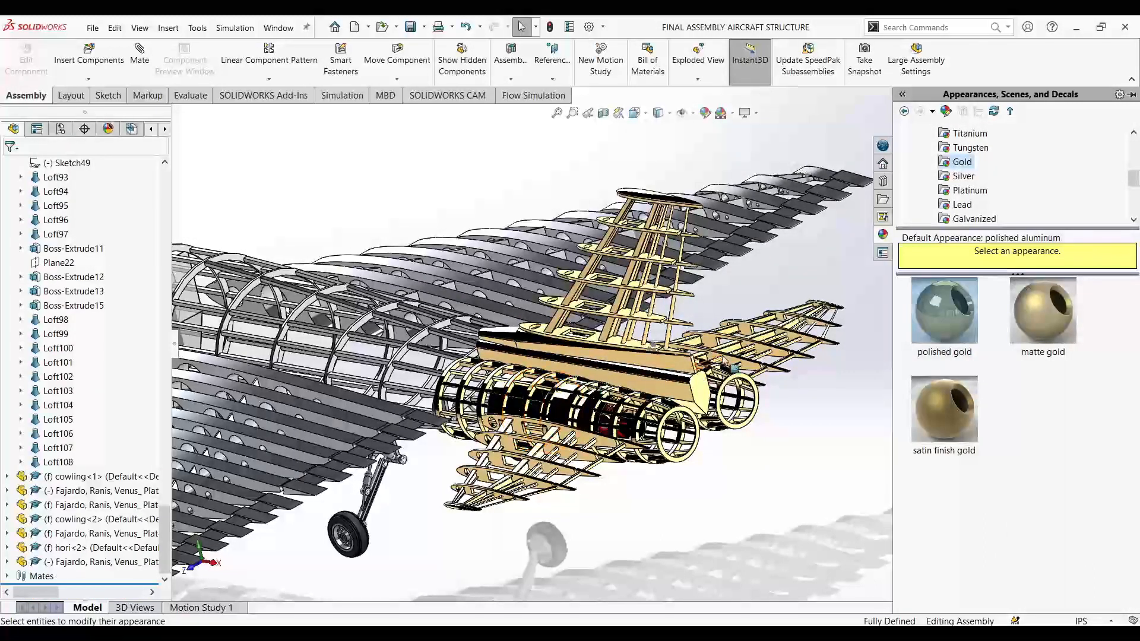
- Apply the polished gold appearance to the wing part, Plate 7 - Copy, at part document level and accept it
left_click(107, 490)
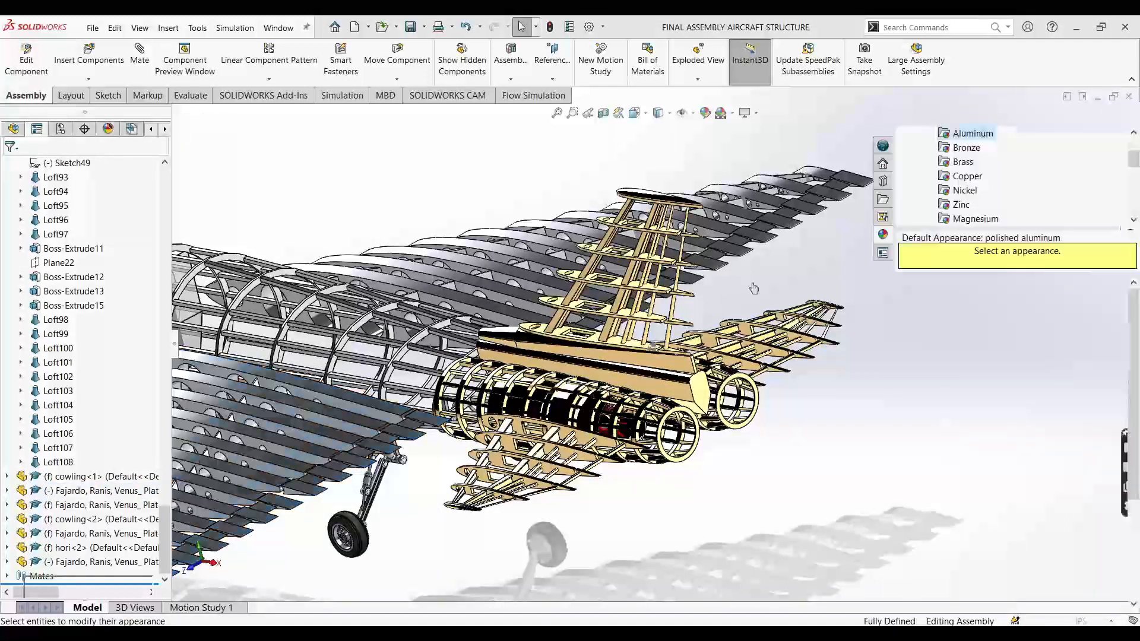
scroll(956, 153, "up", 2)
left_click(960, 163)
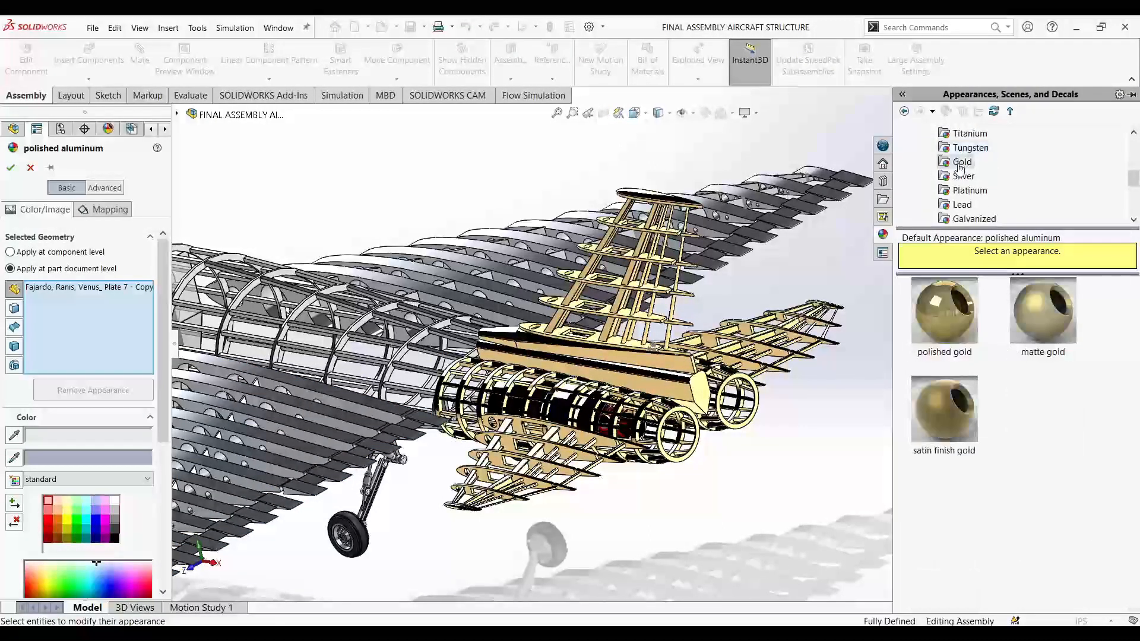
scroll(522, 323, "up", 2)
scroll(306, 339, "down", 3)
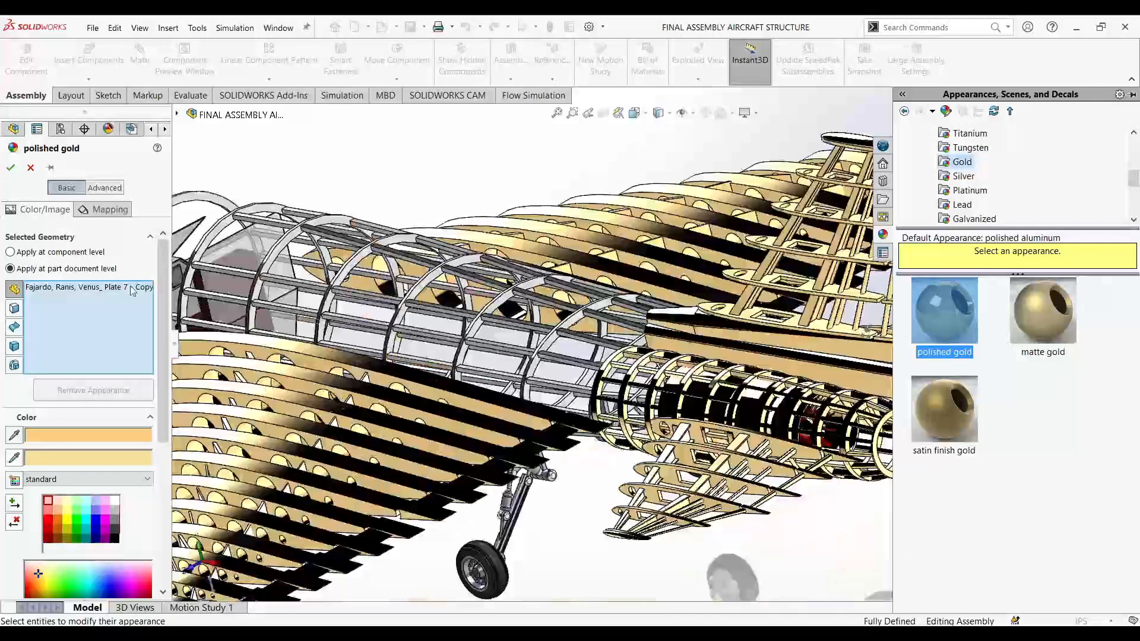
left_click(10, 168)
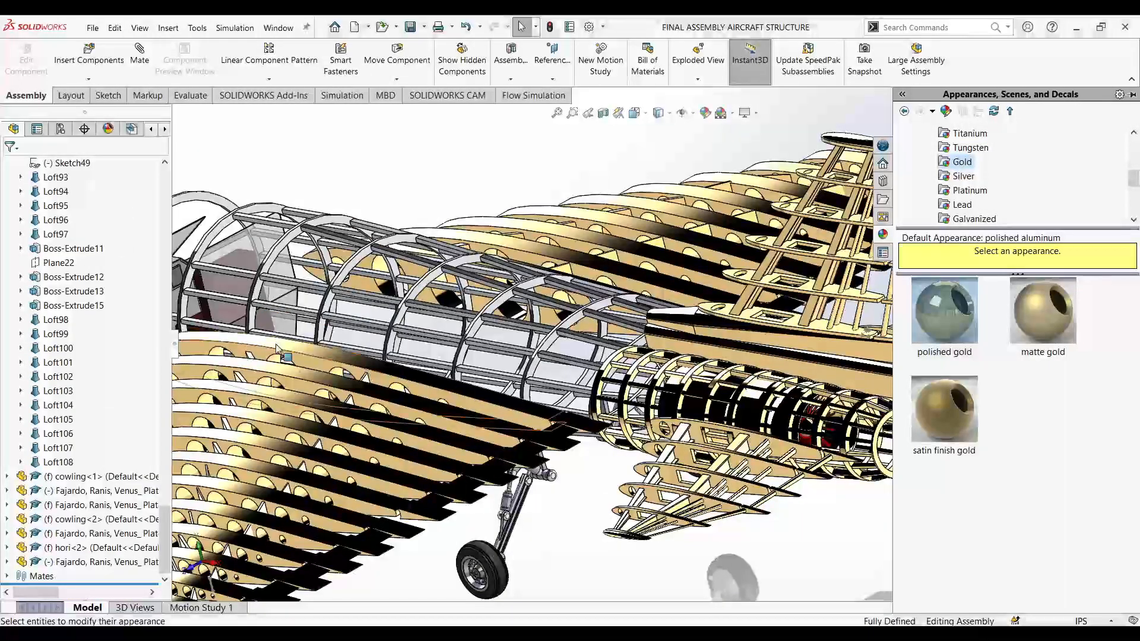
- Examine the remaining engine, cowling, tail and wing components, widening the feature tree to read their full names
left_click(100, 508)
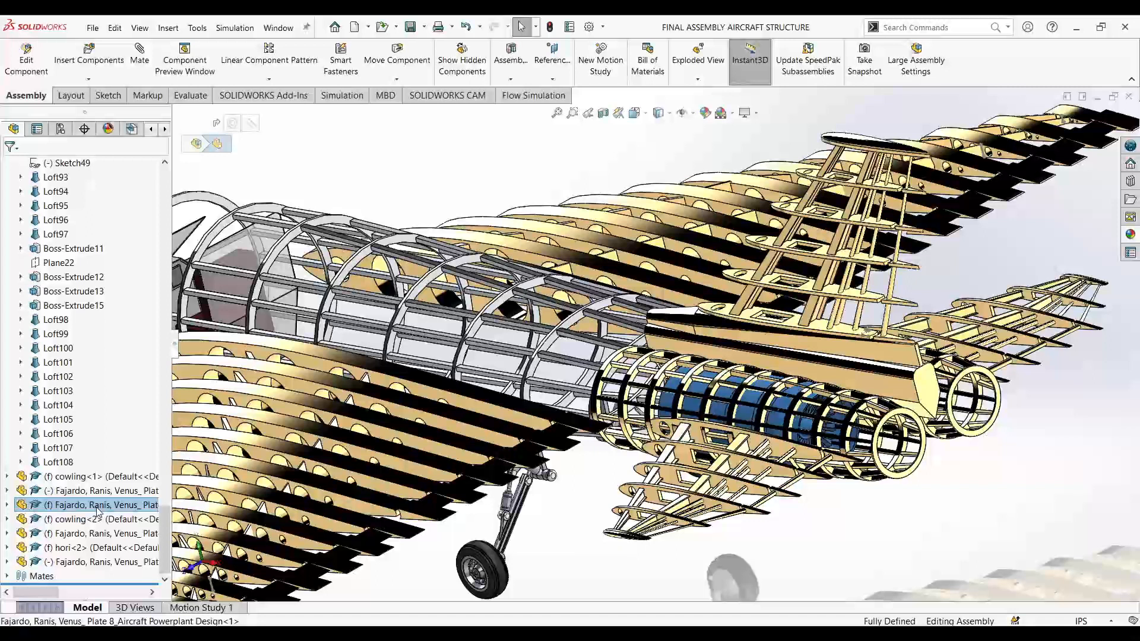
left_click(97, 520)
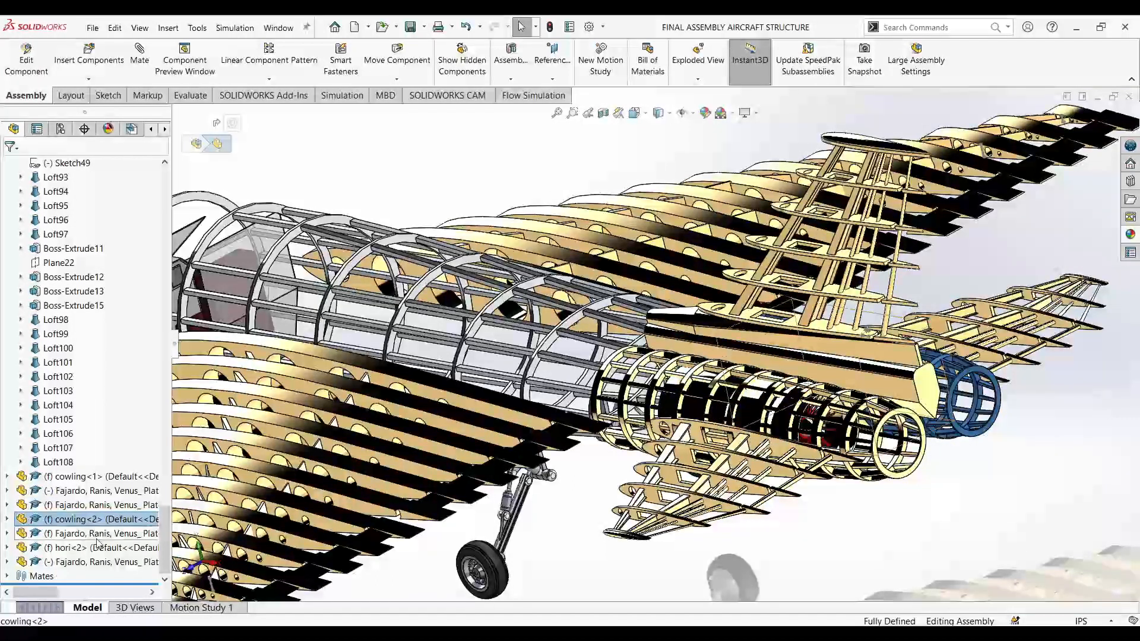
left_click(98, 534)
key("f")
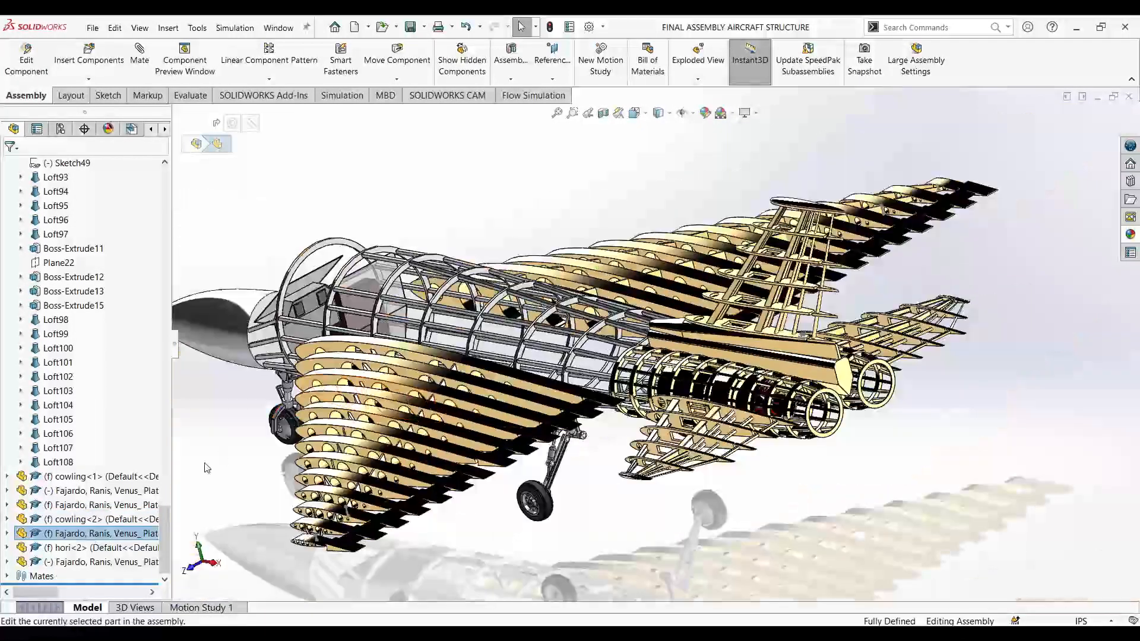
left_click(83, 521)
left_click(94, 533)
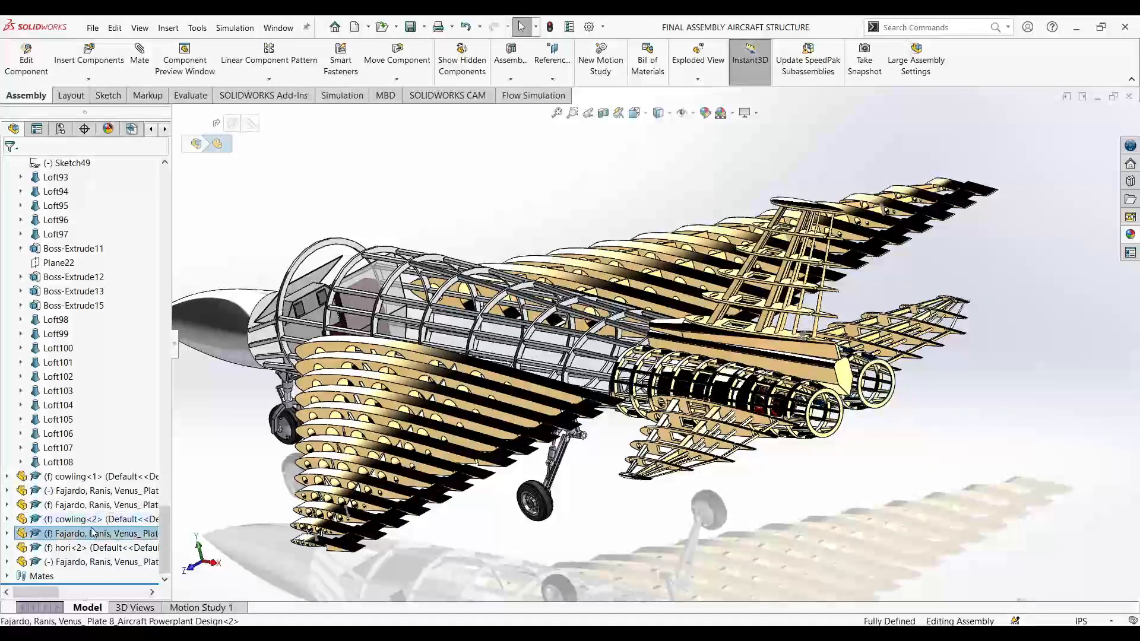
middle_click_drag(449, 514, 442, 555)
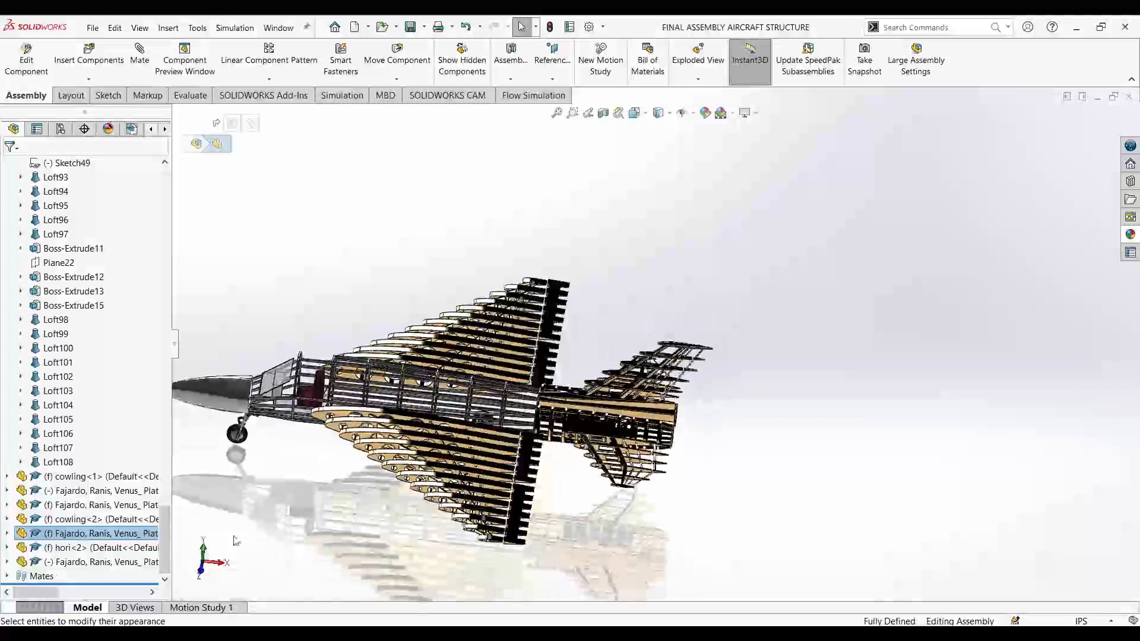
left_click_drag(173, 345, 275, 355)
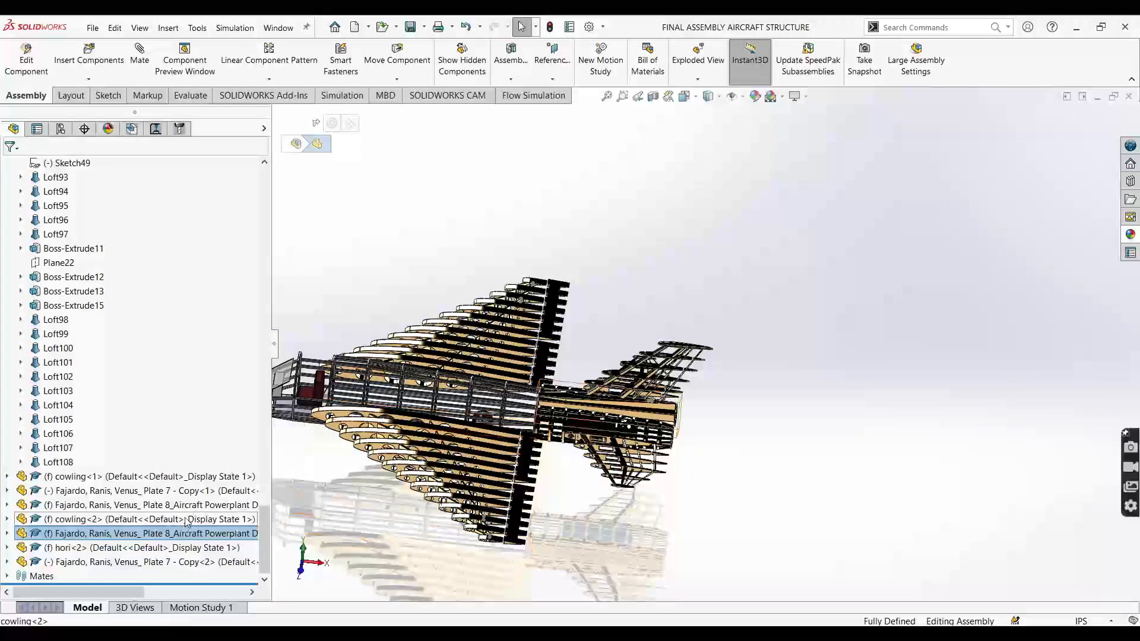
left_click(155, 547)
left_click(140, 562)
left_click(344, 479)
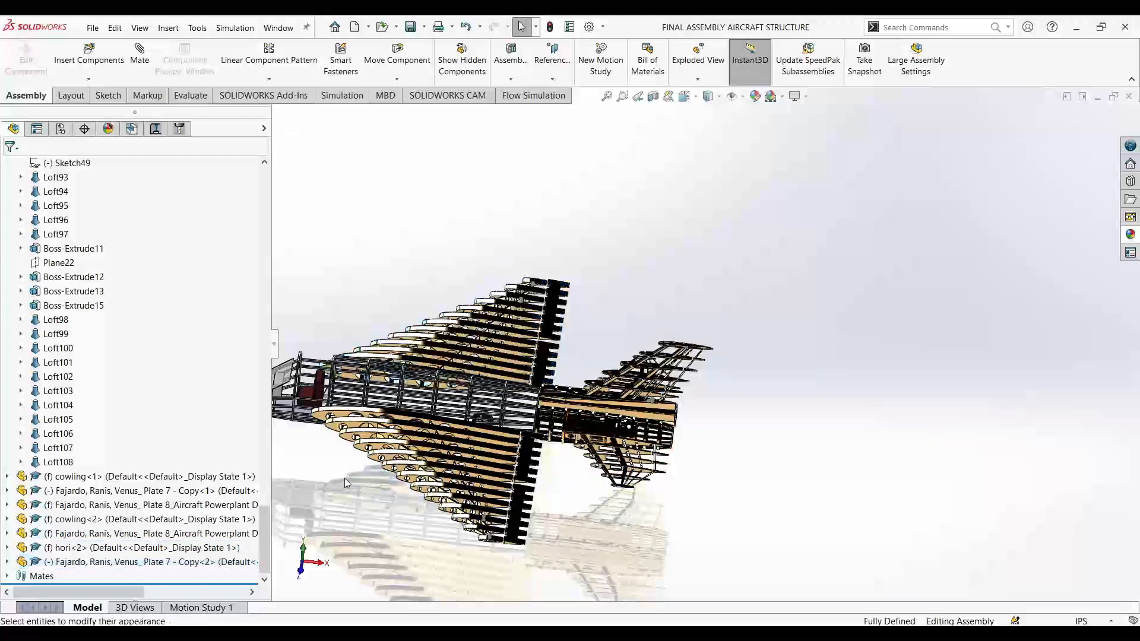
- Apply the polished gold appearance to the Plate 9 fuselage part at part document level and accept it
scroll(222, 546, "up", 20)
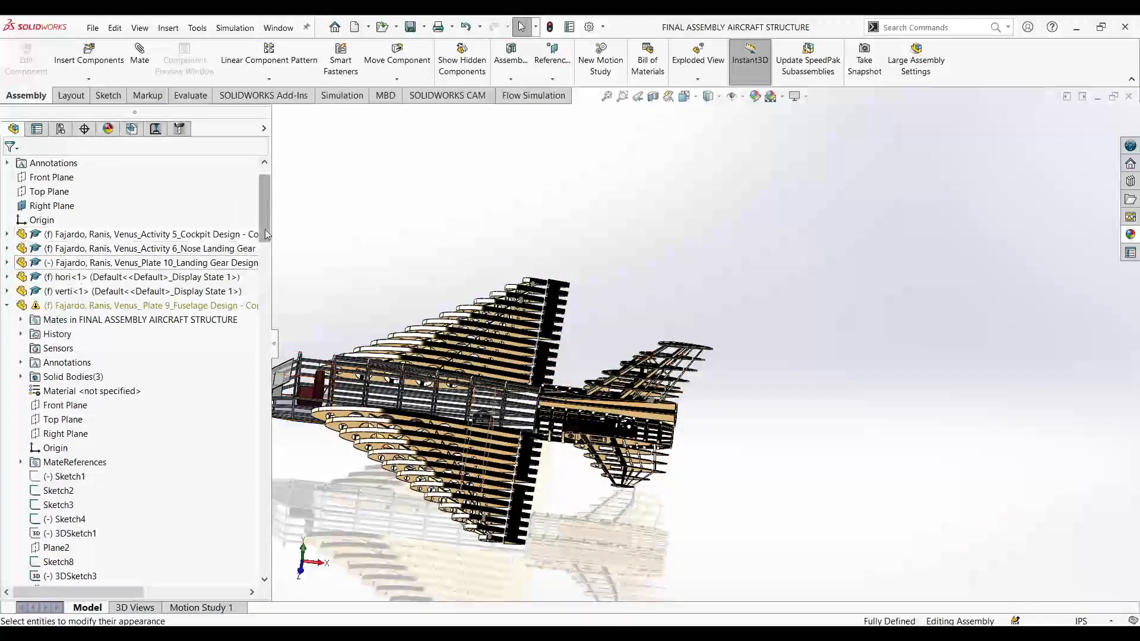
left_click_drag(265, 227, 265, 559)
left_click_drag(267, 372, 370, 371)
scroll(289, 492, "up", 4)
scroll(289, 491, "up", 20)
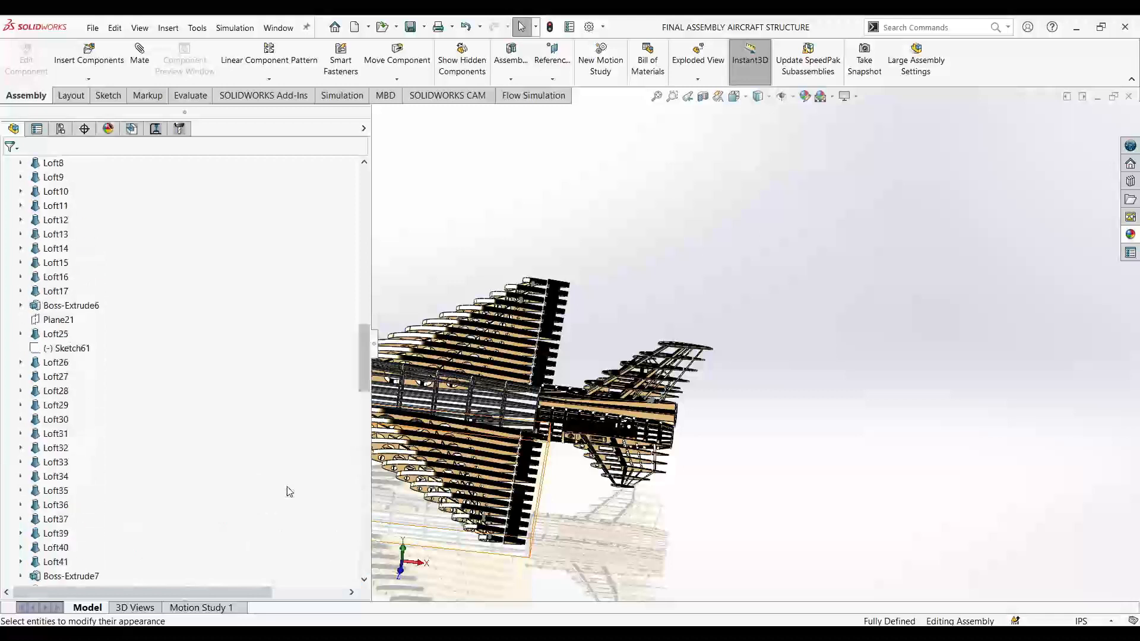
left_click(168, 348)
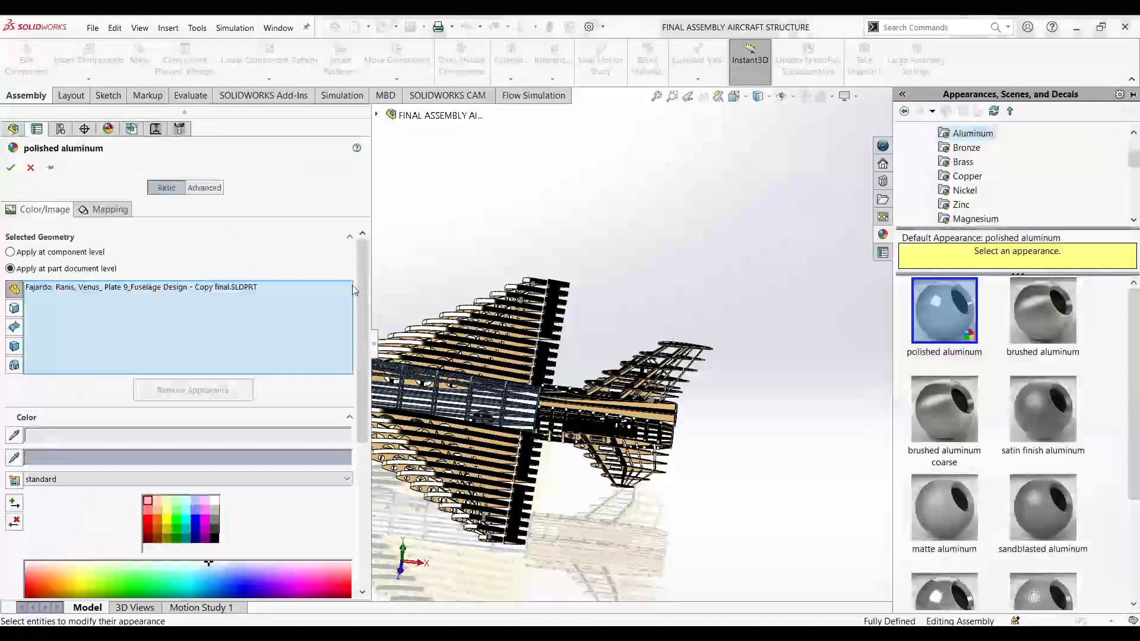
scroll(942, 195, "down", 4)
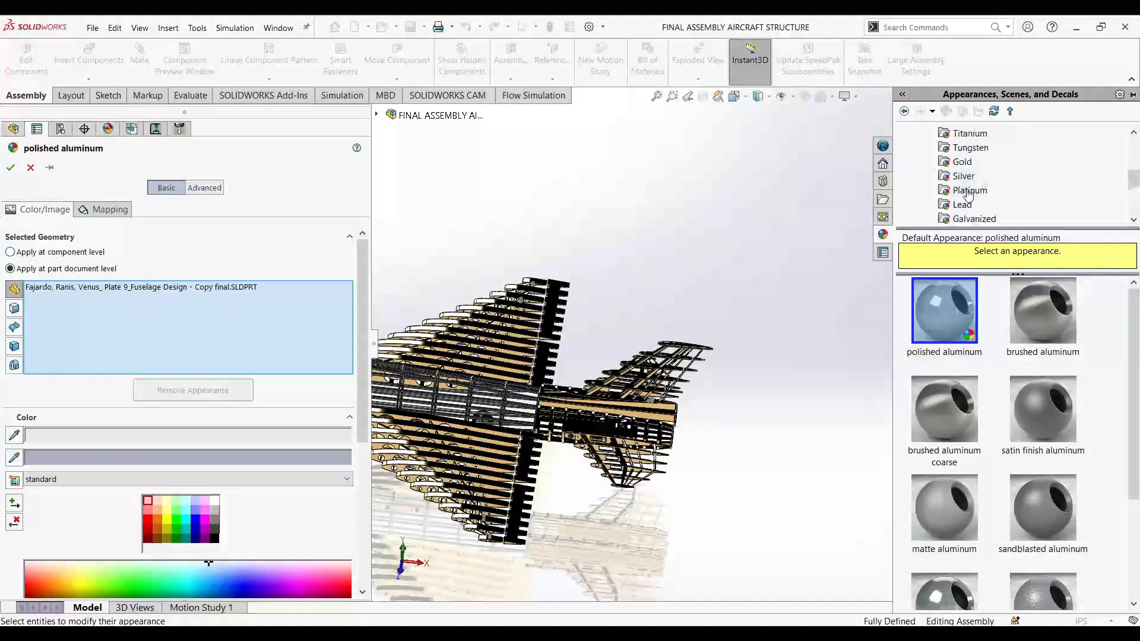
left_click(962, 163)
left_click(945, 296)
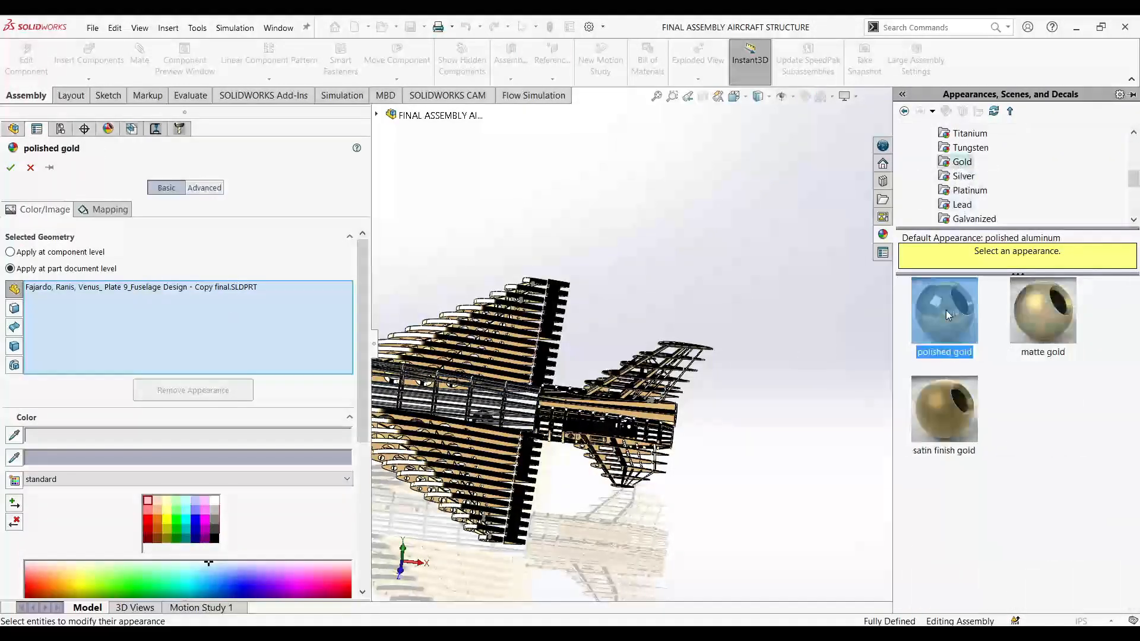
left_click(10, 170)
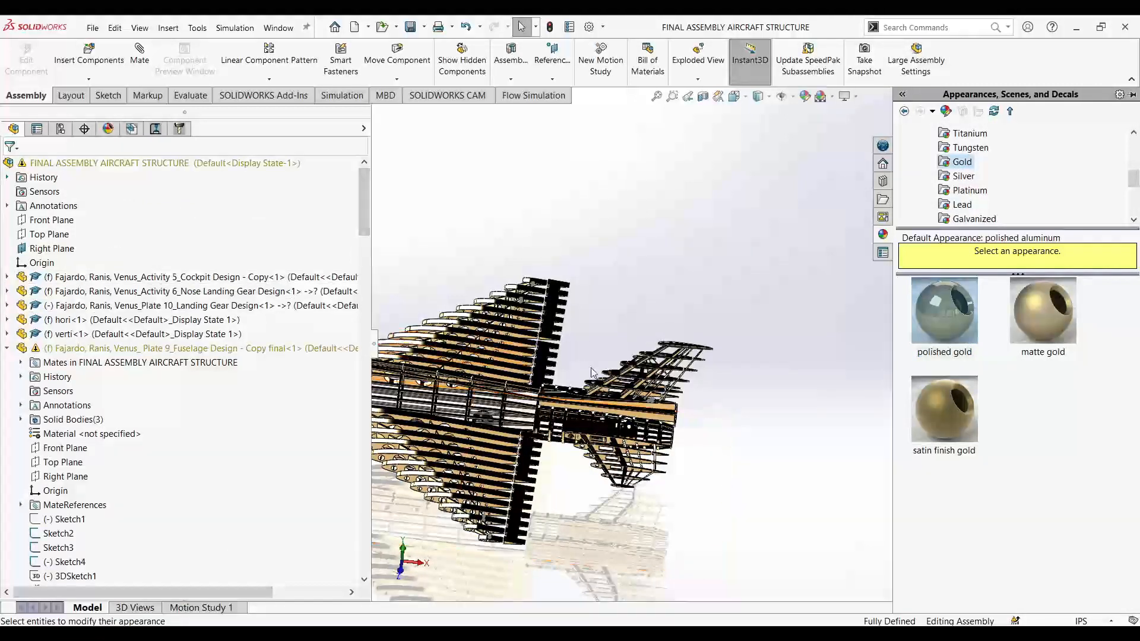
- Examine the fuselage, nose and cockpit of the aircraft up close from several angles
middle_click_drag(517, 296, 649, 264)
middle_click_drag(553, 449, 550, 381)
scroll(550, 382, "down", 4)
scroll(552, 381, "down", 3)
scroll(583, 376, "up", 9)
scroll(813, 358, "down", 3)
middle_click_drag(682, 463, 696, 479)
scroll(638, 374, "down", 6)
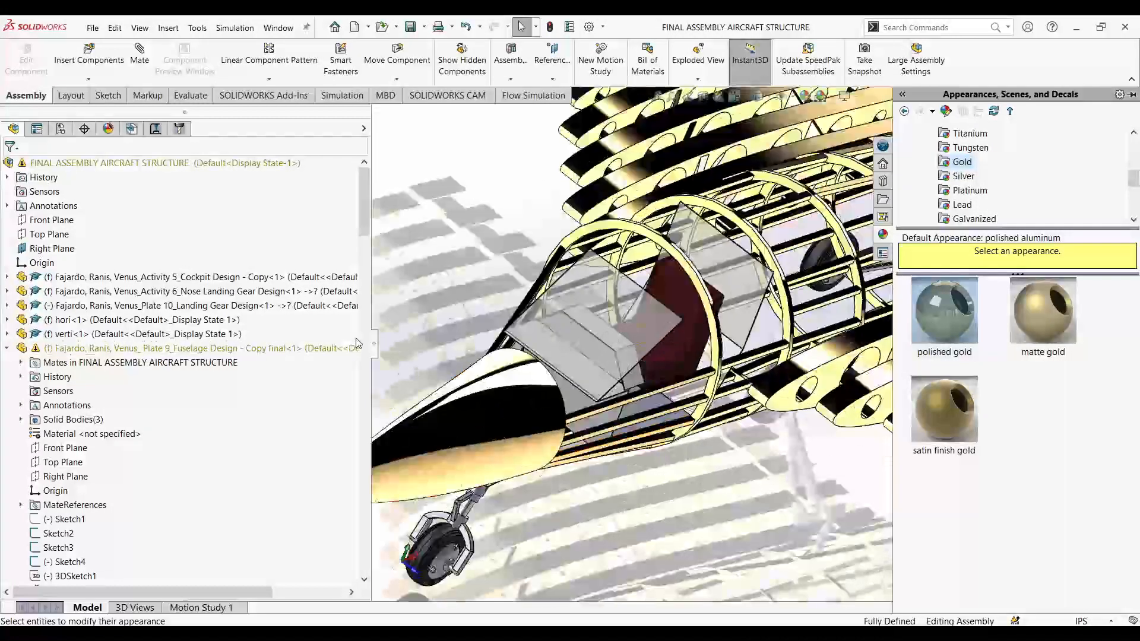
- Hide the feature tree and examine the aircraft and its landing gear in the left and right standard views
left_click(374, 344)
key("ctrl+3")
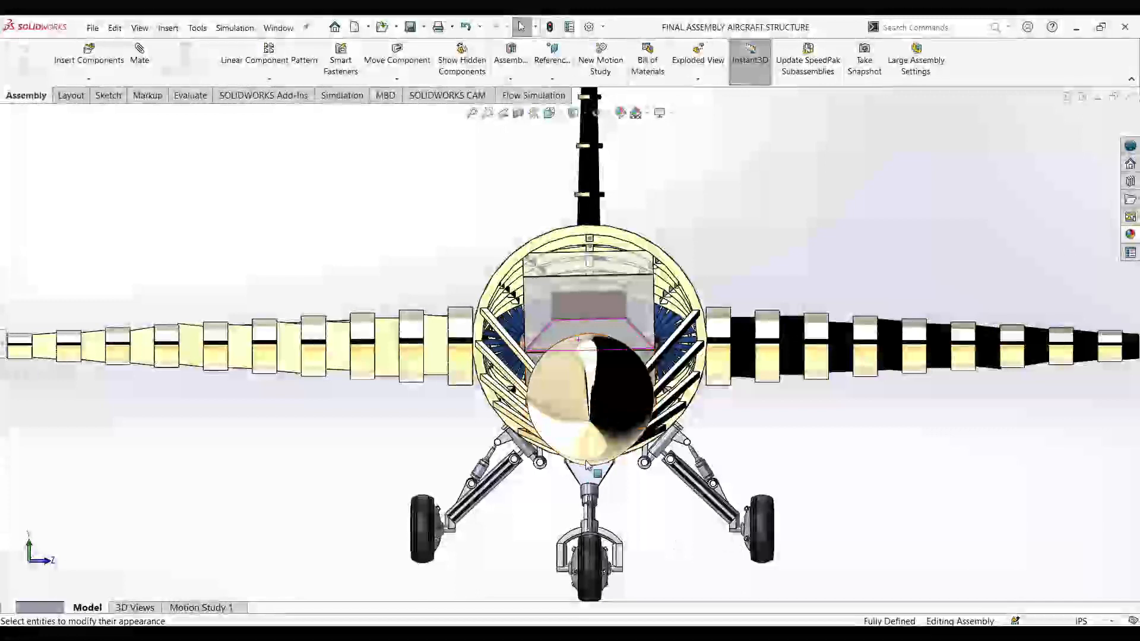
scroll(589, 523, "down", 2)
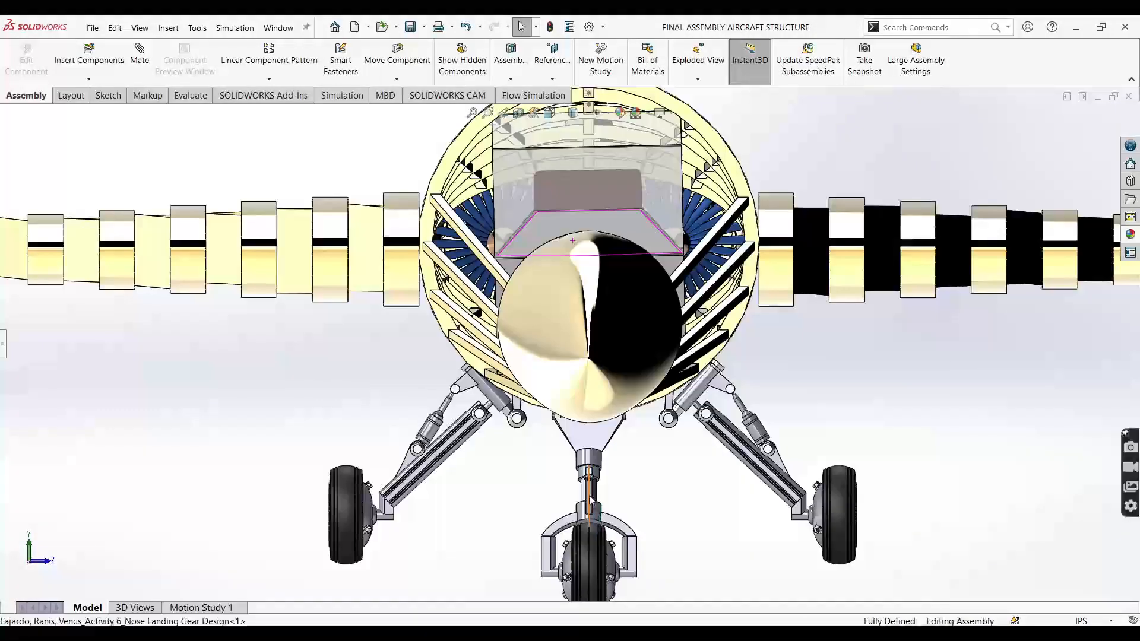
scroll(527, 491, "up", 7)
middle_click_drag(634, 526, 574, 512)
key("ctrl+4")
- Show the whole aircraft assembly in the isometric view and enlarge it in the graphics area
key("ctrl+7")
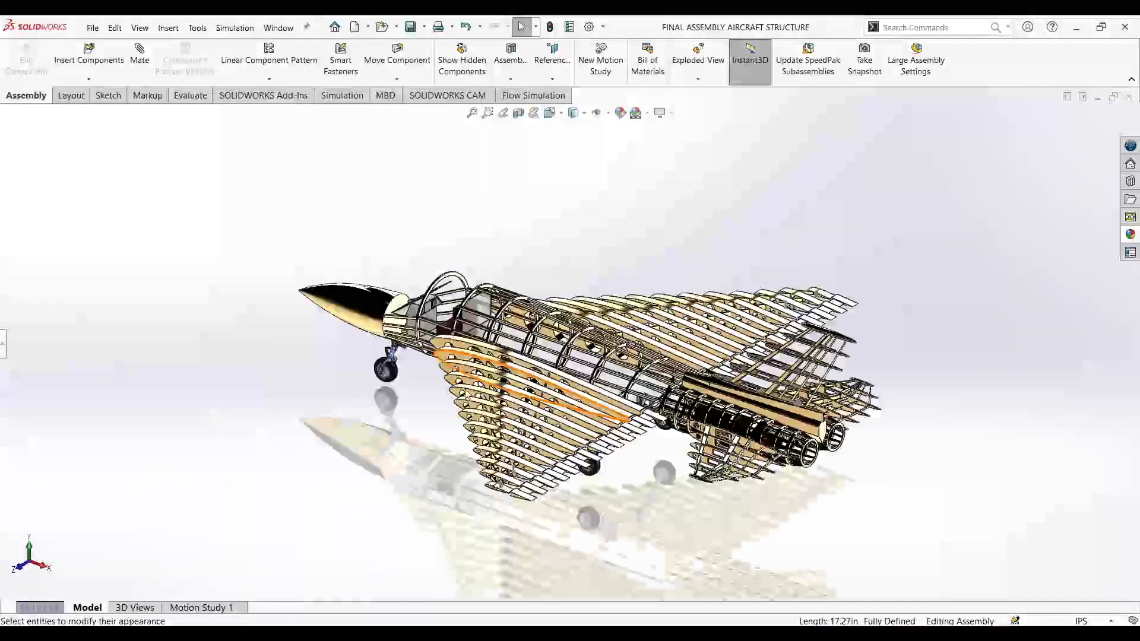
left_click(561, 119)
left_click(461, 370)
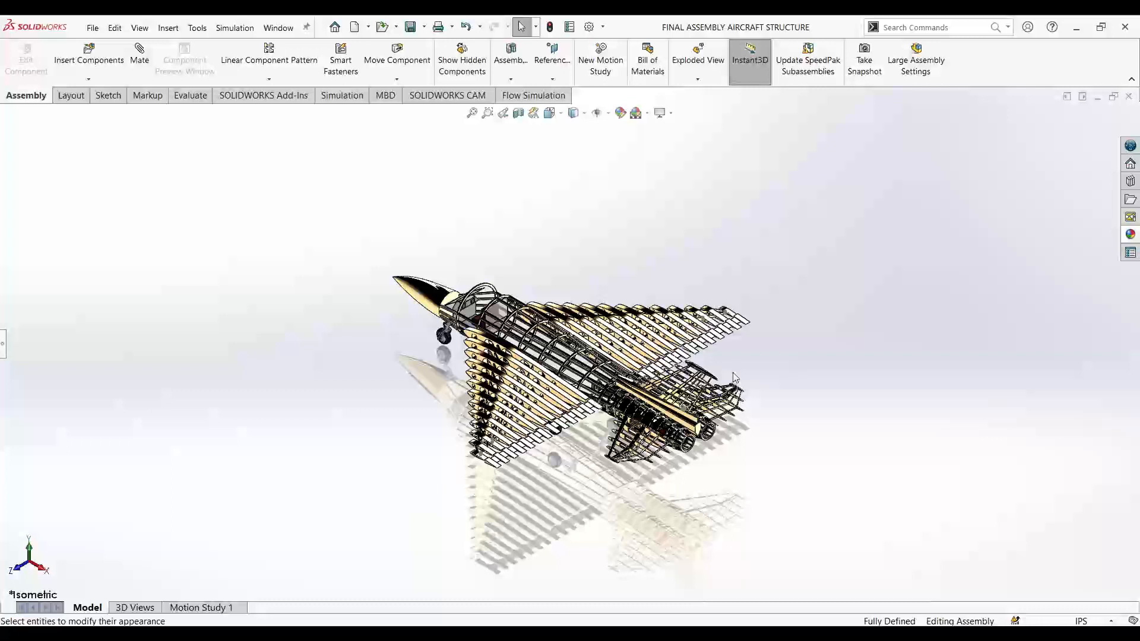
scroll(629, 373, "down", 3)
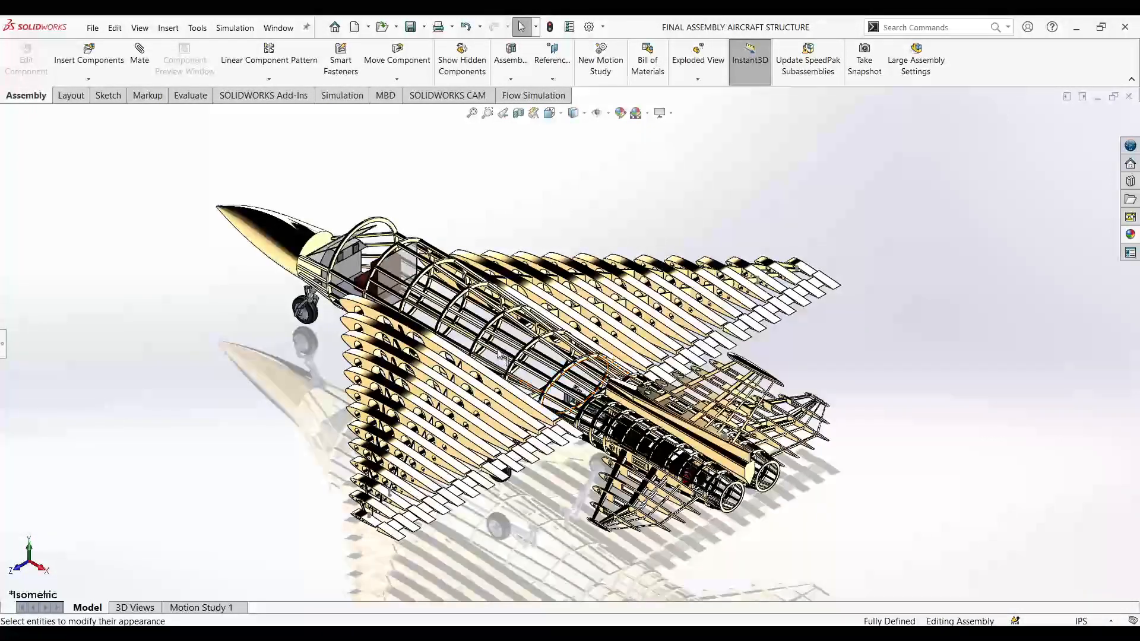
- Examine the aircraft's nose, cockpit, wings and landing gear up close from several angles and standard views
scroll(509, 449, "up", 1)
scroll(369, 268, "down", 2)
middle_click_drag(335, 436, 437, 541)
scroll(373, 489, "down", 4)
scroll(356, 475, "up", 5)
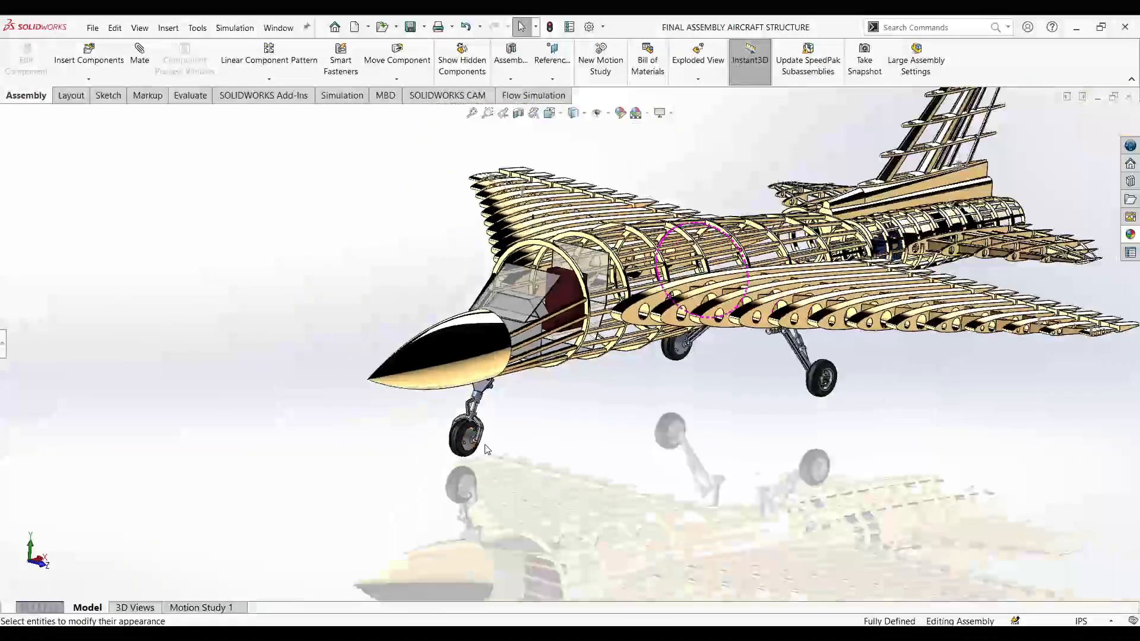
middle_click_drag(487, 450, 598, 481)
scroll(552, 410, "up", 4)
scroll(587, 345, "down", 1)
key("ctrl+5")
scroll(602, 395, "up", 2)
scroll(597, 261, "down", 2)
middle_click_drag(662, 410, 778, 363)
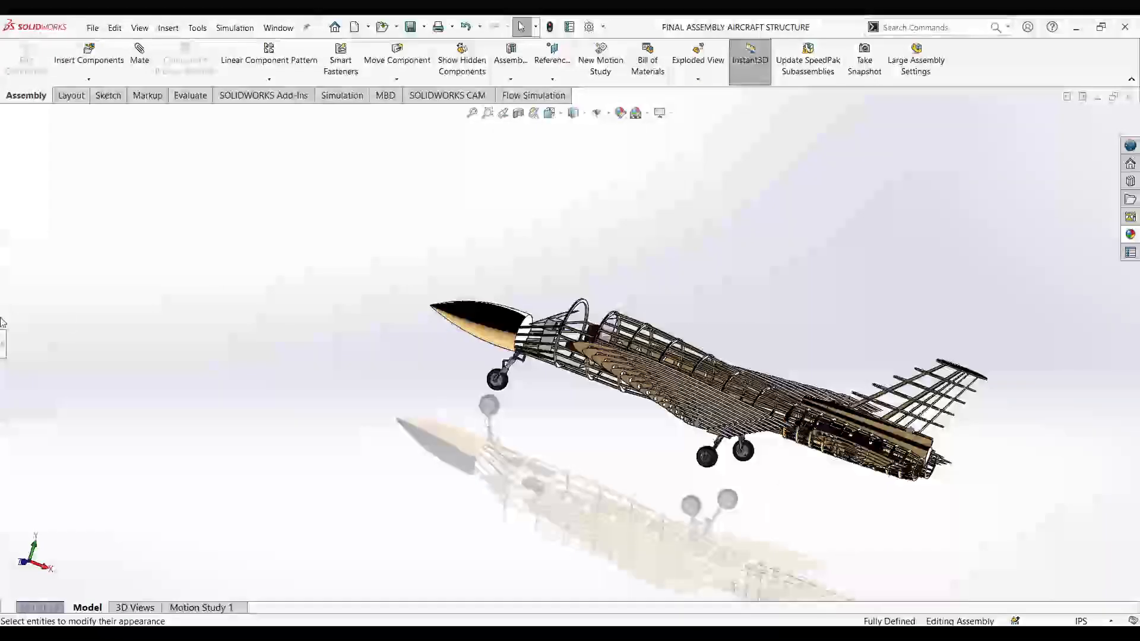
left_click(3, 343)
scroll(116, 380, "down", 20)
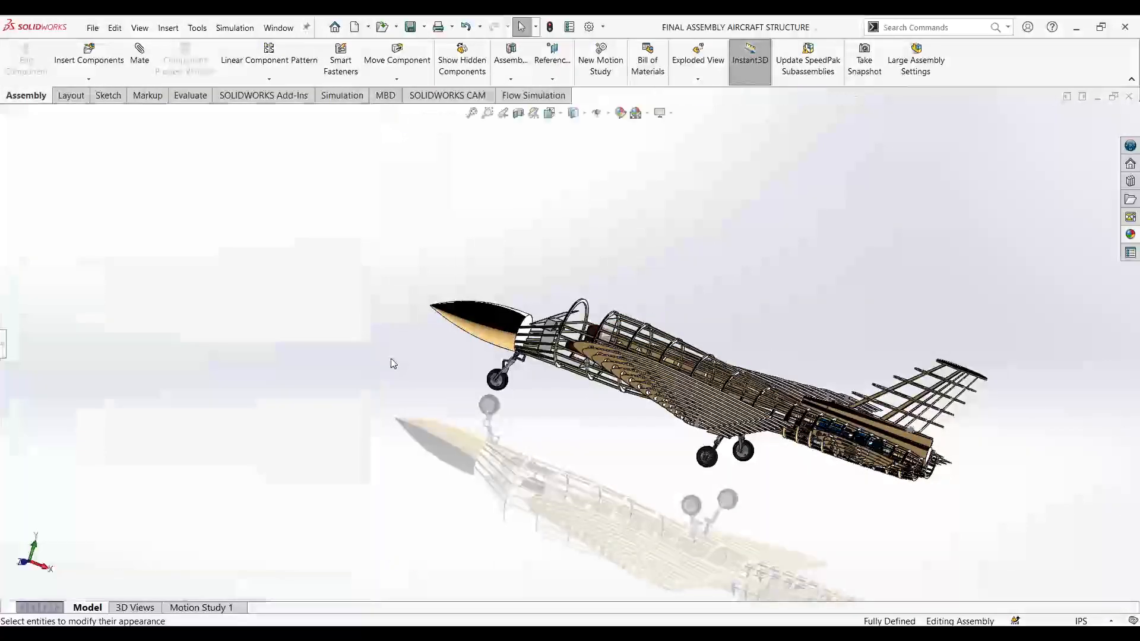
- Apply the polished gold appearance to the main landing gear struts beneath the fuselage
middle_click_drag(391, 358, 560, 399)
scroll(713, 429, "down", 9)
middle_click_drag(633, 380, 646, 408)
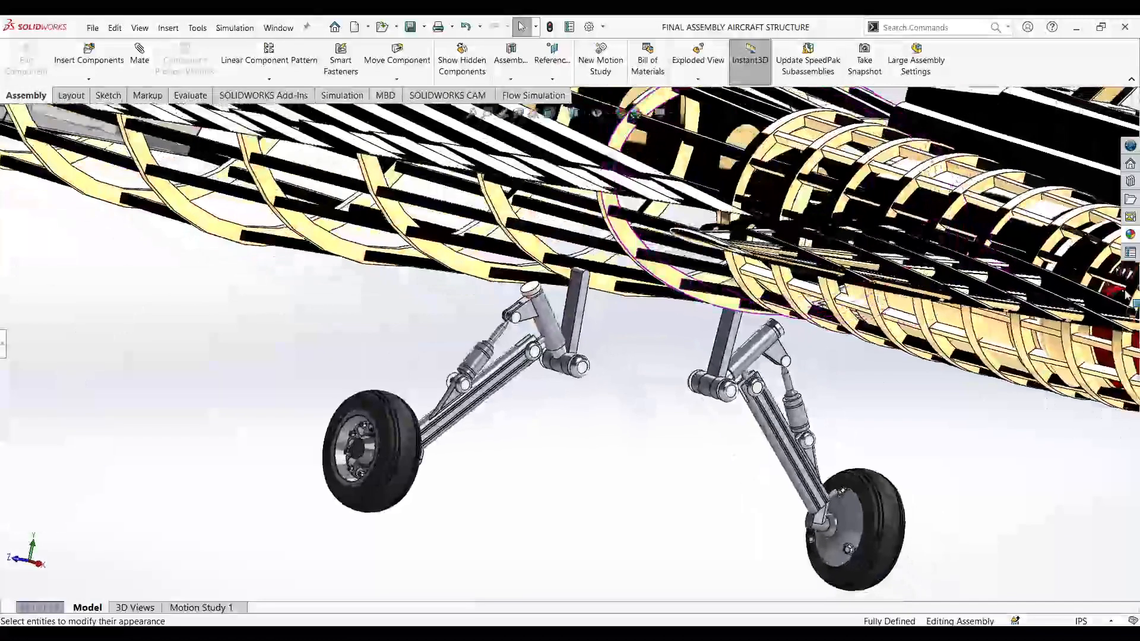
left_click(1130, 235)
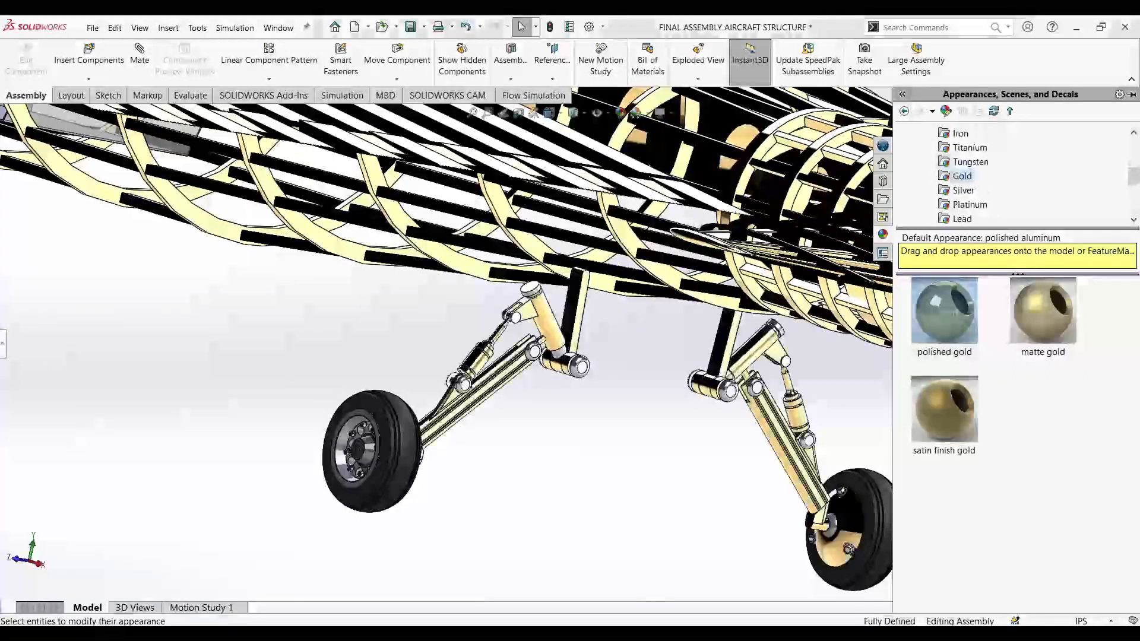
left_click_drag(944, 311, 547, 289)
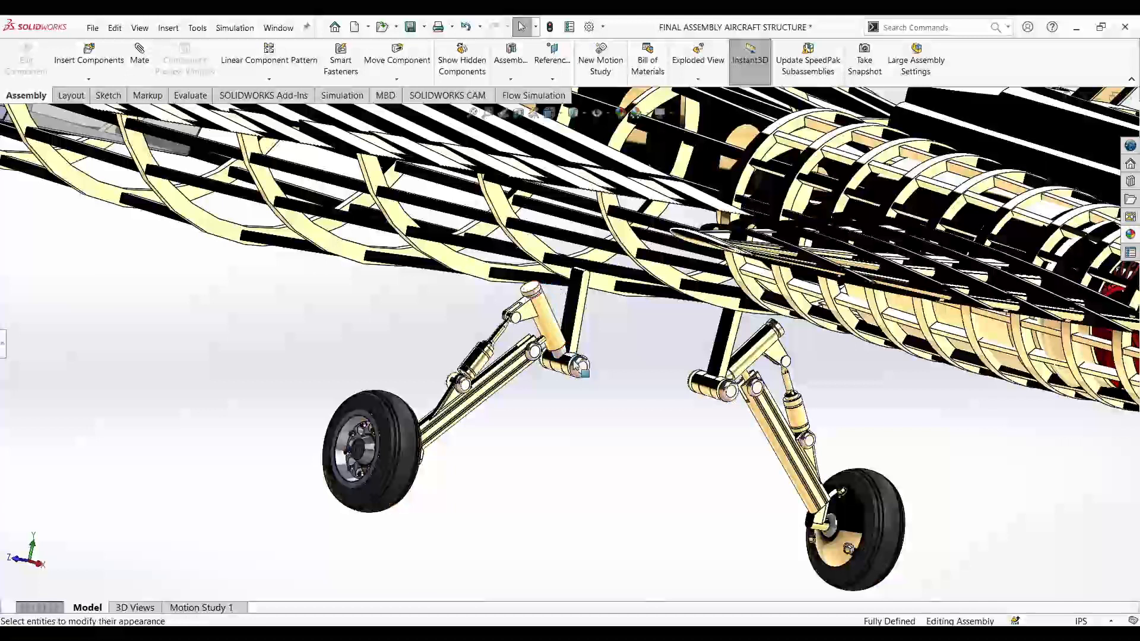
- Apply the polished gold appearance to the pivot pin end at the top of the main landing gear leg
left_click_drag(579, 367, 581, 368)
left_click(605, 381)
scroll(580, 402, "up", 4)
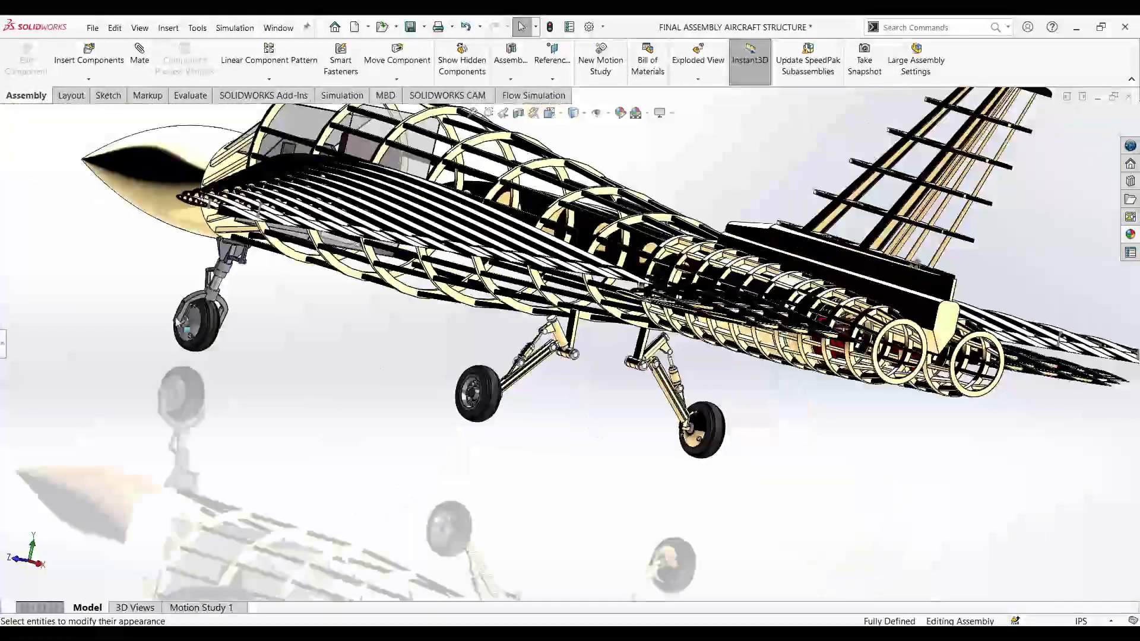
- Try to apply the polished gold appearance to the nose landing gear and examine all the gear legs from below
scroll(623, 281, "down", 4)
left_click(1133, 234)
left_click_drag(968, 299, 349, 219)
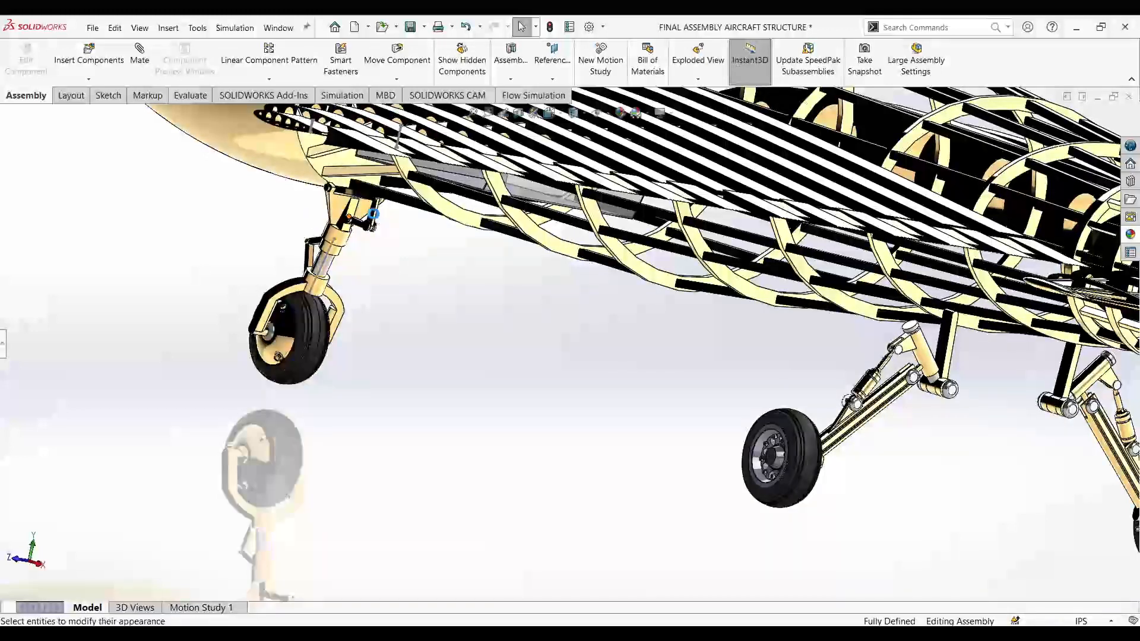
middle_click_drag(425, 310, 336, 309)
scroll(448, 328, "up", 2)
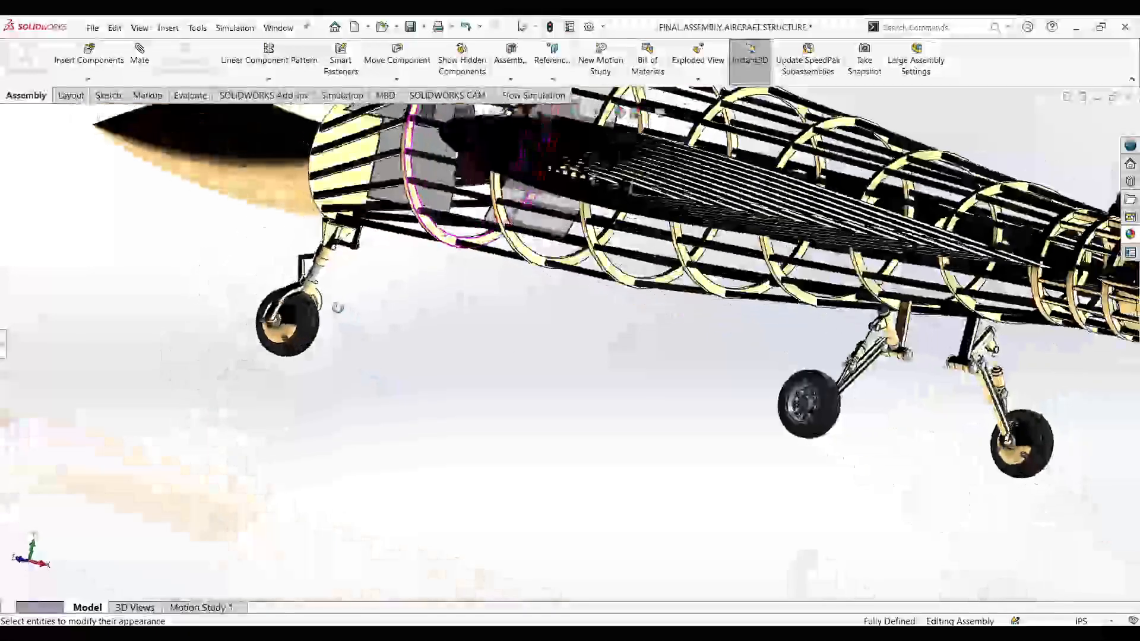
scroll(736, 375, "down", 1)
middle_click_drag(398, 369, 386, 347)
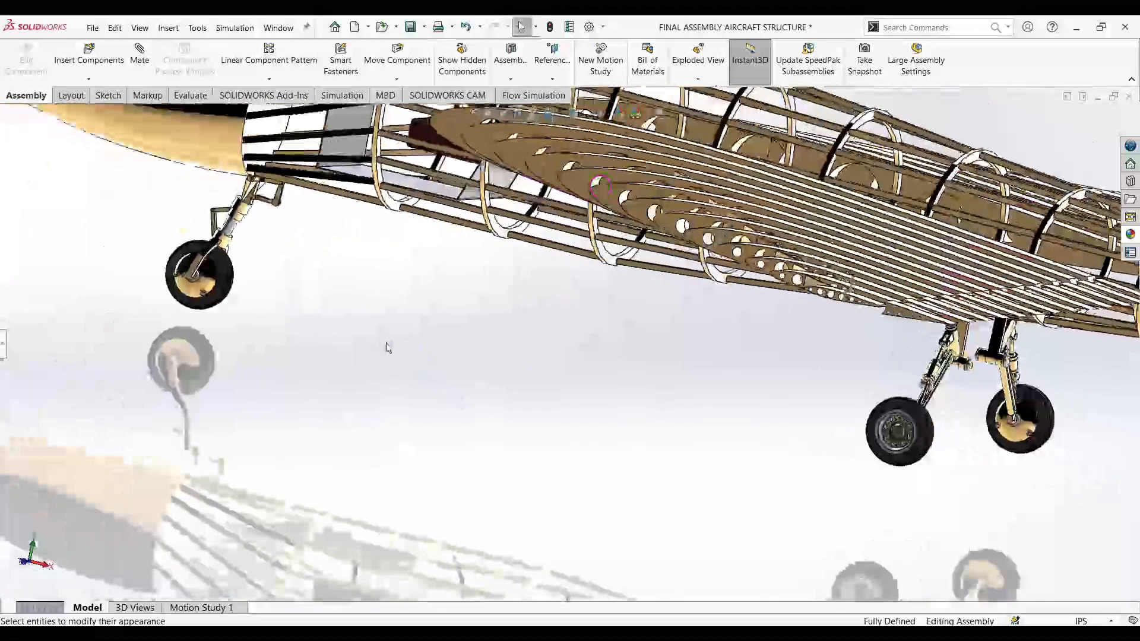
scroll(245, 262, "down", 1)
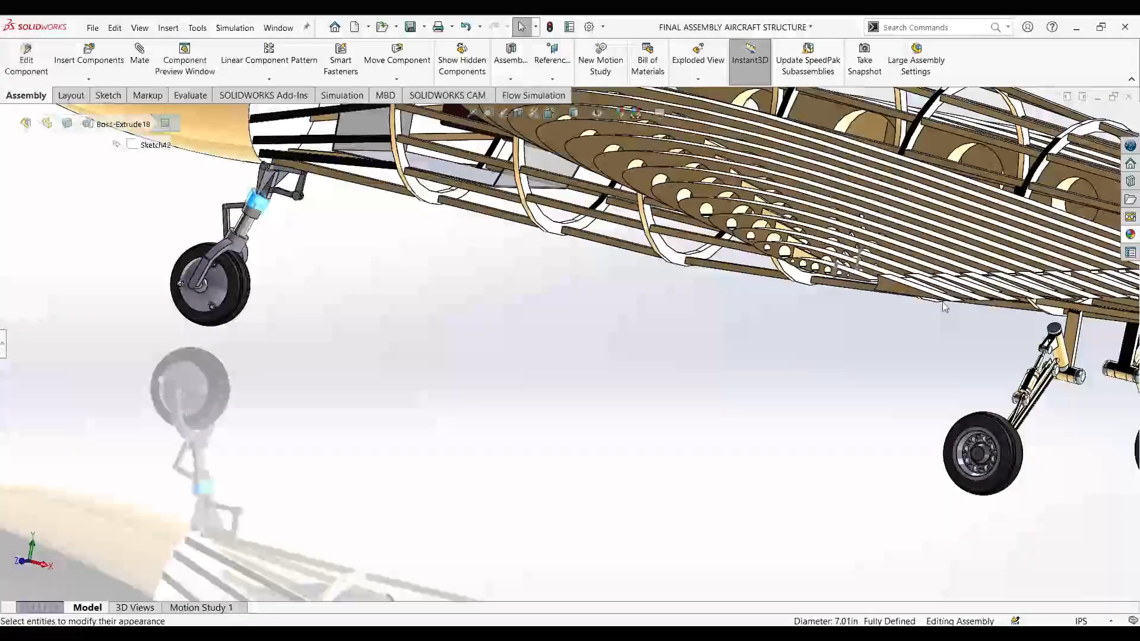
- Apply the polished gold appearance to the nose landing gear through its strut collar and inspect the gear up close
left_click(1131, 235)
left_click_drag(974, 307, 252, 219)
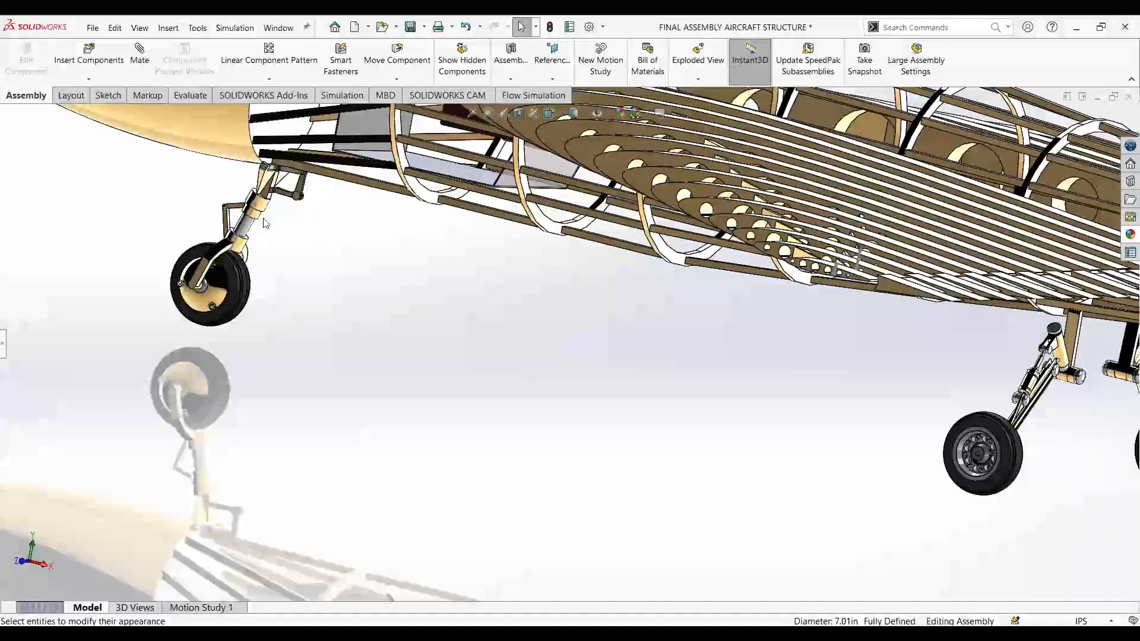
middle_click_drag(386, 319, 346, 308)
scroll(344, 285, "down", 6)
scroll(786, 271, "up", 3)
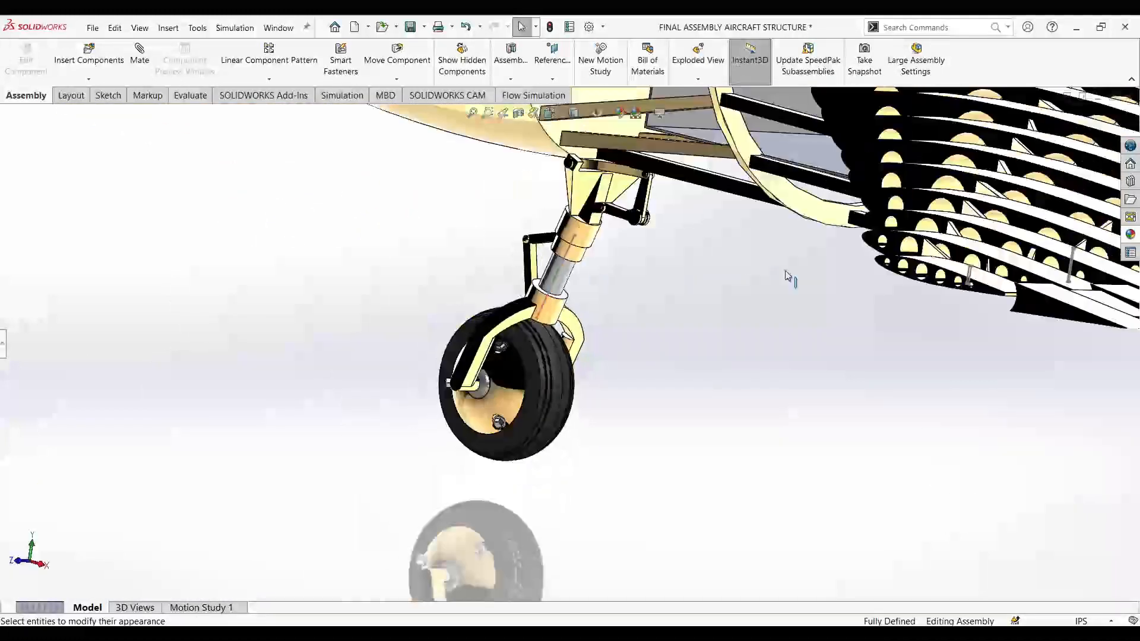
scroll(906, 387, "up", 2)
- Try to apply the polished gold appearance to the main landing gear's wheel hub in the front view
key("ctrl+1")
scroll(905, 386, "up", 7)
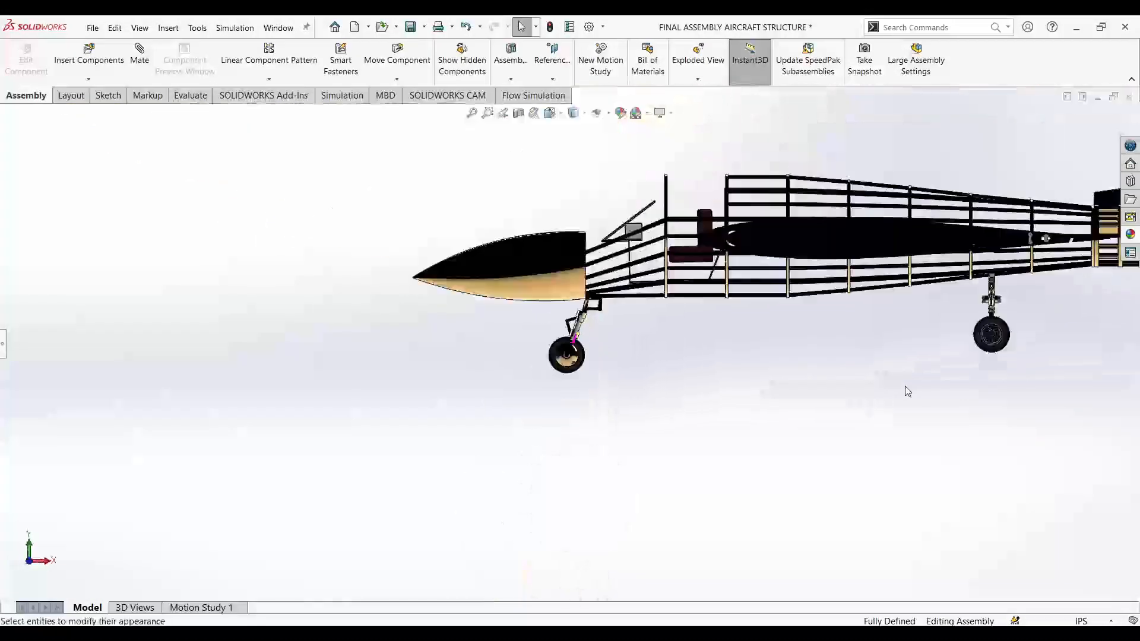
scroll(950, 350, "down", 6)
left_click(1130, 235)
left_click_drag(974, 317, 645, 362)
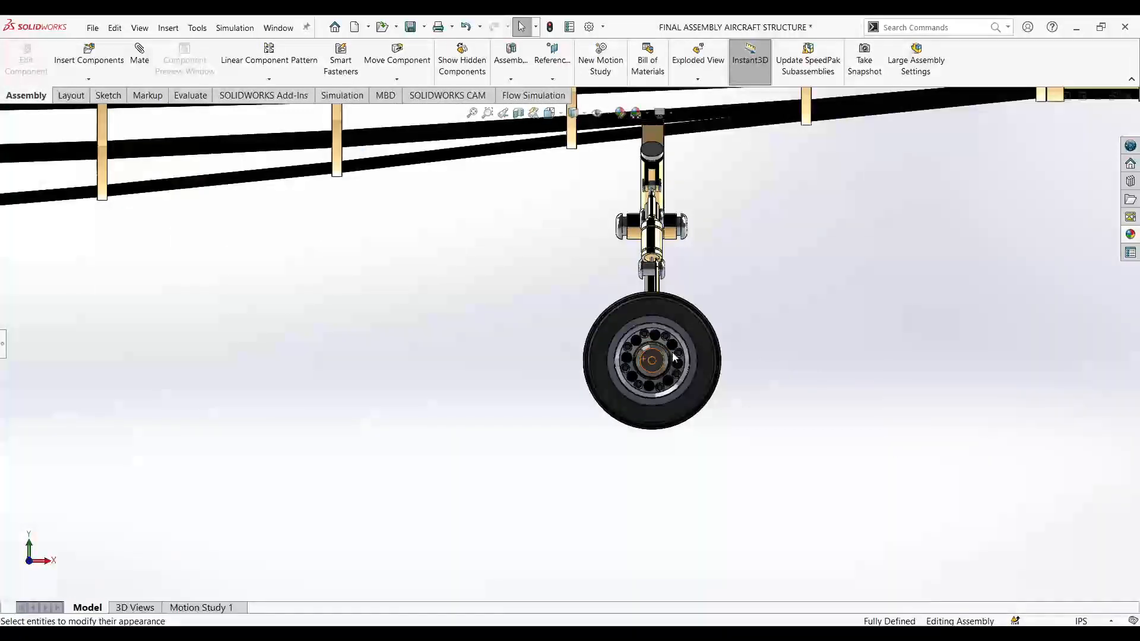
left_click(683, 410)
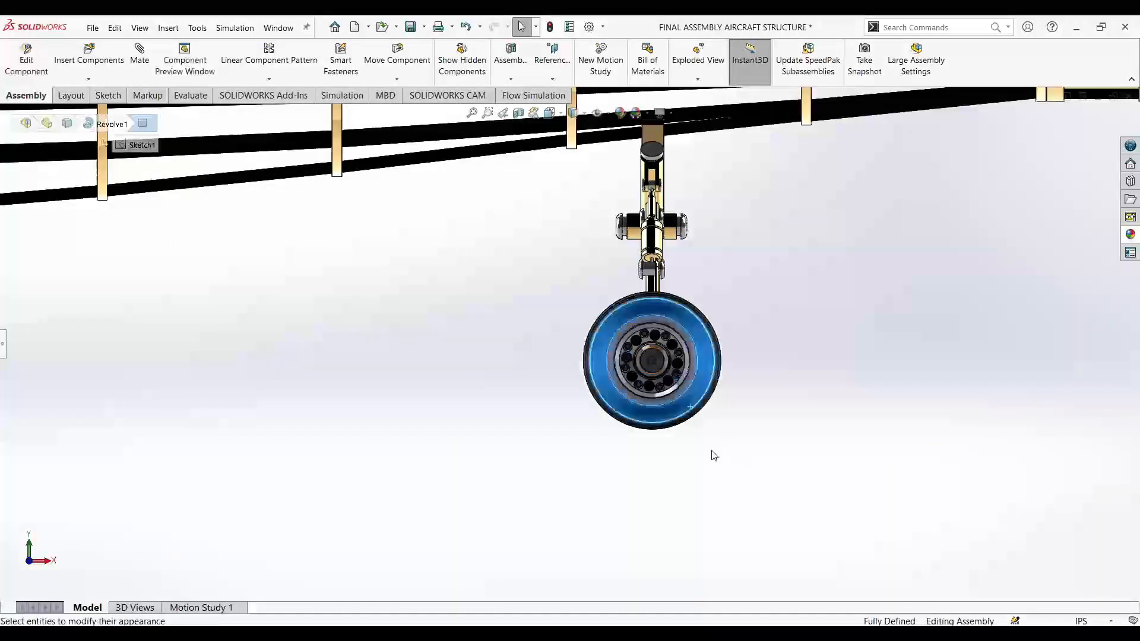
left_click(710, 451)
scroll(678, 374, "down", 4)
left_click(1126, 237)
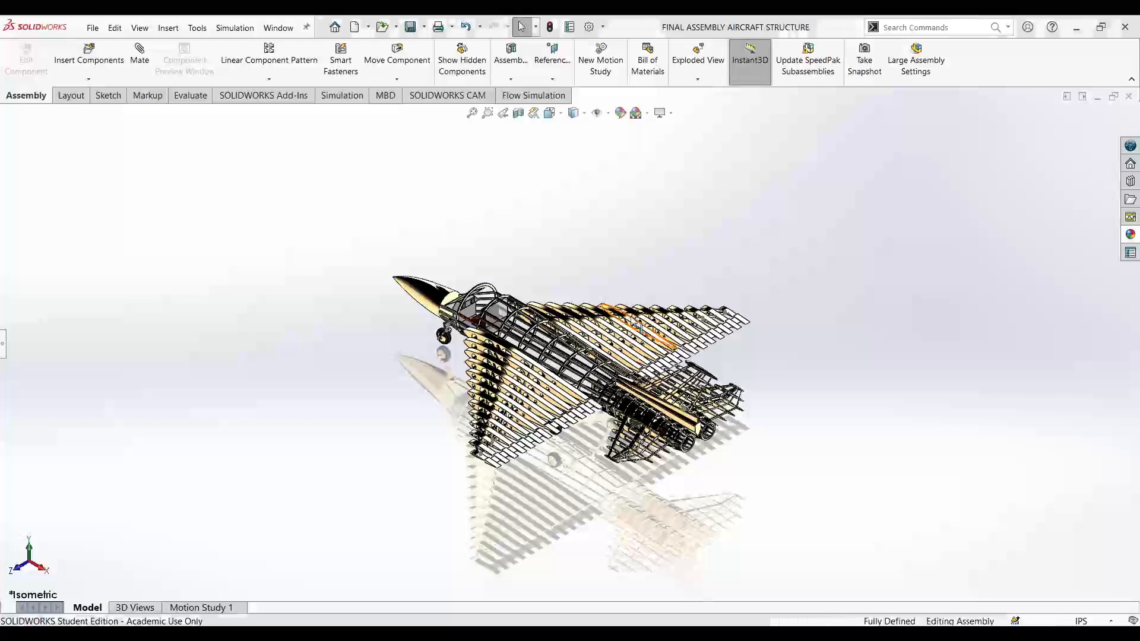
- Enlarge the whole aircraft assembly in the isometric view for a final review
scroll(587, 450, "down", 5)
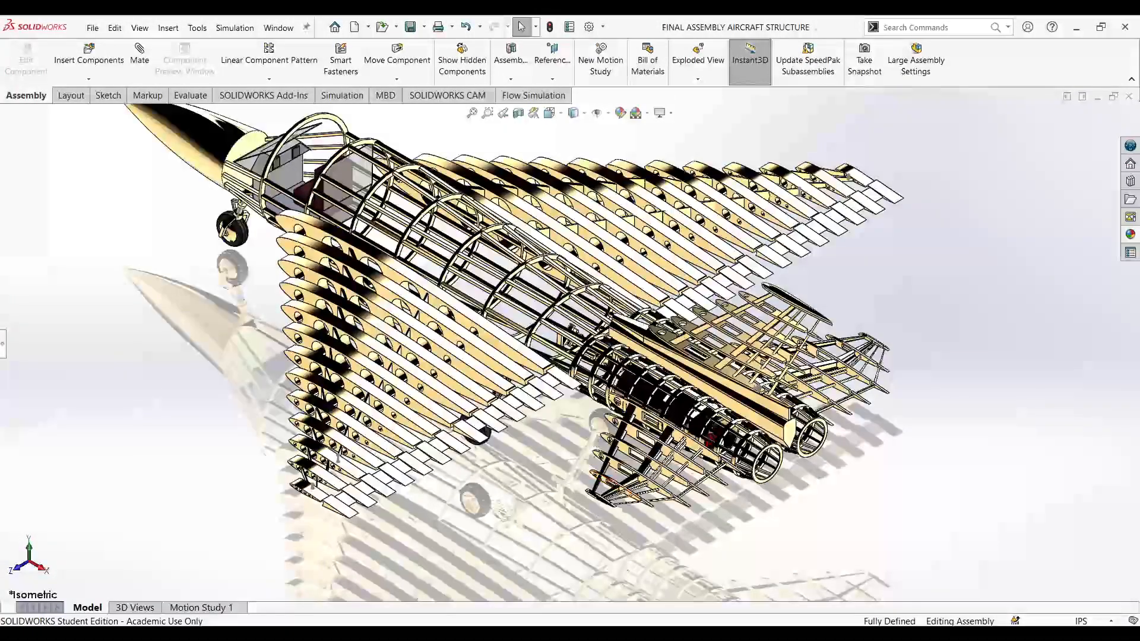